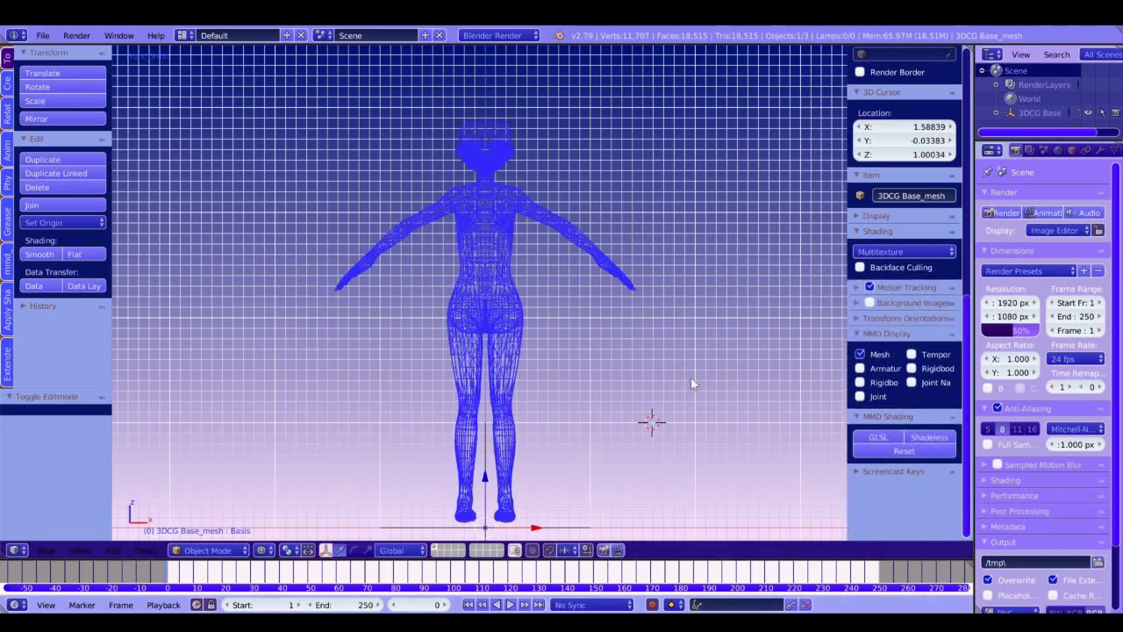
# Step: Display the body model with MMD GLSL shading and open its mesh for editing with selection through the surface enabled
pyautogui.click(927, 501)
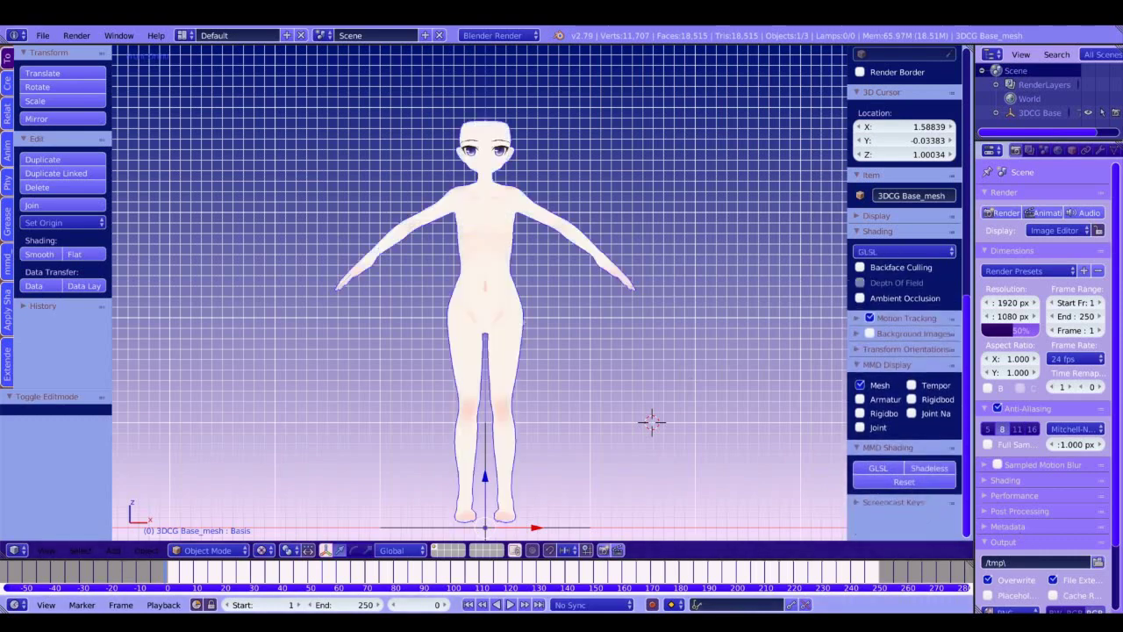
pyautogui.press('Tab')
pyautogui.rightClick(445, 322)
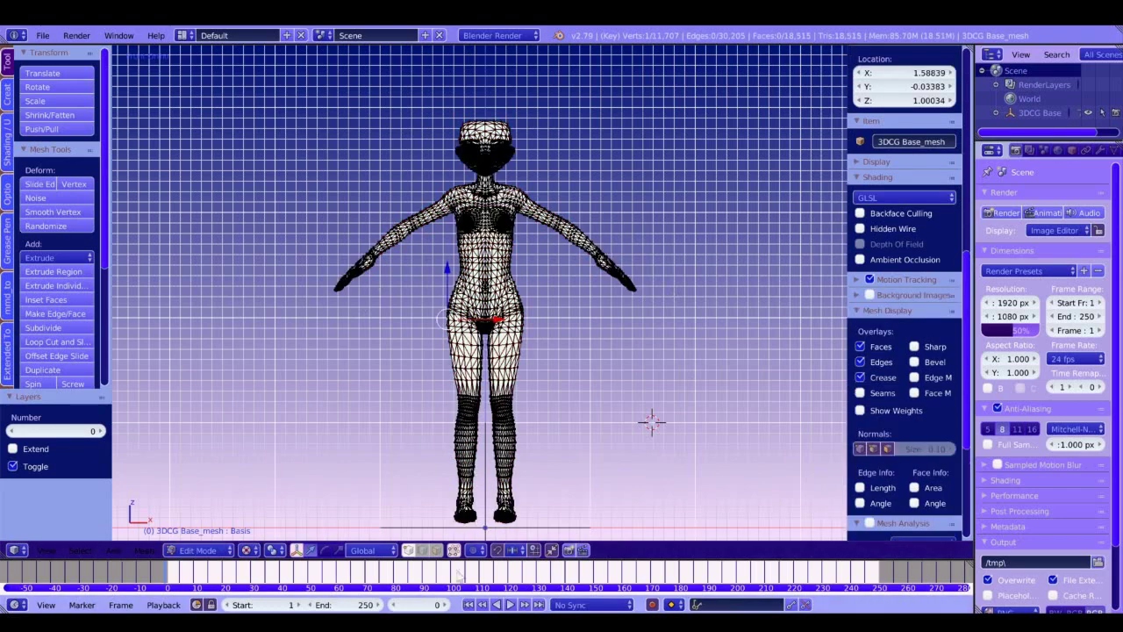
pyautogui.click(454, 550)
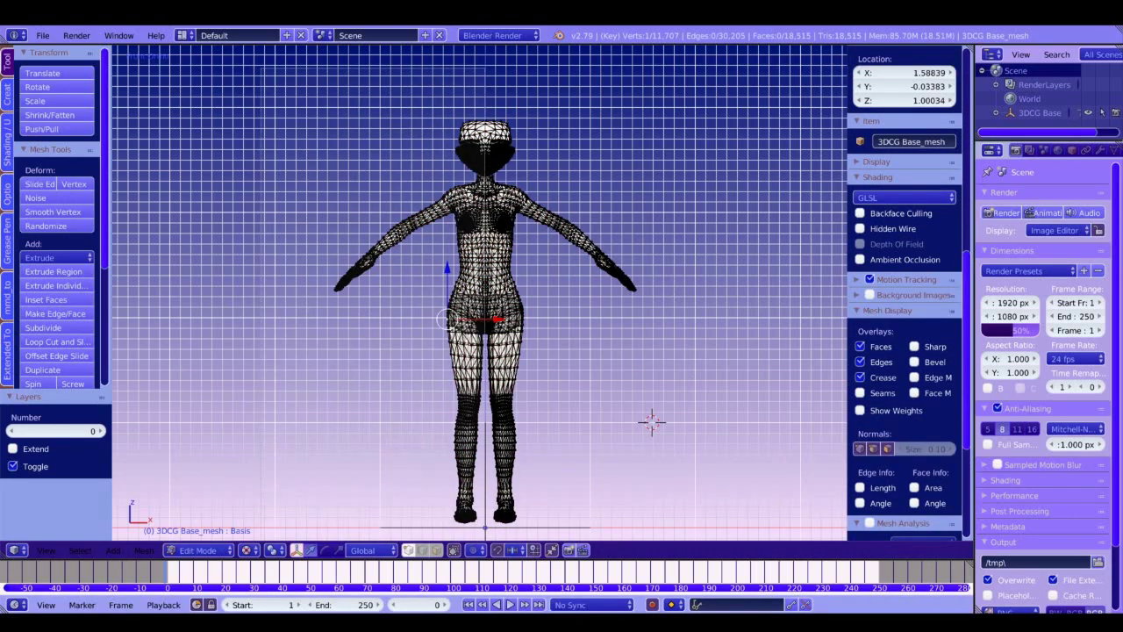
# Step: Delete the vertices of the body's negative-X half, keeping the positive-X half up to the centreline
pyautogui.moveTo(486, 527); pyautogui.dragTo(486, 532)
pyautogui.press('x')
pyautogui.click(449, 438)
pyautogui.scroll(7, 480, 239)
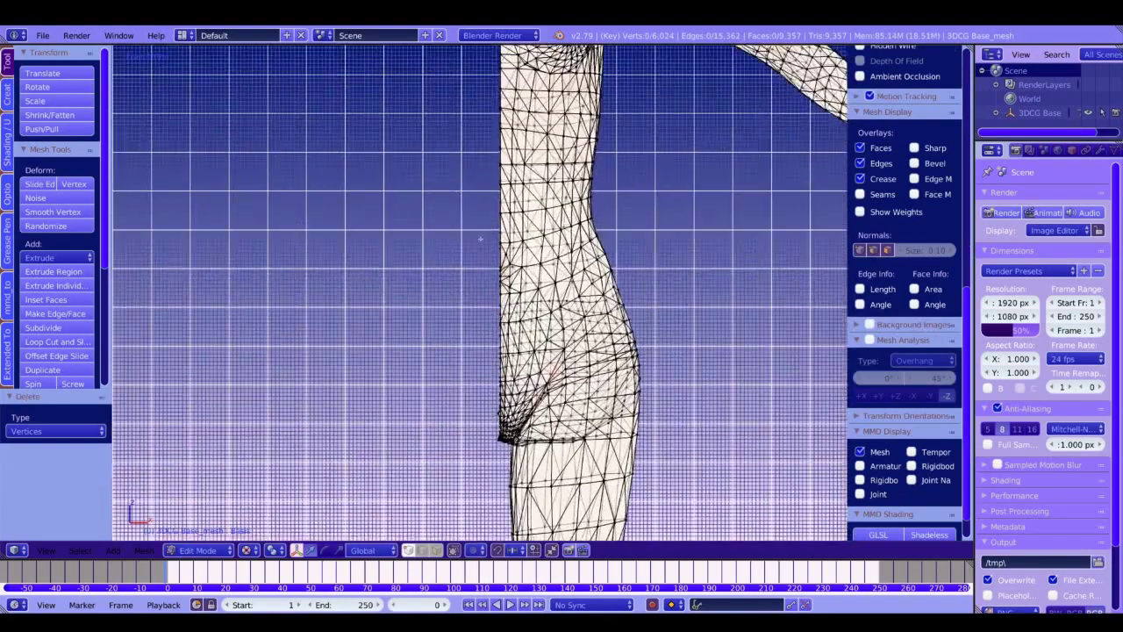
# Step: From the back view, delete the stray vertices that stick out past the centreline around the buttocks and crotch
pyautogui.scroll(1, 480, 238)
pyautogui.press('ctrl+KP_1')
pyautogui.scroll(2, 539, 447)
pyautogui.keyDown('shift'); pyautogui.moveTo(539, 447); pyautogui.dragTo(549, 308, button='middle'); pyautogui.keyUp('shift')
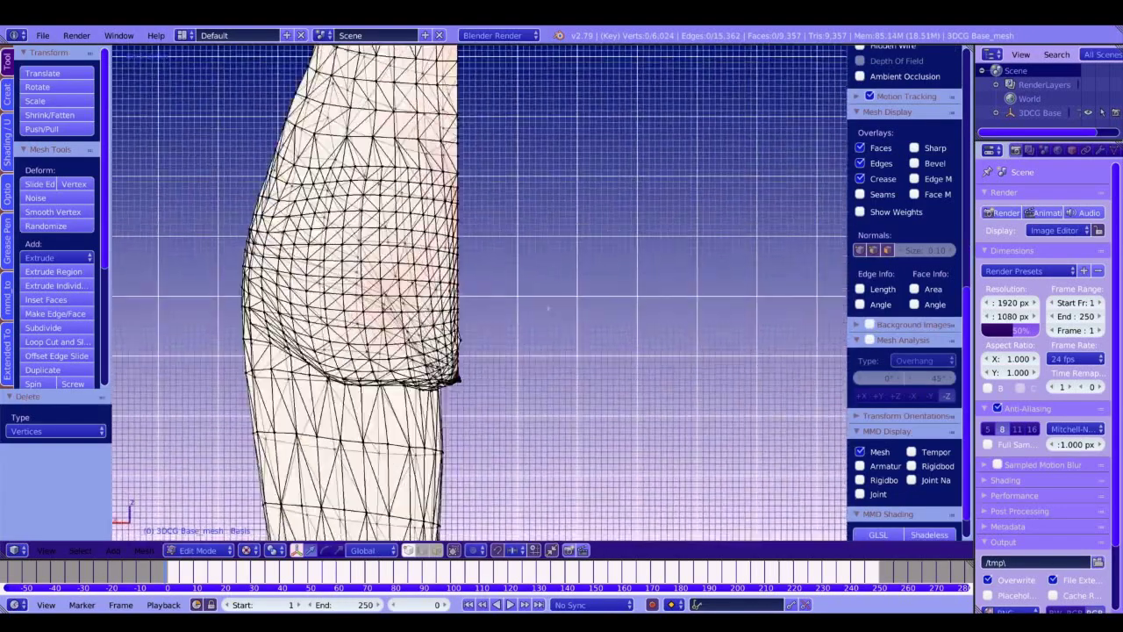
pyautogui.scroll(4, 456, 380)
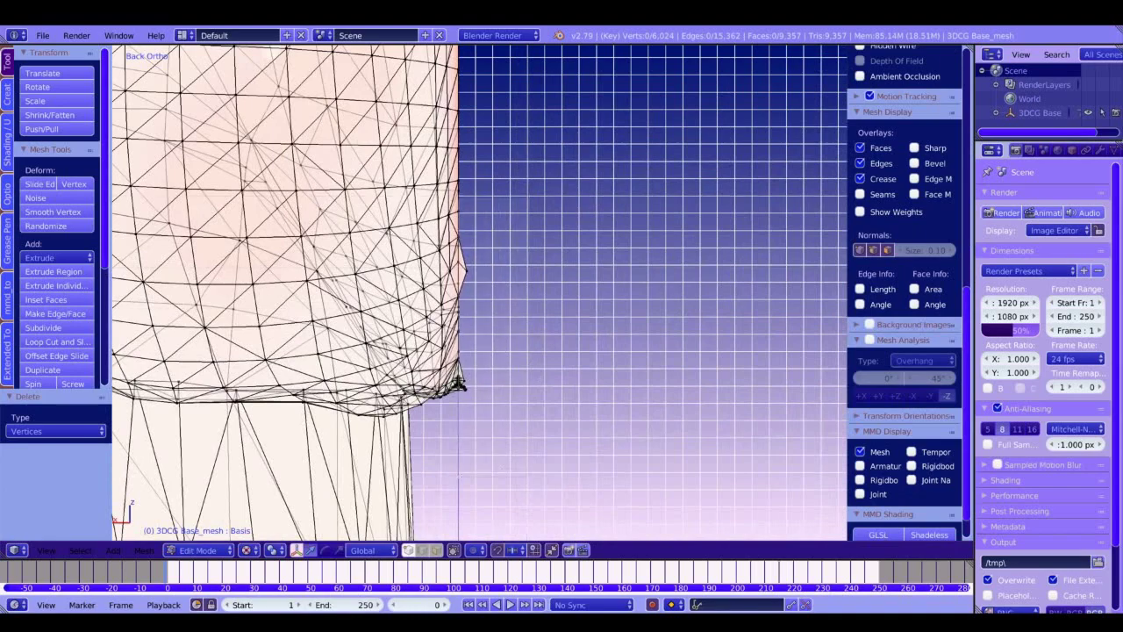
pyautogui.press('b')
pyautogui.moveTo(535, 212); pyautogui.dragTo(460, 479)
pyautogui.press('x')
pyautogui.click(437, 433)
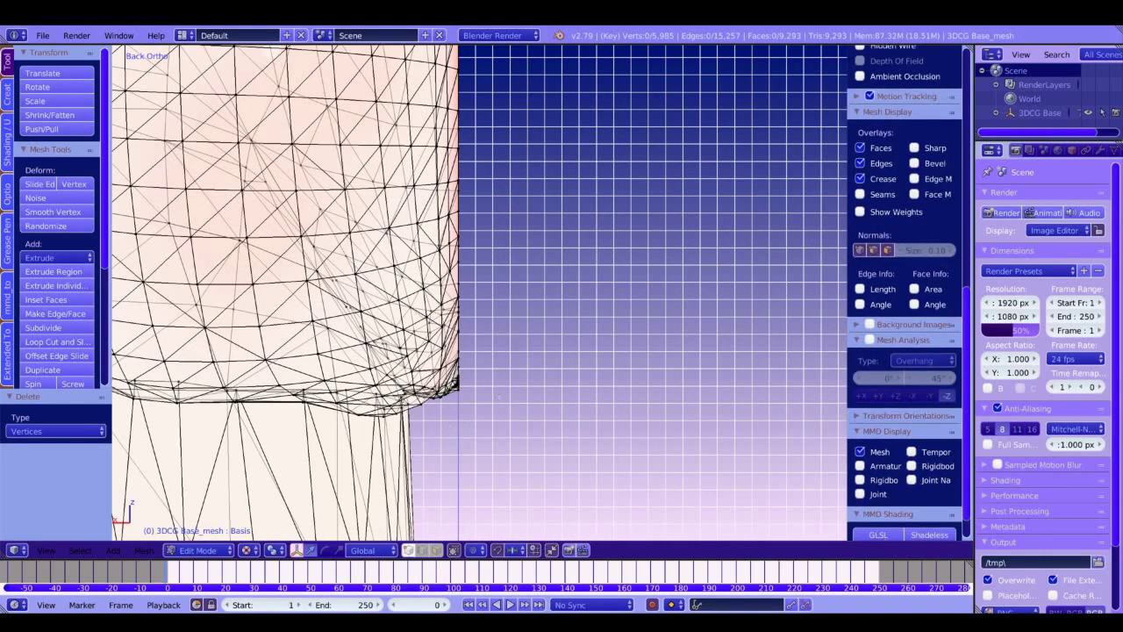
# Step: Delete the stray vertices that cross the centreline around the mouth and chin
pyautogui.scroll(-10, 498, 397)
pyautogui.keyDown('shift'); pyautogui.moveTo(538, 113); pyautogui.dragTo(514, 149, button='middle'); pyautogui.keyUp('shift')
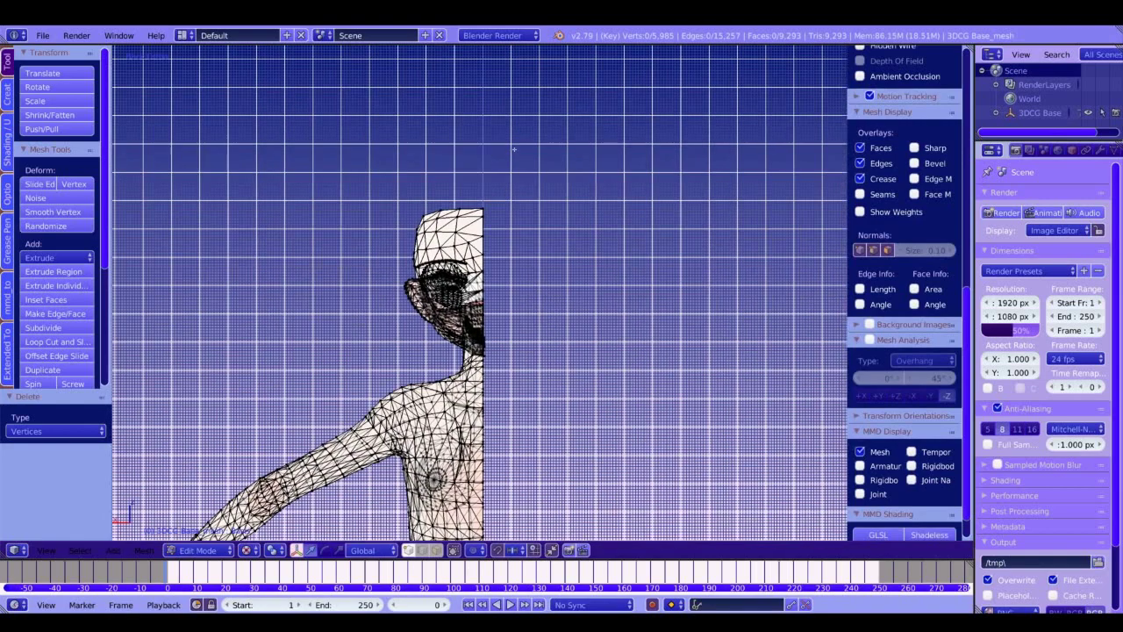
pyautogui.scroll(8, 515, 149)
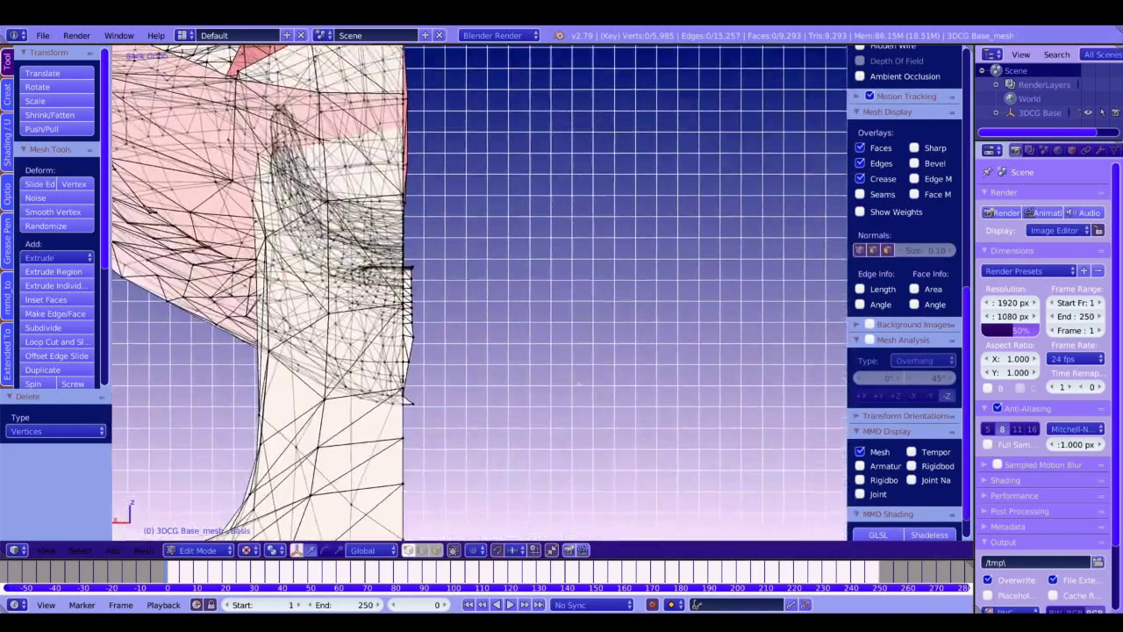
pyautogui.scroll(3, 578, 383)
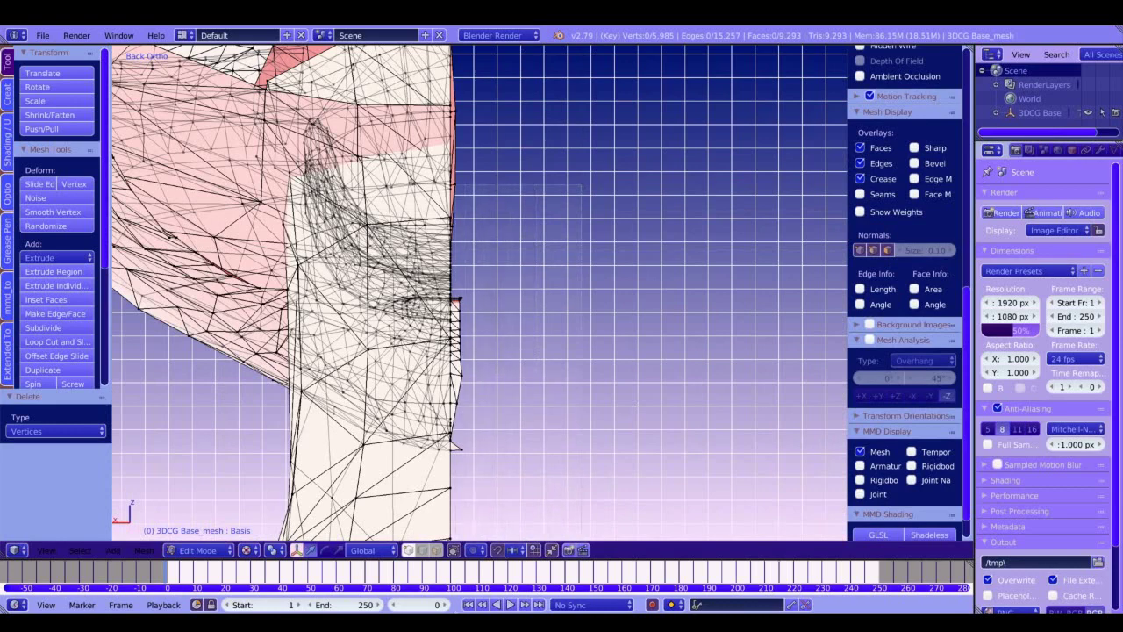
pyautogui.scroll(3, 903, 289)
pyautogui.click(496, 550)
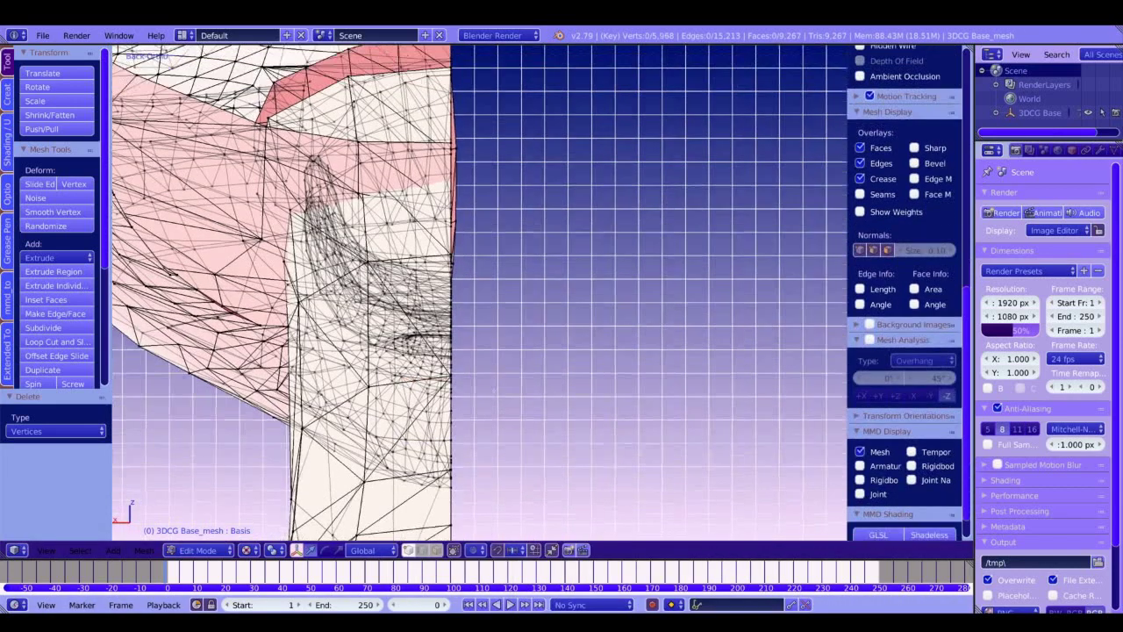
pyautogui.keyDown('shift'); pyautogui.moveTo(461, 217); pyautogui.dragTo(484, 316, button='middle'); pyautogui.keyUp('shift')
pyautogui.rightClick(481, 319)
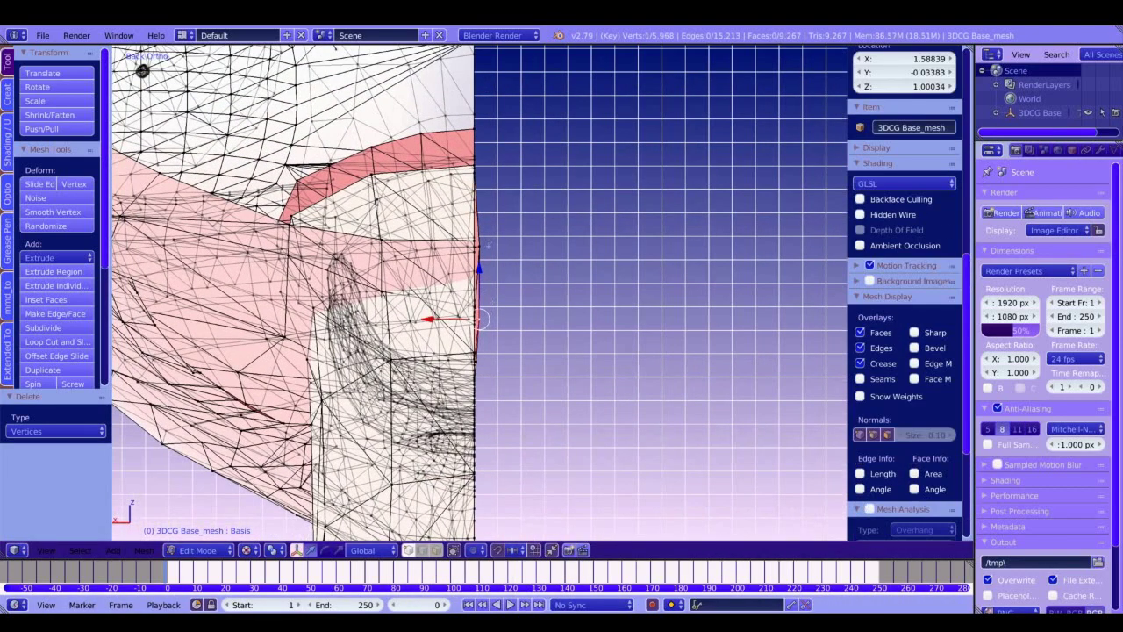
pyautogui.keyDown('ctrl'); pyautogui.rightClick(488, 246); pyautogui.keyUp('ctrl')
pyautogui.press('x')
pyautogui.click(488, 250)
# Step: Add a Mirror modifier to the half body mesh
pyautogui.keyDown('ctrl'); pyautogui.moveTo(513, 245); pyautogui.dragTo(564, 189, button='middle'); pyautogui.keyUp('ctrl')
pyautogui.press('KP_1')
pyautogui.scroll(-4, 562, 263)
pyautogui.click(1114, 153)
pyautogui.click(1092, 202)
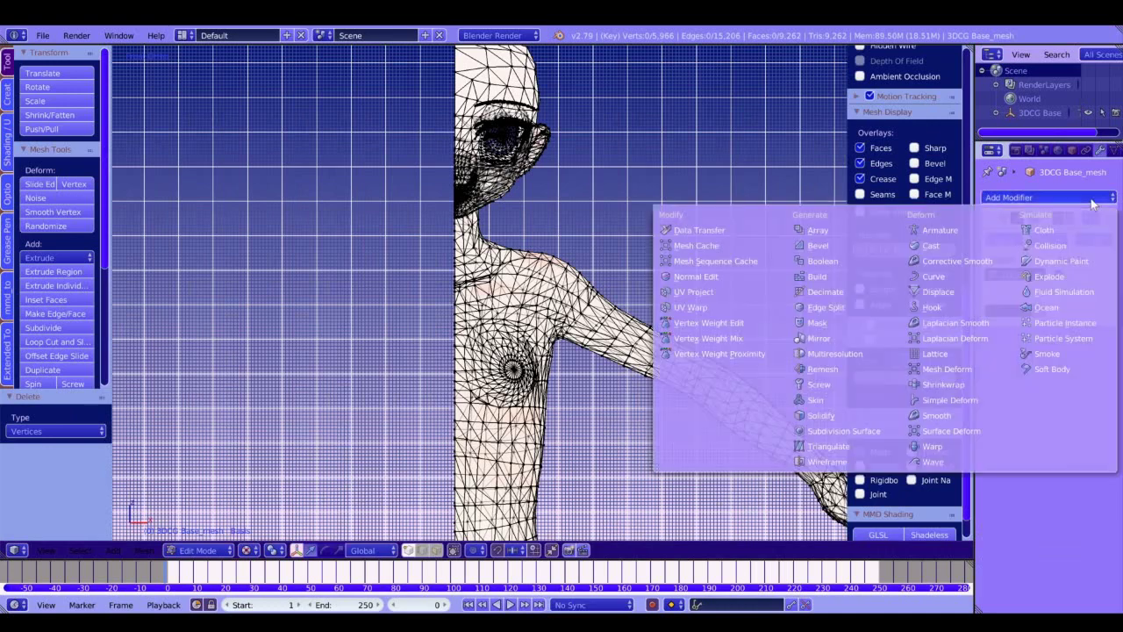
pyautogui.click(819, 340)
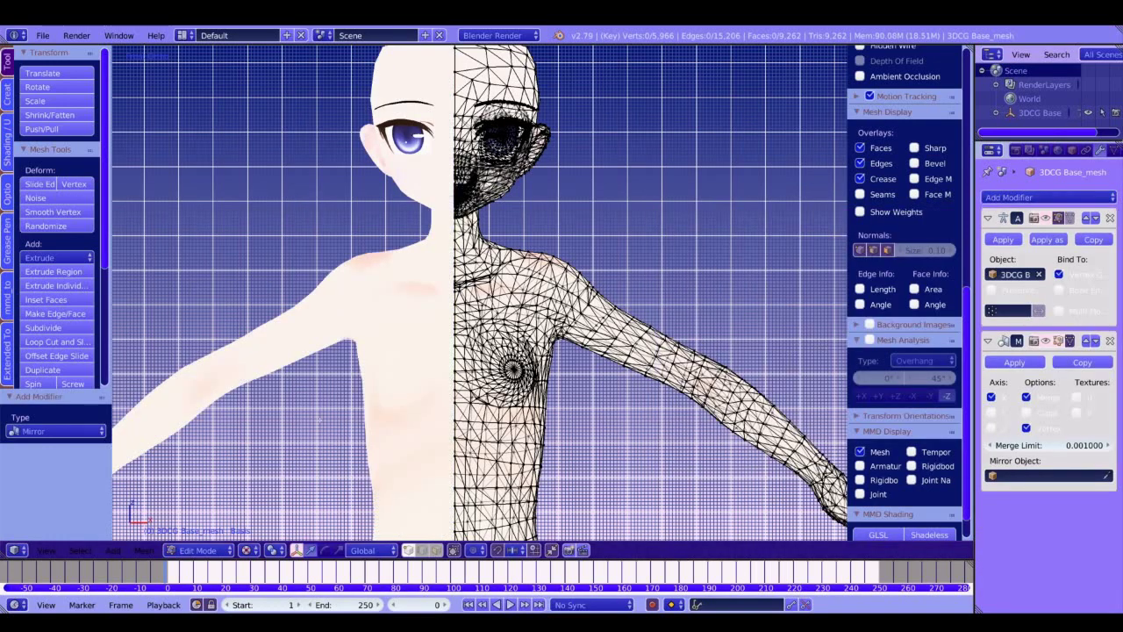
# Step: Select the face and move the head straight up, well clear of the body, using Connected proportional editing
pyautogui.press('KP_3')
pyautogui.keyDown('shift'); pyautogui.moveTo(405, 220); pyautogui.dragTo(414, 325, button='middle'); pyautogui.keyUp('shift')
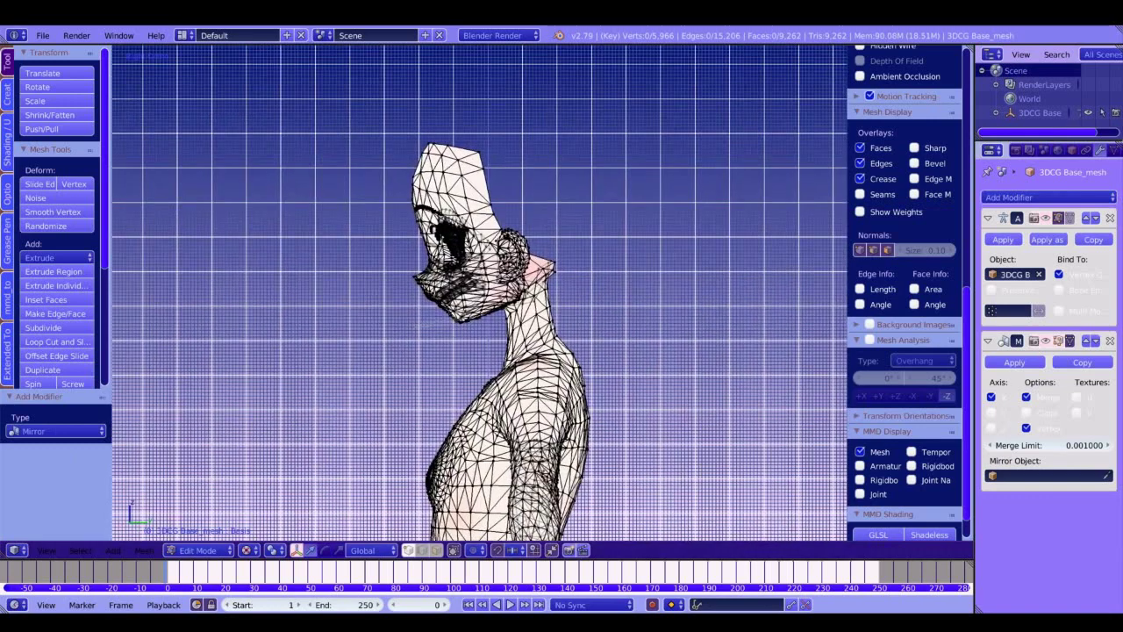
pyautogui.keyDown('ctrl'); pyautogui.moveTo(527, 250); pyautogui.dragTo(432, 302); pyautogui.keyUp('ctrl')
pyautogui.moveTo(356, 228)
pyautogui.keyDown('ctrl'); pyautogui.mouseDown()
pyautogui.moveTo(441, 212)
pyautogui.moveTo(419, 303)
pyautogui.mouseUp(); pyautogui.keyUp('ctrl')
pyautogui.click(473, 551)
pyautogui.click(507, 490)
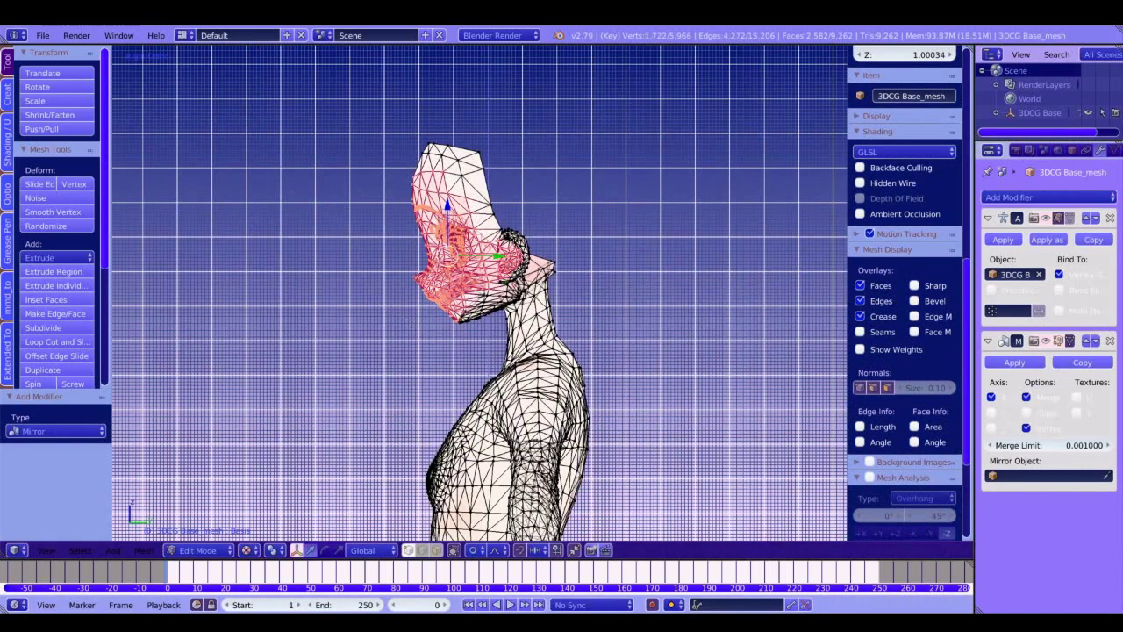
pyautogui.moveTo(448, 206); pyautogui.dragTo(448, 46)
pyautogui.scroll(-20, 487, 176)
pyautogui.scroll(-7, 482, 146)
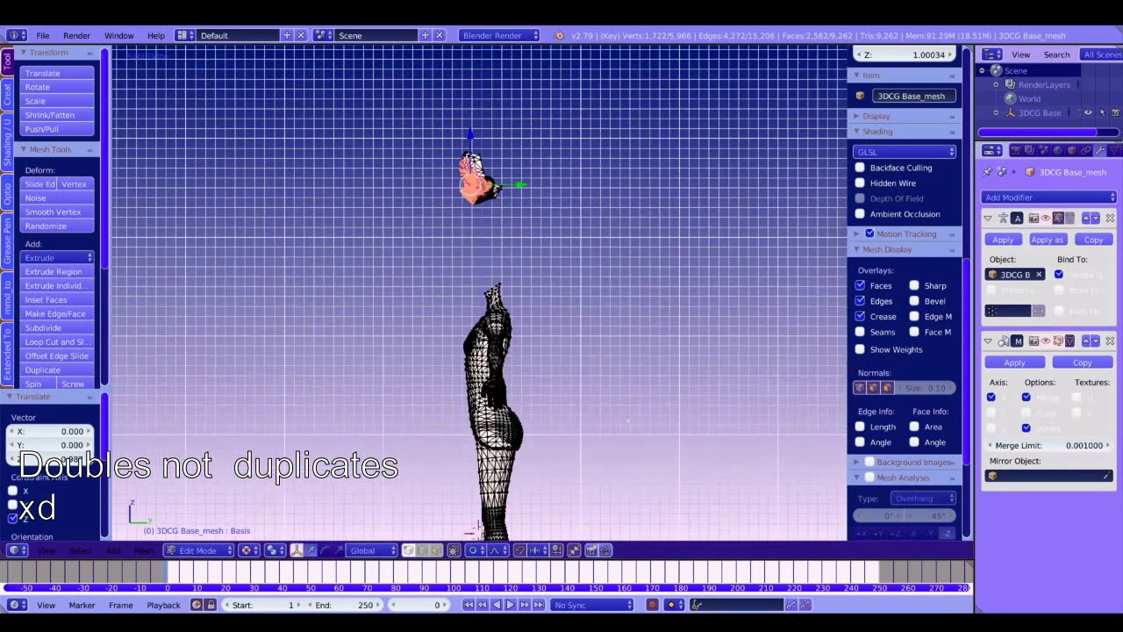
pyautogui.moveTo(472, 137); pyautogui.dragTo(474, 53)
pyautogui.press('KP_1')
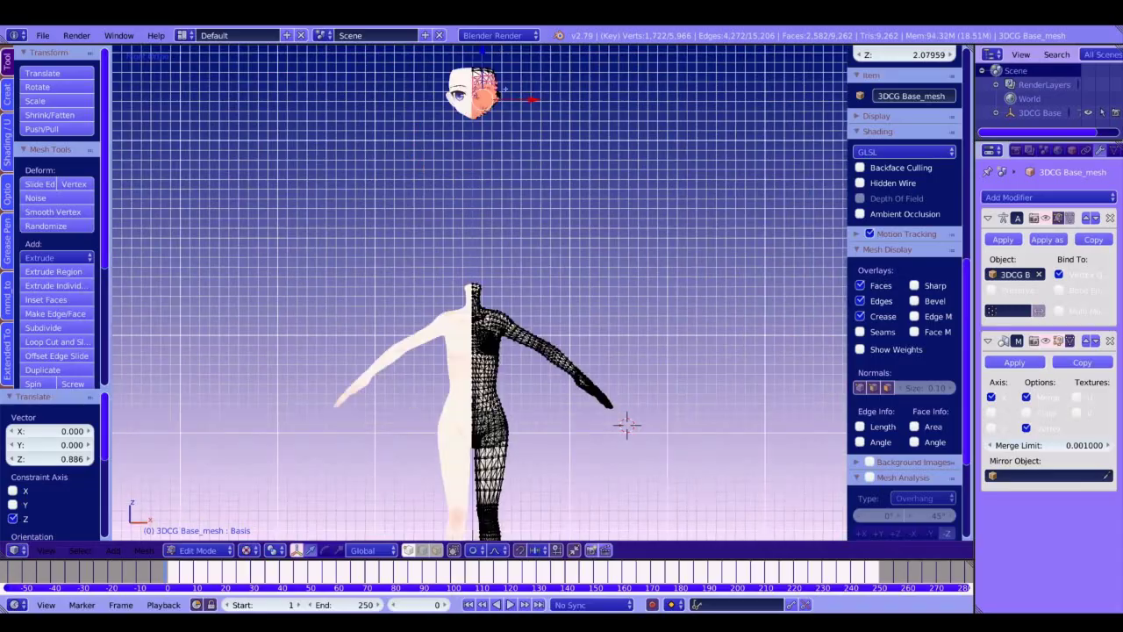
# Step: Try shifting the linked foot geometry sideways along X, and undo the move
pyautogui.keyDown('shift'); pyautogui.moveTo(499, 232); pyautogui.dragTo(535, 54, button='middle'); pyautogui.keyUp('shift')
pyautogui.keyDown('ctrl'); pyautogui.moveTo(534, 281); pyautogui.dragTo(534, 176, button='middle'); pyautogui.keyUp('ctrl')
pyautogui.keyDown('shift'); pyautogui.moveTo(534, 228); pyautogui.dragTo(488, 46, button='middle'); pyautogui.keyUp('shift')
pyautogui.scroll(6, 488, 293)
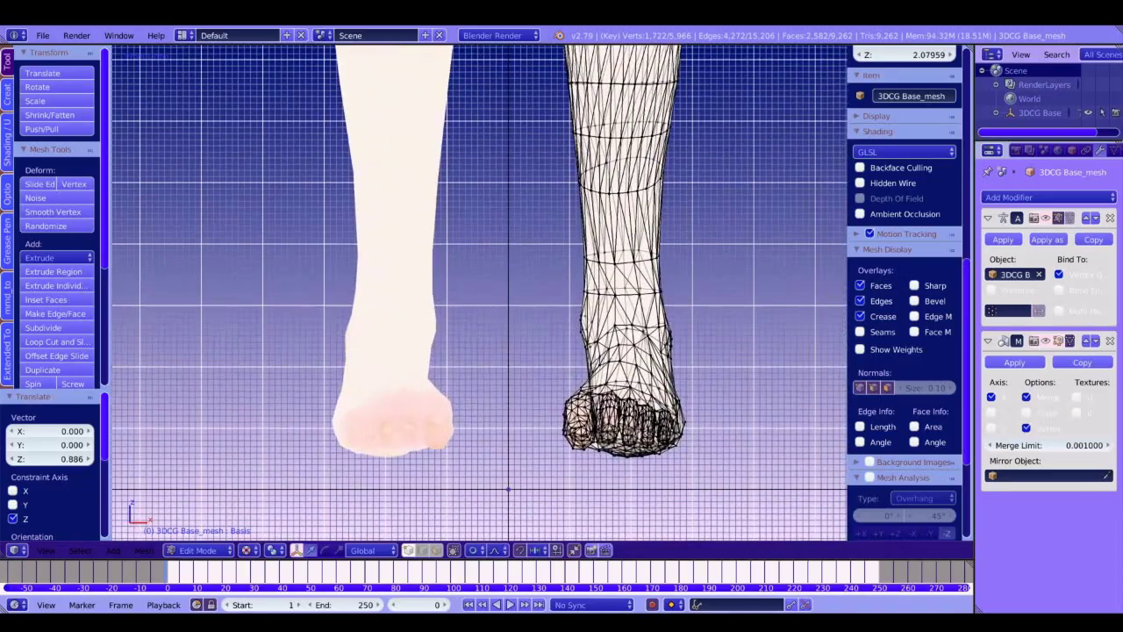
pyautogui.rightClick(609, 361)
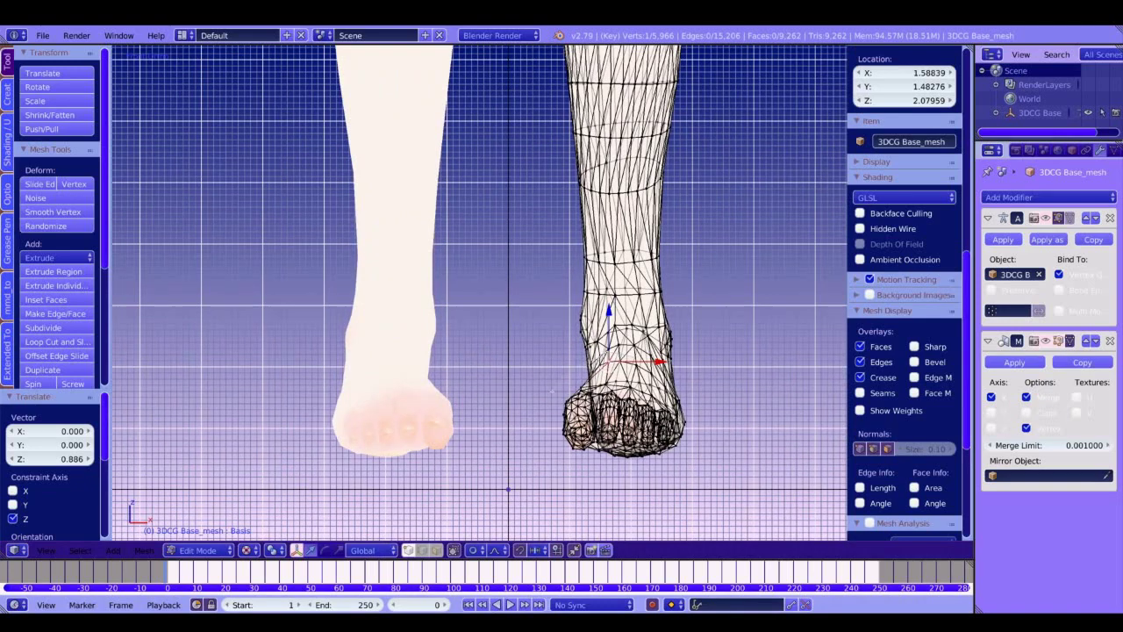
pyautogui.hotkey('ctrl', 'l')
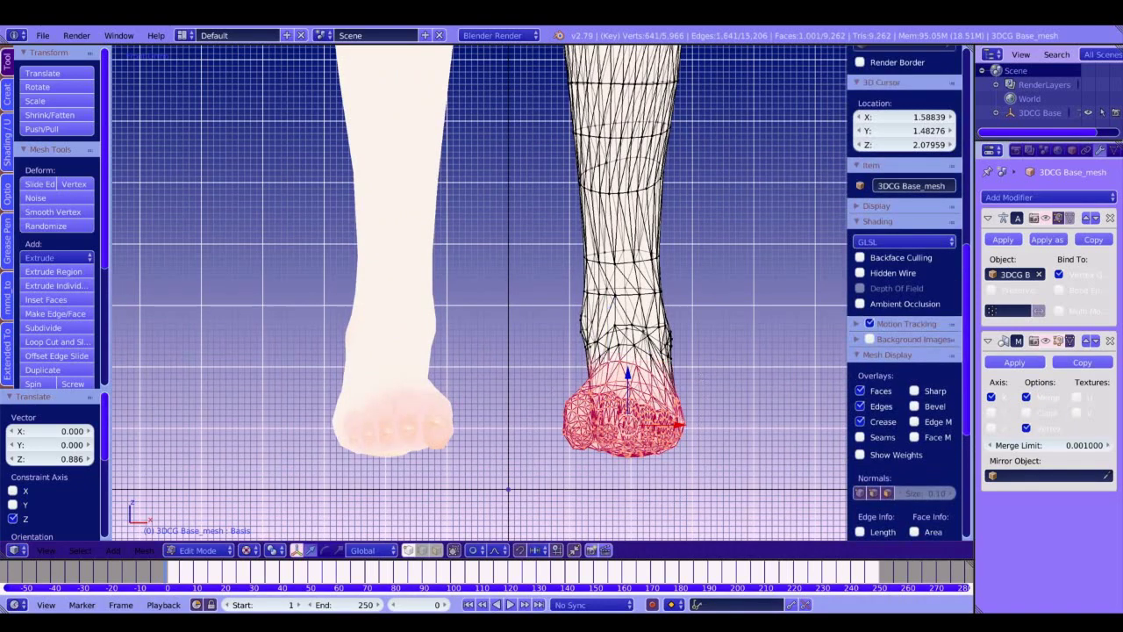
pyautogui.moveTo(675, 424); pyautogui.dragTo(664, 425)
pyautogui.hotkey('ctrl', 'z')
# Step: Select the linked body mesh without the head and remove its doubled vertices
pyautogui.scroll(-8, 674, 293)
pyautogui.keyDown('shift'); pyautogui.moveTo(674, 294); pyautogui.dragTo(678, 66, button='middle'); pyautogui.keyUp('shift')
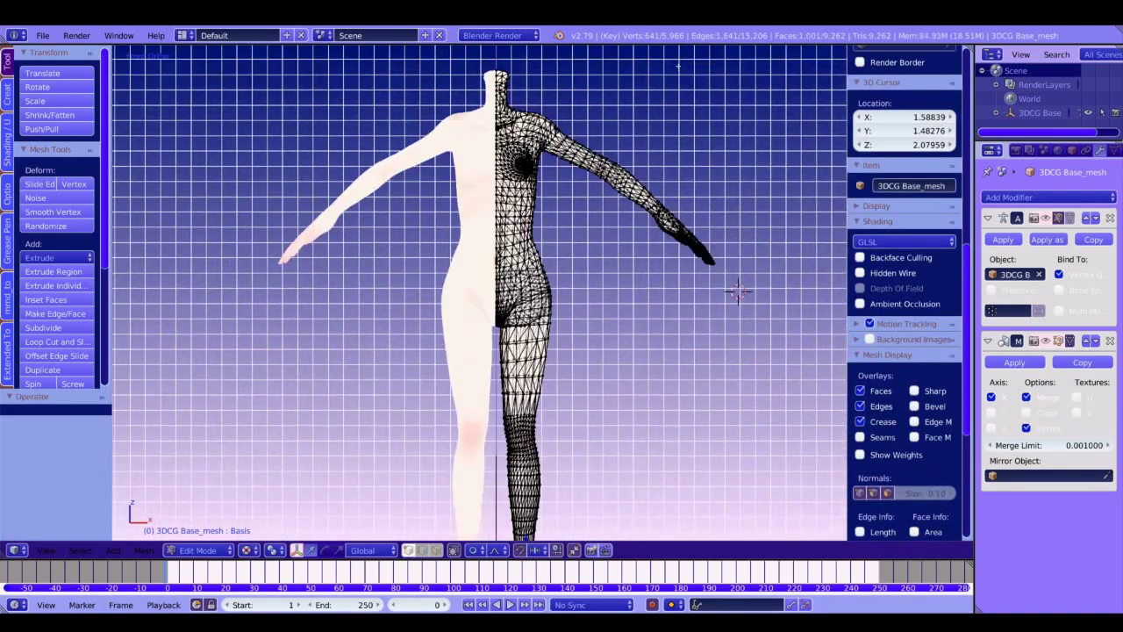
pyautogui.scroll(-10, 678, 67)
pyautogui.scroll(8, 663, 96)
pyautogui.press('a')
pyautogui.press('a')
pyautogui.press('a')
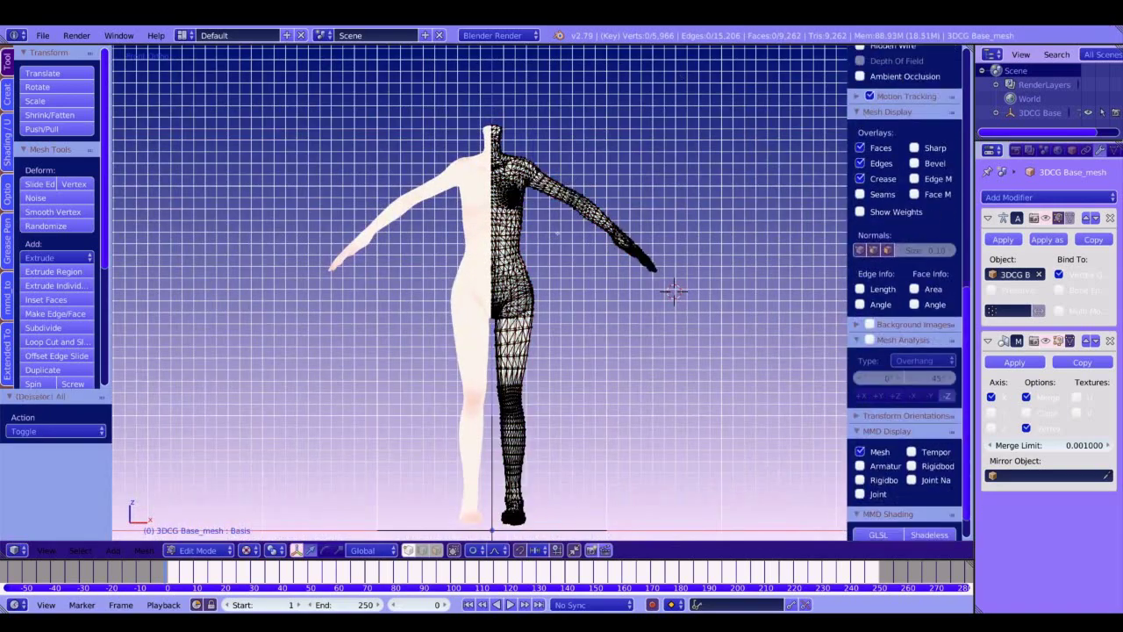
pyautogui.rightClick(553, 233)
pyautogui.hotkey('ctrl', 'l')
pyautogui.press('w')
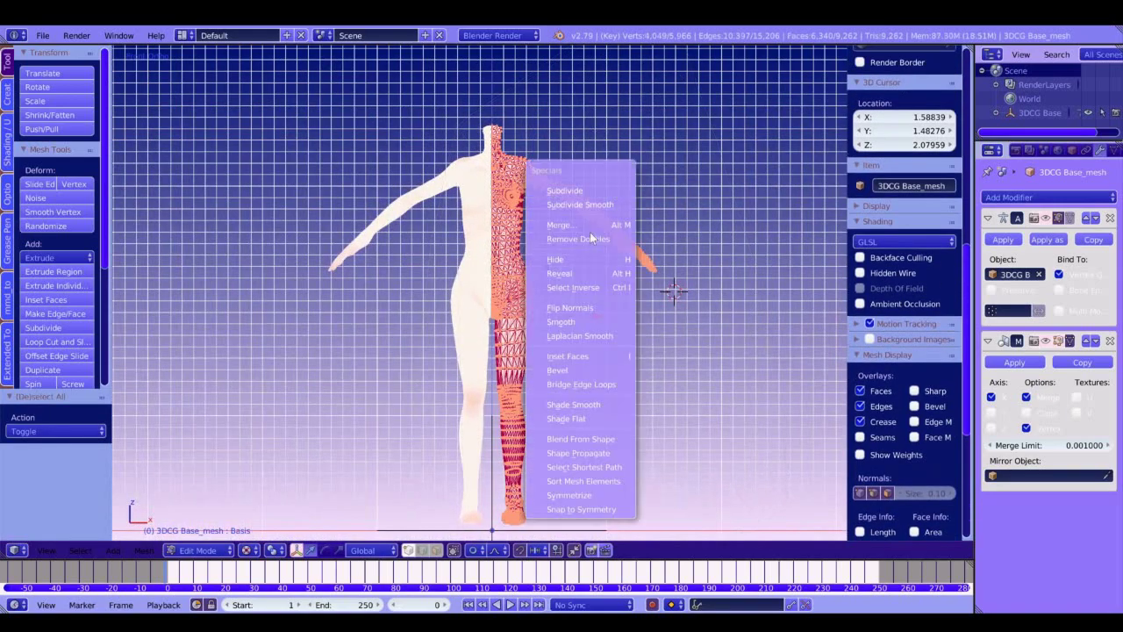
pyautogui.click(595, 227)
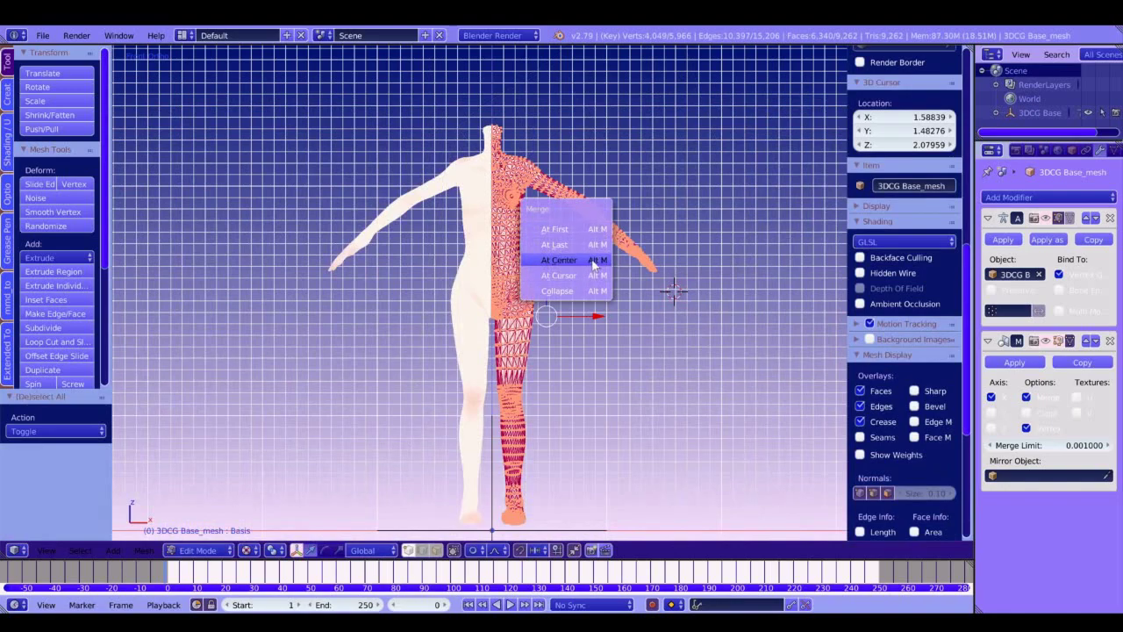
pyautogui.press('Escape')
pyautogui.press('w')
pyautogui.click(507, 192)
# Step: Enable proportional editing and lower the underside of the big toe by about 0.010 along Z at proportional size 0.24
pyautogui.scroll(6, 491, 378)
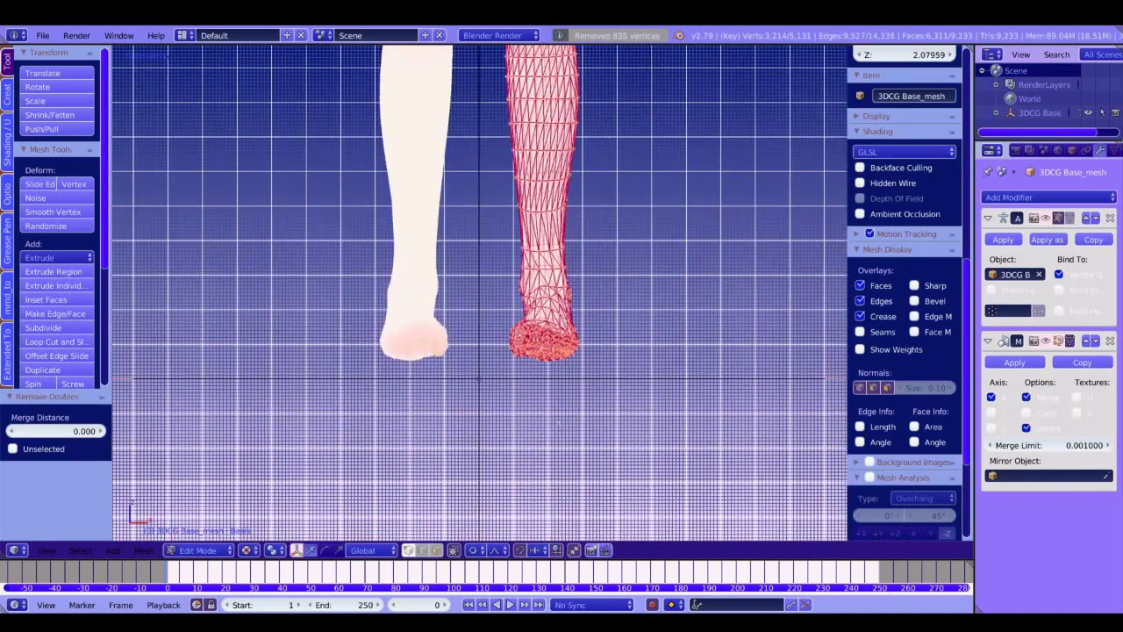
pyautogui.scroll(6, 558, 422)
pyautogui.rightClick(598, 472)
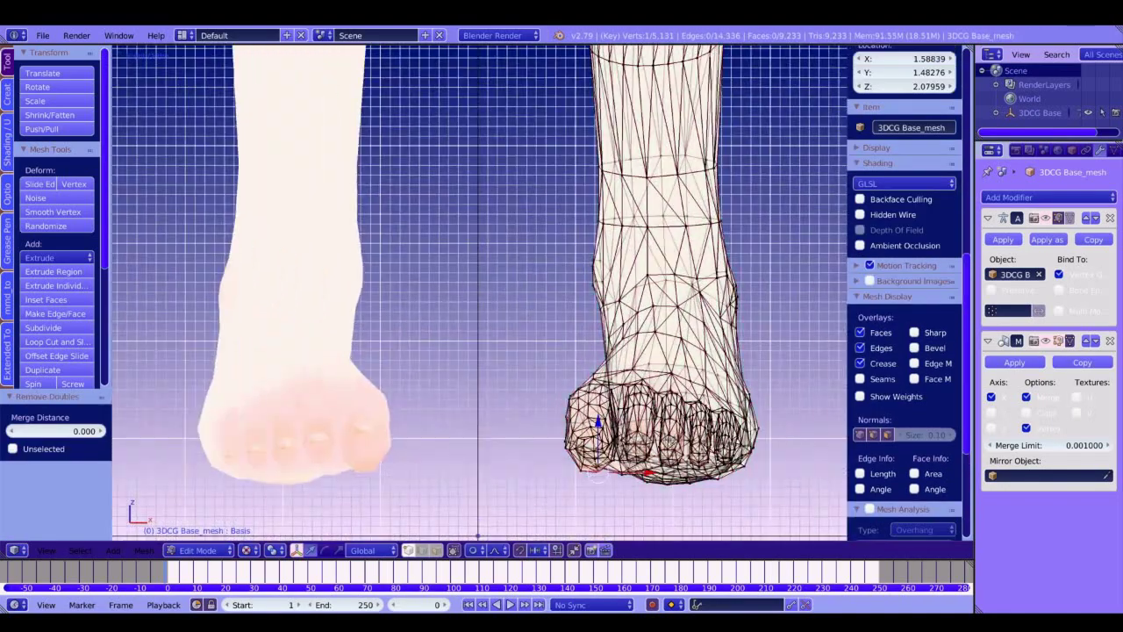
pyautogui.click(474, 550)
pyautogui.click(492, 519)
pyautogui.moveTo(599, 423)
pyautogui.mouseDown()
pyautogui.moveTo(598, 454)
pyautogui.moveTo(598, 422)
pyautogui.mouseUp()
pyautogui.scroll(20, 599, 454)
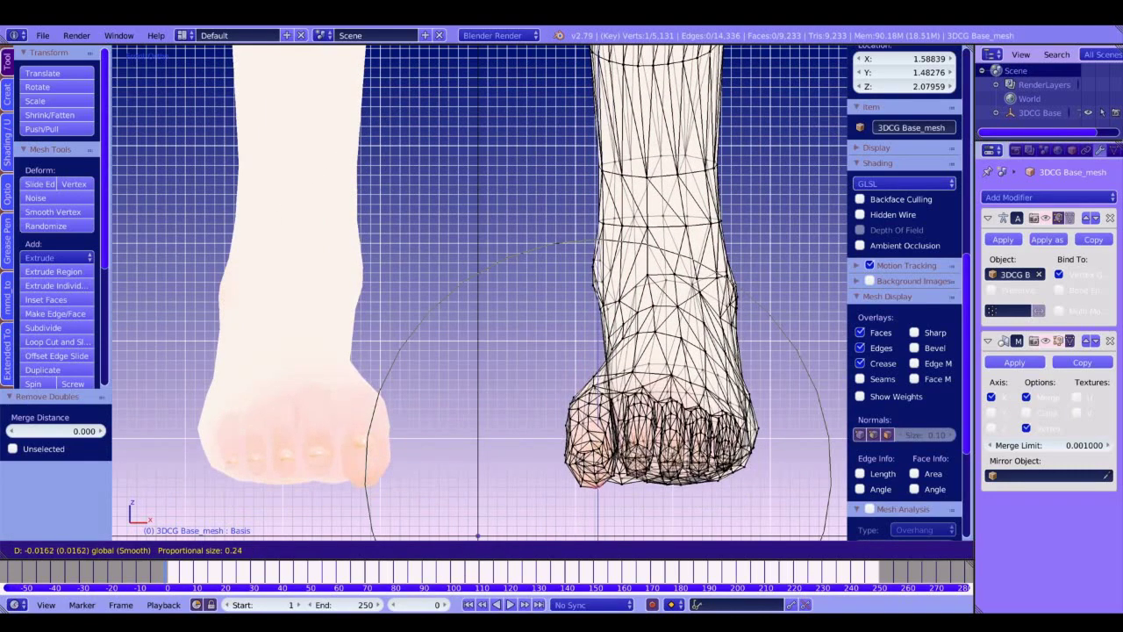
pyautogui.press('Return')
# Step: Raise the sole behind the smaller toes in small Z moves of about 0.007 and 0.008, reducing the proportional size to 0.12
pyautogui.press('g')
pyautogui.press('z')
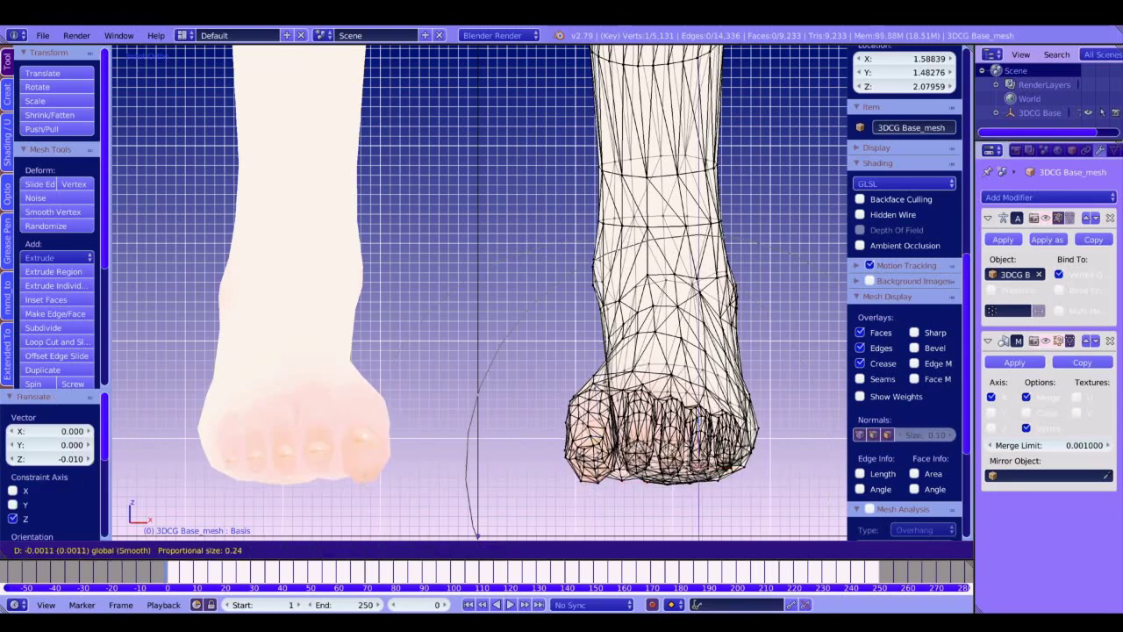
pyautogui.press('Return')
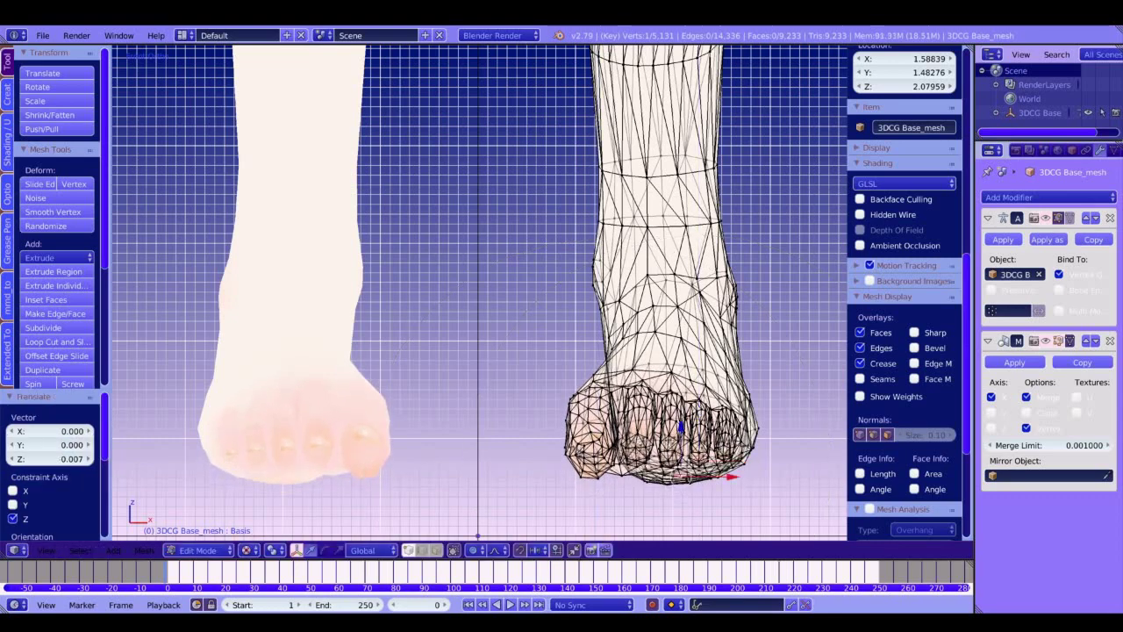
pyautogui.press('g')
pyautogui.press('z')
pyautogui.scroll(7, 680, 438)
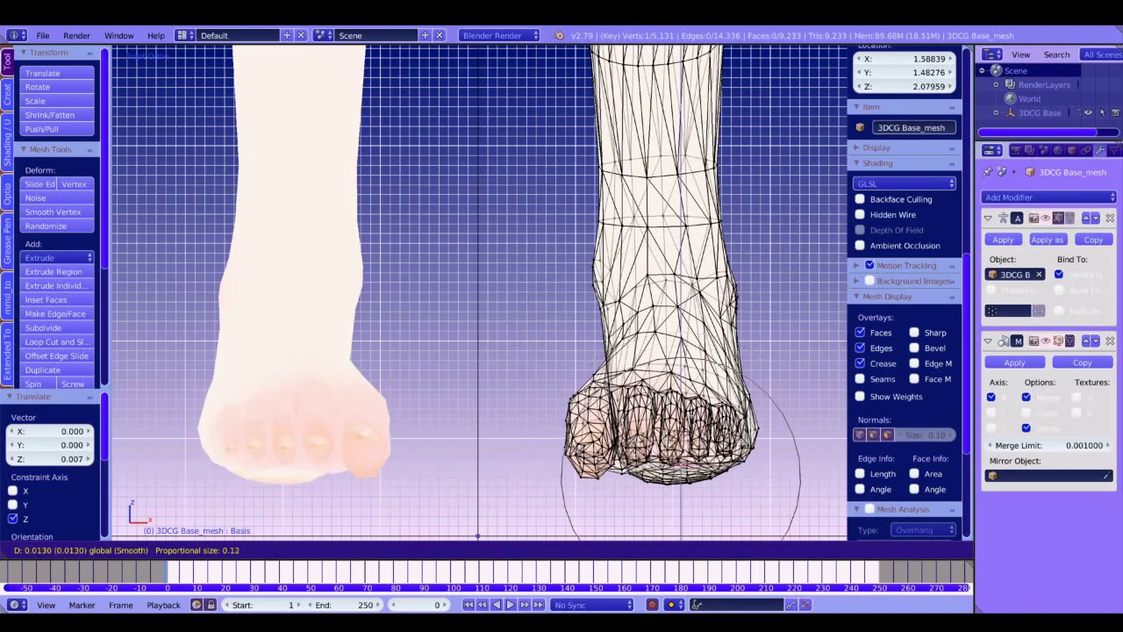
pyautogui.press('Return')
# Step: From the side view, select the heel's vertices and raise them about 0.02 along Z
pyautogui.press('KP_3')
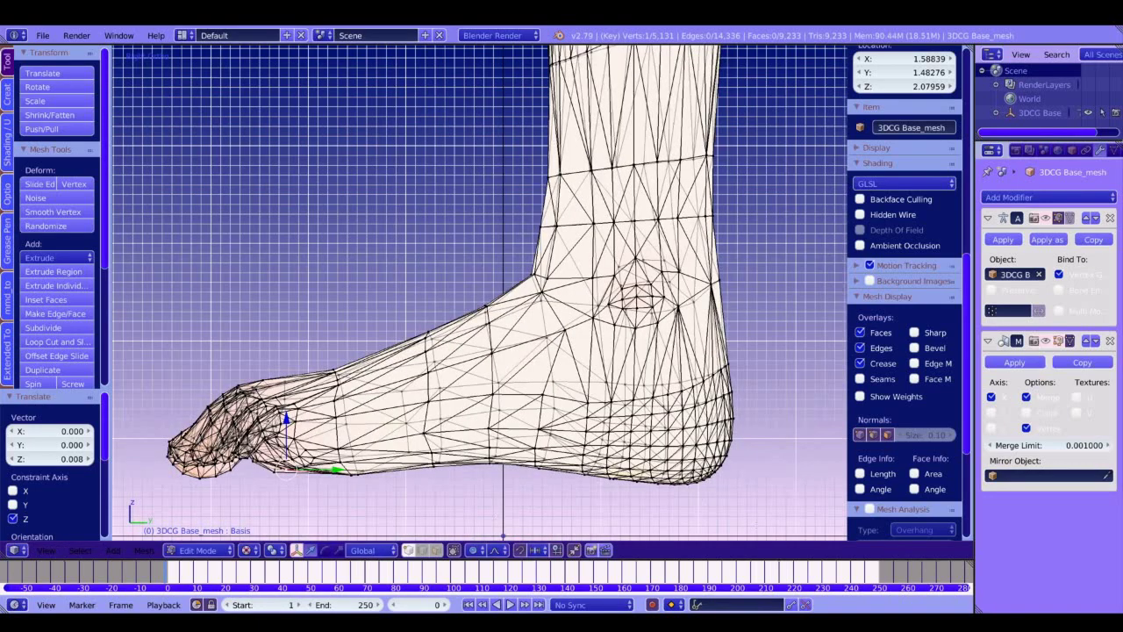
pyautogui.scroll(-1, 478, 292)
pyautogui.scroll(1, 904, 263)
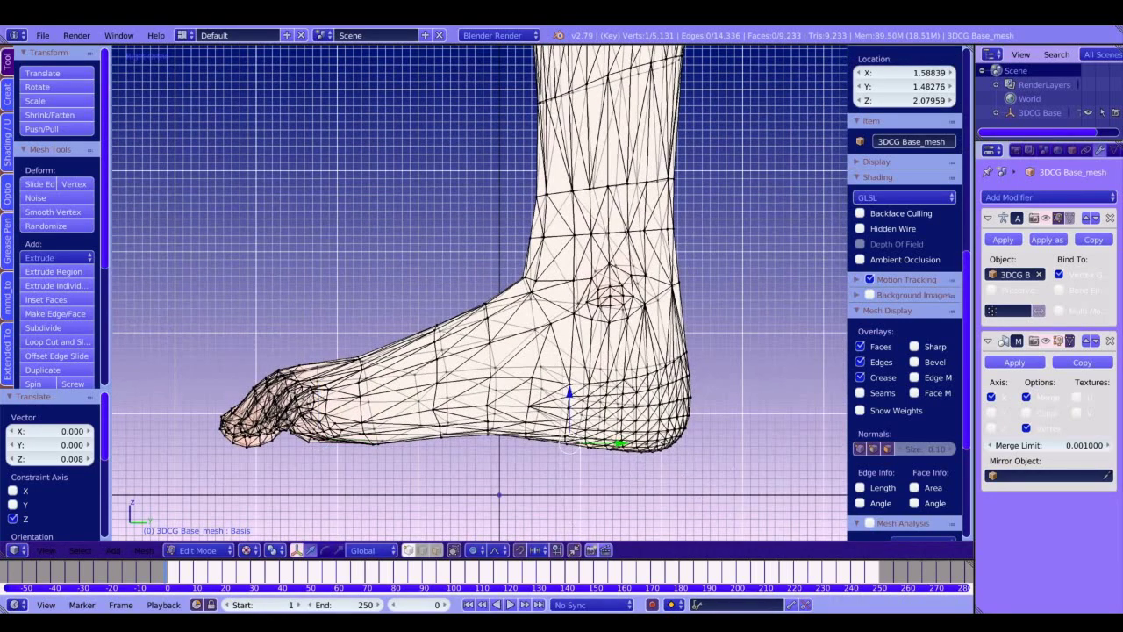
pyautogui.press('b')
pyautogui.moveTo(558, 344); pyautogui.dragTo(702, 465)
pyautogui.press('g')
pyautogui.press('z')
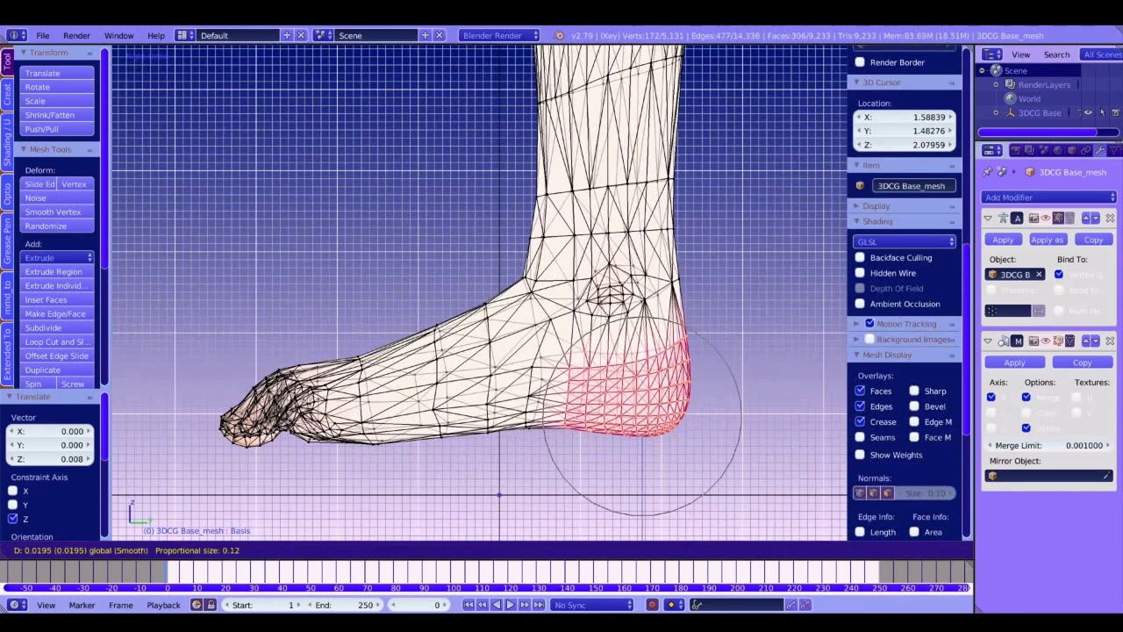
pyautogui.press('Return')
# Step: Raise the foot's arch slightly and shift the front ankle vertex 0.015 along Y
pyautogui.rightClick(488, 434)
pyautogui.moveTo(488, 383); pyautogui.dragTo(488, 379)
pyautogui.rightClick(525, 279)
pyautogui.moveTo(572, 280); pyautogui.dragTo(573, 280)
pyautogui.press('y')
pyautogui.press('Return')
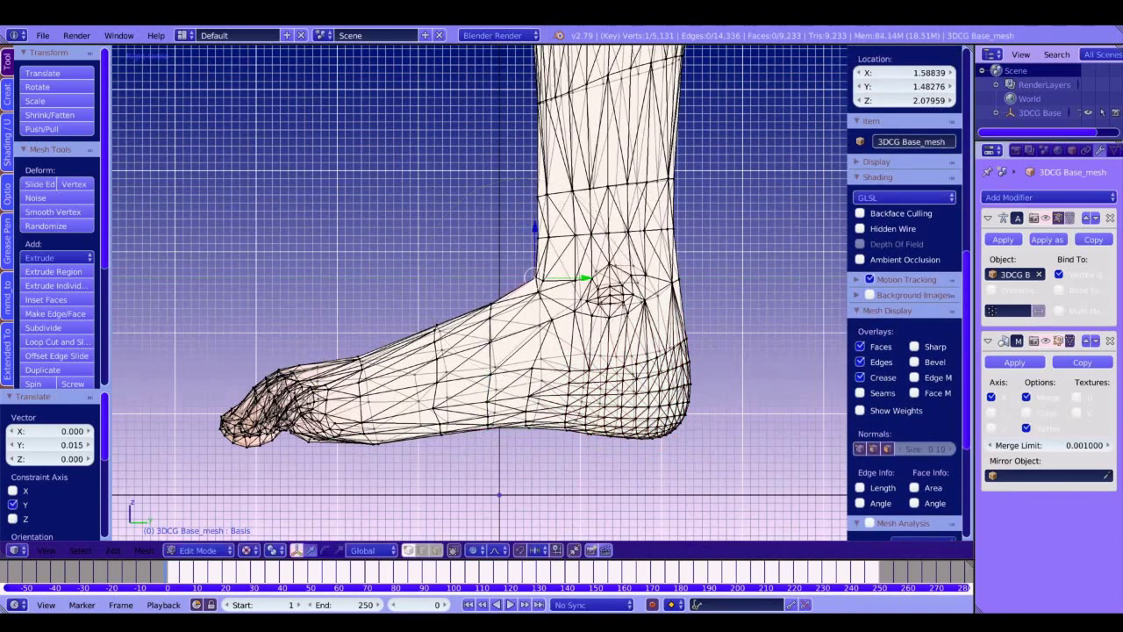
# Step: Shift vertices along the front of the ankle and lower shin along Y in small moves of 0.007 and -0.008
pyautogui.press('g')
pyautogui.press('y')
pyautogui.press('Return')
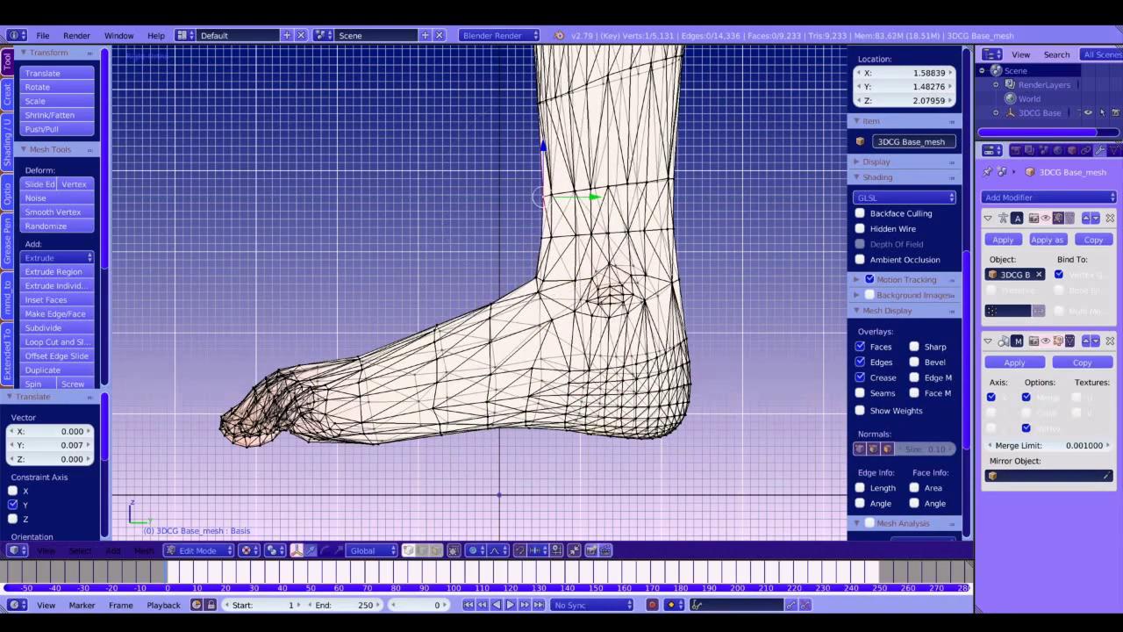
pyautogui.press('g')
pyautogui.press('y')
pyautogui.press('Return')
# Step: Select the toes and front of the foot, then move them 0.012 along X from the front view
pyautogui.press('KP_1')
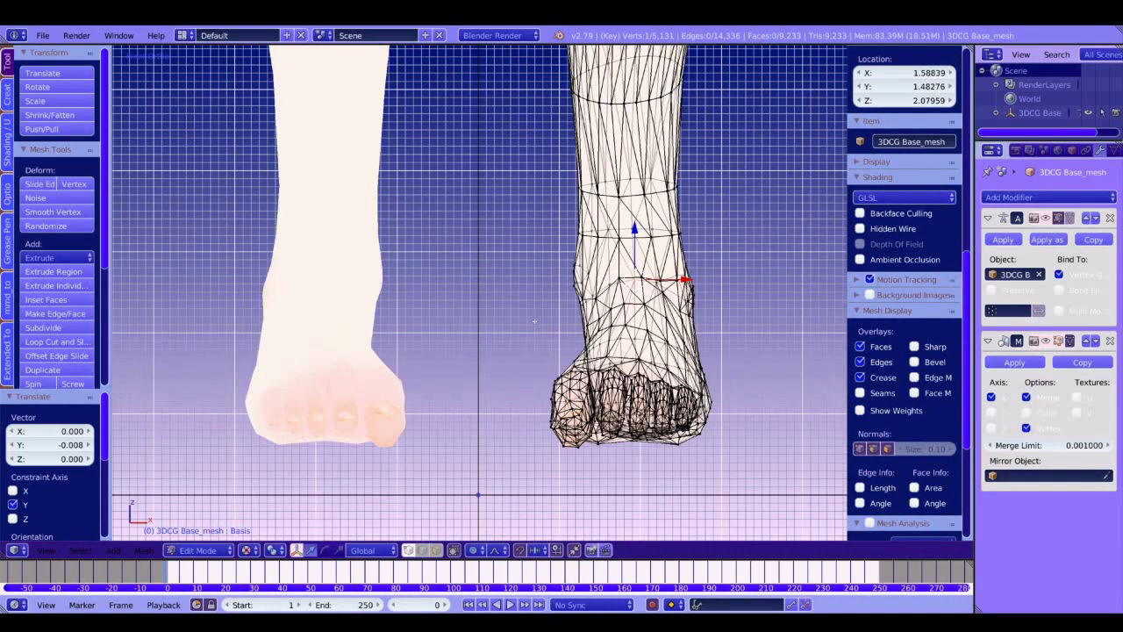
pyautogui.moveTo(562, 264); pyautogui.dragTo(565, 368, button='middle')
pyautogui.rightClick(618, 400)
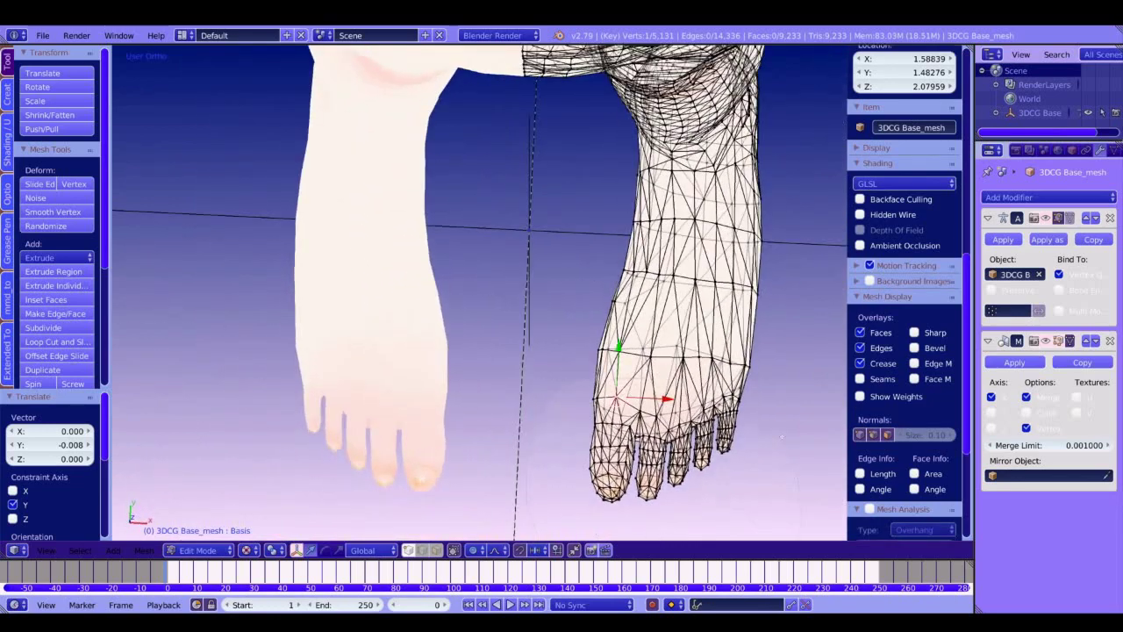
pyautogui.keyDown('ctrl'); pyautogui.moveTo(782, 437); pyautogui.dragTo(769, 375); pyautogui.keyUp('ctrl')
pyautogui.press('KP_1')
pyautogui.press('g')
pyautogui.press('x')
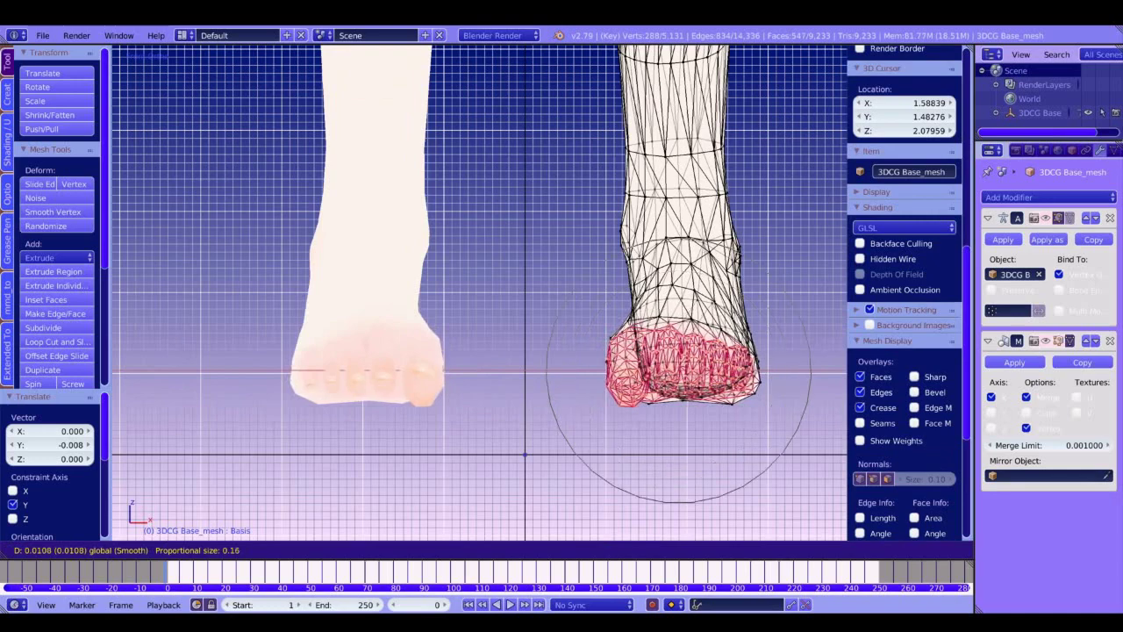
pyautogui.click(732, 403)
# Step: Raise the outer and inner sole vertices beneath the toes by about 0.001 and 0.002 along Z at proportional size 0.10
pyautogui.rightClick(733, 403)
pyautogui.press('g')
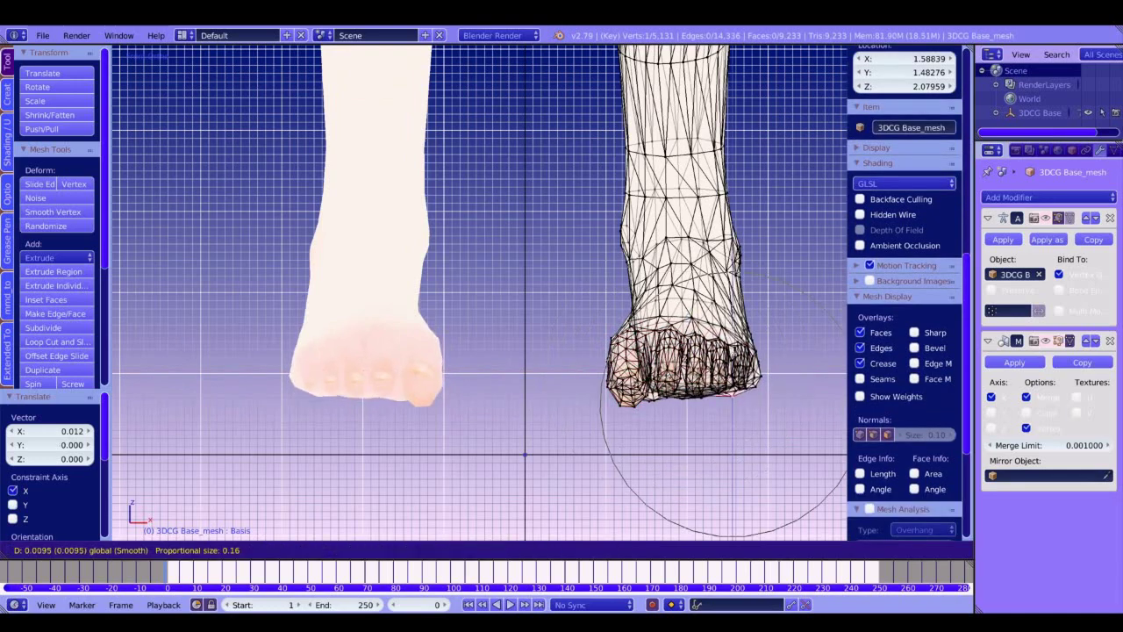
pyautogui.scroll(5, 733, 404)
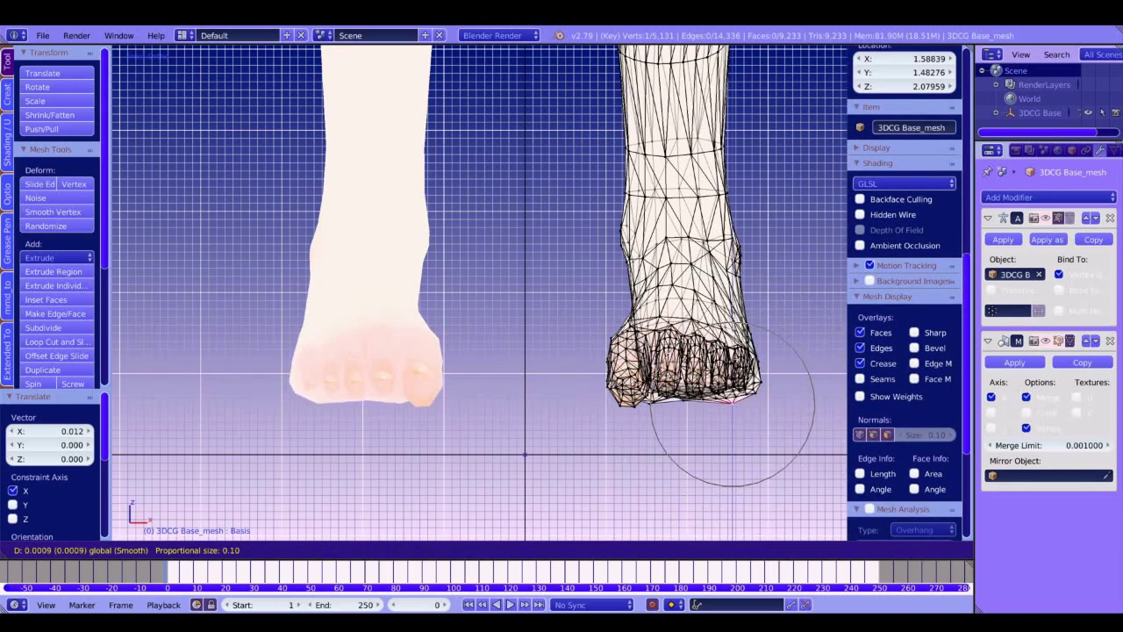
pyautogui.click(733, 404)
pyautogui.press('KP_3')
pyautogui.press('KP_1')
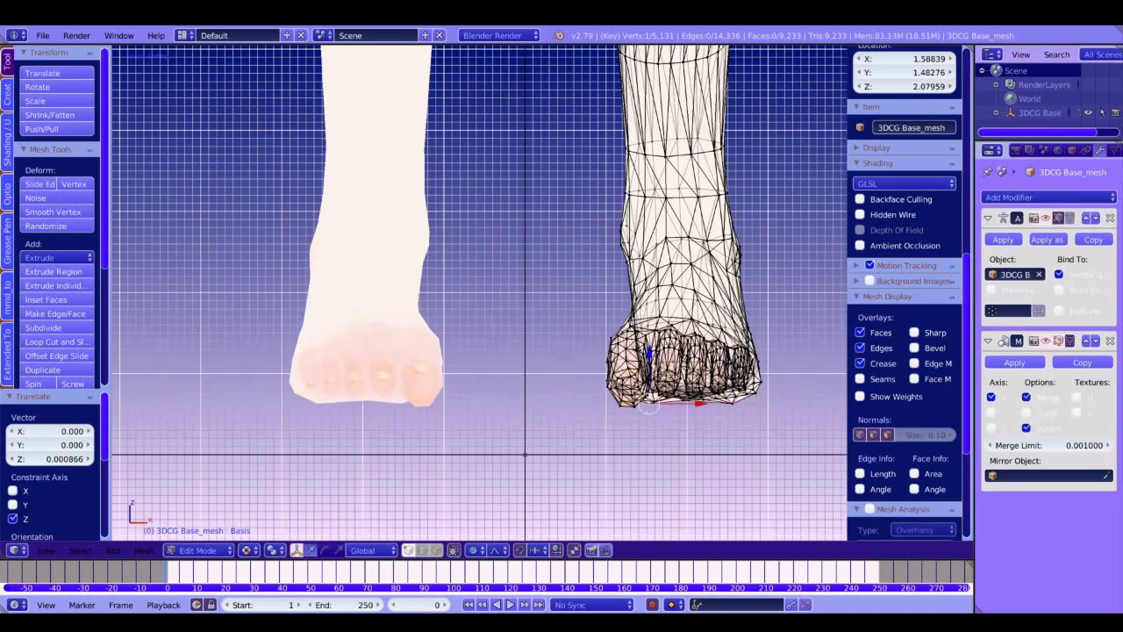
pyautogui.press('g')
pyautogui.moveTo(650, 355); pyautogui.dragTo(651, 351)
pyautogui.keyDown('ctrl'); pyautogui.rightClick(655, 399); pyautogui.keyUp('ctrl')
pyautogui.press('Return')
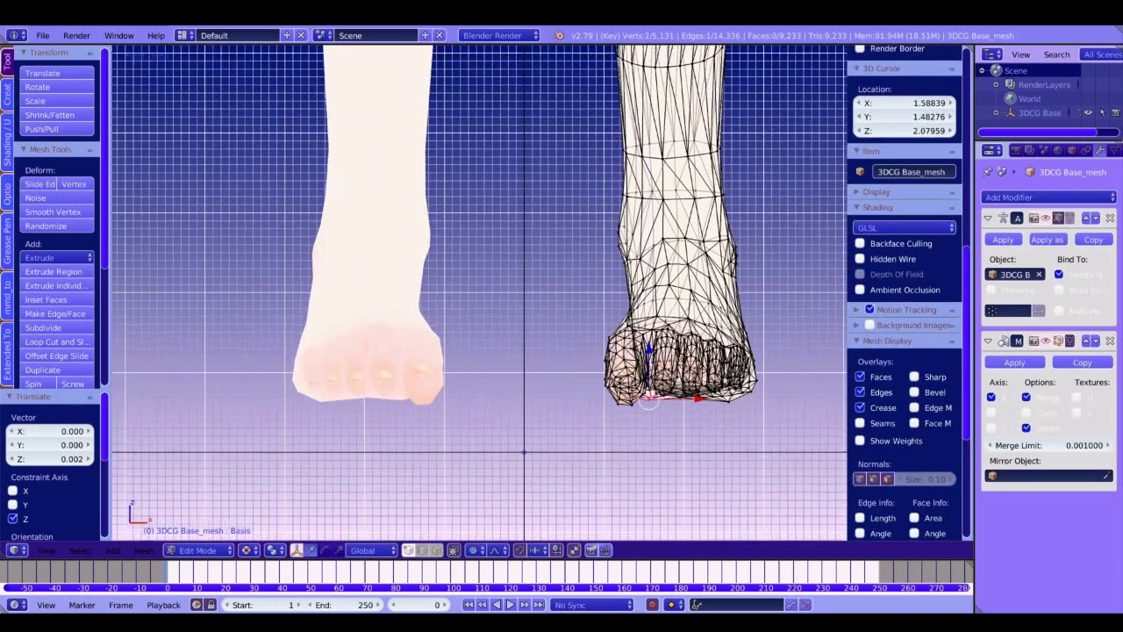
# Step: Select the whole foot below the ankle and move it -0.018 along X
pyautogui.scroll(-1, 479, 293)
pyautogui.rightClick(624, 286)
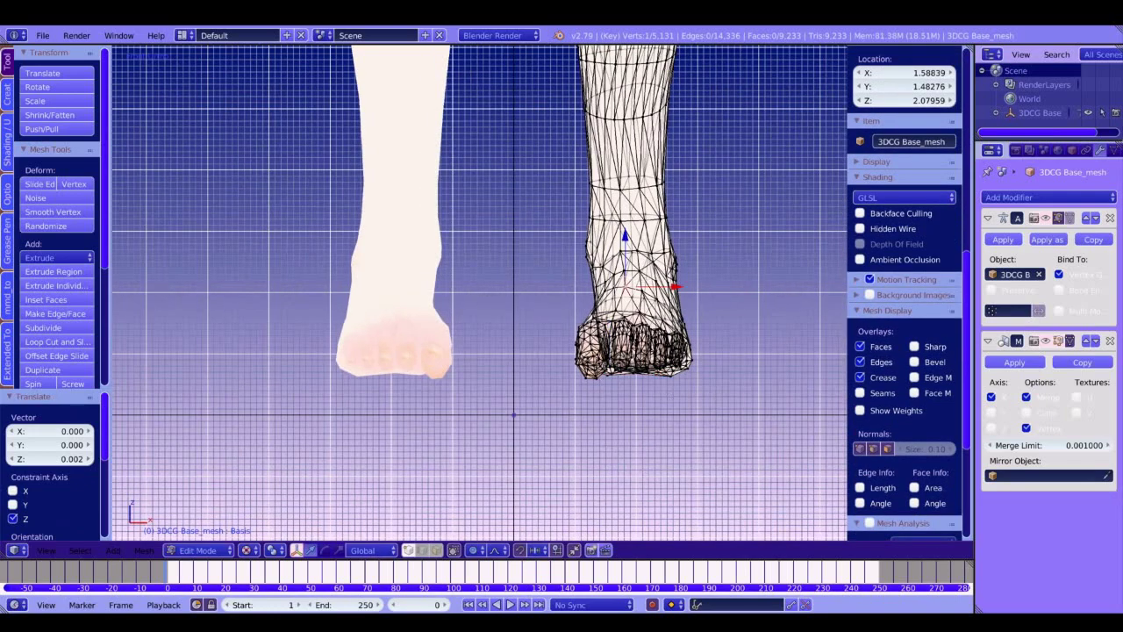
pyautogui.moveTo(588, 292)
pyautogui.keyDown('ctrl'); pyautogui.mouseDown()
pyautogui.moveTo(693, 318)
pyautogui.moveTo(718, 309)
pyautogui.mouseUp(); pyautogui.keyUp('ctrl')
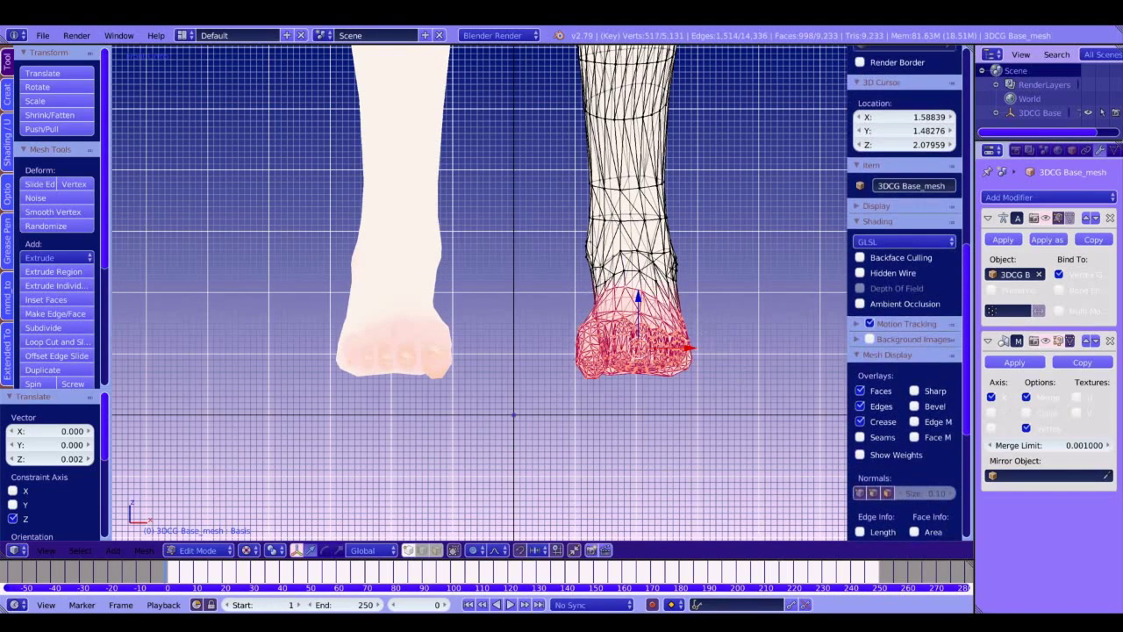
pyautogui.moveTo(692, 349); pyautogui.dragTo(686, 351)
pyautogui.scroll(-2, 638, 351)
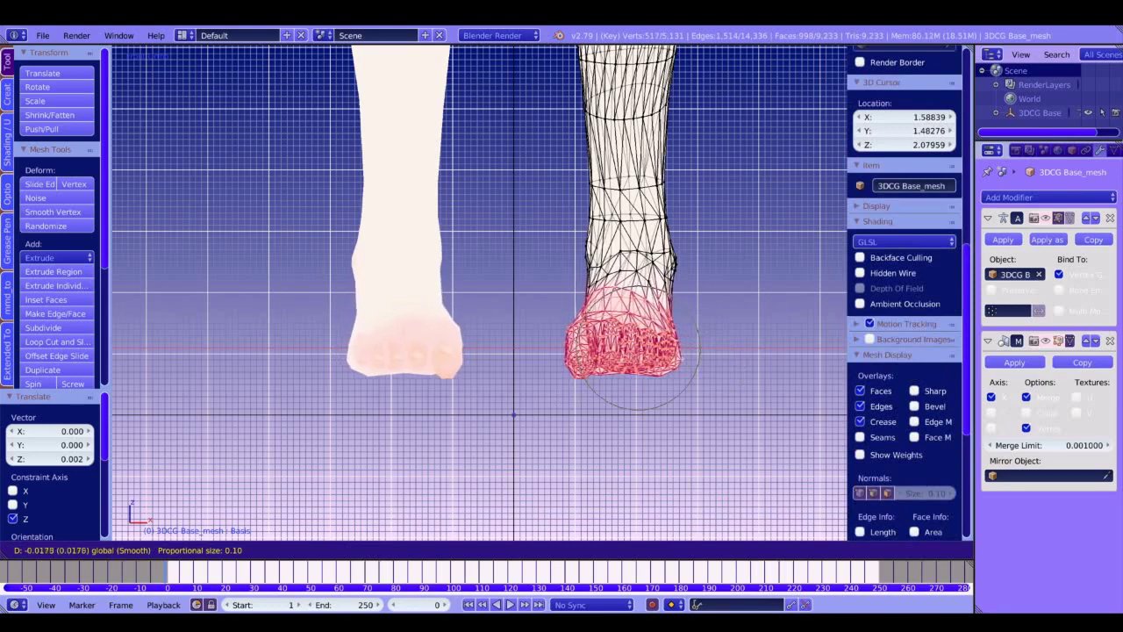
pyautogui.scroll(-1, 680, 349)
pyautogui.click(680, 348)
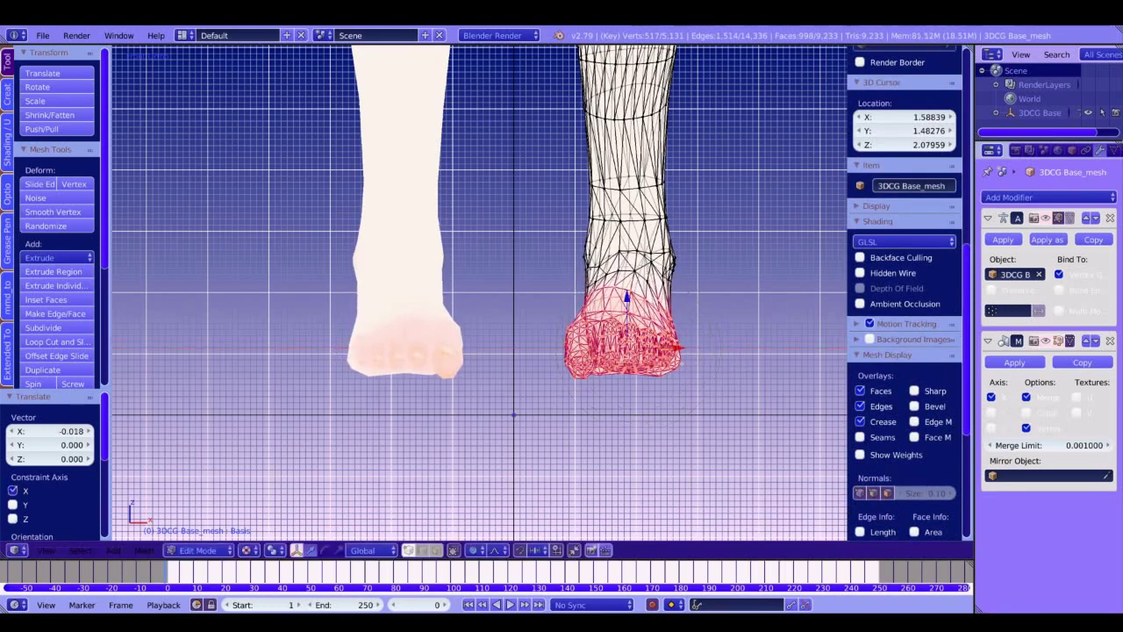
# Step: Raise the underside of the big toe 0.013 along Z
pyautogui.rightClick(577, 385)
pyautogui.moveTo(575, 338); pyautogui.dragTo(575, 329)
pyautogui.scroll(-3, 573, 372)
pyautogui.press('g')
pyautogui.press('z')
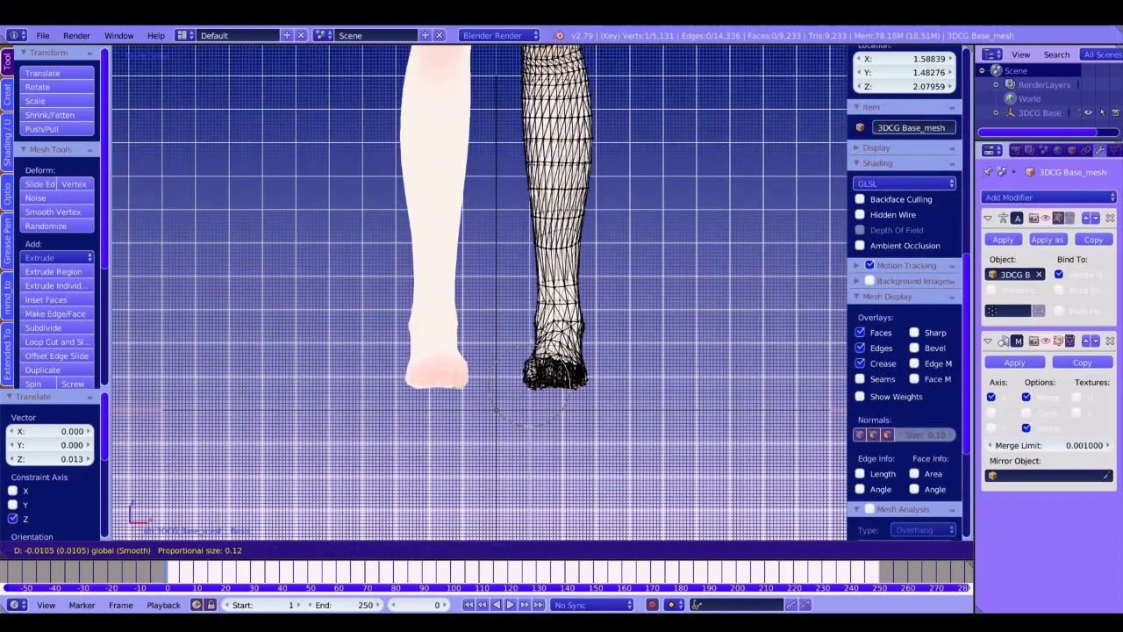
pyautogui.click(477, 268)
# Step: Select the foot and ankle and lower them 0.069 along Z to the floor line, with proportional size 1.00
pyautogui.scroll(-4, 477, 268)
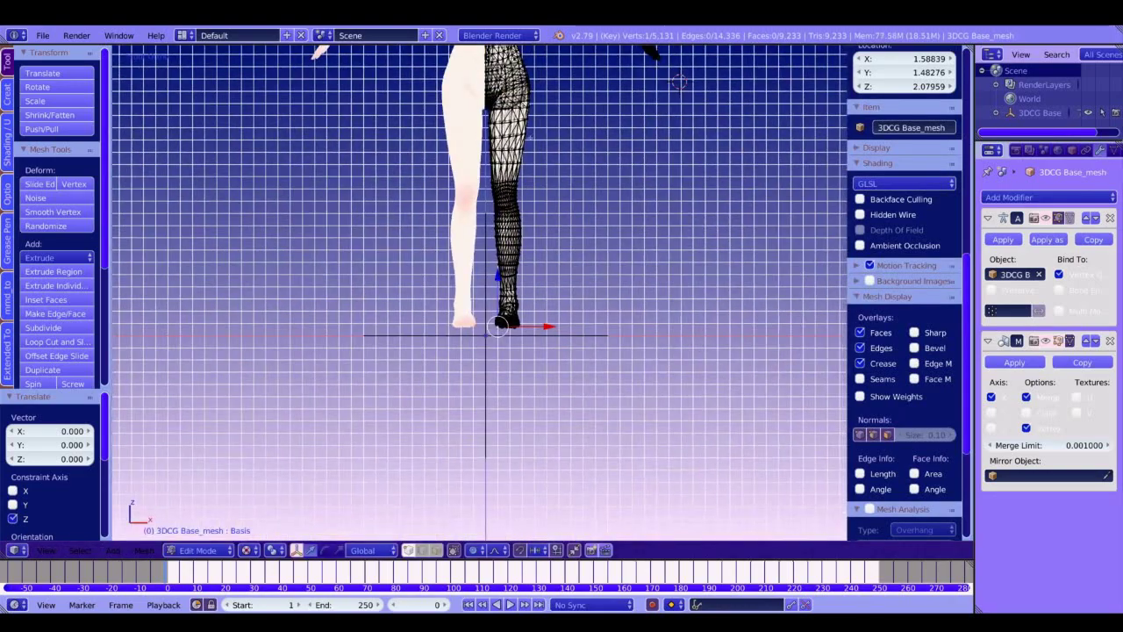
pyautogui.keyDown('shift'); pyautogui.moveTo(477, 267); pyautogui.dragTo(450, 269, button='middle'); pyautogui.keyUp('shift')
pyautogui.scroll(4, 466, 338)
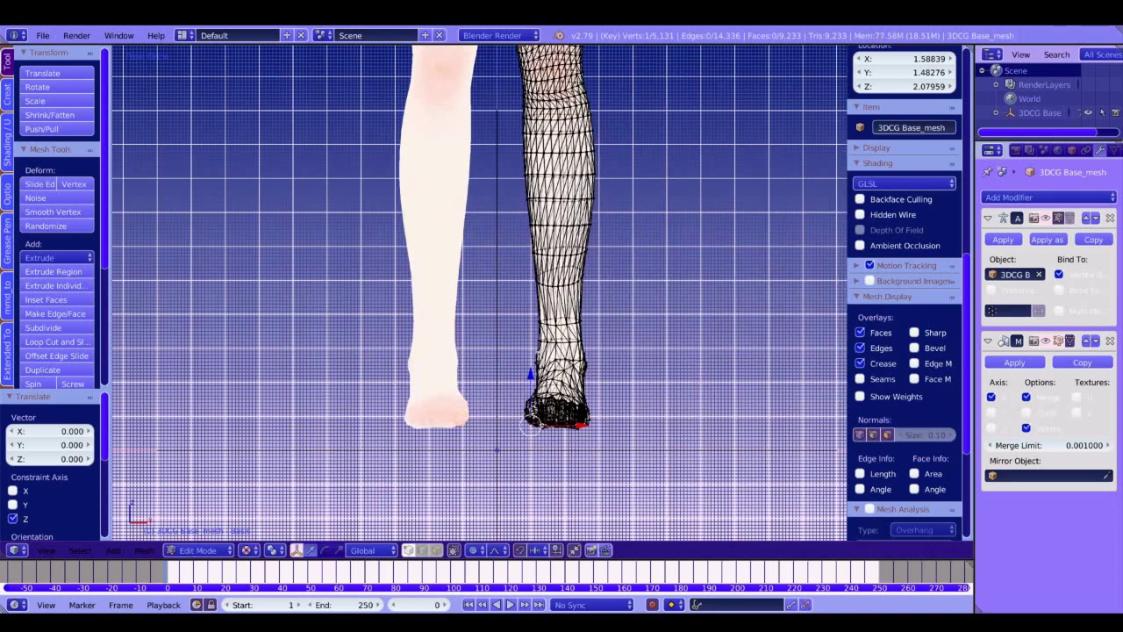
pyautogui.keyDown('ctrl'); pyautogui.moveTo(680, 409); pyautogui.dragTo(601, 358); pyautogui.keyUp('ctrl')
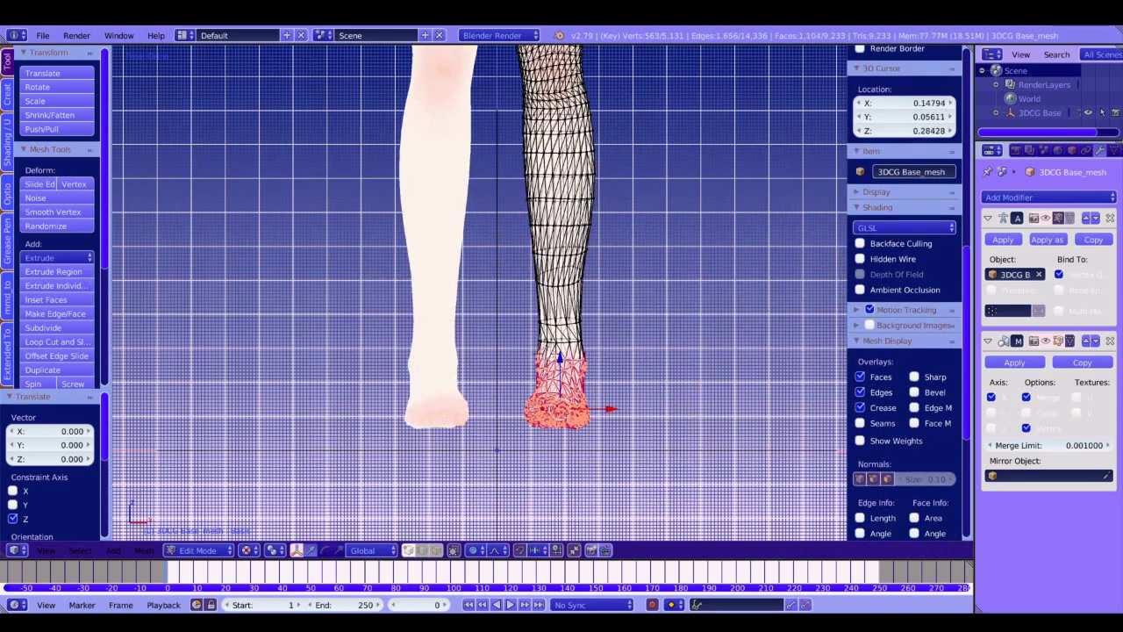
pyautogui.press('g')
pyautogui.press('z')
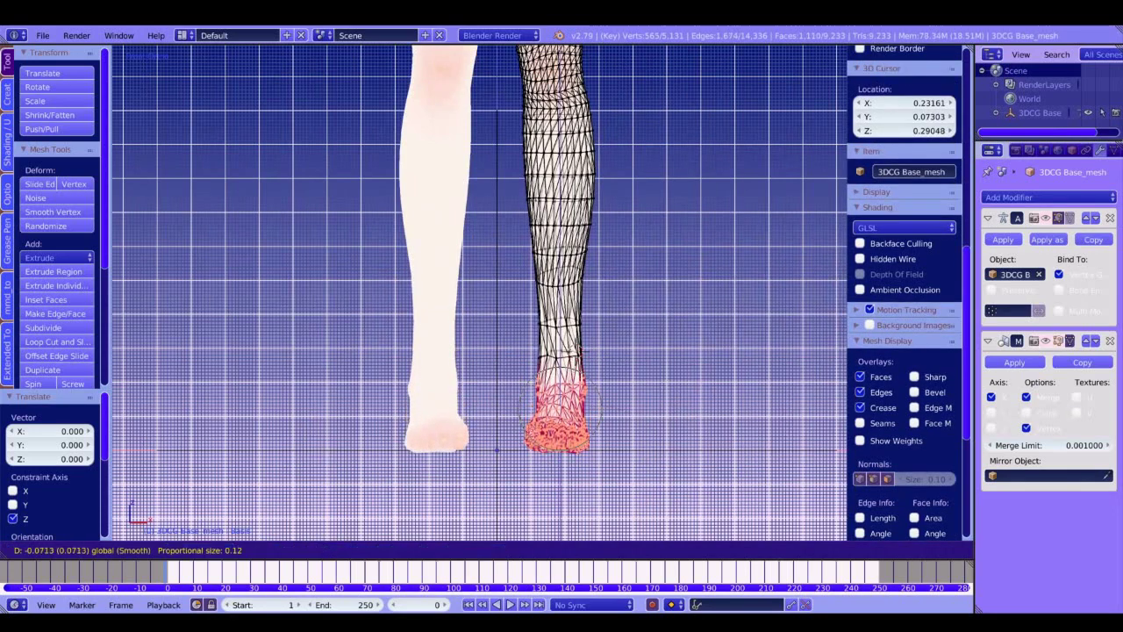
pyautogui.scroll(-20, 495, 436)
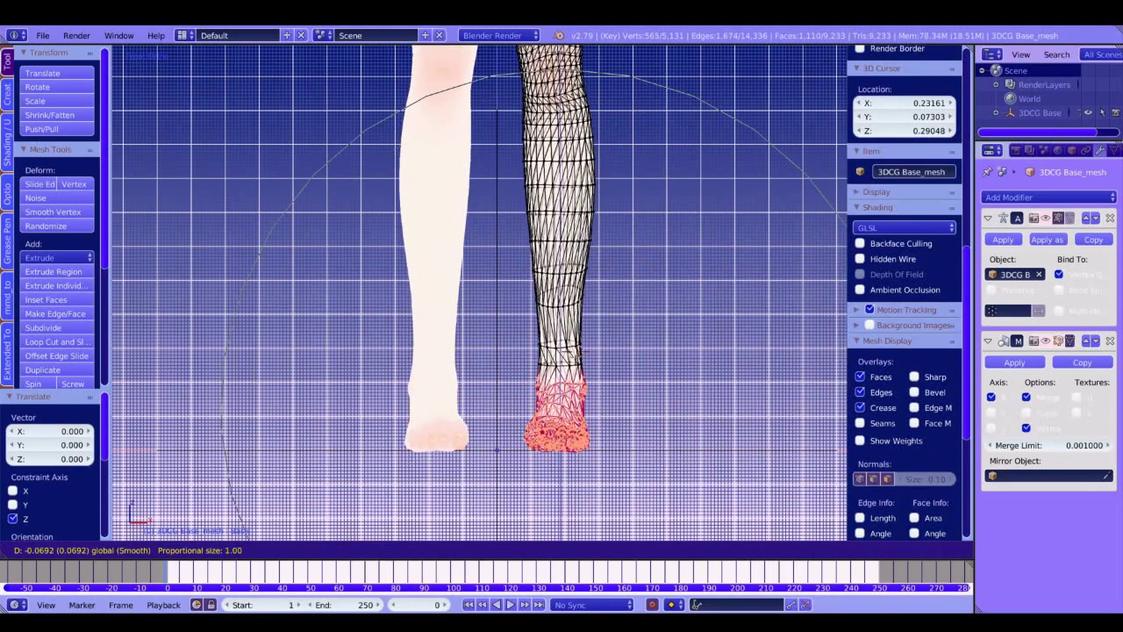
pyautogui.click(495, 437)
# Step: Enable clipping on the Mirror modifier and shift the inner knee vertex 0.038 along X at proportional size 1.46
pyautogui.scroll(-3, 495, 436)
pyautogui.scroll(-5, 526, 351)
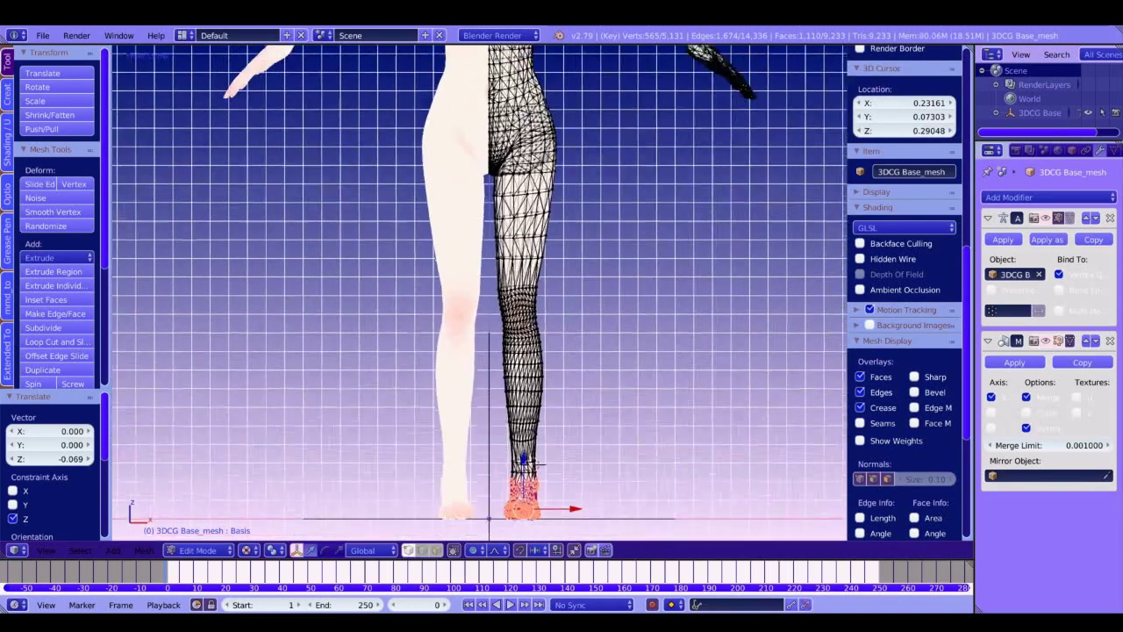
pyautogui.click(559, 287)
pyautogui.keyDown('ctrl'); pyautogui.moveTo(559, 286); pyautogui.dragTo(559, 245, button='middle'); pyautogui.keyUp('ctrl')
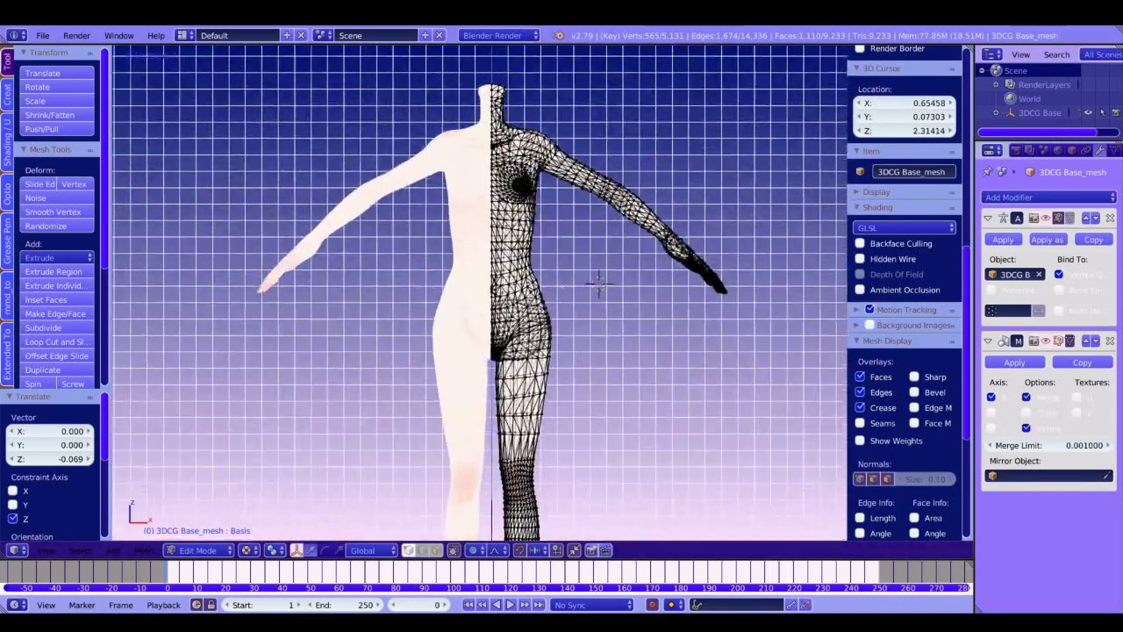
pyautogui.moveTo(579, 351); pyautogui.dragTo(569, 204, button='middle')
pyautogui.press('KP_1')
pyautogui.keyDown('shift'); pyautogui.moveTo(579, 358); pyautogui.dragTo(571, 173, button='middle'); pyautogui.keyUp('shift')
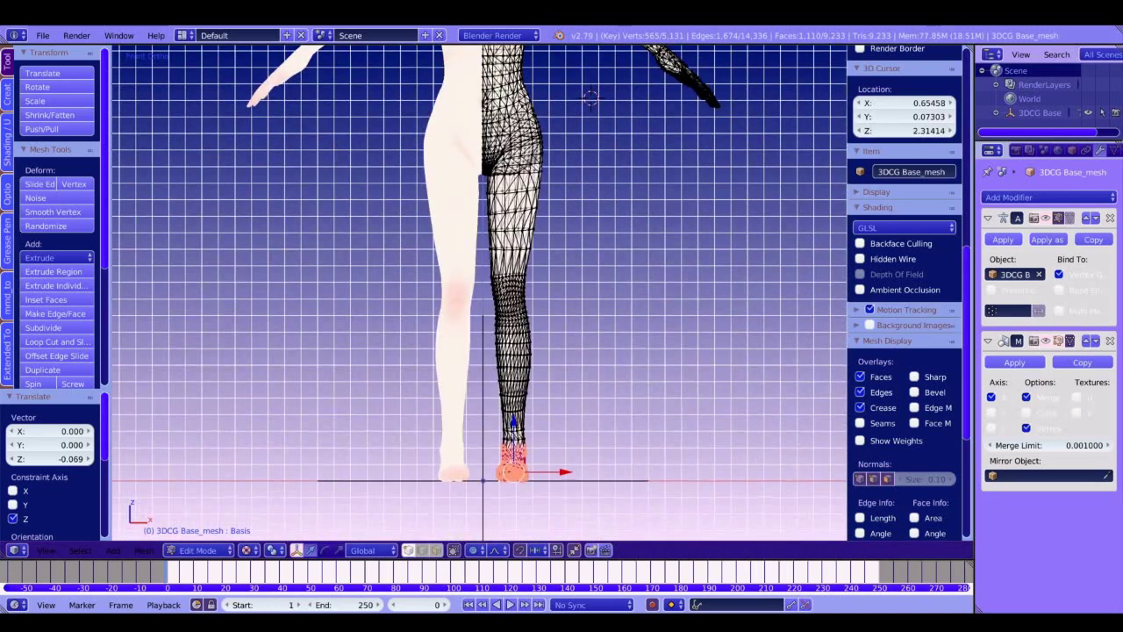
pyautogui.rightClick(497, 285)
pyautogui.moveTo(548, 284); pyautogui.dragTo(556, 283)
pyautogui.hotkey('ctrl', 'z')
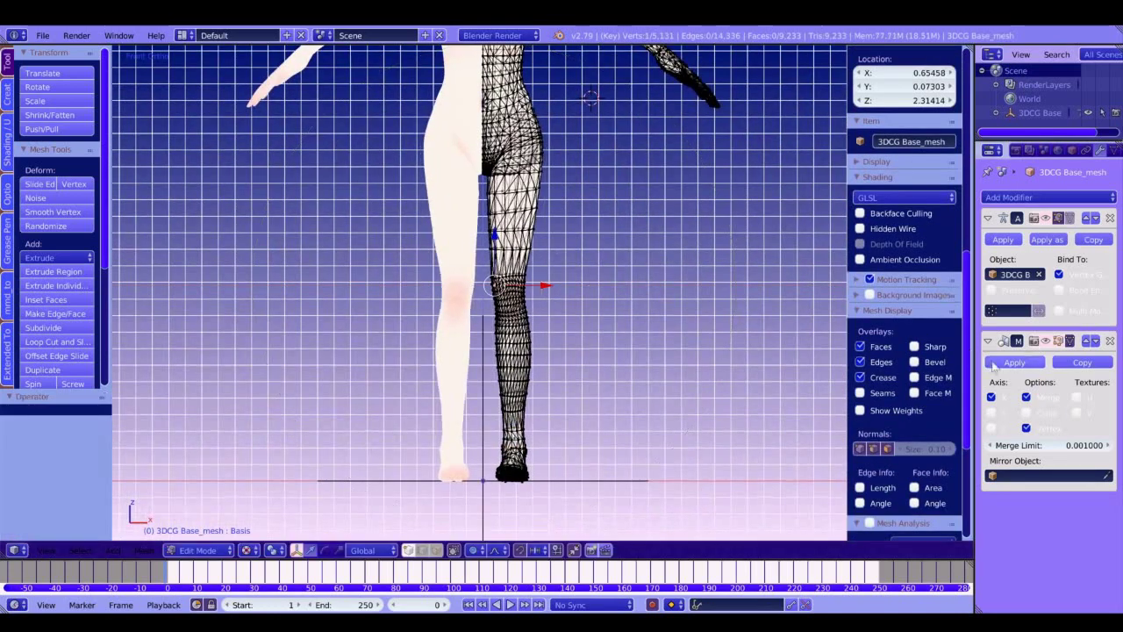
pyautogui.press('g')
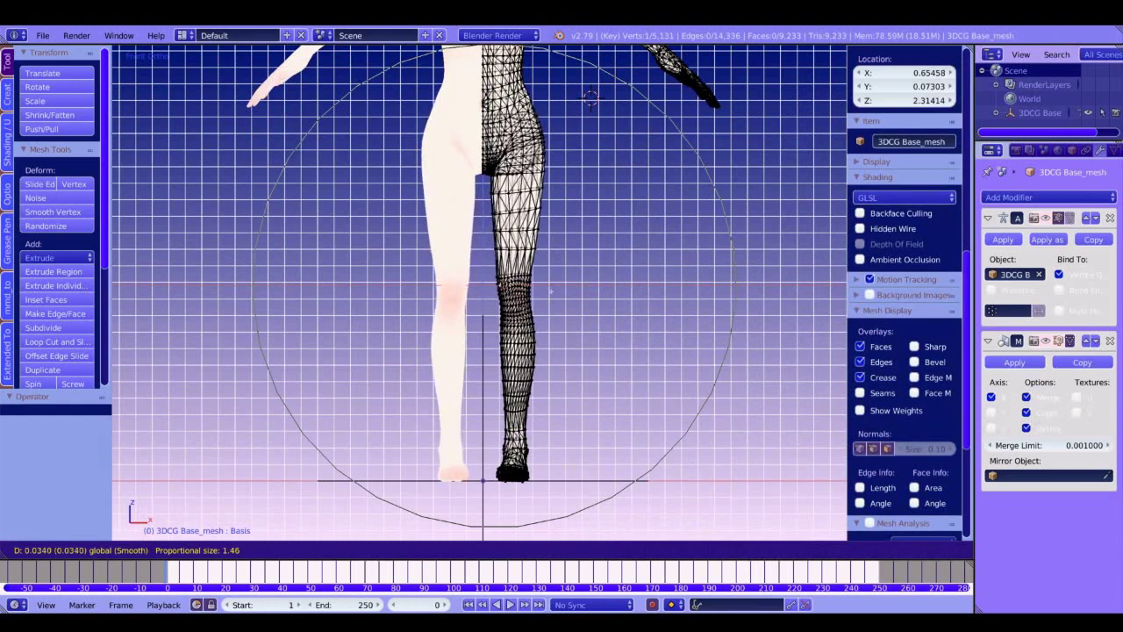
pyautogui.click(551, 288)
# Step: Bring the leg back toward the centre, moving the foot -0.042 and the knee -0.025 along X
pyautogui.scroll(-1, 904, 263)
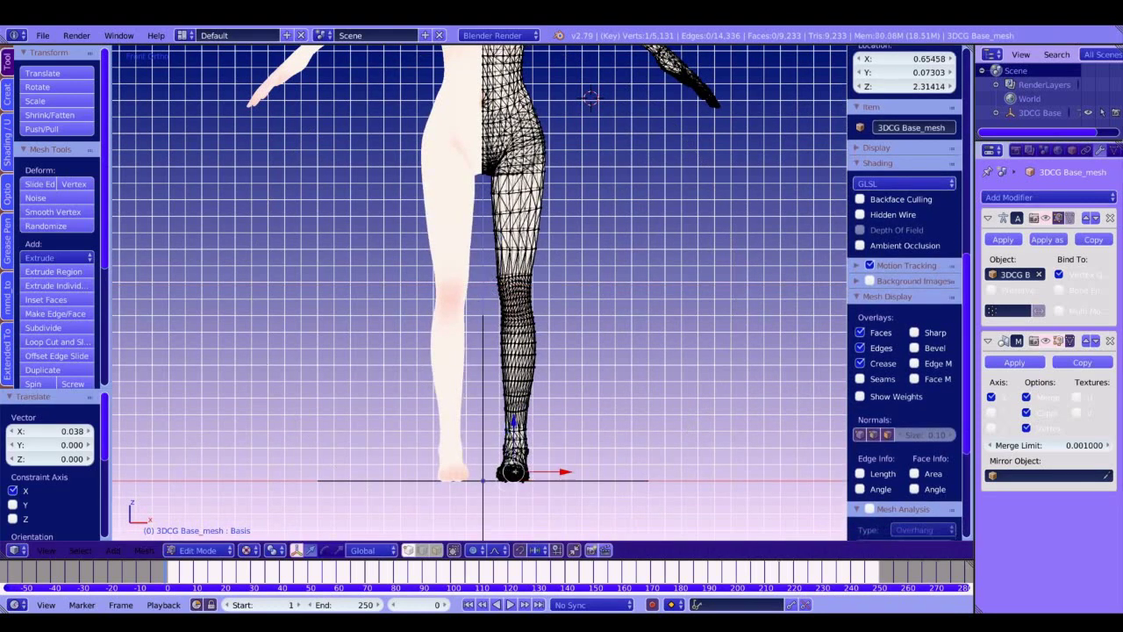
pyautogui.press('g')
pyautogui.moveTo(551, 472); pyautogui.dragTo(550, 472)
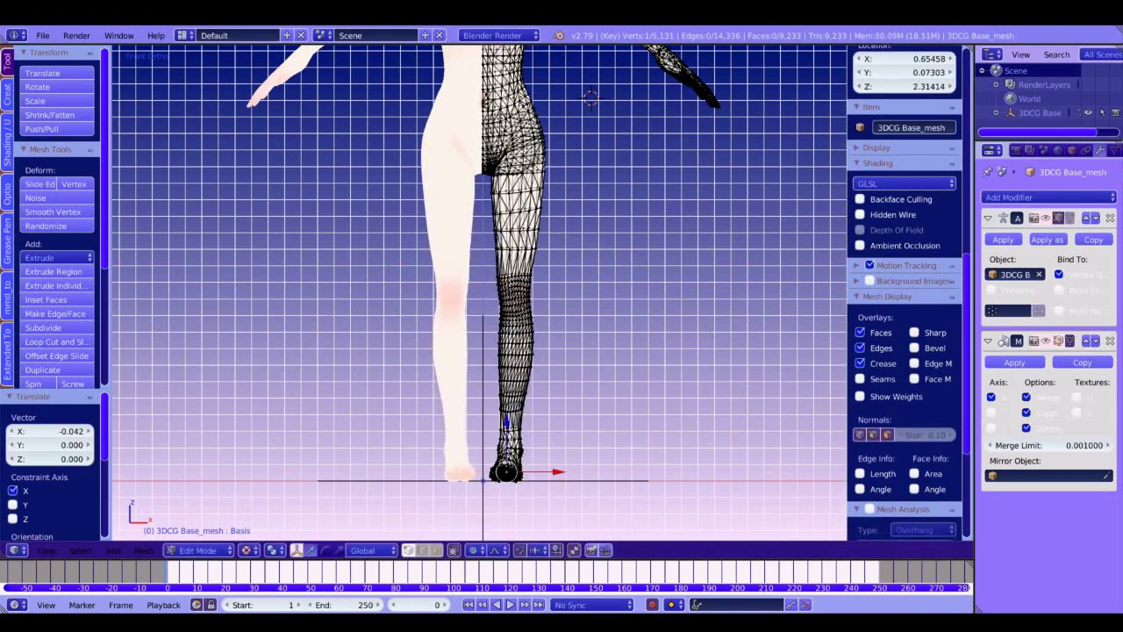
pyautogui.rightClick(512, 299)
pyautogui.moveTo(565, 303); pyautogui.dragTo(566, 305)
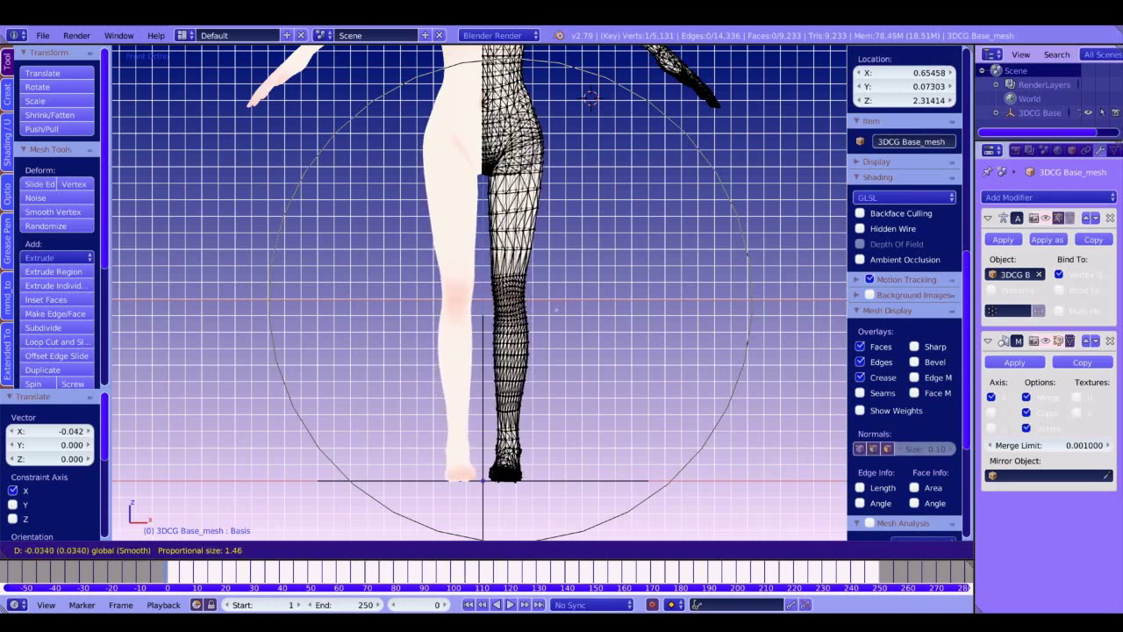
pyautogui.click(559, 310)
# Step: Adjust the outer hip along X at proportional size 1.33 and nudge the side of the waist by -0.001
pyautogui.keyDown('shift'); pyautogui.moveTo(559, 311); pyautogui.dragTo(561, 389, button='middle'); pyautogui.keyUp('shift')
pyautogui.press('g')
pyautogui.scroll(15, 628, 334)
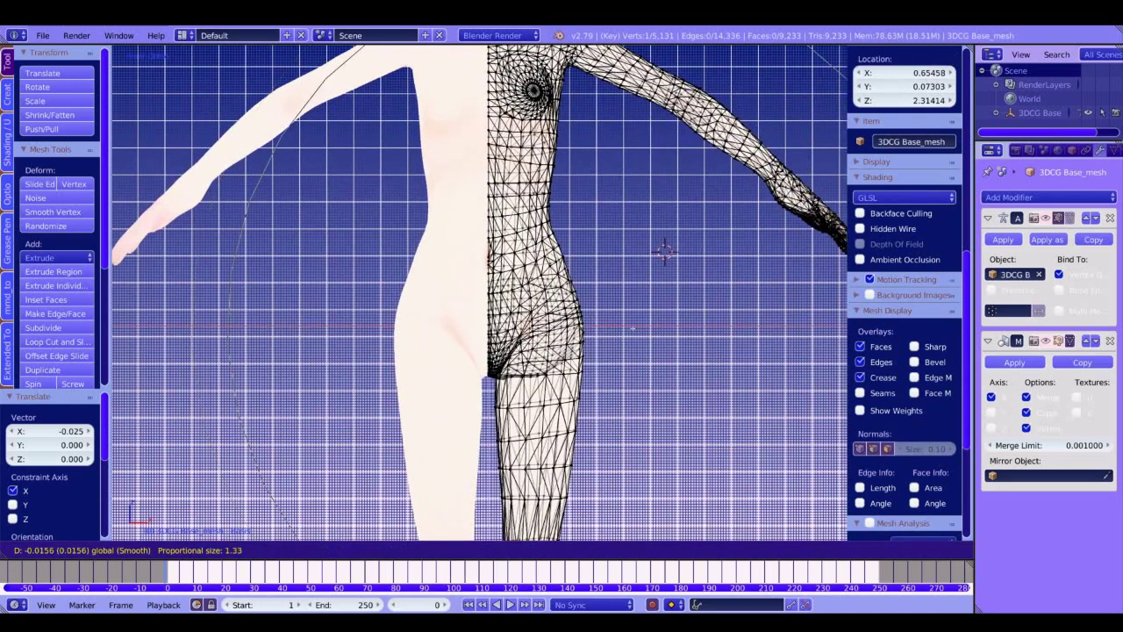
pyautogui.scroll(-2, 632, 329)
pyautogui.moveTo(632, 328); pyautogui.dragTo(632, 328)
pyautogui.rightClick(563, 244)
pyautogui.moveTo(618, 243); pyautogui.dragTo(616, 267)
pyautogui.rightClick(567, 268)
pyautogui.click(664, 253)
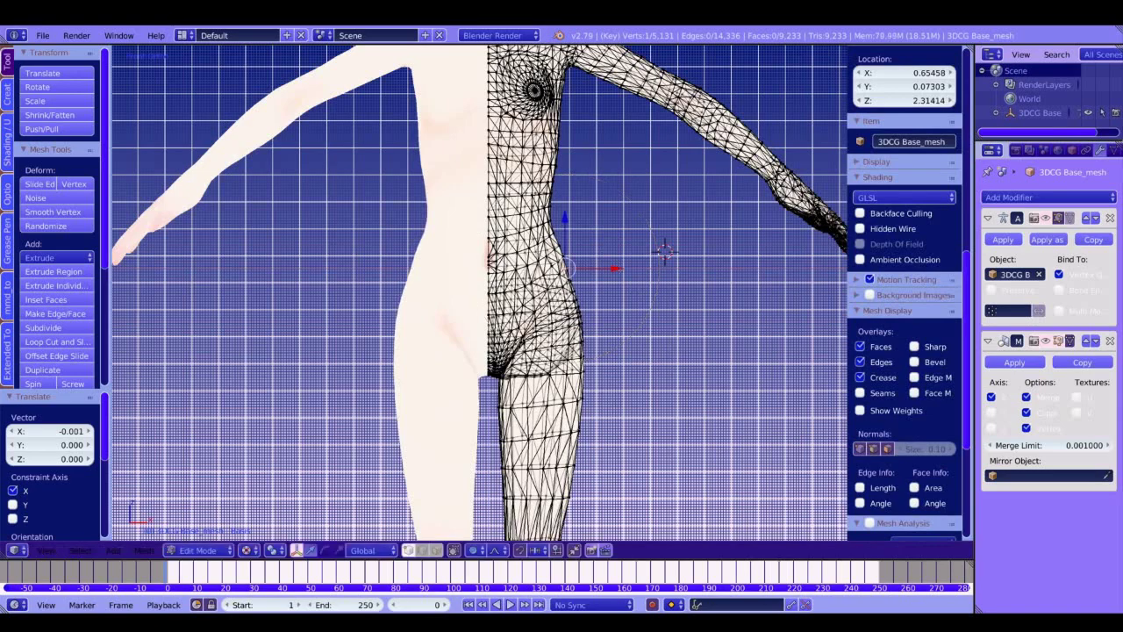
# Step: Widen the outer thigh along X at proportional size 0.35, moving its upper vertex 0.007
pyautogui.keyDown('shift'); pyautogui.moveTo(664, 252); pyautogui.dragTo(682, 96, button='middle'); pyautogui.keyUp('shift')
pyautogui.click(639, 277)
pyautogui.press('g')
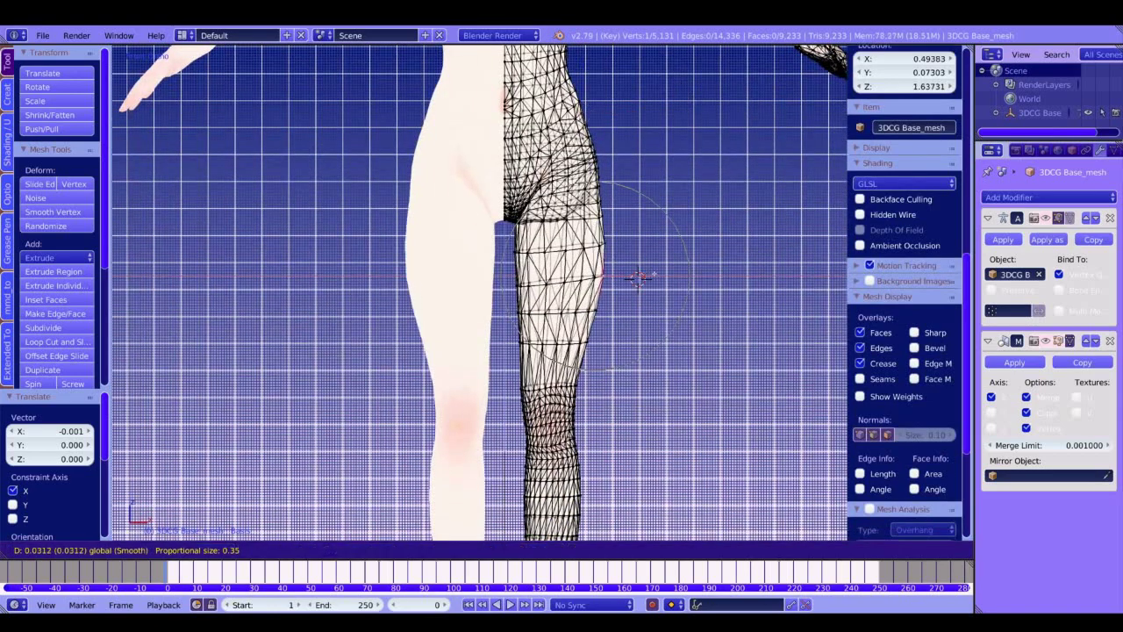
pyautogui.click(637, 277)
pyautogui.rightClick(627, 243)
pyautogui.moveTo(644, 244); pyautogui.dragTo(647, 245)
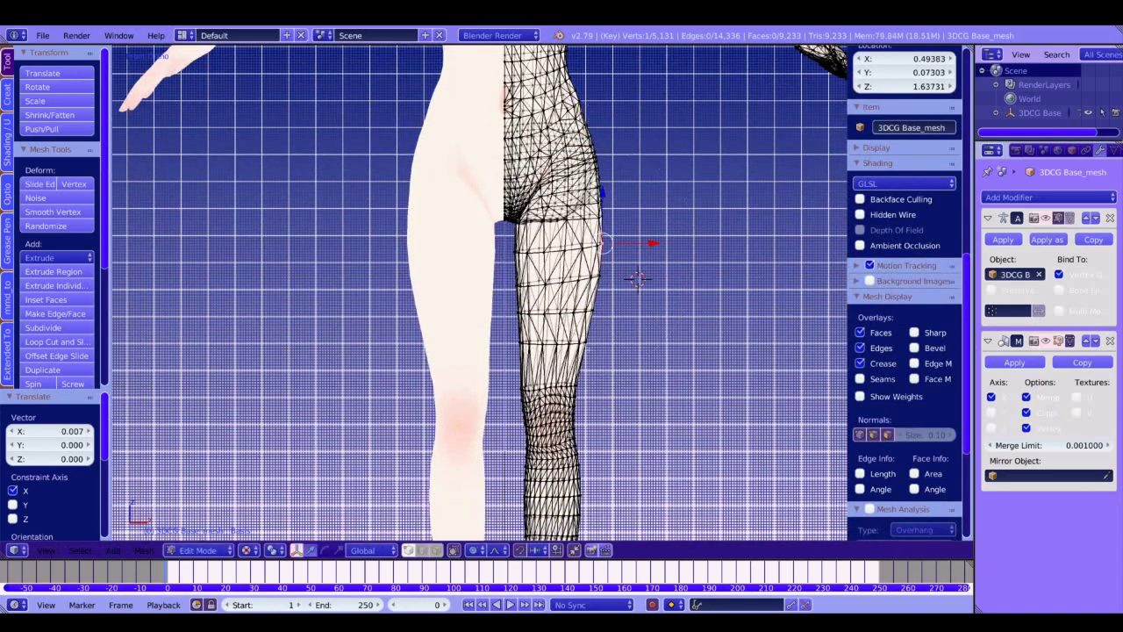
# Step: Move the outer calf vertex 0.003 along X at proportional size 0.35
pyautogui.keyDown('shift'); pyautogui.moveTo(648, 245); pyautogui.dragTo(621, 37, button='middle'); pyautogui.keyUp('shift')
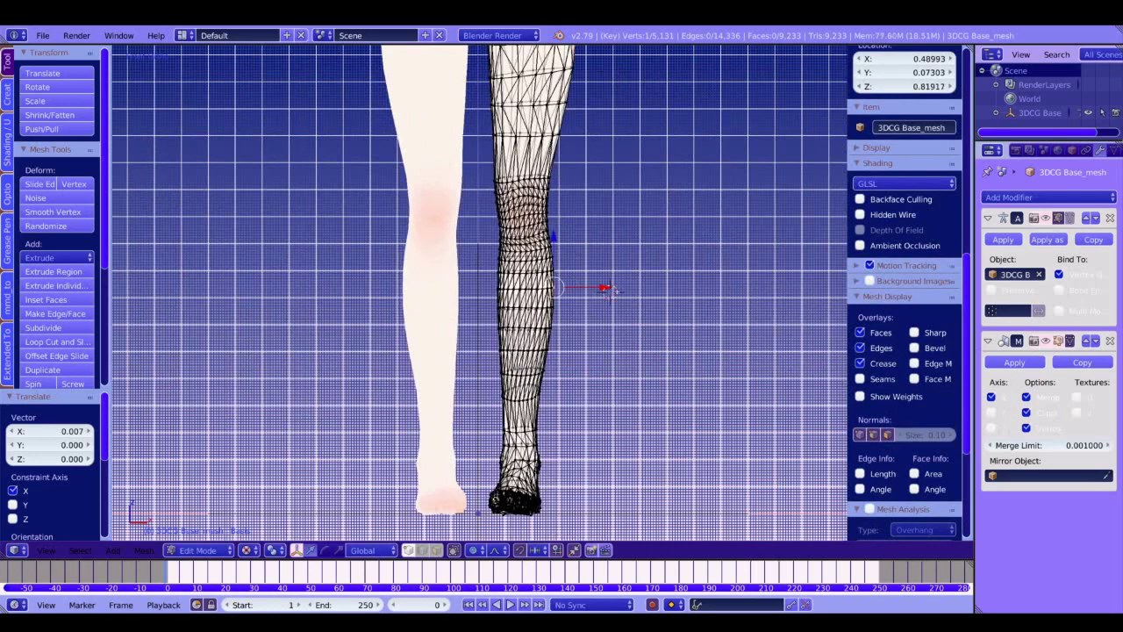
pyautogui.press('g')
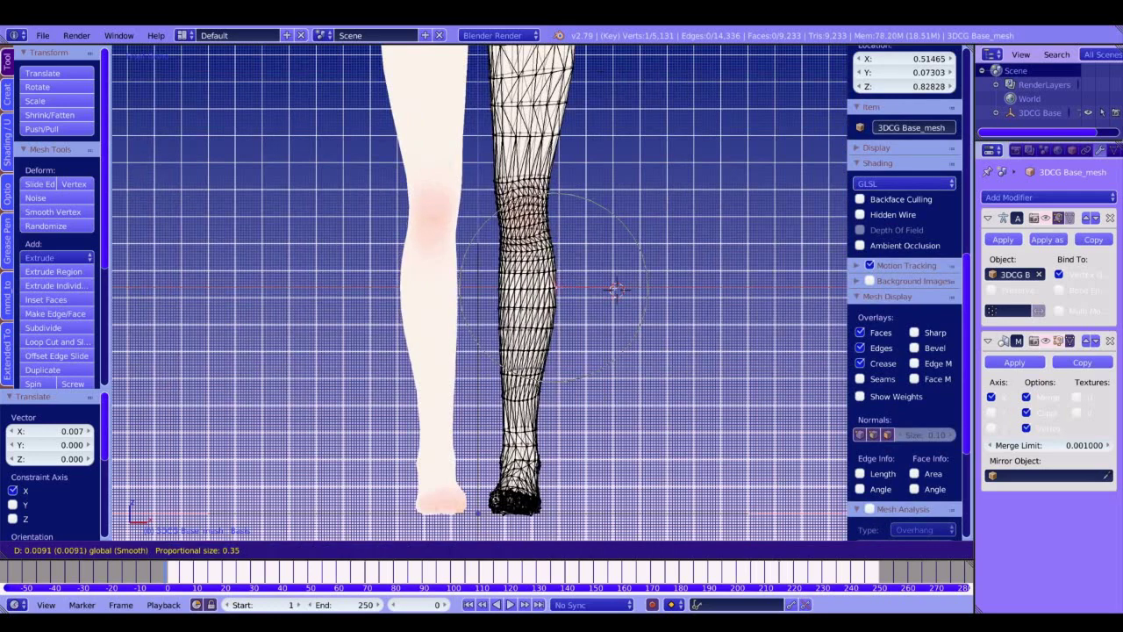
pyautogui.click(616, 291)
# Step: Slim the waist by moving the vertex on its outer side -0.019 along X
pyautogui.scroll(-8, 602, 286)
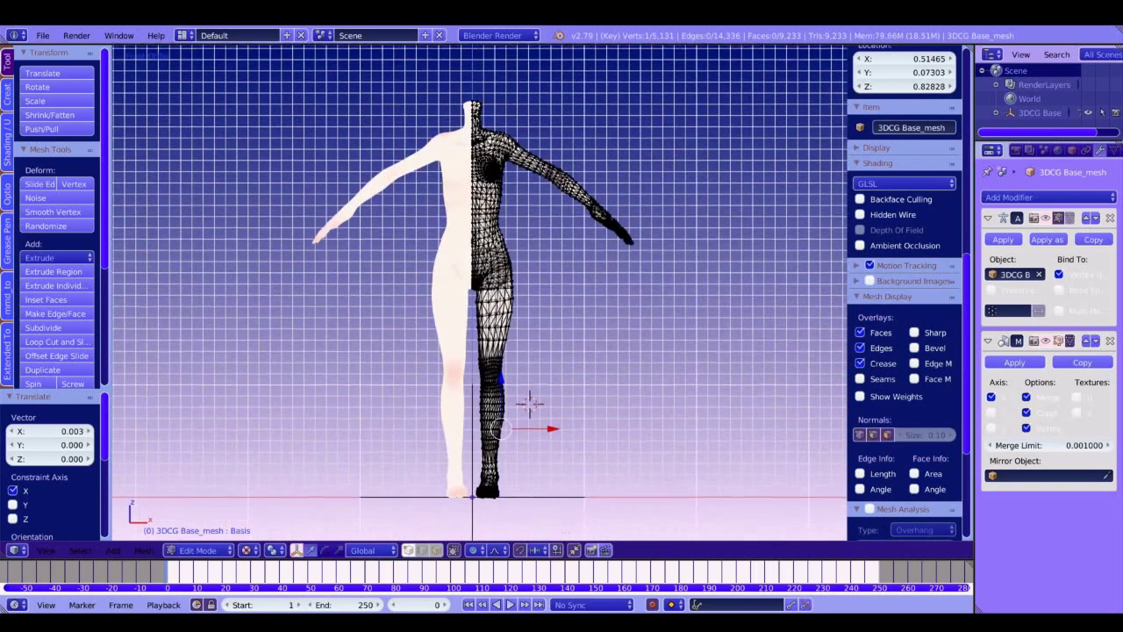
pyautogui.keyDown('ctrl'); pyautogui.moveTo(602, 286); pyautogui.dragTo(583, 314, button='middle'); pyautogui.keyUp('ctrl')
pyautogui.keyDown('ctrl'); pyautogui.moveTo(583, 315); pyautogui.dragTo(580, 260, button='middle'); pyautogui.keyUp('ctrl')
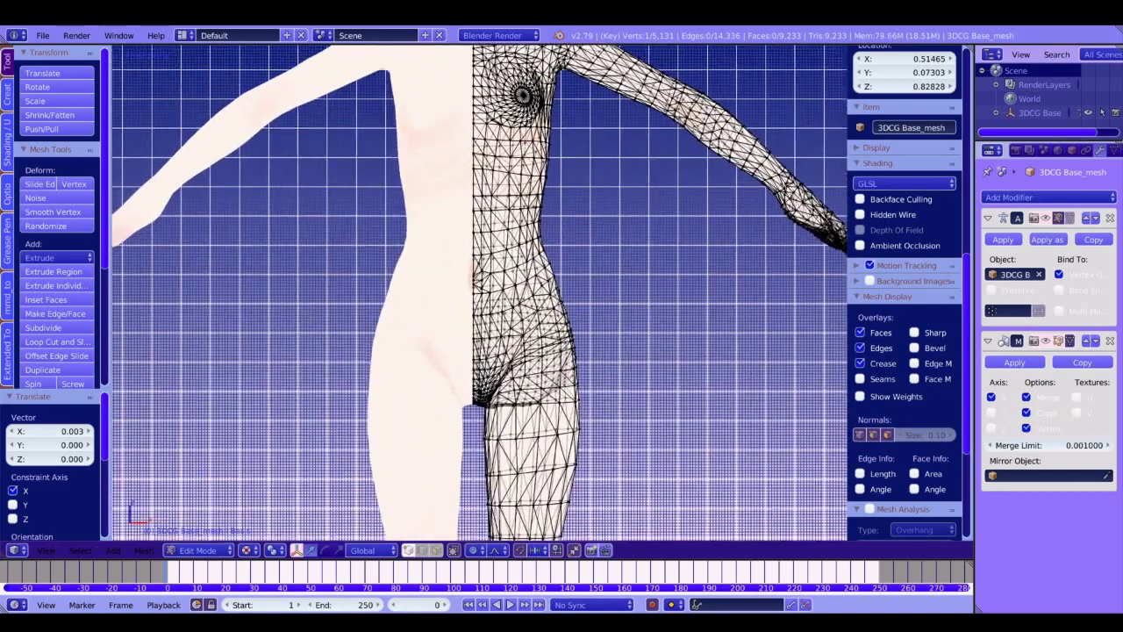
pyautogui.rightClick(555, 262)
pyautogui.moveTo(575, 261); pyautogui.dragTo(568, 261)
# Step: Move the side of the lower ribs -0.017 along X and the side just below the waist -0.005 along X
pyautogui.rightClick(544, 202)
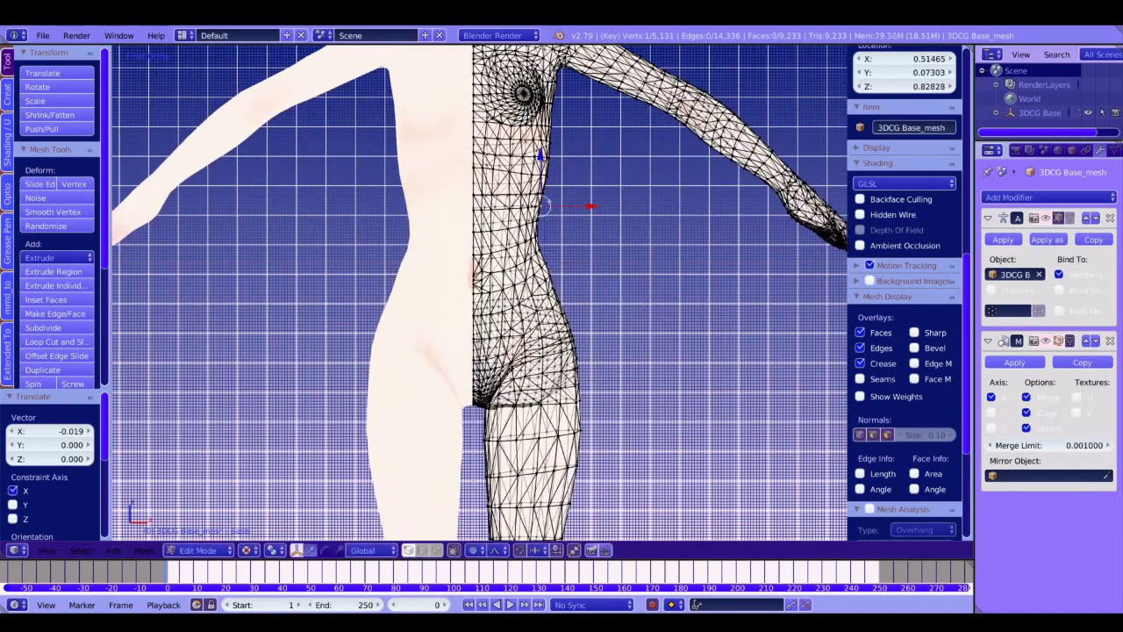
pyautogui.rightClick(550, 178)
pyautogui.press('g')
pyautogui.click(570, 178)
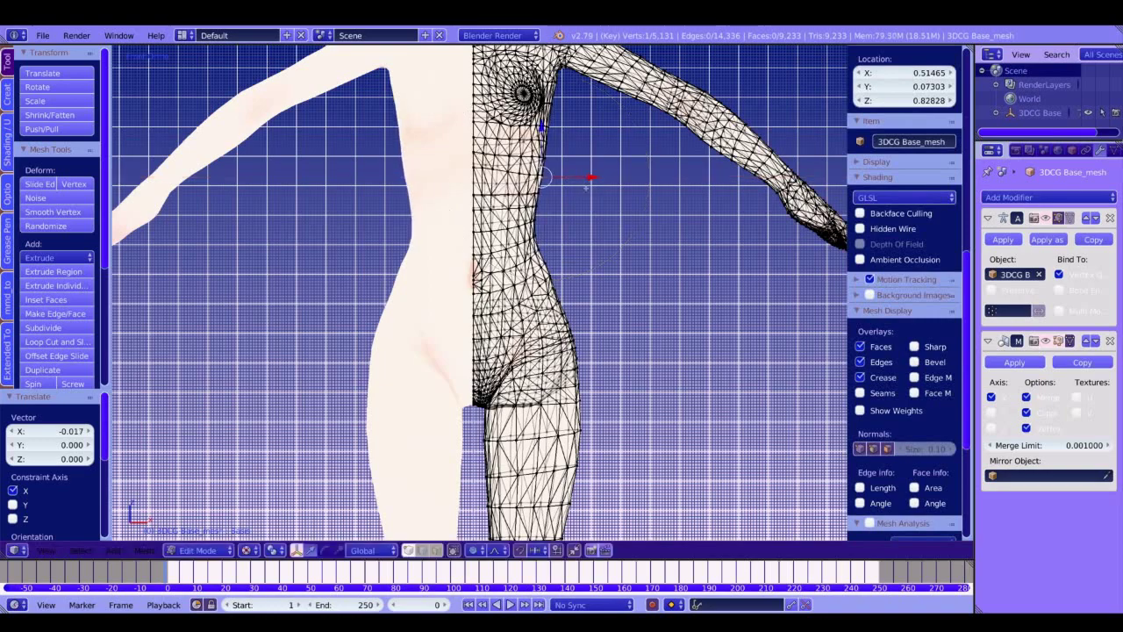
pyautogui.rightClick(553, 275)
pyautogui.press('g')
pyautogui.click(561, 281)
pyautogui.scroll(-5, 529, 436)
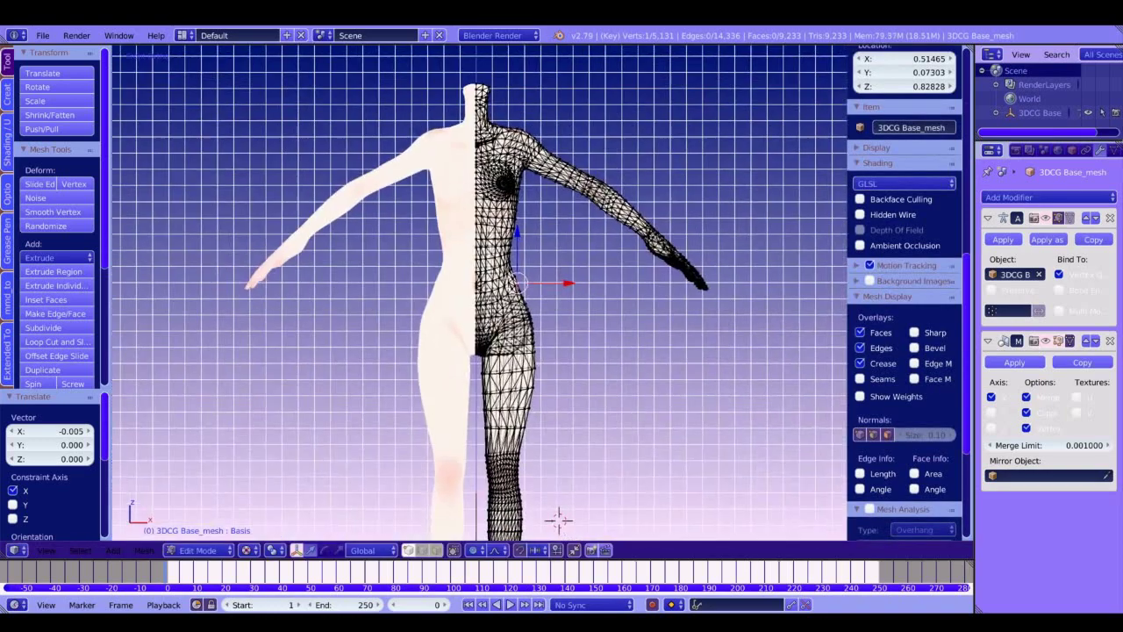
# Step: Select the upper body with the arm from the waist up and raise it 0.059 along Z at proportional size 1.33
pyautogui.scroll(2, 529, 436)
pyautogui.keyDown('shift'); pyautogui.moveTo(539, 454); pyautogui.dragTo(537, 397, button='middle'); pyautogui.keyUp('shift')
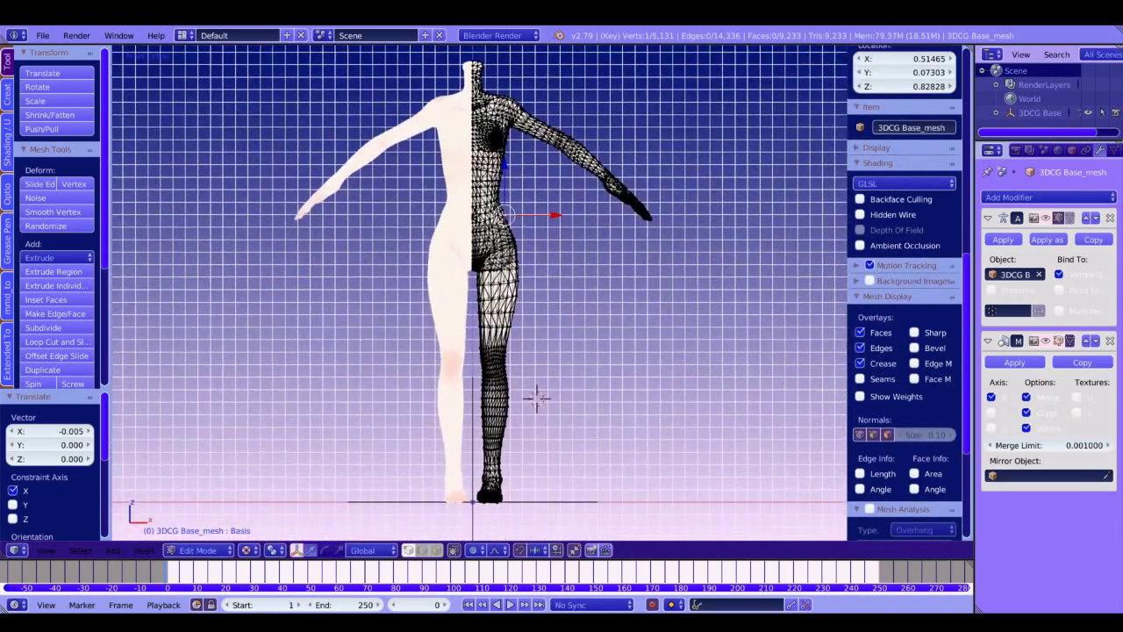
pyautogui.rightClick(480, 202)
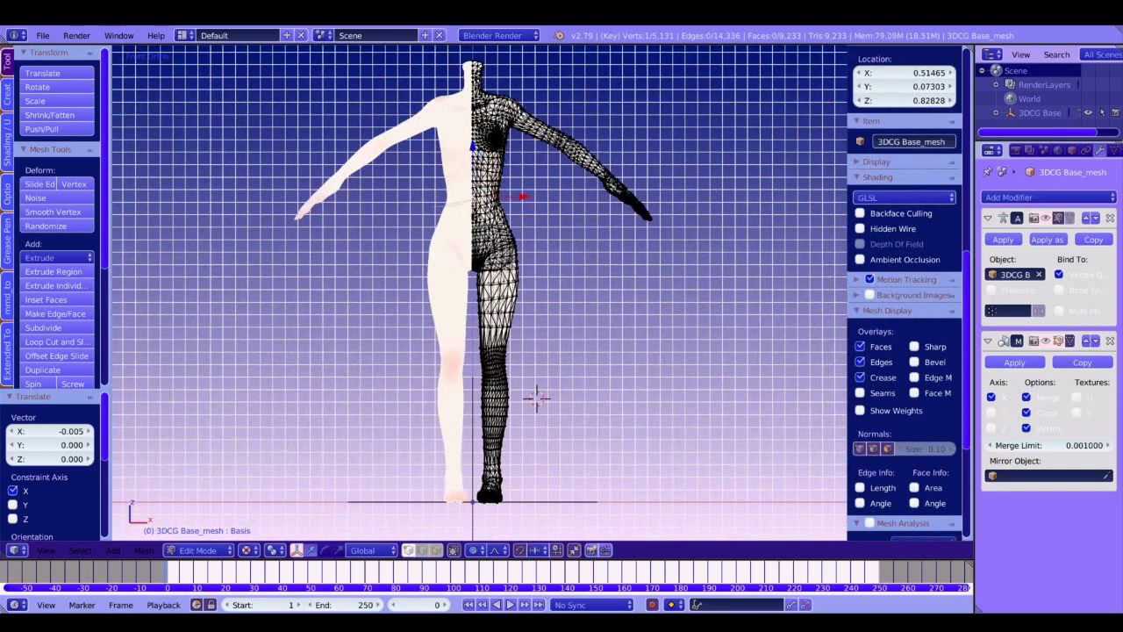
pyautogui.moveTo(432, 207)
pyautogui.keyDown('ctrl'); pyautogui.mouseDown()
pyautogui.moveTo(439, 114)
pyautogui.moveTo(509, 95)
pyautogui.mouseUp(); pyautogui.keyUp('ctrl')
pyautogui.scroll(-4, 556, 142)
pyautogui.scroll(3, 557, 142)
pyautogui.press('g')
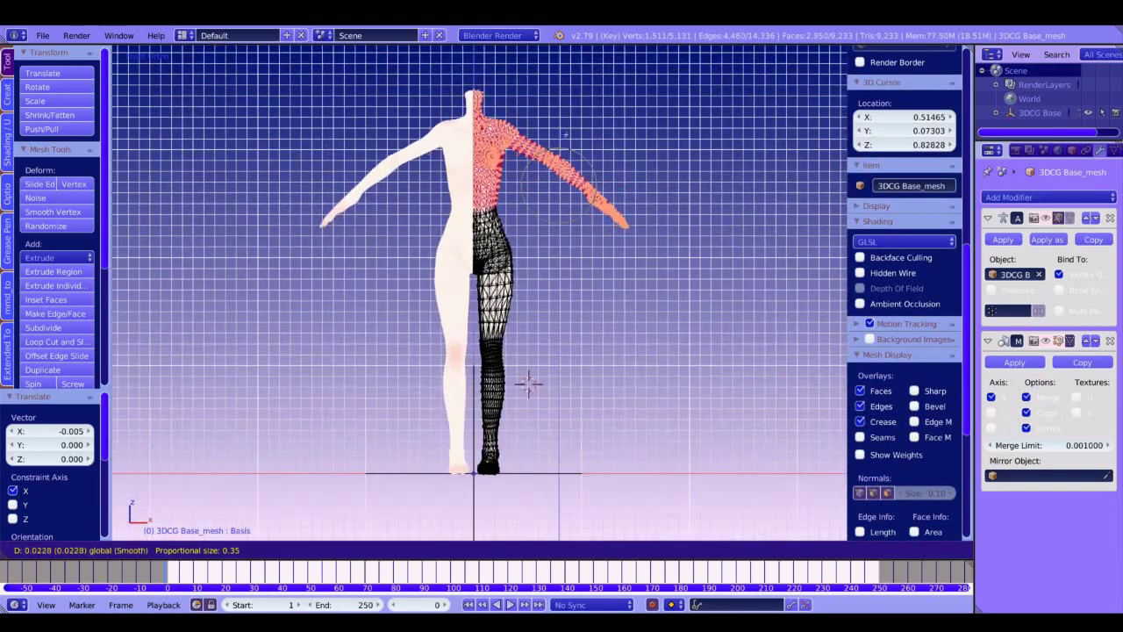
pyautogui.scroll(-1, 567, 133)
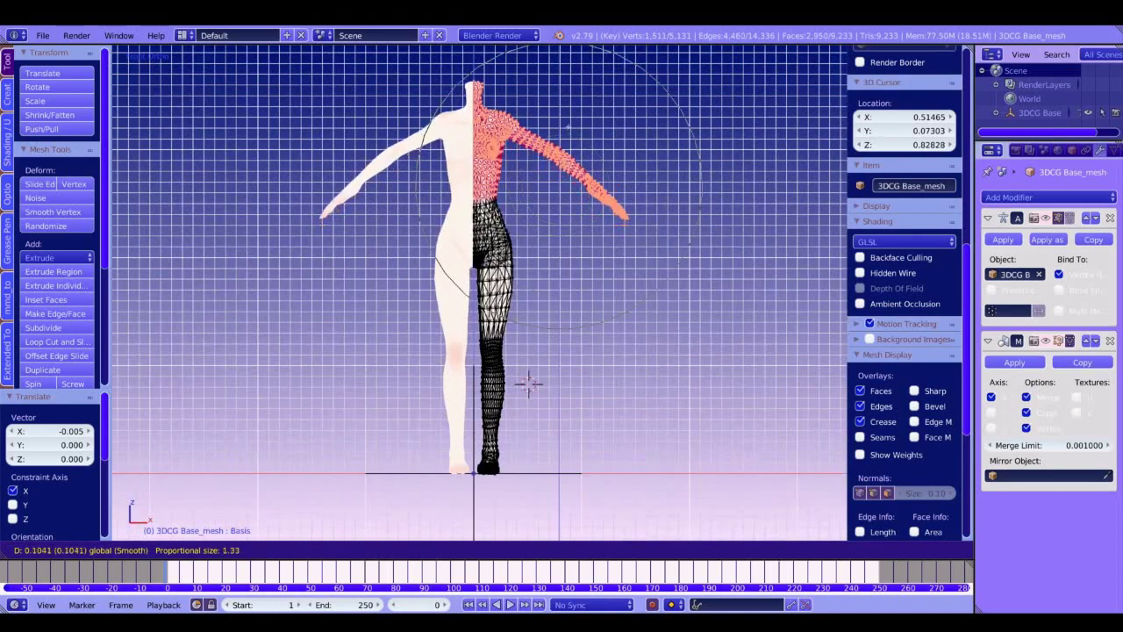
pyautogui.press('z')
pyautogui.press('Return')
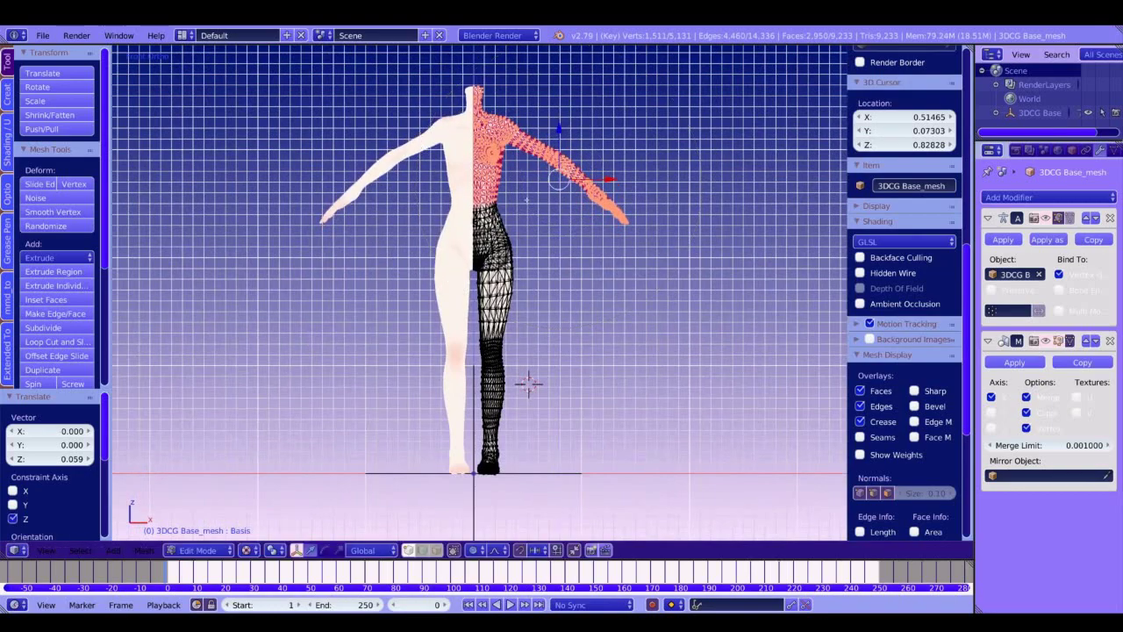
# Step: Raise the vertex on top of the shoulder 0.020 along Z at proportional size 0.20
pyautogui.keyDown('ctrl'); pyautogui.rightClick(527, 200); pyautogui.keyUp('ctrl')
pyautogui.keyDown('shift'); pyautogui.moveTo(526, 200); pyautogui.dragTo(491, 295, button='middle'); pyautogui.keyUp('shift')
pyautogui.scroll(6, 478, 254)
pyautogui.keyDown('shift'); pyautogui.moveTo(477, 150); pyautogui.dragTo(496, 162, button='middle'); pyautogui.keyUp('shift')
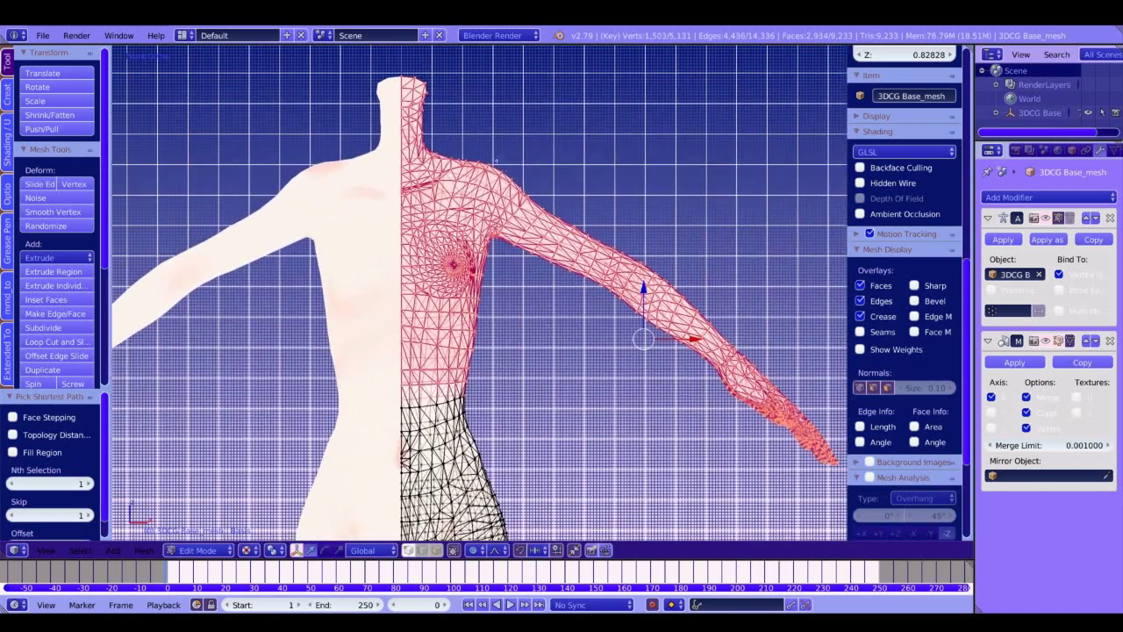
pyautogui.rightClick(497, 161)
pyautogui.press('g')
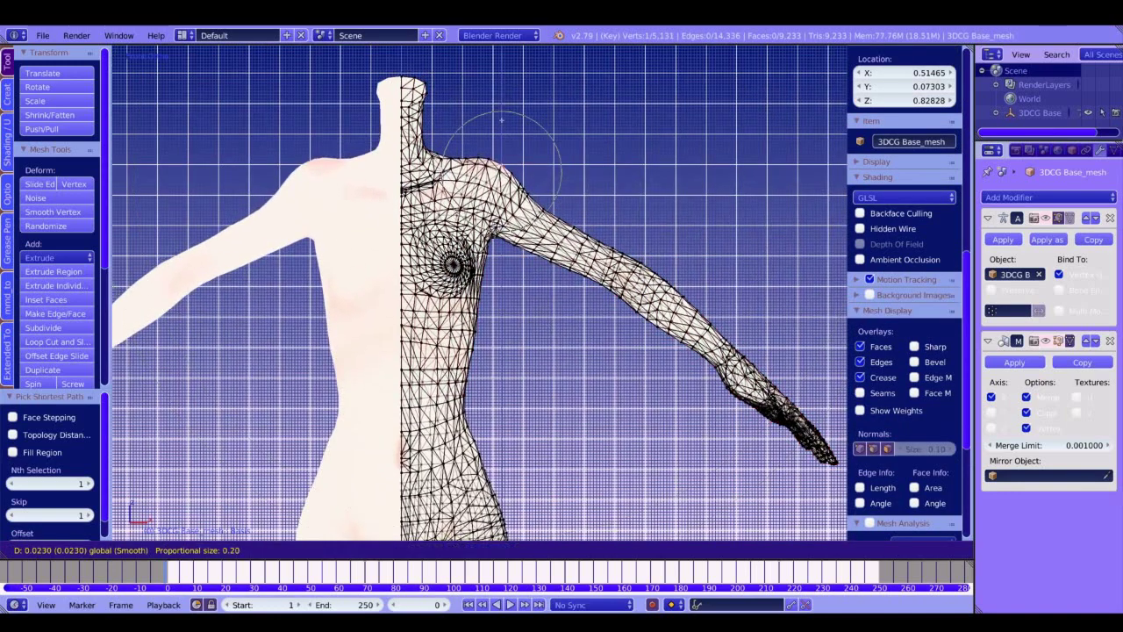
pyautogui.press('Return')
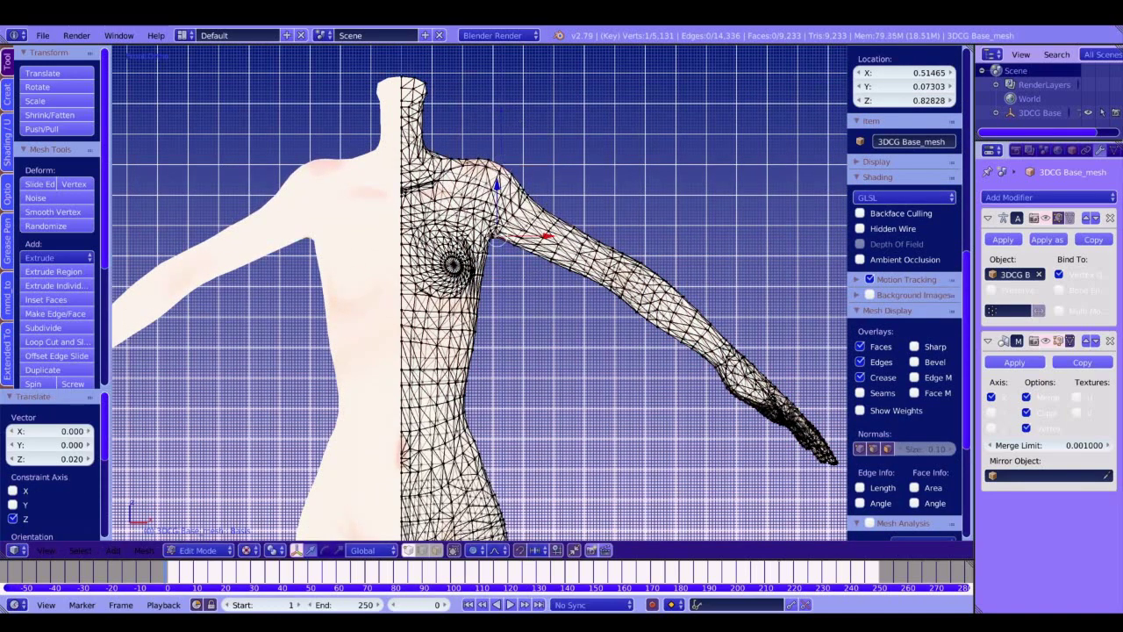
# Step: Raise the armpit vertex 0.013 along Z
pyautogui.press('g')
pyautogui.press('Escape')
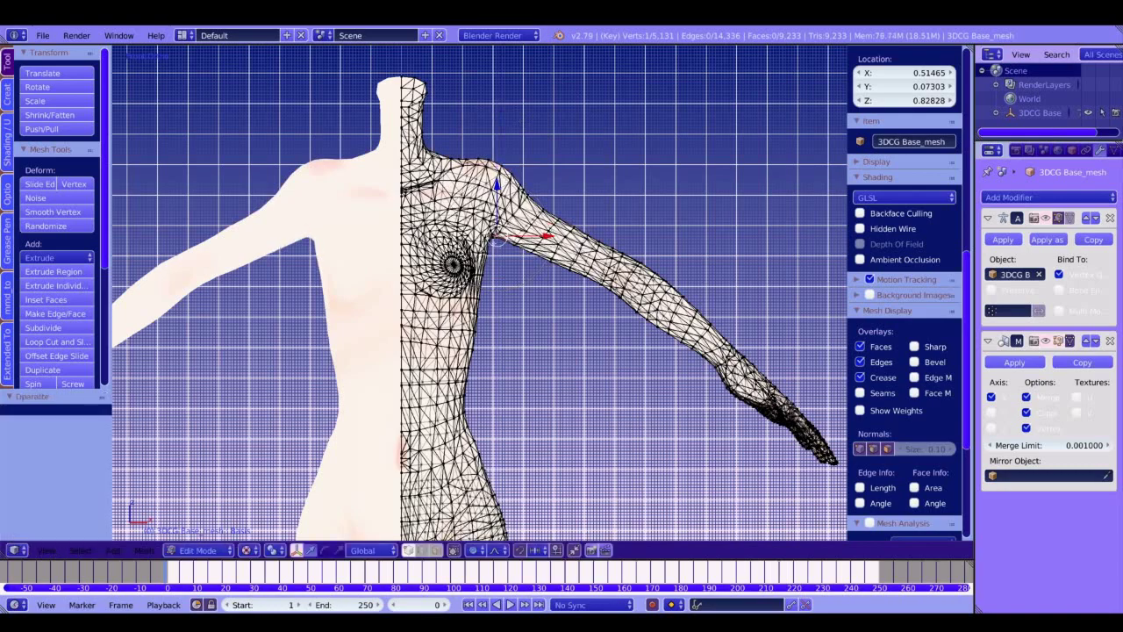
pyautogui.moveTo(497, 186); pyautogui.dragTo(497, 182)
pyautogui.keyDown('shift'); pyautogui.moveTo(497, 260); pyautogui.dragTo(471, 195, button='middle'); pyautogui.keyUp('shift')
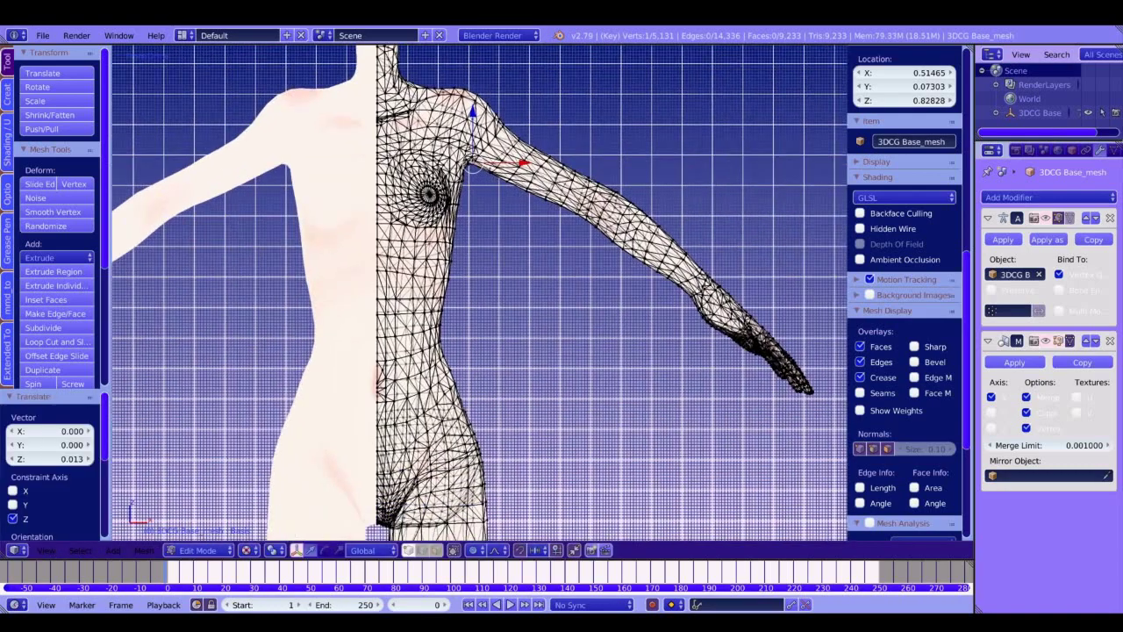
pyautogui.scroll(-6, 472, 194)
pyautogui.keyDown('shift'); pyautogui.moveTo(492, 425); pyautogui.dragTo(433, 442, button='middle'); pyautogui.keyUp('shift')
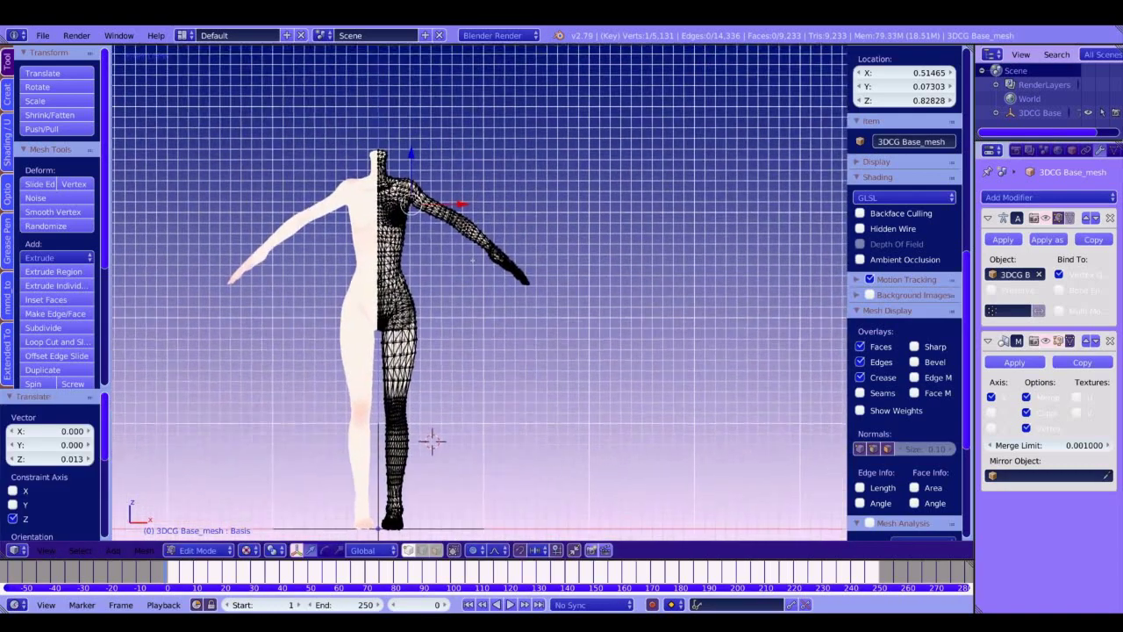
pyautogui.scroll(3, 434, 442)
pyautogui.moveTo(396, 210)
pyautogui.keyDown('ctrl'); pyautogui.mouseDown()
pyautogui.moveTo(503, 263)
pyautogui.moveTo(572, 220)
pyautogui.mouseUp(); pyautogui.keyUp('ctrl')
pyautogui.press('g')
pyautogui.rightClick(580, 233)
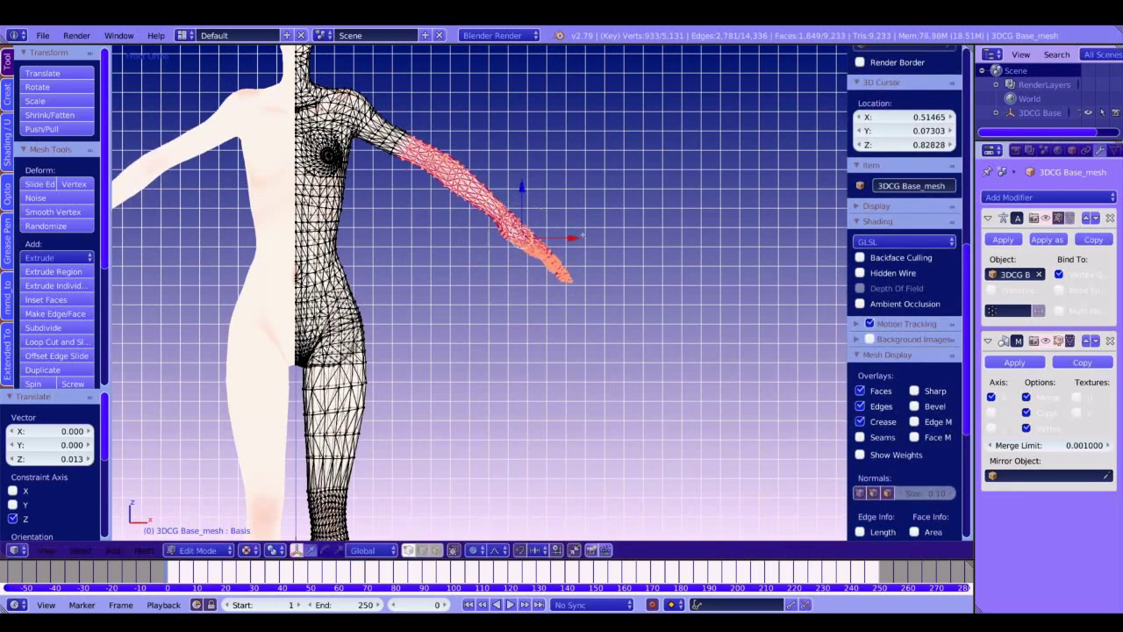
pyautogui.rightClick(434, 143)
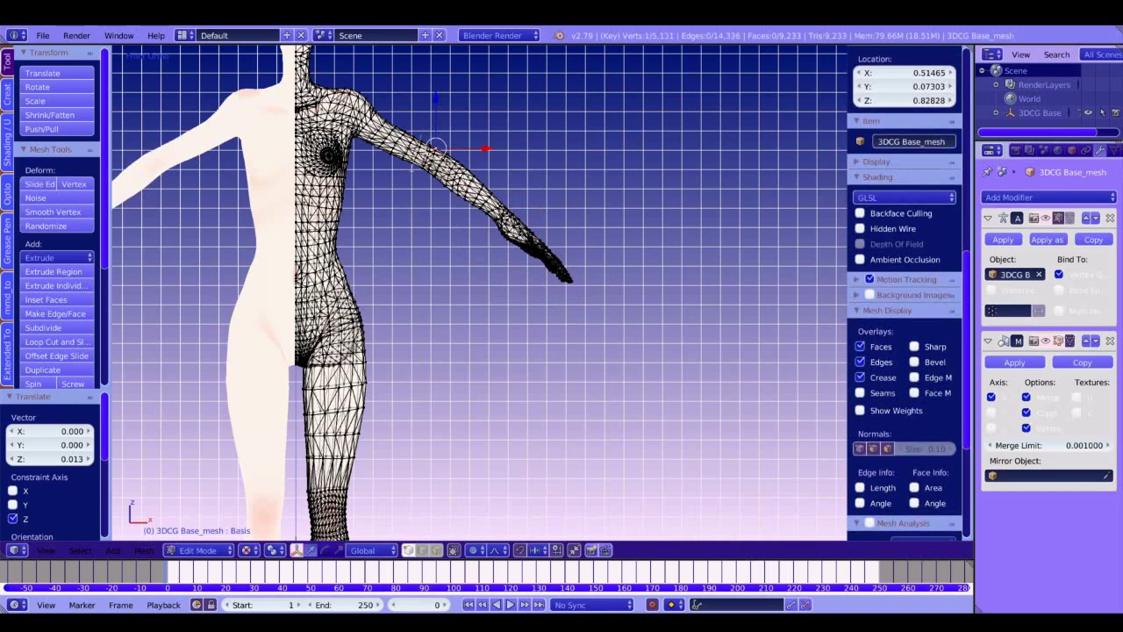
# Step: Select the arm from the elbow to the fingertips and move it 0.069 along X and -0.095 along Z at proportional size 0.18
pyautogui.moveTo(414, 160)
pyautogui.keyDown('ctrl'); pyautogui.mouseDown()
pyautogui.moveTo(571, 279)
pyautogui.moveTo(601, 235)
pyautogui.mouseUp(); pyautogui.keyUp('ctrl')
pyautogui.press('g')
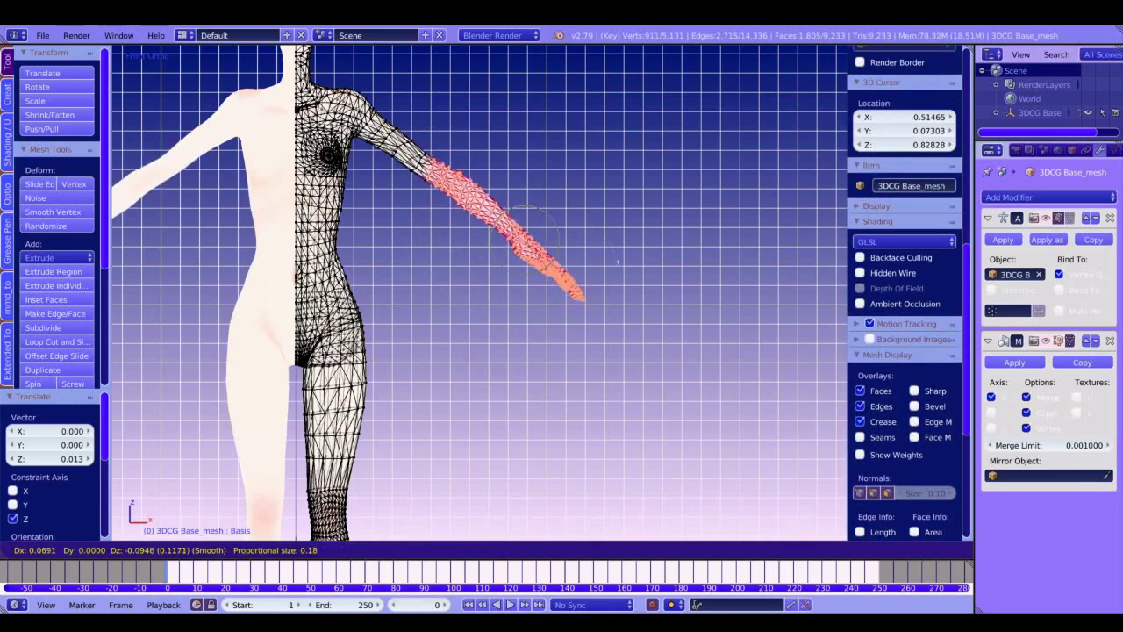
pyautogui.click(618, 262)
# Step: Select all vertices of the hand from the wrist to the fingertips
pyautogui.rightClick(508, 215)
pyautogui.keyDown('shift'); pyautogui.moveTo(519, 221); pyautogui.dragTo(444, 249, button='middle'); pyautogui.keyUp('shift')
pyautogui.scroll(4, 444, 255)
pyautogui.rightClick(445, 275)
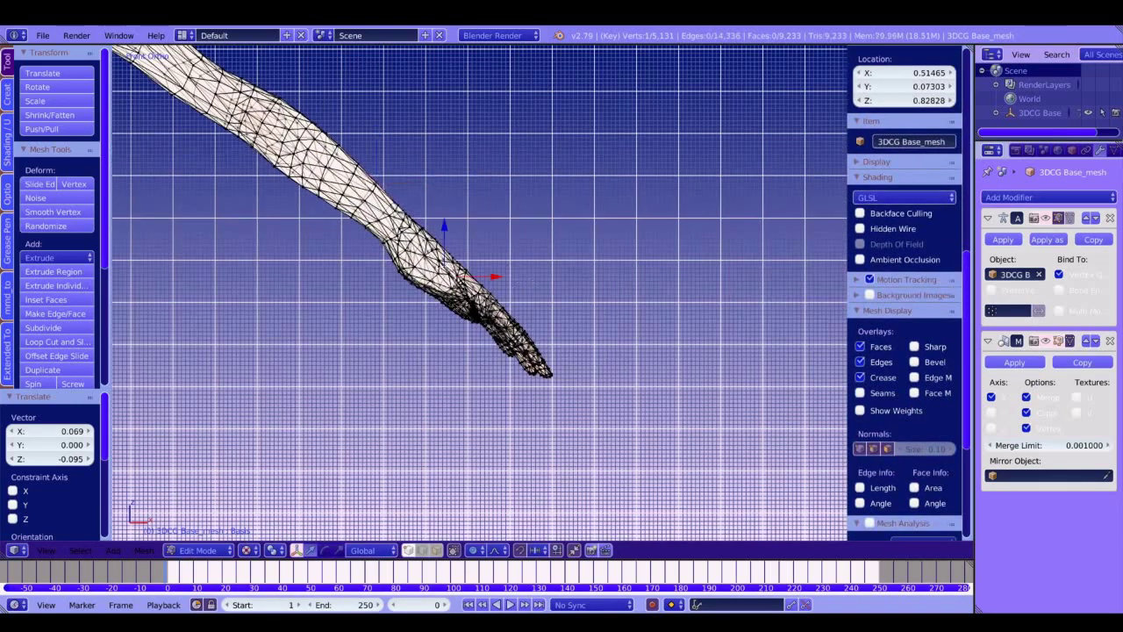
pyautogui.keyDown('ctrl'); pyautogui.moveTo(364, 308); pyautogui.dragTo(492, 238); pyautogui.keyUp('ctrl')
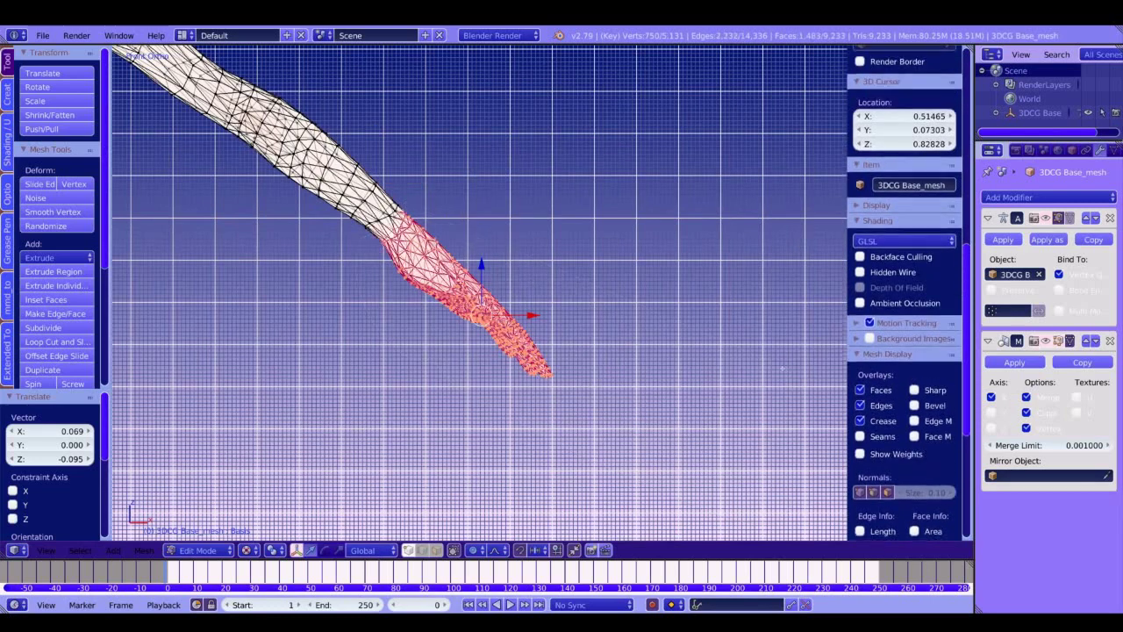
pyautogui.press('x')
pyautogui.click(492, 239)
pyautogui.keyDown('alt'); pyautogui.rightClick(396, 230); pyautogui.keyUp('alt')
pyautogui.press('f')
pyautogui.hotkey('ctrl', 'z')
pyautogui.hotkey('ctrl', 'z')
pyautogui.hotkey('ctrl', 'z')
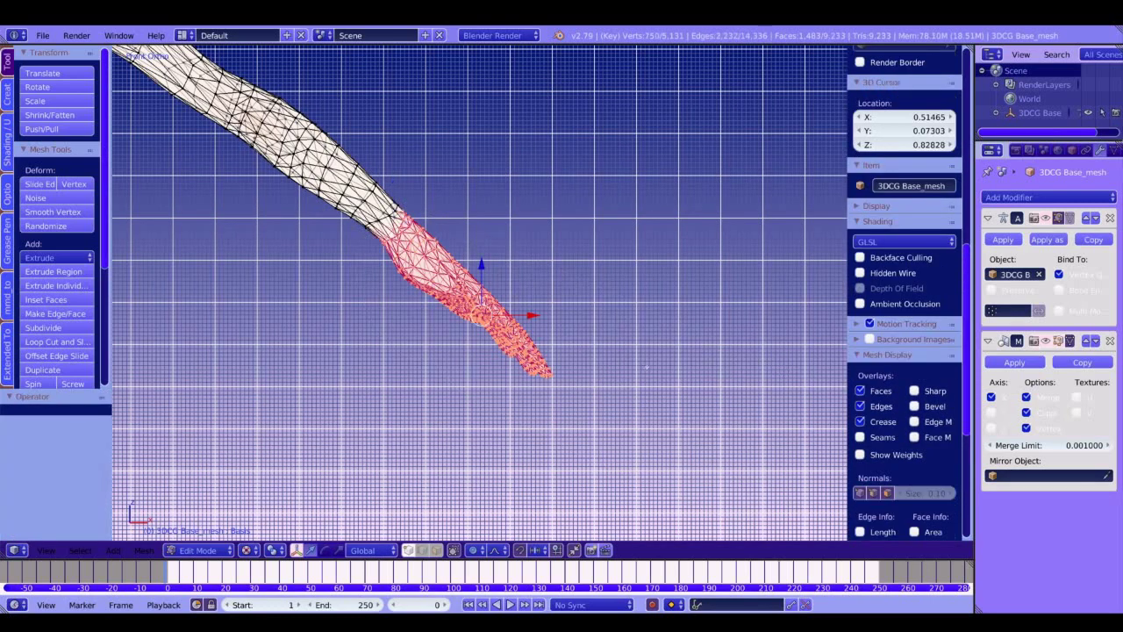
# Step: Scale the selected hand to 0.908 and move it -0.032 along X and 0.039 along Z
pyautogui.press('s')
pyautogui.click(636, 362)
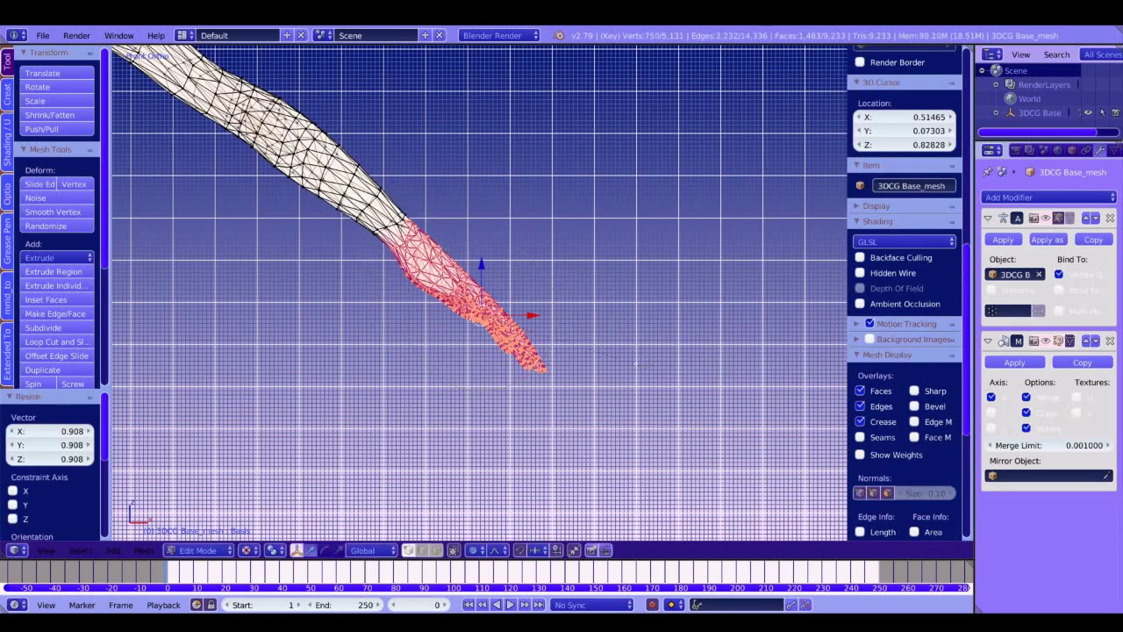
pyautogui.press('g')
pyautogui.click(622, 348)
pyautogui.scroll(-6, 621, 348)
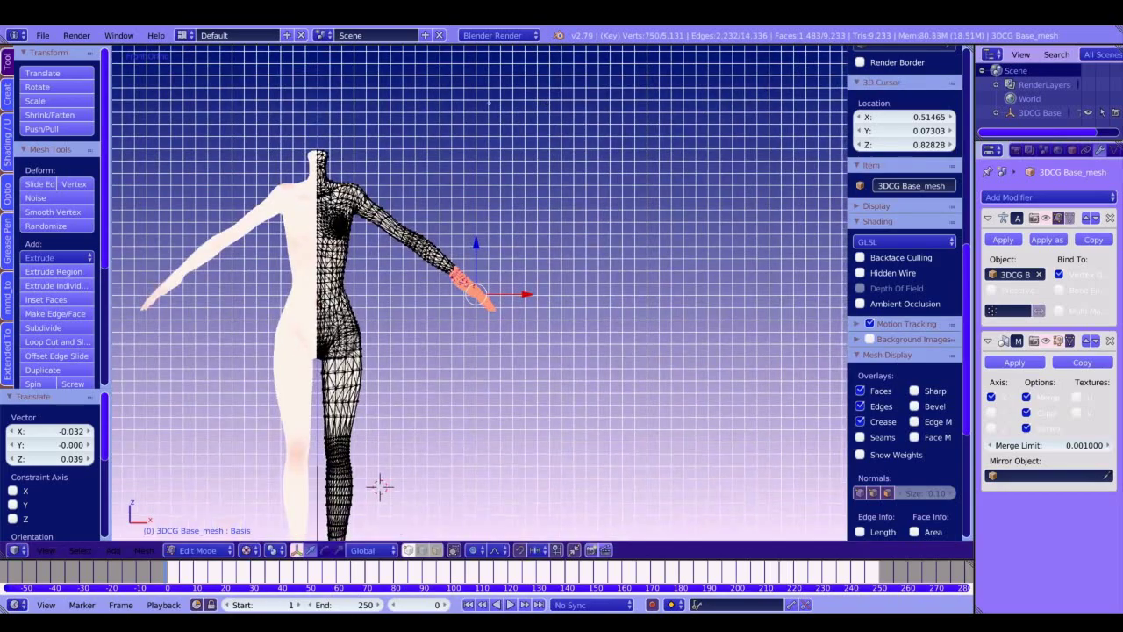
pyautogui.press('Tab')
pyautogui.press('Tab')
pyautogui.moveTo(501, 142); pyautogui.dragTo(395, 167, button='middle')
pyautogui.press('KP_1')
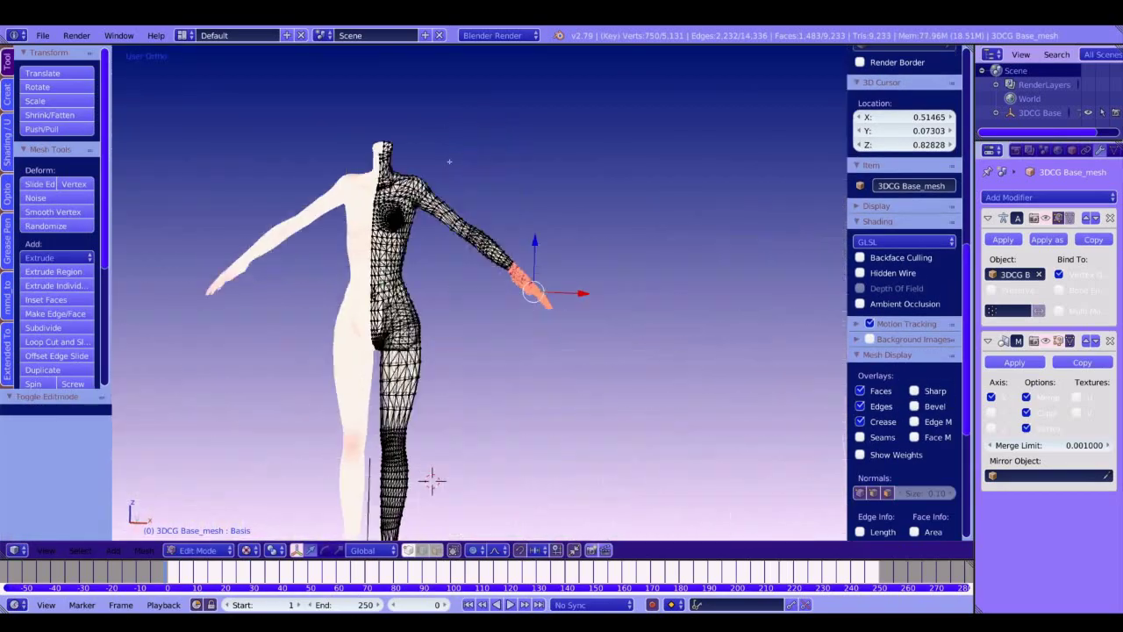
# Step: Move two neighbouring armpit vertices -0.018 along X and readjust their height, with a final move of -0.024 along Z
pyautogui.scroll(6, 431, 476)
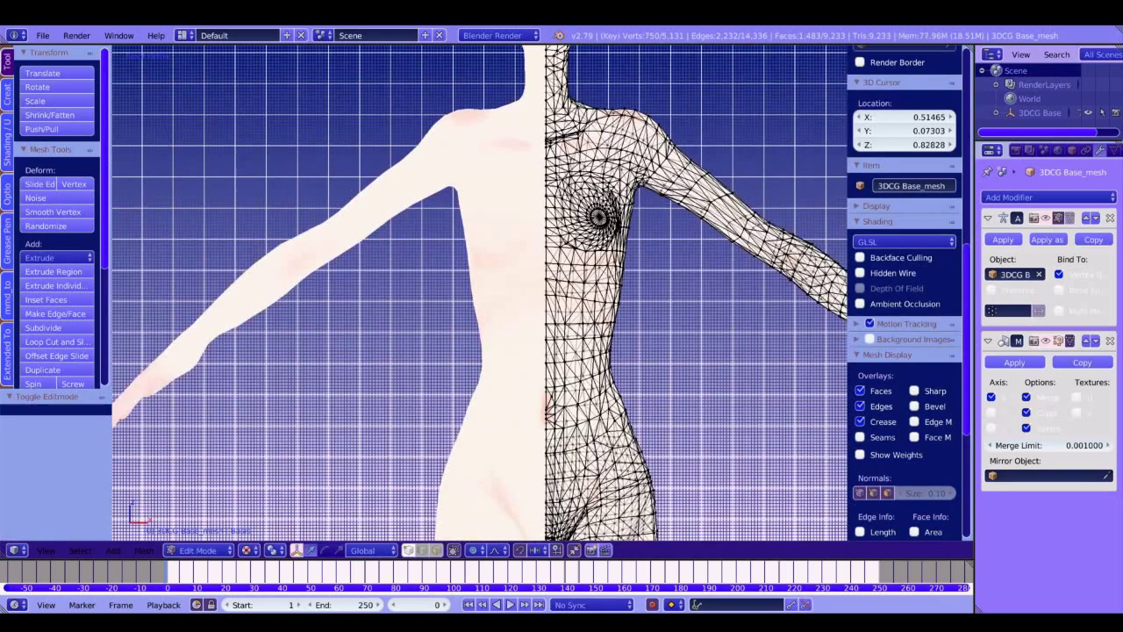
pyautogui.keyDown('shift'); pyautogui.moveTo(825, 351); pyautogui.dragTo(797, 369, button='middle'); pyautogui.keyUp('shift')
pyautogui.moveTo(614, 351); pyautogui.dragTo(524, 283, button='middle')
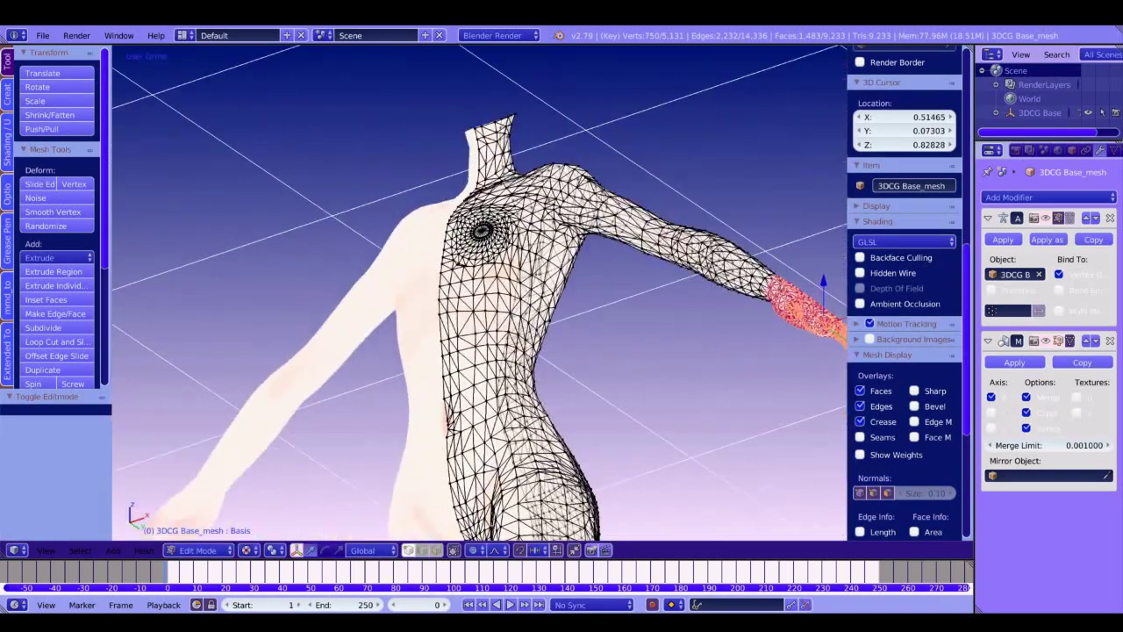
pyautogui.rightClick(564, 231)
pyautogui.keyDown('ctrl'); pyautogui.rightClick(569, 227); pyautogui.keyUp('ctrl')
pyautogui.press('KP_1')
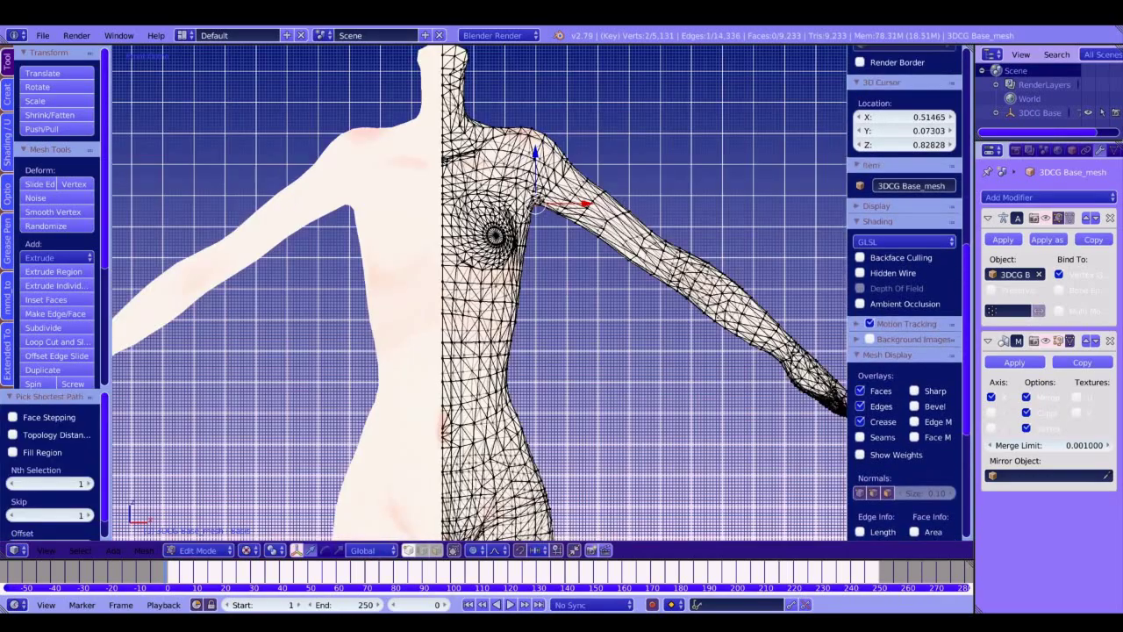
pyautogui.press('g')
pyautogui.press('x')
pyautogui.click(526, 209)
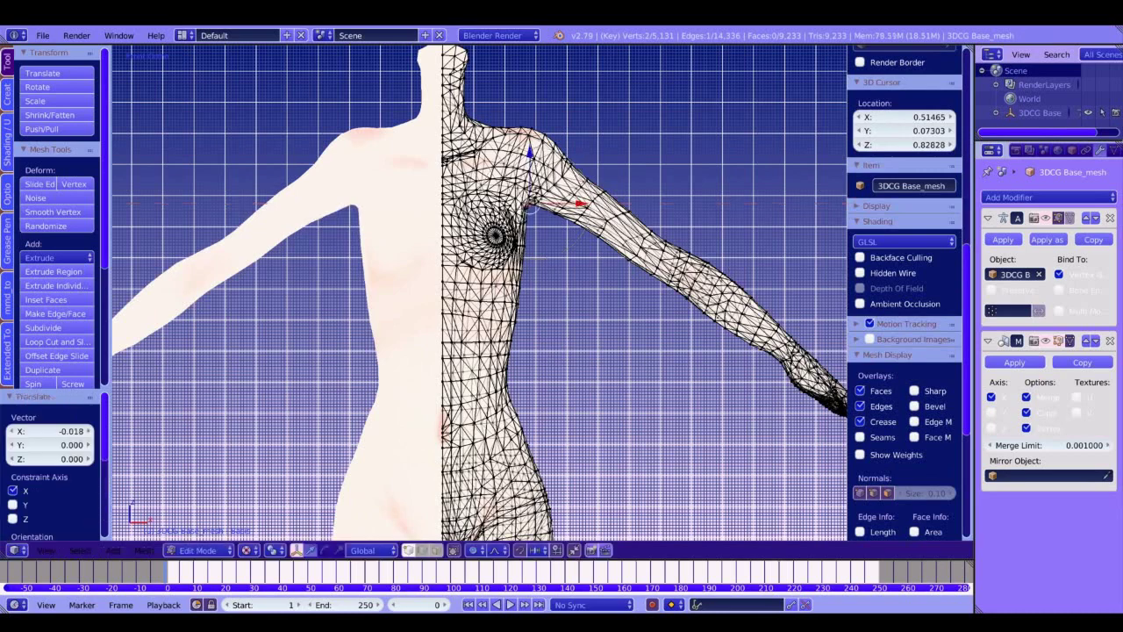
pyautogui.moveTo(530, 154); pyautogui.dragTo(530, 143)
pyautogui.moveTo(530, 143); pyautogui.dragTo(530, 151)
# Step: Move the vertex on the side of the chest below the armpit -0.009 along X
pyautogui.rightClick(524, 270)
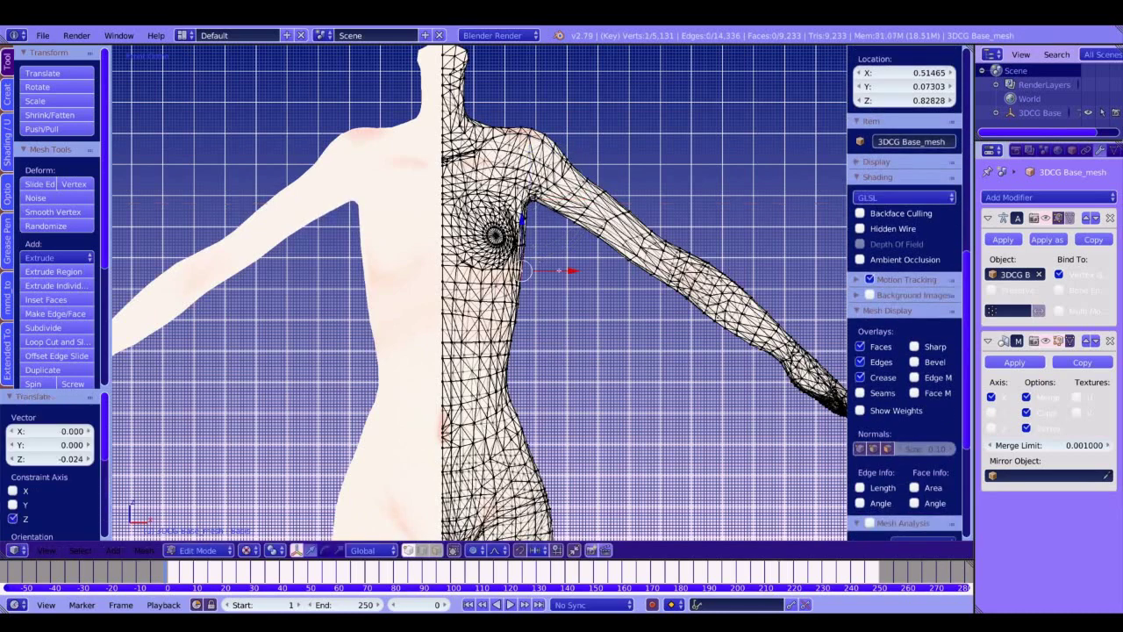
pyautogui.press('g')
pyautogui.press('x')
pyautogui.click(565, 271)
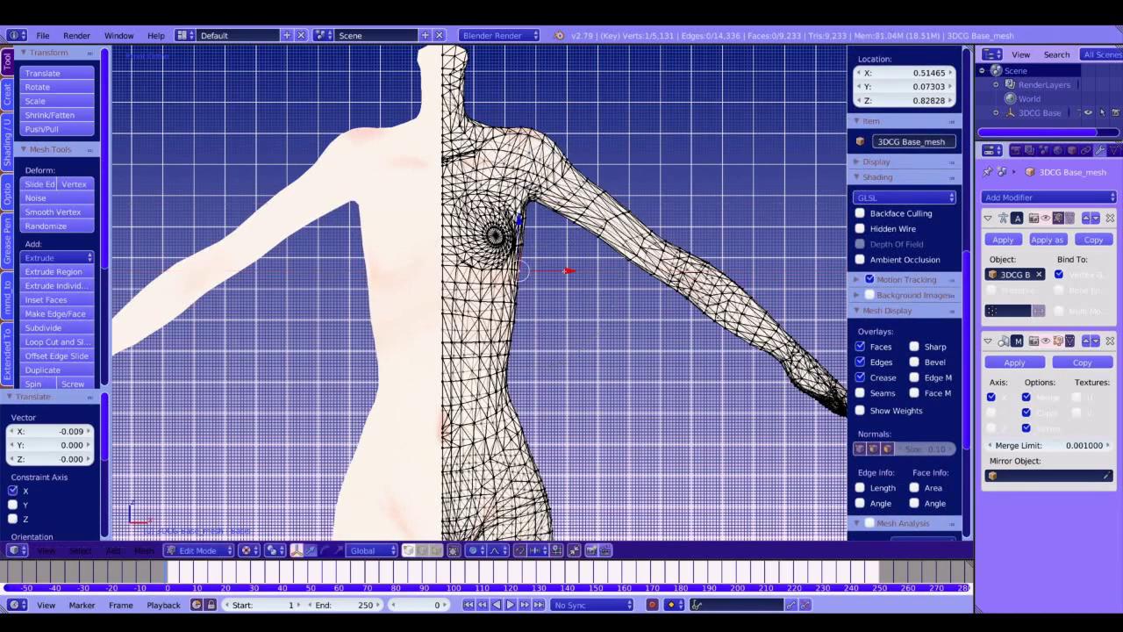
# Step: Move the fingertip vertex about -0.046 along X and 0.033 along Z at proportional size 0.32
pyautogui.scroll(-5, 564, 272)
pyautogui.keyDown('shift'); pyautogui.moveTo(549, 414); pyautogui.dragTo(396, 363, button='middle'); pyautogui.keyUp('shift')
pyautogui.scroll(7, 396, 363)
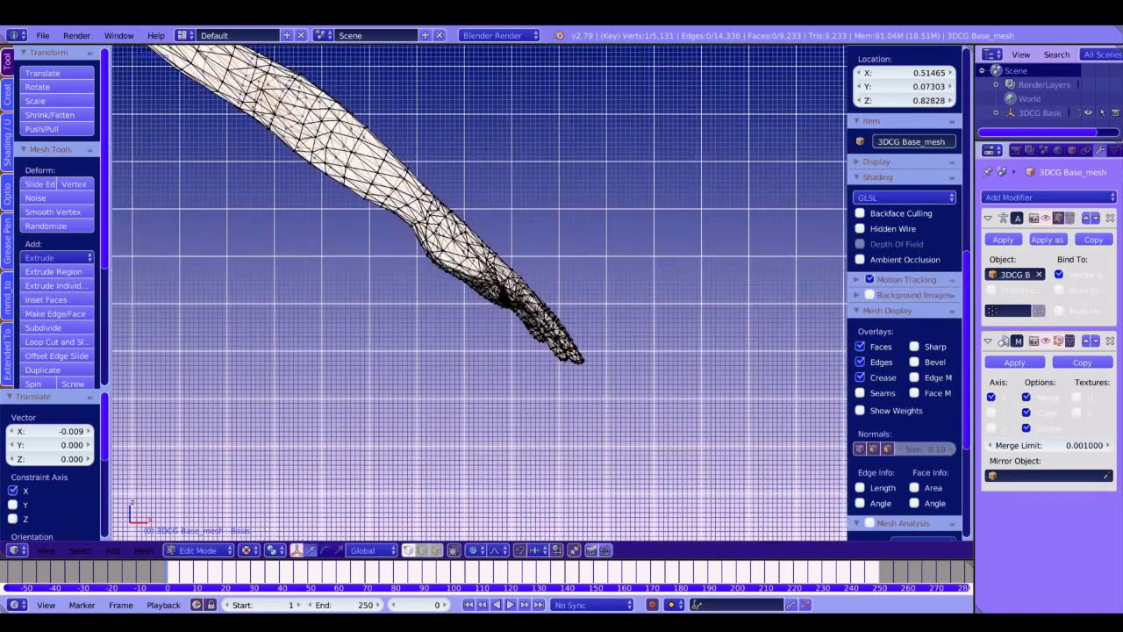
pyautogui.press('g')
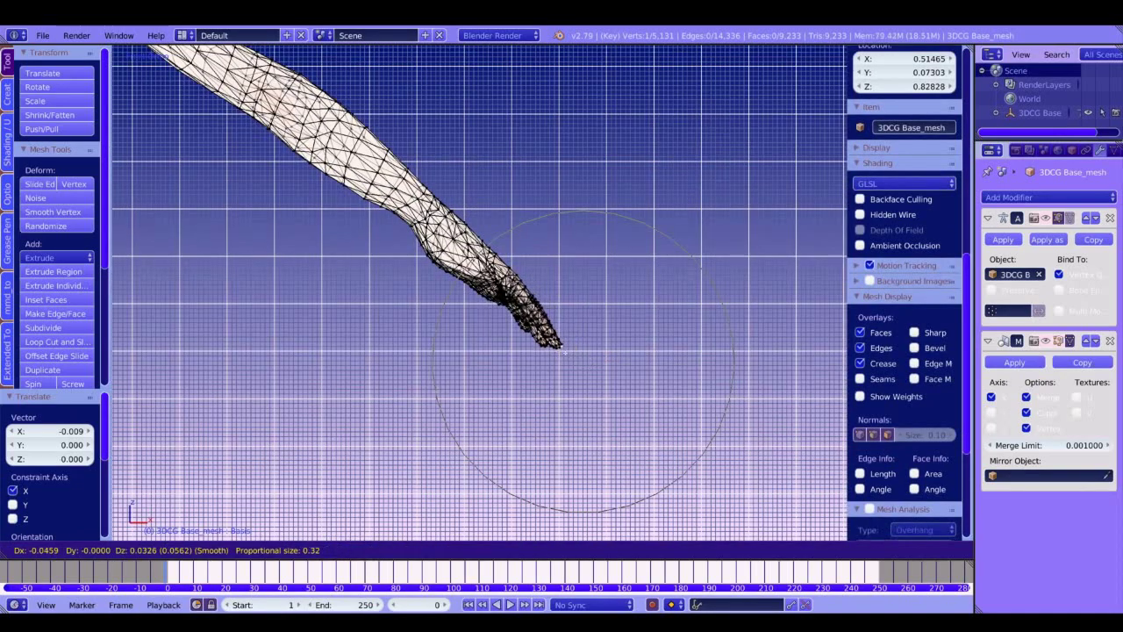
pyautogui.click(562, 346)
pyautogui.press('Tab')
pyautogui.press('Tab')
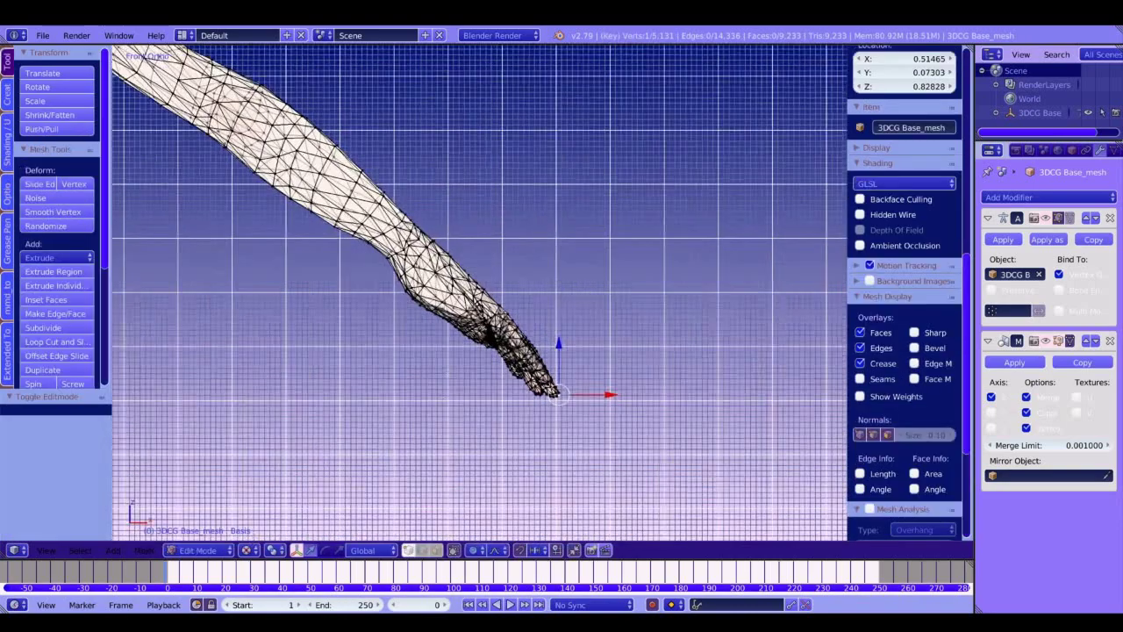
# Step: Move the vertex on the underside of the hand near the wrist 0.008 along X with a smaller proportional editing radius
pyautogui.scroll(4, 482, 404)
pyautogui.press('g')
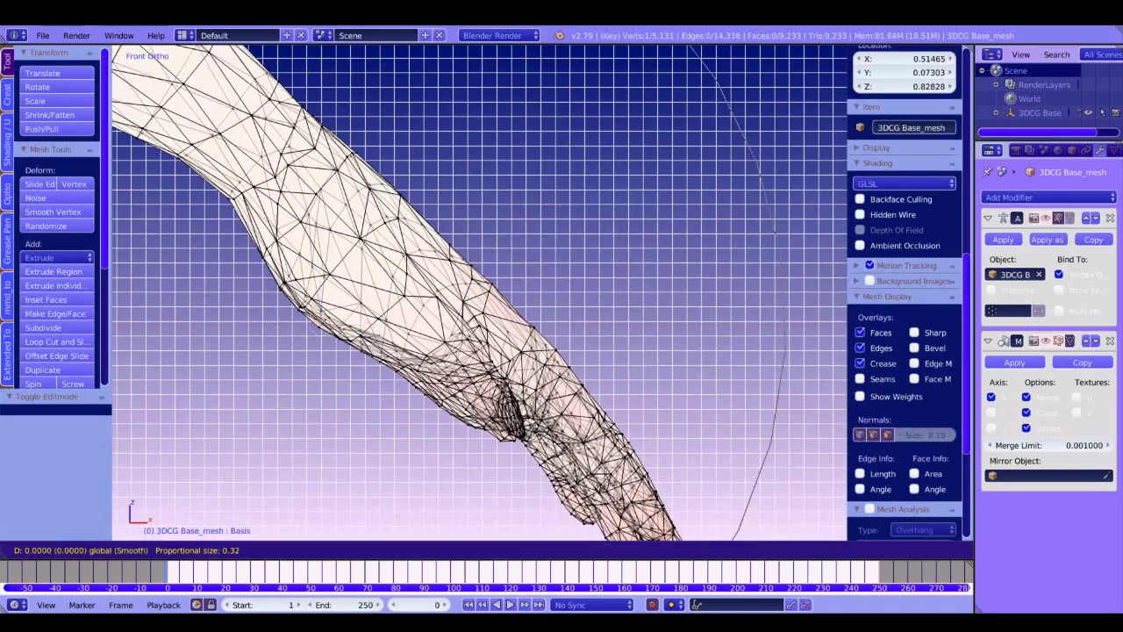
pyautogui.scroll(12, 382, 323)
pyautogui.moveTo(383, 323); pyautogui.dragTo(381, 323)
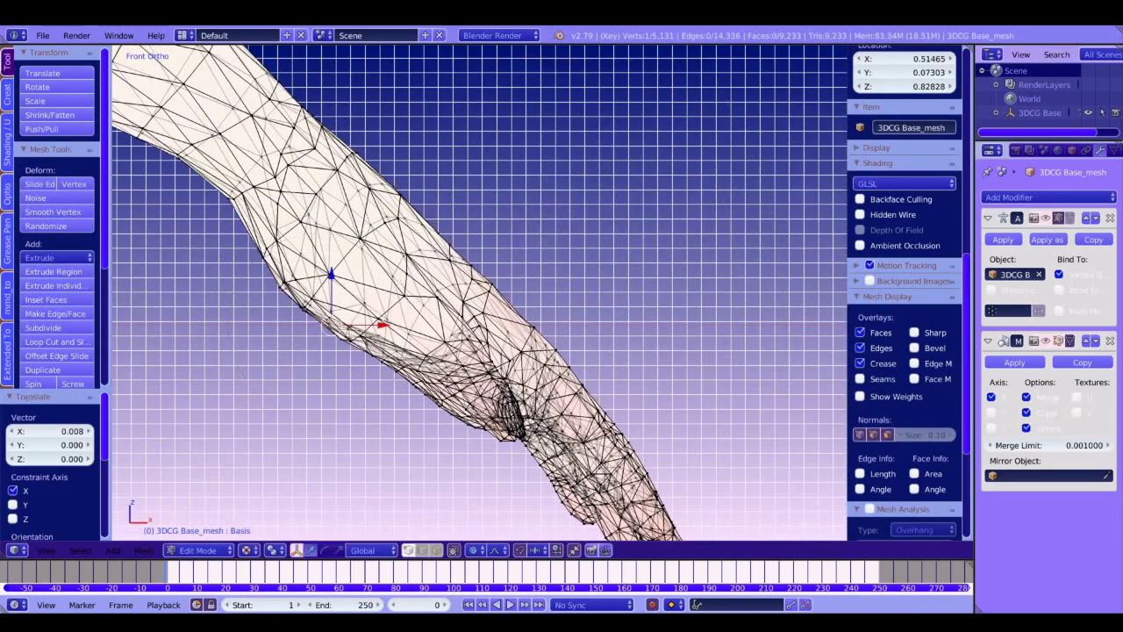
# Step: Select two adjacent vertices on the heel of the hand and nudge them slightly in front view
pyautogui.moveTo(347, 331); pyautogui.dragTo(396, 308, button='middle')
pyautogui.rightClick(267, 399)
pyautogui.keyDown('ctrl'); pyautogui.rightClick(215, 371); pyautogui.keyUp('ctrl')
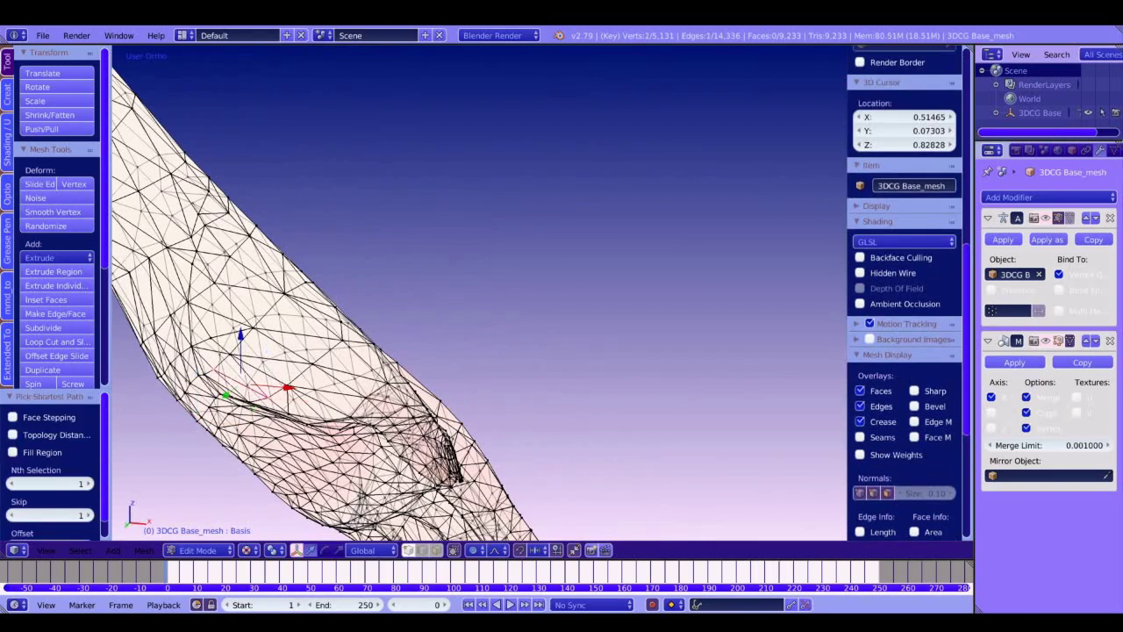
pyautogui.press('KP_1')
pyautogui.moveTo(346, 286); pyautogui.dragTo(353, 279)
pyautogui.press('Tab')
pyautogui.press('Tab')
# Step: Move another vertex on the heel of the hand 0.004 along X
pyautogui.moveTo(341, 386); pyautogui.dragTo(376, 355, button='middle')
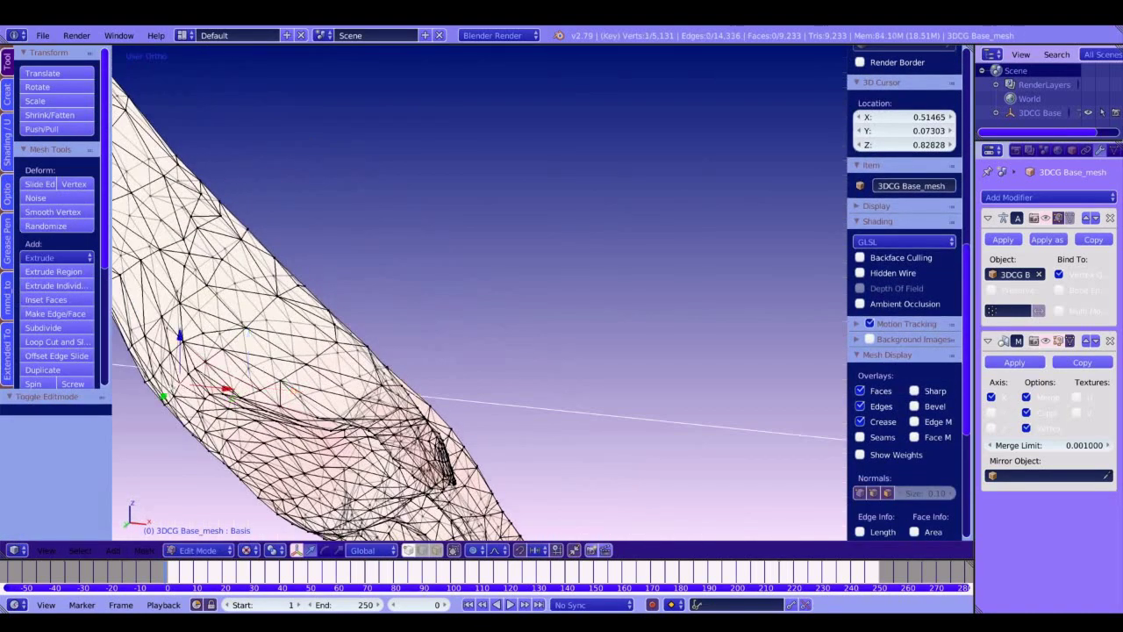
pyautogui.moveTo(254, 375); pyautogui.dragTo(255, 370, button='right')
pyautogui.rightClick(240, 392)
pyautogui.rightClick(260, 384)
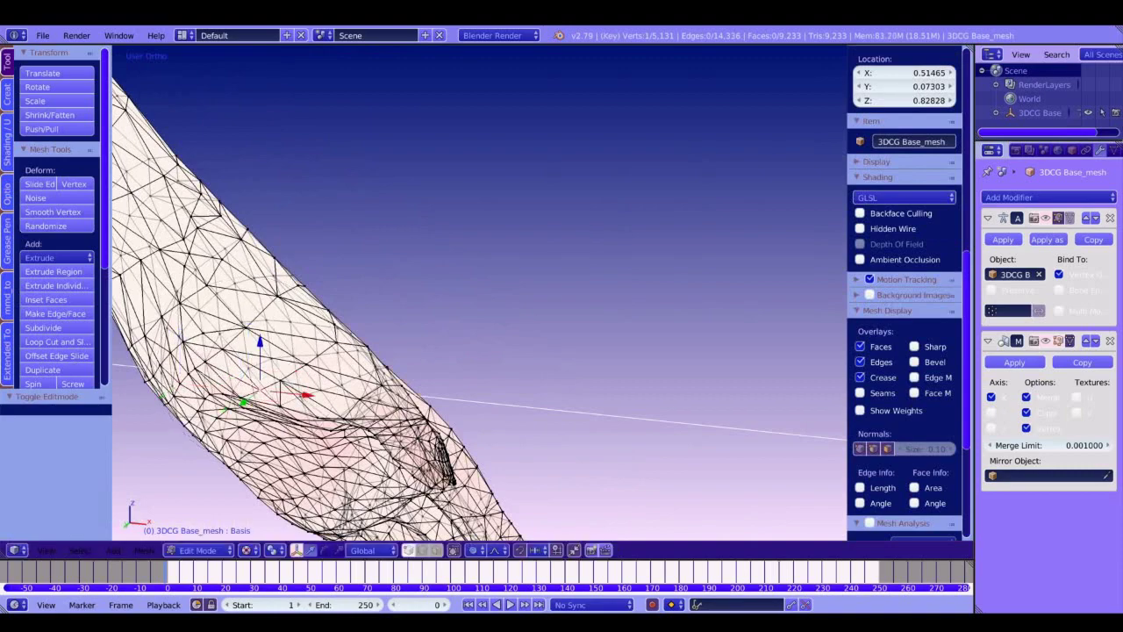
pyautogui.press('KP_1')
pyautogui.rightClick(303, 311)
pyautogui.moveTo(353, 311); pyautogui.dragTo(359, 311)
# Step: Move the vertex on the inner edge of the wrist 0.009 along X
pyautogui.rightClick(265, 249)
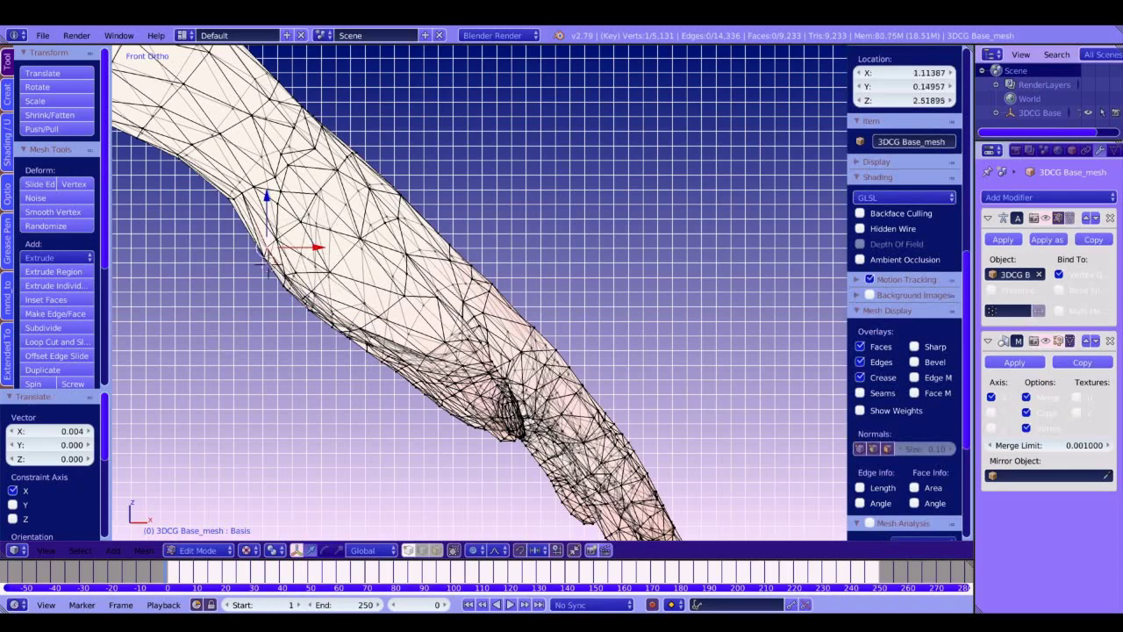
pyautogui.moveTo(318, 247); pyautogui.dragTo(325, 255)
pyautogui.rightClick(260, 256)
# Step: Examine the reshaped hand from several angles and the full body's proportions in front view, with and without the wireframe
pyautogui.moveTo(306, 216); pyautogui.dragTo(114, 419, button='middle')
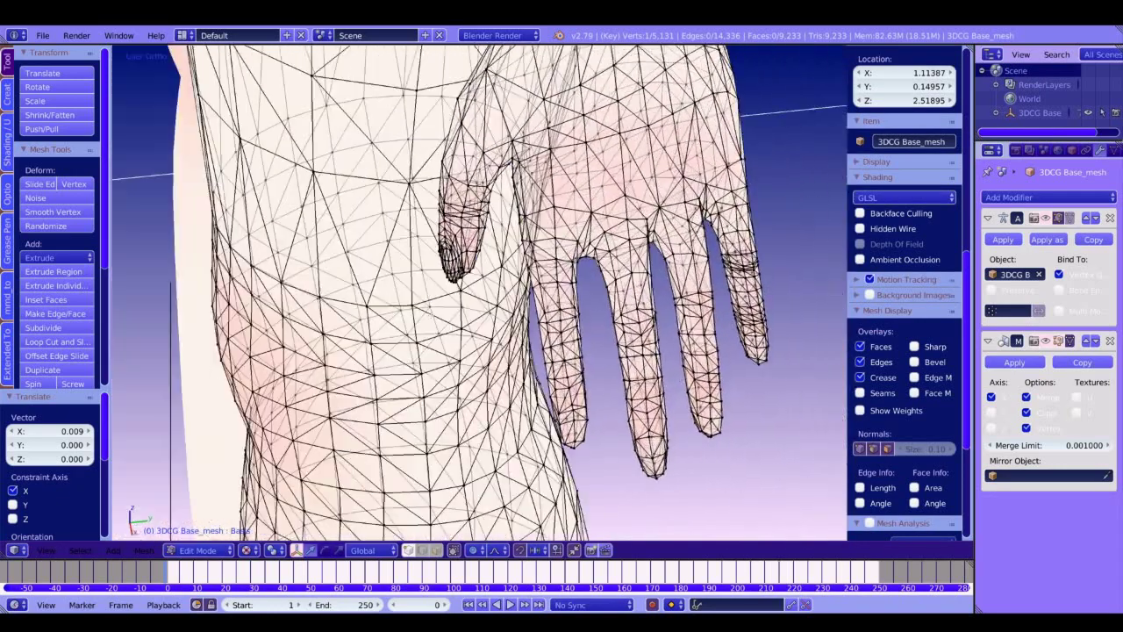
pyautogui.scroll(-5, 842, 419)
pyautogui.moveTo(448, 413); pyautogui.dragTo(461, 53, button='middle')
pyautogui.press('KP_1')
pyautogui.press('Tab')
pyautogui.press('Tab')
pyautogui.scroll(12, 428, 300)
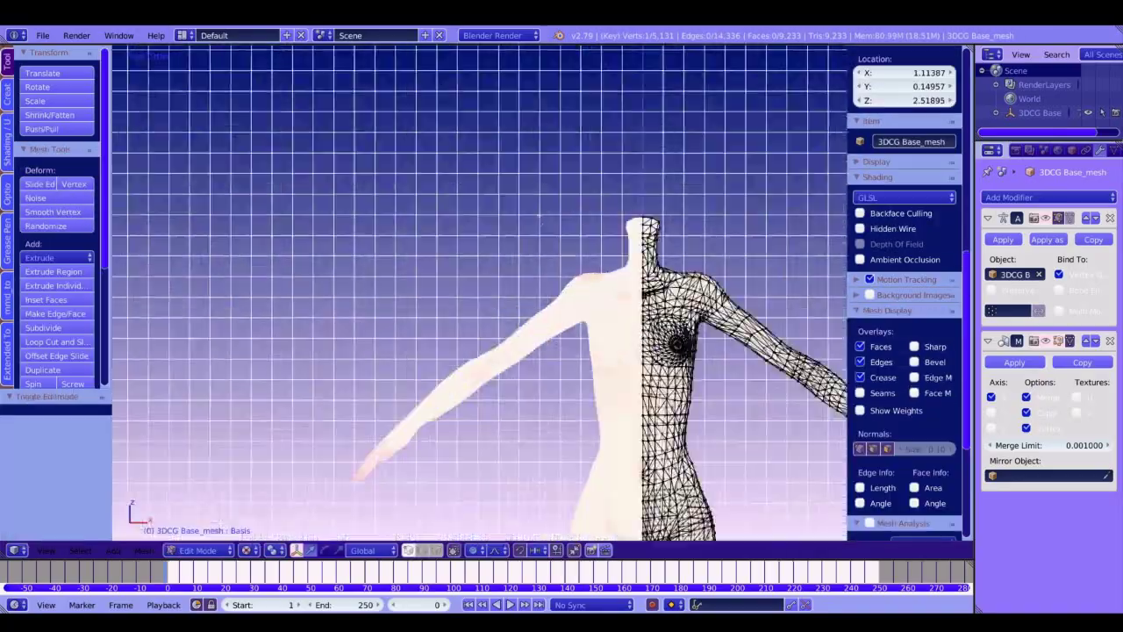
pyautogui.scroll(2, 539, 216)
pyautogui.keyDown('shift'); pyautogui.moveTo(539, 216); pyautogui.dragTo(421, 112, button='middle'); pyautogui.keyUp('shift')
pyautogui.scroll(-5, 398, 198)
pyautogui.keyDown('shift'); pyautogui.moveTo(535, 398); pyautogui.dragTo(381, 167, button='middle'); pyautogui.keyUp('shift')
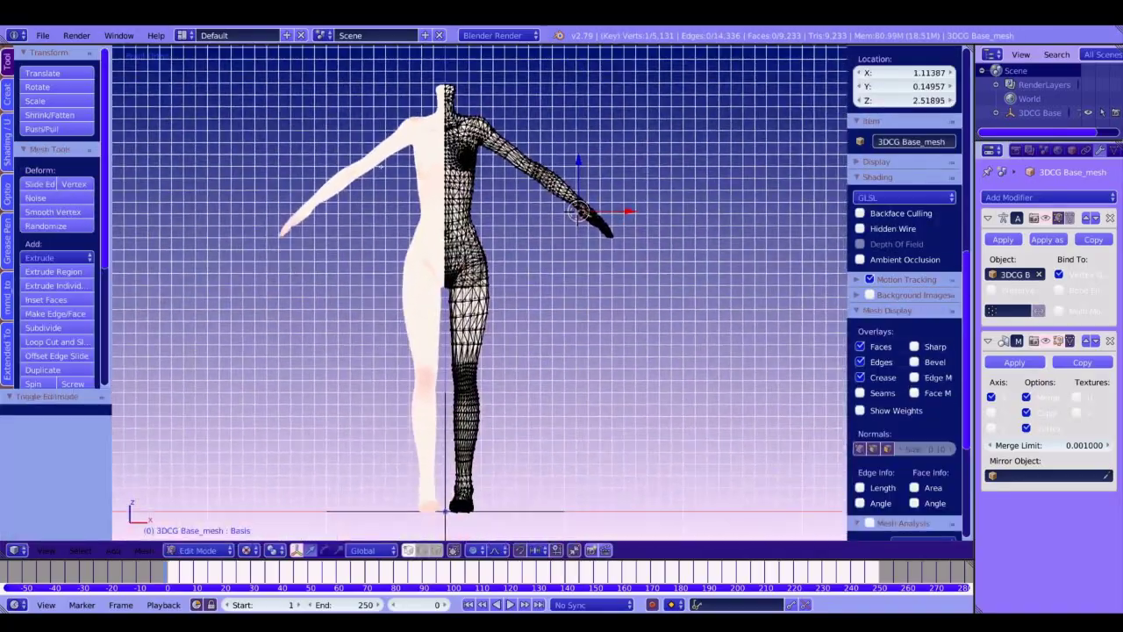
pyautogui.press('Tab')
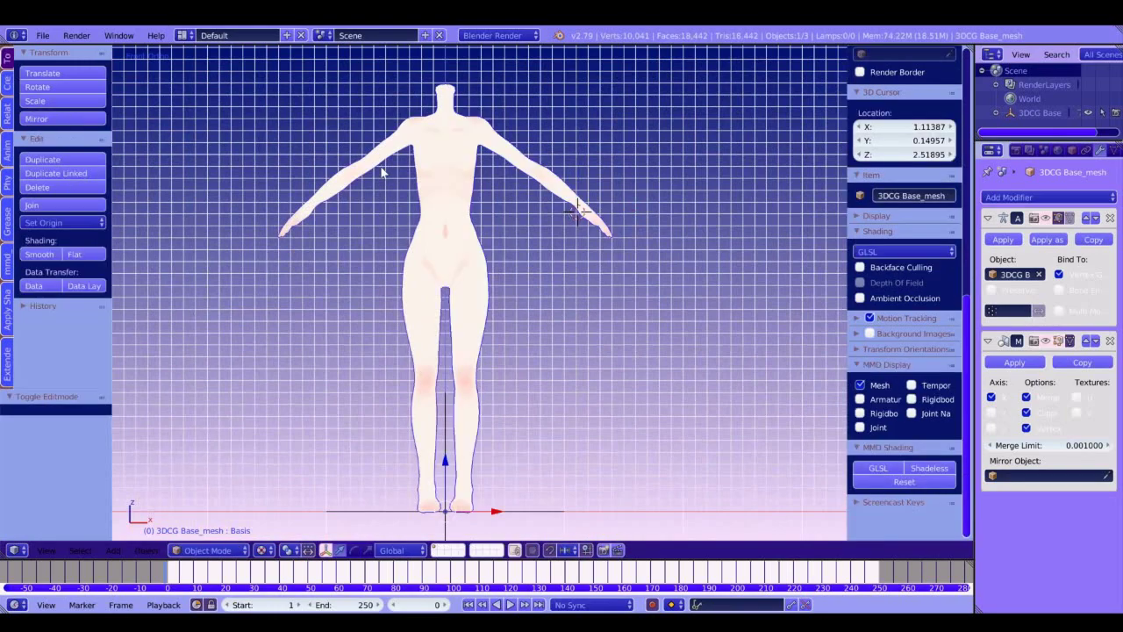
pyautogui.press('Tab')
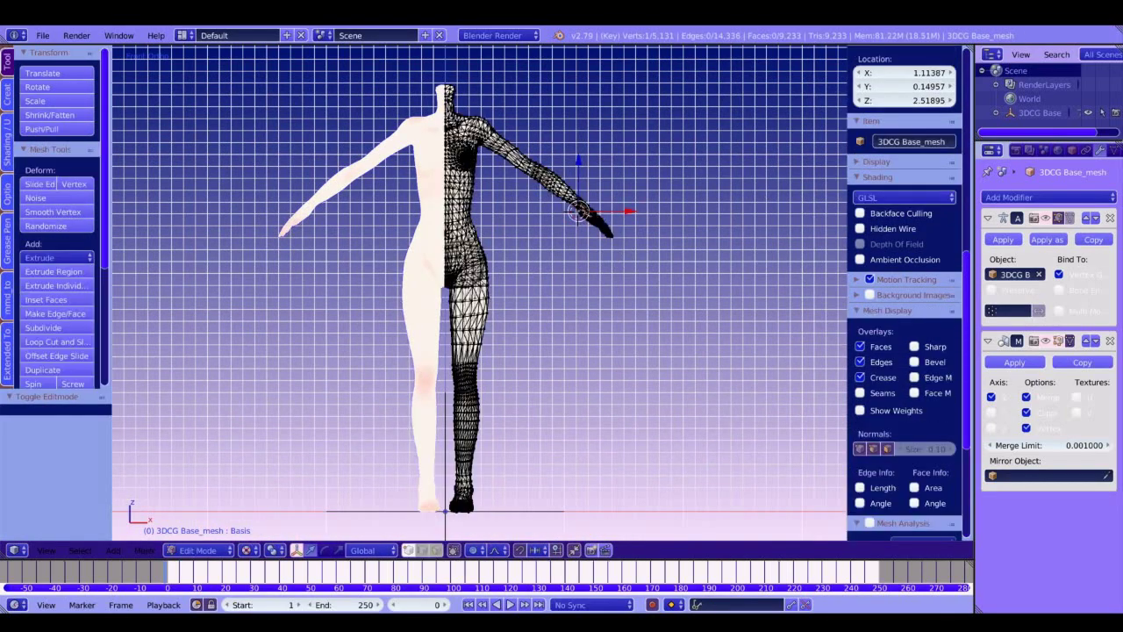
# Step: Lasso the hip and pelvis region and raise it 0.042 along Z with a larger proportional editing radius
pyautogui.scroll(6, 760, 191)
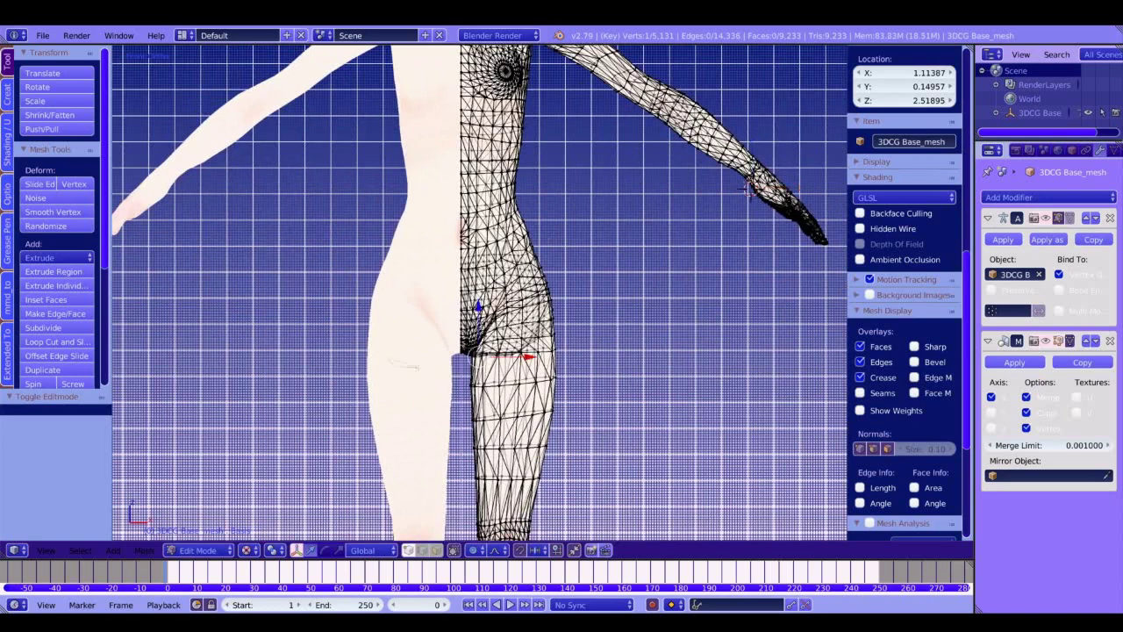
pyautogui.keyDown('ctrl'); pyautogui.moveTo(591, 314); pyautogui.dragTo(519, 202); pyautogui.keyUp('ctrl')
pyautogui.press('g')
pyautogui.press('z')
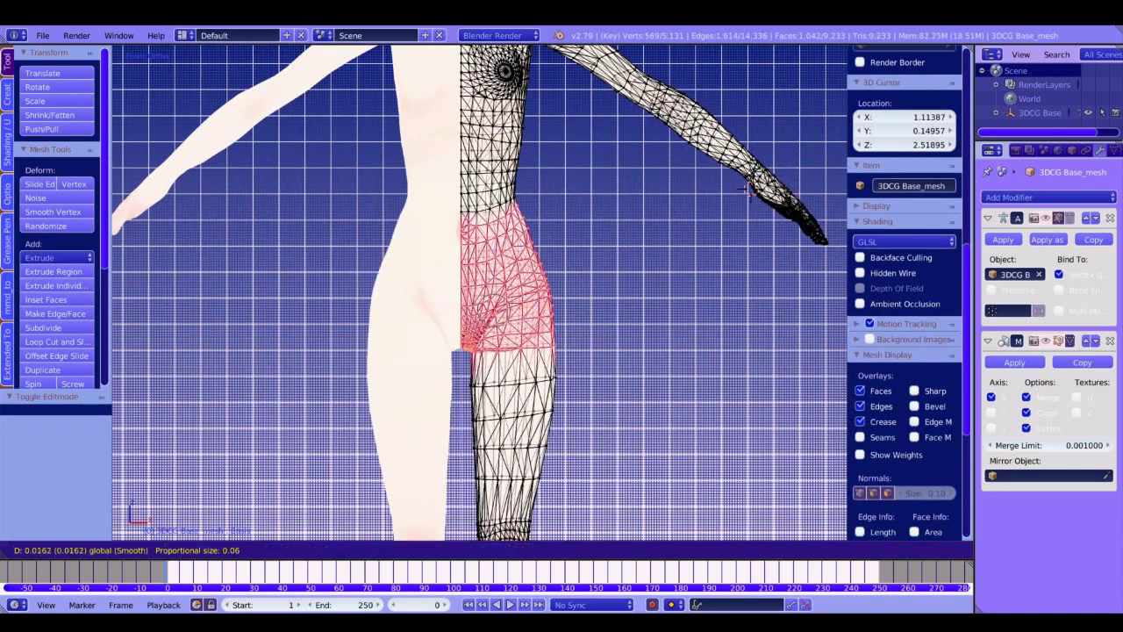
pyautogui.scroll(-9, 492, 309)
pyautogui.scroll(-12, 472, 242)
pyautogui.click(473, 241)
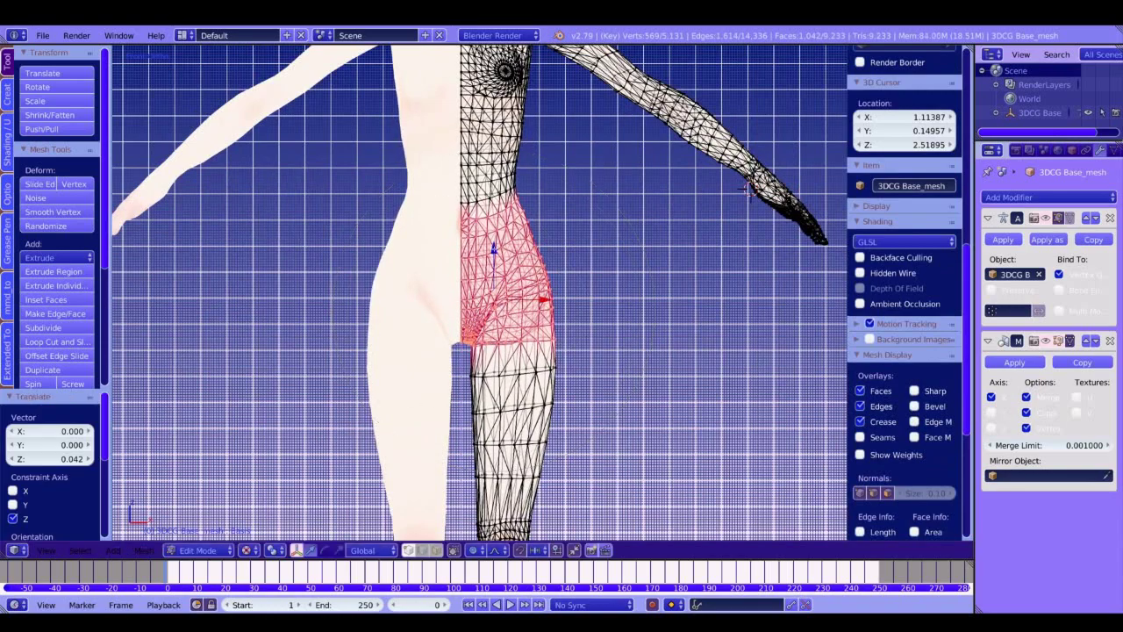
pyautogui.press('Tab')
pyautogui.scroll(-5, 472, 242)
pyautogui.keyDown('ctrl'); pyautogui.moveTo(473, 322); pyautogui.dragTo(476, 241, button='middle'); pyautogui.keyUp('ctrl')
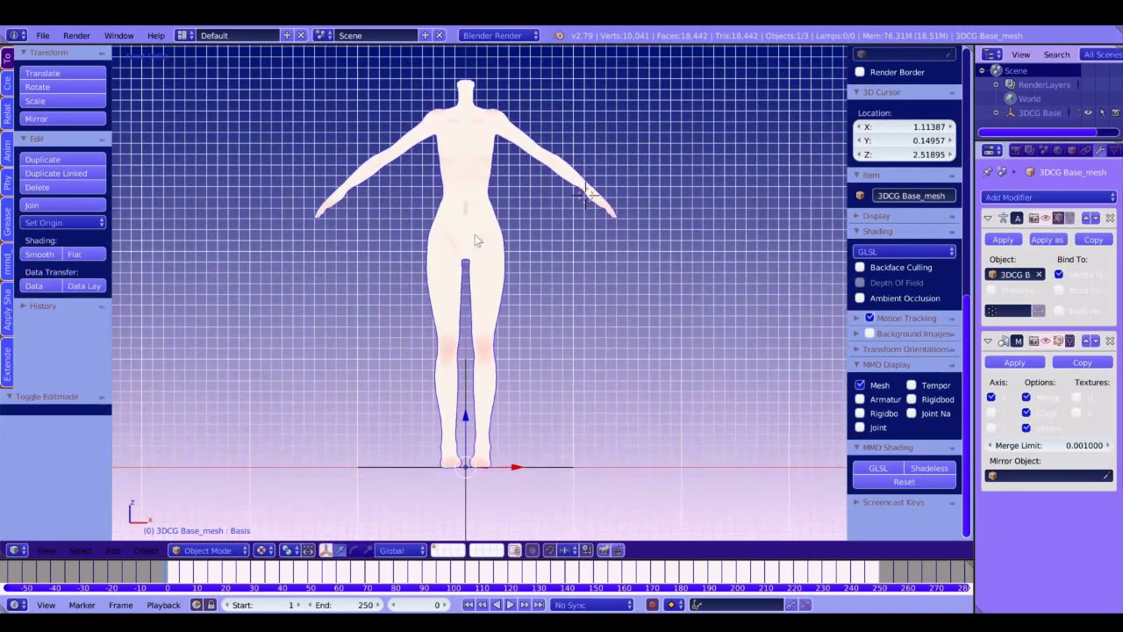
pyautogui.keyDown('shift'); pyautogui.moveTo(584, 289); pyautogui.dragTo(585, 301, button='middle'); pyautogui.keyUp('shift')
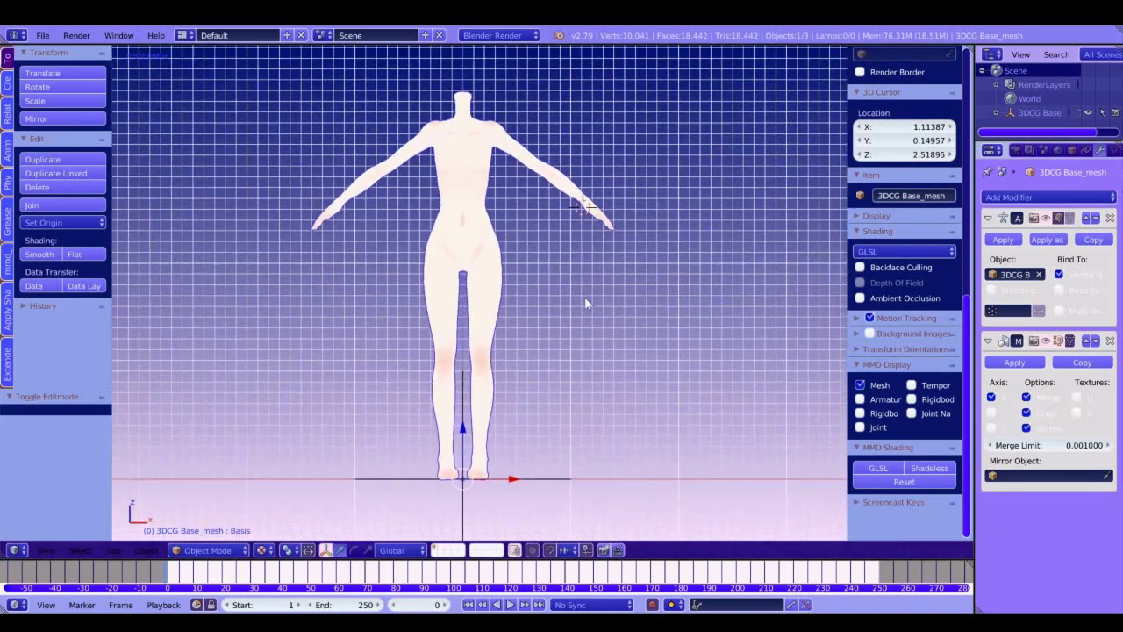
# Step: Unhide the 3DCG Base armature, select it and switch it to Pose Mode
pyautogui.moveTo(1080, 141); pyautogui.dragTo(1067, 272)
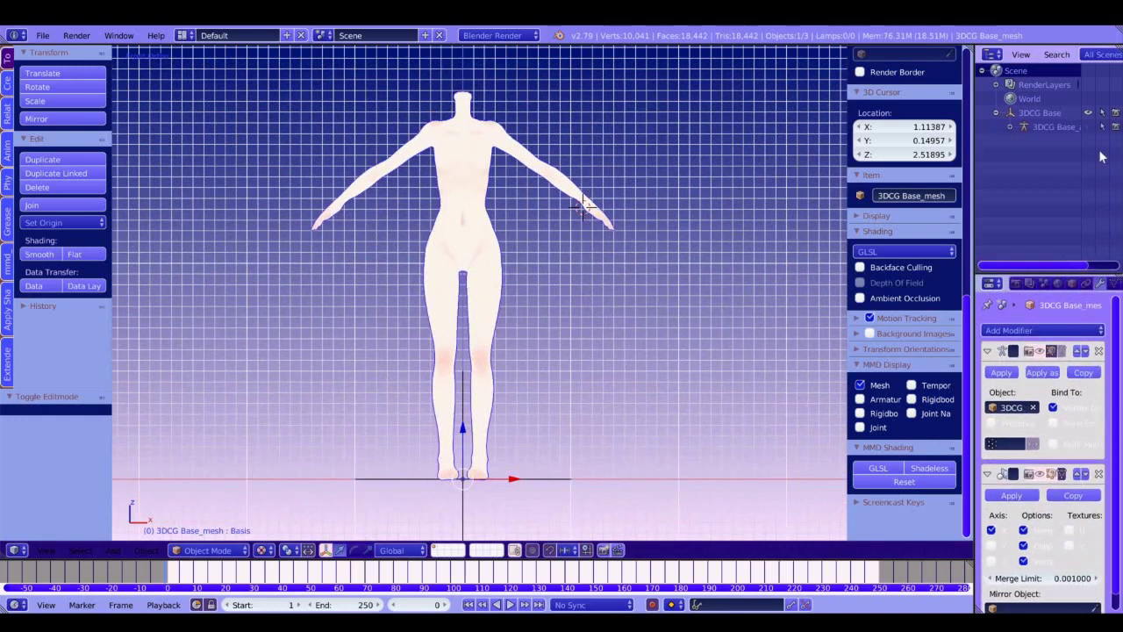
pyautogui.click(1088, 127)
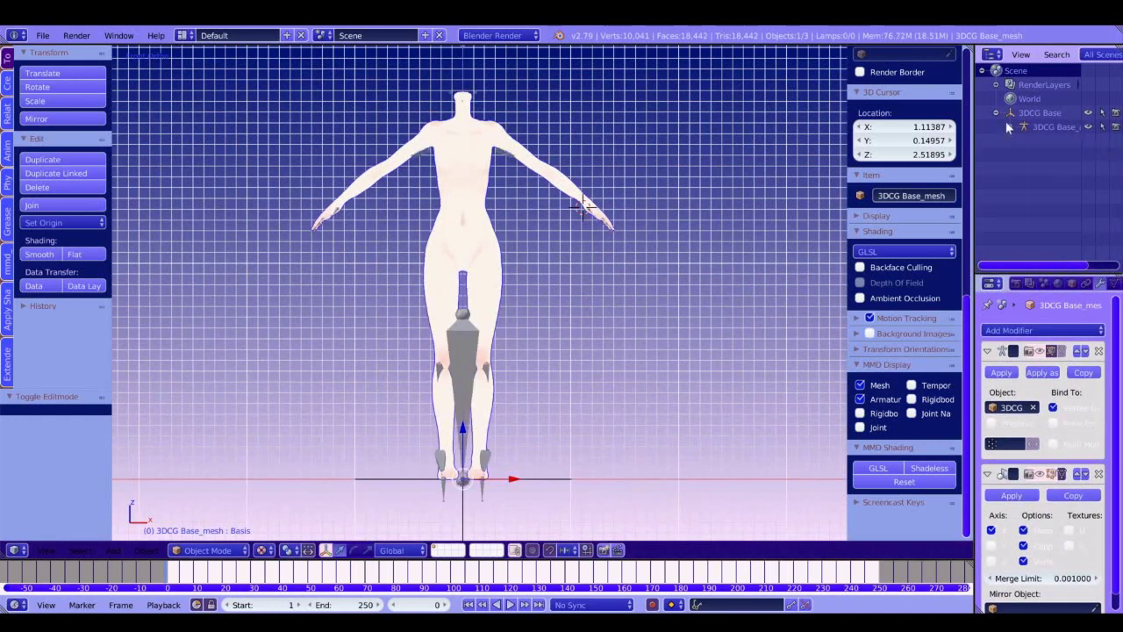
pyautogui.rightClick(487, 370)
pyautogui.click(214, 551)
pyautogui.click(213, 501)
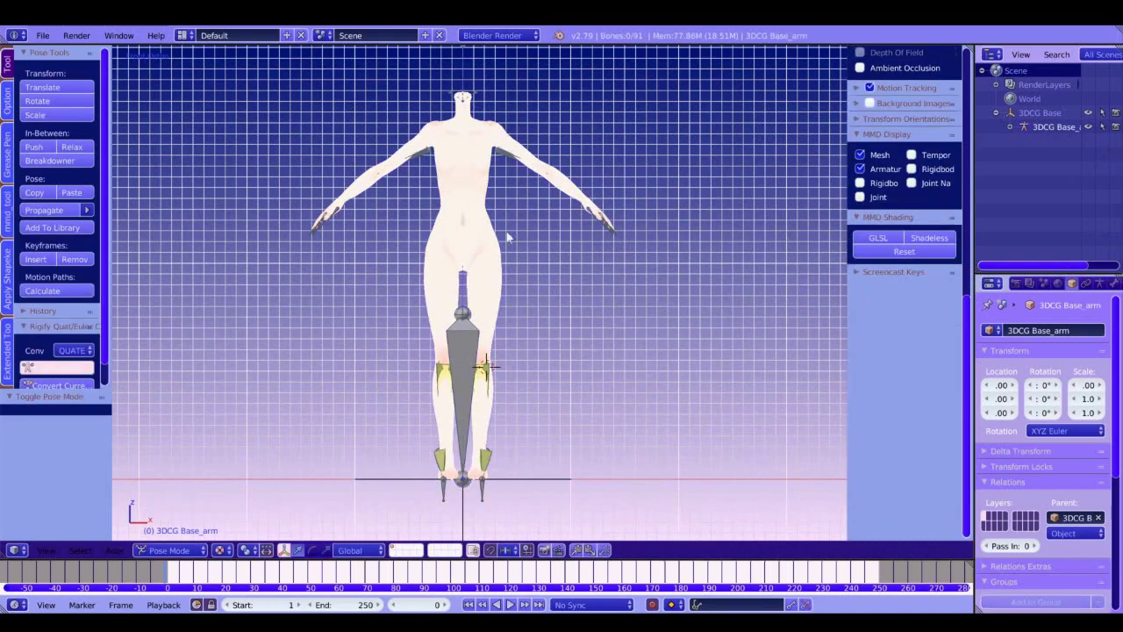
# Step: In armature Edit Mode, move the bone 腕.L 0.052 along Z with proportional editing off and X-Axis Mirror on
pyautogui.keyDown('shift'); pyautogui.moveTo(498, 166); pyautogui.dragTo(470, 290, button='middle'); pyautogui.keyUp('shift')
pyautogui.click(168, 550)
pyautogui.click(175, 517)
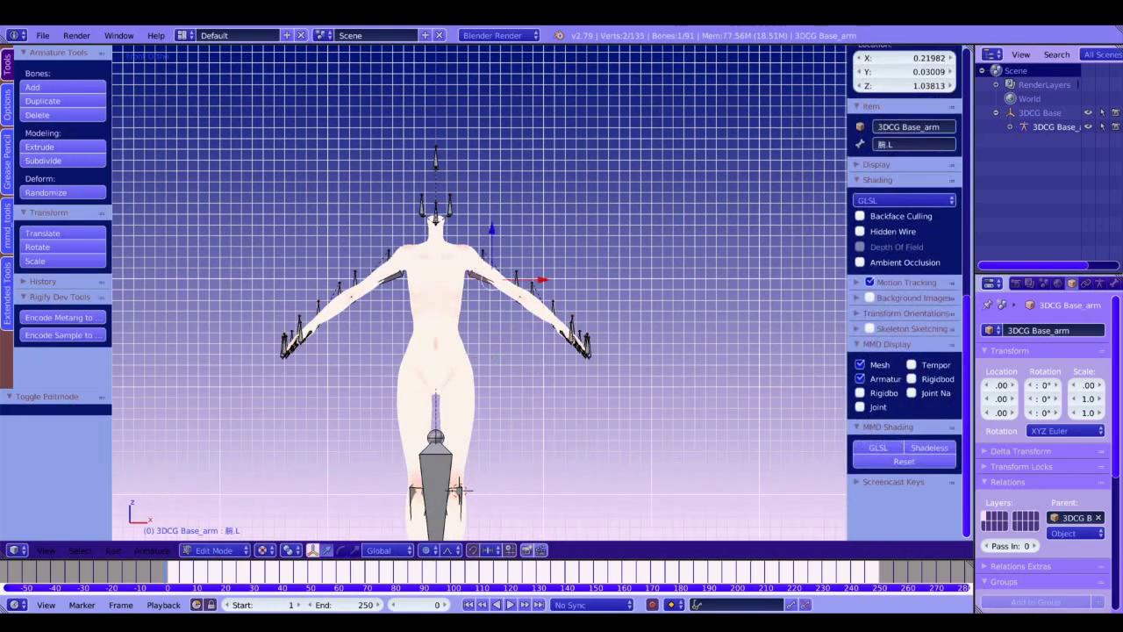
pyautogui.click(4, 215)
pyautogui.click(7, 104)
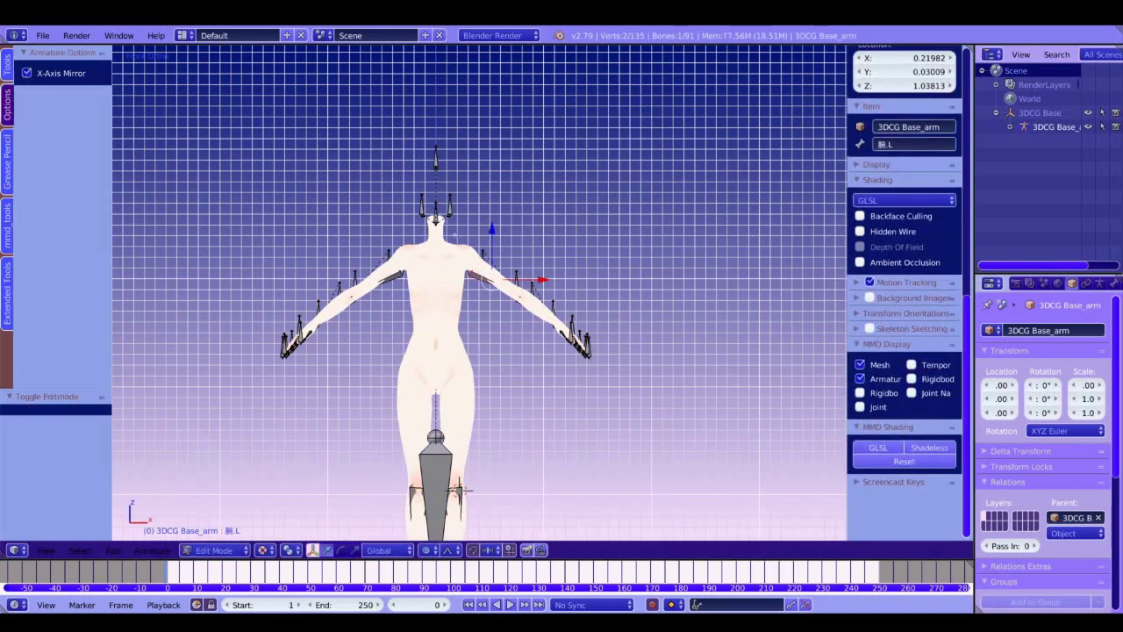
pyautogui.moveTo(491, 230); pyautogui.dragTo(492, 230)
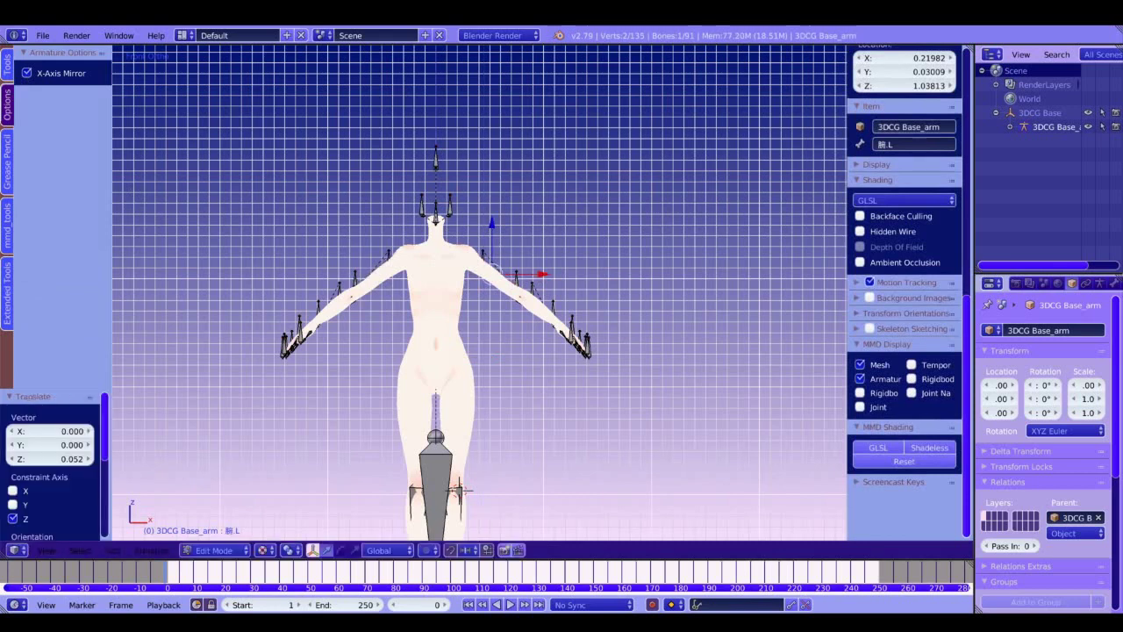
# Step: In Pose Mode, rotate the bone 腕.L 46.9° to lower the arm beside the body
pyautogui.press('Tab')
pyautogui.click(200, 550)
pyautogui.click(208, 504)
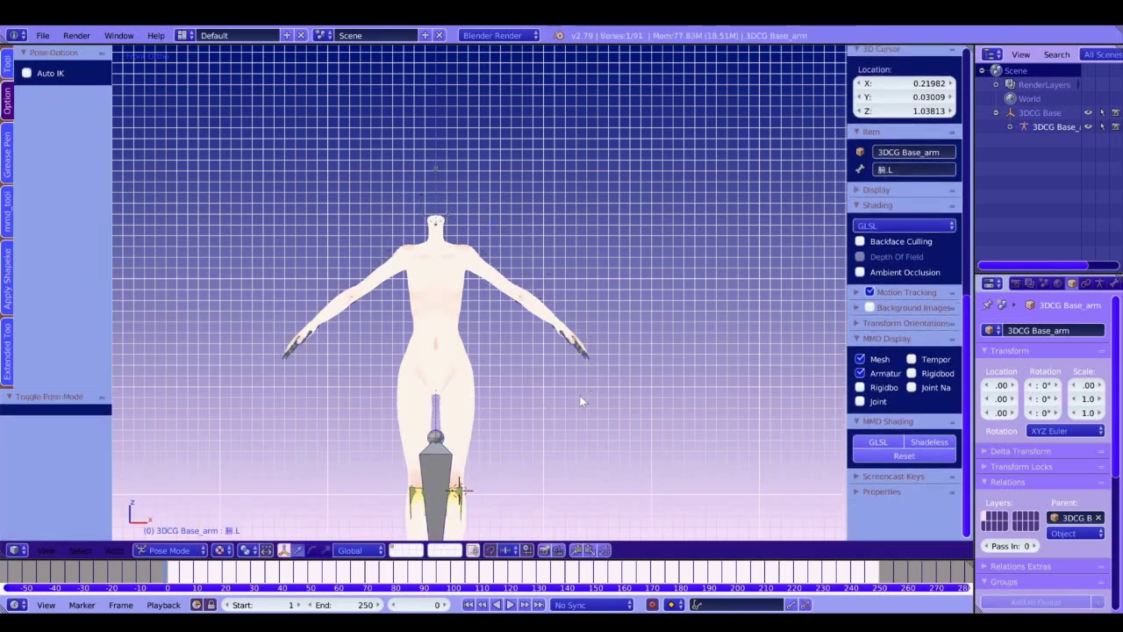
pyautogui.press('r')
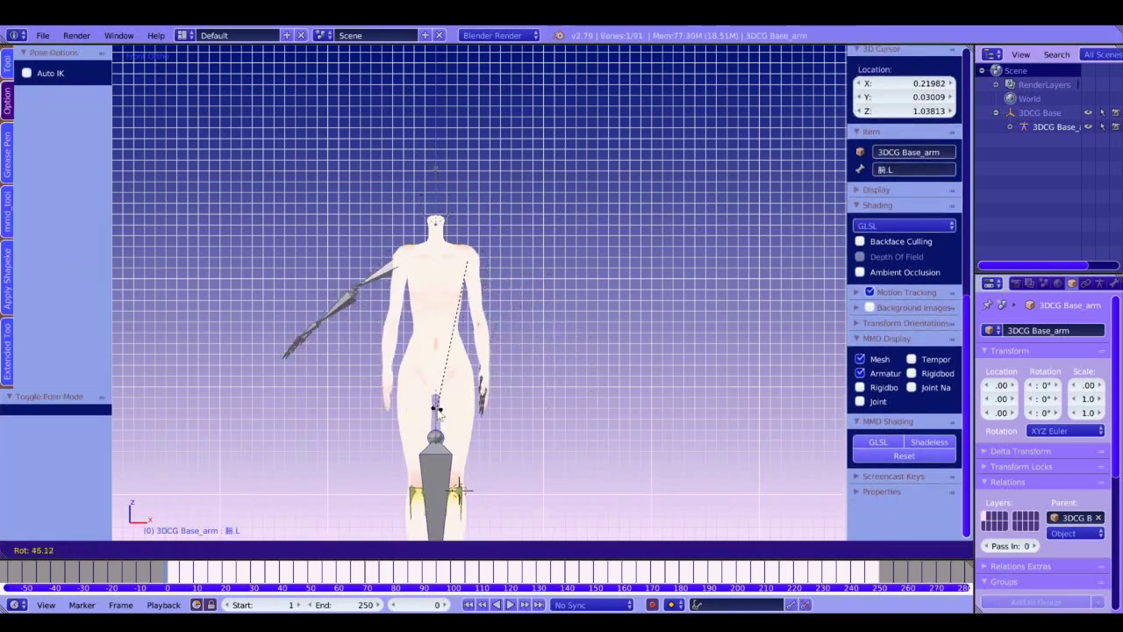
pyautogui.click(497, 391)
pyautogui.keyDown('shift'); pyautogui.moveTo(547, 420); pyautogui.dragTo(571, 268, button='middle'); pyautogui.keyUp('shift')
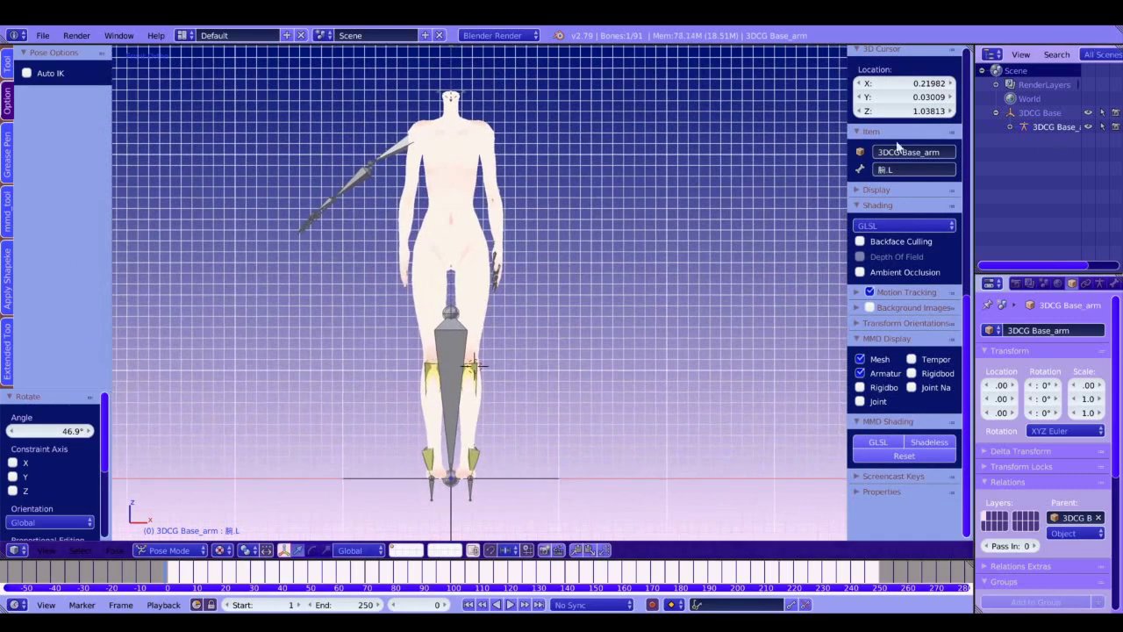
# Step: Return to Object Mode, select the body mesh and hide the armature
pyautogui.click(176, 550)
pyautogui.click(175, 534)
pyautogui.rightClick(459, 283)
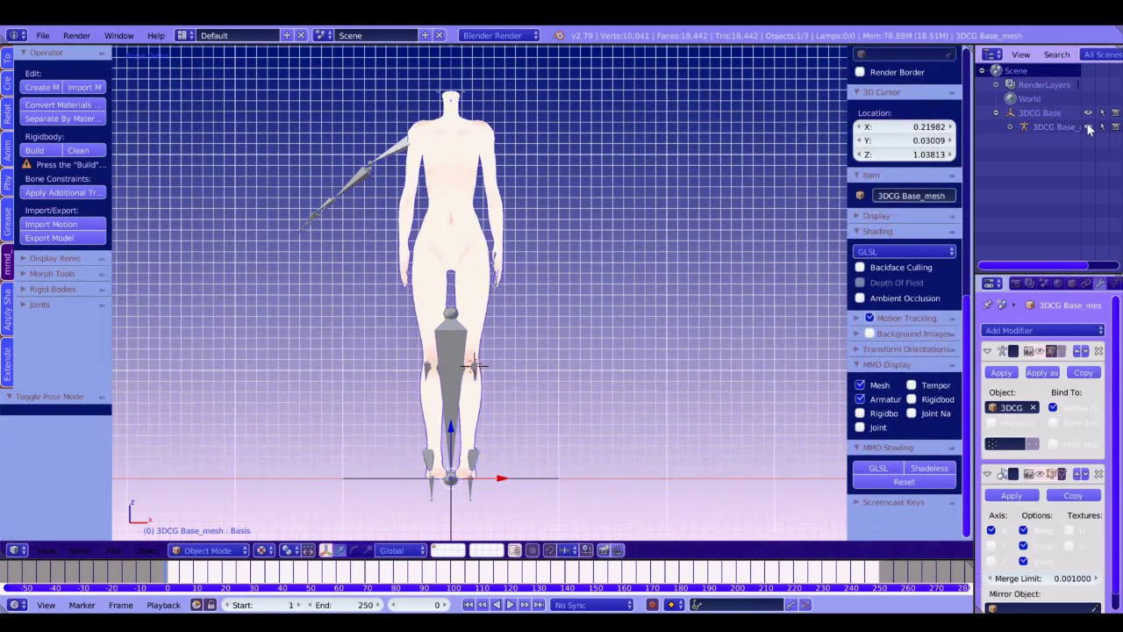
pyautogui.click(1088, 126)
# Step: Lasso all vertices of the hand in mesh Edit Mode and set proportional editing to Connected
pyautogui.press('Tab')
pyautogui.keyDown('shift'); pyautogui.moveTo(493, 264); pyautogui.dragTo(458, 338, button='middle'); pyautogui.keyUp('shift')
pyautogui.scroll(3, 458, 339)
pyautogui.rightClick(572, 263)
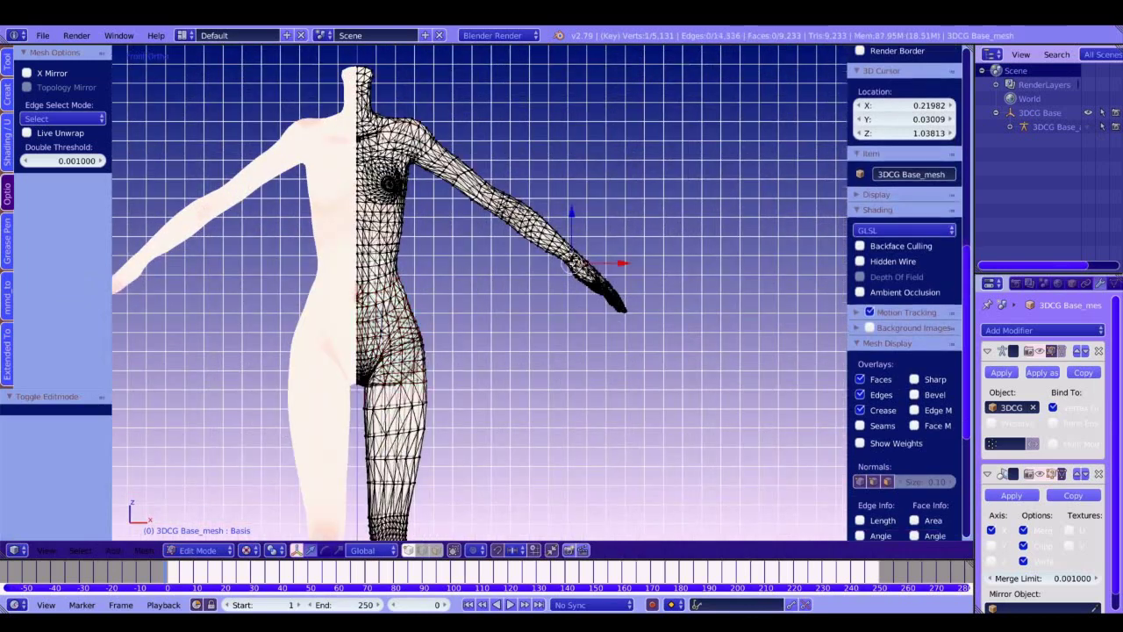
pyautogui.keyDown('ctrl'); pyautogui.moveTo(553, 263); pyautogui.dragTo(647, 333); pyautogui.keyUp('ctrl')
pyautogui.press('g')
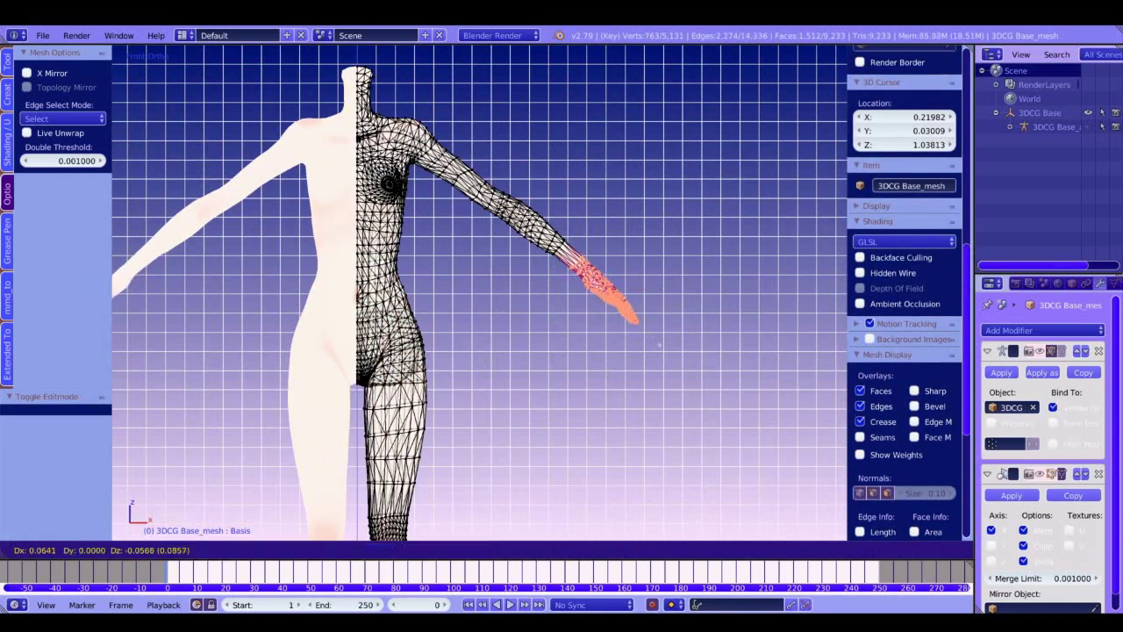
pyautogui.press('Escape')
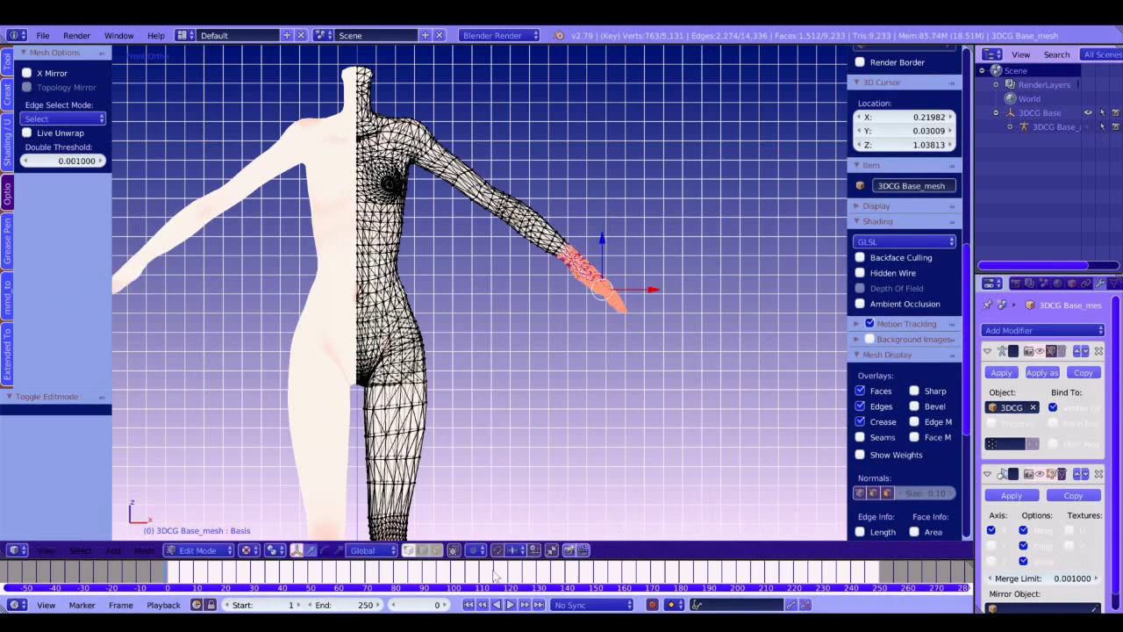
pyautogui.click(475, 552)
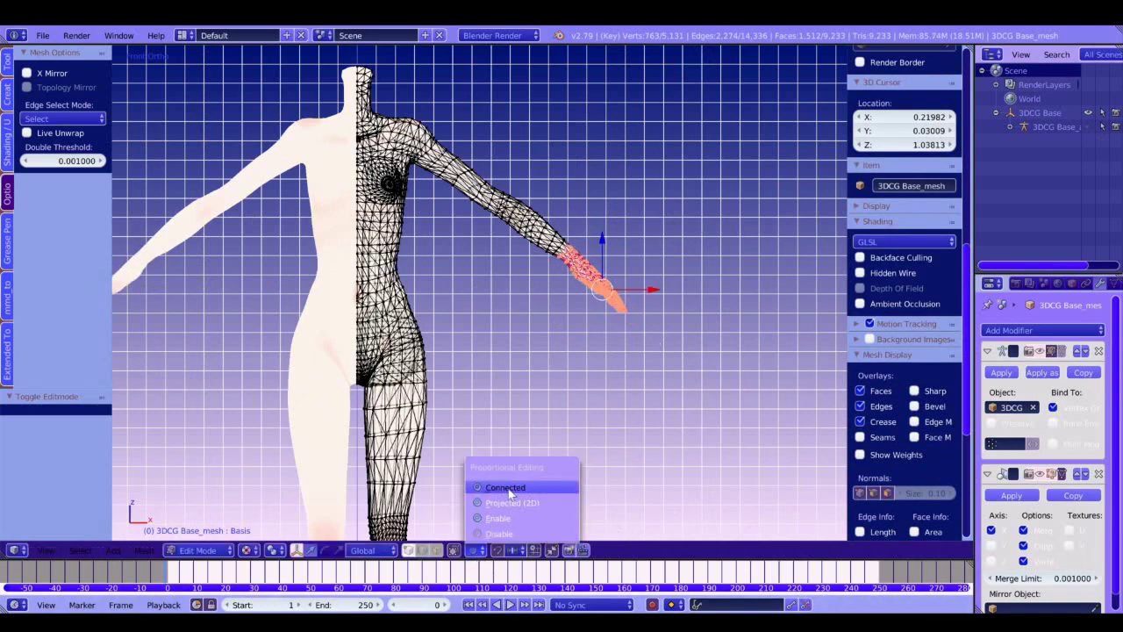
pyautogui.click(513, 496)
# Step: Move the selected hand about 0.039 along X and -0.066 along Z at proportional size 0.62
pyautogui.press('r')
pyautogui.click(633, 353)
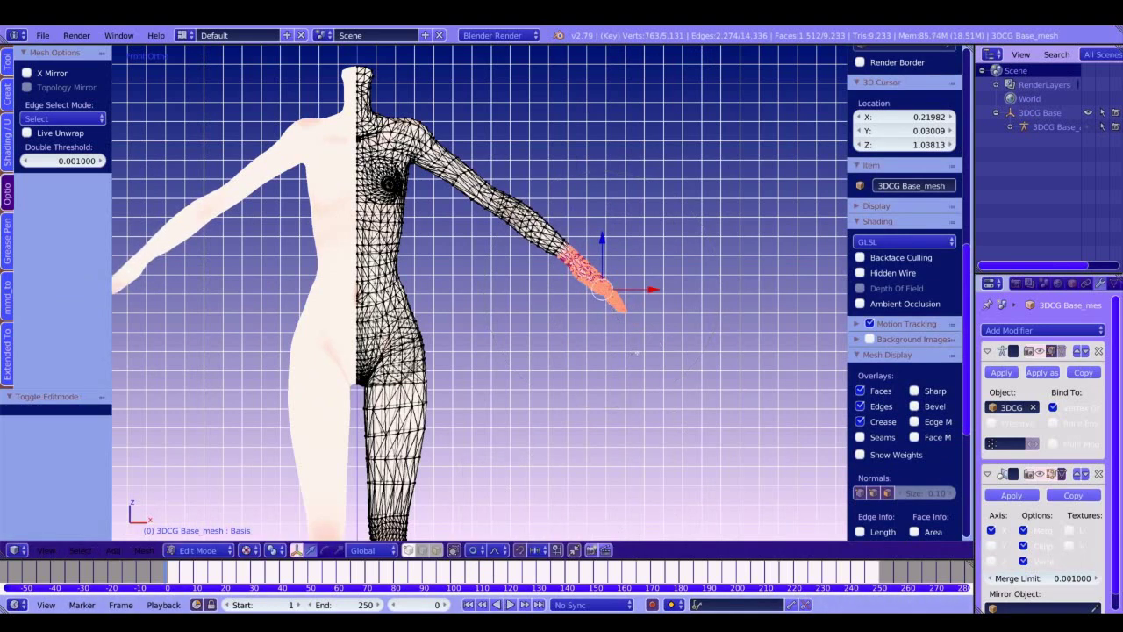
pyautogui.press('s')
pyautogui.click(643, 358)
pyautogui.press('g')
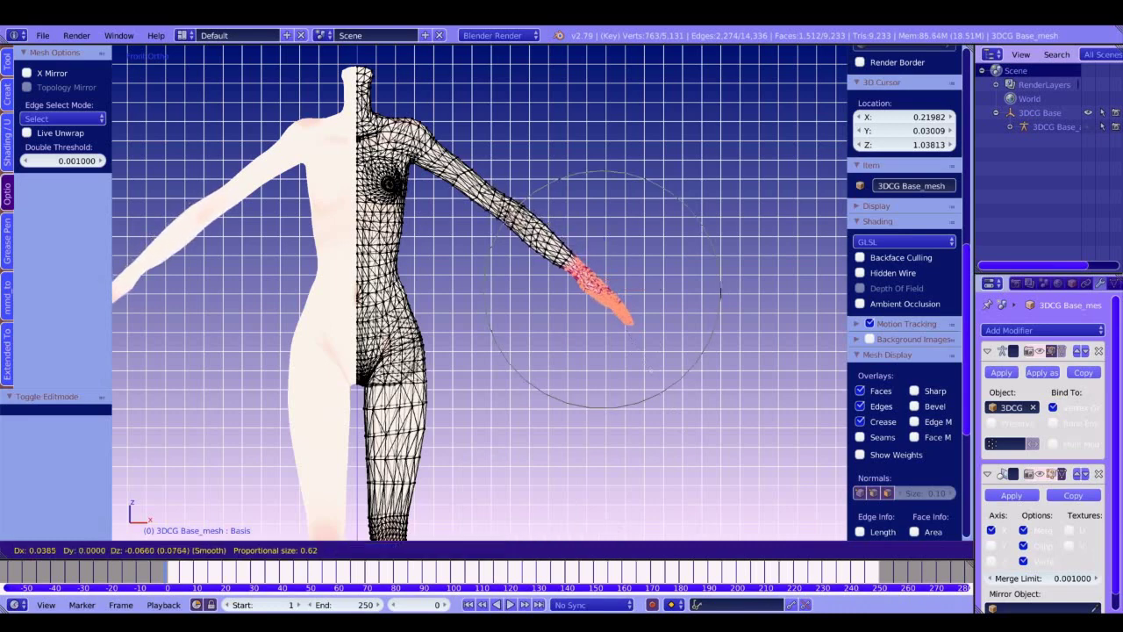
pyautogui.press('Return')
pyautogui.press('Tab')
pyautogui.press('Tab')
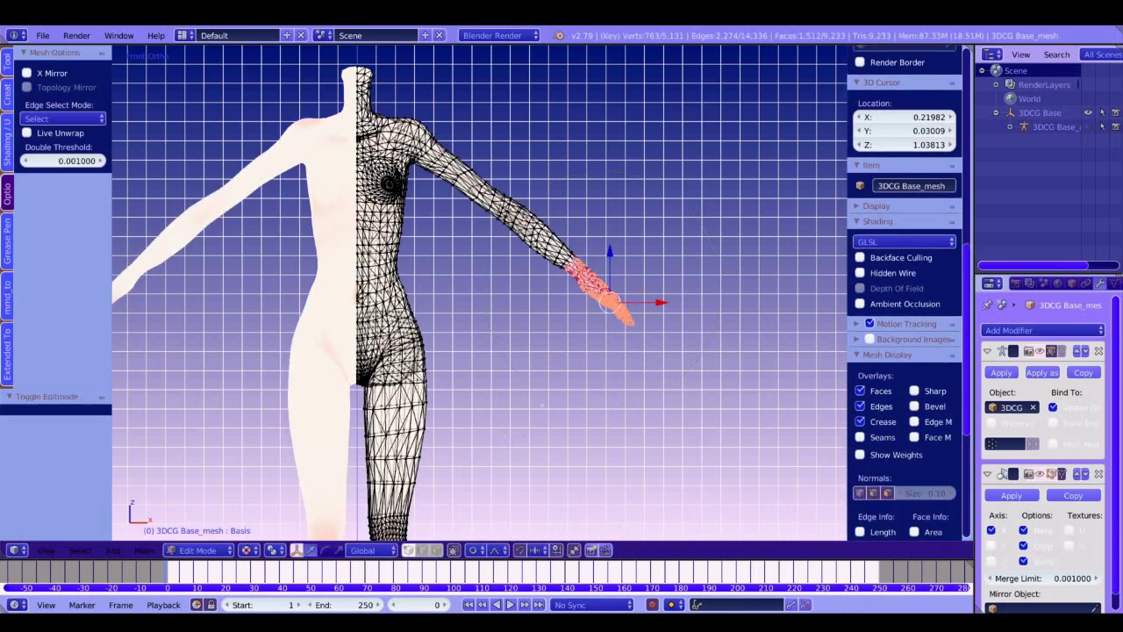
# Step: Extend the hand about 0.035 along X and -0.028 along Z at proportional size 0.81, and return to Object Mode
pyautogui.press('g')
pyautogui.scroll(-5, 562, 408)
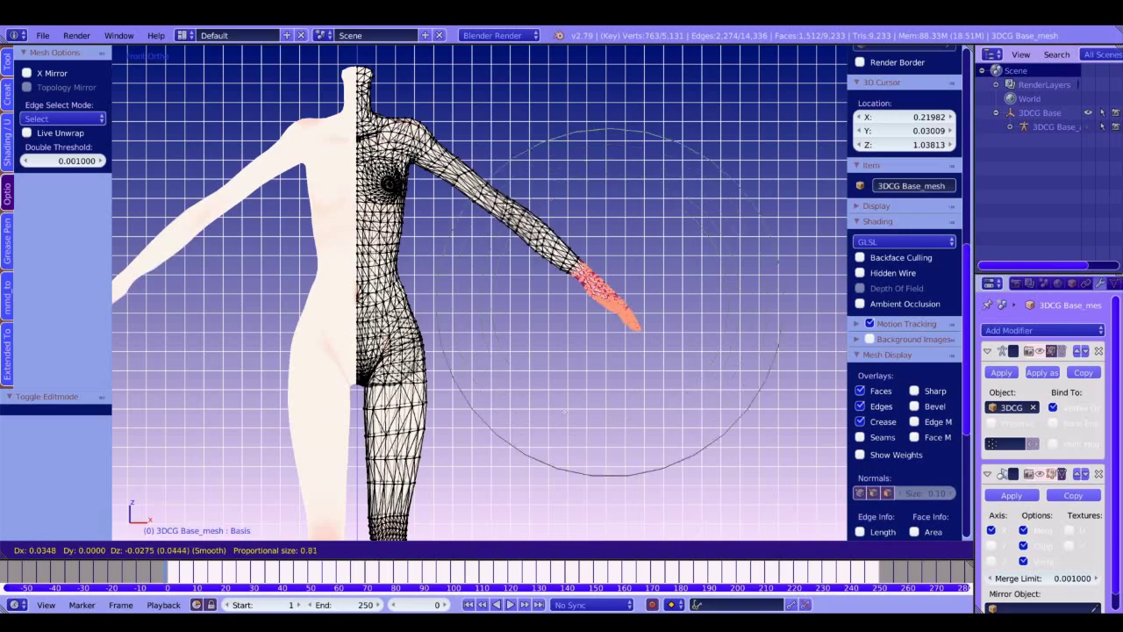
pyautogui.press('Return')
pyautogui.press('Tab')
pyautogui.scroll(-4, 573, 416)
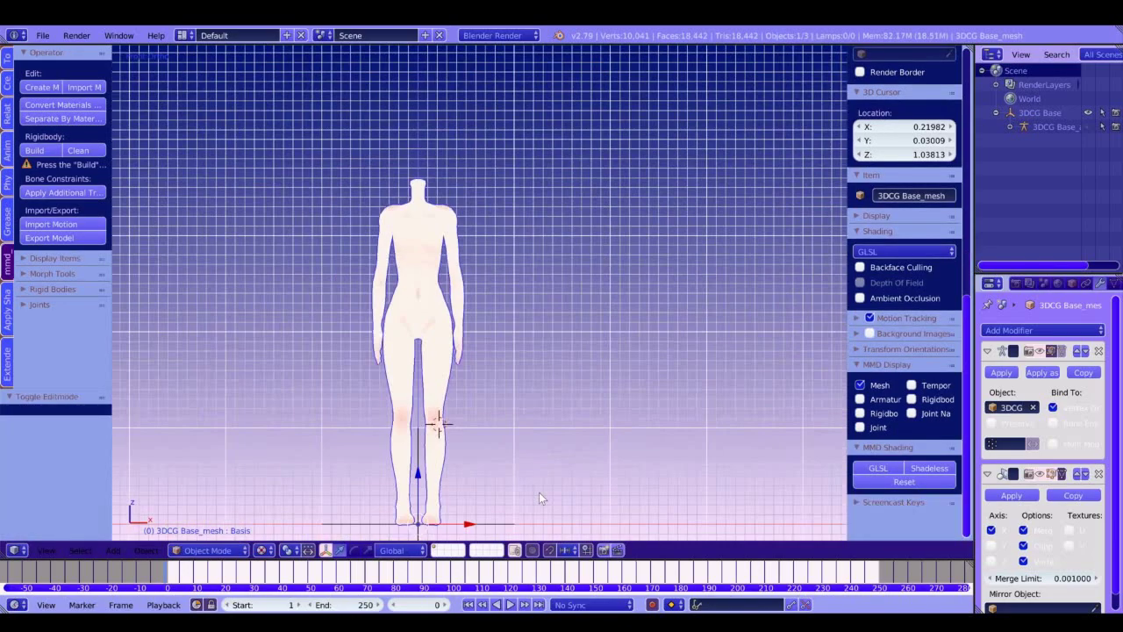
# Step: In mesh Edit Mode, select a vertex on top of the shoulder and lower it 0.015 along Z with proportional editing
pyautogui.scroll(1, 539, 492)
pyautogui.press('Tab')
pyautogui.scroll(6, 553, 474)
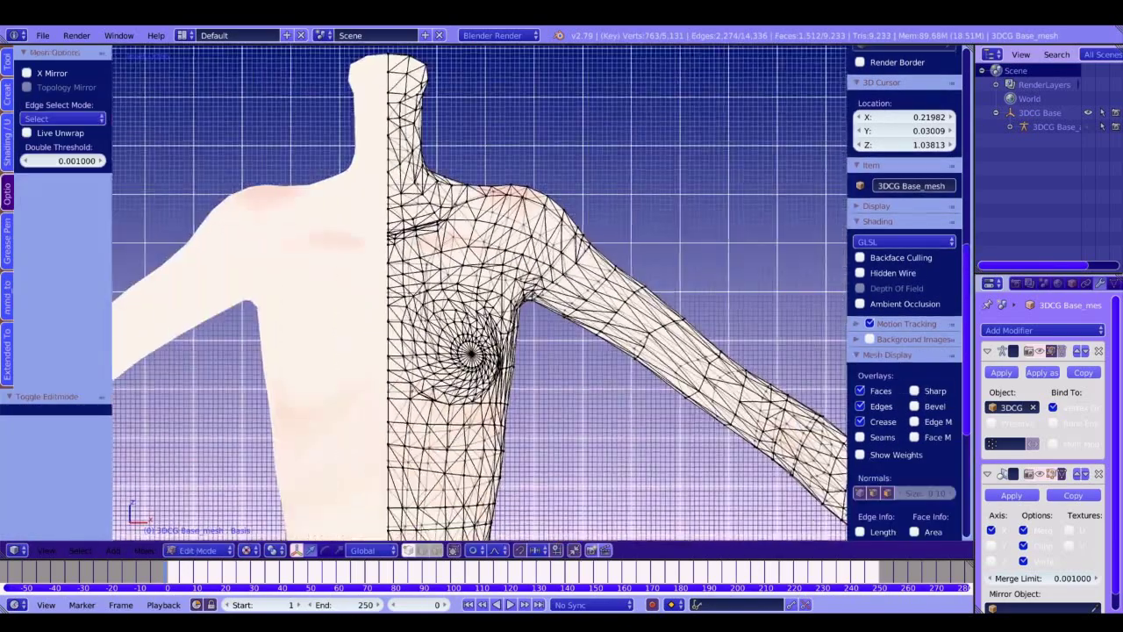
pyautogui.scroll(-4, 479, 292)
pyautogui.rightClick(514, 243)
pyautogui.moveTo(563, 243); pyautogui.dragTo(570, 243)
pyautogui.scroll(1, 571, 244)
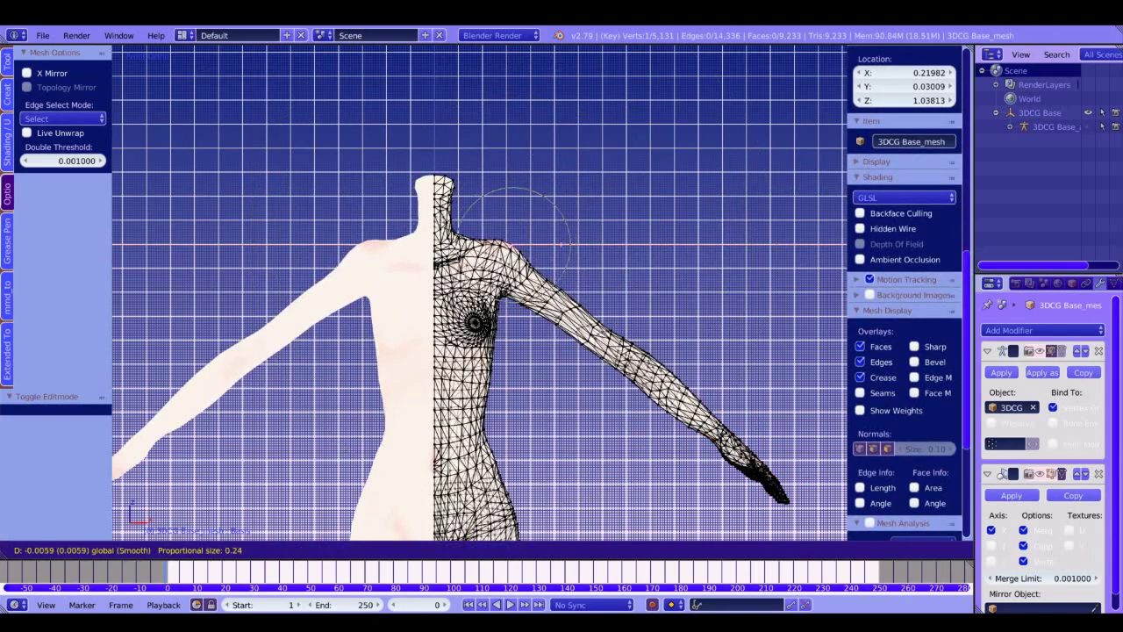
pyautogui.press('Return')
pyautogui.moveTo(520, 197); pyautogui.dragTo(519, 204)
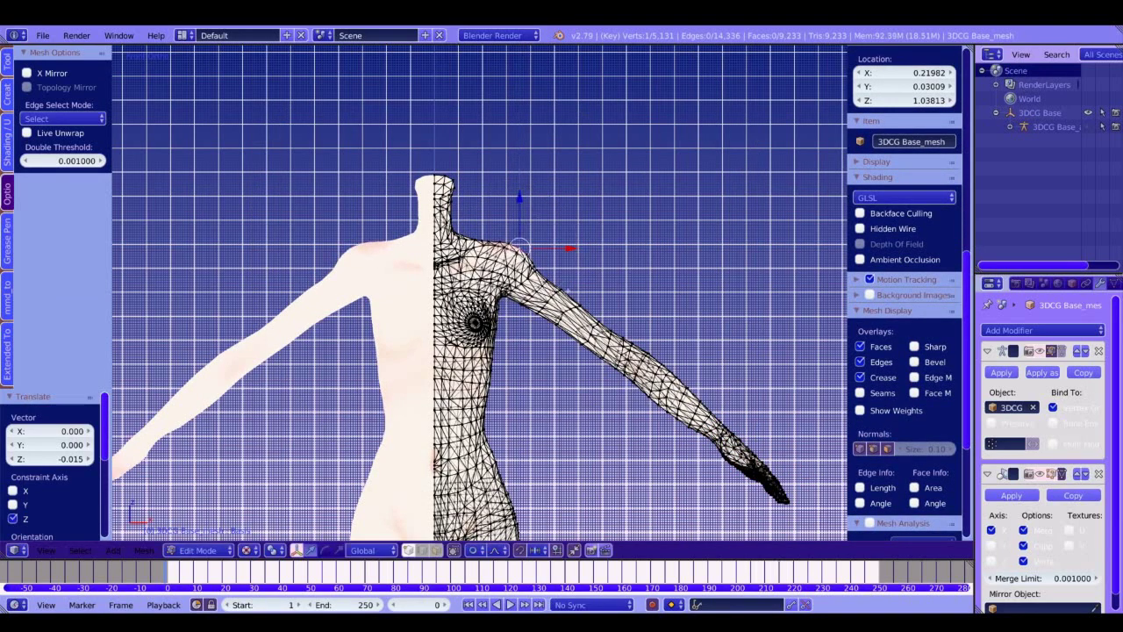
# Step: Select vertices on the forearm and raise them 0.012 along Z, finishing with a shift of -0.004 along X
pyautogui.rightClick(576, 306)
pyautogui.rightClick(610, 331)
pyautogui.rightClick(676, 419)
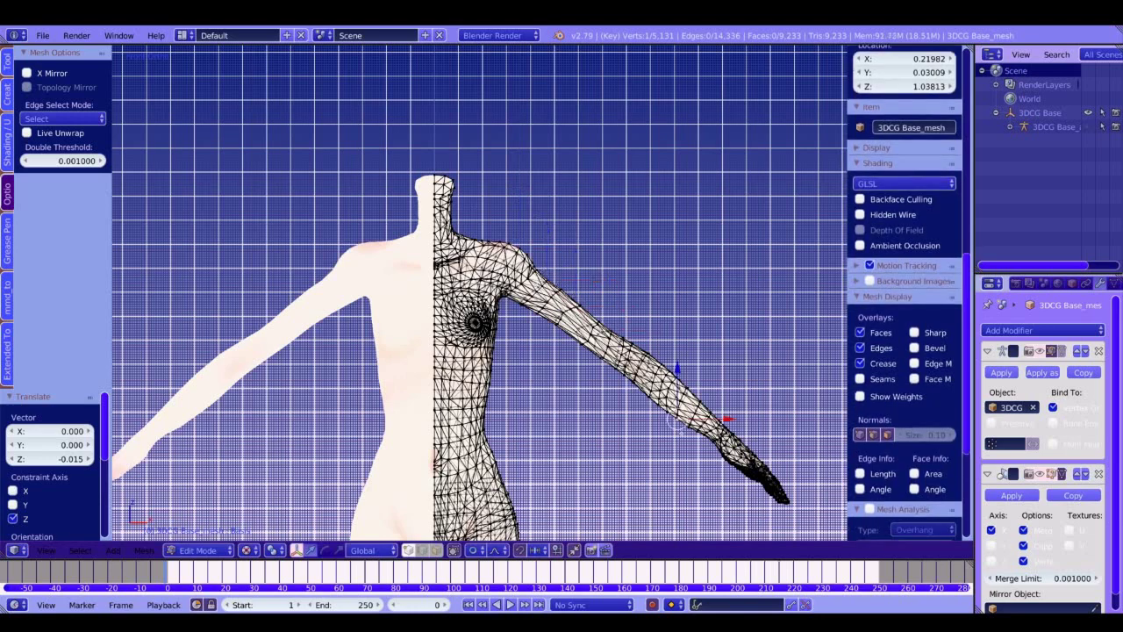
pyautogui.keyDown('ctrl'); pyautogui.rightClick(689, 428); pyautogui.keyUp('ctrl')
pyautogui.moveTo(682, 377); pyautogui.dragTo(683, 329)
pyautogui.rightClick(693, 393)
pyautogui.keyDown('ctrl'); pyautogui.rightClick(674, 378); pyautogui.keyUp('ctrl')
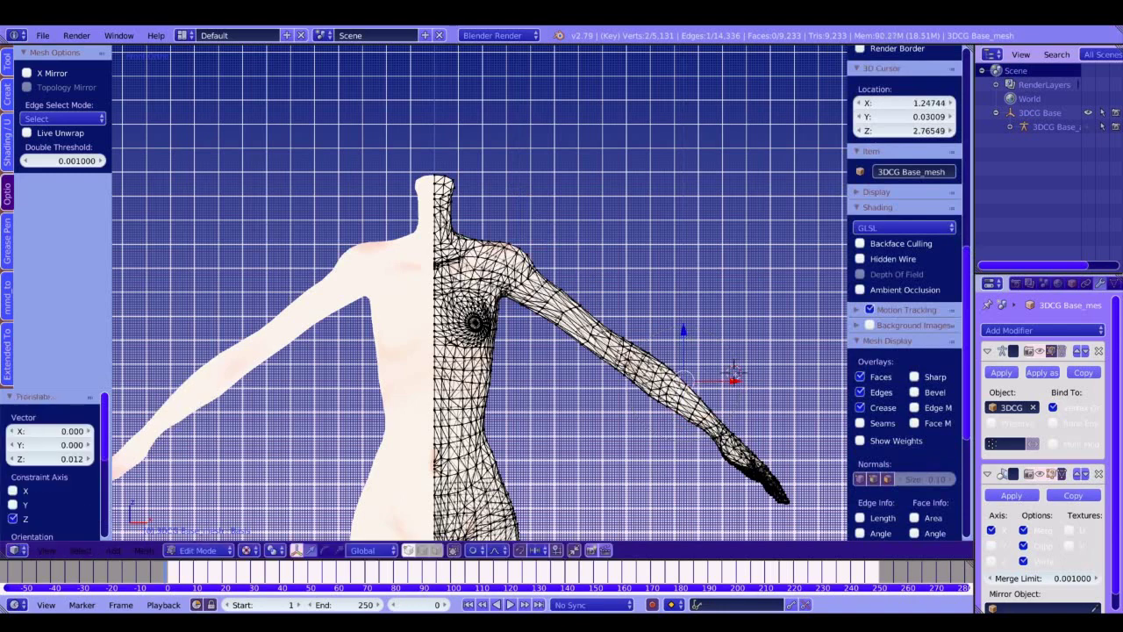
pyautogui.moveTo(730, 379); pyautogui.dragTo(727, 379)
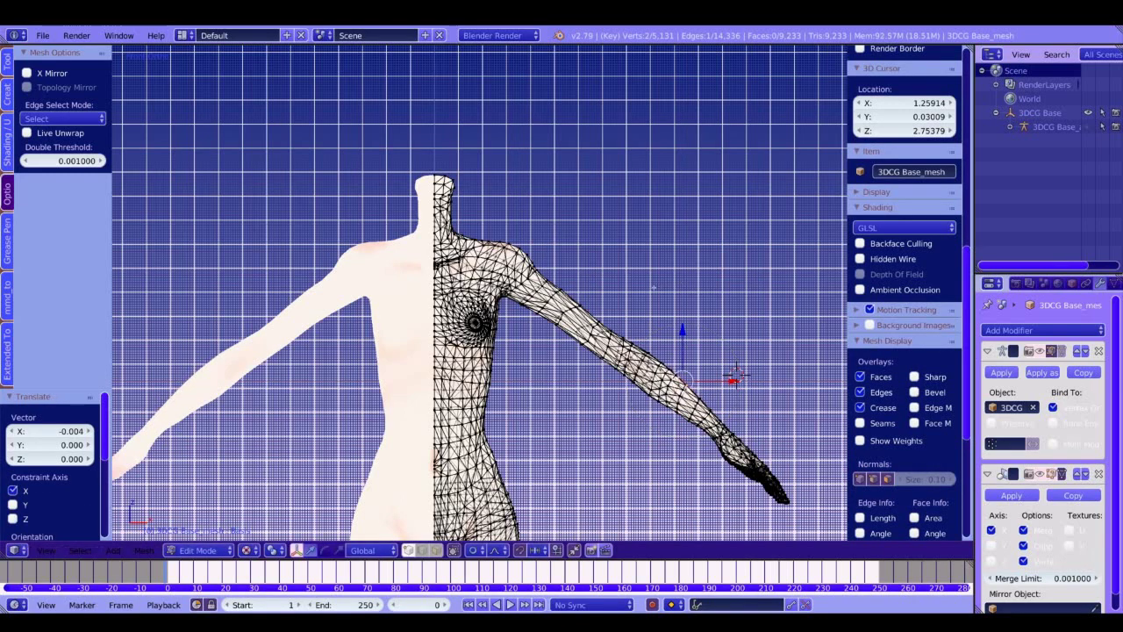
# Step: Return to Object Mode, unhide and select the armature, and put it in Pose Mode
pyautogui.keyDown('shift'); pyautogui.rightClick(622, 342); pyautogui.keyUp('shift')
pyautogui.press('Tab')
pyautogui.keyDown('shift'); pyautogui.moveTo(610, 331); pyautogui.dragTo(608, 289, button='middle'); pyautogui.keyUp('shift')
pyautogui.click(1089, 127)
pyautogui.rightClick(485, 380)
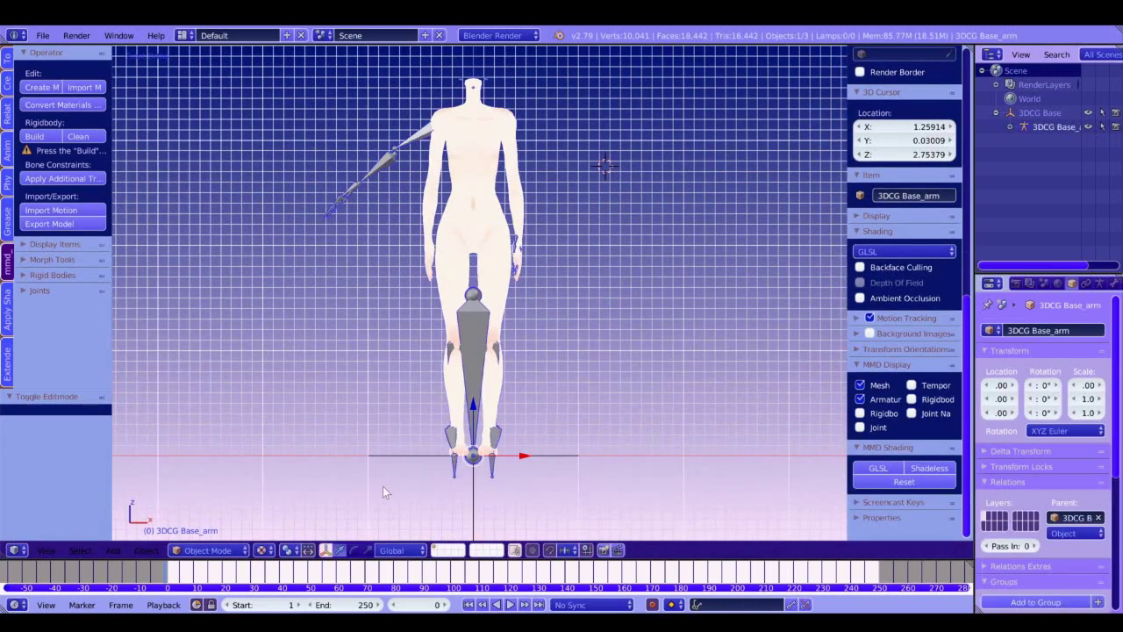
pyautogui.press('Tab')
pyautogui.click(214, 550)
pyautogui.click(220, 534)
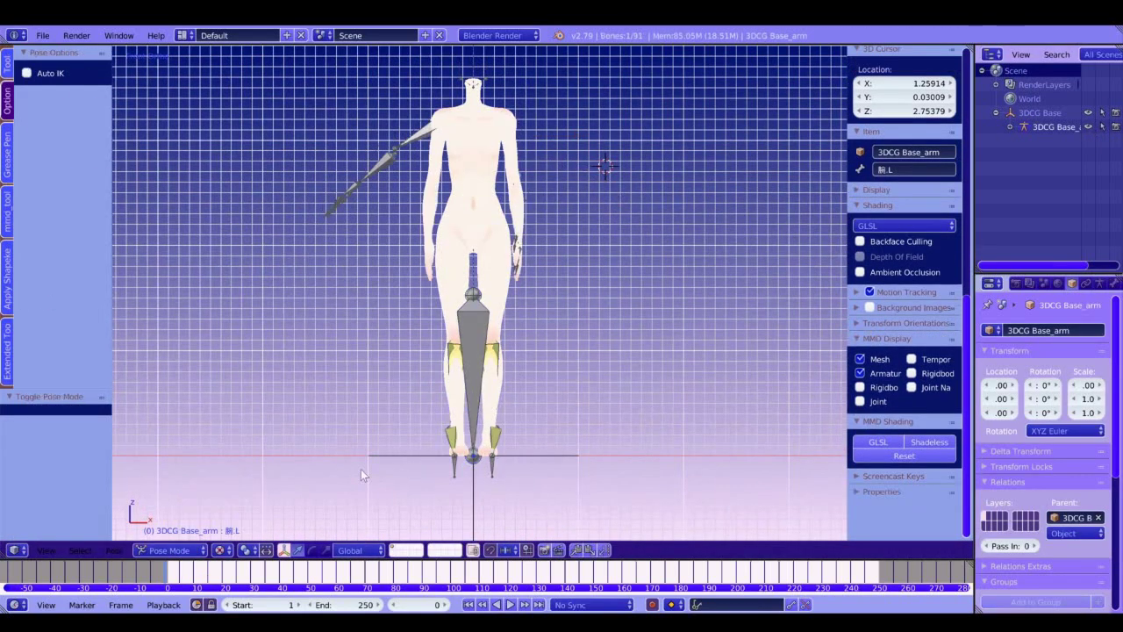
# Step: Clear the lowered arm bone's rotation, and hide the armature again in Object Mode
pyautogui.hotkey('alt', 'r')
pyautogui.click(171, 550)
pyautogui.click(195, 504)
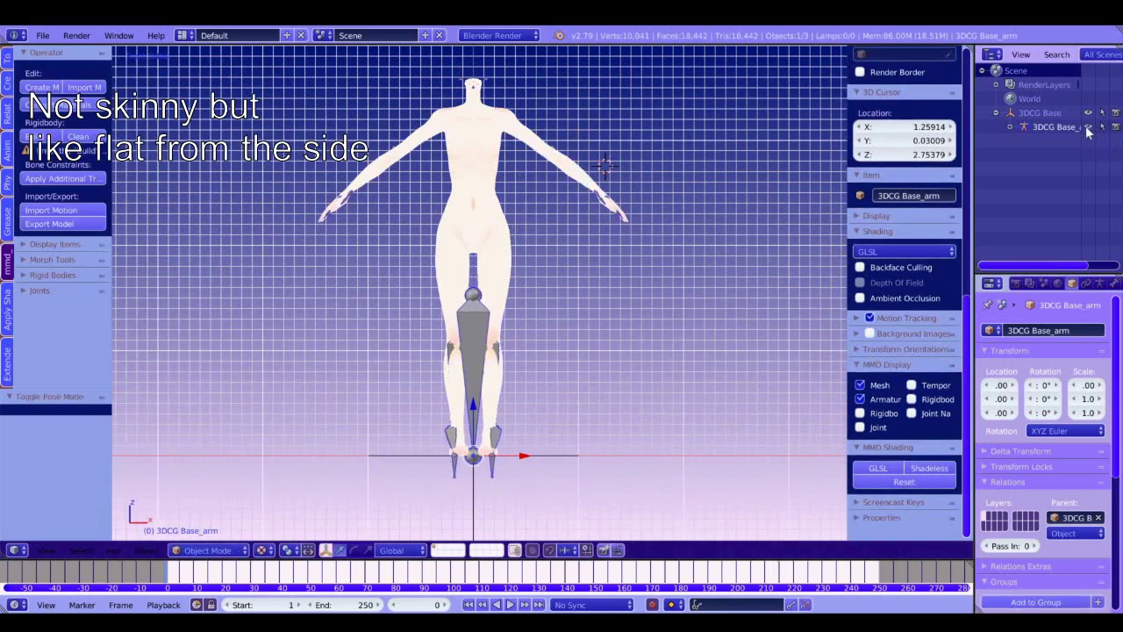
pyautogui.click(1089, 126)
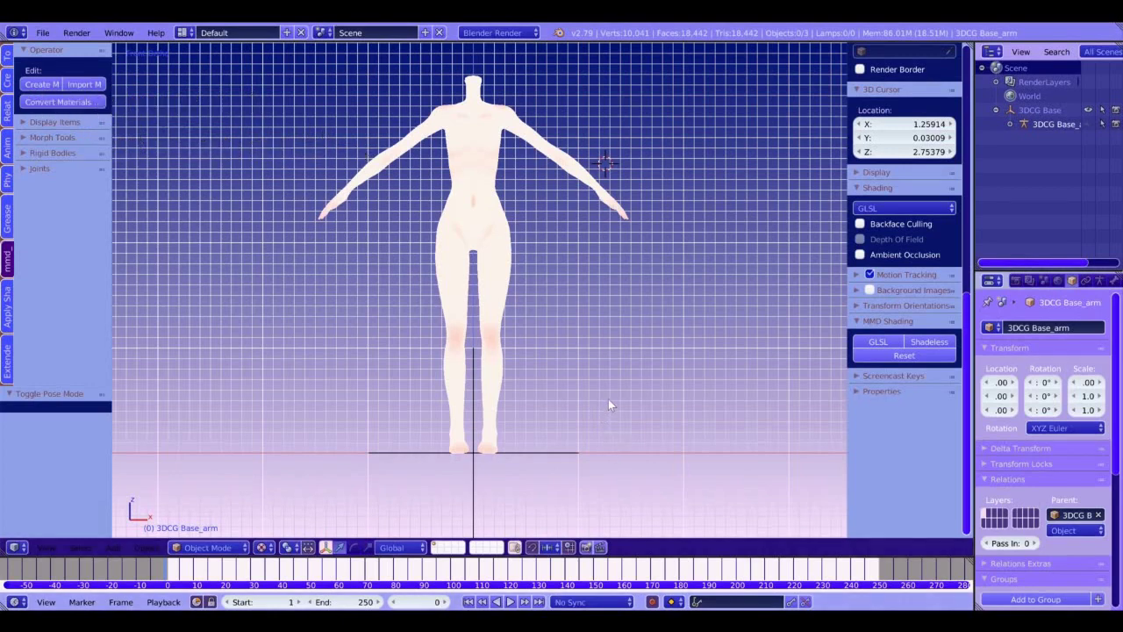
# Step: Select the body mesh and enter Edit Mode
pyautogui.keyDown('shift'); pyautogui.moveTo(600, 358); pyautogui.dragTo(605, 426, button='middle'); pyautogui.keyUp('shift')
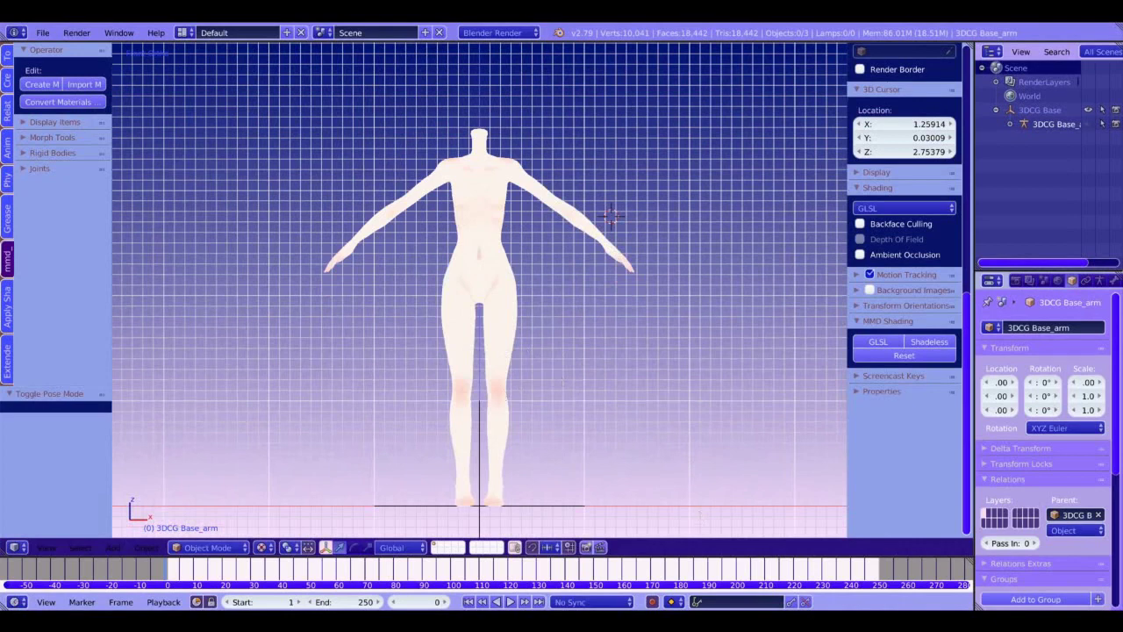
pyautogui.click(505, 347)
pyautogui.rightClick(505, 347)
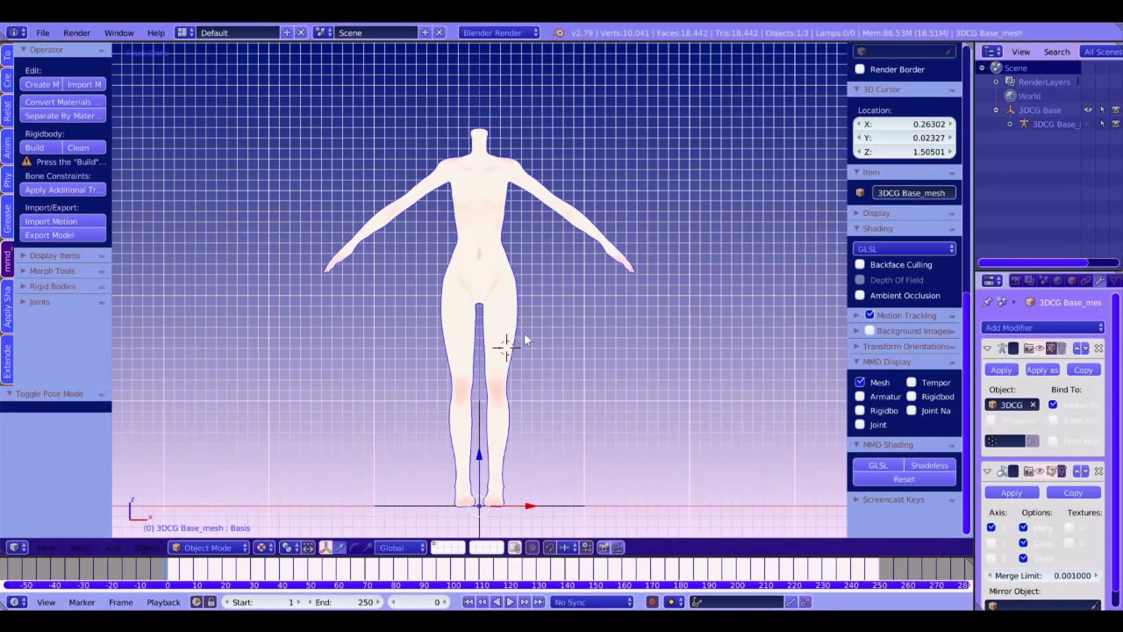
pyautogui.press('Tab')
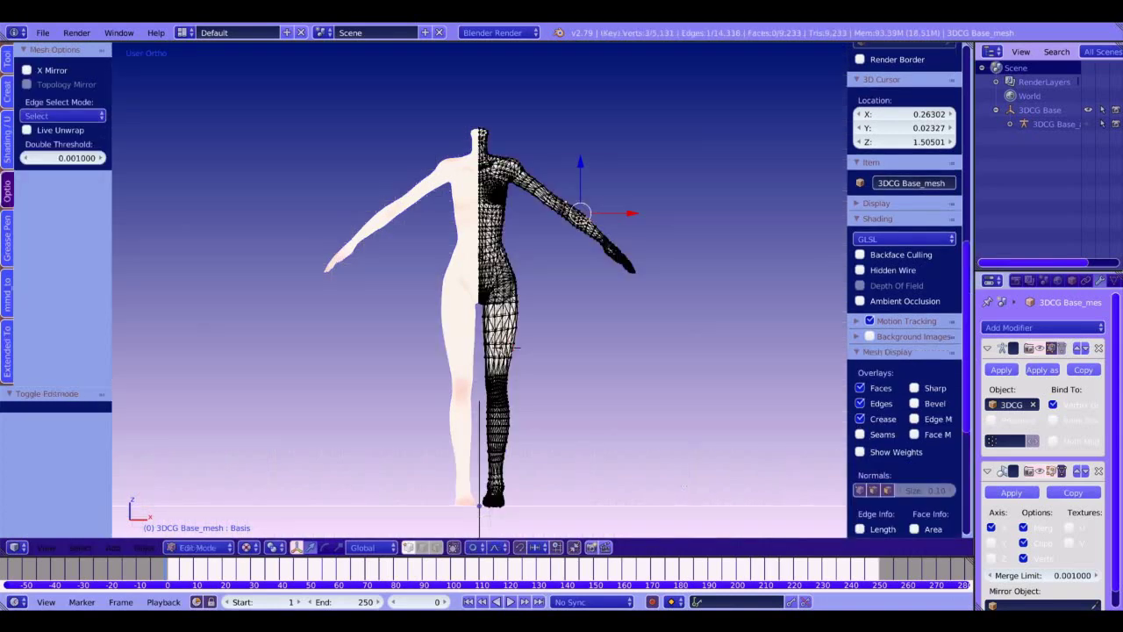
# Step: Select the whole linked foot in side view and move it -0.027 along Y at proportional size about 1.61
pyautogui.press('KP_3')
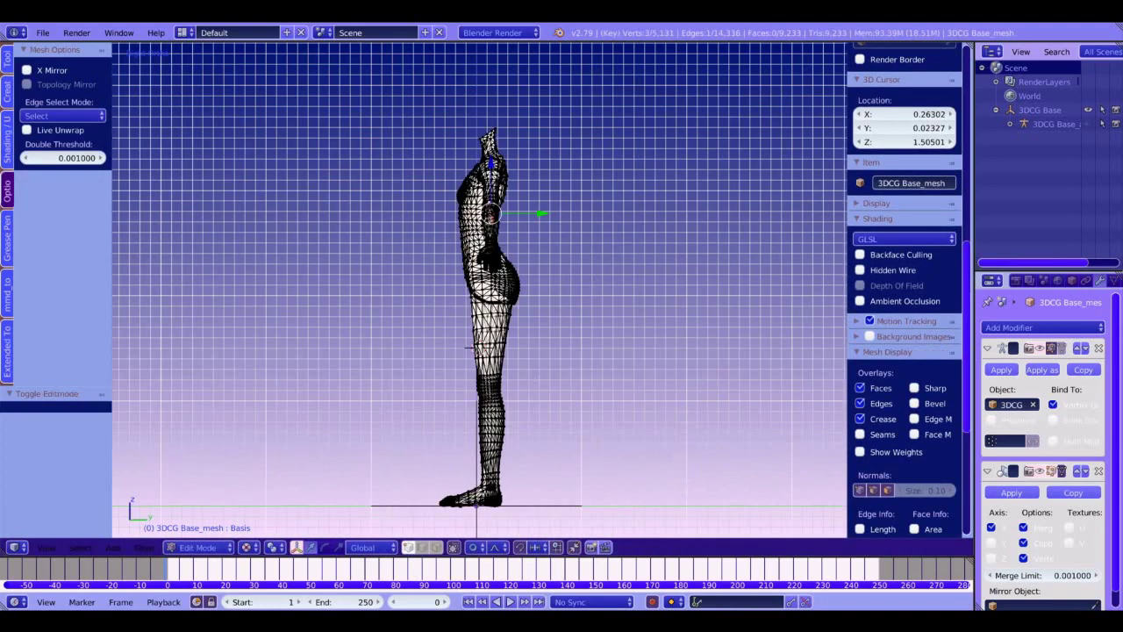
pyautogui.scroll(-2, 904, 307)
pyautogui.rightClick(492, 506)
pyautogui.hotkey('ctrl', 'l')
pyautogui.scroll(2, 904, 307)
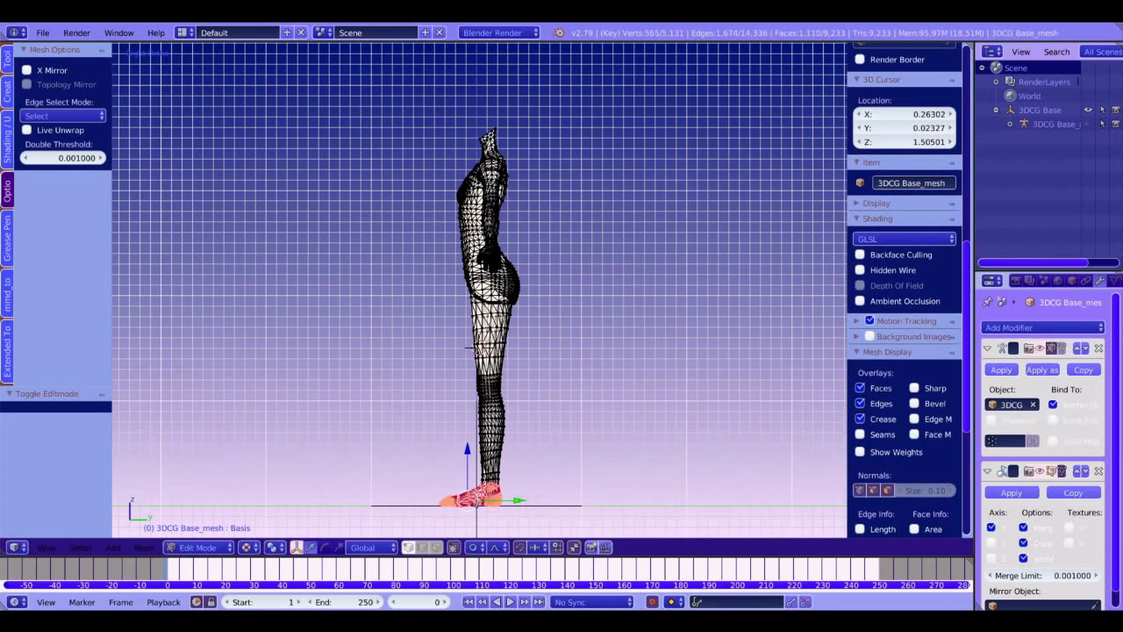
pyautogui.moveTo(519, 500); pyautogui.dragTo(517, 500)
pyautogui.scroll(-19, 474, 500)
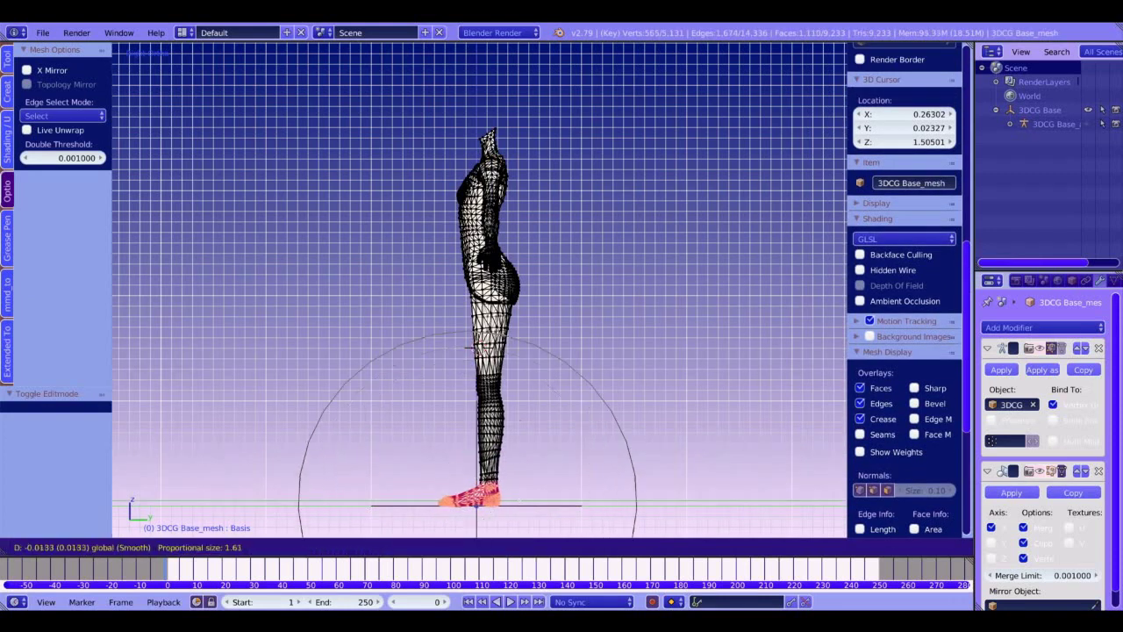
pyautogui.press('Return')
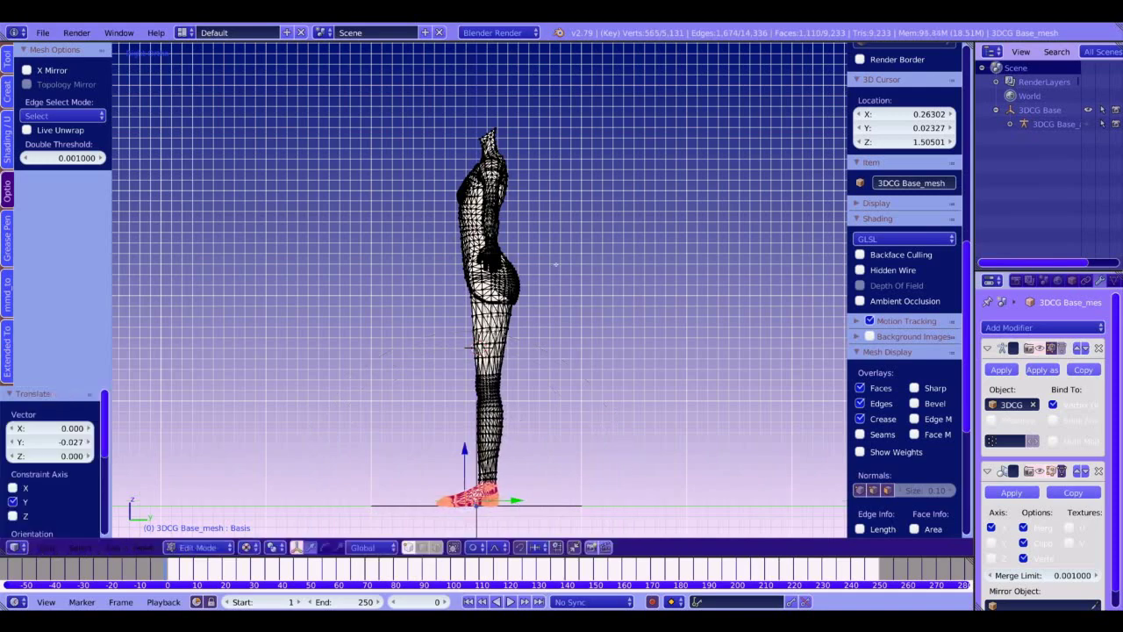
# Step: Lasso-select the hip and buttock vertices in front view, adding a missed vertex at the hip
pyautogui.press('KP_1')
pyautogui.rightClick(482, 301)
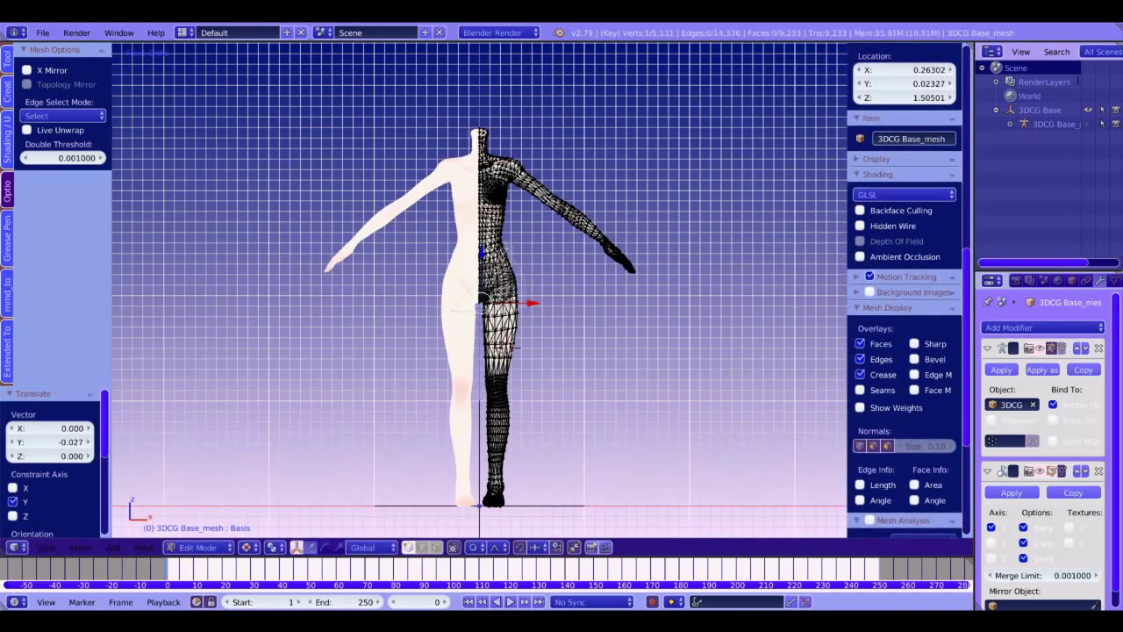
pyautogui.keyDown('ctrl'); pyautogui.moveTo(516, 348); pyautogui.dragTo(492, 324); pyautogui.keyUp('ctrl')
pyautogui.press('KP_3')
pyautogui.keyDown('shift'); pyautogui.moveTo(491, 263); pyautogui.dragTo(390, 290, button='middle'); pyautogui.keyUp('shift')
pyautogui.scroll(7, 480, 290)
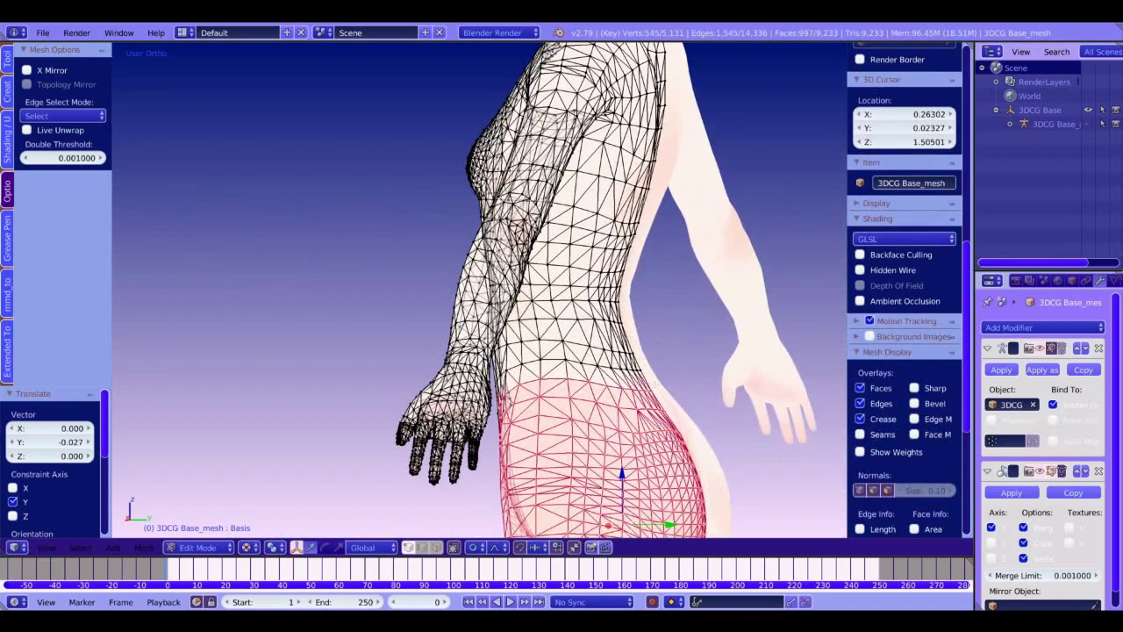
pyautogui.press('KP_1')
pyautogui.keyDown('shift'); pyautogui.rightClick(518, 413); pyautogui.keyUp('shift')
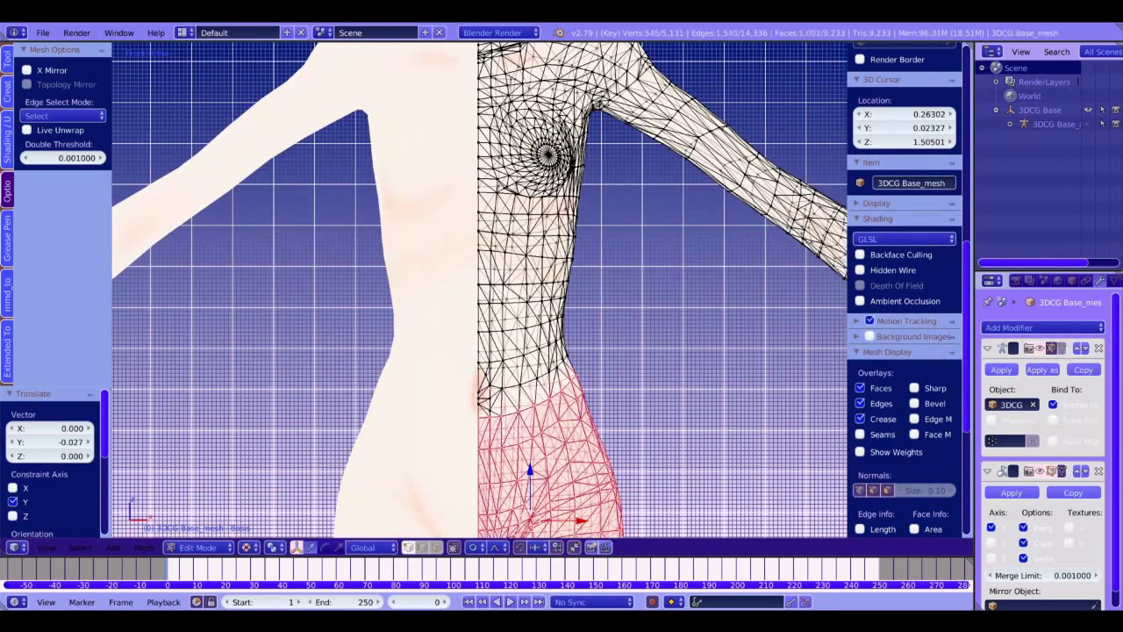
pyautogui.press('KP_3')
pyautogui.scroll(-4, 479, 289)
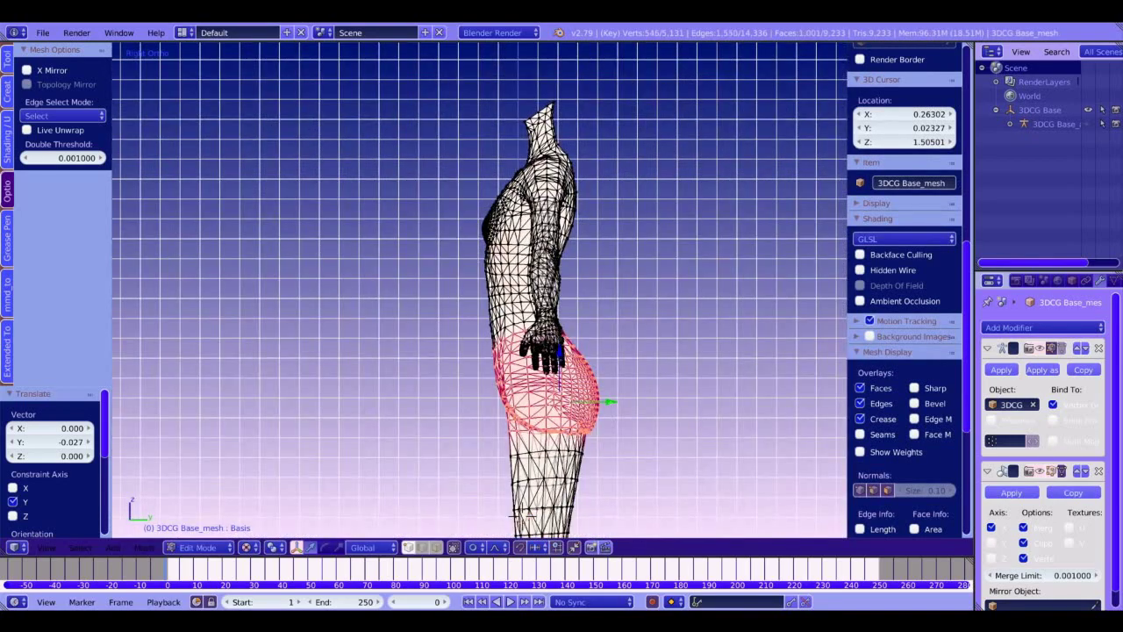
# Step: Move the selected hip region -0.032 along Y with proportional editing
pyautogui.moveTo(611, 405); pyautogui.dragTo(605, 408)
pyautogui.scroll(11, 605, 408)
pyautogui.scroll(-5, 605, 408)
pyautogui.keyDown('shift'); pyautogui.moveTo(605, 408); pyautogui.dragTo(603, 342, button='middle'); pyautogui.keyUp('shift')
pyautogui.scroll(4, 603, 342)
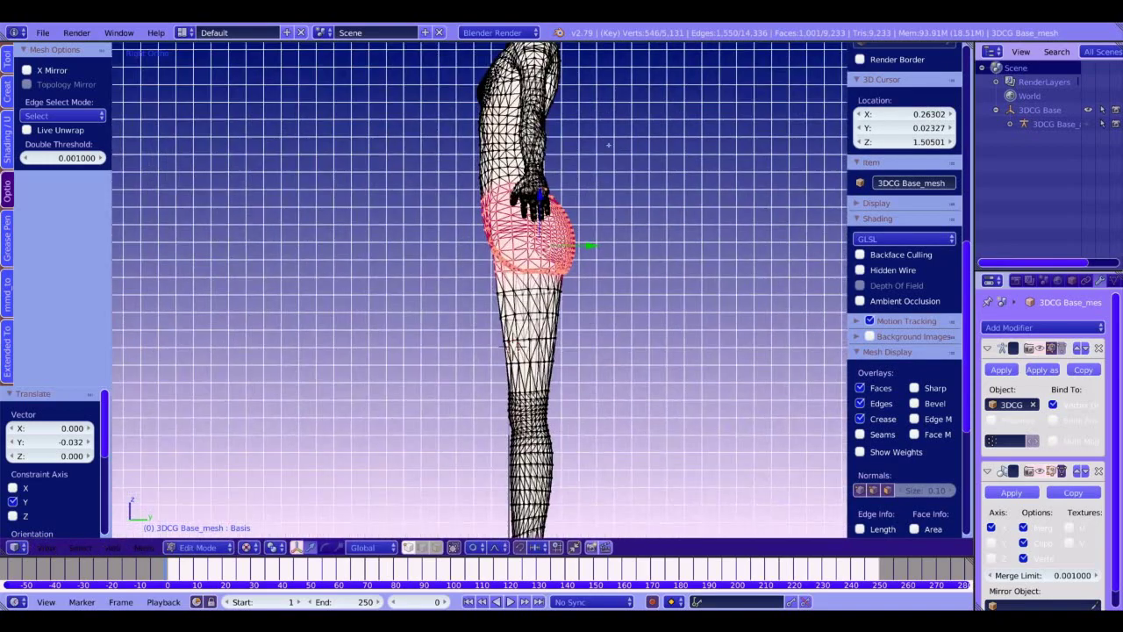
# Step: Move a rear buttock vertex -0.060 and a front thigh vertex -0.032 along Y with proportional editing
pyautogui.rightClick(579, 261)
pyautogui.rightClick(588, 255)
pyautogui.moveTo(629, 262); pyautogui.dragTo(618, 262)
pyautogui.rightClick(502, 316)
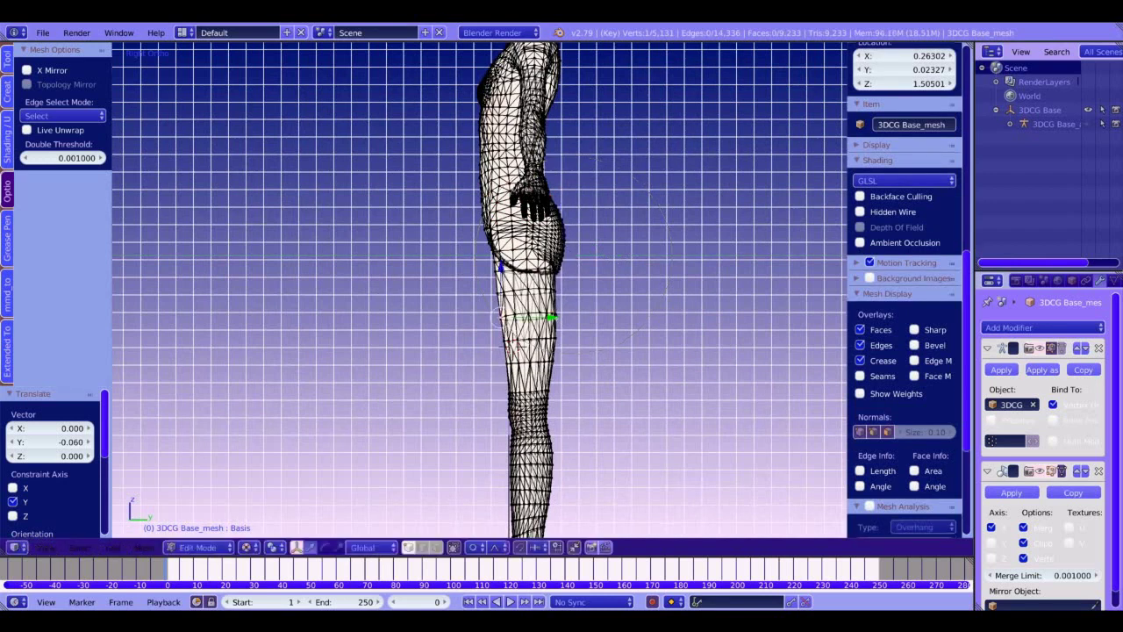
pyautogui.moveTo(552, 317); pyautogui.dragTo(547, 318)
# Step: Push the front of the abdomen backward along Y at two vertices, moving the one nearer the chest by 0.020
pyautogui.rightClick(481, 164)
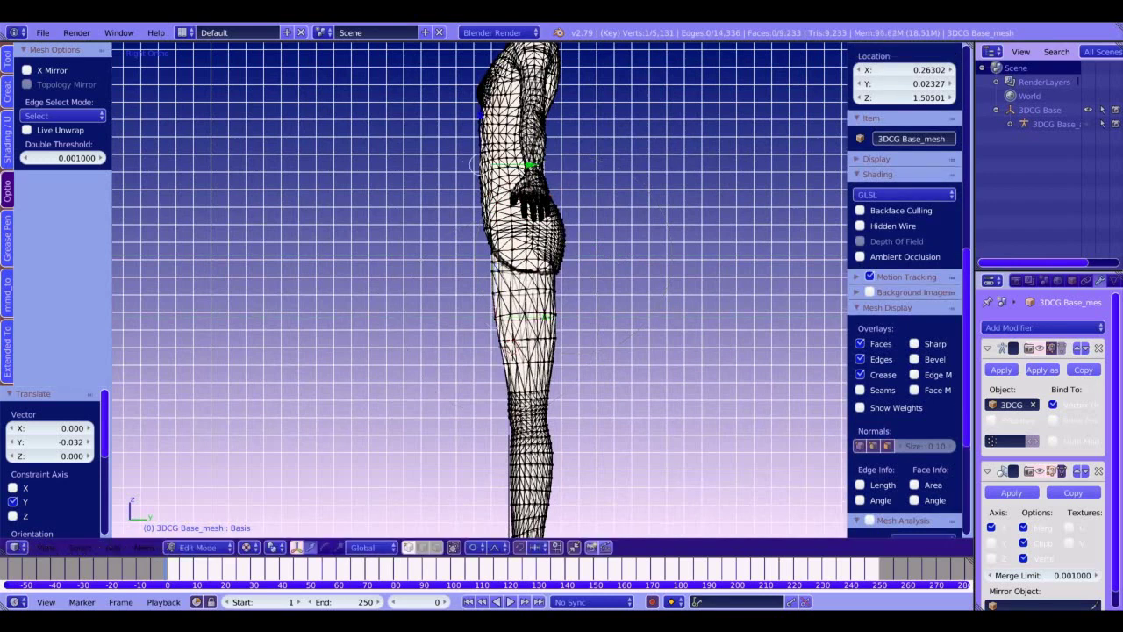
pyautogui.moveTo(530, 164); pyautogui.dragTo(535, 164)
pyautogui.rightClick(484, 114)
pyautogui.moveTo(533, 114); pyautogui.dragTo(537, 115)
pyautogui.scroll(-4, 541, 204)
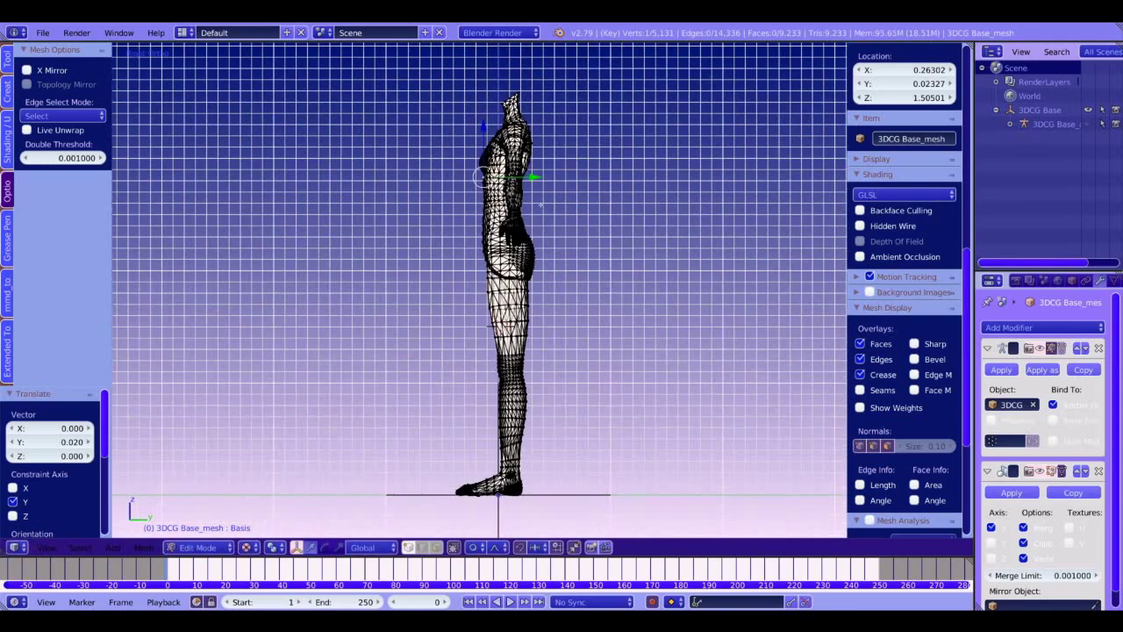
# Step: Lasso-select the upper neck vertices in side view and move them -0.008 along Y
pyautogui.scroll(1, 540, 205)
pyautogui.press('a')
pyautogui.rightClick(512, 95)
pyautogui.keyDown('shift'); pyautogui.moveTo(511, 95); pyautogui.dragTo(490, 173, button='middle'); pyautogui.keyUp('shift')
pyautogui.keyDown('shift'); pyautogui.moveTo(482, 294); pyautogui.dragTo(486, 317, button='middle'); pyautogui.keyUp('shift')
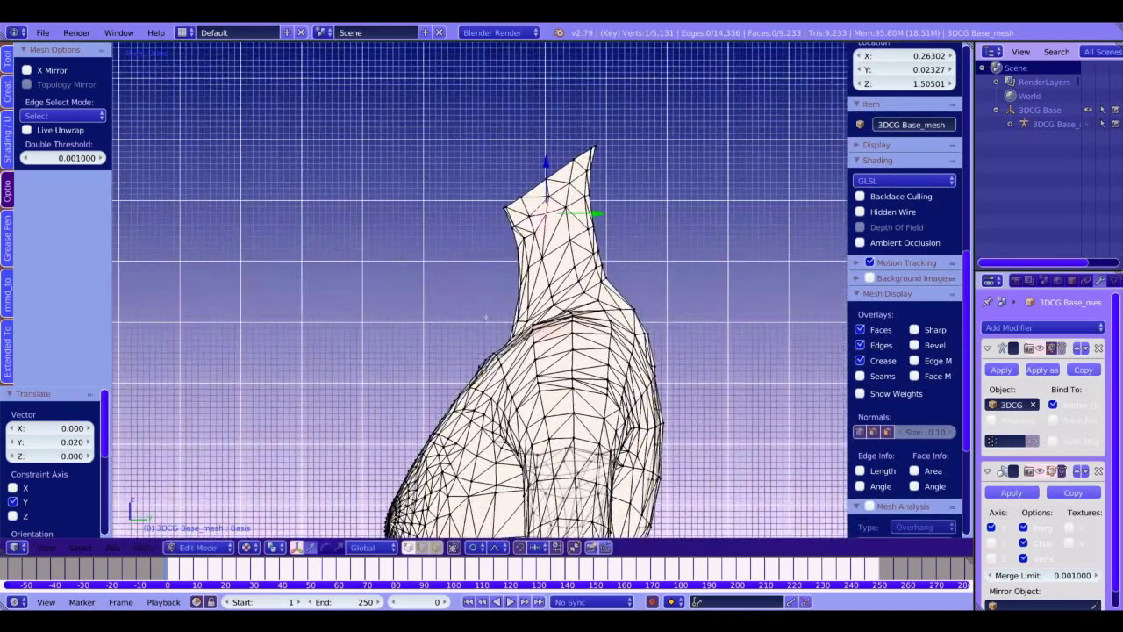
pyautogui.rightClick(503, 209)
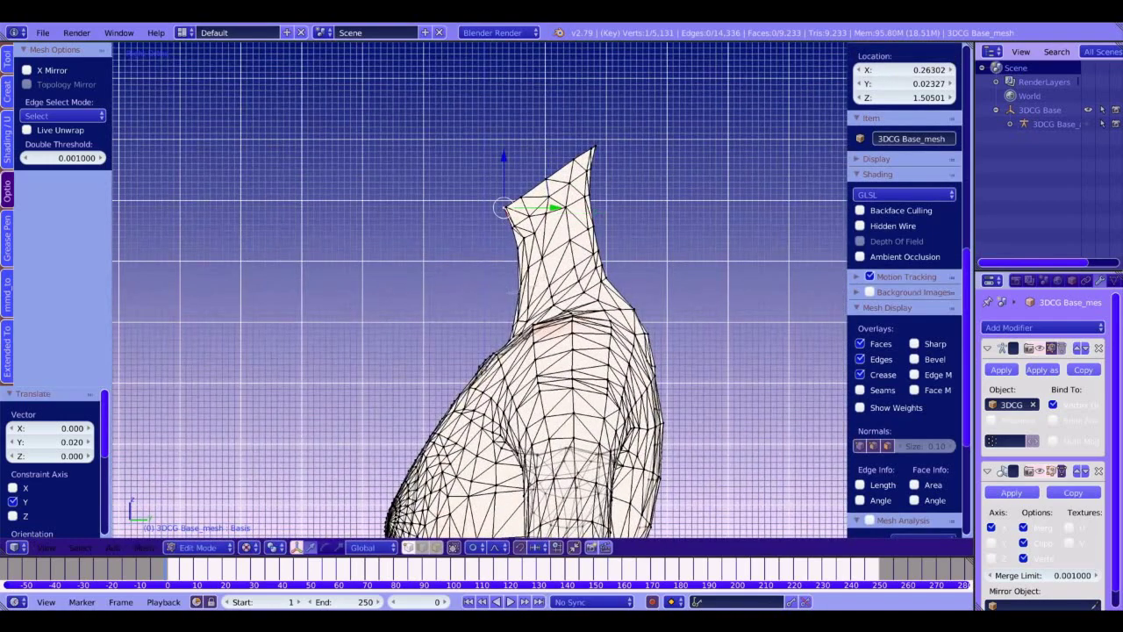
pyautogui.moveTo(512, 292)
pyautogui.keyDown('ctrl'); pyautogui.mouseDown()
pyautogui.moveTo(600, 242)
pyautogui.moveTo(495, 185)
pyautogui.moveTo(497, 211)
pyautogui.mouseUp(); pyautogui.keyUp('ctrl')
pyautogui.moveTo(604, 209); pyautogui.dragTo(610, 210)
pyautogui.scroll(4, 610, 211)
# Step: Compare the whole body's proportions in front and side views
pyautogui.press('KP_1')
pyautogui.scroll(-6, 627, 218)
pyautogui.keyDown('shift'); pyautogui.moveTo(648, 486); pyautogui.dragTo(639, 242, button='middle'); pyautogui.keyUp('shift')
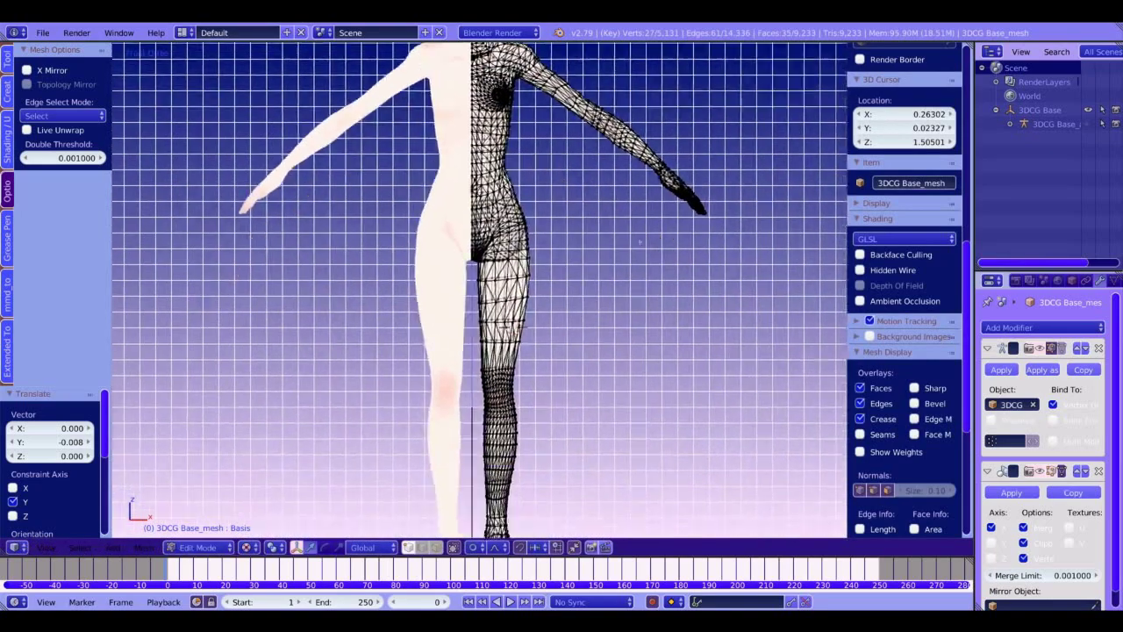
pyautogui.scroll(-3, 640, 242)
pyautogui.press('KP_3')
pyautogui.press('KP_1')
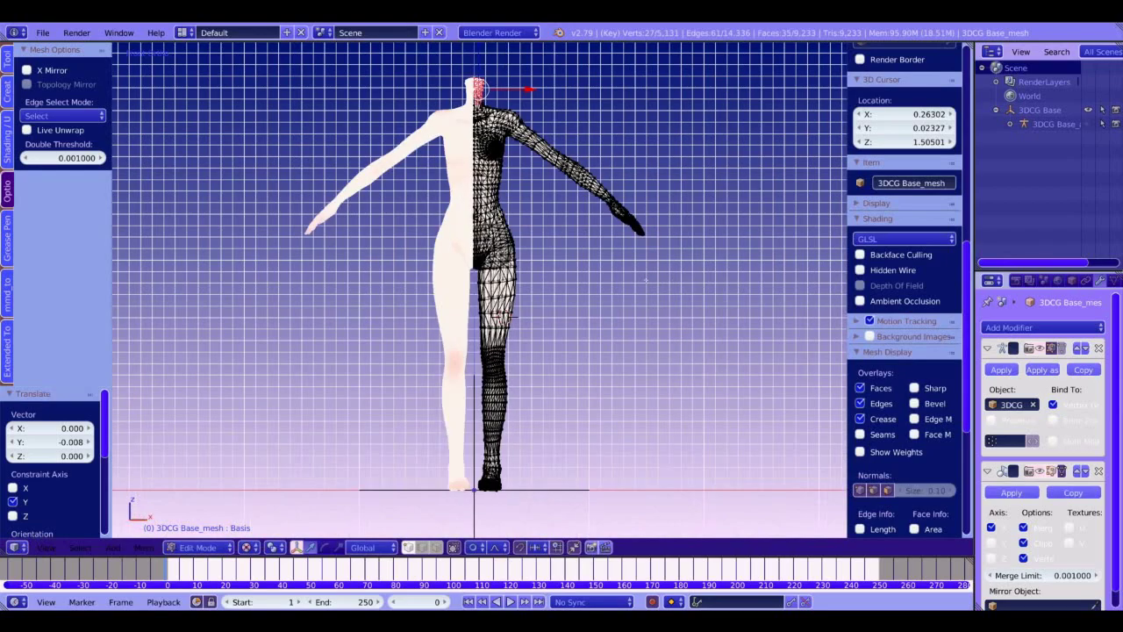
pyautogui.press('KP_3')
pyautogui.scroll(-2, 419, 243)
pyautogui.scroll(3, 420, 334)
pyautogui.keyDown('shift'); pyautogui.moveTo(419, 243); pyautogui.dragTo(502, 413, button='middle'); pyautogui.keyUp('shift')
pyautogui.press('KP_1')
# Step: Lasso-select the arm from shoulder to wrist and scale it by 1.060 along Y at proportional size 0.39
pyautogui.rightClick(545, 254)
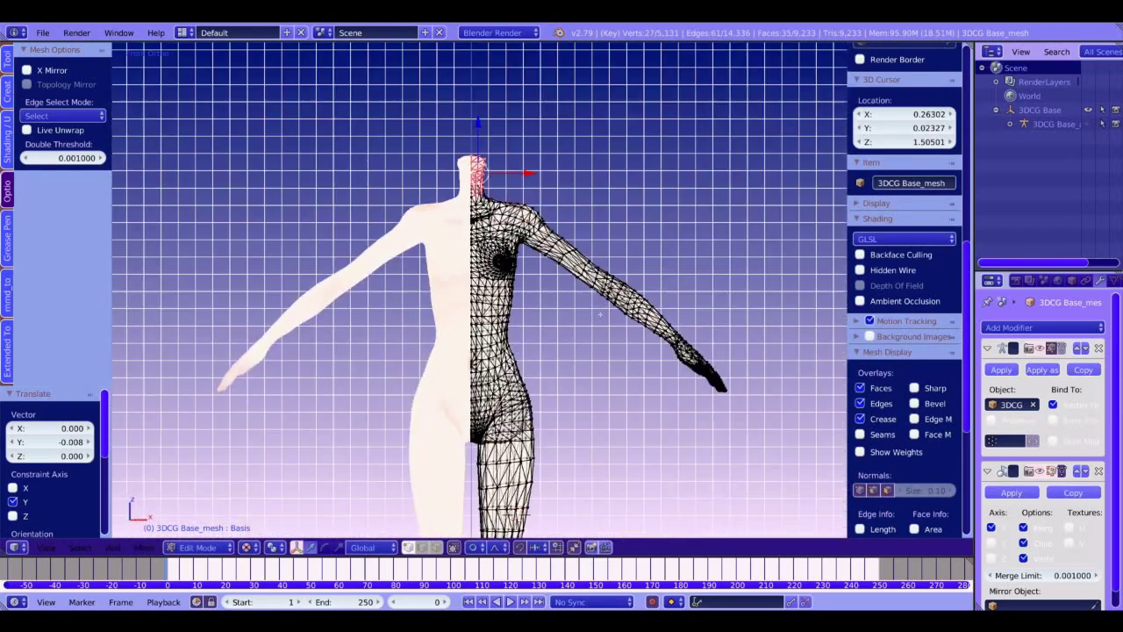
pyautogui.scroll(-2, 904, 290)
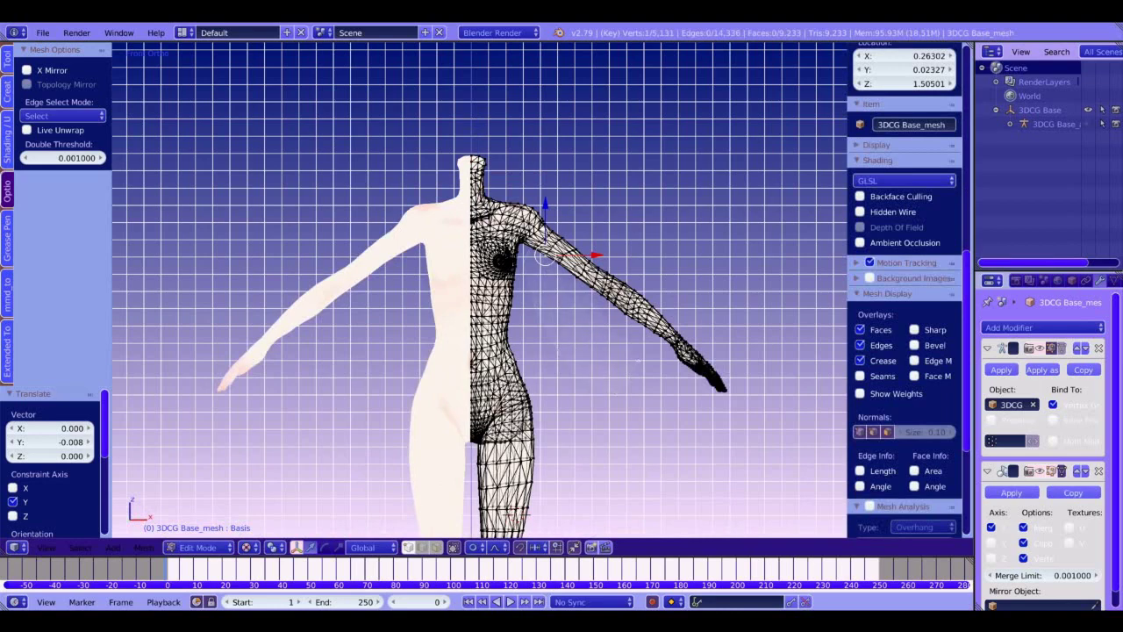
pyautogui.moveTo(535, 253)
pyautogui.keyDown('ctrl'); pyautogui.mouseDown()
pyautogui.moveTo(670, 339)
pyautogui.moveTo(580, 249)
pyautogui.moveTo(537, 235)
pyautogui.mouseUp(); pyautogui.keyUp('ctrl')
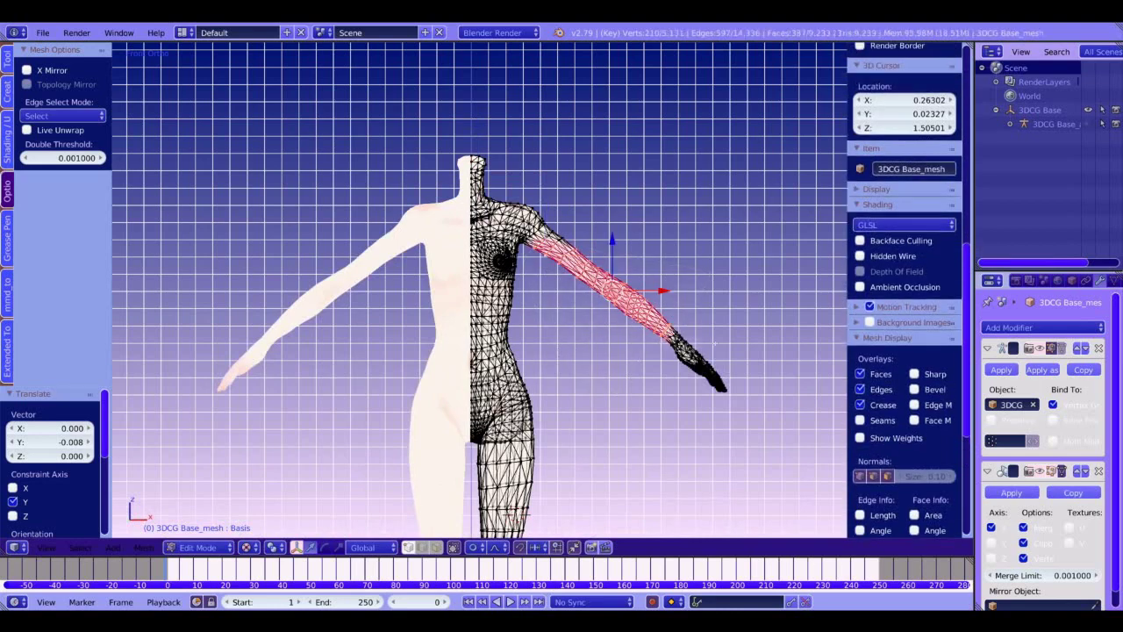
pyautogui.press('KP_3')
pyautogui.press('s')
pyautogui.press('y')
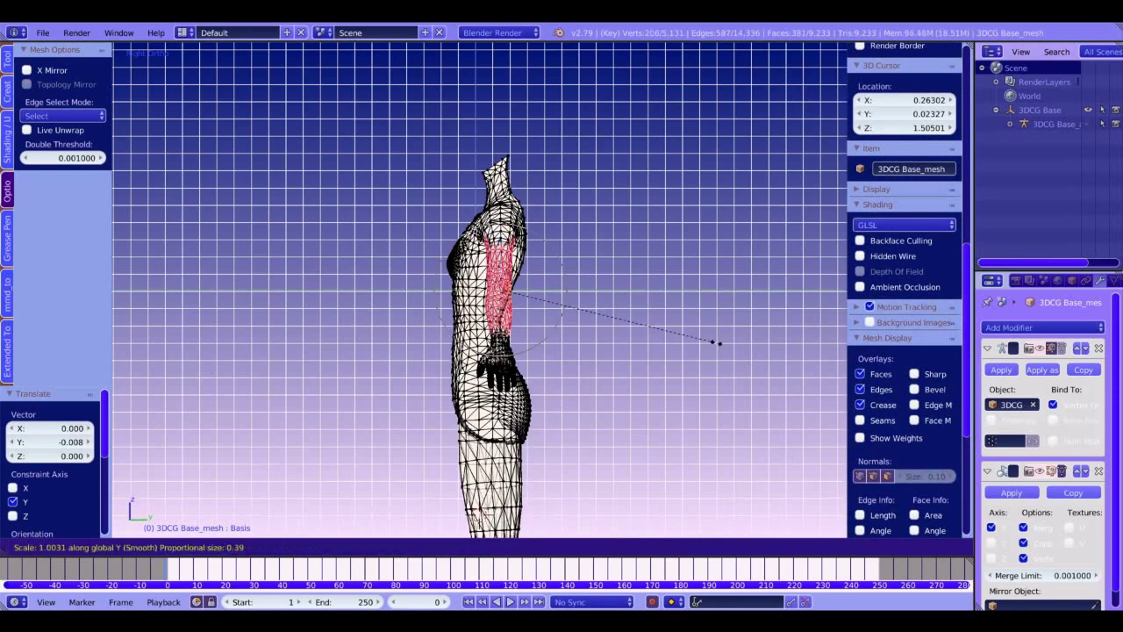
pyautogui.click(712, 335)
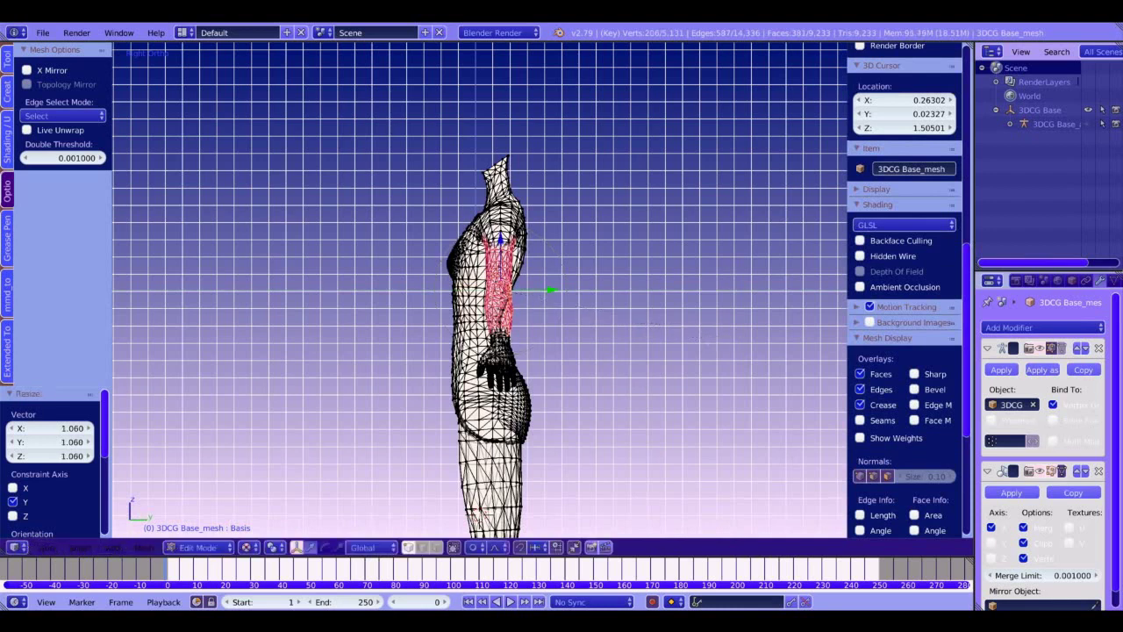
# Step: Move the selected arm section -0.010 along Y and leave Edit Mode in front view
pyautogui.press('g')
pyautogui.press('y')
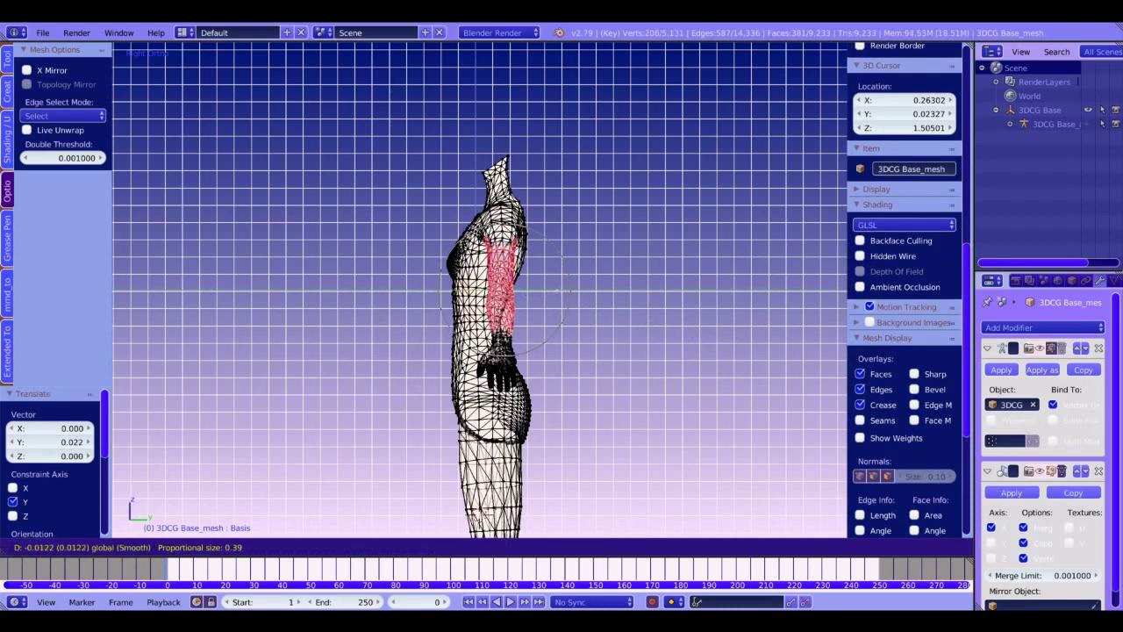
pyautogui.moveTo(553, 290); pyautogui.dragTo(554, 289)
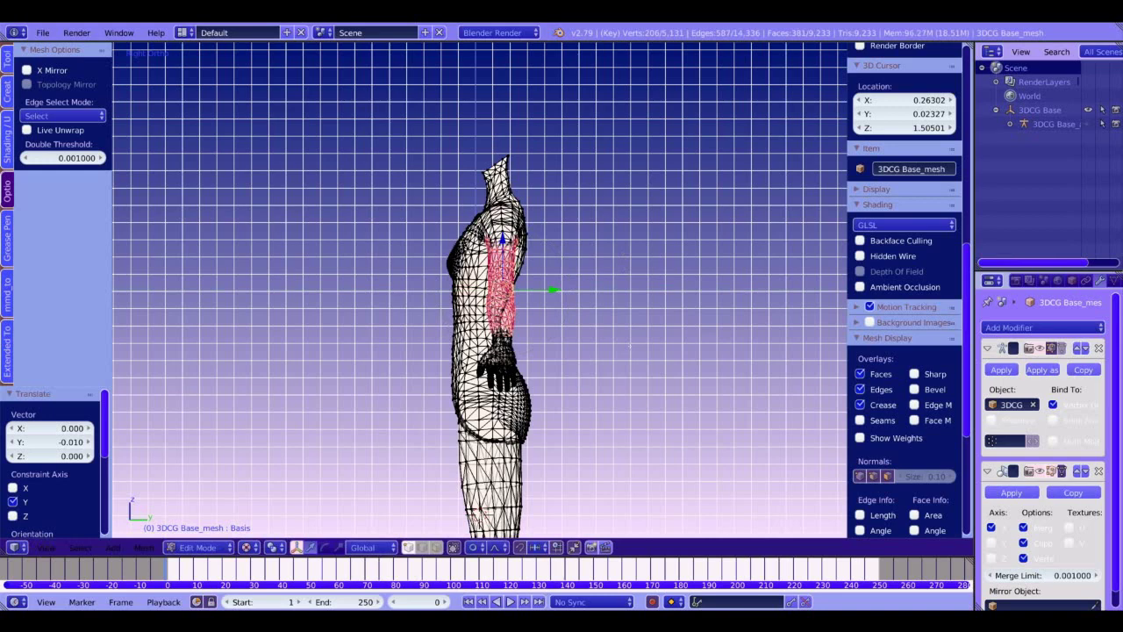
pyautogui.press('Tab')
pyautogui.press('KP_1')
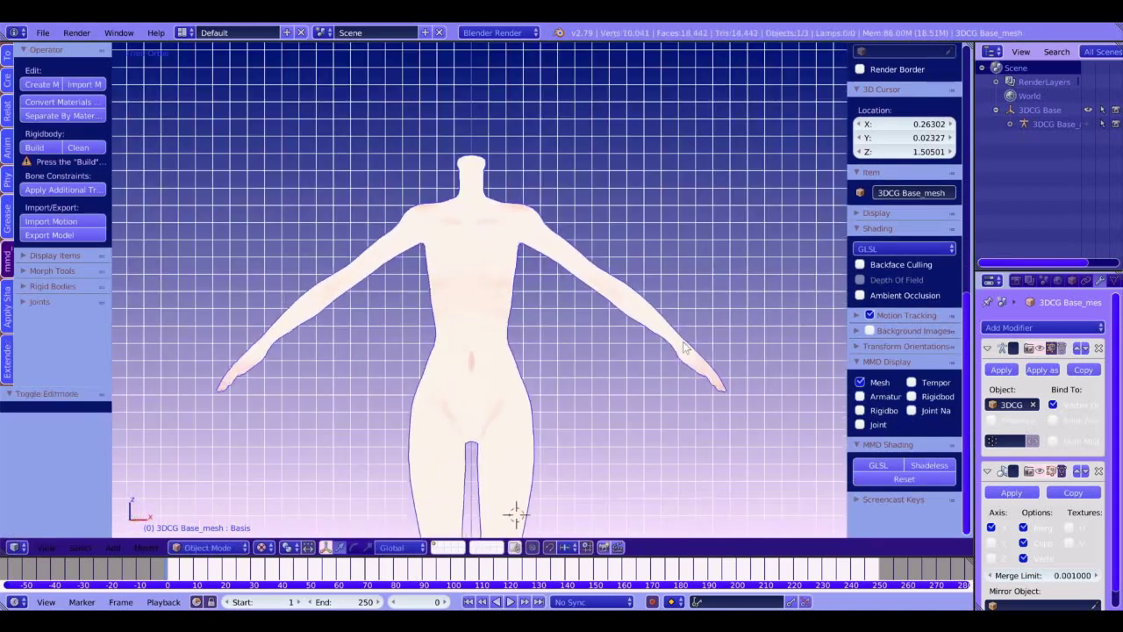
pyautogui.click(929, 465)
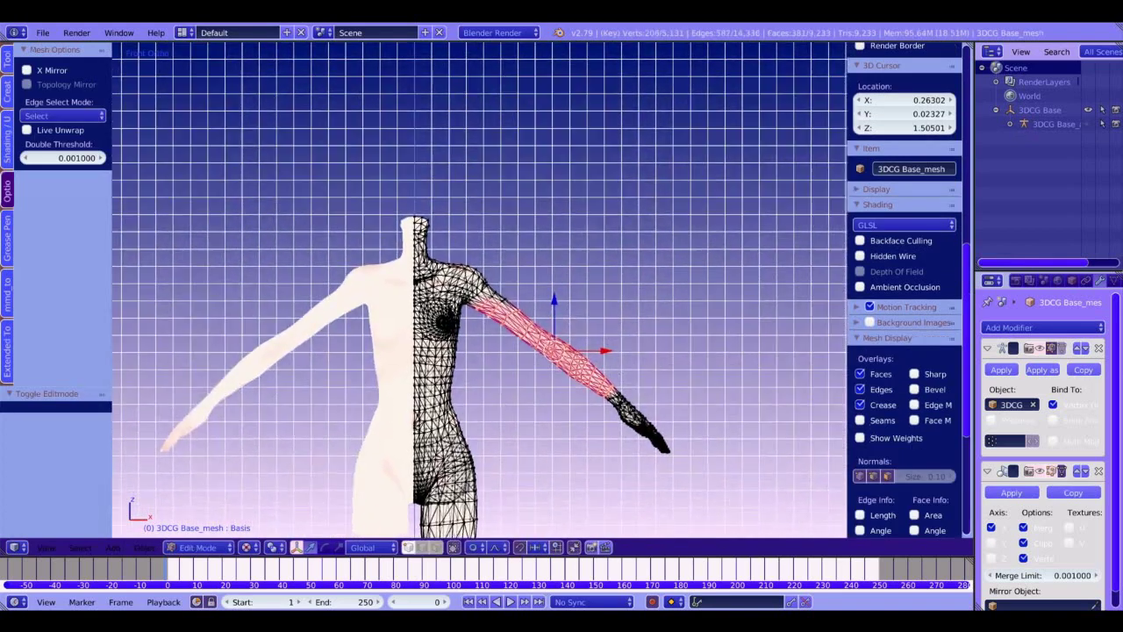
# Step: Nudge a vertex on the upper arm's top edge along X and Z at proportional size 0.39
pyautogui.rightClick(518, 312)
pyautogui.press('g')
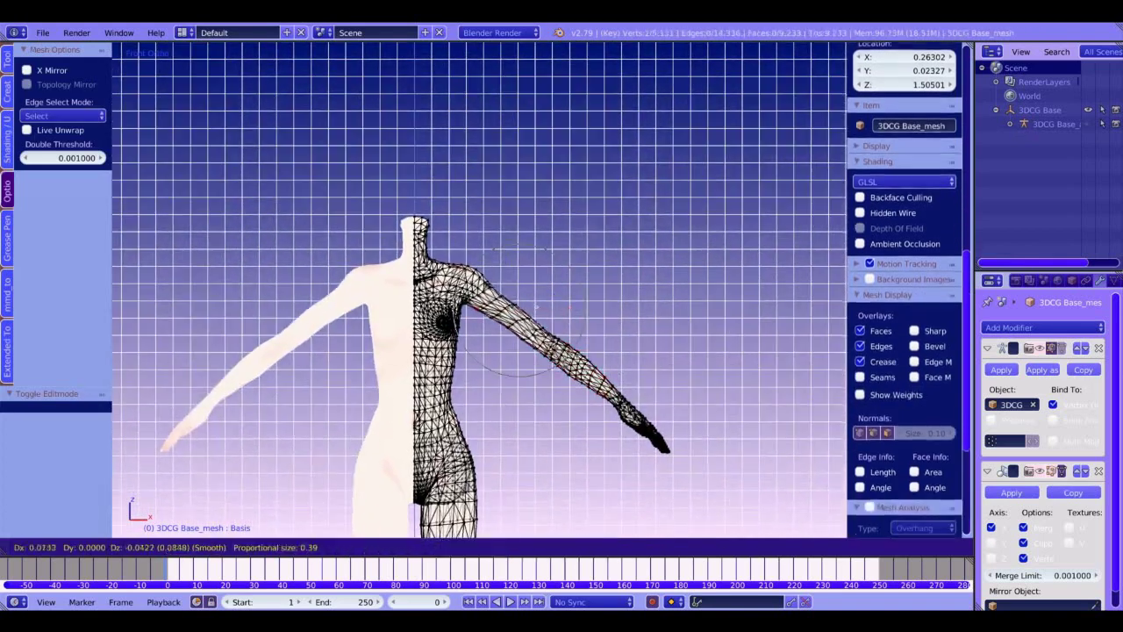
pyautogui.click(520, 310)
pyautogui.moveTo(571, 309); pyautogui.dragTo(573, 310)
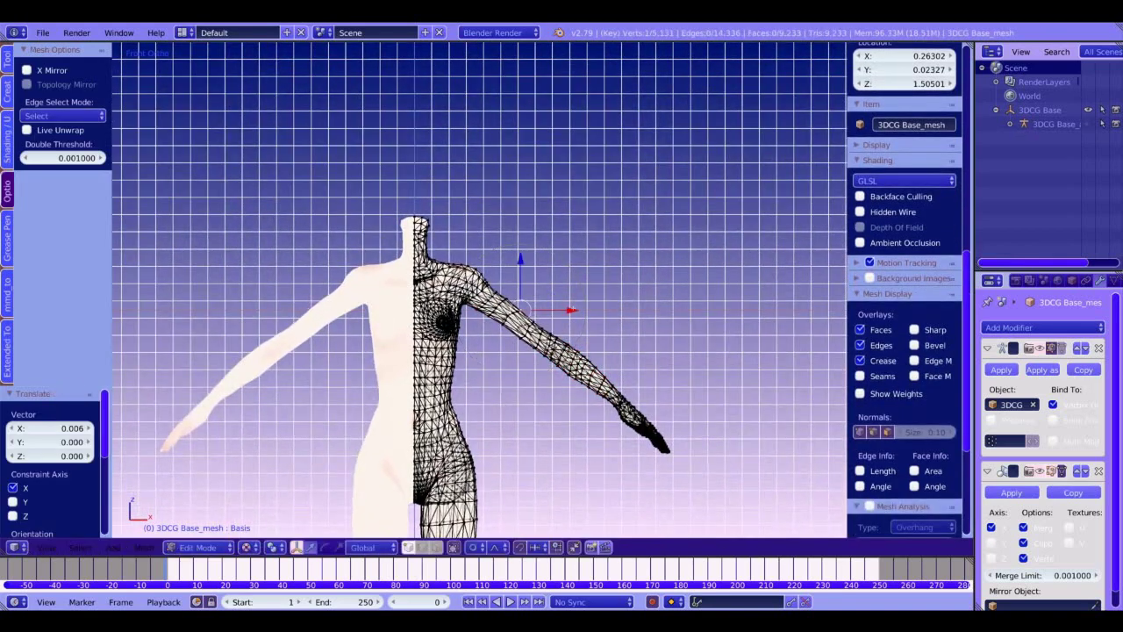
pyautogui.moveTo(520, 260); pyautogui.dragTo(520, 259)
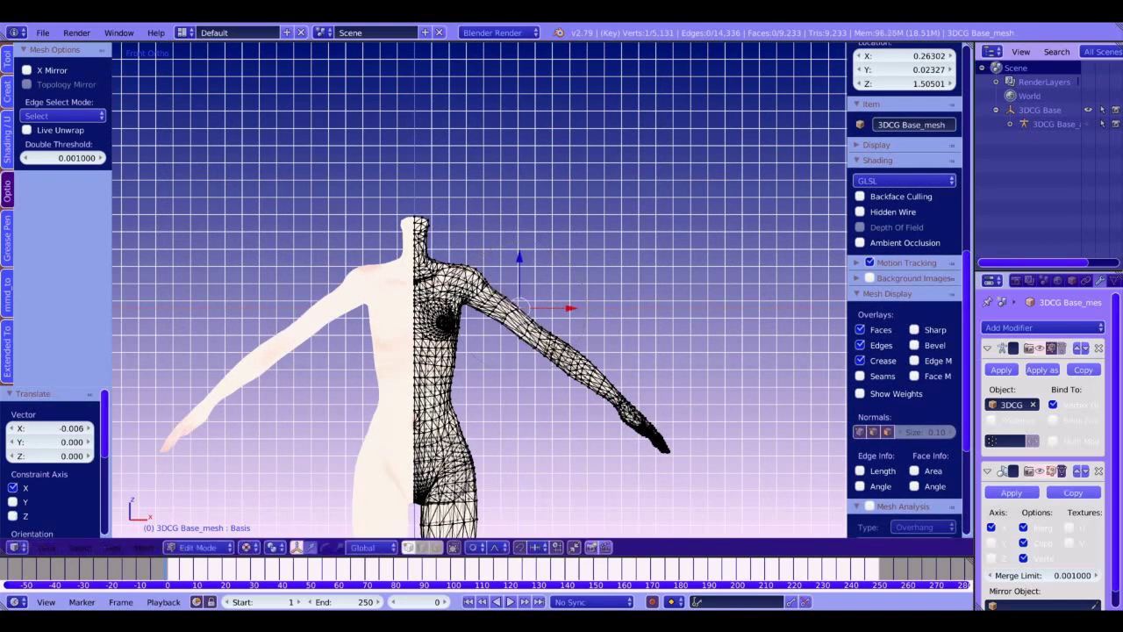
# Step: Slim the upper arm by nudging underside and top-edge vertices, moving the one nearer the shoulder -0.004 along X
pyautogui.rightClick(504, 324)
pyautogui.moveTo(555, 324); pyautogui.dragTo(553, 297)
pyautogui.rightClick(514, 309)
pyautogui.rightClick(505, 298)
pyautogui.click(553, 297)
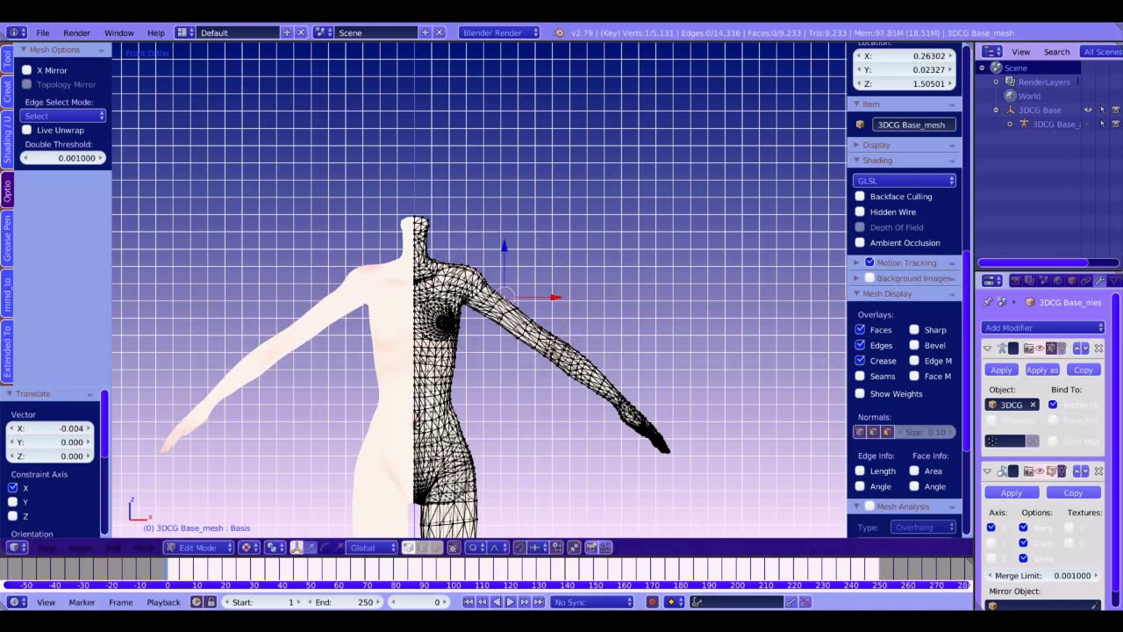
# Step: Shift the underside vertex near the elbow along X and raise it 0.002 along Z
pyautogui.click(655, 531)
pyautogui.press('g')
pyautogui.press('x')
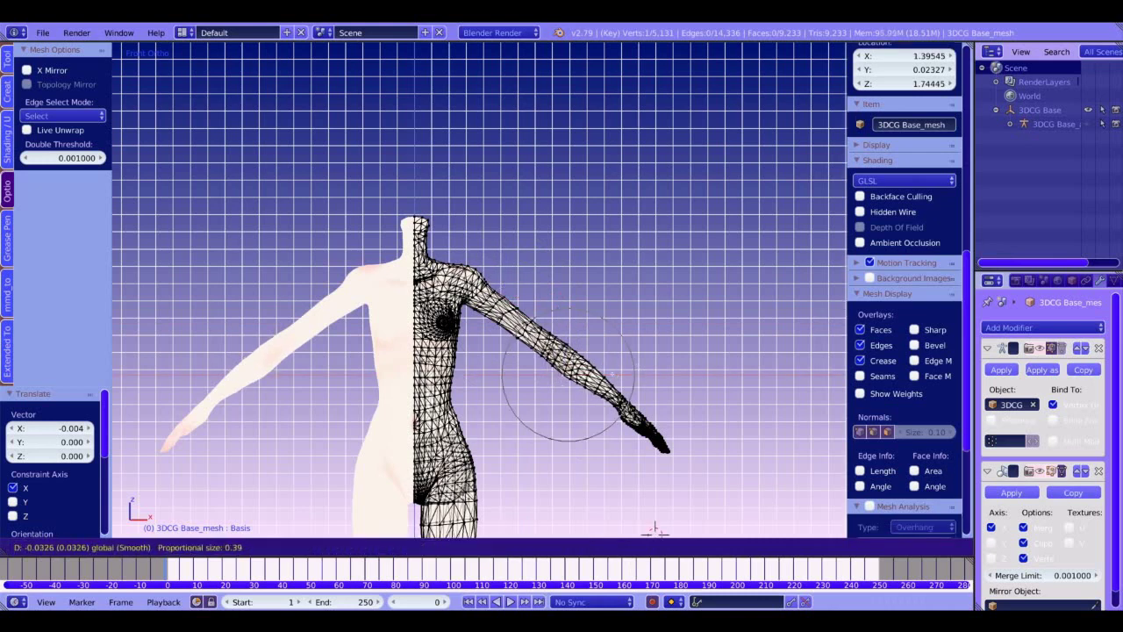
pyautogui.click(612, 374)
pyautogui.moveTo(561, 329); pyautogui.dragTo(562, 330)
pyautogui.click(556, 329)
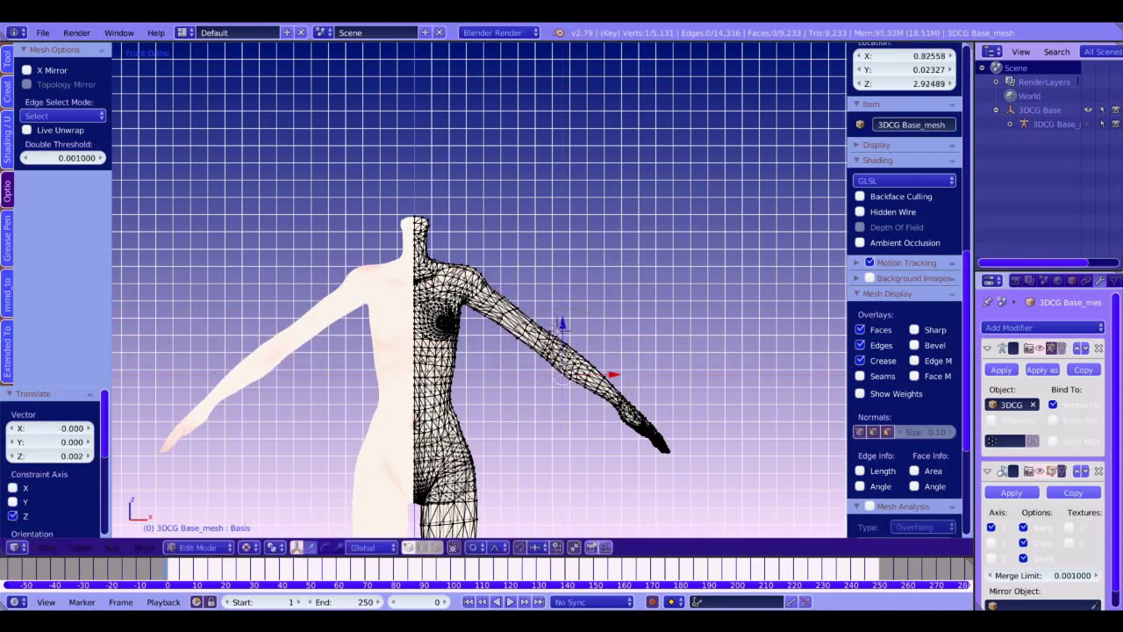
# Step: Rotate the area around the top-edge vertex below the shoulder by 4.69° and nudge it 0.004 and 0.002 along X
pyautogui.press('g')
pyautogui.press('x')
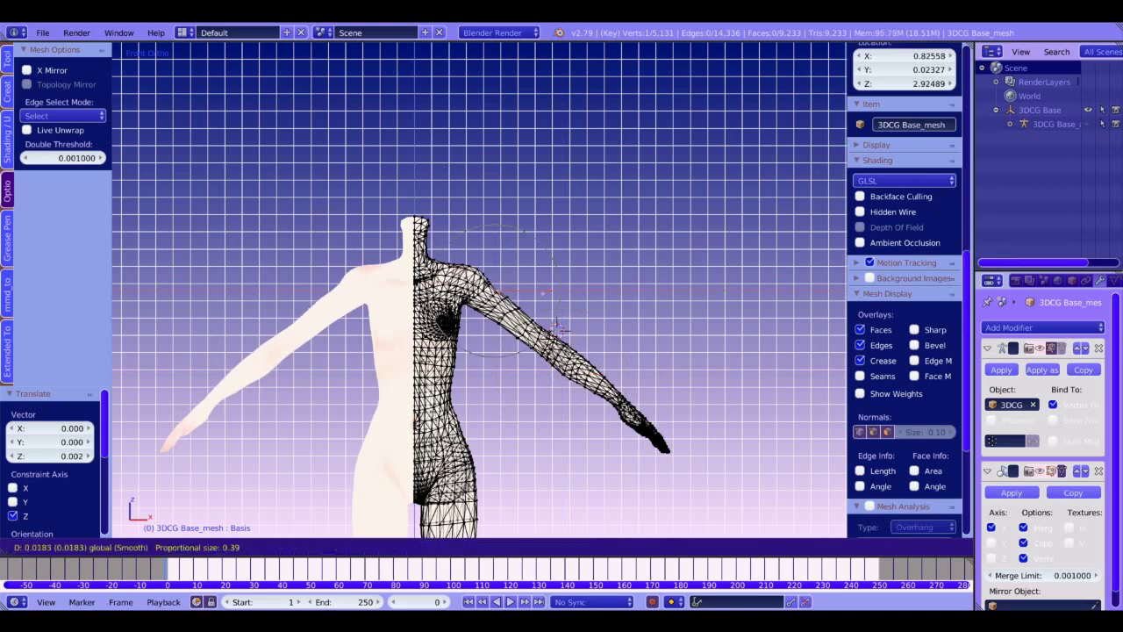
pyautogui.press('r')
pyautogui.press('Return')
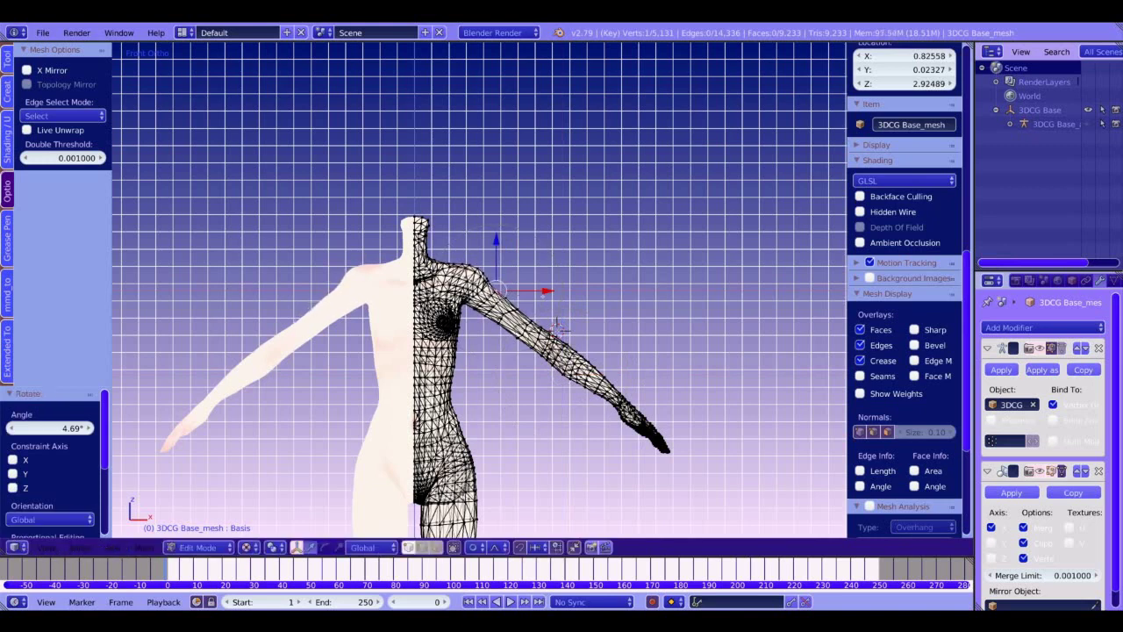
pyautogui.press('g')
pyautogui.press('x')
pyautogui.press('Return')
pyautogui.press('g')
pyautogui.press('x')
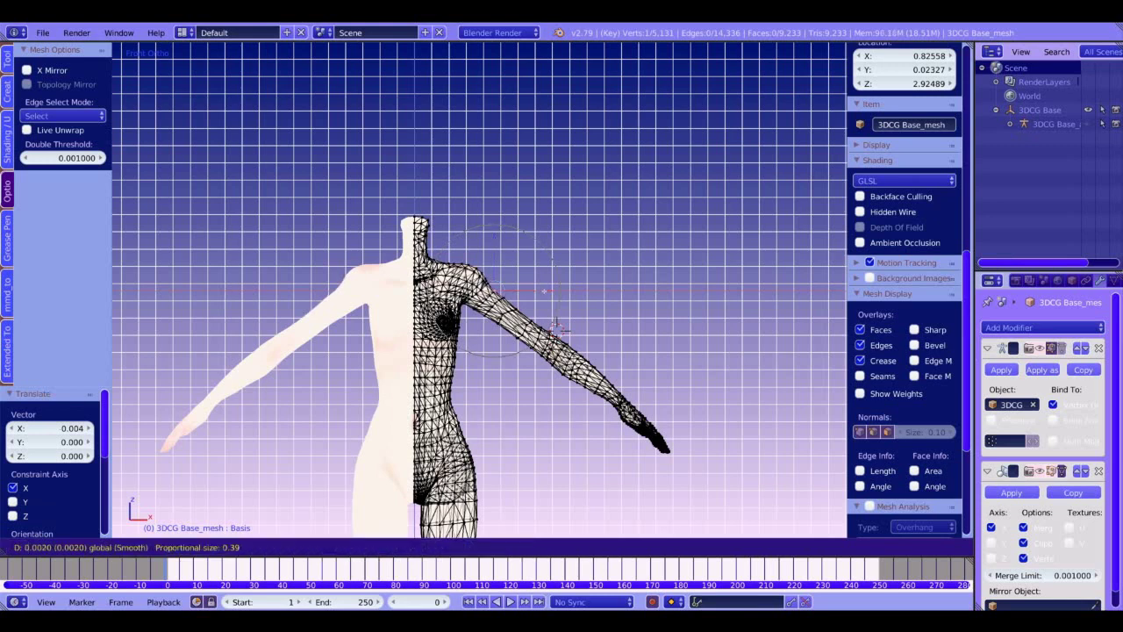
pyautogui.press('Return')
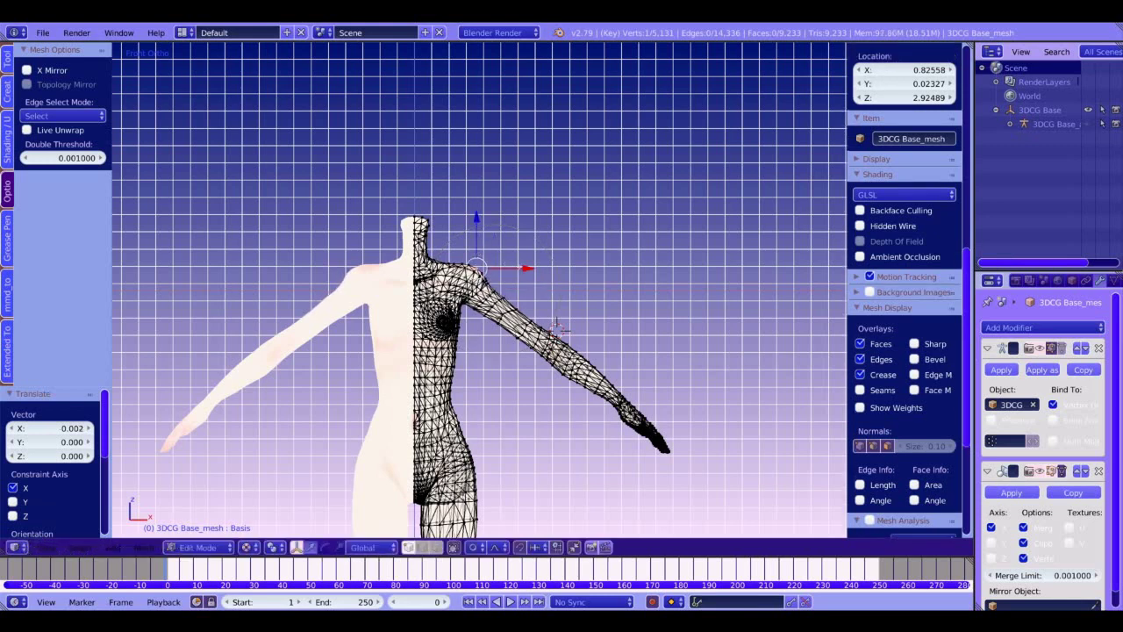
# Step: Pull the shoulder-tip vertex -0.031 along X with the proportional size reduced to 0.24
pyautogui.press('g')
pyautogui.press('x')
pyautogui.scroll(5, 517, 267)
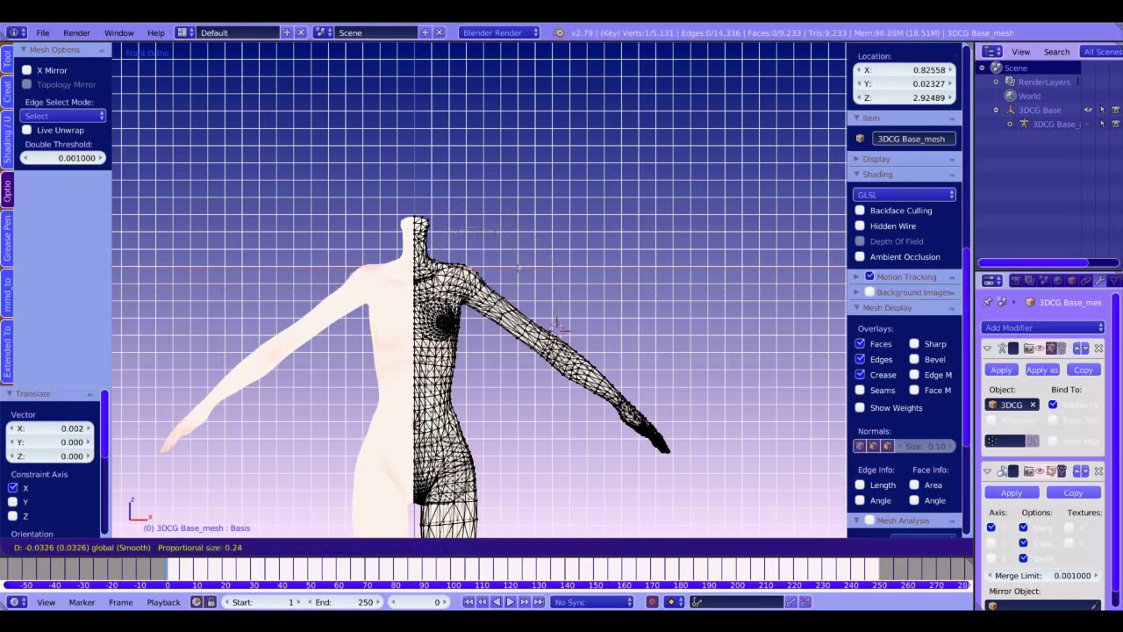
pyautogui.press('Return')
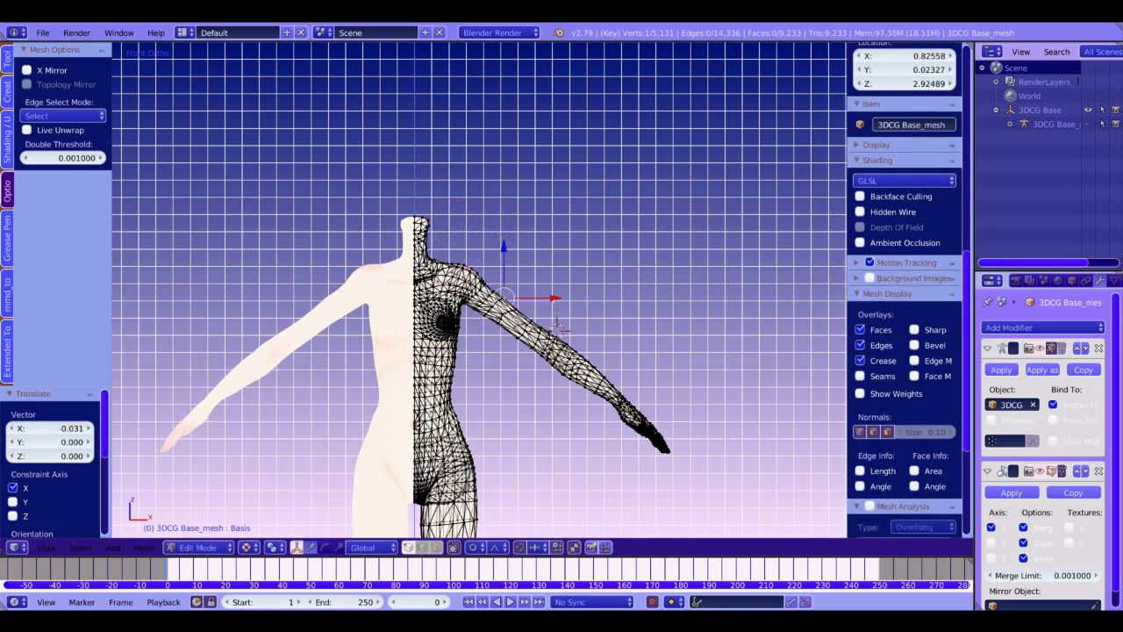
# Step: Smooth the upper arm's top edge at two vertices, moving the outer one -0.010 along X and the inner one outward
pyautogui.press('g')
pyautogui.press('x')
pyautogui.press('Return')
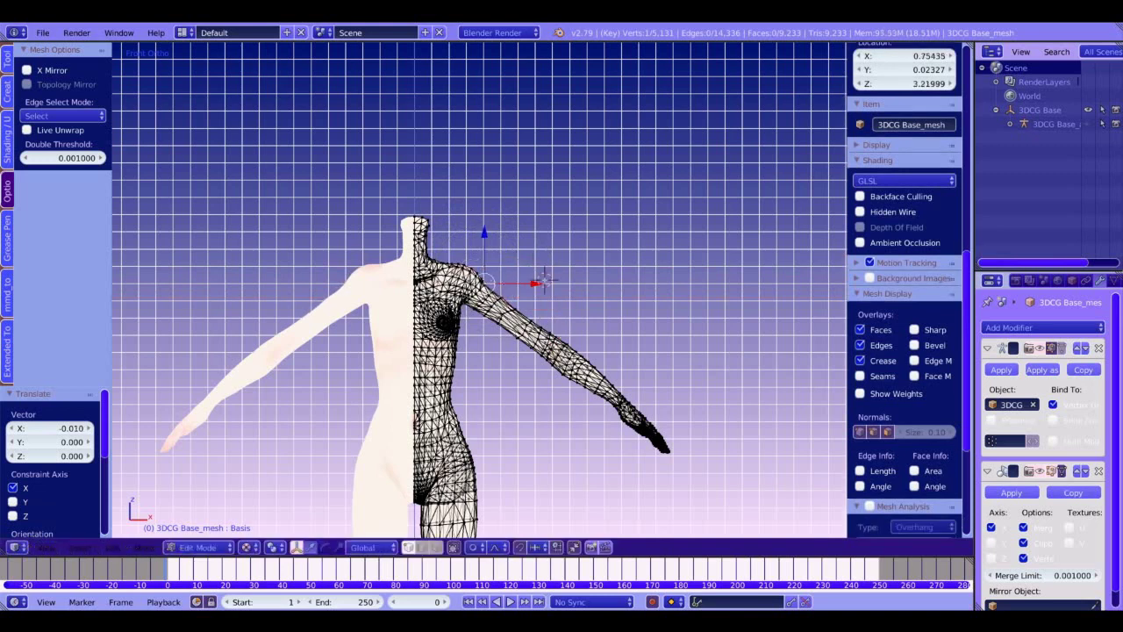
pyautogui.press('g')
pyautogui.press('x')
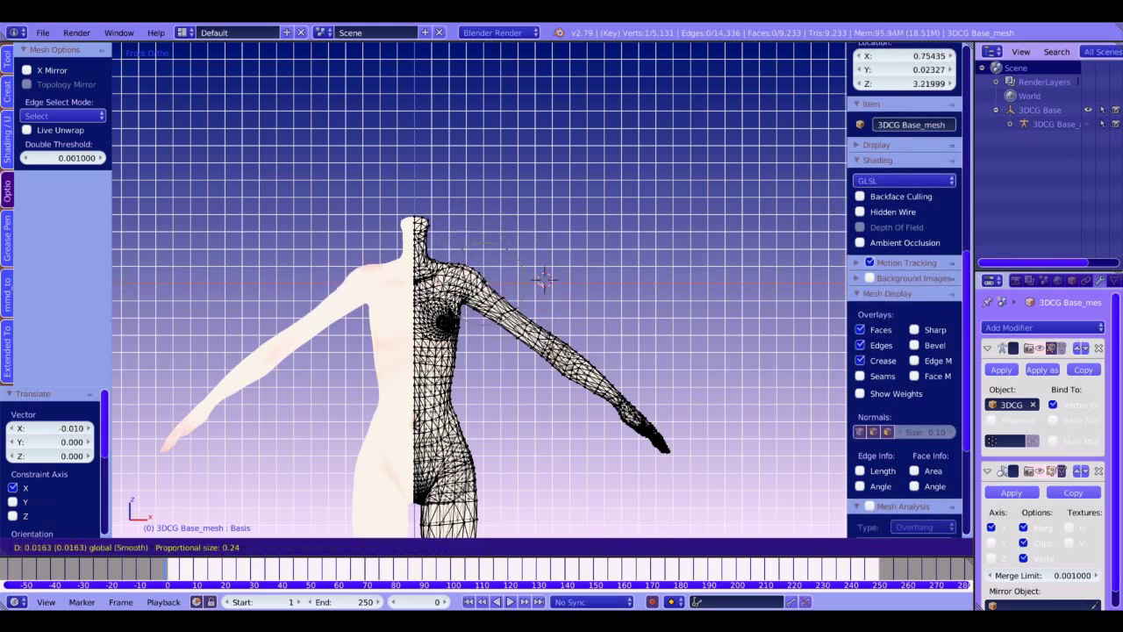
pyautogui.press('Return')
# Step: Move the vertex on top of the shoulder -0.010 along X and leave Edit Mode
pyautogui.rightClick(472, 267)
pyautogui.press('g')
pyautogui.press('x')
pyautogui.press('Return')
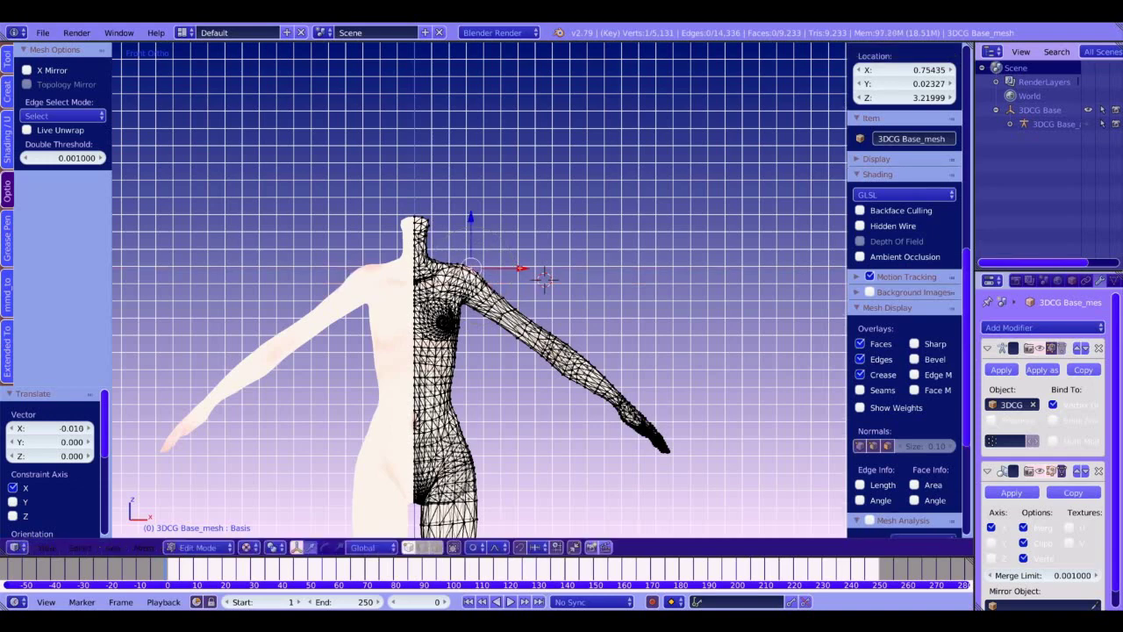
pyautogui.press('Tab')
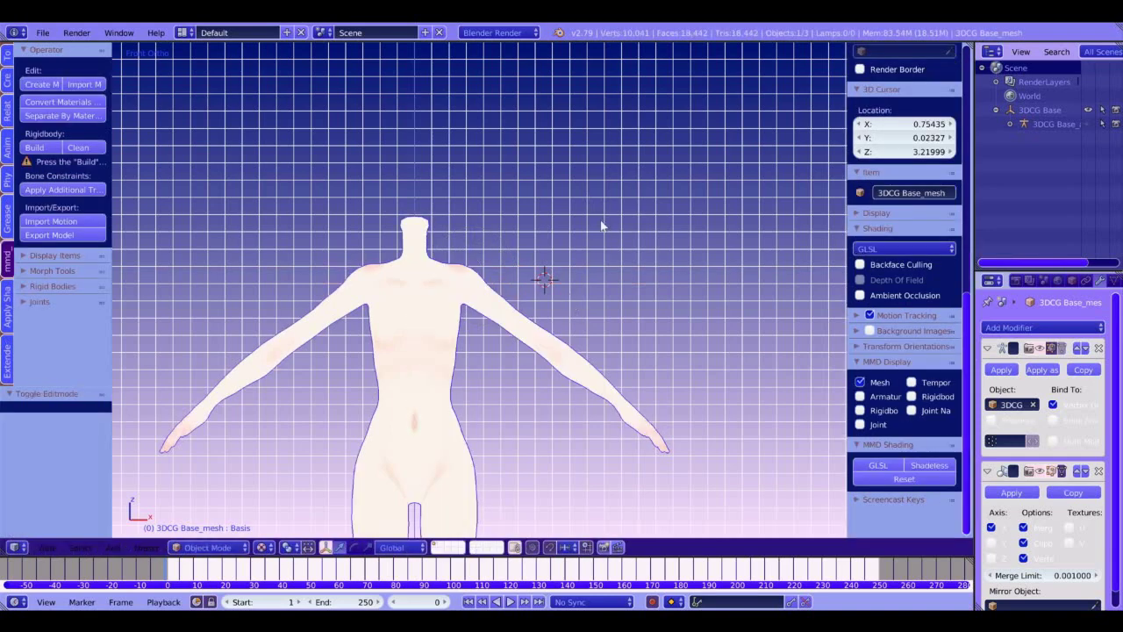
# Step: Reshape the forearm's underside, moving the elbow-side vertex -0.009 along Z and the wrist-side vertex along X and Z
pyautogui.keyDown('shift'); pyautogui.moveTo(601, 226); pyautogui.dragTo(617, 115, button='middle'); pyautogui.keyUp('shift')
pyautogui.press('Tab')
pyautogui.scroll(-1, 903, 289)
pyautogui.moveTo(362, 249); pyautogui.dragTo(362, 257)
pyautogui.rightClick(453, 352)
pyautogui.rightClick(480, 377)
pyautogui.press('g')
pyautogui.press('x')
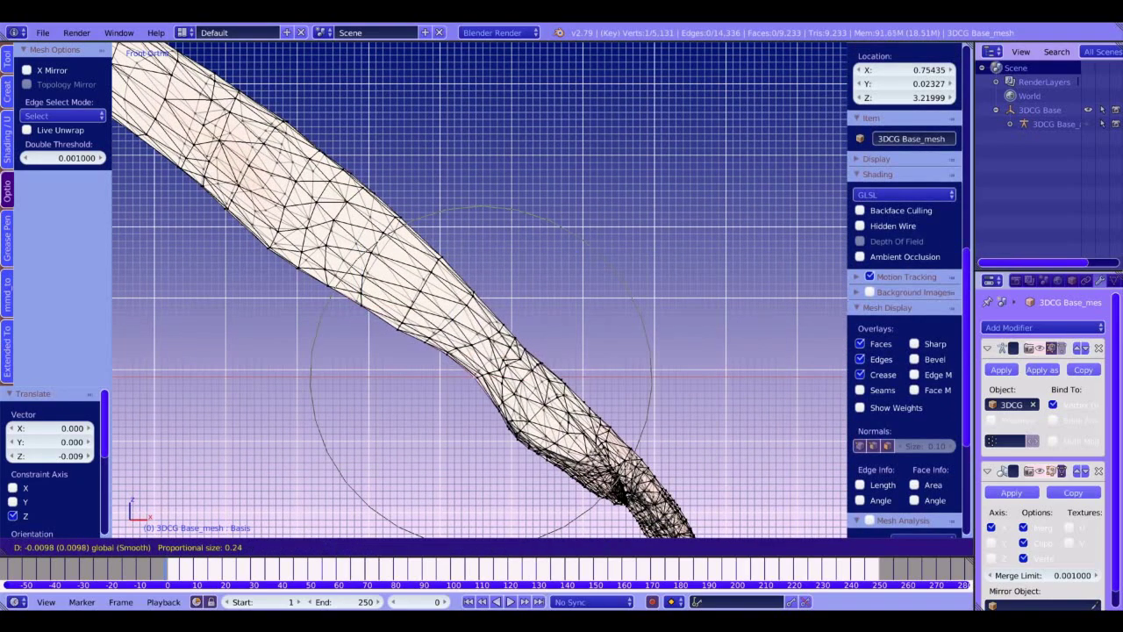
pyautogui.press('Return')
pyautogui.moveTo(448, 304); pyautogui.dragTo(448, 310)
pyautogui.press('Tab')
pyautogui.keyDown('ctrl'); pyautogui.moveTo(459, 297); pyautogui.dragTo(556, 110, button='middle'); pyautogui.keyUp('ctrl')
pyautogui.scroll(7, 608, 147)
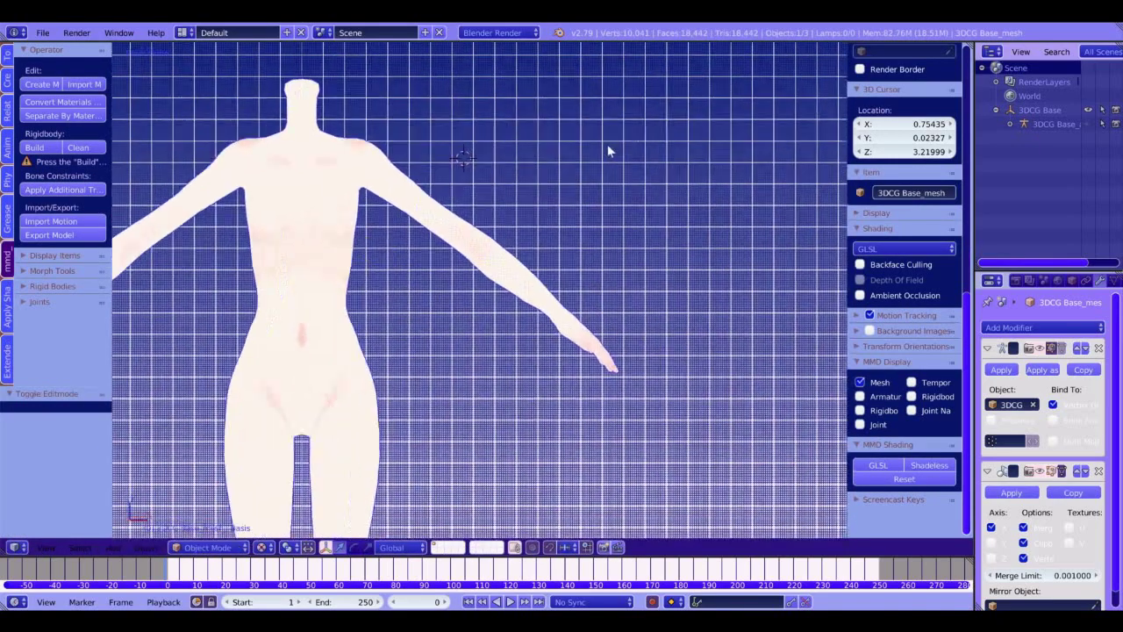
pyautogui.press('Tab')
pyautogui.scroll(-1, 904, 290)
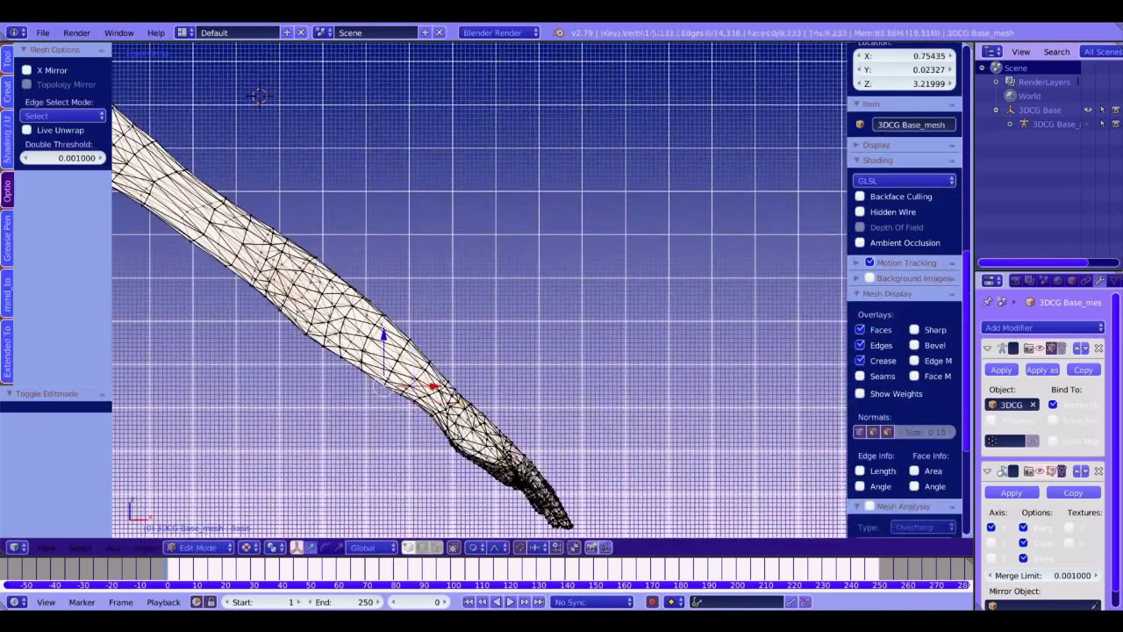
pyautogui.press('g')
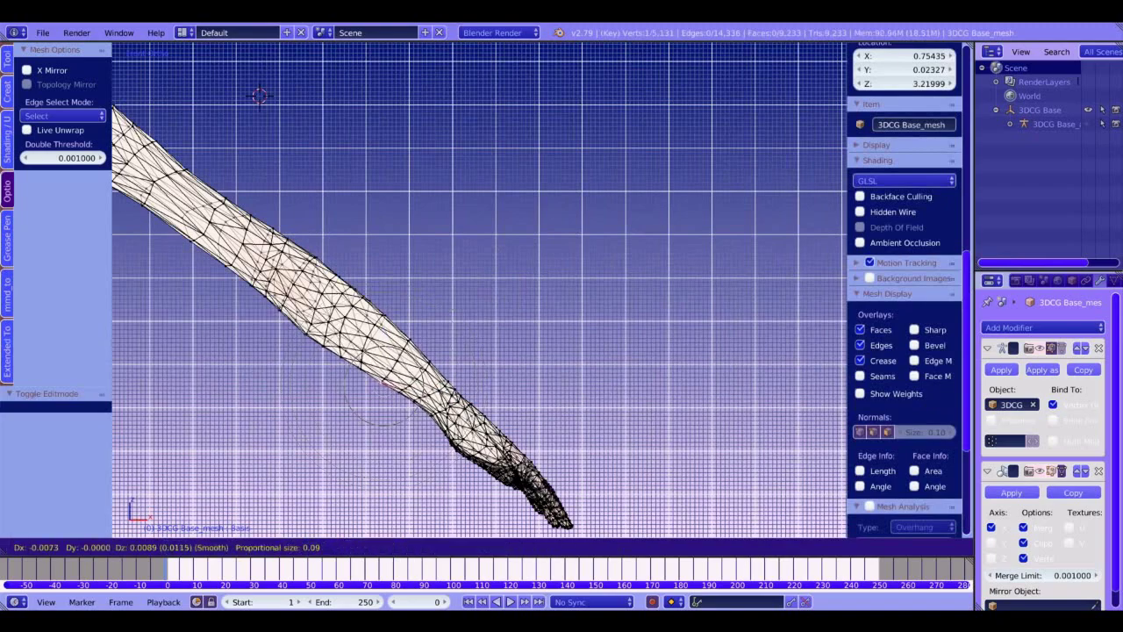
pyautogui.press('Escape')
# Step: Refine the forearm's underside just below the elbow by nudging one vertex along X and Z
pyautogui.press('Tab')
pyautogui.scroll(-5, 479, 499)
pyautogui.scroll(-1, 479, 495)
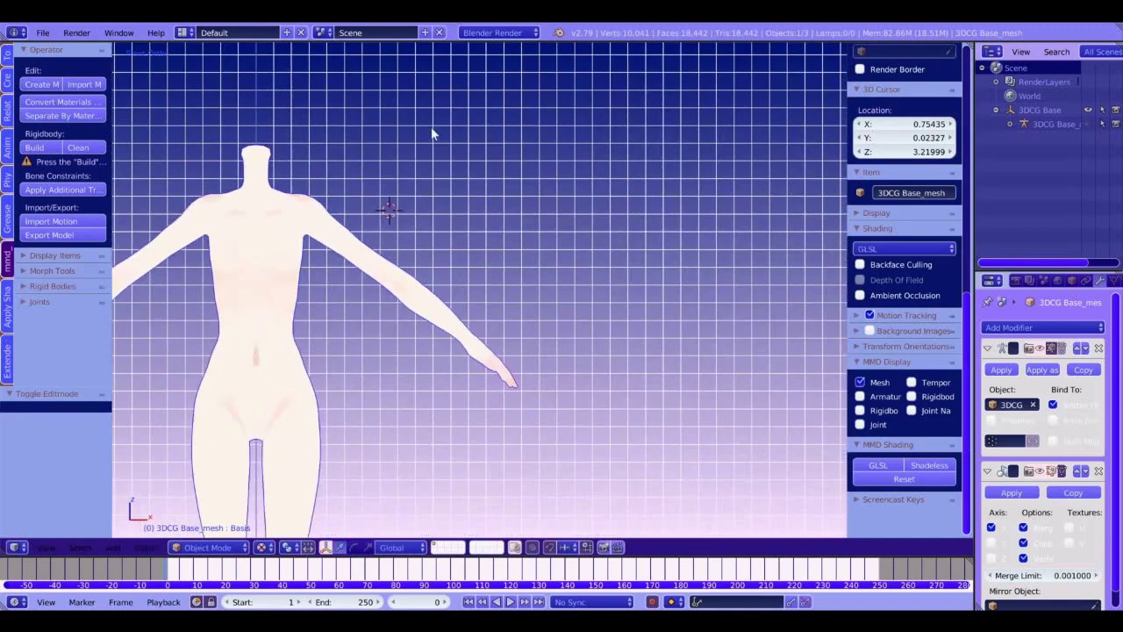
pyautogui.keyDown('shift'); pyautogui.moveTo(434, 165); pyautogui.dragTo(499, 181, button='middle'); pyautogui.keyUp('shift')
pyautogui.scroll(11, 506, 171)
pyautogui.scroll(-7, 511, 142)
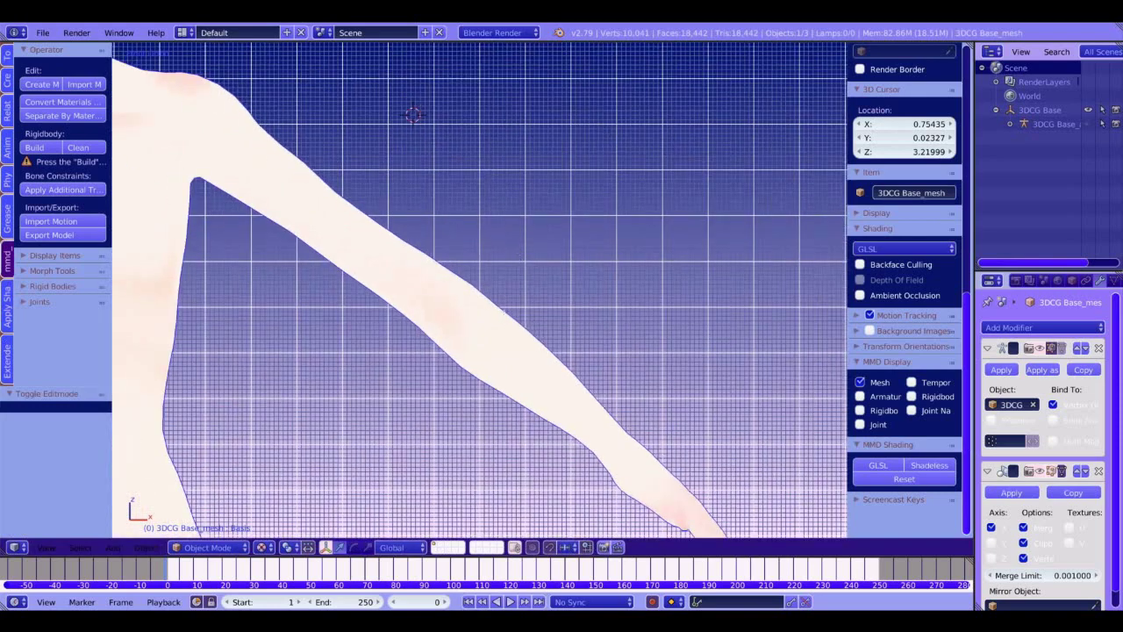
pyautogui.press('Tab')
pyautogui.rightClick(460, 365)
pyautogui.click(511, 366)
pyautogui.moveTo(461, 314); pyautogui.dragTo(460, 311)
pyautogui.moveTo(513, 363); pyautogui.dragTo(510, 364)
pyautogui.press('Return')
# Step: Examine the whole body's silhouette in side view
pyautogui.press('Tab')
pyautogui.scroll(-5, 520, 291)
pyautogui.moveTo(432, 478); pyautogui.dragTo(343, 503, button='middle')
pyautogui.press('KP_3')
pyautogui.scroll(3, 488, 301)
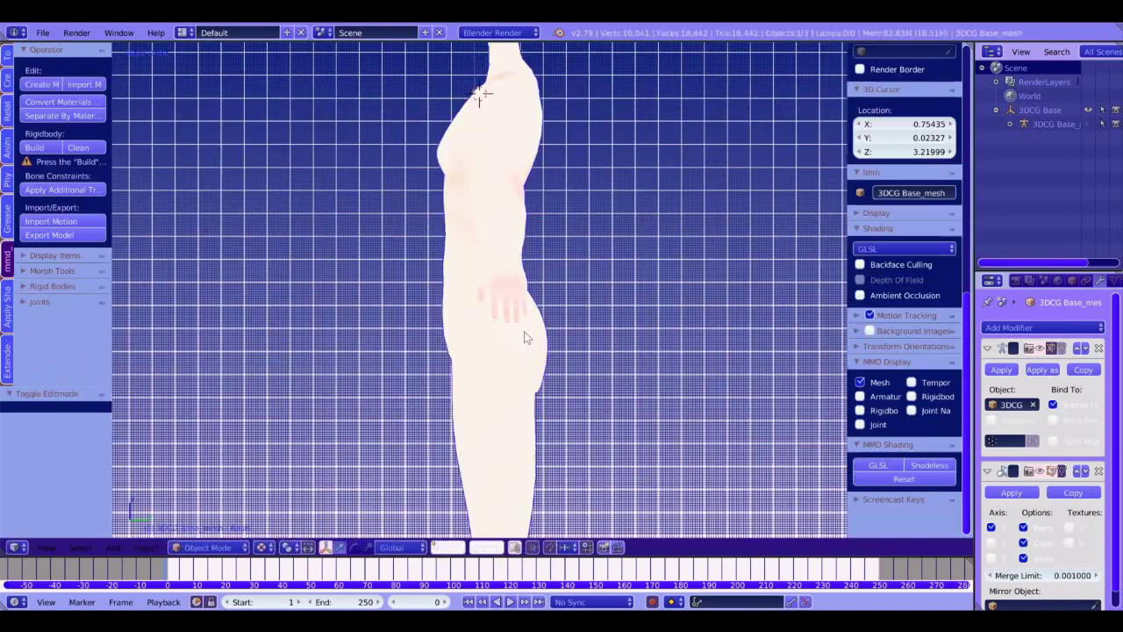
pyautogui.press('Tab')
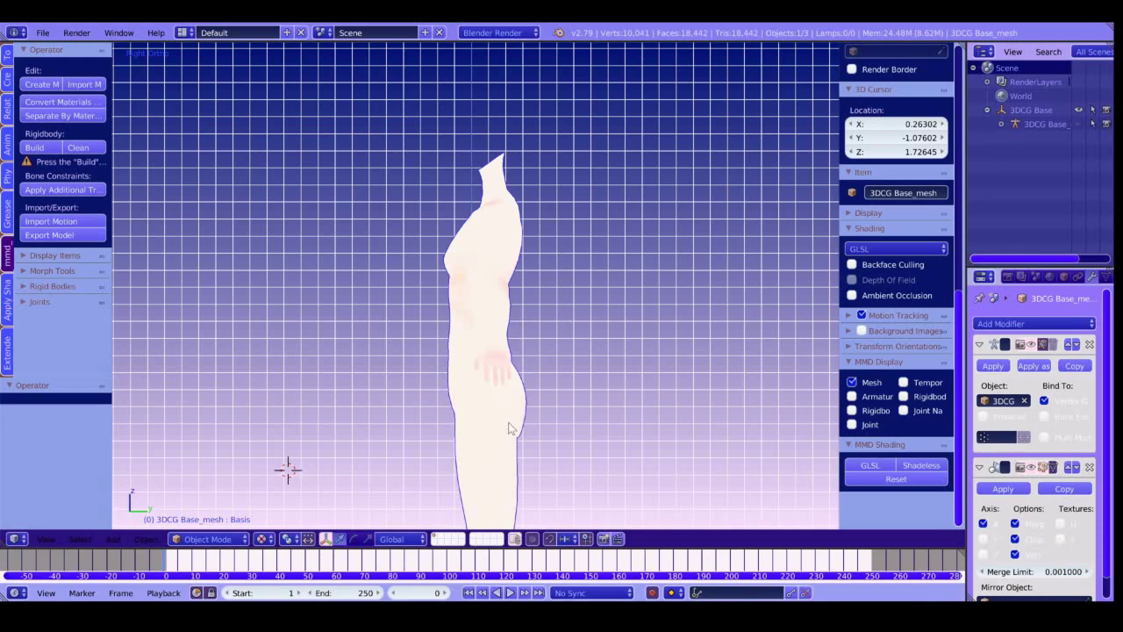
# Step: In front view, nudge the shoulder-side top-edge vertex of the upper arm and move the underside vertex -0.016 along X
pyautogui.press('Tab')
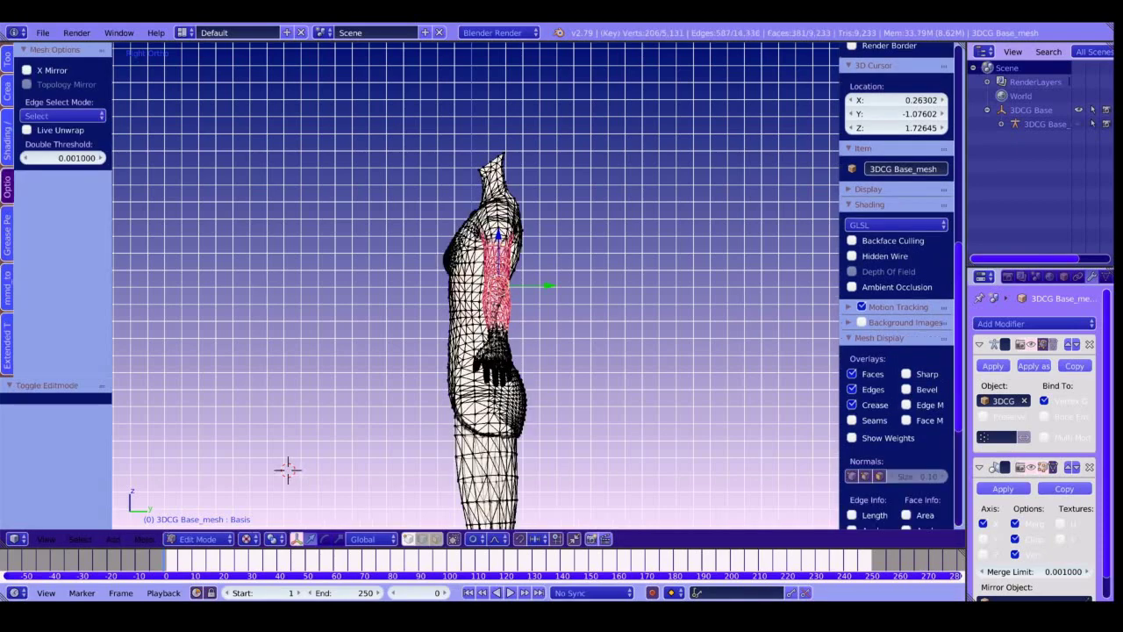
pyautogui.moveTo(288, 471); pyautogui.dragTo(419, 479, button='middle')
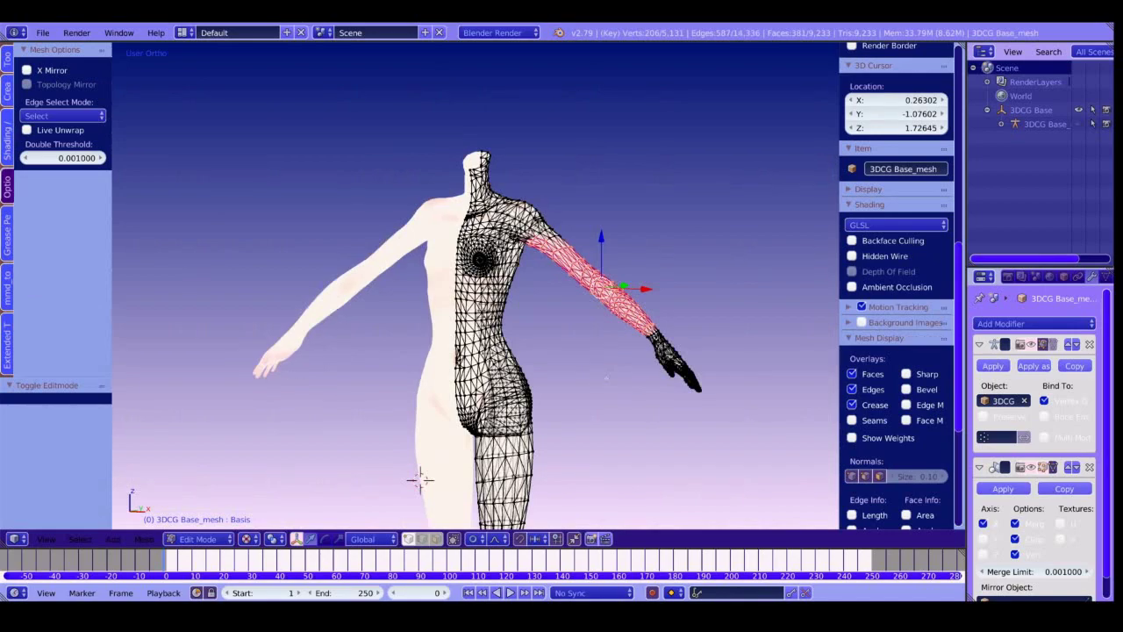
pyautogui.press('KP_1')
pyautogui.press('Tab')
pyautogui.keyDown('shift'); pyautogui.moveTo(648, 382); pyautogui.dragTo(558, 379, button='middle'); pyautogui.keyUp('shift')
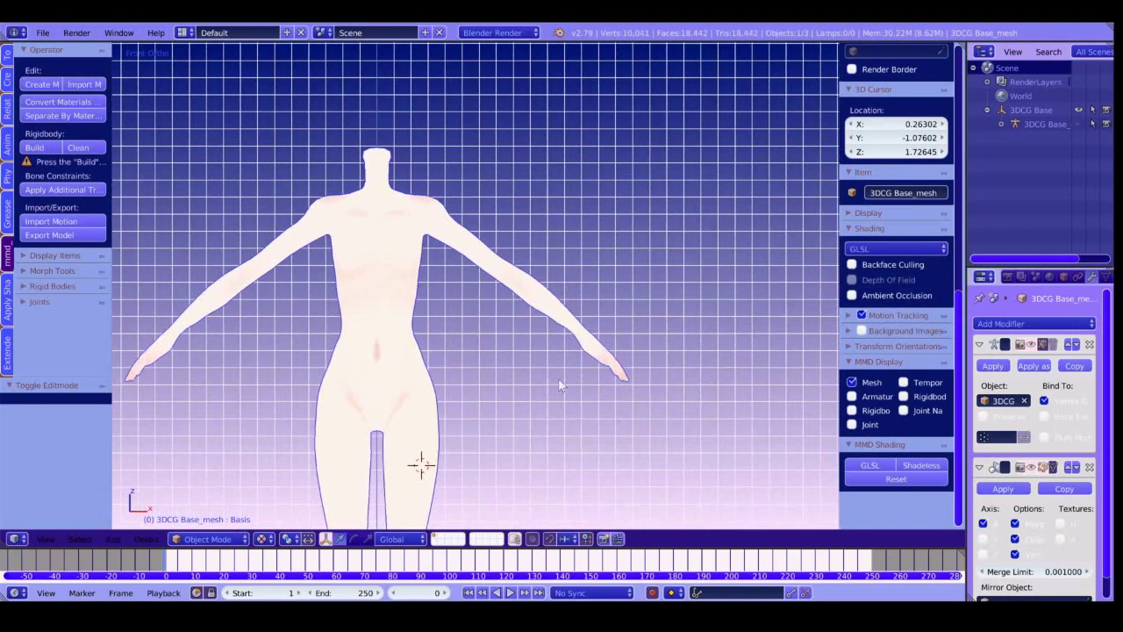
pyautogui.scroll(3, 558, 379)
pyautogui.press('Tab')
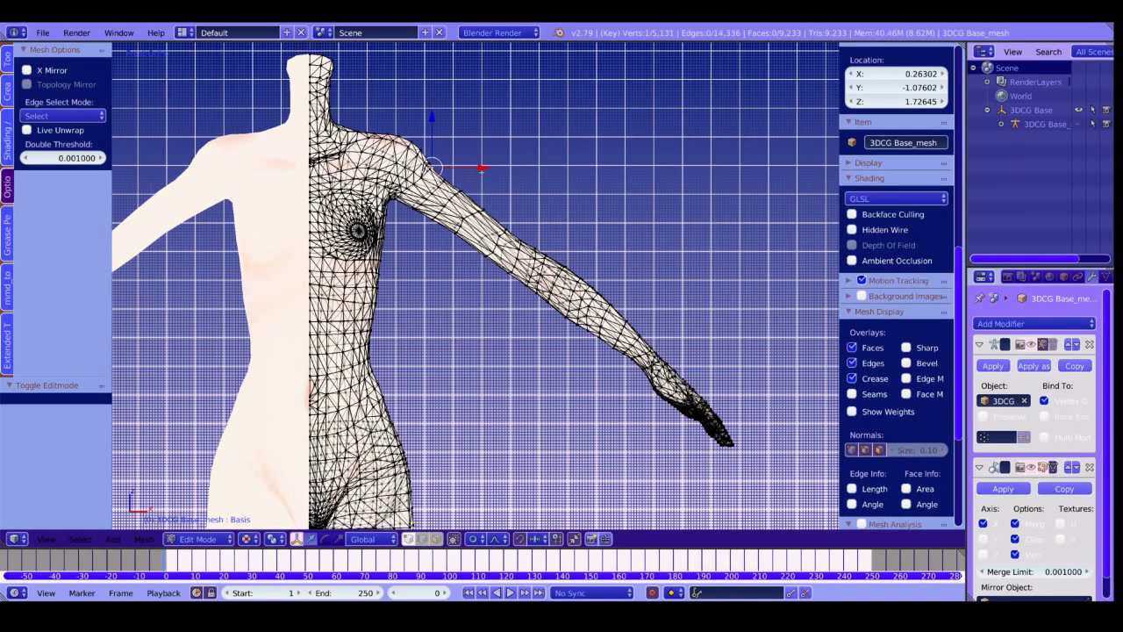
pyautogui.moveTo(481, 171); pyautogui.dragTo(483, 169)
pyautogui.rightClick(454, 233)
pyautogui.moveTo(503, 233); pyautogui.dragTo(496, 234)
# Step: Move the vertex on the upper arm's top edge by -0.020 along X and 0.007 along Z
pyautogui.rightClick(462, 190)
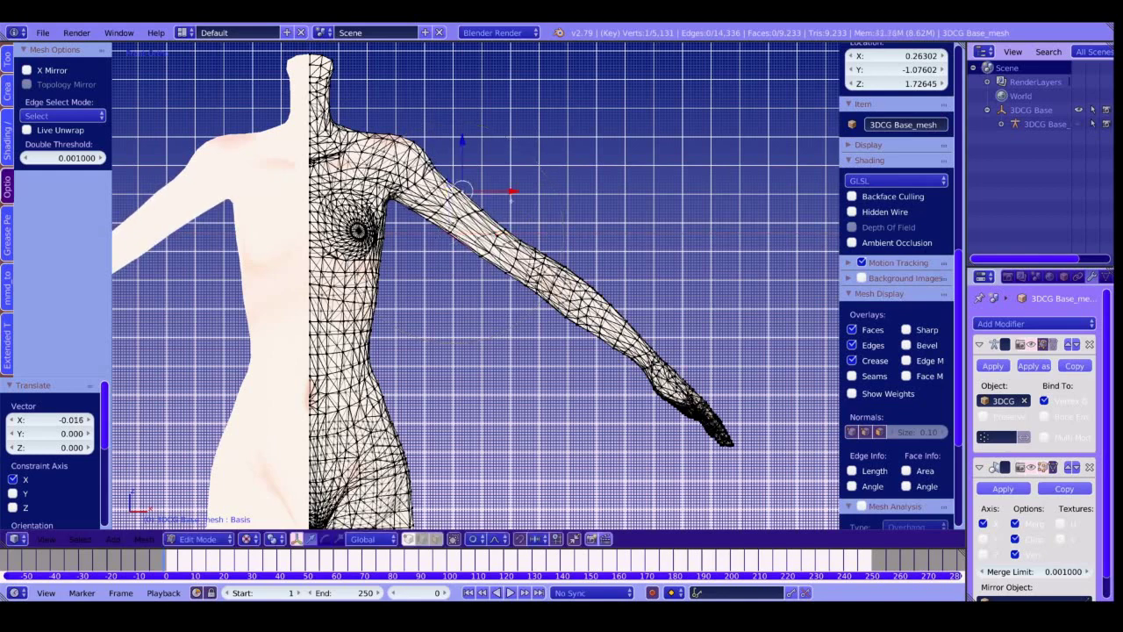
pyautogui.press('g')
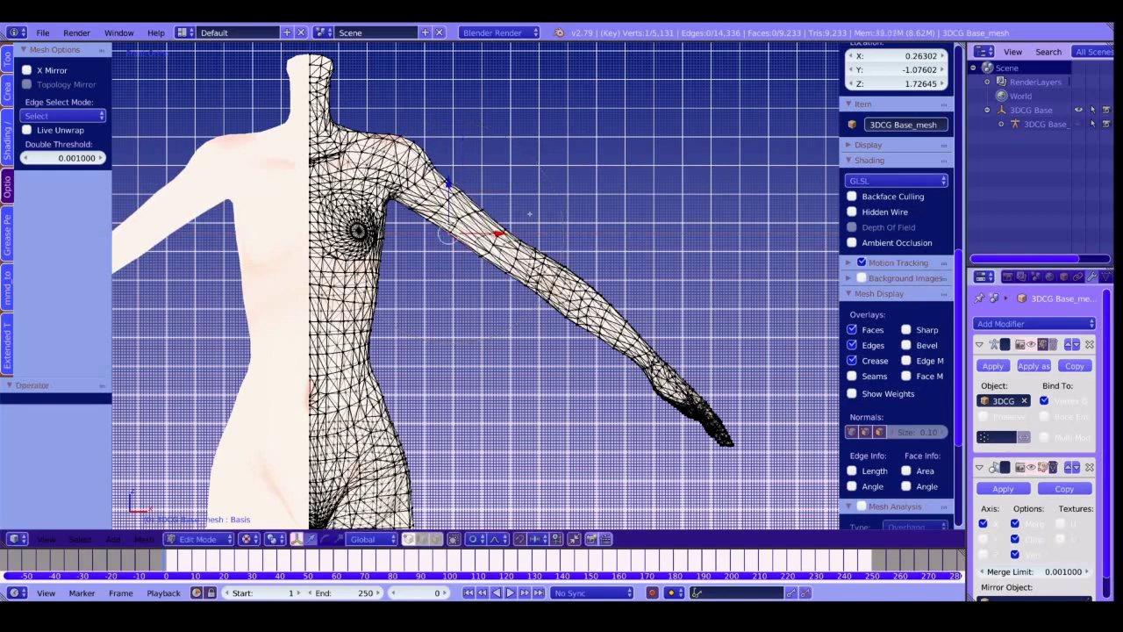
pyautogui.click(524, 211)
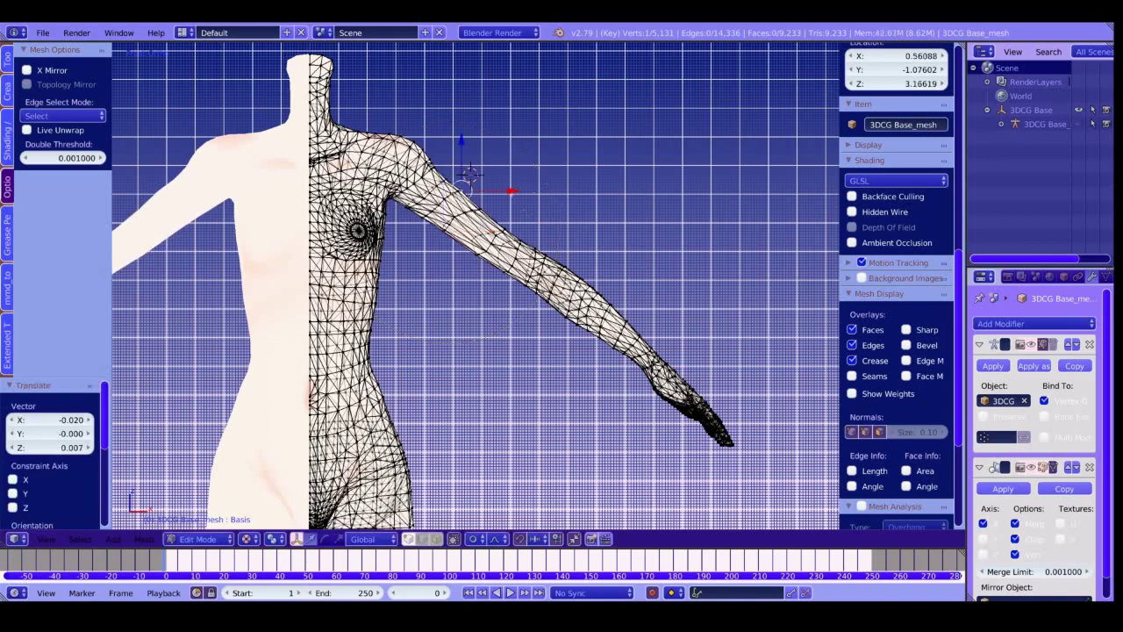
# Step: Nudge vertices along the arm's underside near the elbow, raising the one on the upper arm 0.008 along Z
pyautogui.moveTo(512, 189); pyautogui.dragTo(464, 144)
pyautogui.keyDown('ctrl'); pyautogui.rightClick(534, 247); pyautogui.keyUp('ctrl')
pyautogui.keyDown('ctrl'); pyautogui.moveTo(534, 247); pyautogui.dragTo(496, 249, button='middle'); pyautogui.keyUp('ctrl')
pyautogui.rightClick(457, 245)
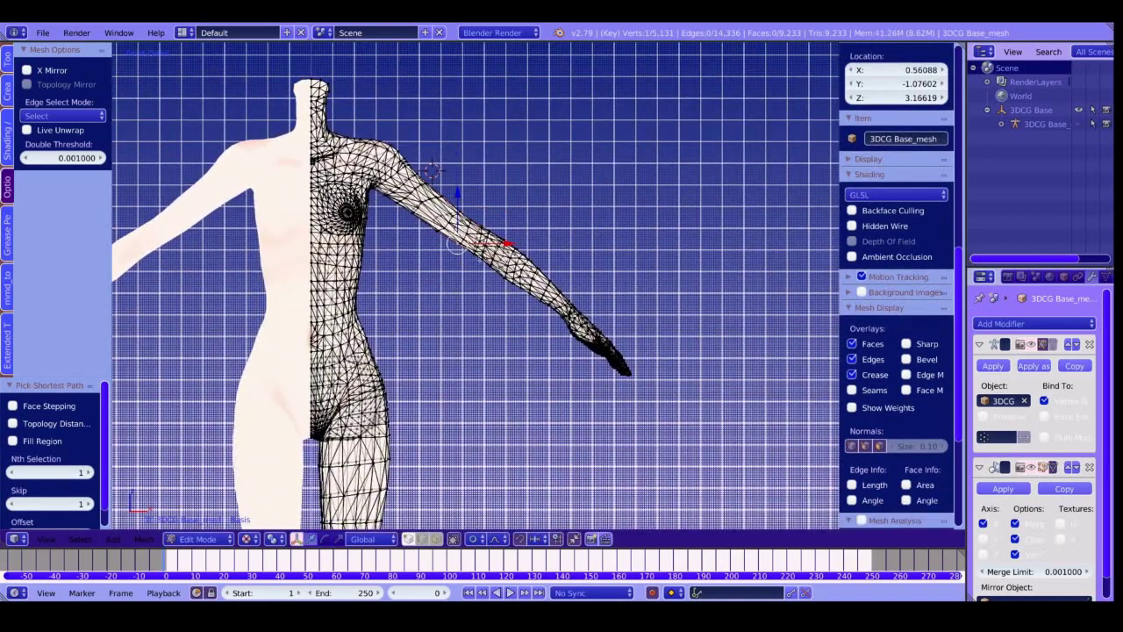
pyautogui.rightClick(483, 259)
pyautogui.moveTo(482, 258); pyautogui.dragTo(481, 261)
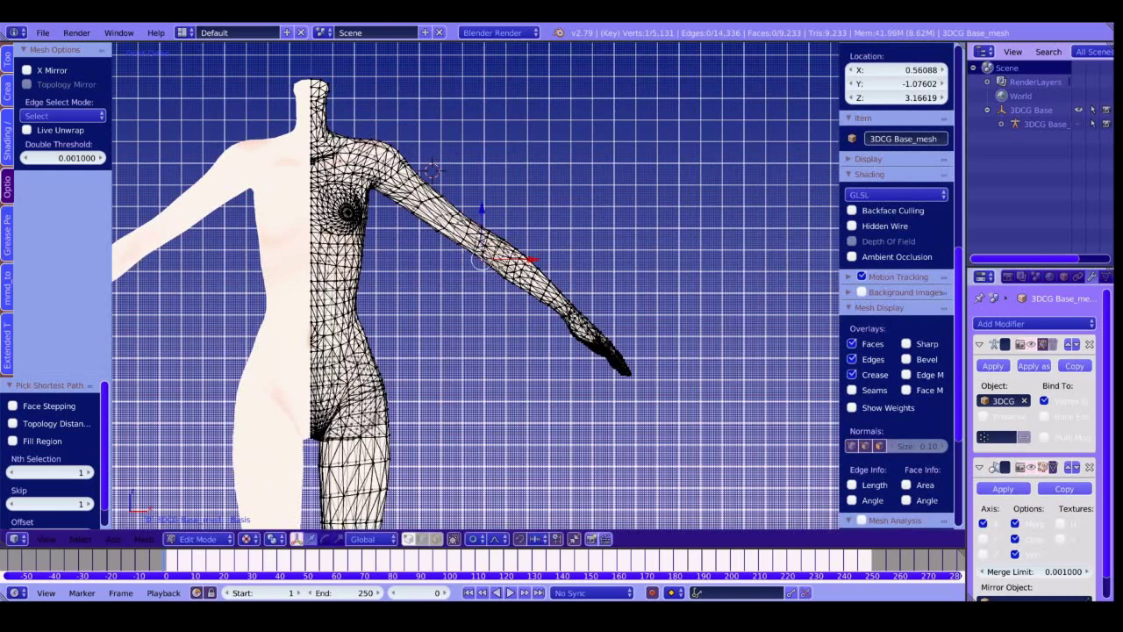
pyautogui.rightClick(437, 231)
pyautogui.moveTo(436, 179); pyautogui.dragTo(436, 178)
pyautogui.press('Return')
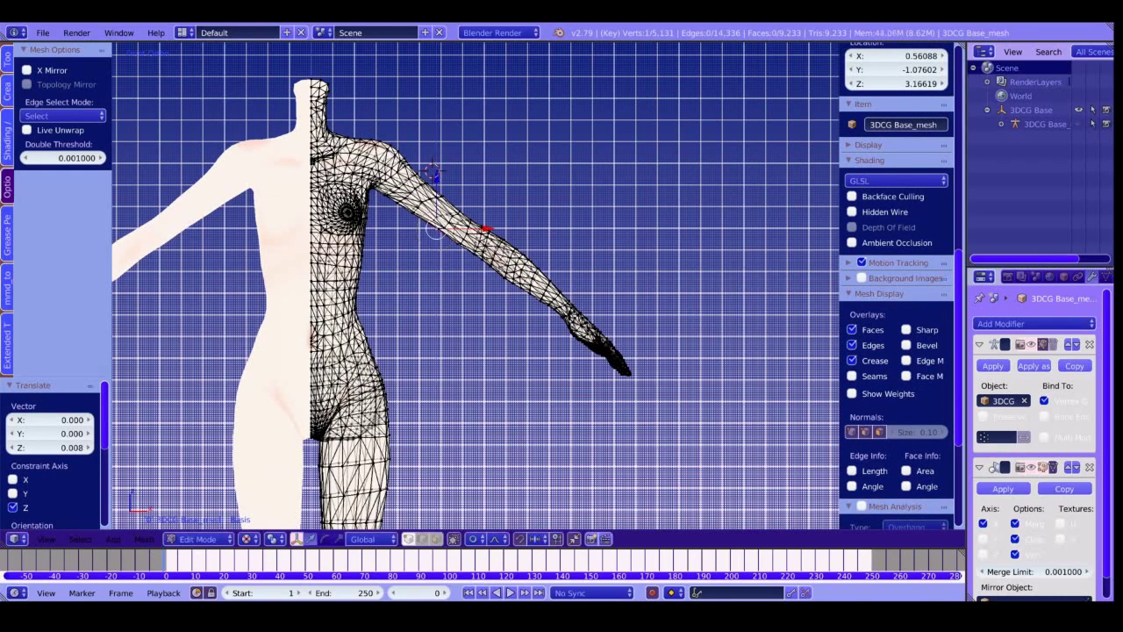
pyautogui.rightClick(542, 306)
pyautogui.keyDown('shift'); pyautogui.moveTo(542, 329); pyautogui.dragTo(637, 293, button='middle'); pyautogui.keyUp('shift')
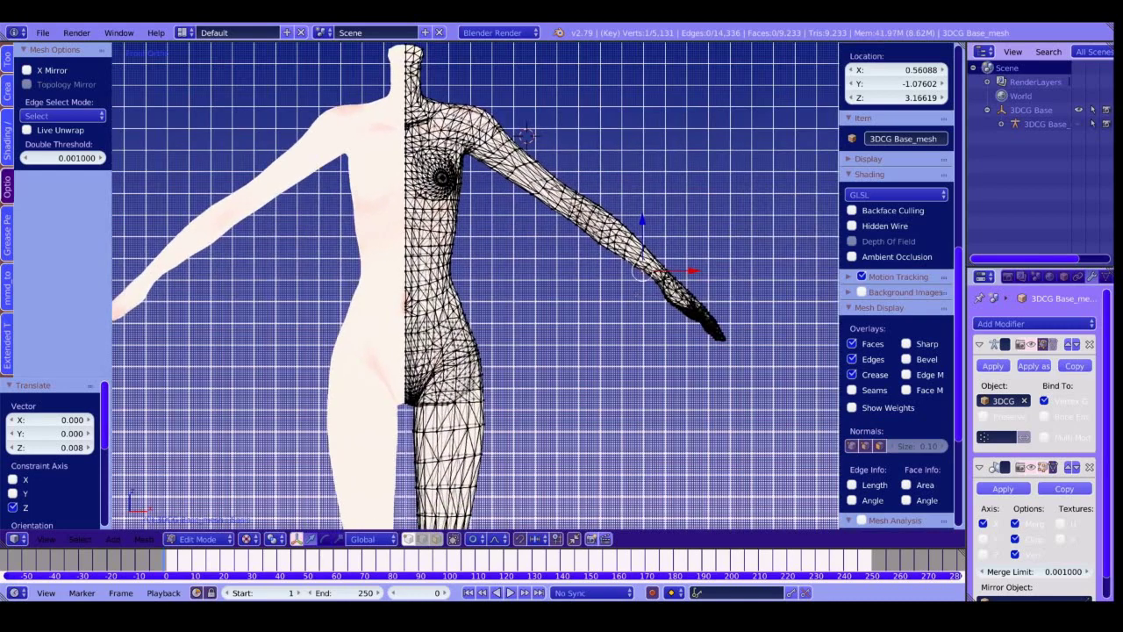
pyautogui.scroll(-1, 895, 289)
pyautogui.press('g')
pyautogui.press('Escape')
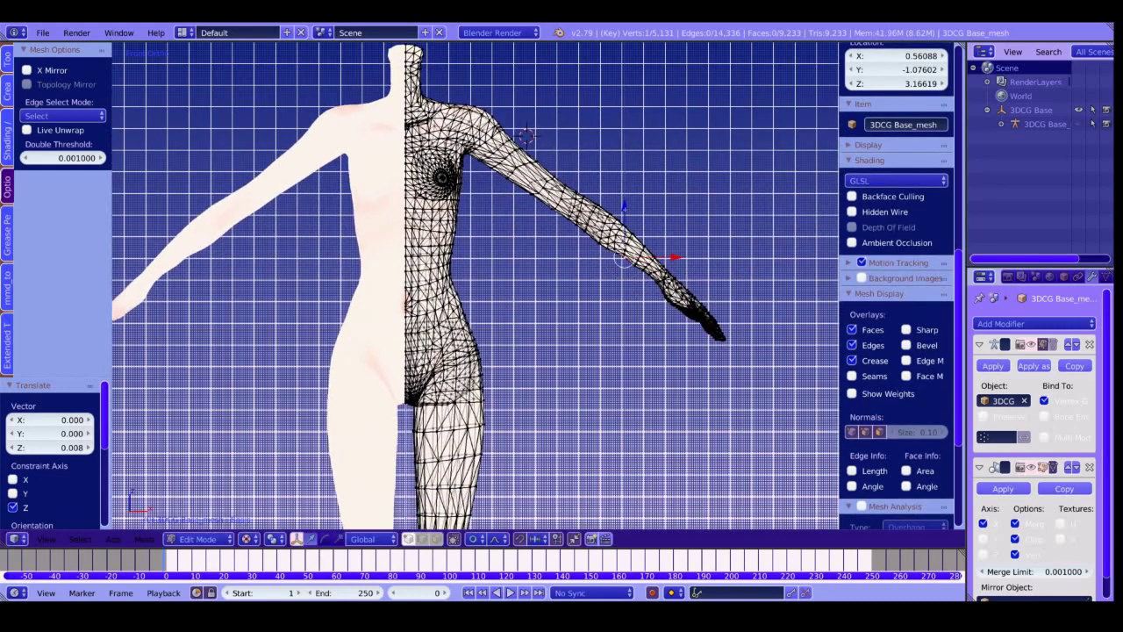
# Step: Nudge two mid-forearm underside vertices along Z and move the neighbouring vertex nearer the wrist 0.008 along X
pyautogui.rightClick(614, 256)
pyautogui.moveTo(613, 209); pyautogui.dragTo(614, 211)
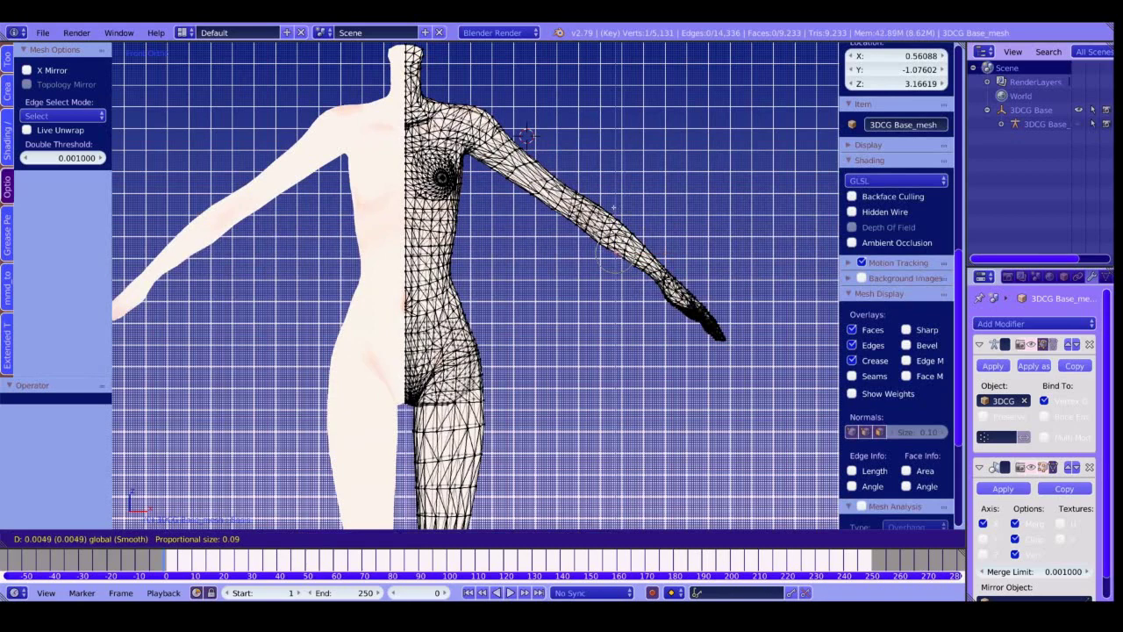
pyautogui.click(619, 254)
pyautogui.keyDown('ctrl'); pyautogui.rightClick(628, 262); pyautogui.keyUp('ctrl')
pyautogui.moveTo(631, 210); pyautogui.dragTo(632, 227)
pyautogui.rightClick(635, 268)
pyautogui.press('g')
pyautogui.moveTo(683, 266); pyautogui.dragTo(685, 266)
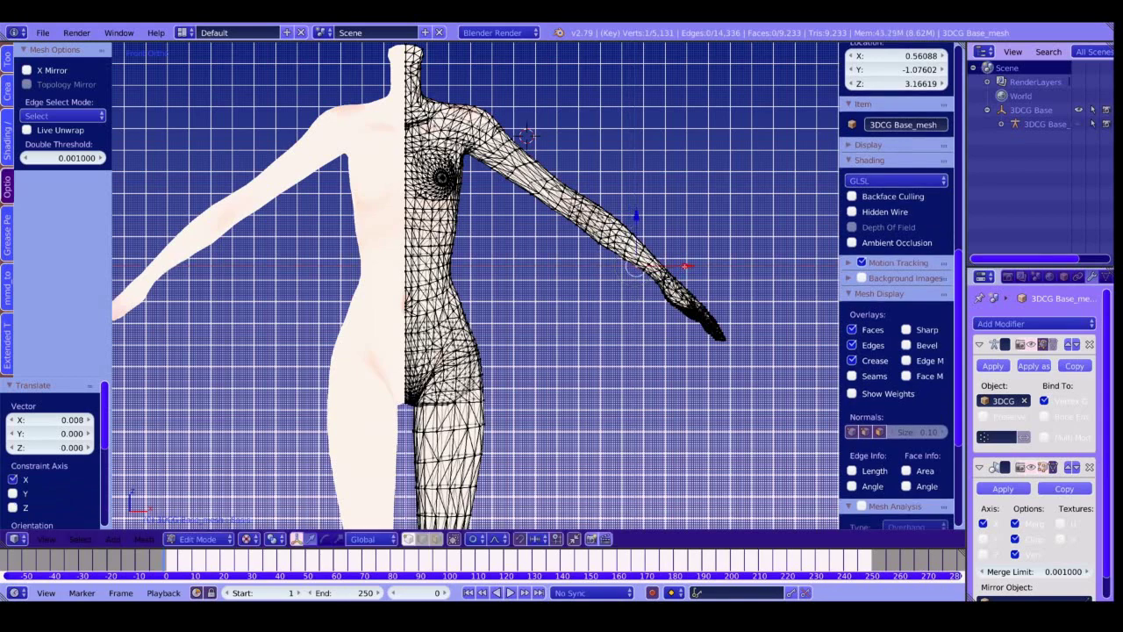
# Step: Move the mid-forearm underside vertex -0.002 along X and nudge the vertex closer to the elbow along Z
pyautogui.rightClick(623, 262)
pyautogui.rightClick(614, 255)
pyautogui.press('g')
pyautogui.click(615, 254)
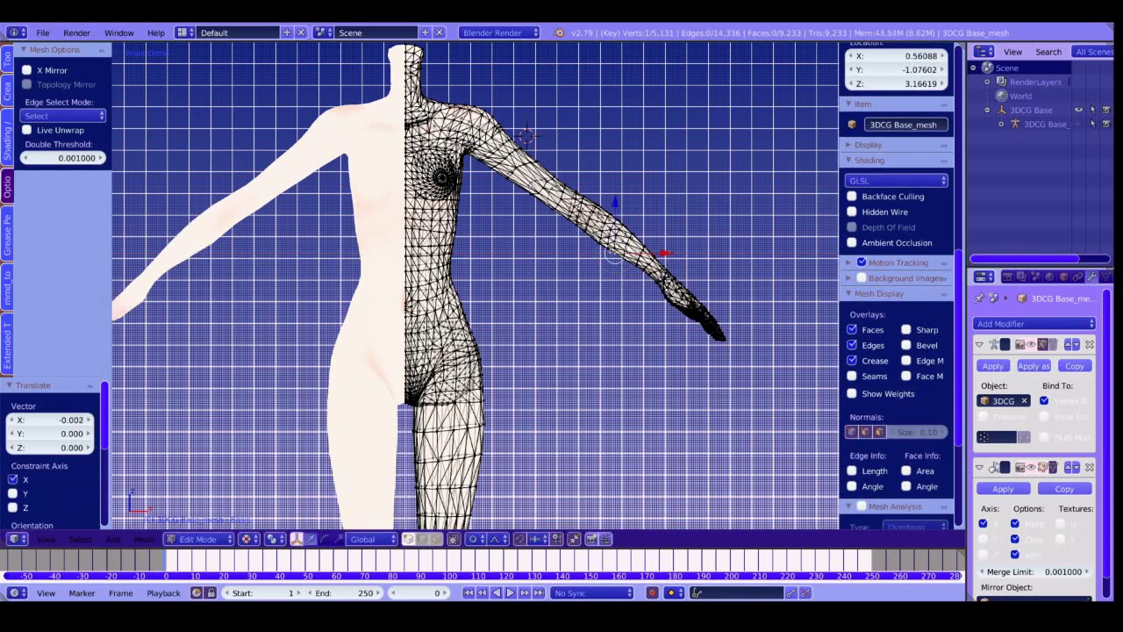
pyautogui.rightClick(599, 242)
pyautogui.moveTo(599, 200); pyautogui.dragTo(599, 199)
# Step: Move the forearm's underside vertex just above the wrist -0.009 along X
pyautogui.keyDown('ctrl'); pyautogui.rightClick(637, 264); pyautogui.keyUp('ctrl')
pyautogui.keyDown('ctrl'); pyautogui.moveTo(633, 338); pyautogui.dragTo(631, 347, button='middle'); pyautogui.keyUp('ctrl')
pyautogui.keyDown('shift'); pyautogui.moveTo(631, 347); pyautogui.dragTo(543, 282, button='middle'); pyautogui.keyUp('shift')
pyautogui.rightClick(599, 285)
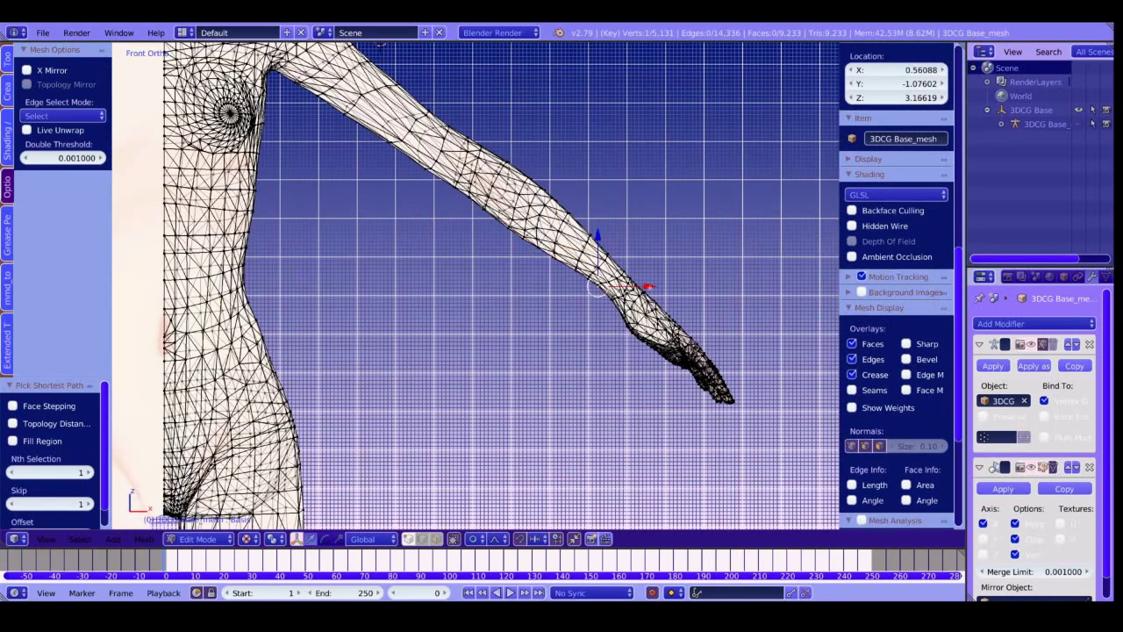
pyautogui.press('g')
pyautogui.press('x')
pyautogui.click(594, 285)
# Step: Select the three-vertex path along the forearm's underside toward the wrist and move it -0.006 along X
pyautogui.rightClick(576, 271)
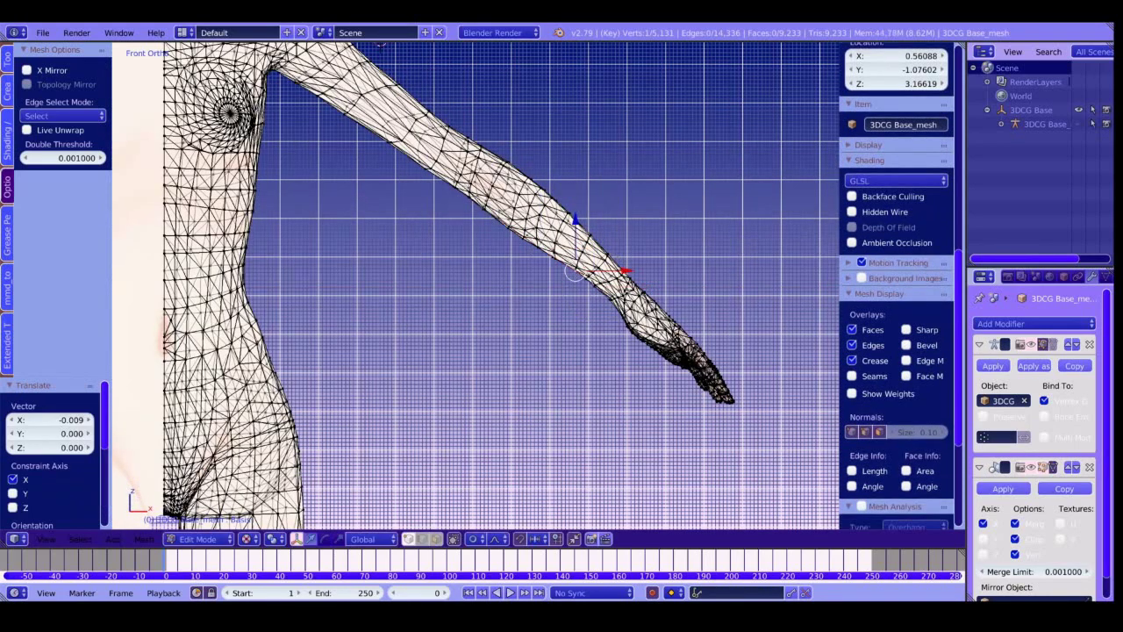
pyautogui.keyDown('ctrl'); pyautogui.rightClick(594, 284); pyautogui.keyUp('ctrl')
pyautogui.press('g')
pyautogui.press('x')
pyautogui.click(590, 284)
# Step: In side view, move the lower-back vertex about 0.033 along Y with a proportional size of 0.56
pyautogui.keyDown('ctrl'); pyautogui.moveTo(660, 303); pyautogui.dragTo(216, 319, button='middle'); pyautogui.keyUp('ctrl')
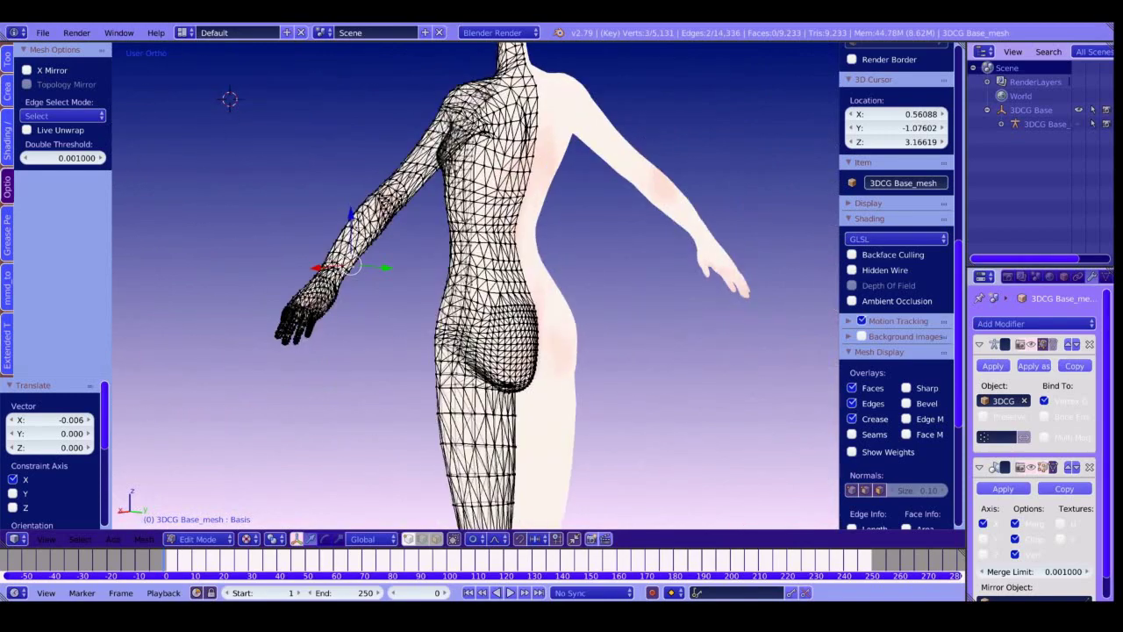
pyautogui.rightClick(518, 233)
pyautogui.press('KP_3')
pyautogui.press('g')
pyautogui.press('y')
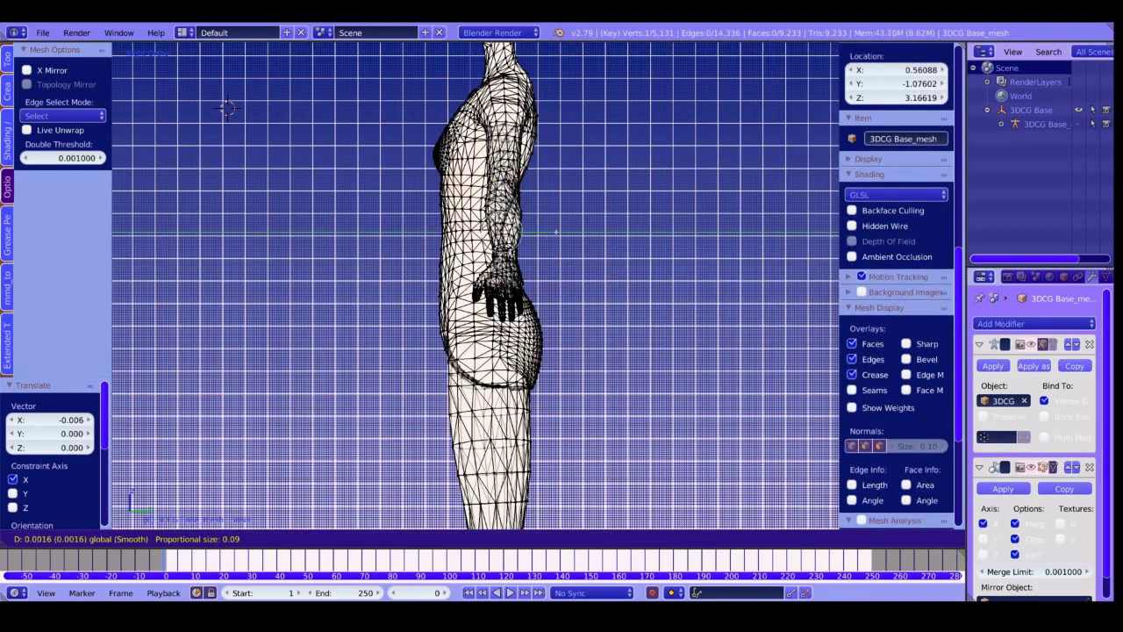
pyautogui.scroll(-19, 561, 233)
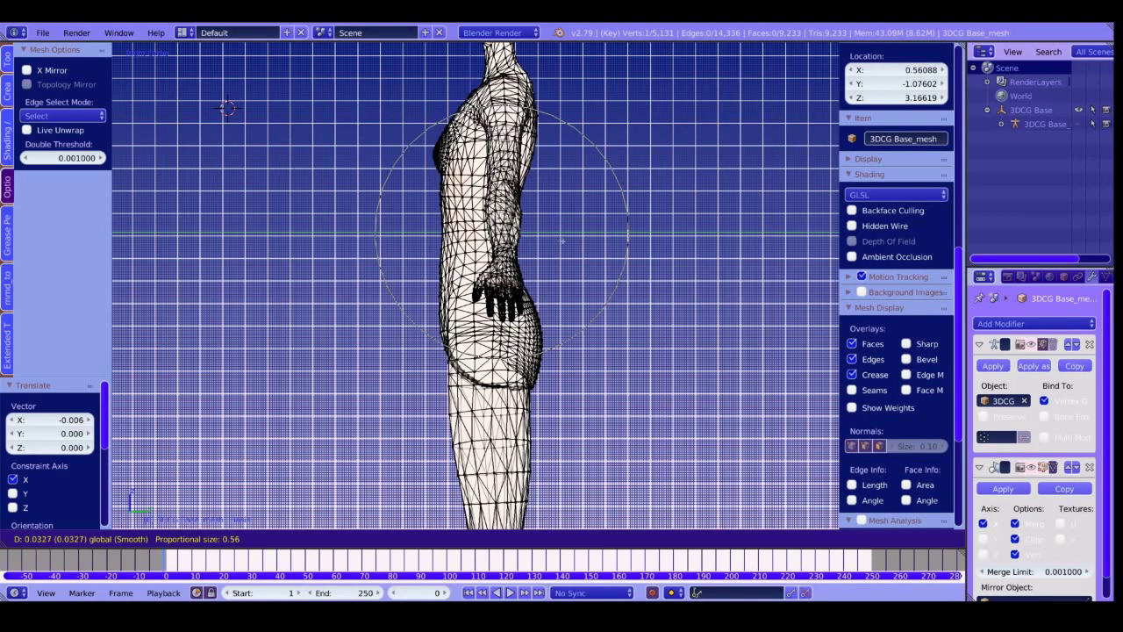
pyautogui.moveTo(562, 241); pyautogui.dragTo(563, 241)
# Step: In back view, scale the buttock around its rear vertex with a proportional size of 0.32 and check the shape in Object Mode
pyautogui.rightClick(542, 346)
pyautogui.moveTo(587, 346); pyautogui.dragTo(587, 346)
pyautogui.press('KP_1')
pyautogui.press('ctrl+KP_1')
pyautogui.rightClick(475, 345)
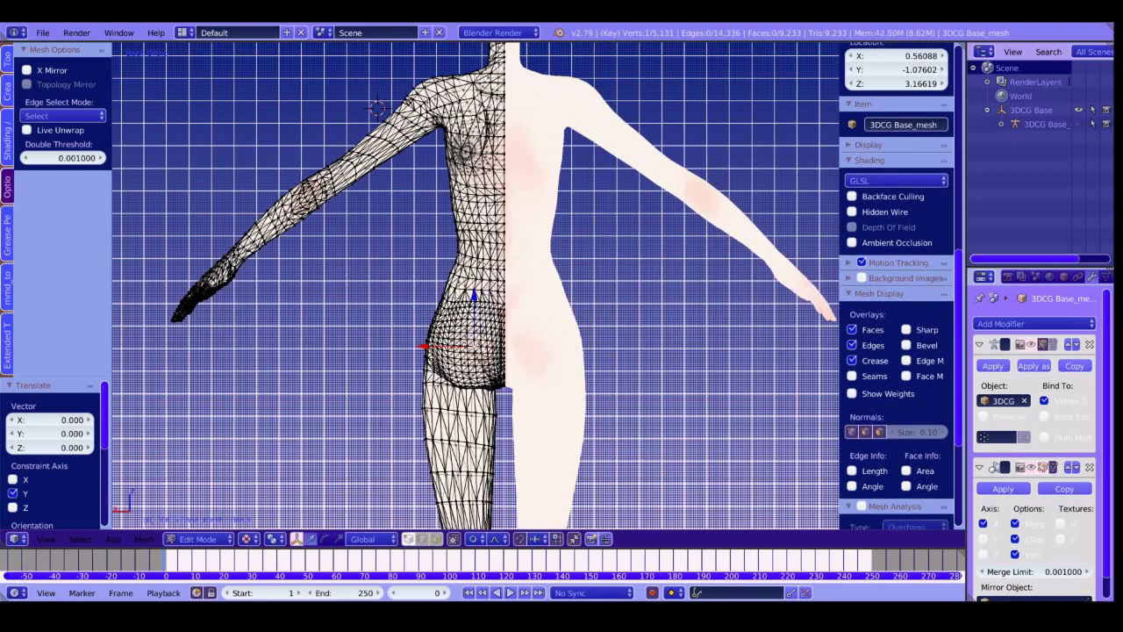
pyautogui.press('s')
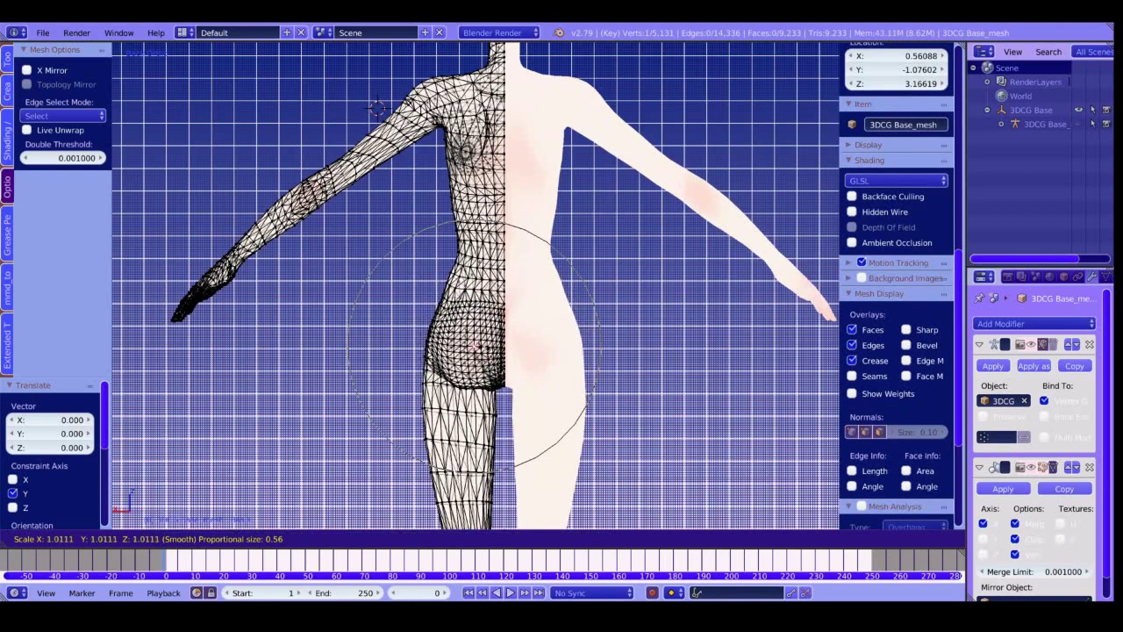
pyautogui.scroll(6, 480, 348)
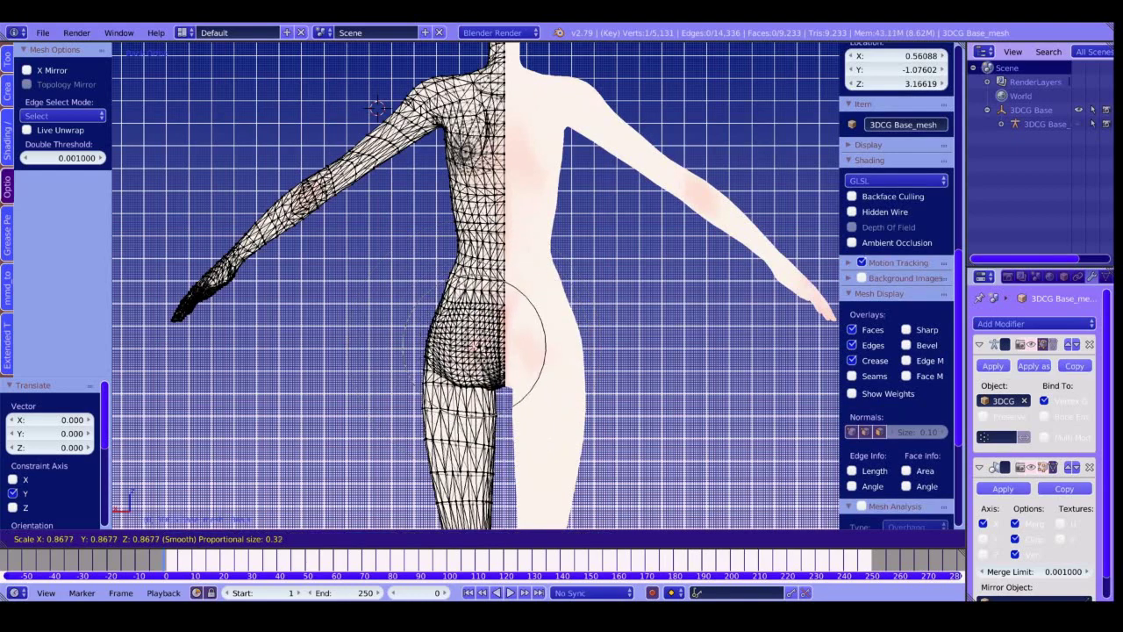
pyautogui.click(430, 346)
pyautogui.moveTo(430, 346); pyautogui.dragTo(433, 345)
pyautogui.press('Tab')
pyautogui.press('g')
pyautogui.rightClick(507, 353)
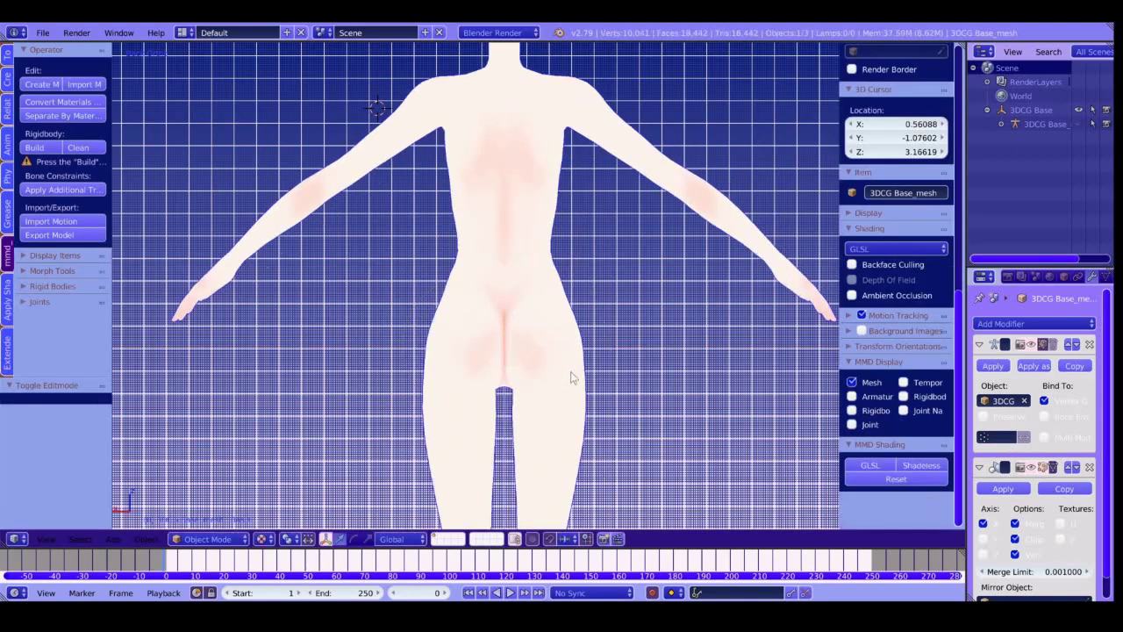
# Step: In side view, move the buttock's rearmost vertex along Y by 0.011 and then by -0.019 in Edit Mode
pyautogui.press('KP_3')
pyautogui.press('Tab')
pyautogui.press('g')
pyautogui.press('y')
pyautogui.press('Return')
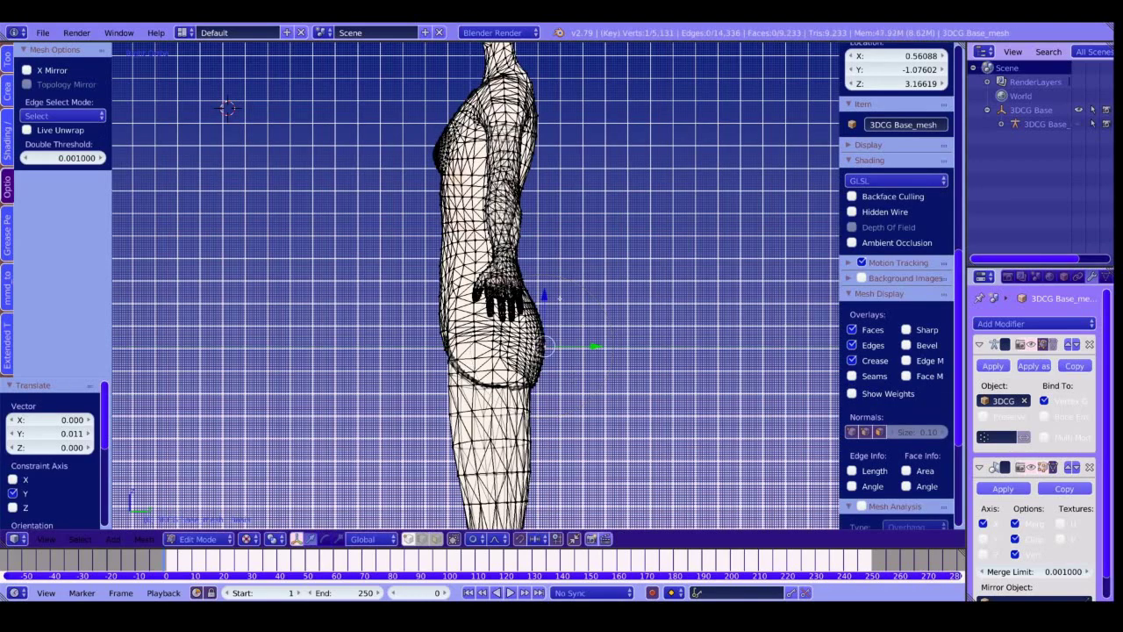
pyautogui.press('g')
pyautogui.press('z')
pyautogui.scroll(-10, 579, 333)
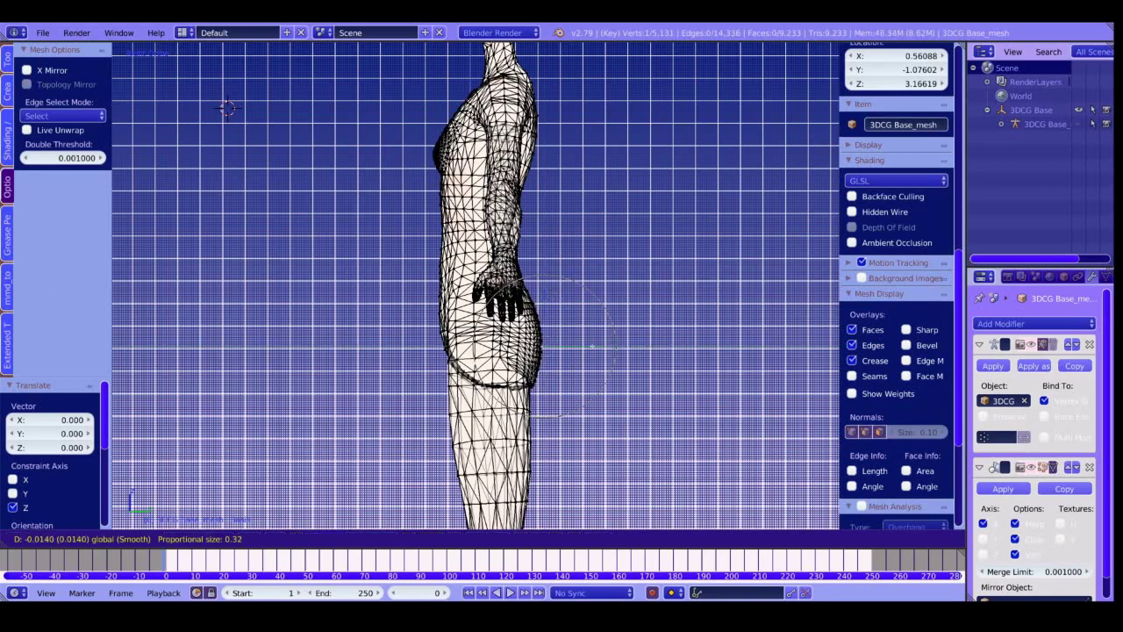
pyautogui.click(592, 345)
# Step: Move the vertex on the front of the lower abdomen 0.011 along Y
pyautogui.rightClick(443, 332)
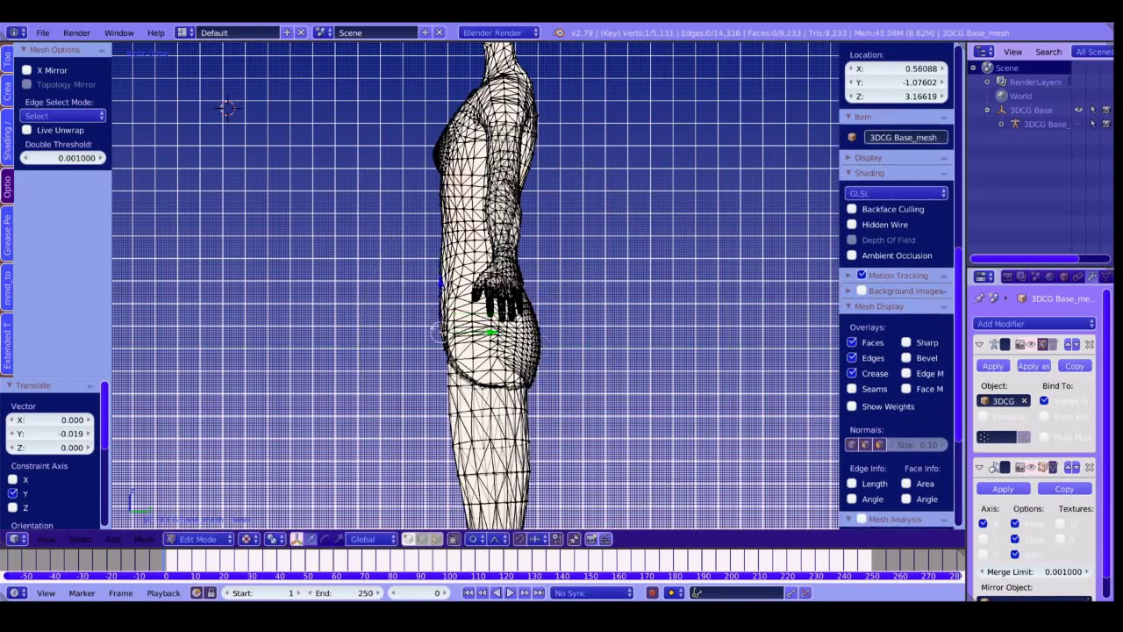
pyautogui.press('g')
pyautogui.press('y')
pyautogui.click(517, 317)
# Step: Move the vertex at the tip of the breast 0.017 along Y with a proportional size of 0.83
pyautogui.keyDown('shift'); pyautogui.moveTo(517, 318); pyautogui.dragTo(520, 342, button='middle'); pyautogui.keyUp('shift')
pyautogui.rightClick(399, 276)
pyautogui.rightClick(403, 270)
pyautogui.press('g')
pyautogui.press('y')
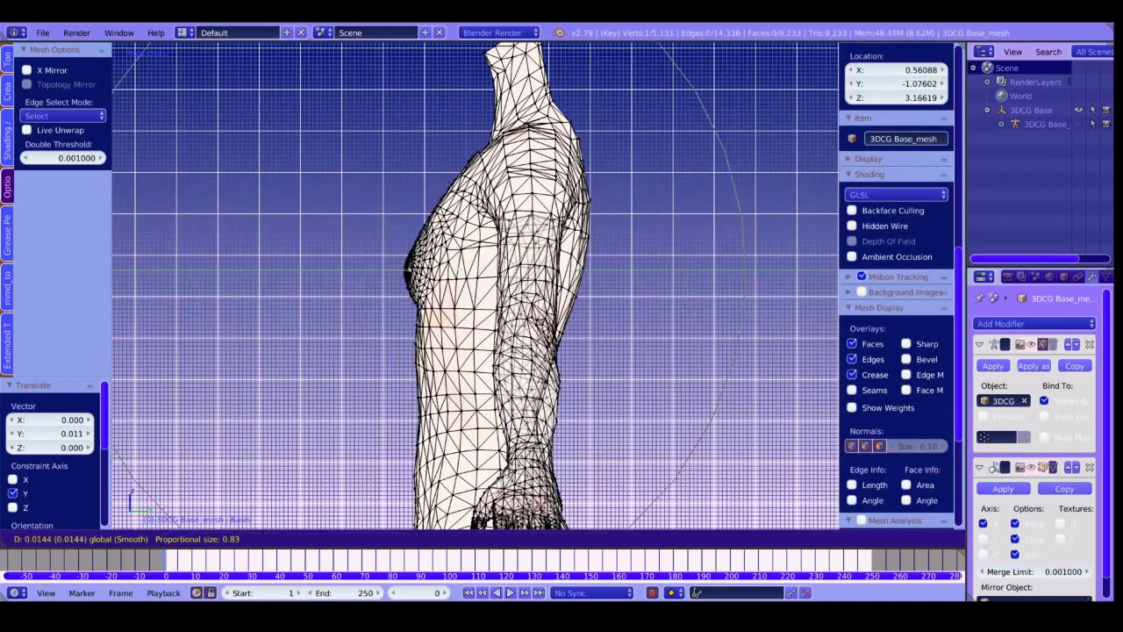
pyautogui.click(411, 270)
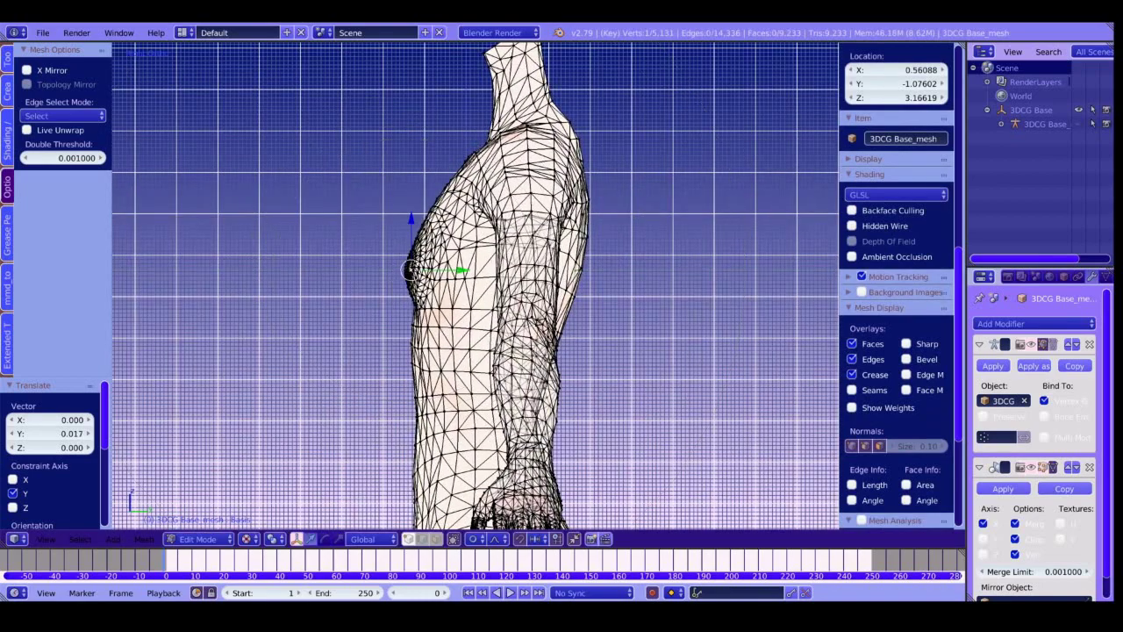
pyautogui.rightClick(501, 256)
pyautogui.press('g')
pyautogui.rightClick(513, 238)
# Step: Move the vertex on the front contour of the upper chest 0.009 along Y
pyautogui.rightClick(447, 192)
pyautogui.click(495, 189)
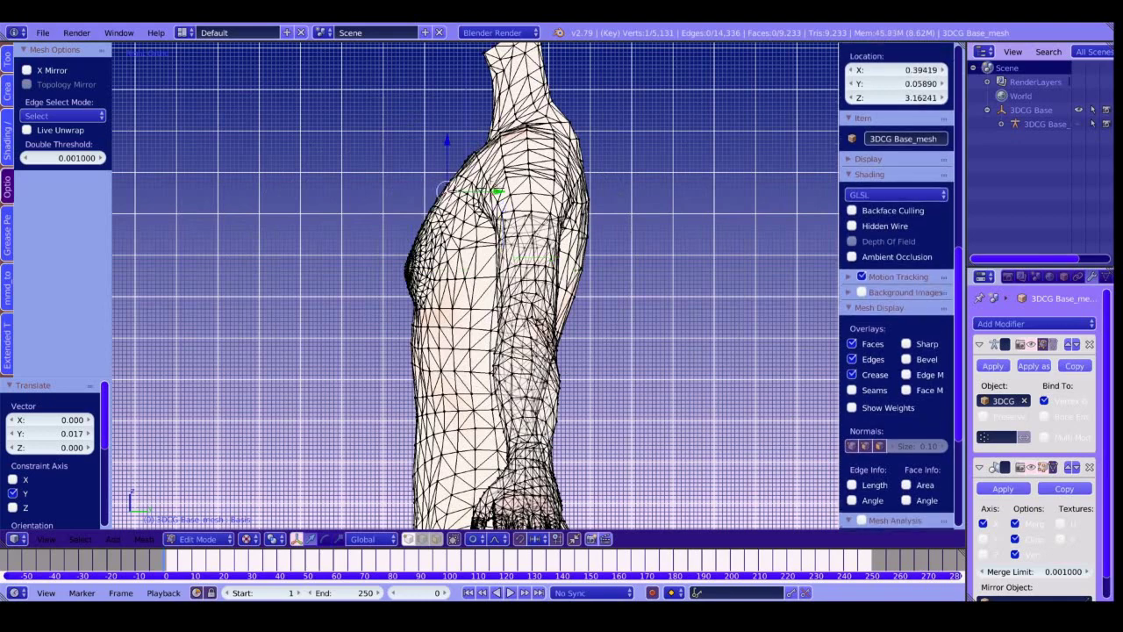
pyautogui.moveTo(498, 191); pyautogui.dragTo(501, 189)
pyautogui.rightClick(446, 189)
pyautogui.press('Return')
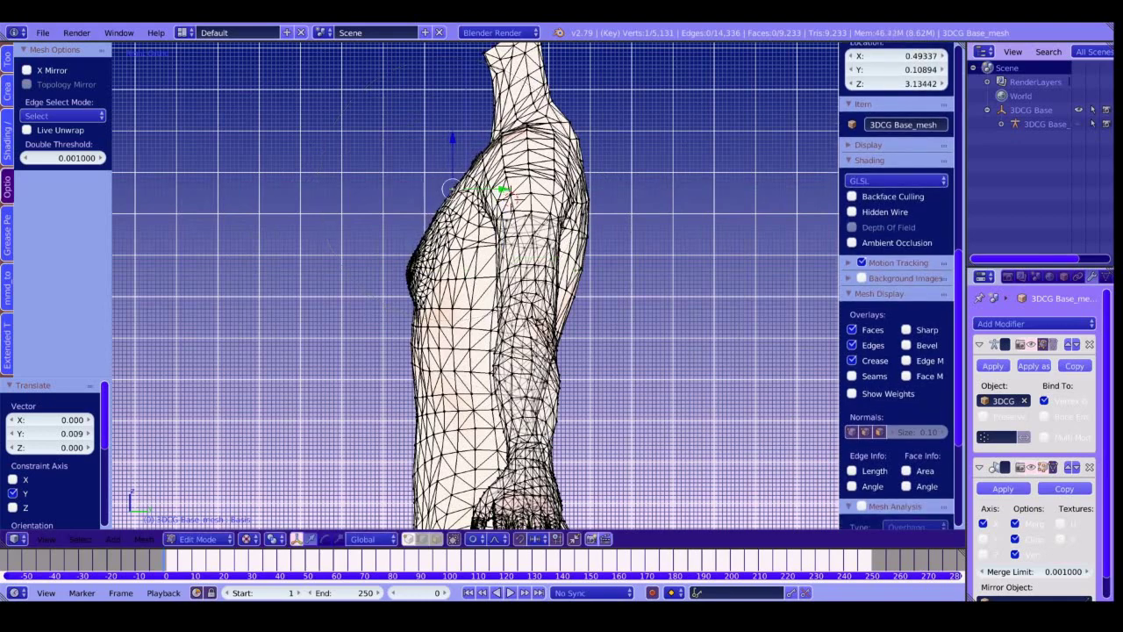
# Step: In side view, move the front knee vertex -0.058 along Y and the back-of-knee vertex -0.028 along Y
pyautogui.press('KP_1')
pyautogui.keyDown('shift'); pyautogui.moveTo(559, 353); pyautogui.dragTo(547, 100, button='middle'); pyautogui.keyUp('shift')
pyautogui.scroll(-5, 548, 100)
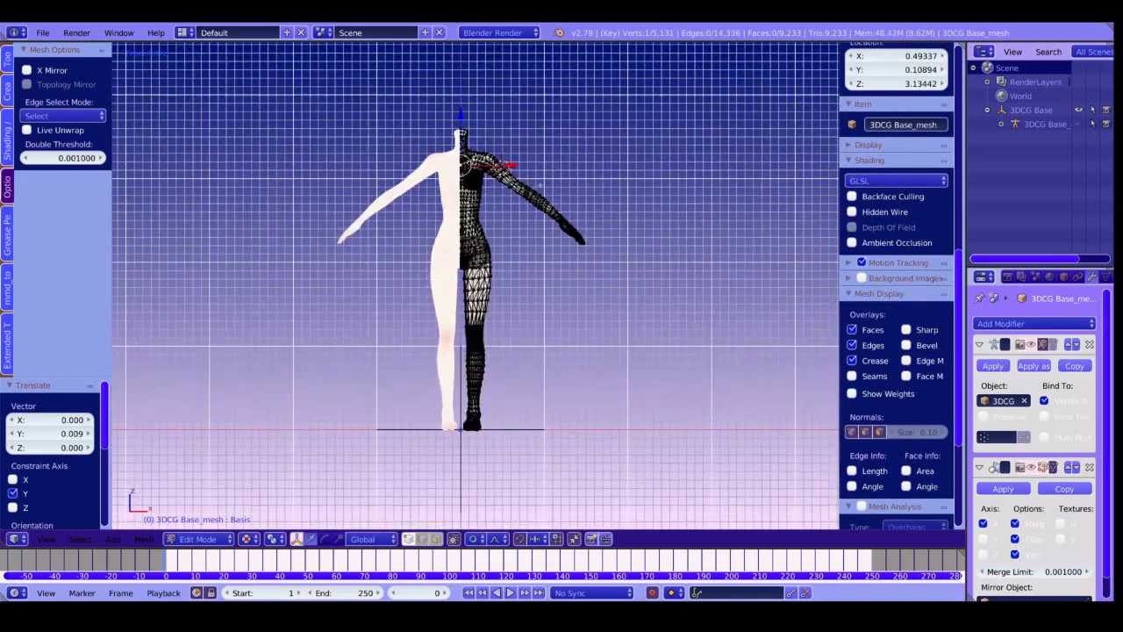
pyautogui.moveTo(653, 241); pyautogui.dragTo(454, 251, button='middle')
pyautogui.press('KP_3')
pyautogui.scroll(5, 557, 276)
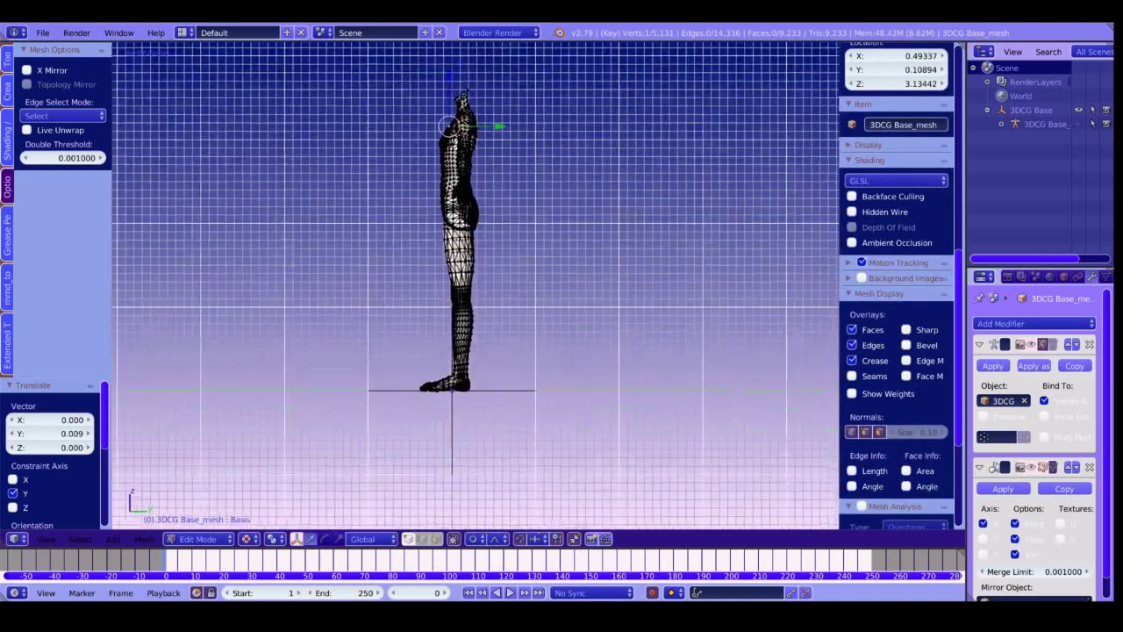
pyautogui.keyDown('shift'); pyautogui.moveTo(558, 276); pyautogui.dragTo(529, 293, button='middle'); pyautogui.keyUp('shift')
pyautogui.rightClick(467, 264)
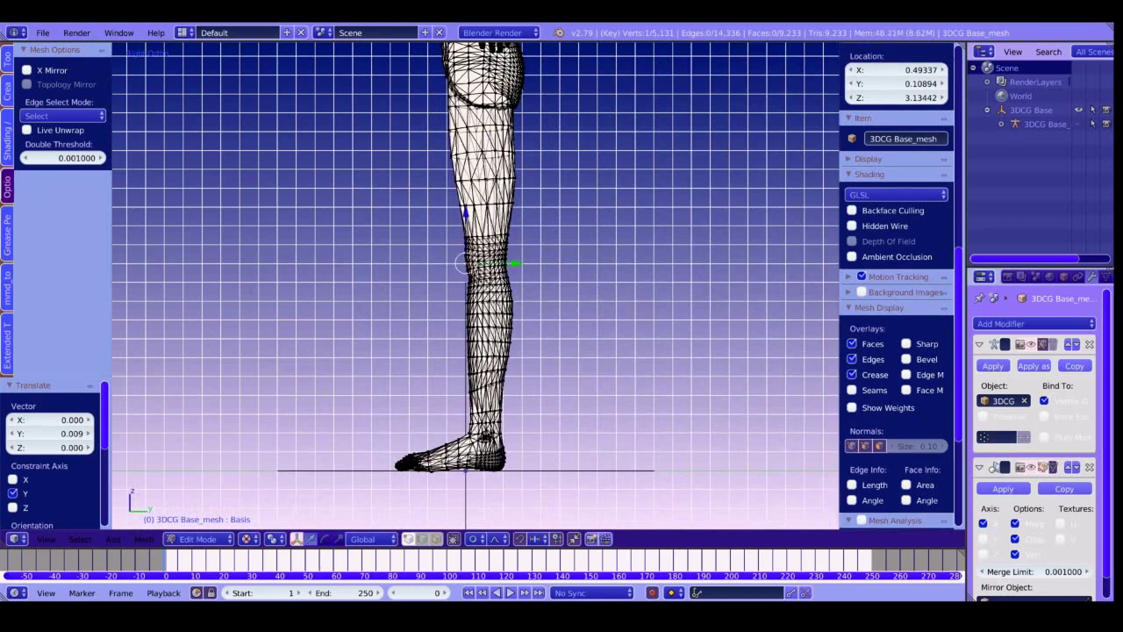
pyautogui.moveTo(518, 264); pyautogui.dragTo(510, 265)
pyautogui.scroll(-15, 507, 264)
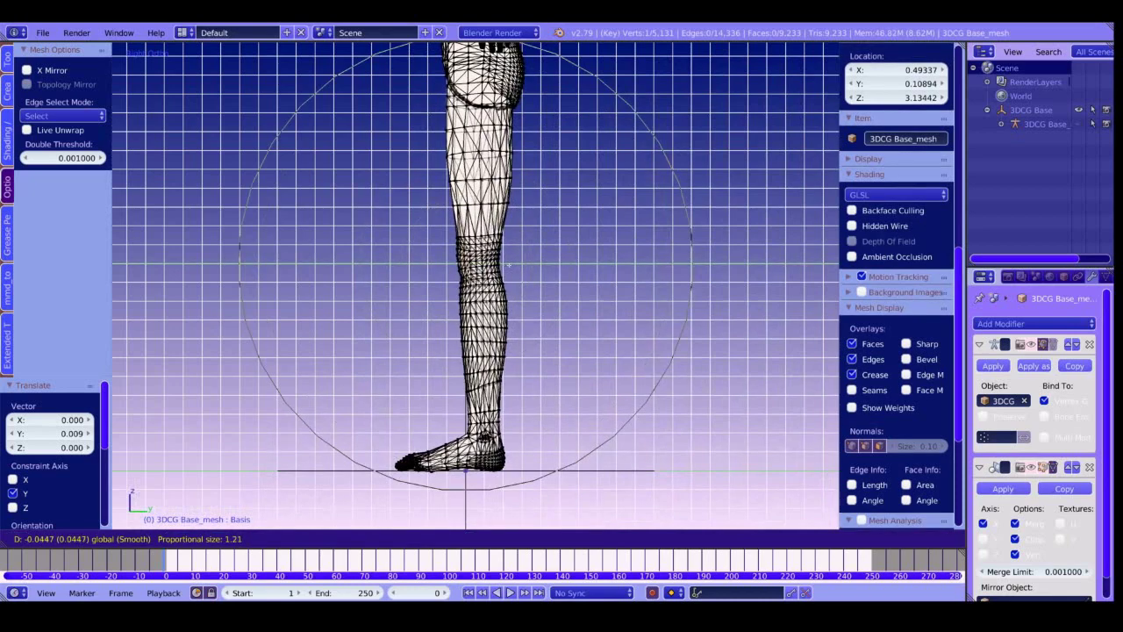
pyautogui.scroll(4, 507, 263)
pyautogui.click(506, 263)
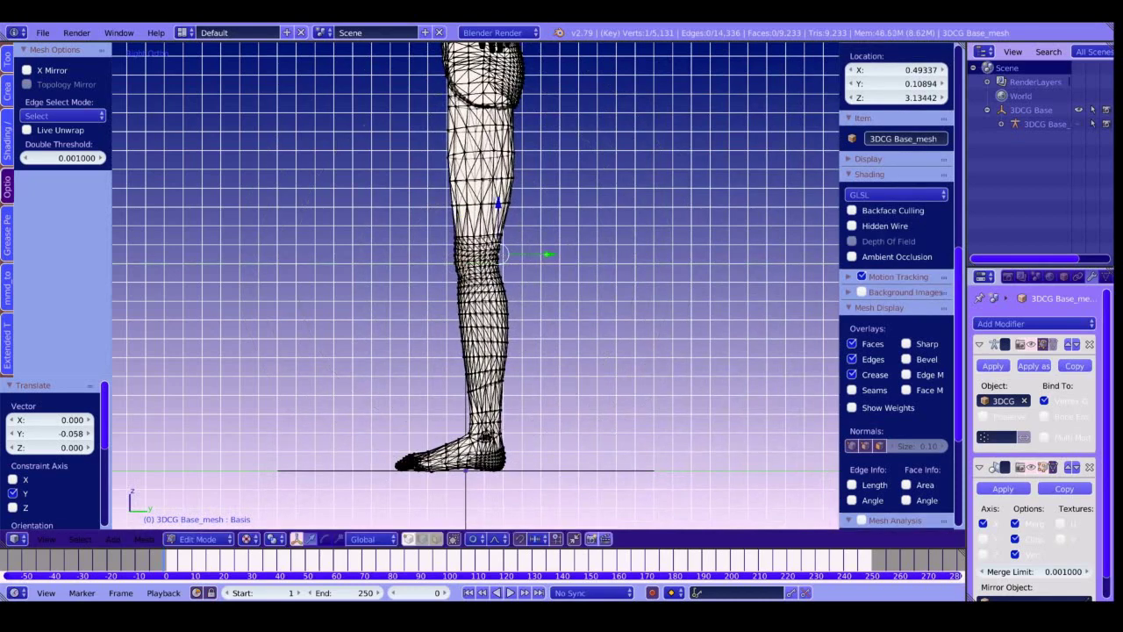
pyautogui.moveTo(547, 255); pyautogui.dragTo(542, 254)
pyautogui.keyDown('shift'); pyautogui.moveTo(519, 202); pyautogui.dragTo(515, 249, button='middle'); pyautogui.keyUp('shift')
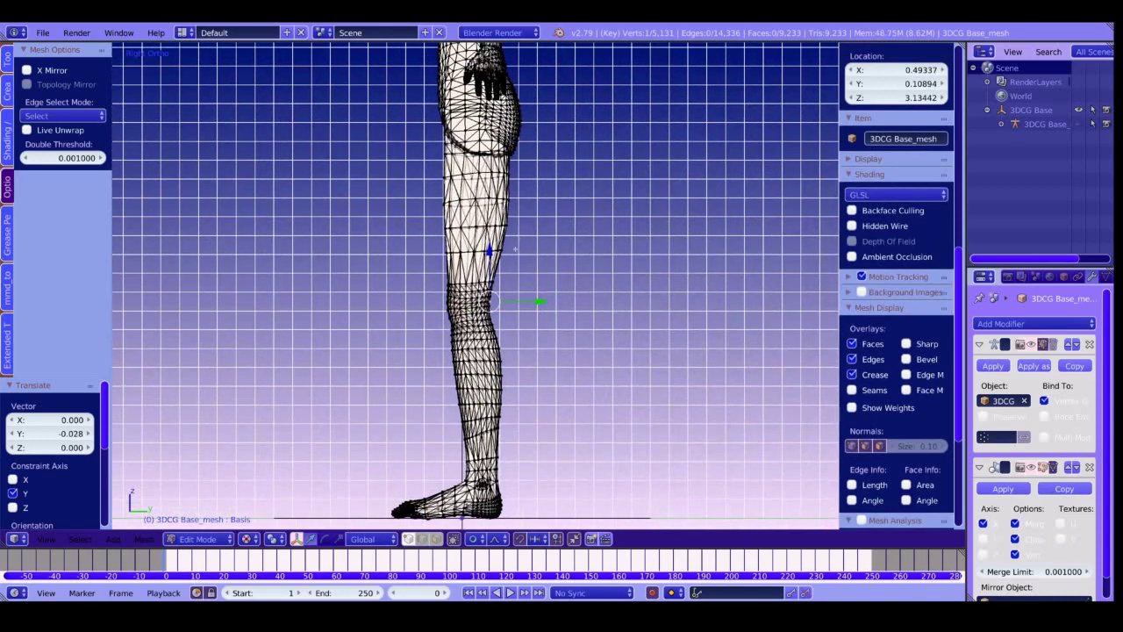
# Step: Reshape the lower leg by shifting the shin vertex backward along Y and moving the rear calf vertex -0.013 along Y
pyautogui.rightClick(457, 387)
pyautogui.moveTo(507, 391); pyautogui.dragTo(552, 389)
pyautogui.scroll(5, 514, 391)
pyautogui.click(502, 428)
pyautogui.rightClick(503, 427)
pyautogui.rightClick(504, 360)
pyautogui.rightClick(505, 375)
pyautogui.rightClick(544, 388)
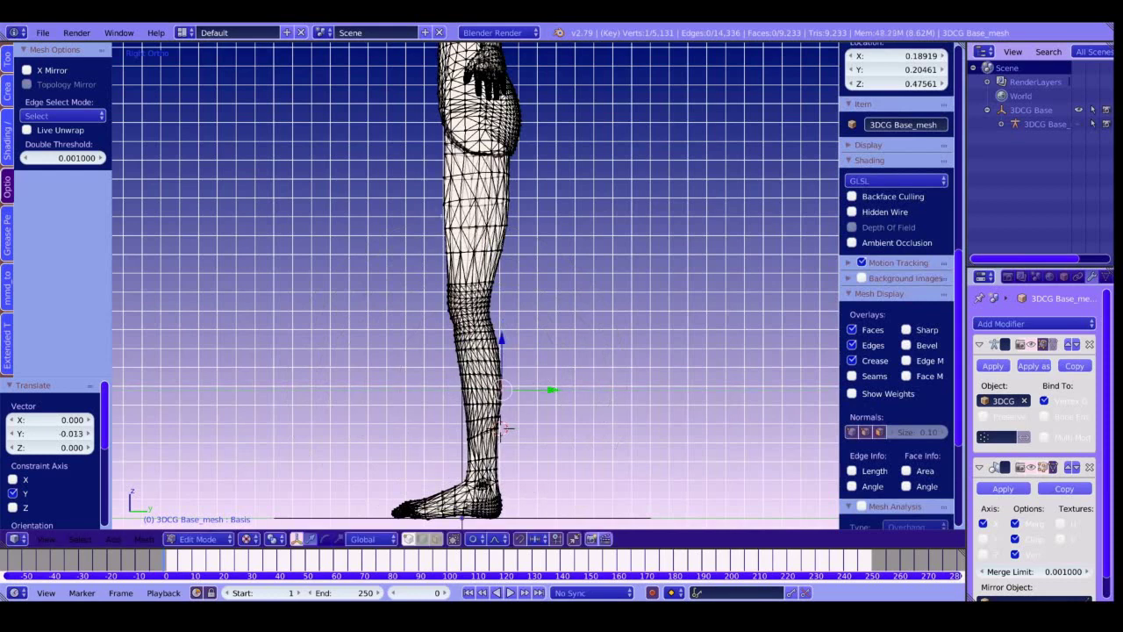
# Step: Move the front mid-thigh vertex -0.024 along Y and the rear mid-thigh vertex -0.017 along Y
pyautogui.rightClick(443, 205)
pyautogui.moveTo(496, 204); pyautogui.dragTo(489, 205)
pyautogui.rightClick(509, 225)
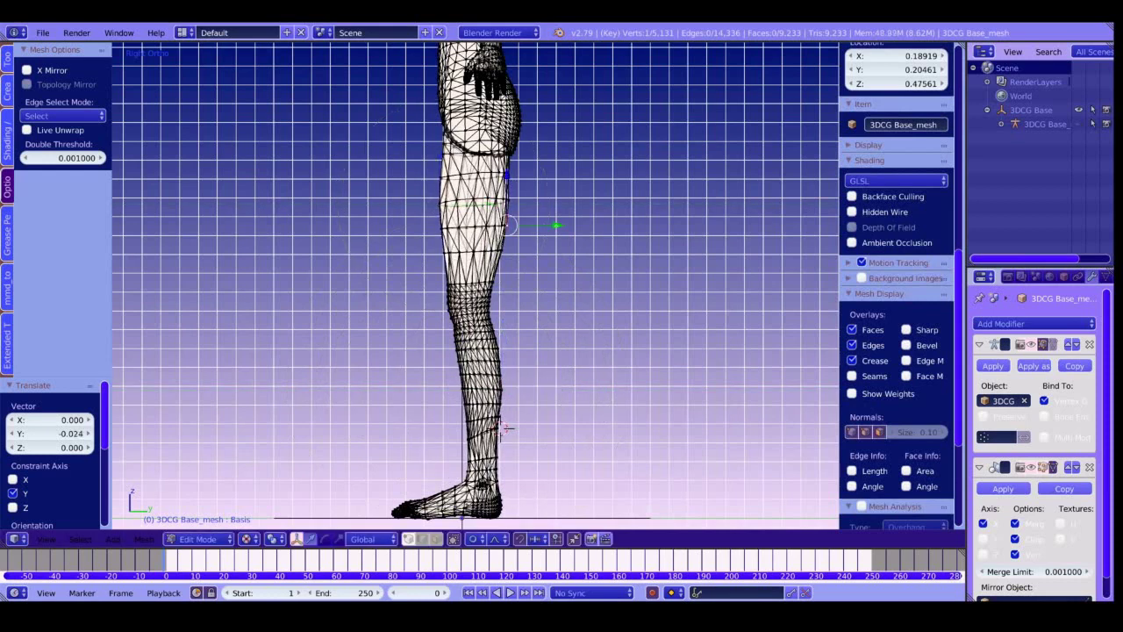
pyautogui.moveTo(556, 226); pyautogui.dragTo(552, 226)
# Step: Move the vertex at the front top of the thigh -0.013 along Y
pyautogui.rightClick(443, 155)
pyautogui.moveTo(491, 155); pyautogui.dragTo(488, 155)
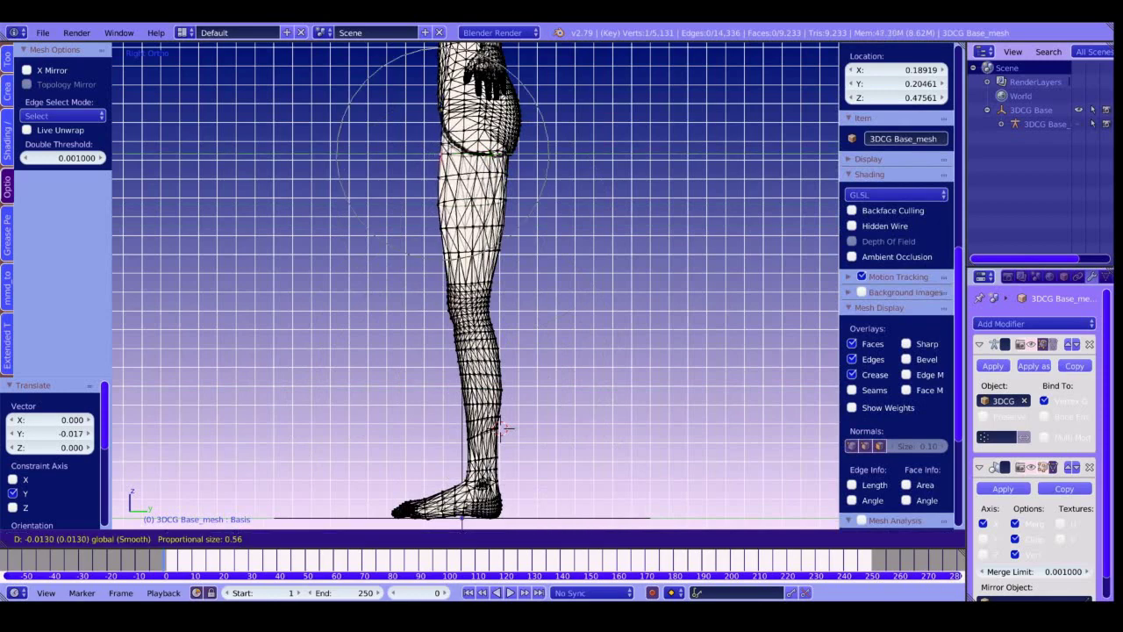
pyautogui.press('Return')
# Step: Shift the vertex at the front just below the knee along Y using a proportional size of about 0.11 and return to Object Mode
pyautogui.scroll(5, 506, 428)
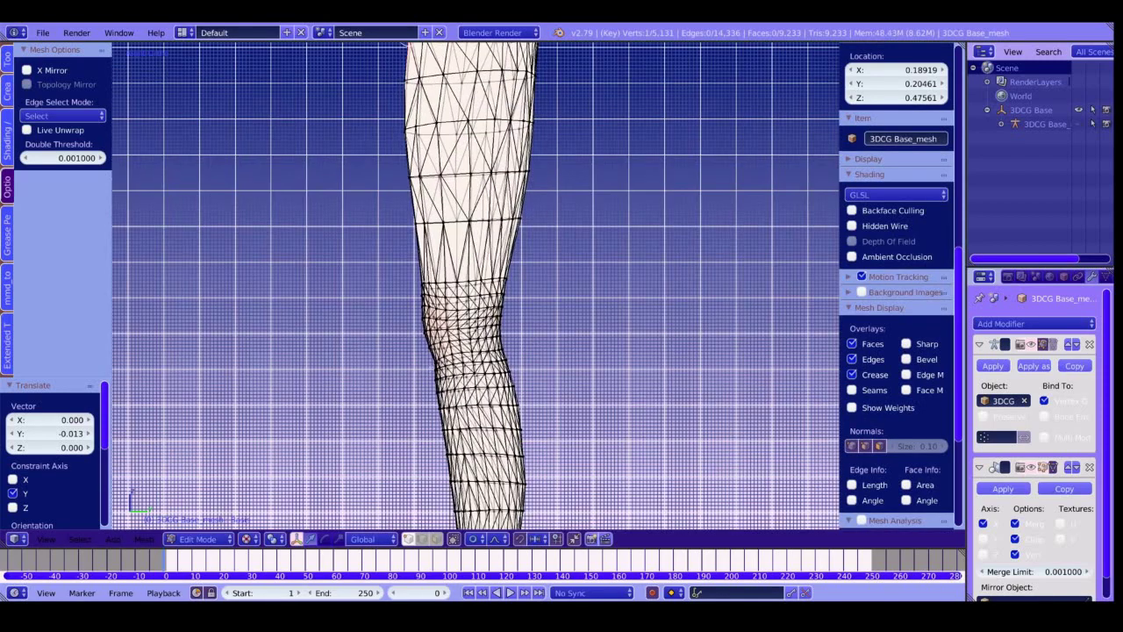
pyautogui.keyDown('alt'); pyautogui.rightClick(434, 355); pyautogui.keyUp('alt')
pyautogui.press('g')
pyautogui.press('y')
pyautogui.scroll(19, 439, 356)
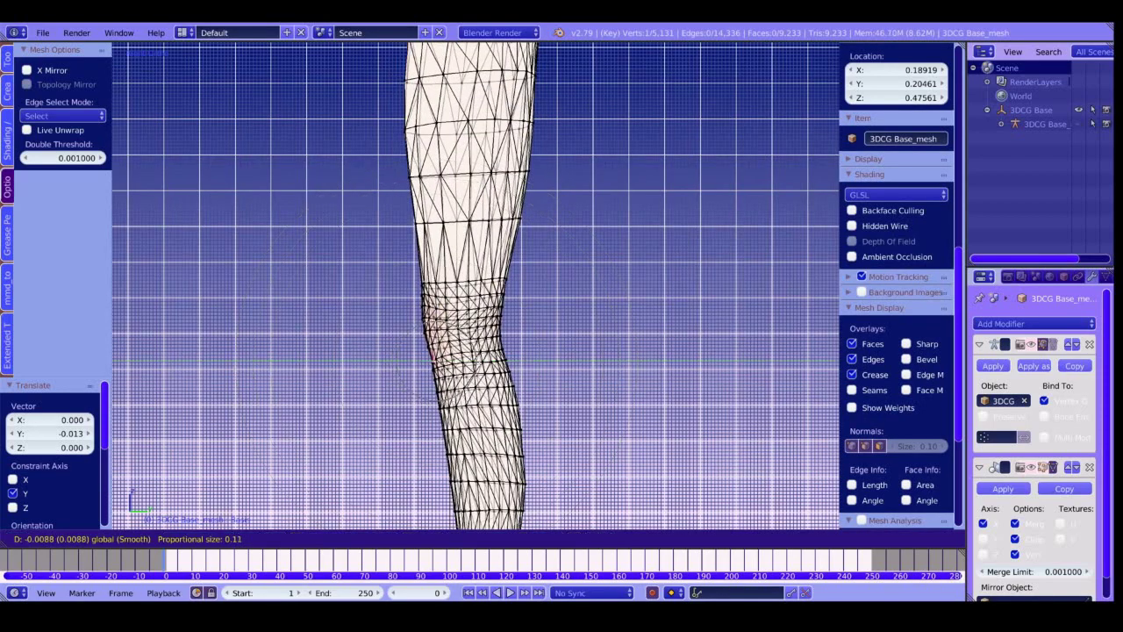
pyautogui.press('Return')
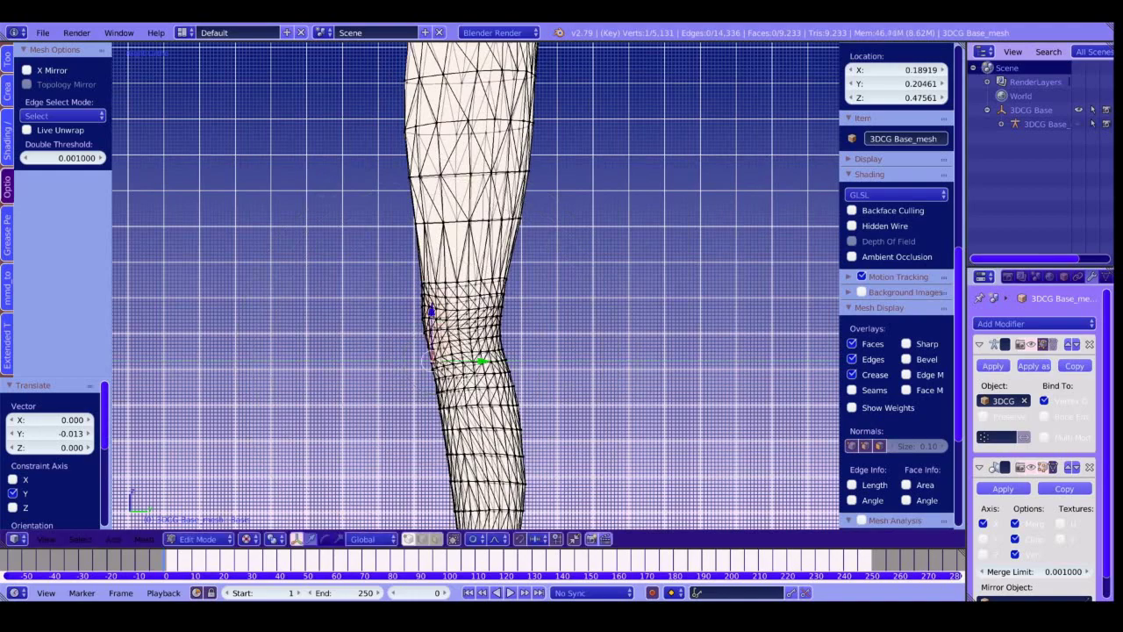
pyautogui.scroll(-3, 509, 451)
pyautogui.press('Tab')
pyautogui.scroll(-4, 534, 366)
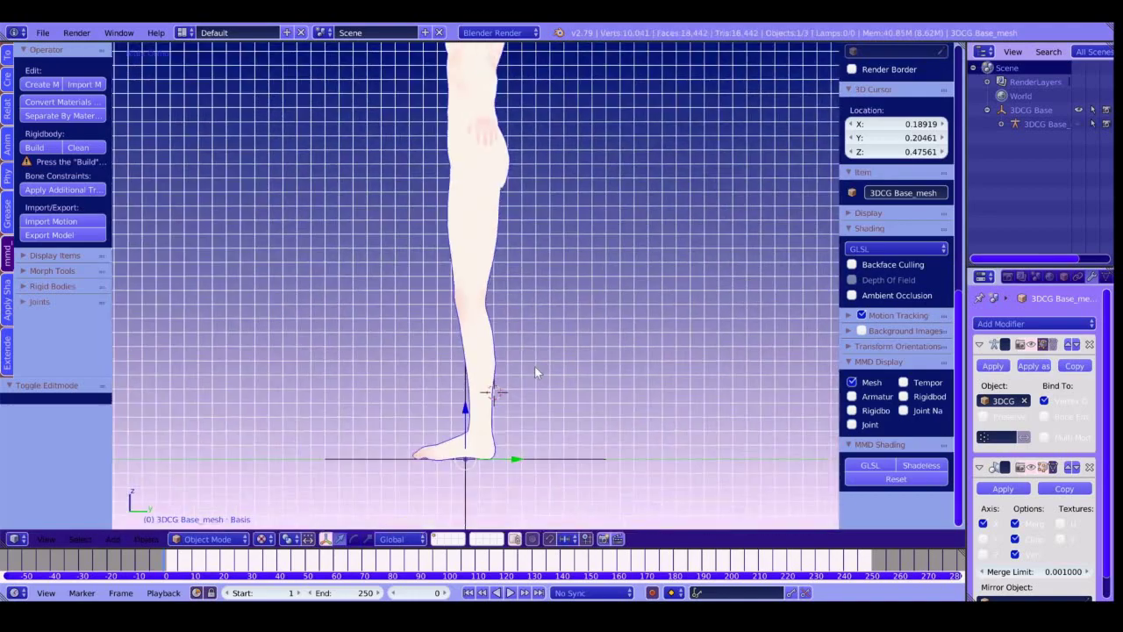
pyautogui.scroll(-2, 527, 381)
pyautogui.scroll(4, 523, 354)
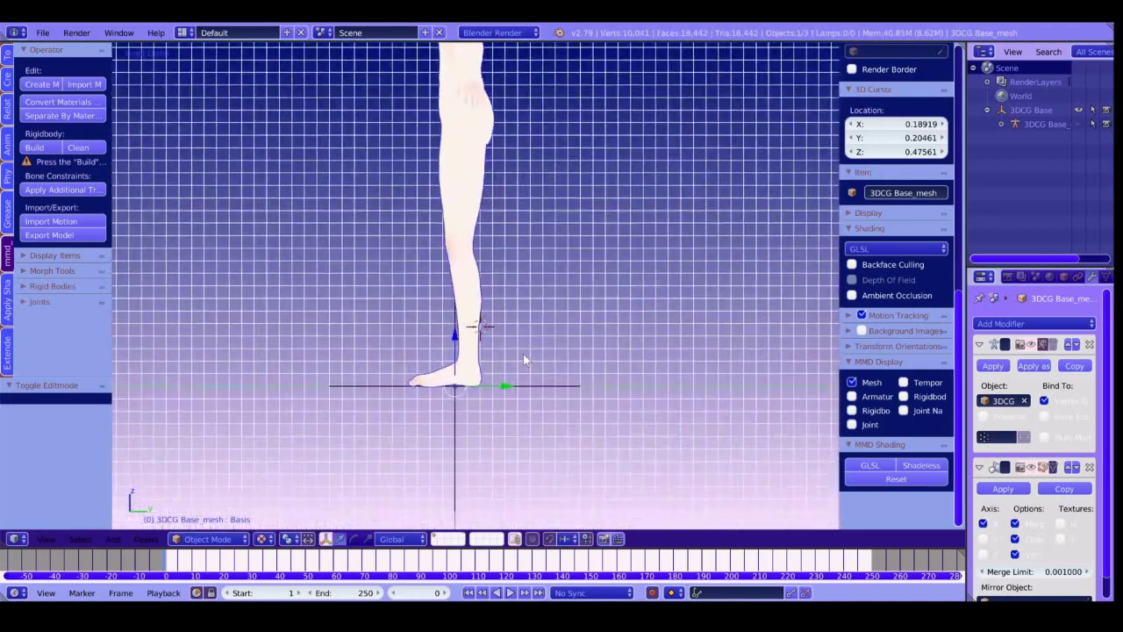
# Step: Select the whole foot in Edit Mode and move it about -0.055 along Y with a proportional size of about 0.68
pyautogui.press('Tab')
pyautogui.rightClick(484, 336)
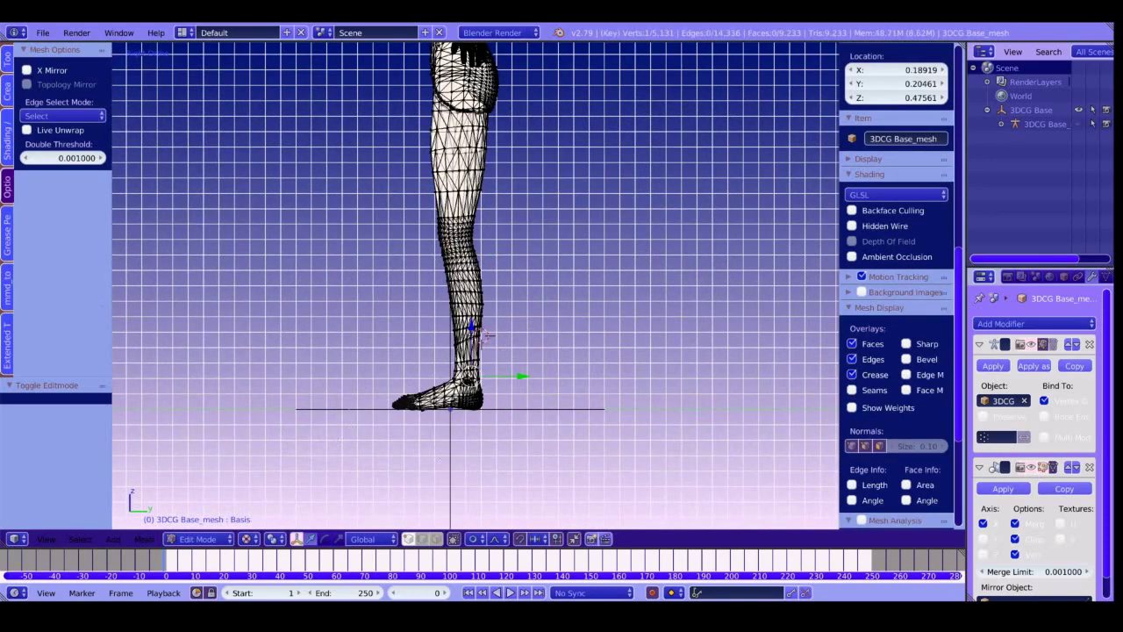
pyautogui.moveTo(412, 420)
pyautogui.keyDown('ctrl'); pyautogui.mouseDown()
pyautogui.moveTo(492, 390)
pyautogui.moveTo(478, 368)
pyautogui.mouseUp(); pyautogui.keyUp('ctrl')
pyautogui.press('g')
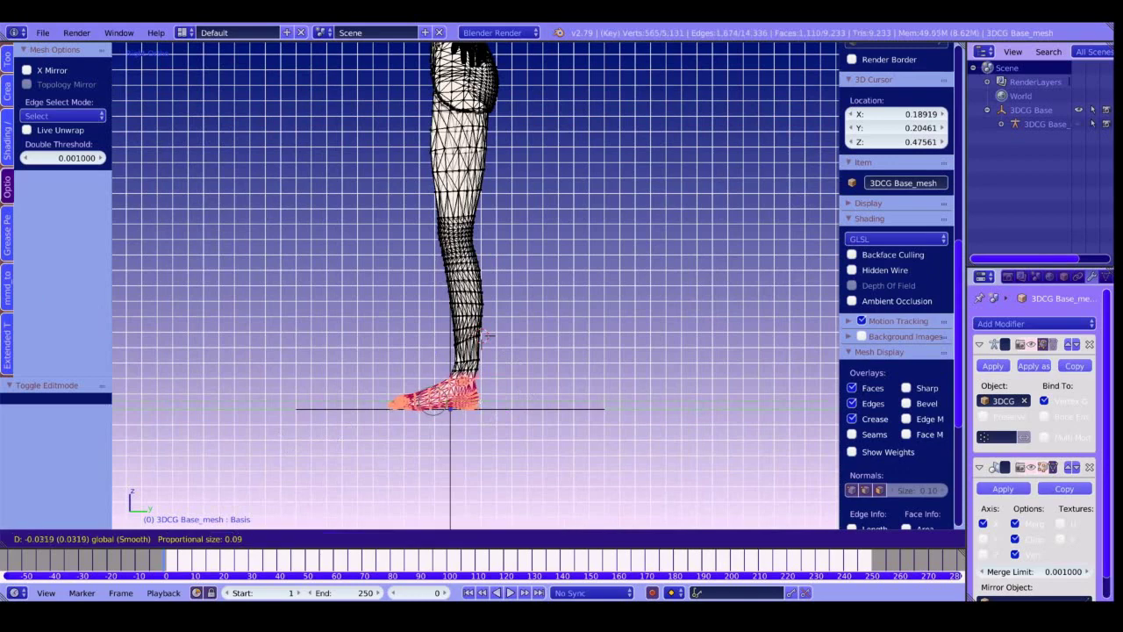
pyautogui.scroll(-3, 484, 335)
pyautogui.scroll(-4, 485, 335)
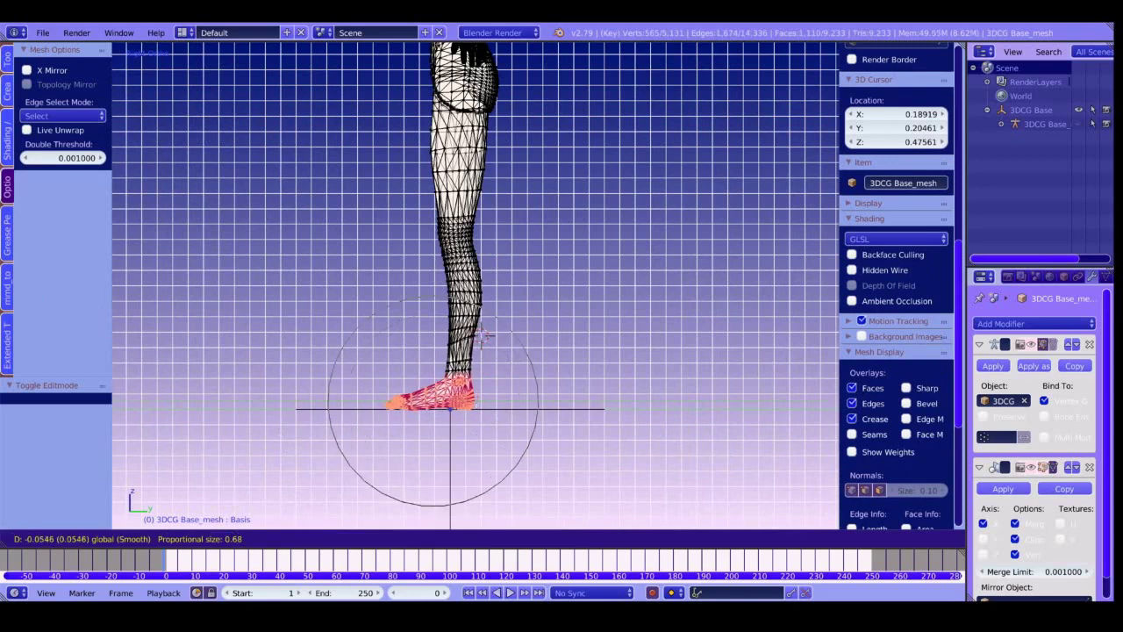
pyautogui.moveTo(480, 393); pyautogui.dragTo(478, 393)
pyautogui.press('Tab')
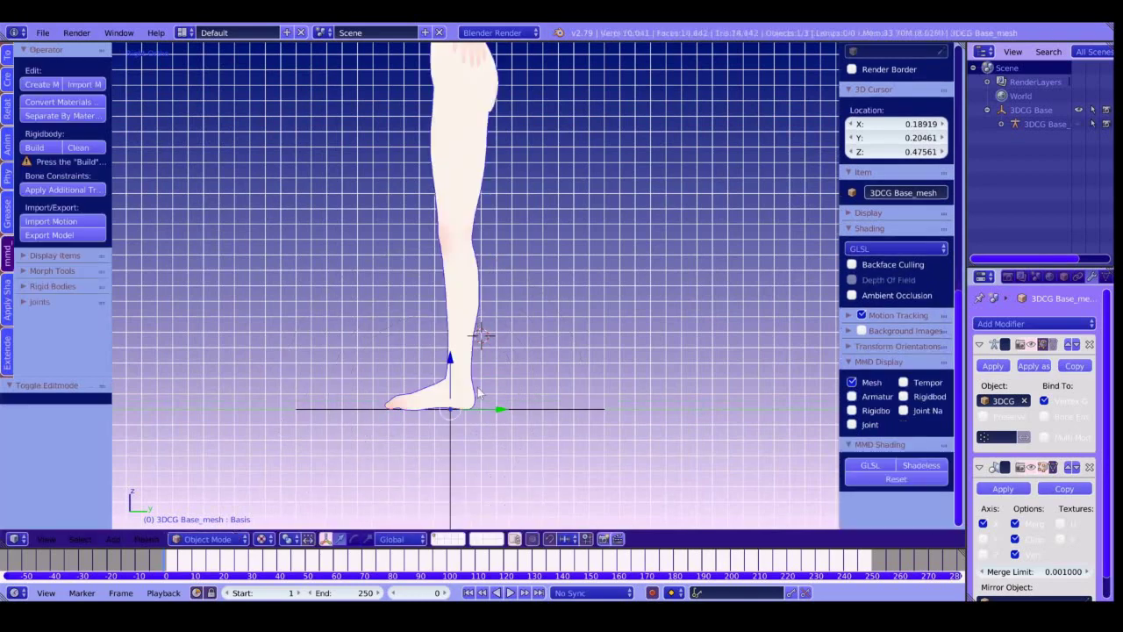
# Step: Move the vertex beneath the ball of the foot 0.005 along Z with a reduced proportional size
pyautogui.keyDown('shift'); pyautogui.moveTo(484, 387); pyautogui.dragTo(481, 235, button='middle'); pyautogui.keyUp('shift')
pyautogui.scroll(6, 542, 253)
pyautogui.keyDown('shift'); pyautogui.moveTo(481, 235); pyautogui.dragTo(543, 319, button='middle'); pyautogui.keyUp('shift')
pyautogui.press('Tab')
pyautogui.rightClick(493, 379)
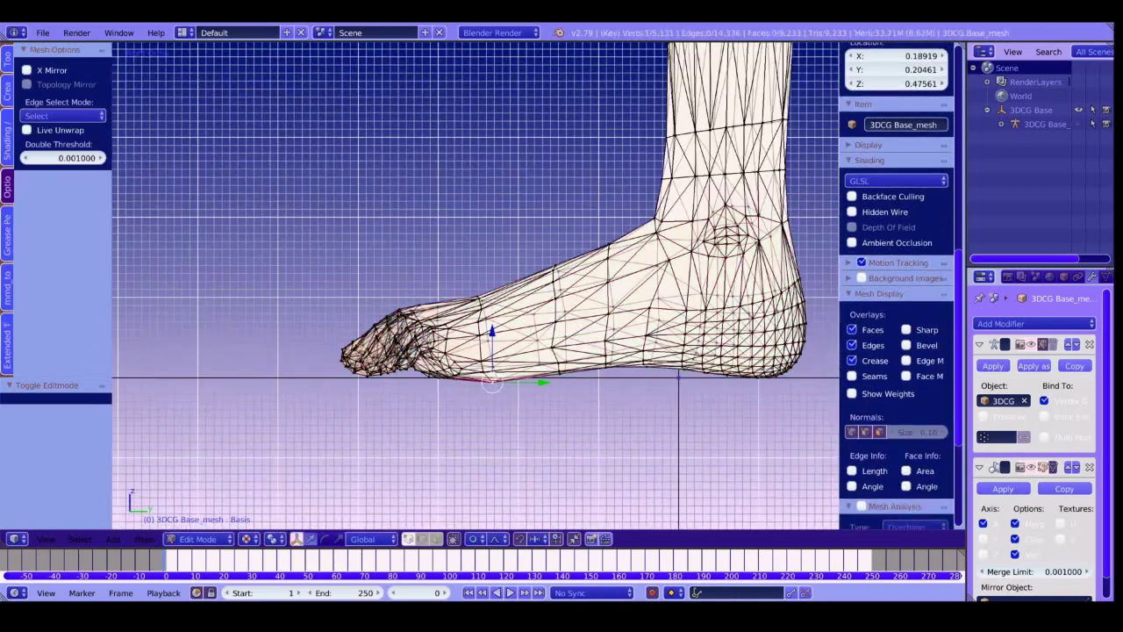
pyautogui.moveTo(494, 339); pyautogui.dragTo(494, 334)
pyautogui.scroll(20, 492, 380)
pyautogui.moveTo(494, 334); pyautogui.dragTo(511, 354, button='middle')
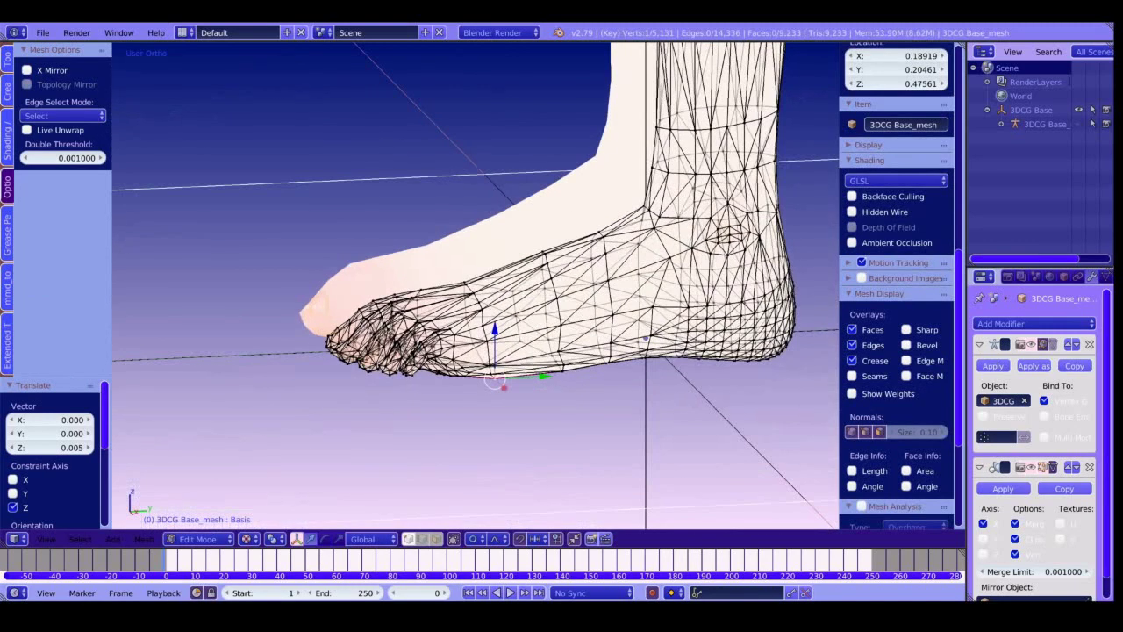
# Step: Change the proportional editing mode and move the vertex beneath the toes -0.006 along Z in side view
pyautogui.rightClick(412, 376)
pyautogui.press('KP_3')
pyautogui.moveTo(406, 319); pyautogui.dragTo(364, 326)
pyautogui.hotkey('ctrl', 'z')
pyautogui.click(476, 539)
pyautogui.click(481, 508)
pyautogui.scroll(5, 407, 335)
# Step: Lower the sole vertex beneath the ball of the foot slightly along Z
pyautogui.rightClick(363, 375)
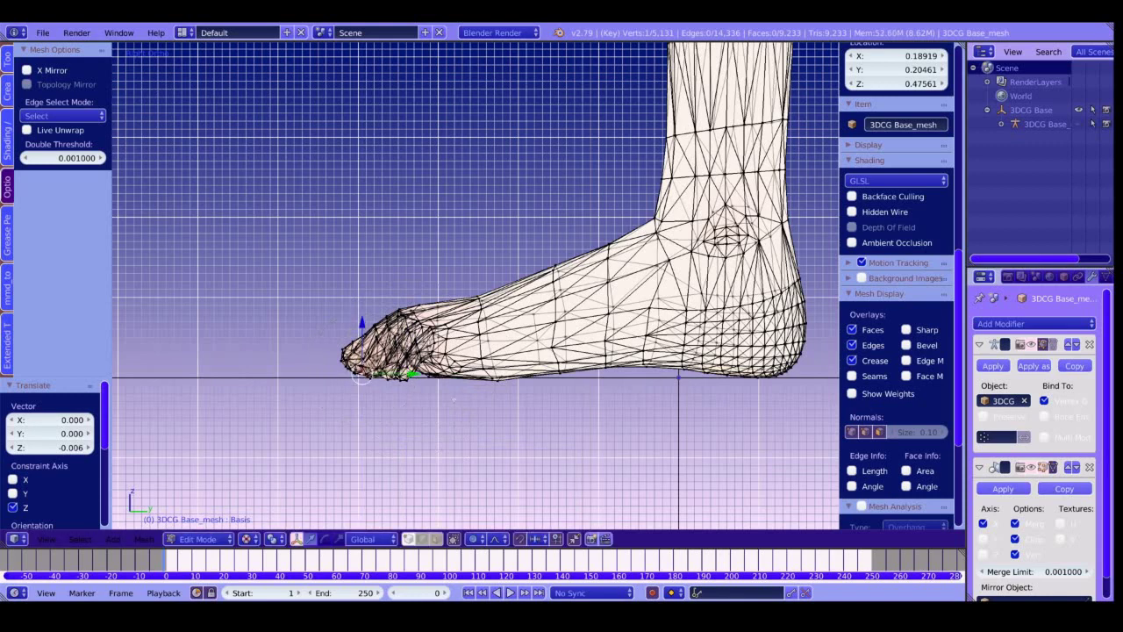
pyautogui.rightClick(488, 394)
pyautogui.rightClick(497, 374)
pyautogui.moveTo(498, 320); pyautogui.dragTo(498, 326)
# Step: Move the vertex on top of the toes -0.002 along Z
pyautogui.rightClick(400, 310)
pyautogui.moveTo(407, 257); pyautogui.dragTo(389, 290)
pyautogui.rightClick(402, 318)
pyautogui.rightClick(389, 317)
pyautogui.keyDown('ctrl'); pyautogui.moveTo(388, 290); pyautogui.dragTo(388, 304, button='middle'); pyautogui.keyUp('ctrl')
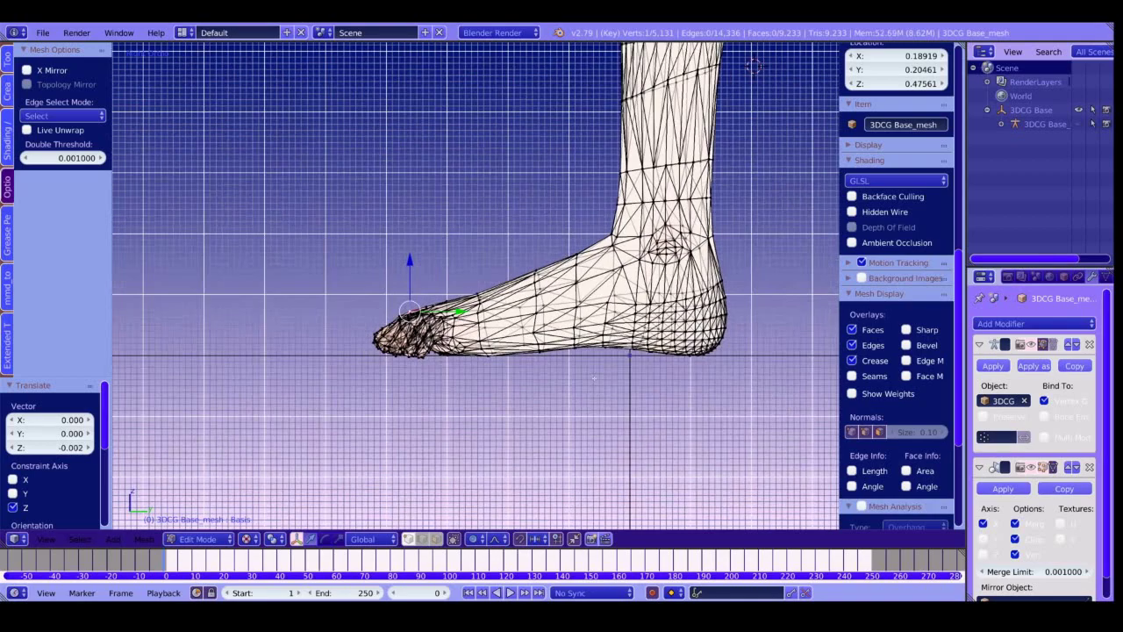
# Step: In front view, move the vertex beneath the outermost toe 0.004 along Z and return to Object Mode
pyautogui.press('KP_1')
pyautogui.keyDown('shift'); pyautogui.moveTo(542, 299); pyautogui.dragTo(536, 339, button='middle'); pyautogui.keyUp('shift')
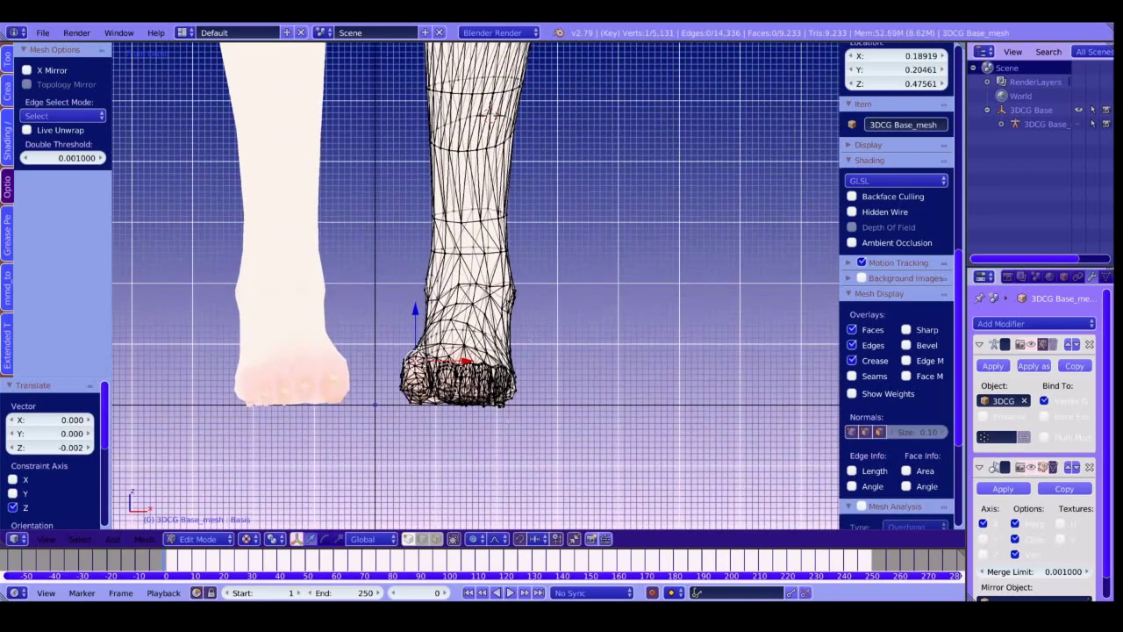
pyautogui.rightClick(503, 406)
pyautogui.moveTo(503, 352); pyautogui.dragTo(503, 350)
pyautogui.scroll(-4, 503, 350)
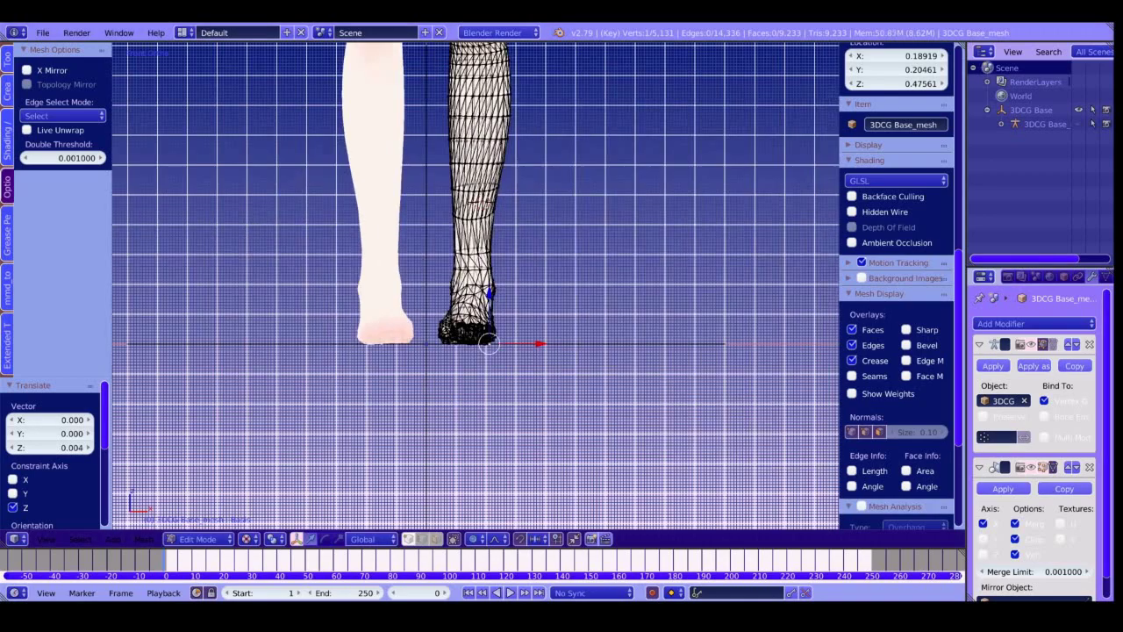
pyautogui.scroll(-6, 503, 350)
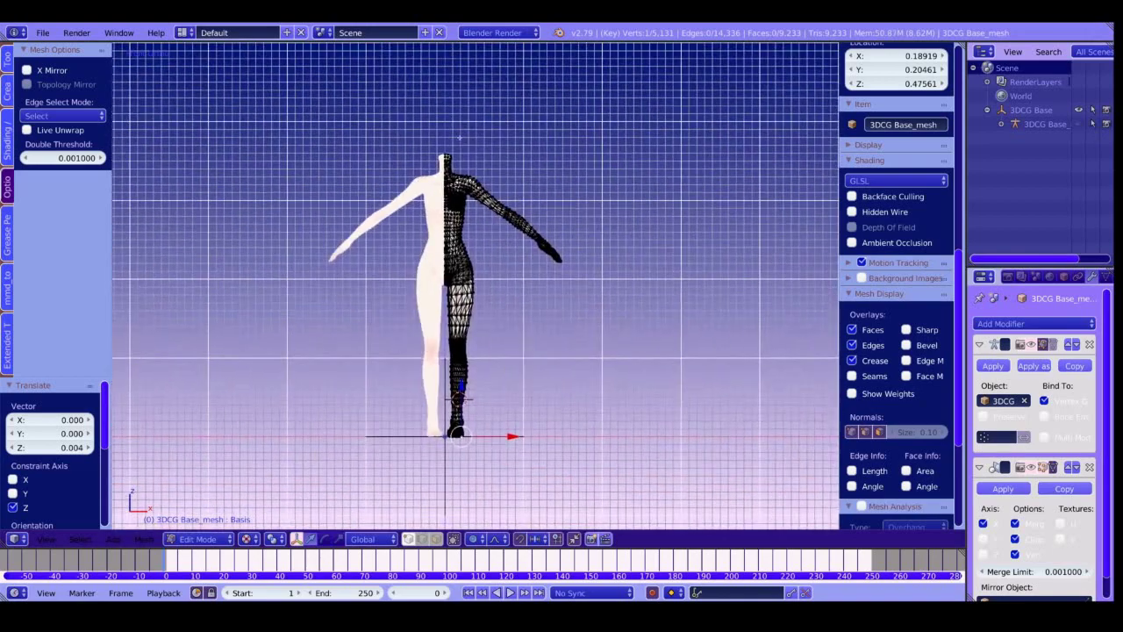
pyautogui.scroll(3, 476, 286)
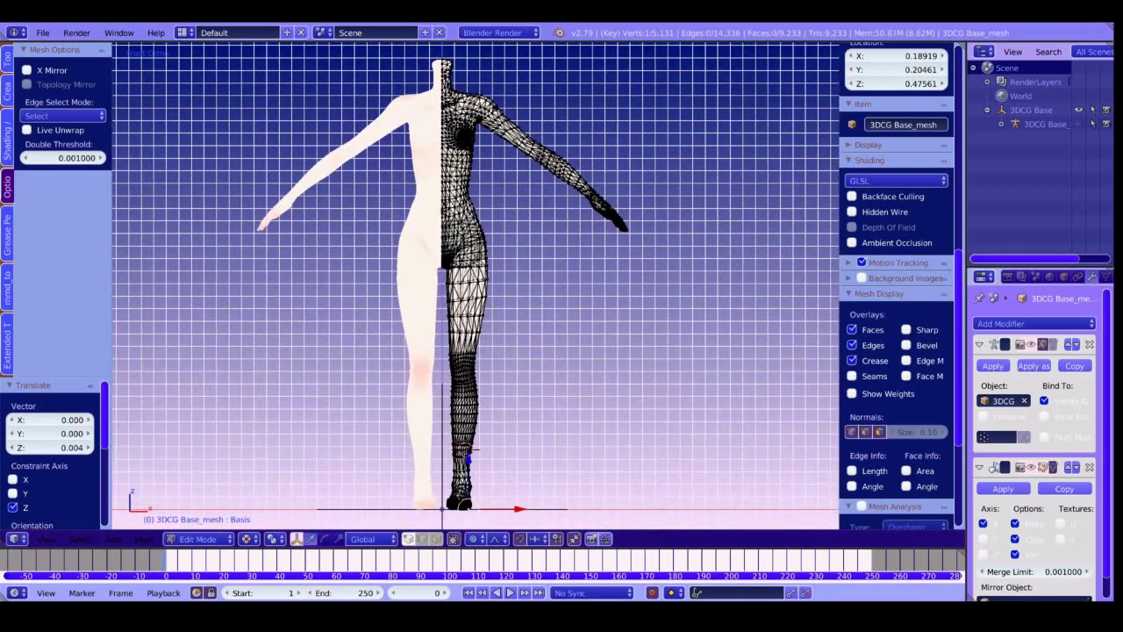
pyautogui.click(319, 462)
pyautogui.press('Tab')
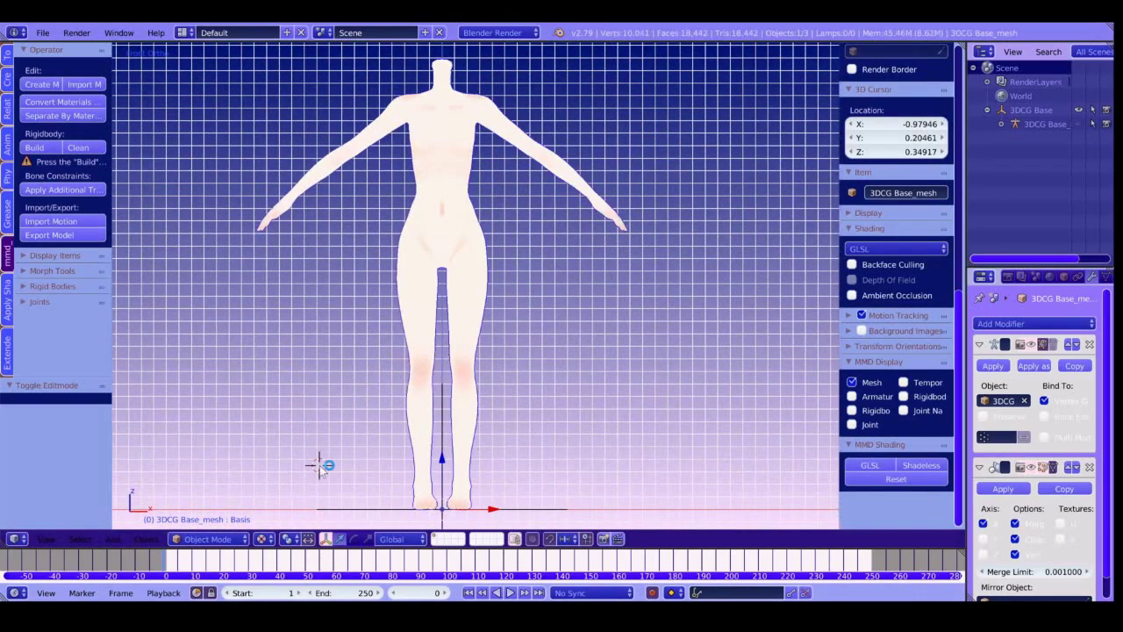
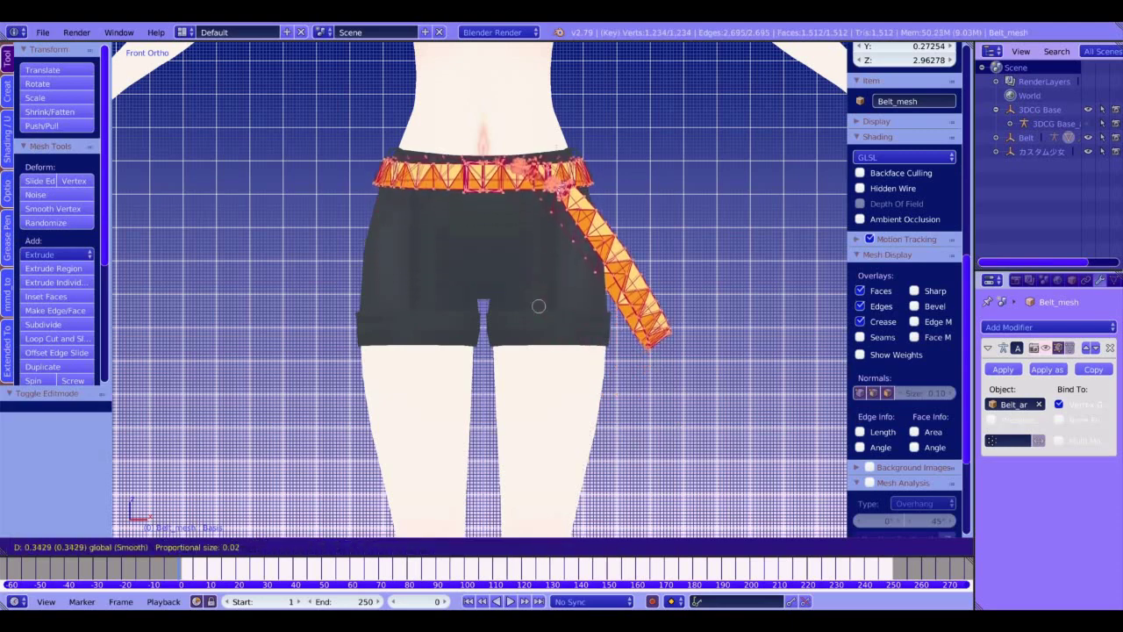
# Step: Raise the whole belt mesh about 0.343 along Z onto the waistband of the shorts and return to Object Mode
pyautogui.click(535, 304)
pyautogui.press('Tab')
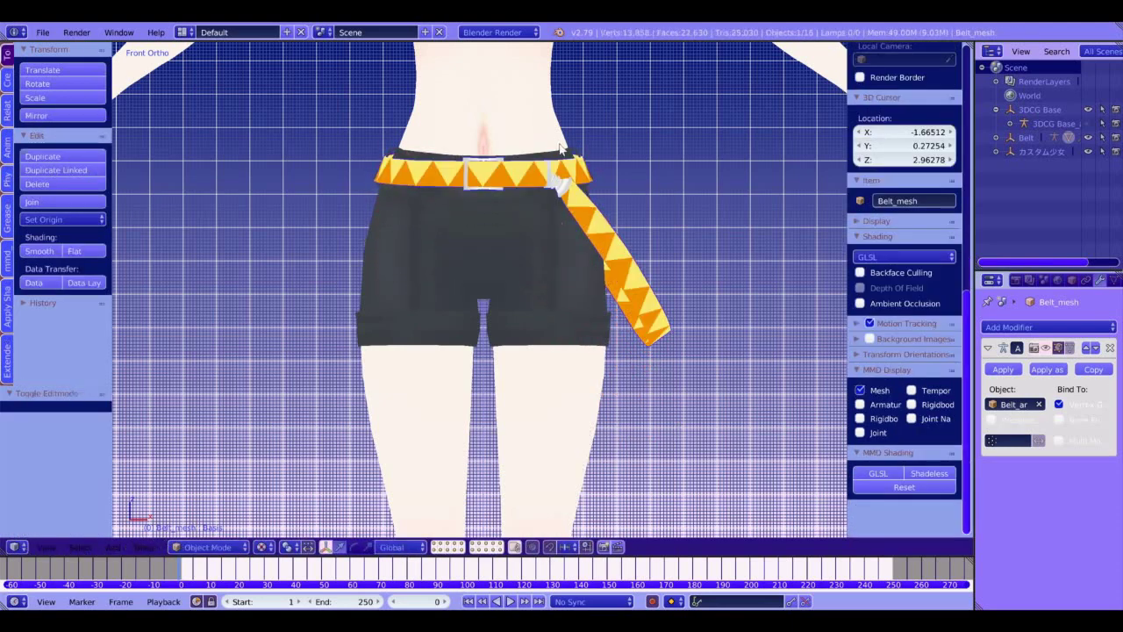
pyautogui.press('g')
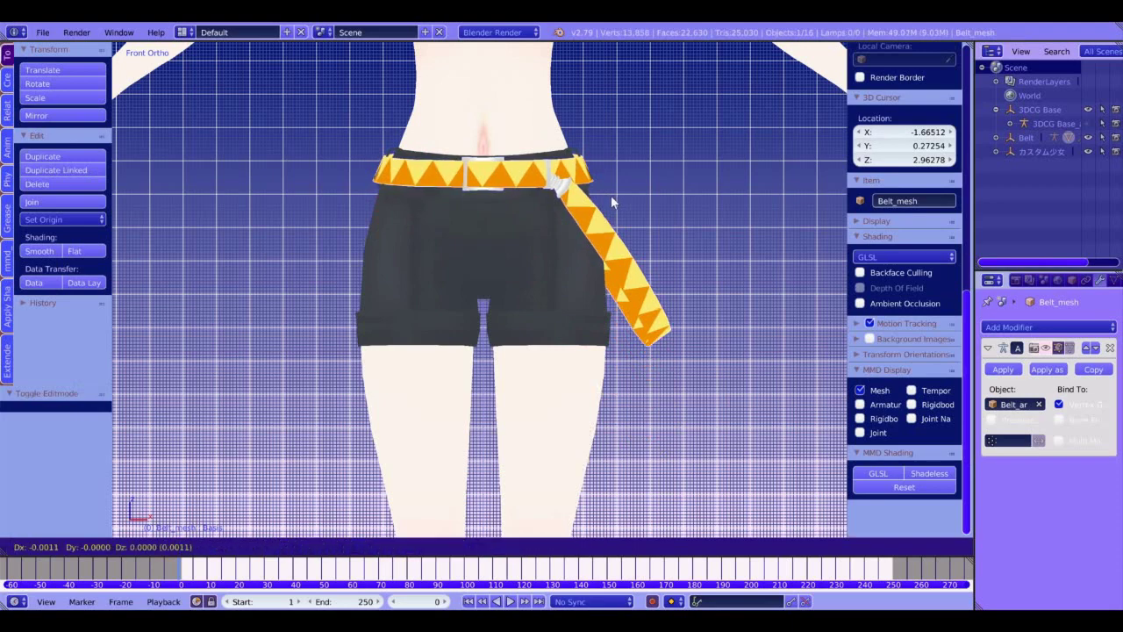
pyautogui.rightClick(609, 196)
# Step: Scale the belt object to 0.982 and move its mesh 0.045 along Z in Edit Mode
pyautogui.press('s')
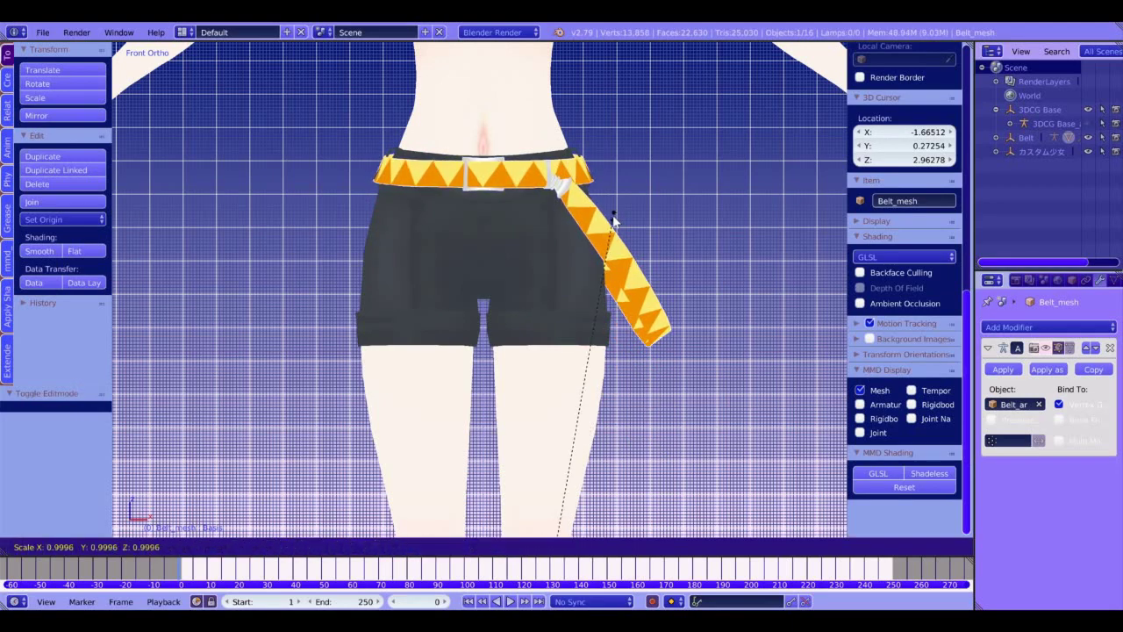
pyautogui.click(600, 232)
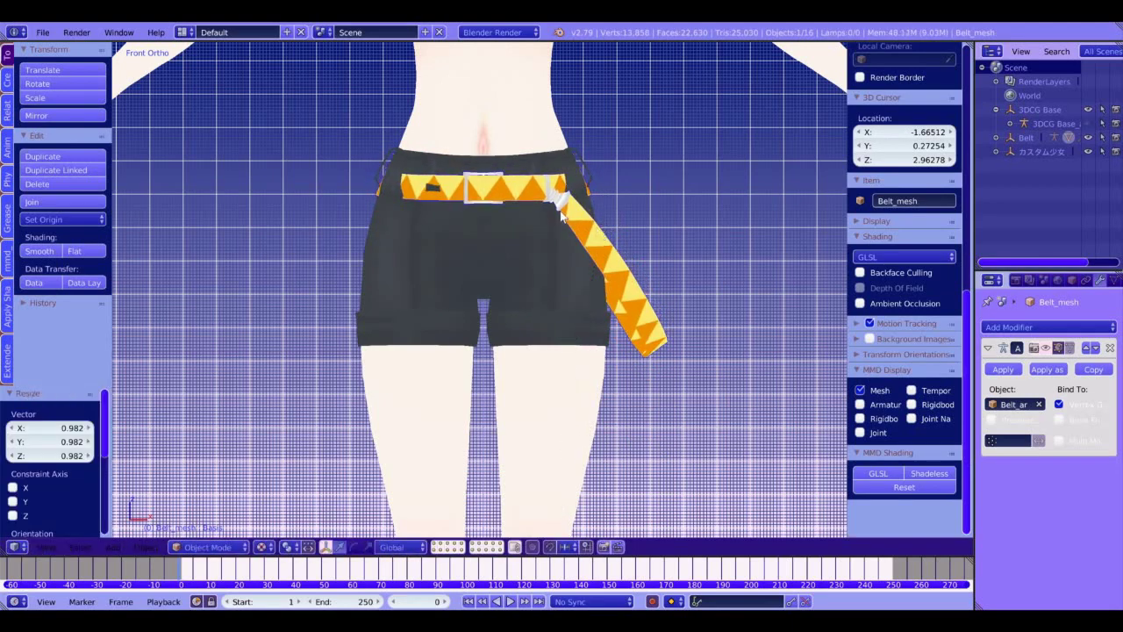
pyautogui.press('Tab')
pyautogui.moveTo(538, 154); pyautogui.dragTo(538, 139)
pyautogui.keyDown('shift'); pyautogui.moveTo(538, 140); pyautogui.dragTo(569, 249, button='middle'); pyautogui.keyUp('shift')
pyautogui.scroll(6, 568, 217)
pyautogui.keyDown('ctrl'); pyautogui.moveTo(484, 364); pyautogui.dragTo(489, 446, button='middle'); pyautogui.keyUp('ctrl')
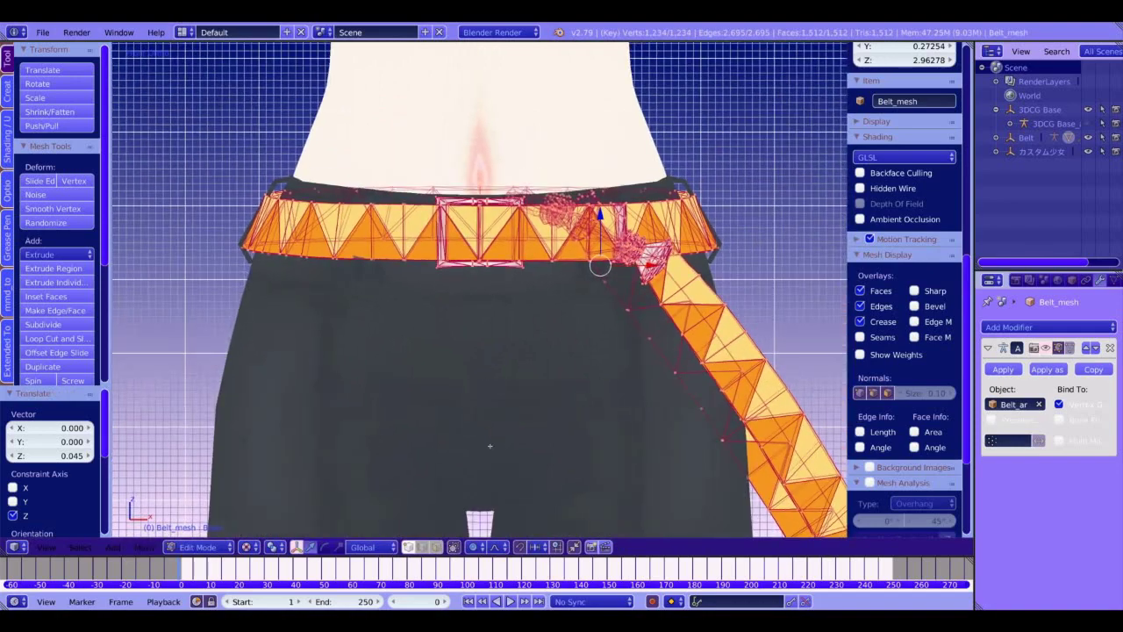
pyautogui.scroll(8, 965, 298)
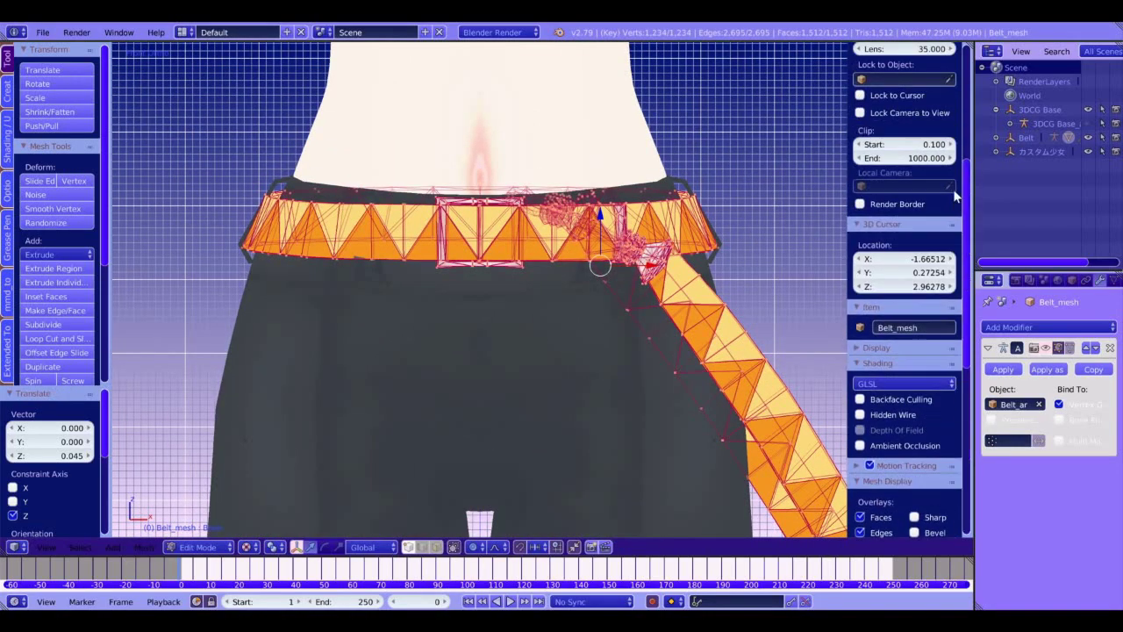
pyautogui.doubleClick(925, 70)
pyautogui.write('0')
pyautogui.press('Return')
pyautogui.hotkey('ctrl', 'z')
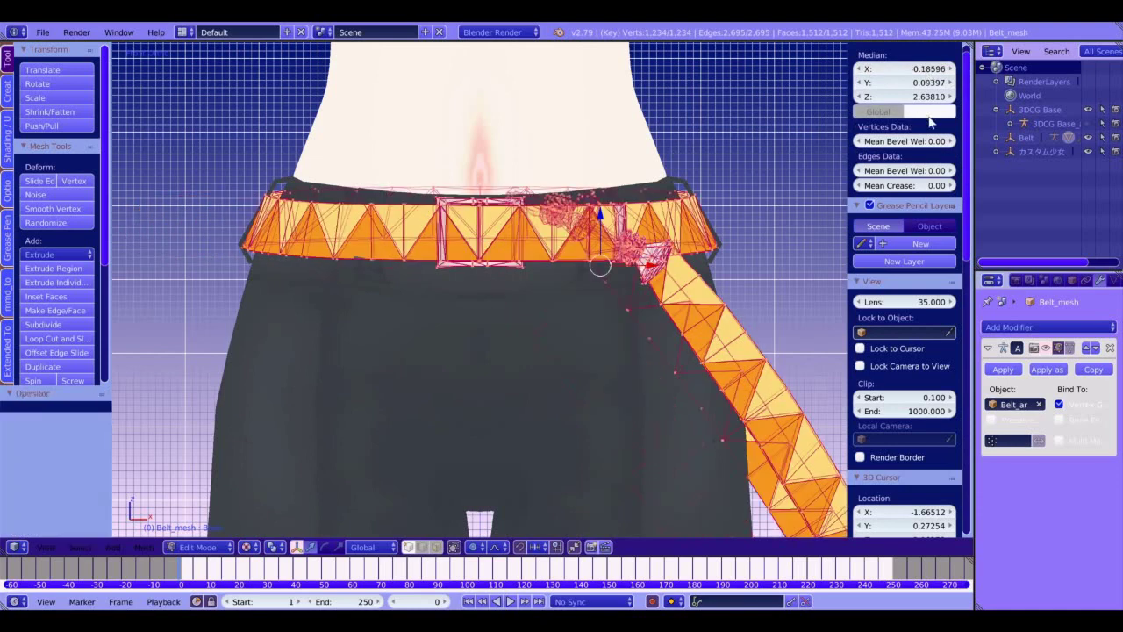
# Step: Set the 3D cursor location to 0 on the X, Y and Z axes
pyautogui.scroll(1, 967, 106)
pyautogui.moveTo(967, 91); pyautogui.dragTo(965, 149)
pyautogui.click(935, 399)
pyautogui.write('0')
pyautogui.press('Return')
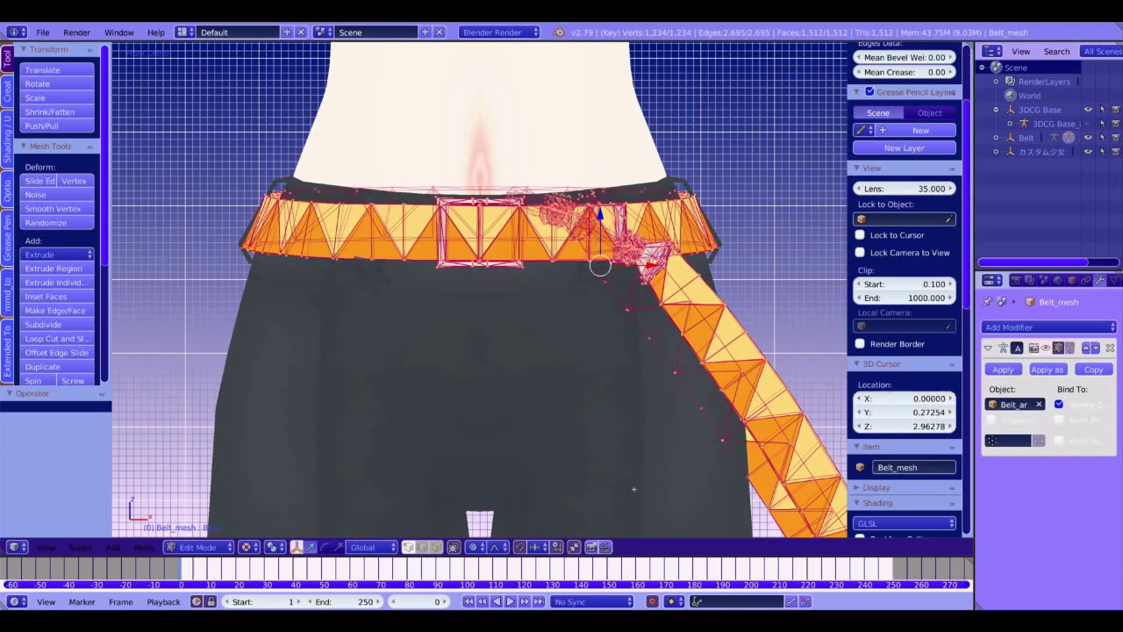
pyautogui.click(878, 399)
pyautogui.click(913, 411)
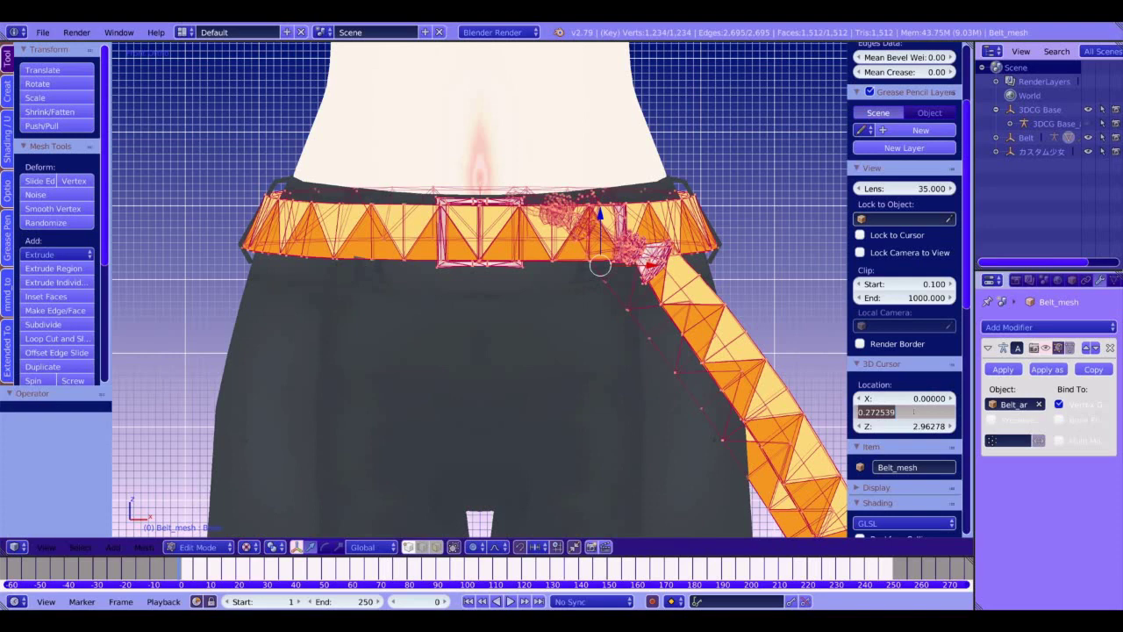
pyautogui.click(913, 427)
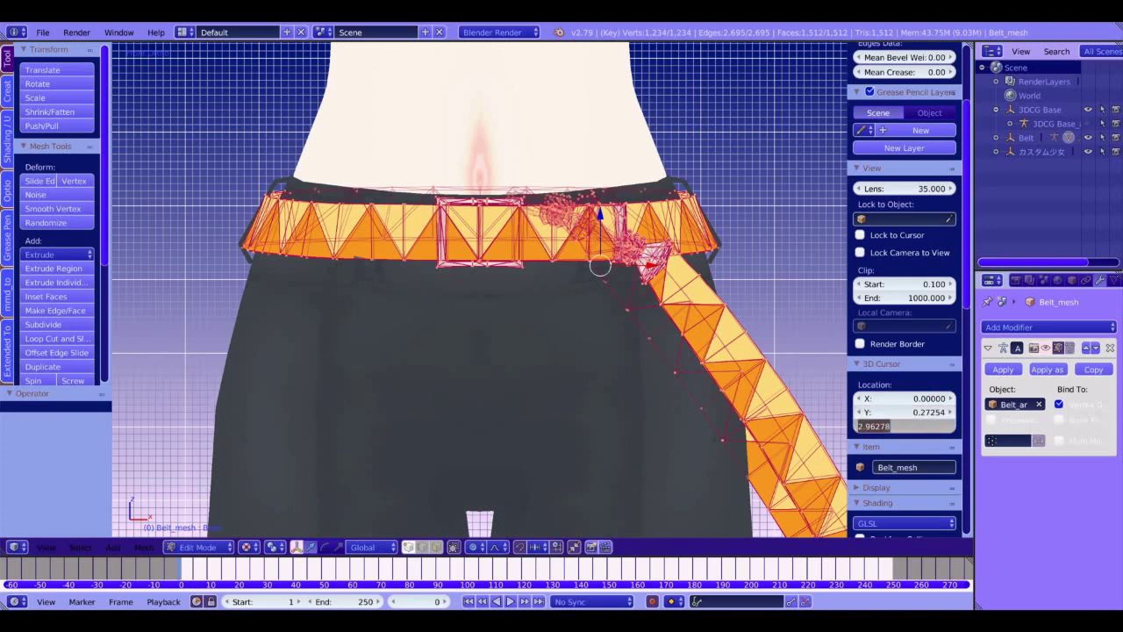
pyautogui.write('0')
pyautogui.press('Return')
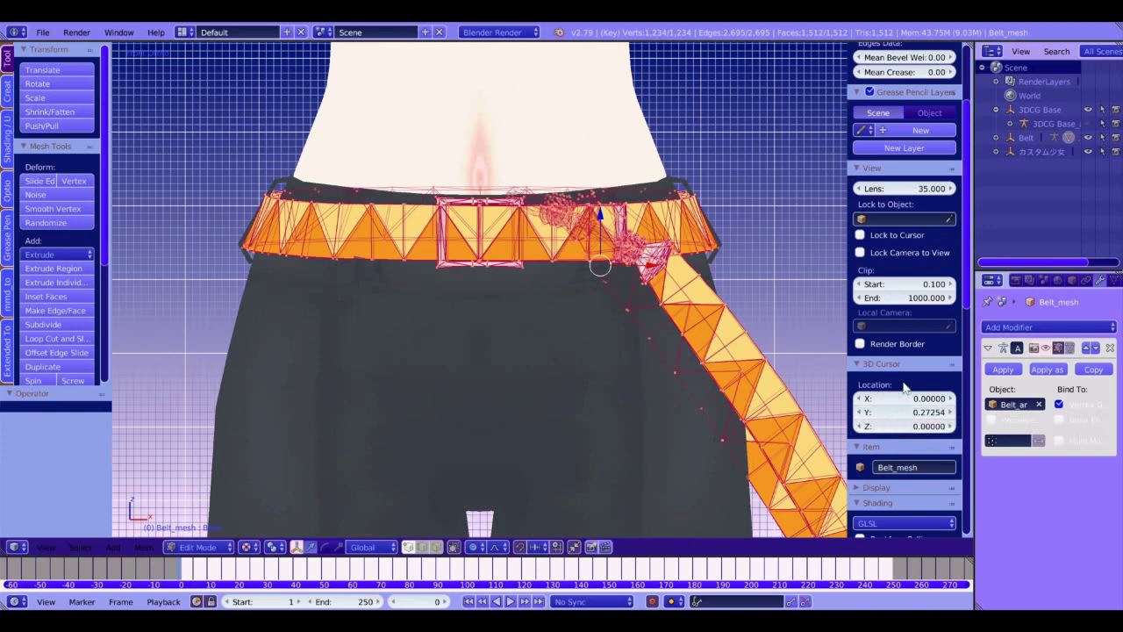
pyautogui.click(907, 414)
pyautogui.write('0')
pyautogui.press('Return')
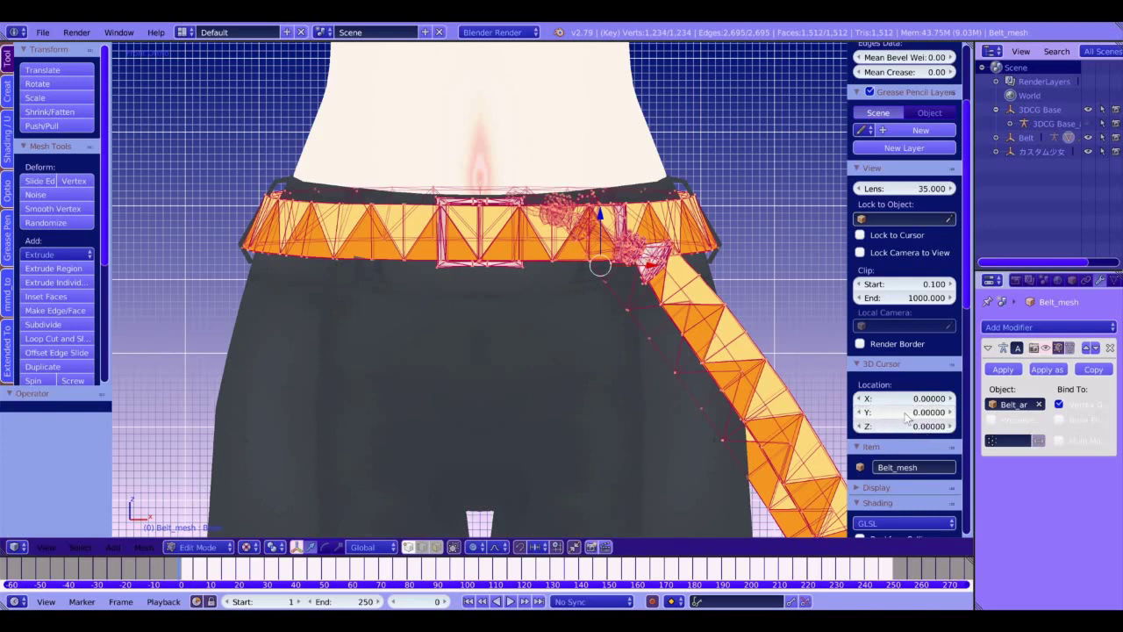
# Step: Set the pivot point to 3D Cursor and place the 3D cursor at the front centre of the belt
pyautogui.click(279, 548)
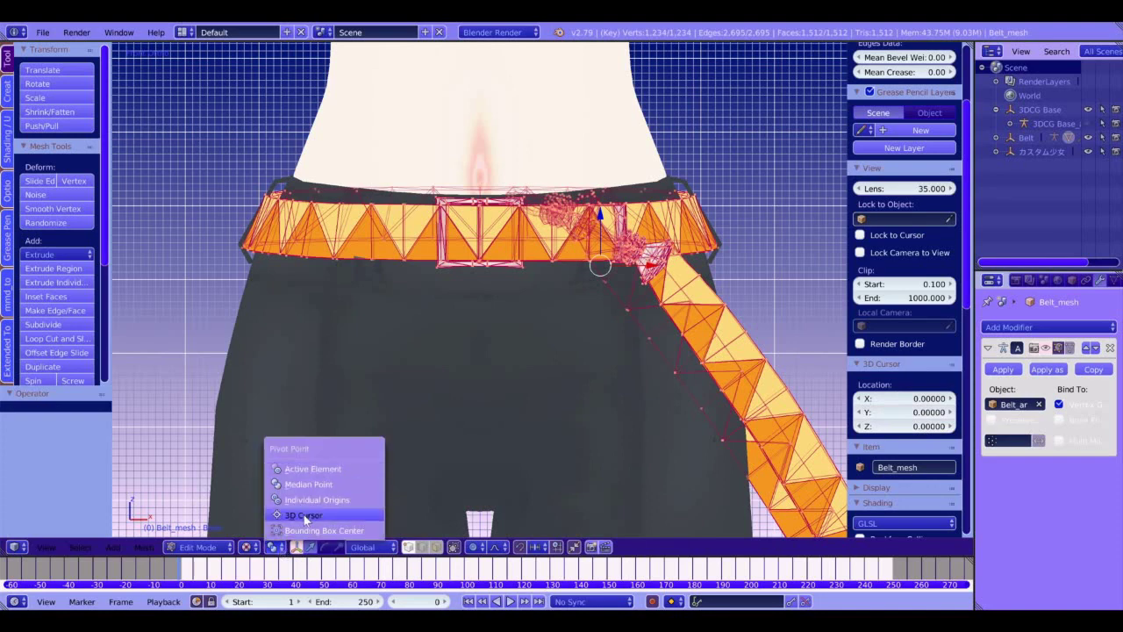
pyautogui.click(304, 518)
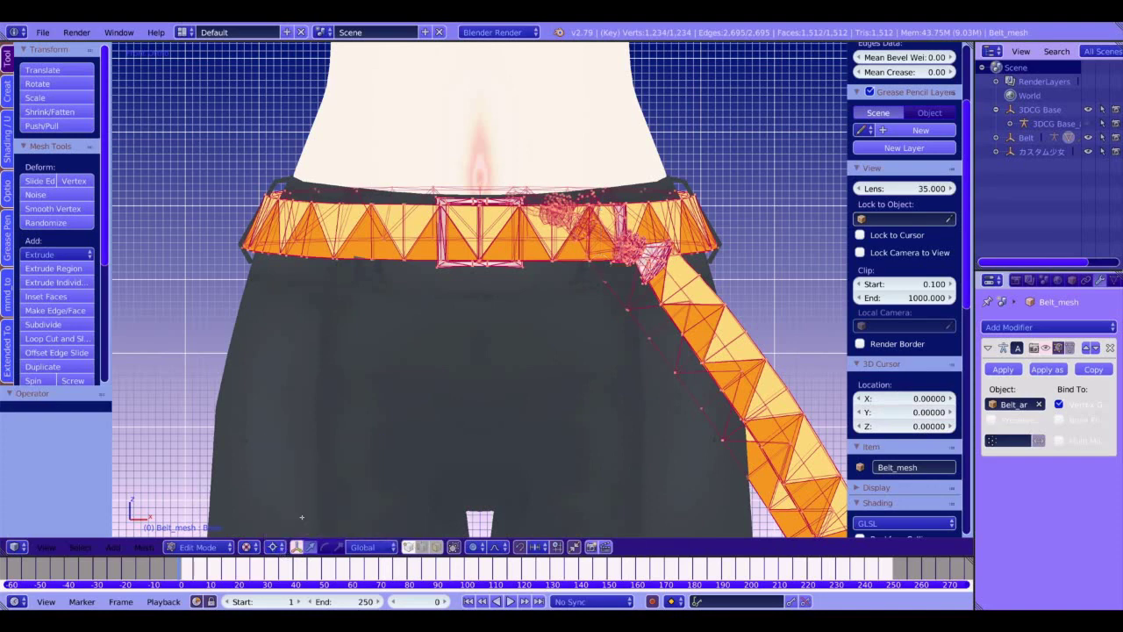
pyautogui.scroll(-10, 551, 303)
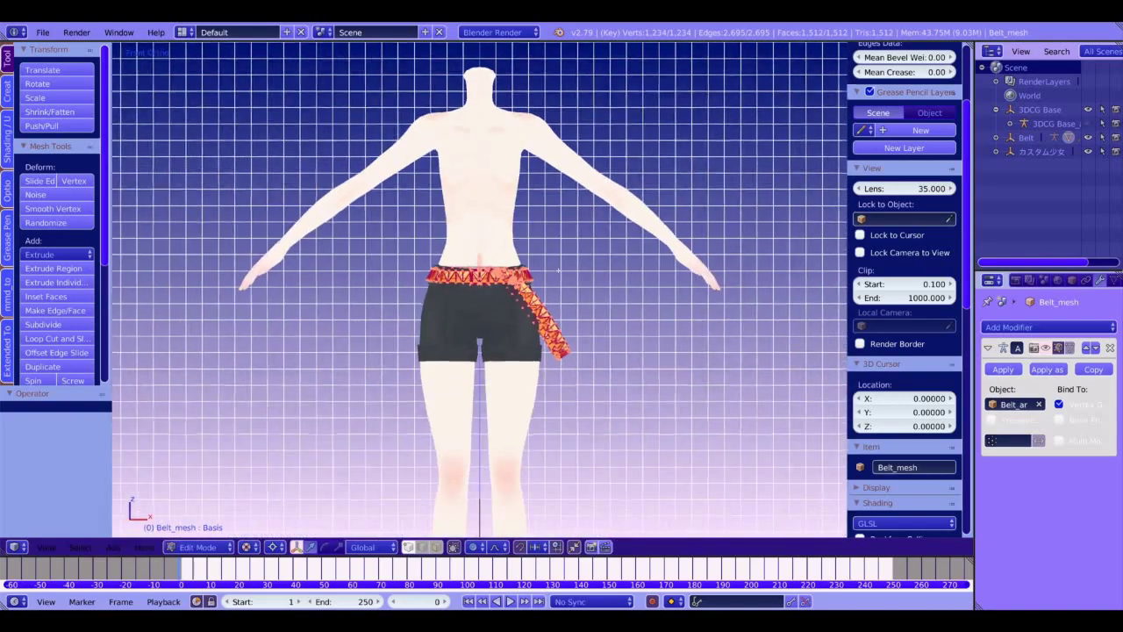
pyautogui.click(479, 269)
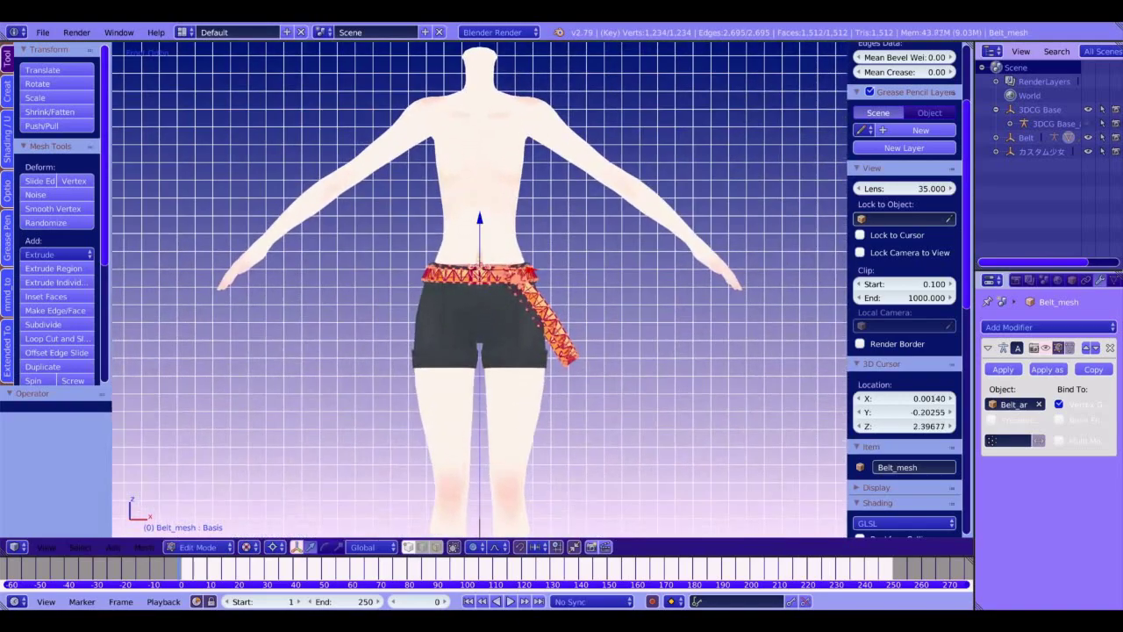
# Step: Set the 3D cursor's X location to 0 and scale the whole belt mesh to about 0.994 along X
pyautogui.scroll(6, 480, 270)
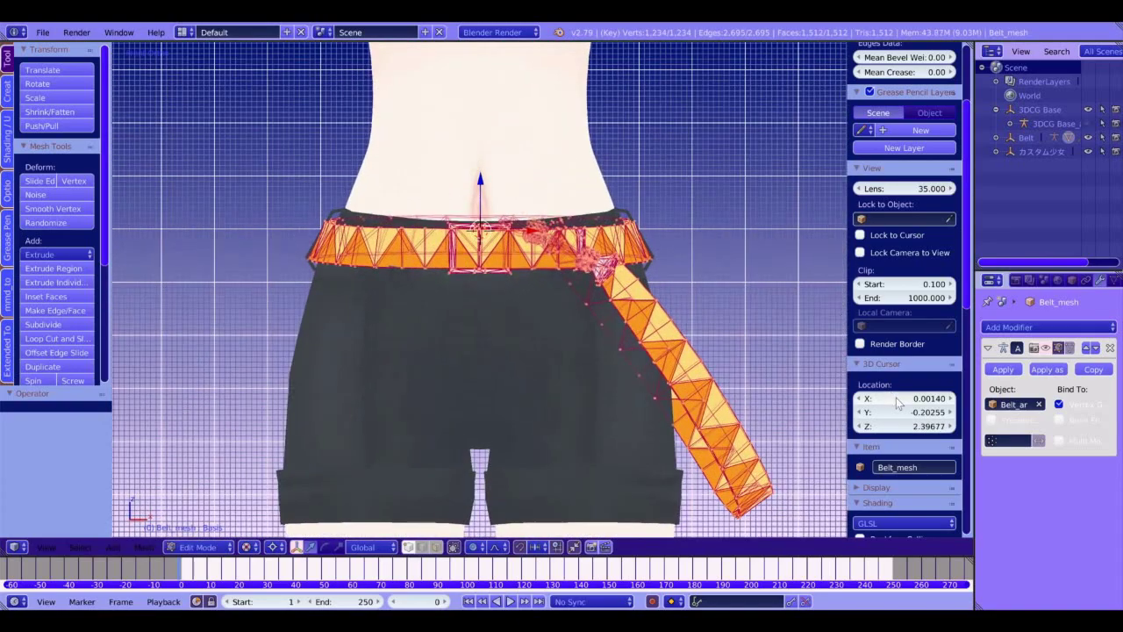
pyautogui.click(897, 402)
pyautogui.write('0')
pyautogui.press('Return')
pyautogui.press('s')
pyautogui.press('x')
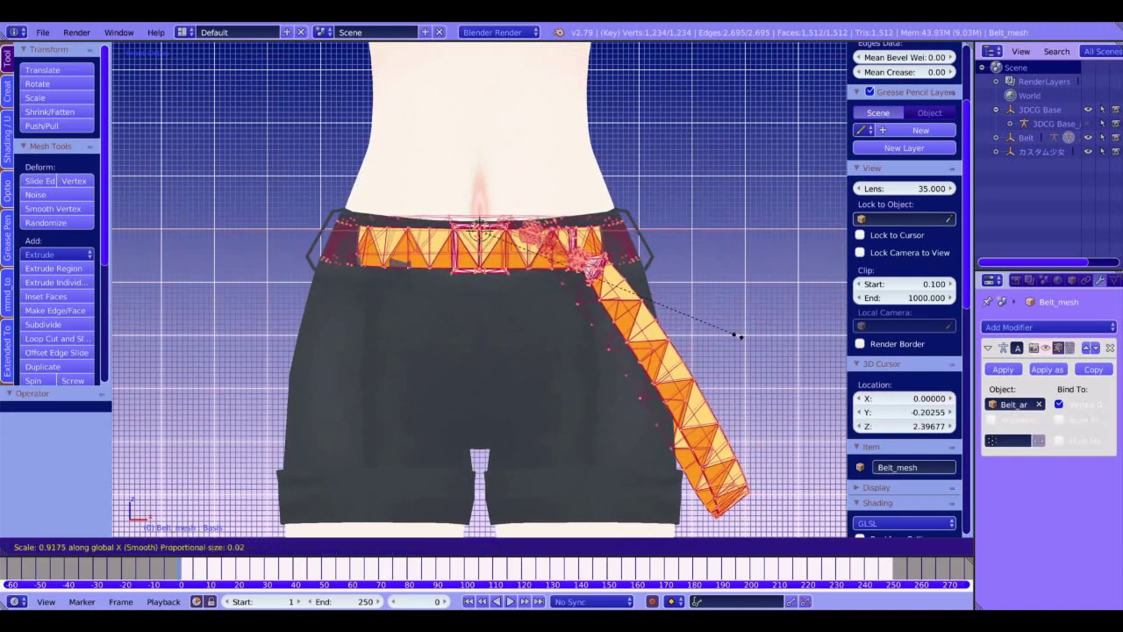
pyautogui.click(759, 324)
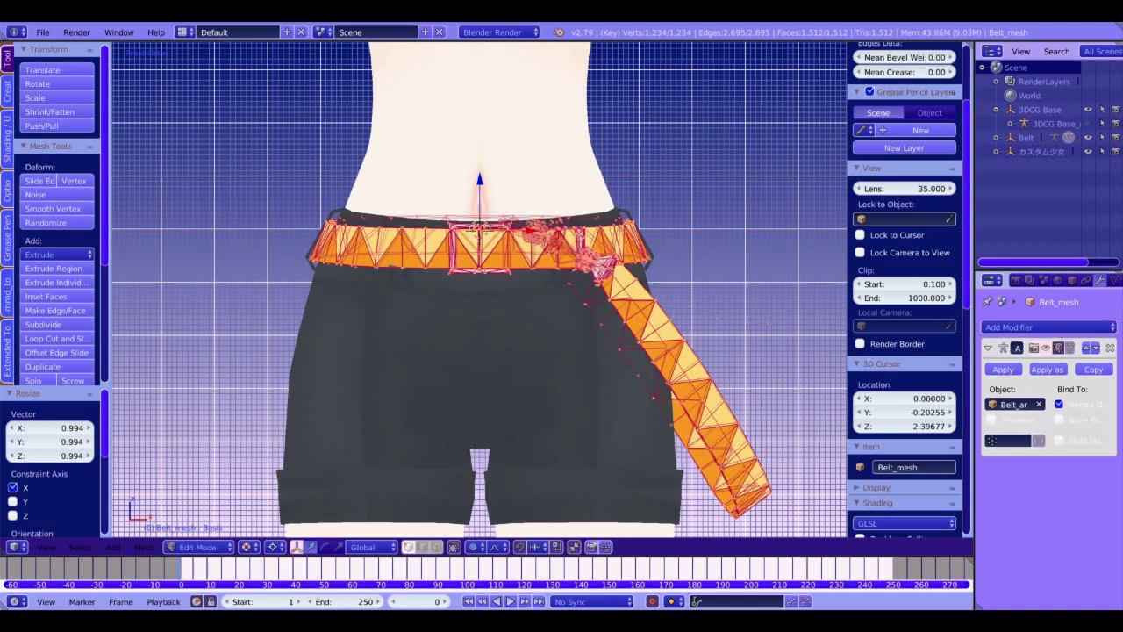
# Step: Place the 3D cursor on the belt buckle with X at 0 and scale the belt mesh to about 1.195 along Z
pyautogui.click(480, 252)
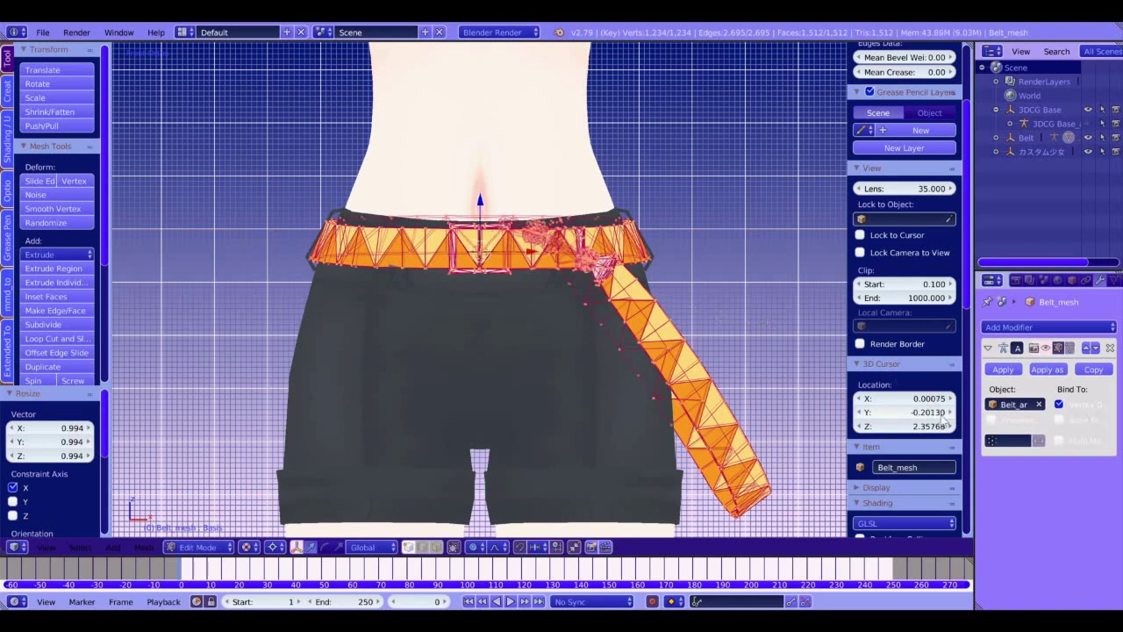
pyautogui.click(935, 401)
pyautogui.write('0')
pyautogui.press('Return')
pyautogui.press('s')
pyautogui.press('y')
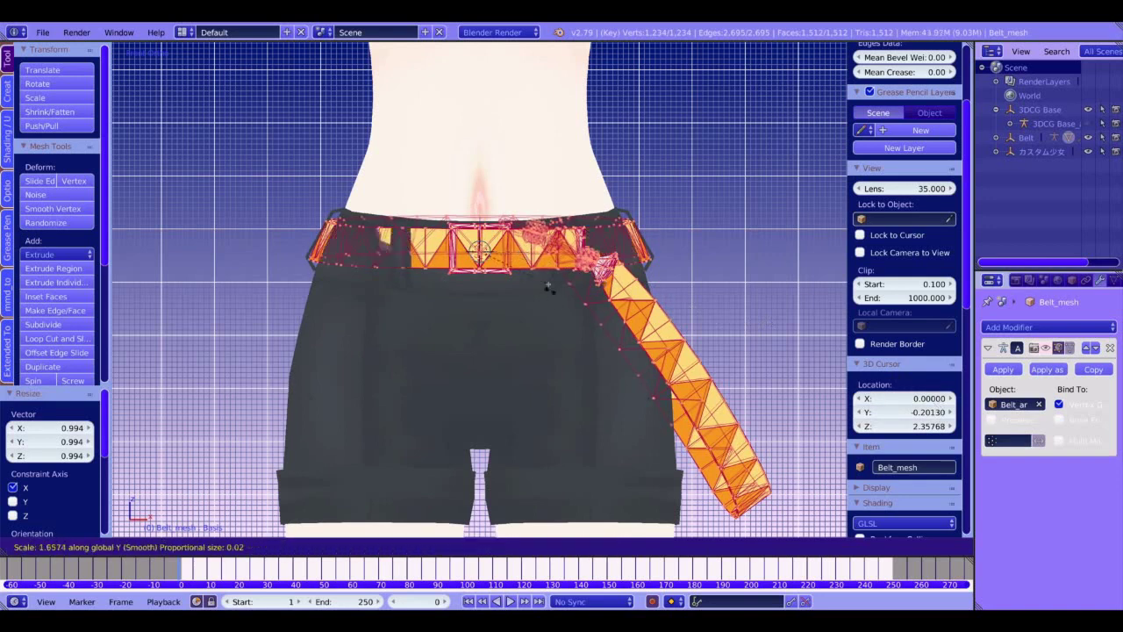
pyautogui.press('z')
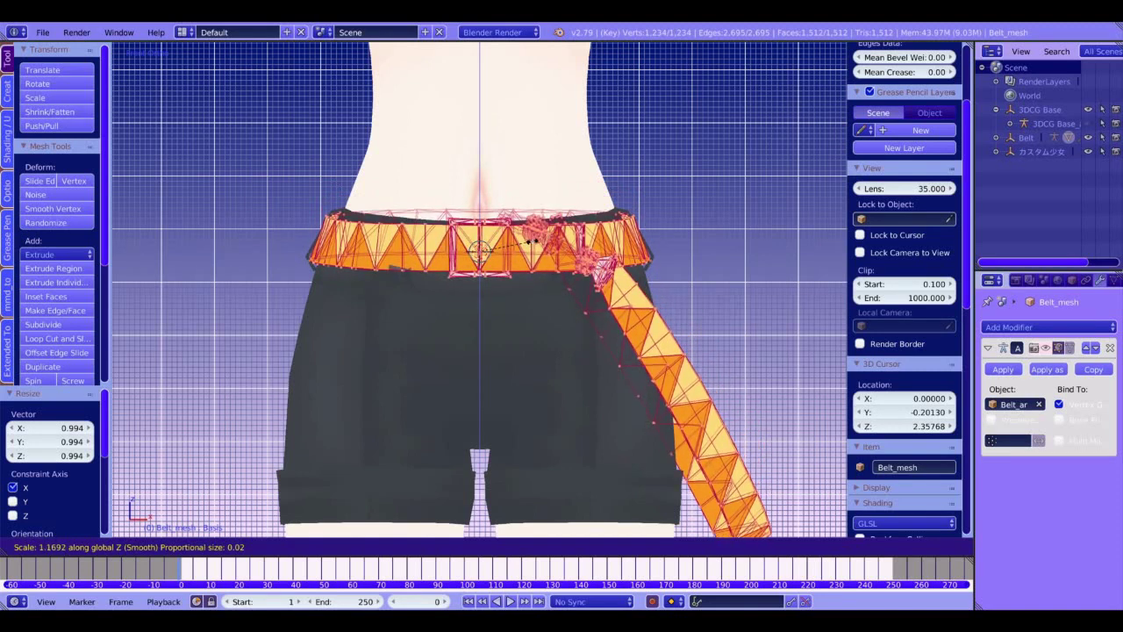
pyautogui.click(534, 251)
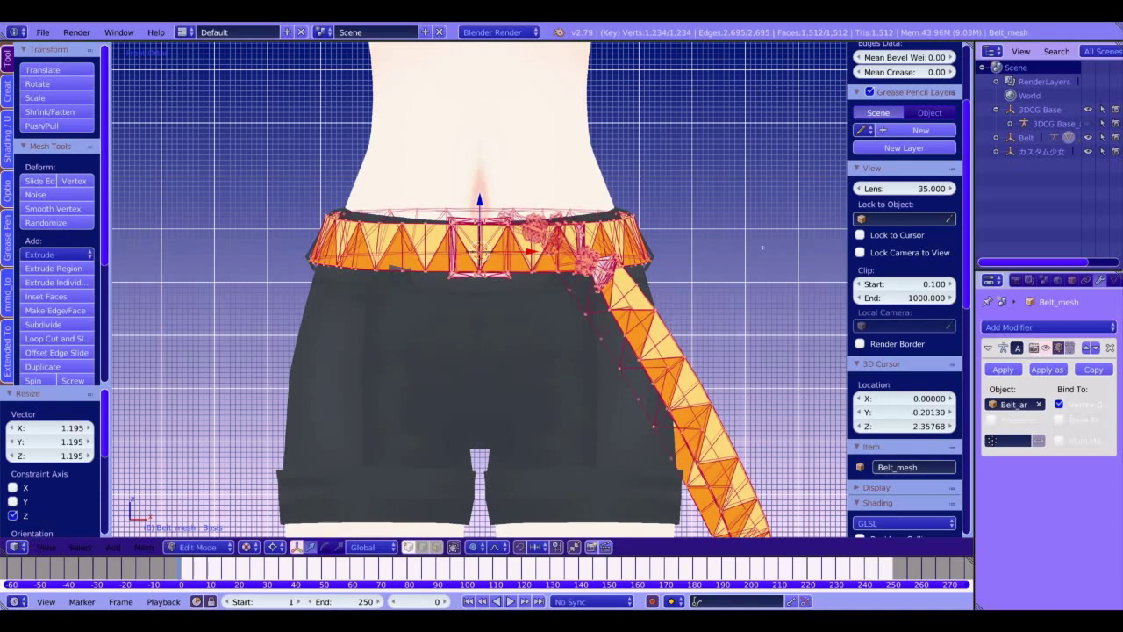
# Step: Scale the belt mesh to about 1.002 along X from the 3D cursor
pyautogui.press('s')
pyautogui.press('x')
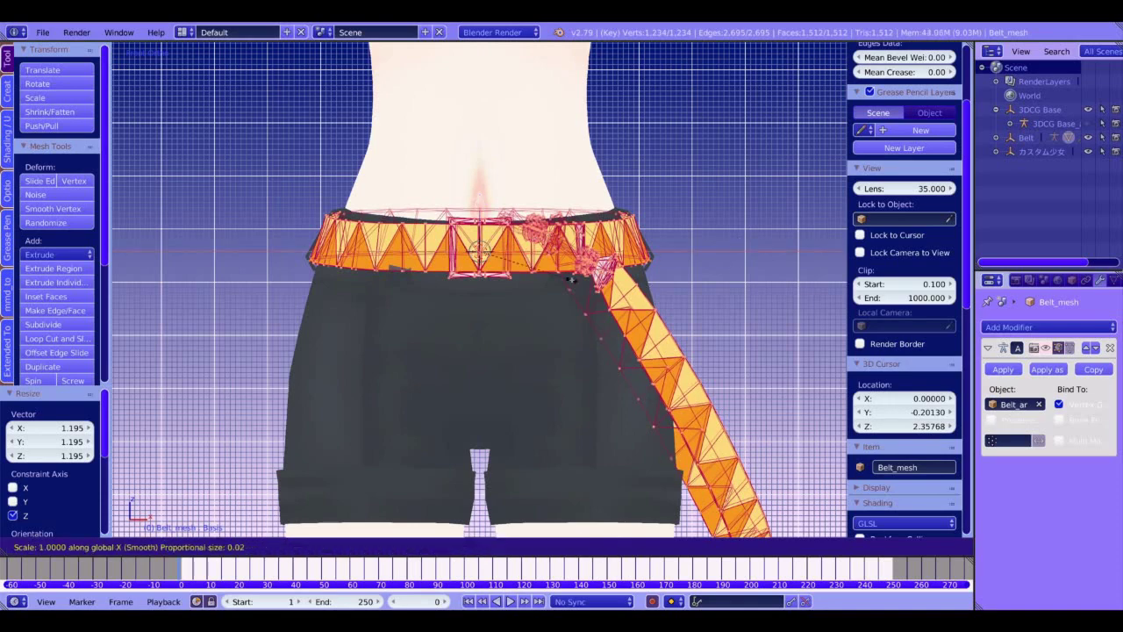
pyautogui.click(572, 278)
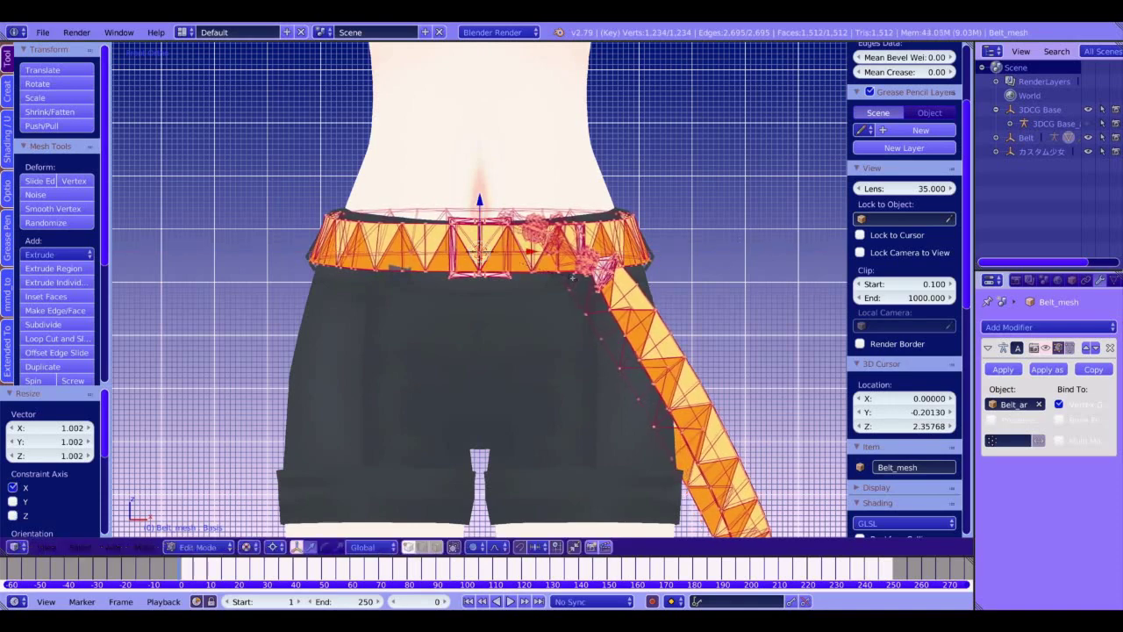
pyautogui.keyDown('shift'); pyautogui.moveTo(697, 261); pyautogui.dragTo(614, 390, button='middle'); pyautogui.keyUp('shift')
pyautogui.scroll(2, 712, 344)
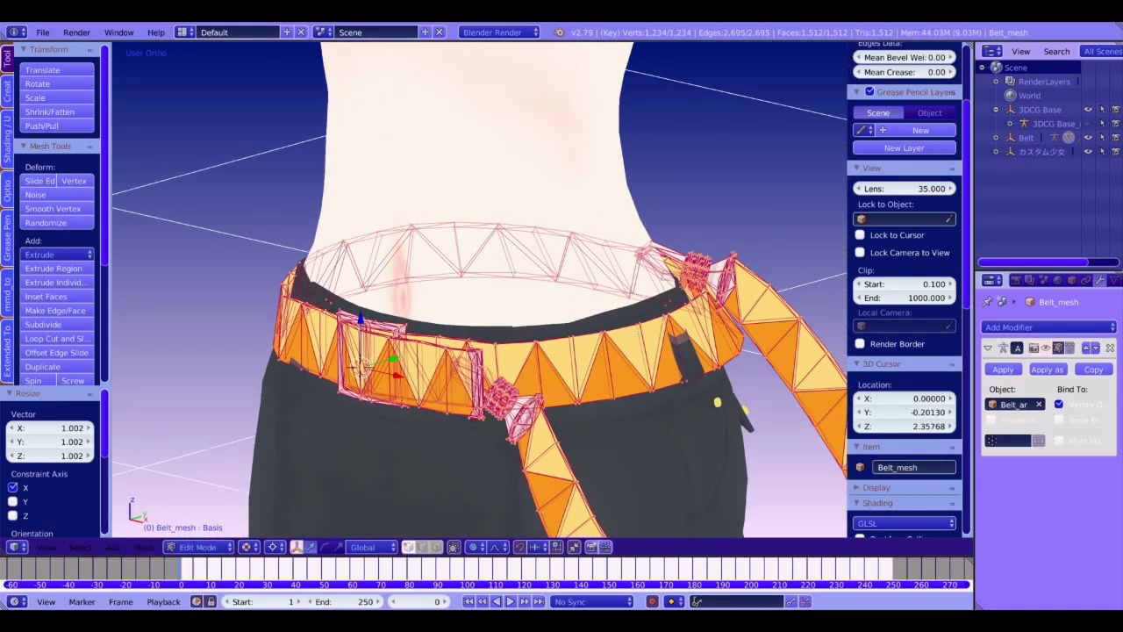
# Step: Place the 3D cursor midway between the belt's front and back in side view, with its X location at 0
pyautogui.press('KP_1')
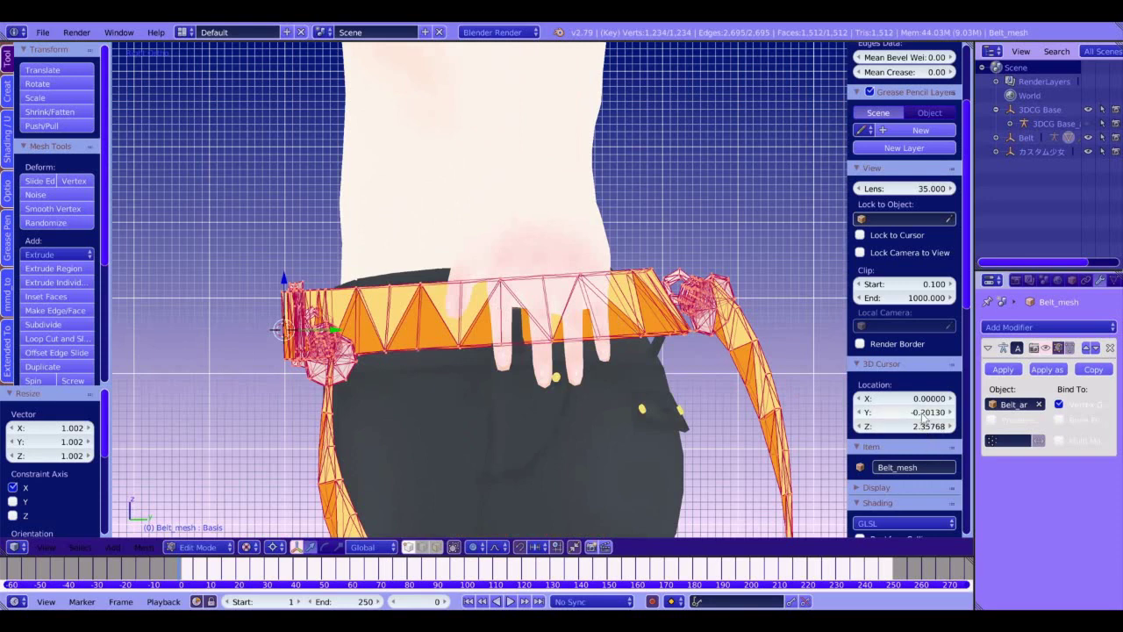
pyautogui.moveTo(923, 425); pyautogui.dragTo(917, 434)
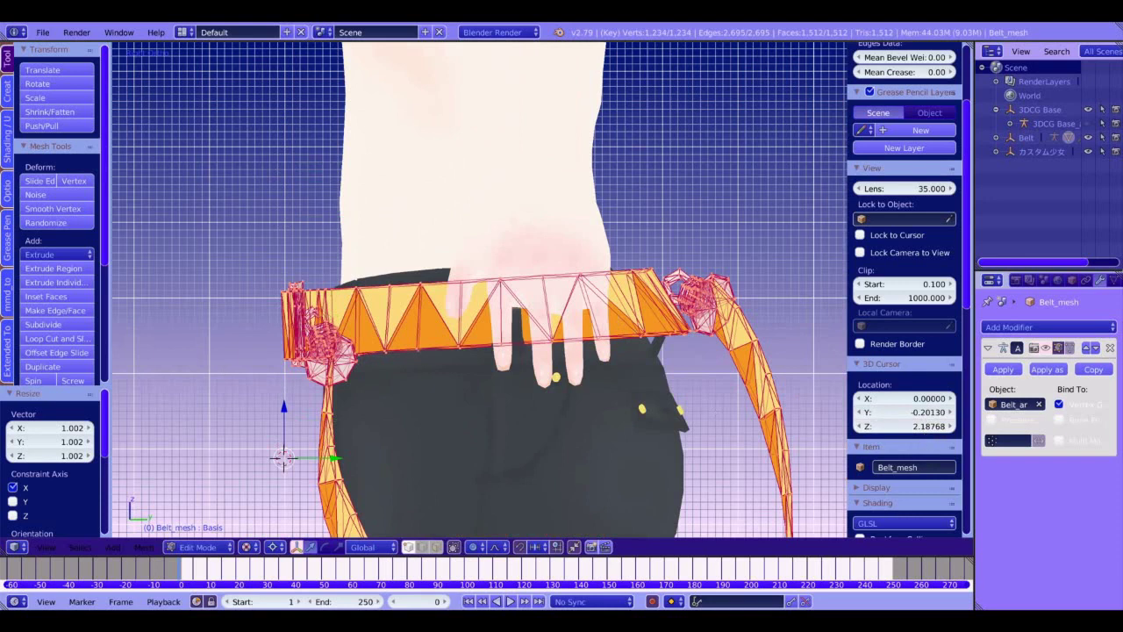
pyautogui.click(489, 319)
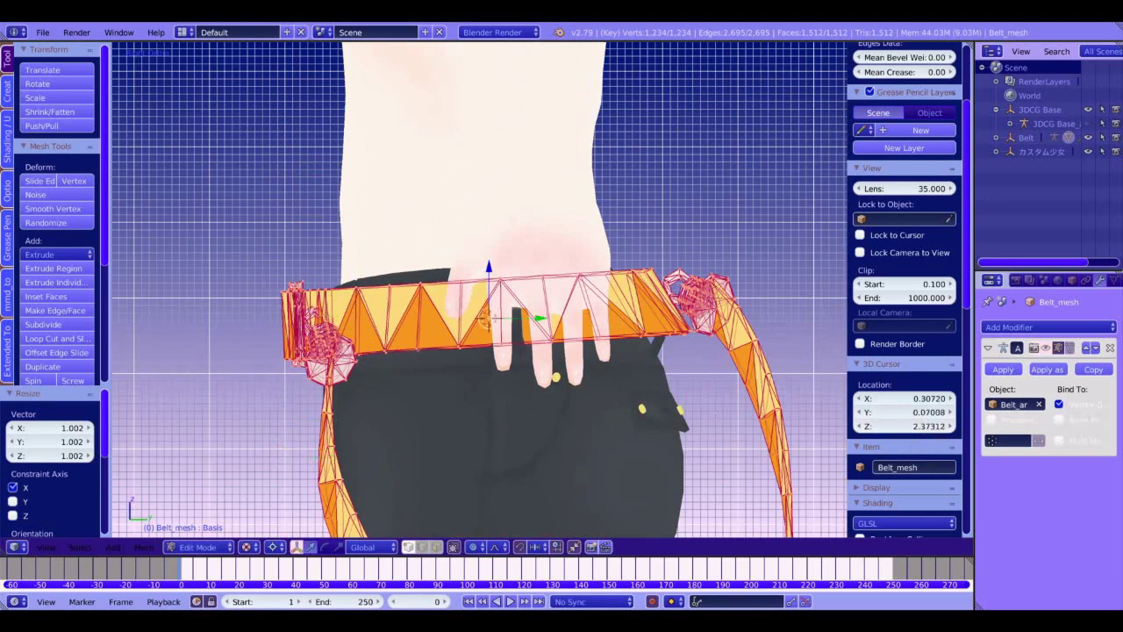
pyautogui.click(919, 399)
pyautogui.write('0')
pyautogui.press('Return')
pyautogui.press('s')
pyautogui.press('x')
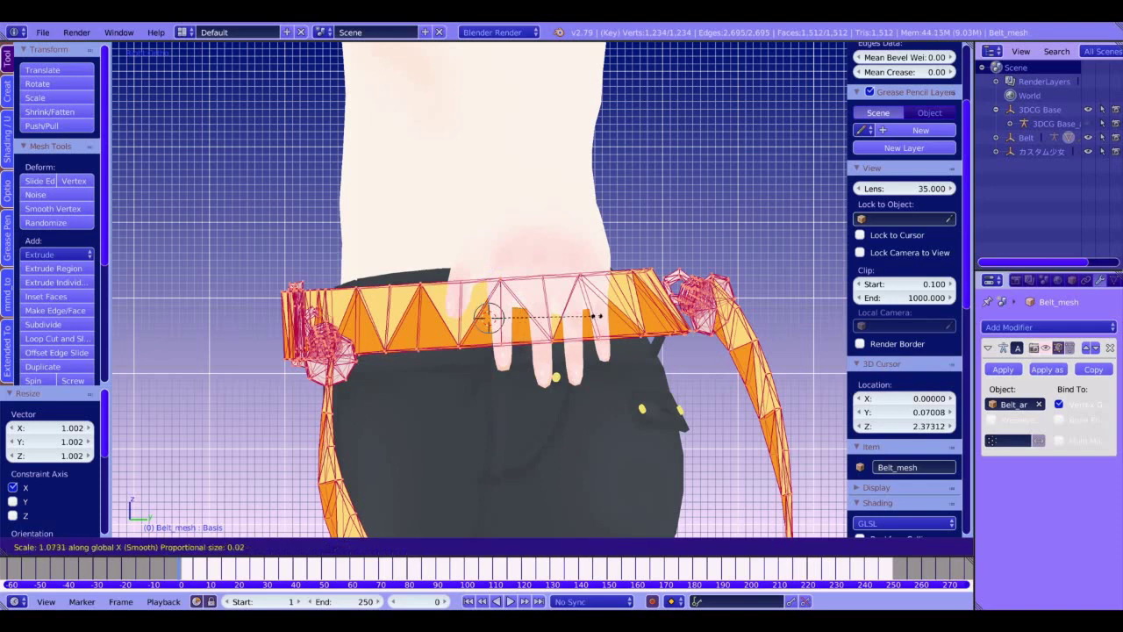
pyautogui.press('Escape')
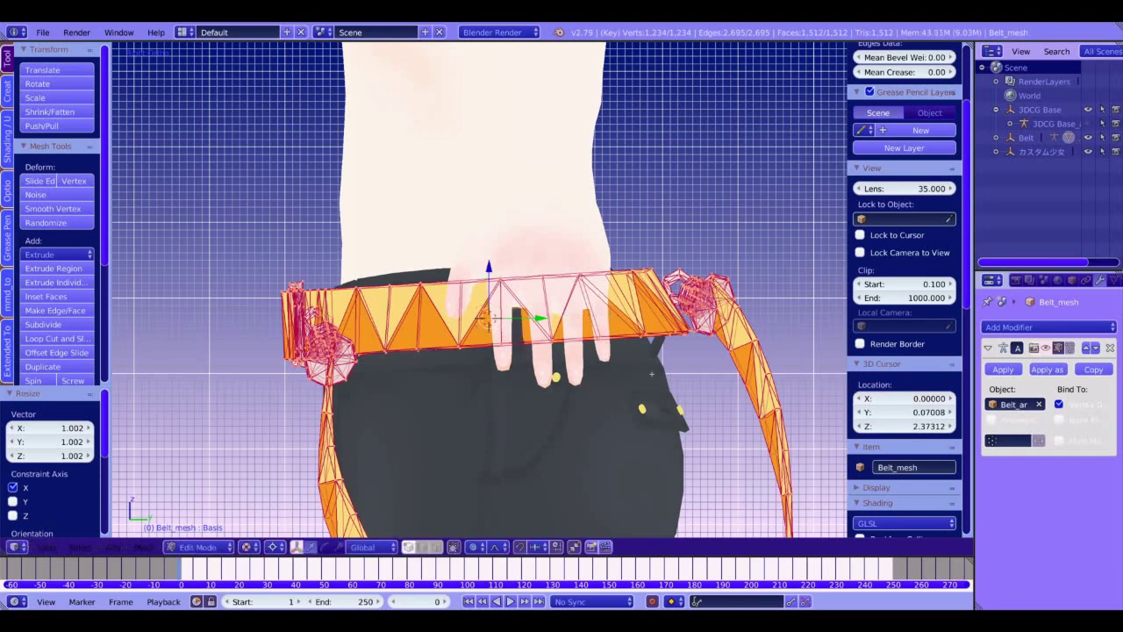
# Step: Scale the belt mesh to about 0.849 along Y and move it about -0.008 along Y
pyautogui.press('s')
pyautogui.press('y')
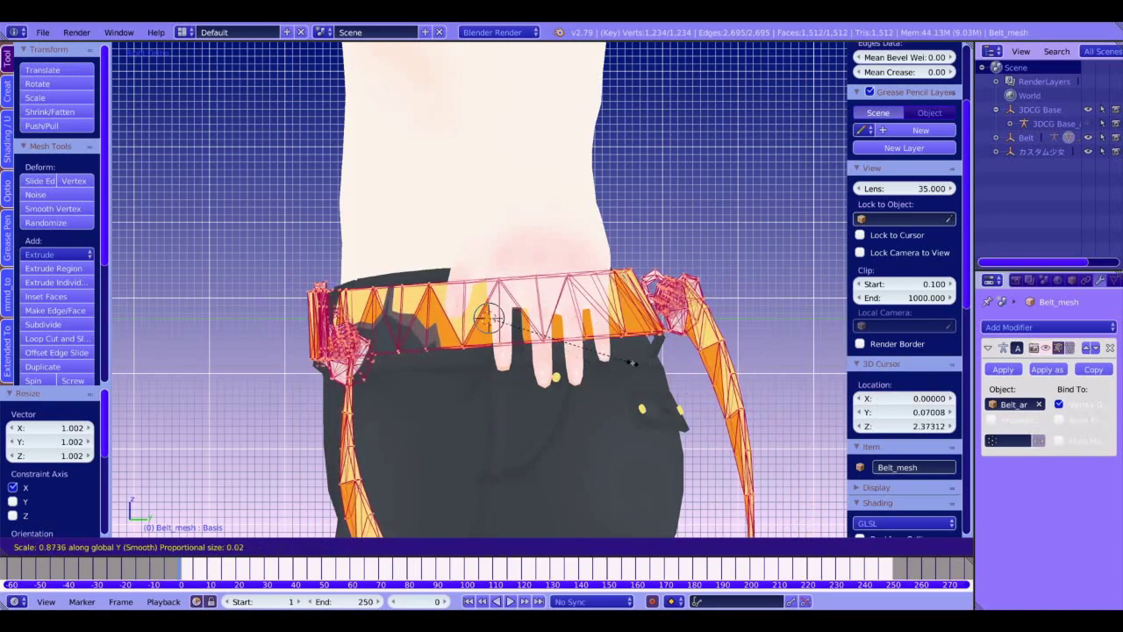
pyautogui.click(627, 365)
pyautogui.moveTo(404, 266); pyautogui.dragTo(670, 357, button='middle')
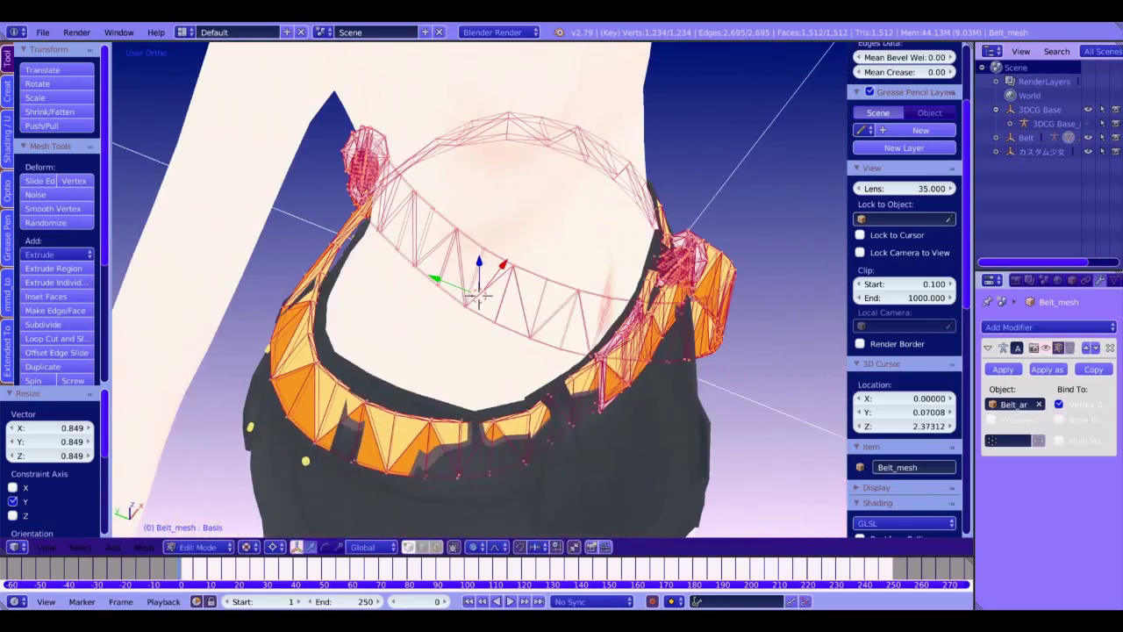
pyautogui.press('g')
pyautogui.press('y')
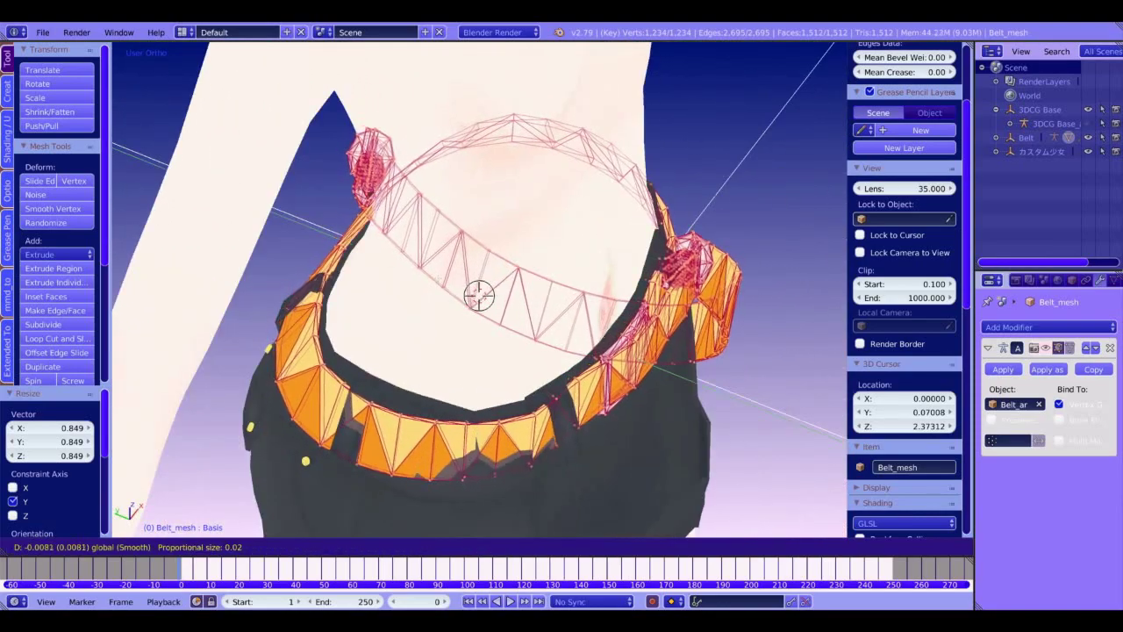
pyautogui.click(475, 296)
# Step: Move the belt mesh about -0.004 along Z in front view
pyautogui.press('KP_1')
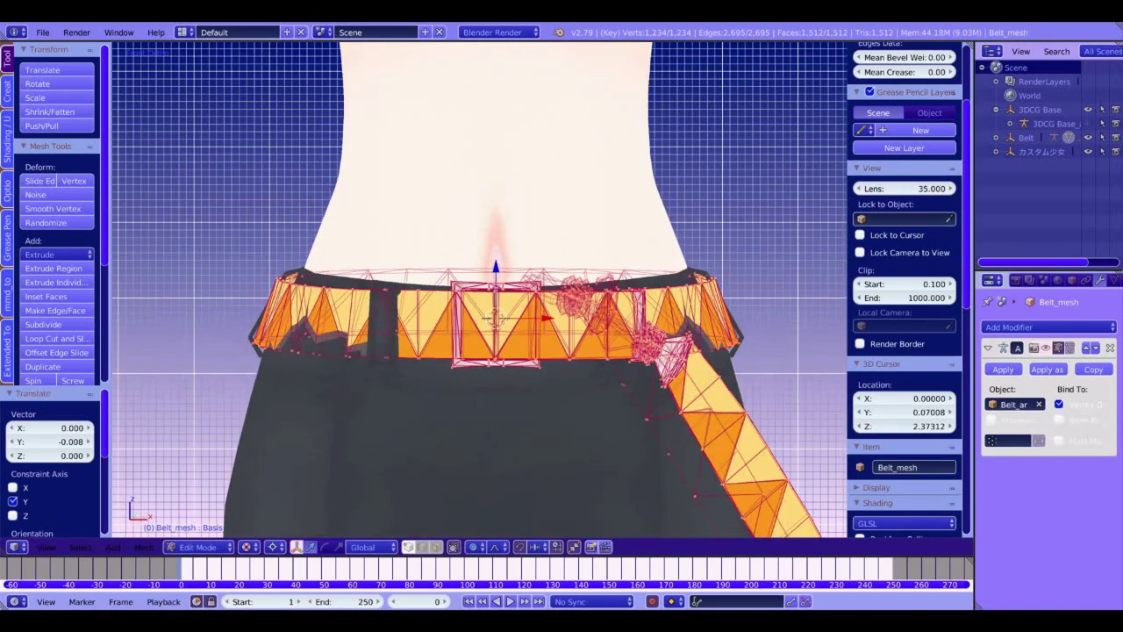
pyautogui.press('g')
pyautogui.press('y')
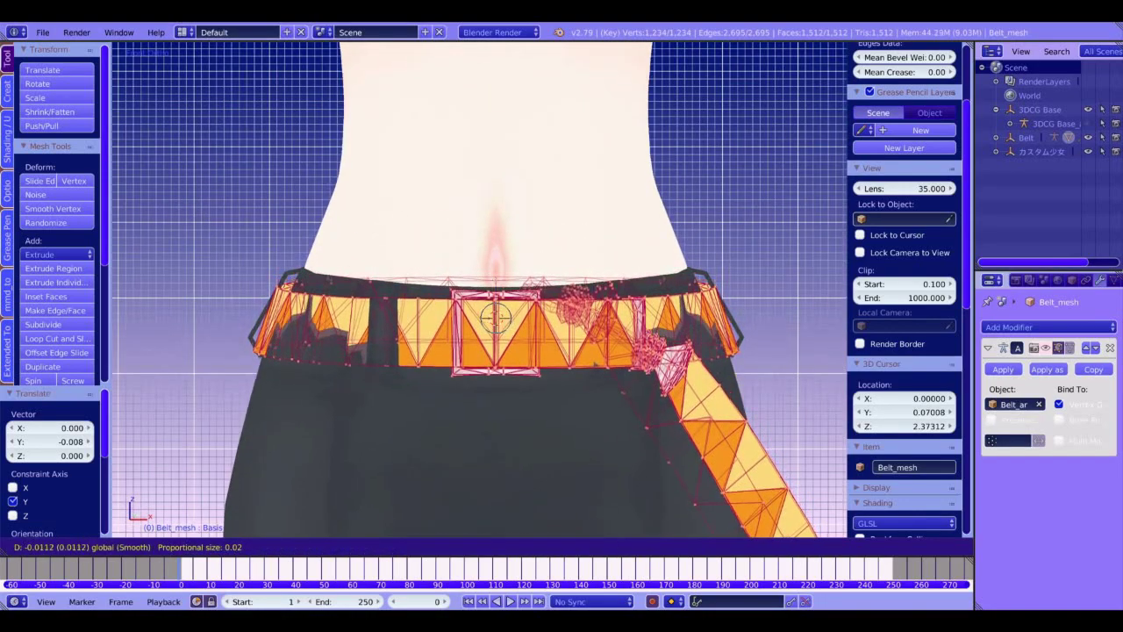
pyautogui.press('z')
pyautogui.press('Return')
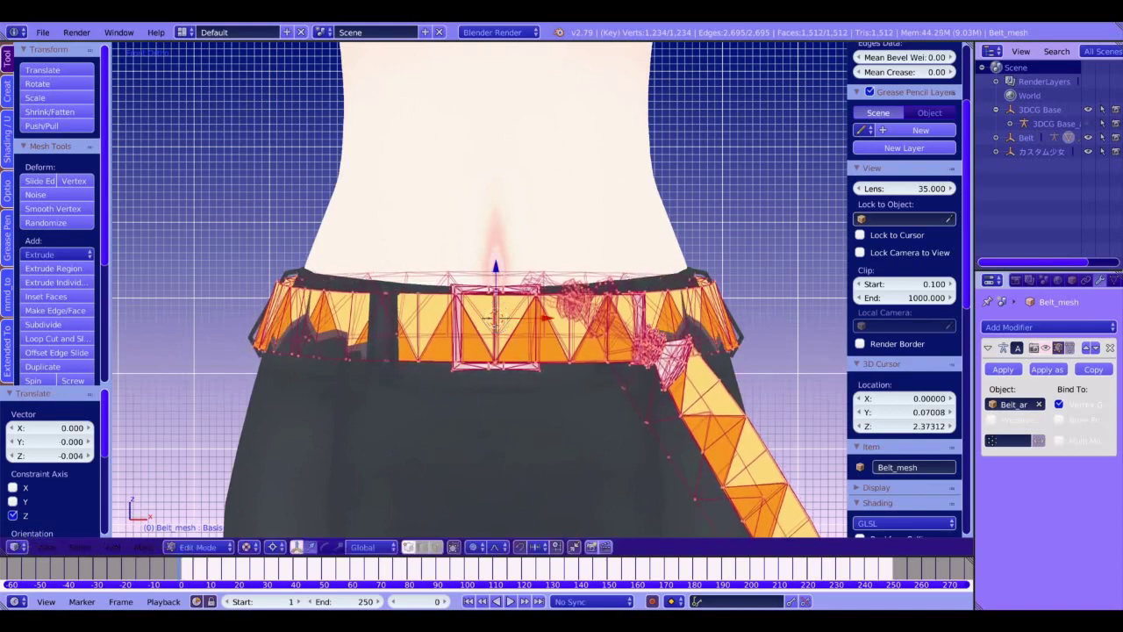
# Step: Lower the belt mesh about 0.012 along Z against the back waistband of the shorts
pyautogui.moveTo(758, 372); pyautogui.dragTo(734, 423, button='middle')
pyautogui.moveTo(499, 438); pyautogui.dragTo(288, 369, button='middle')
pyautogui.press('g')
pyautogui.press('z')
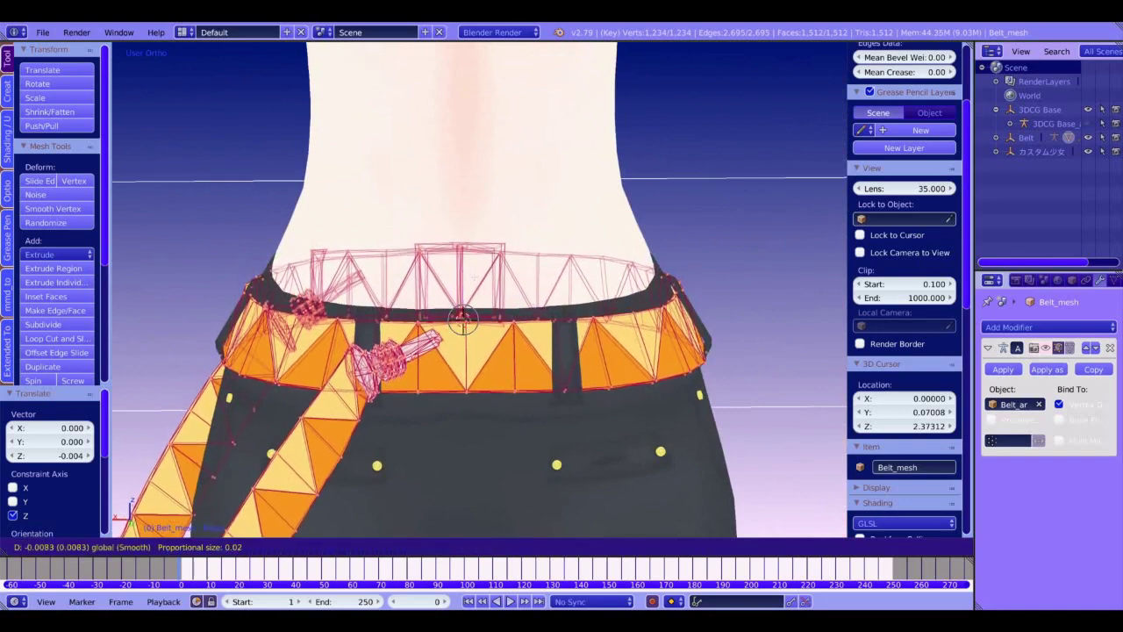
pyautogui.click(475, 279)
pyautogui.moveTo(475, 279); pyautogui.dragTo(568, 269, button='middle')
# Step: Circle-select the belt's middle side sections in side view and raise them about 0.012 along Z with an enlarged proportional editing radius
pyautogui.press('KP_3')
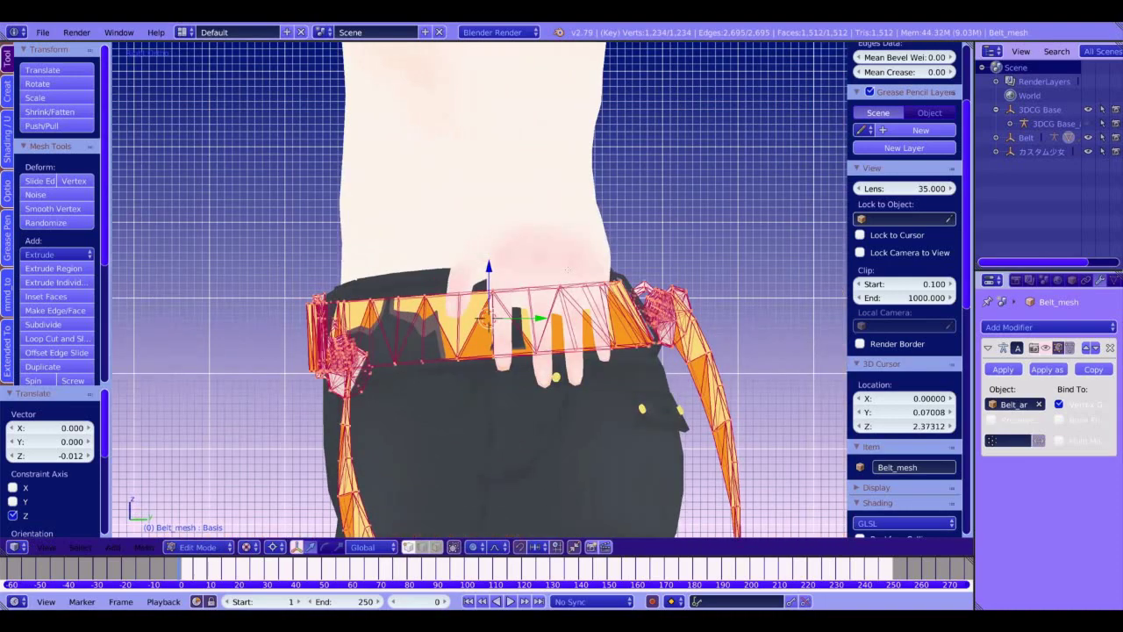
pyautogui.rightClick(560, 286)
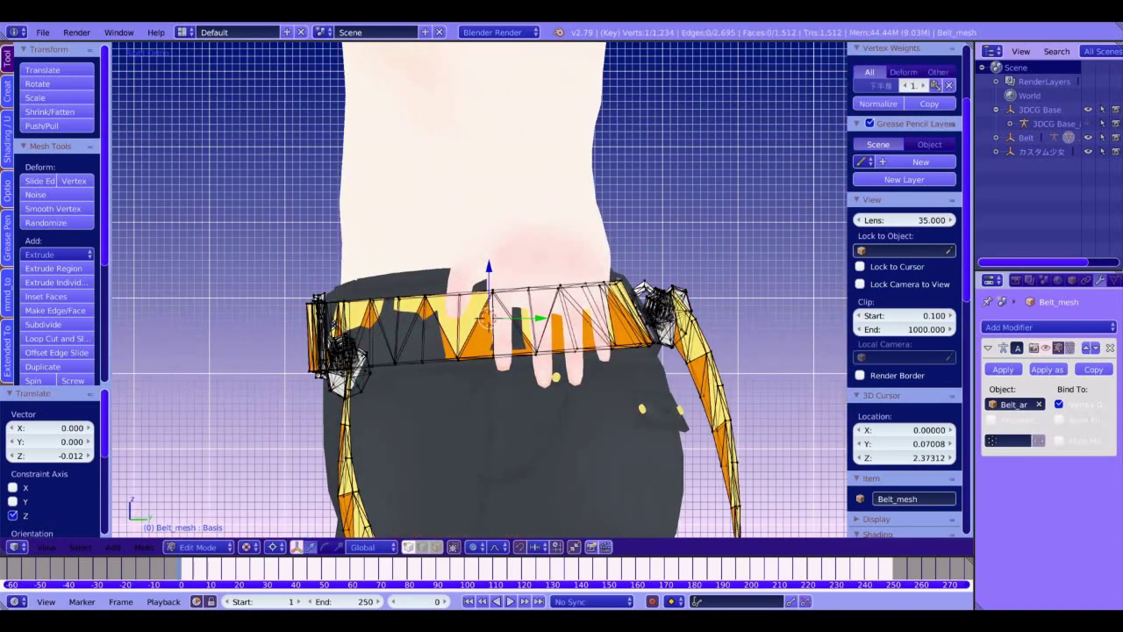
pyautogui.press('c')
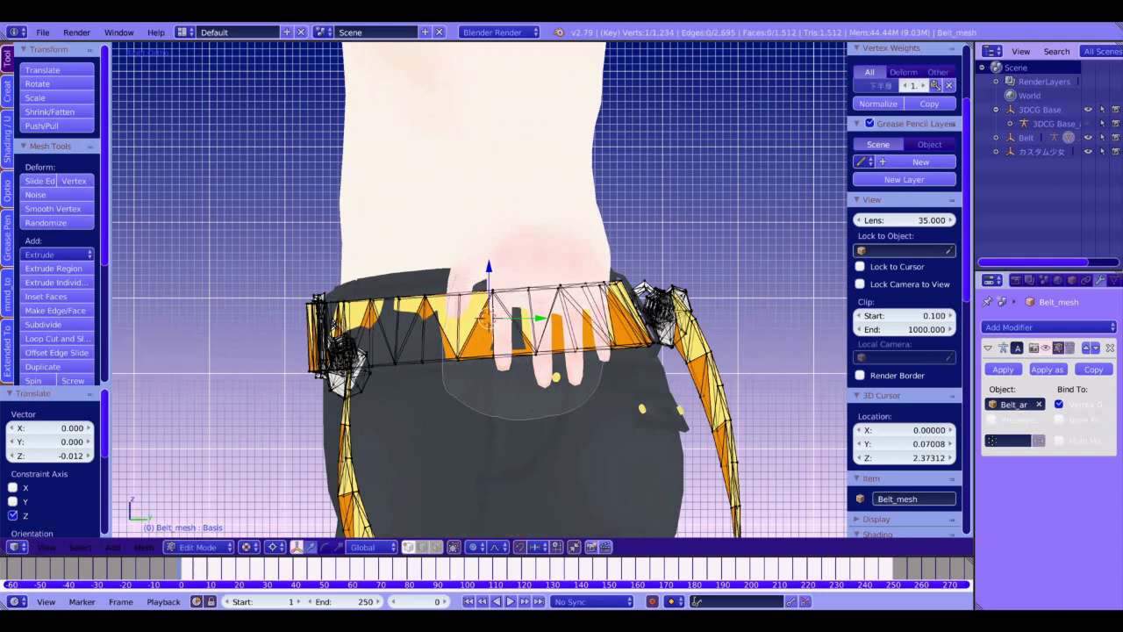
pyautogui.click(523, 342)
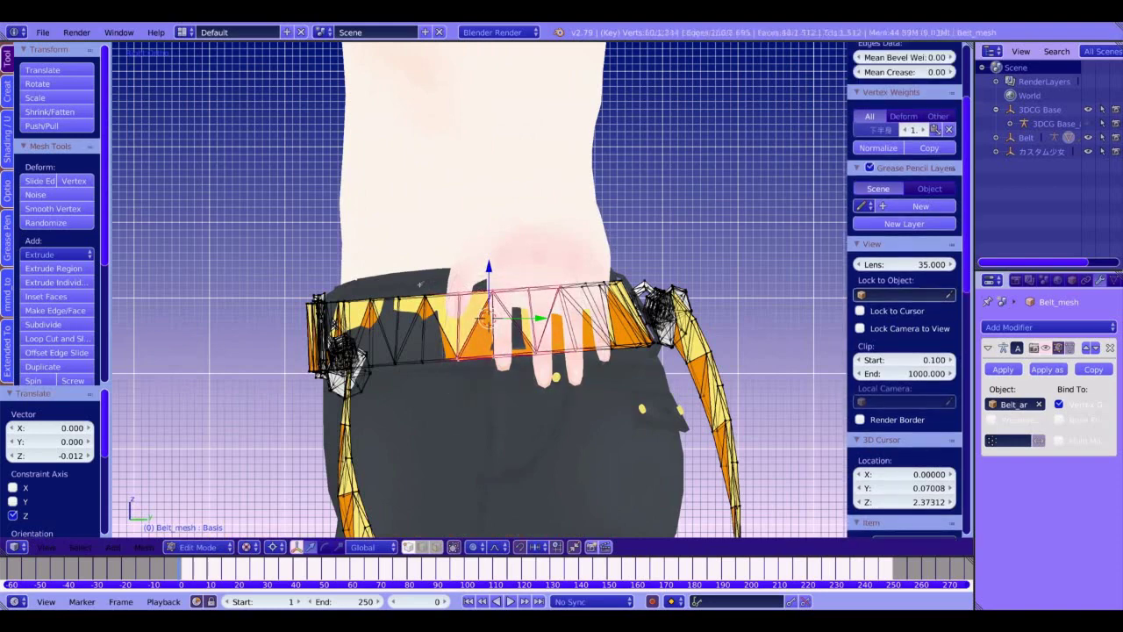
pyautogui.click(438, 338)
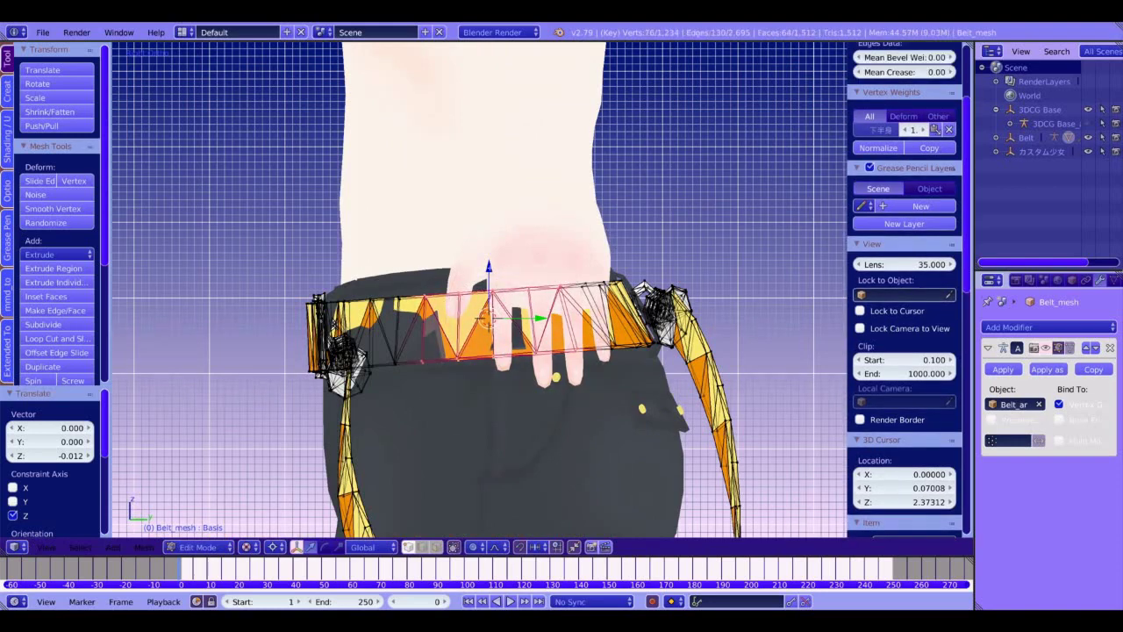
pyautogui.moveTo(335, 324); pyautogui.dragTo(436, 330, button='middle')
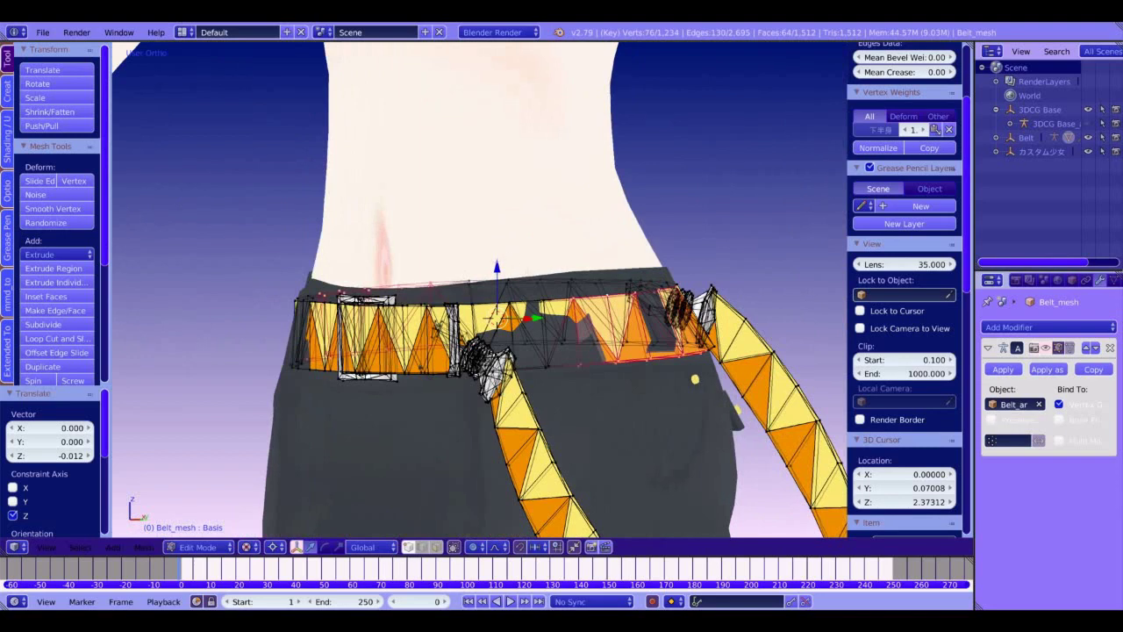
pyautogui.press('g')
pyautogui.press('z')
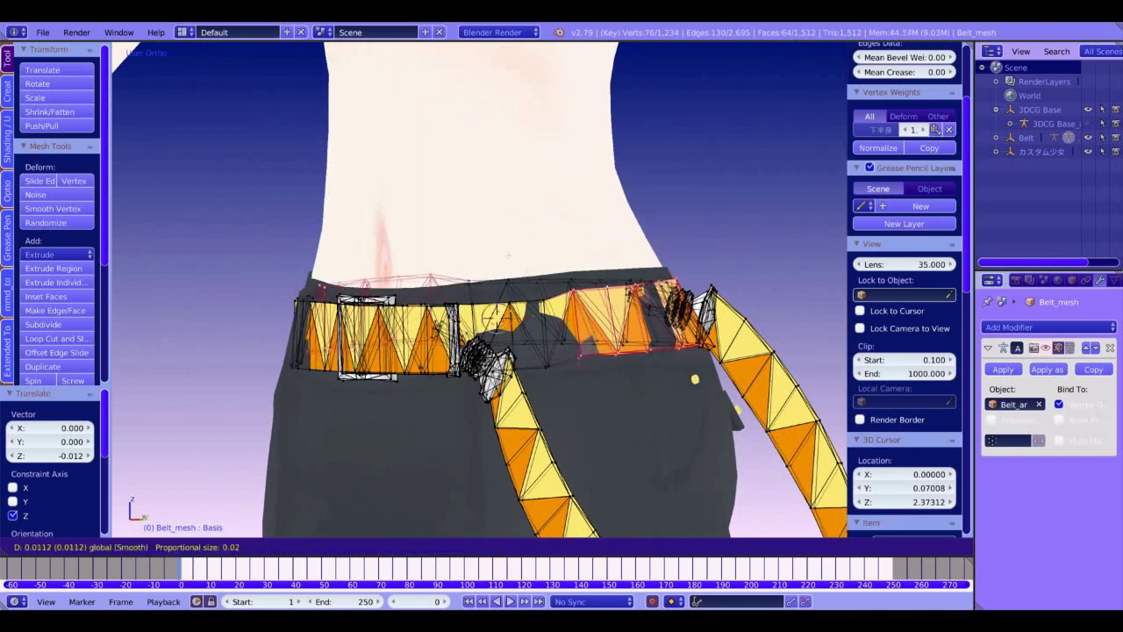
pyautogui.scroll(-20, 496, 314)
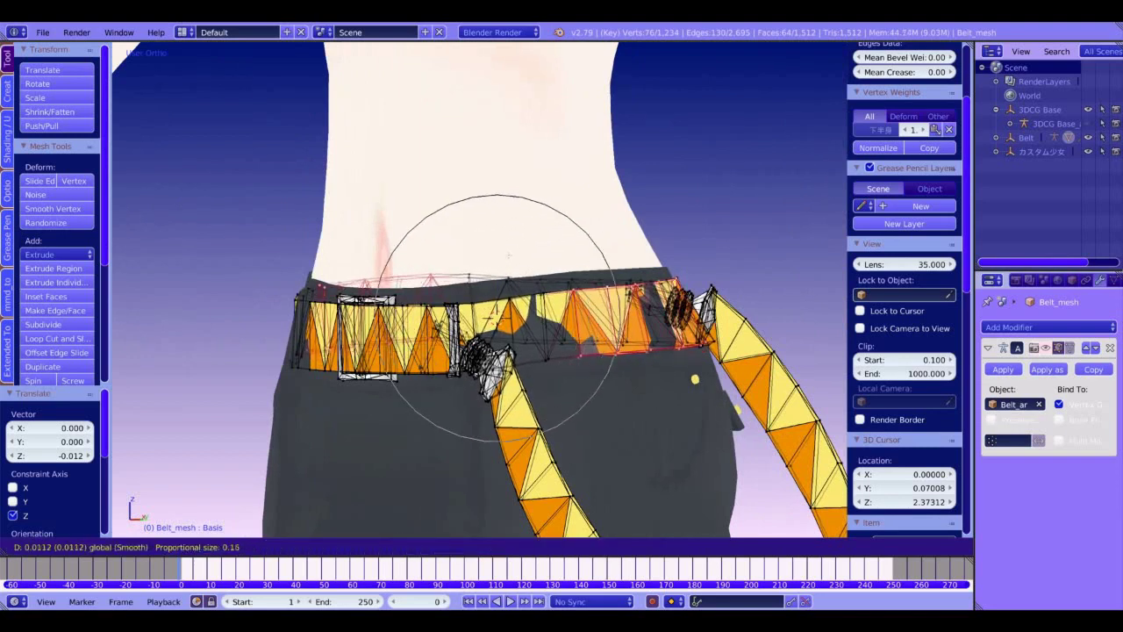
pyautogui.scroll(-2, 508, 256)
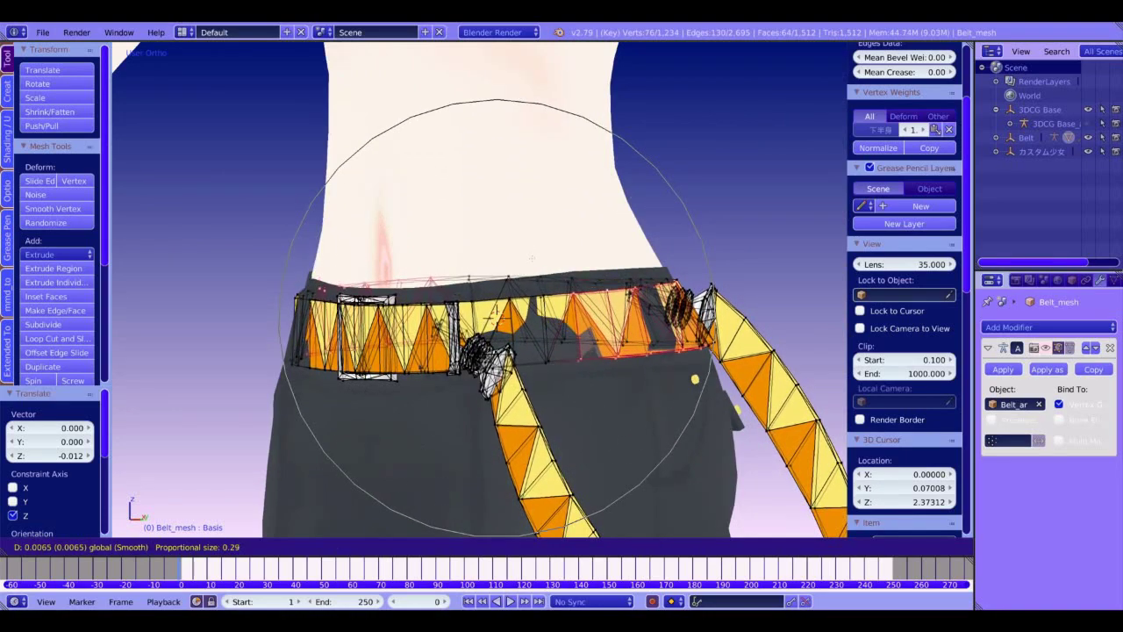
pyautogui.click(536, 254)
pyautogui.moveTo(535, 255); pyautogui.dragTo(571, 287, button='middle')
pyautogui.moveTo(334, 275); pyautogui.dragTo(298, 277, button='middle')
pyautogui.keyDown('shift'); pyautogui.moveTo(606, 355); pyautogui.dragTo(651, 282, button='middle'); pyautogui.keyUp('shift')
pyautogui.moveTo(344, 305); pyautogui.dragTo(496, 313, button='middle')
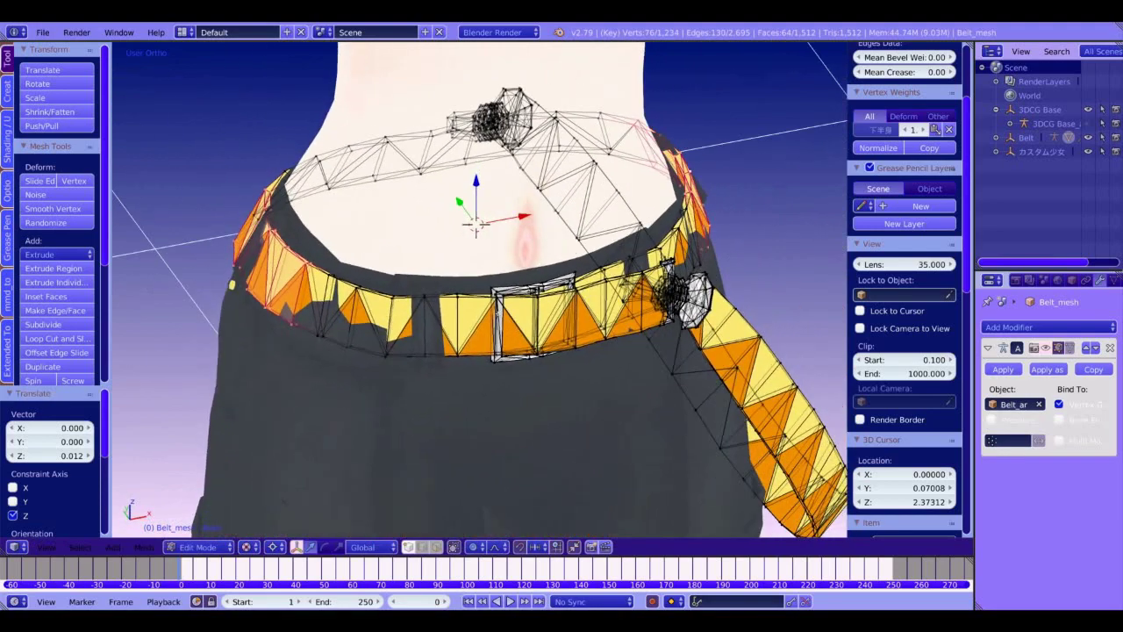
# Step: Set the pivot point to Median Point and move the belt's lower front vertices about -0.006 along Y
pyautogui.rightClick(376, 358)
pyautogui.click(275, 547)
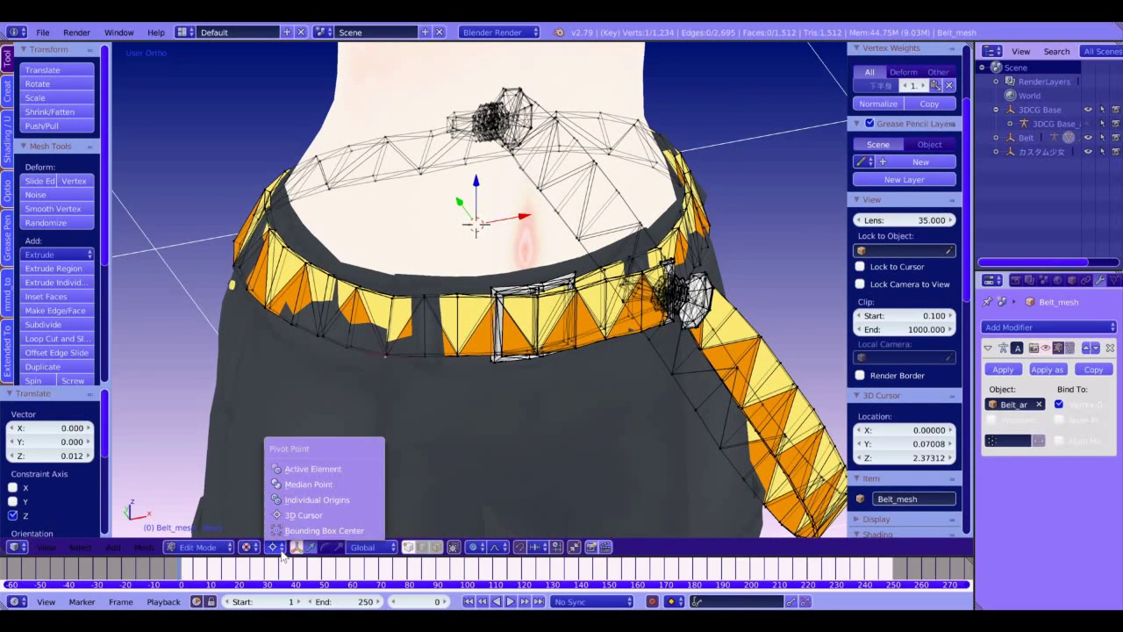
pyautogui.click(298, 470)
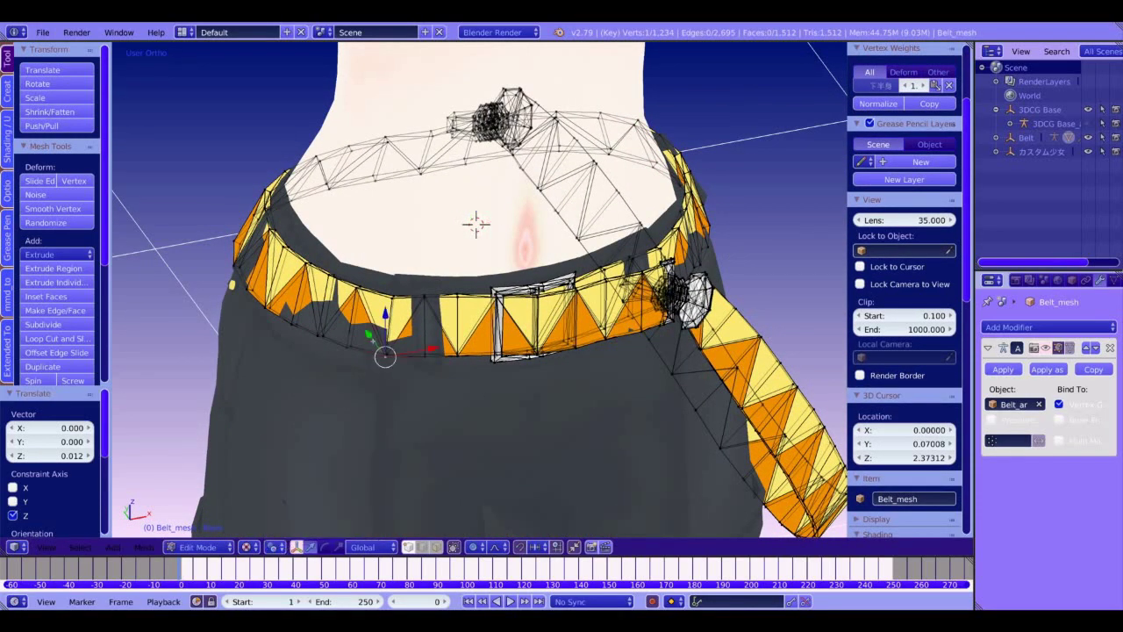
pyautogui.click(276, 546)
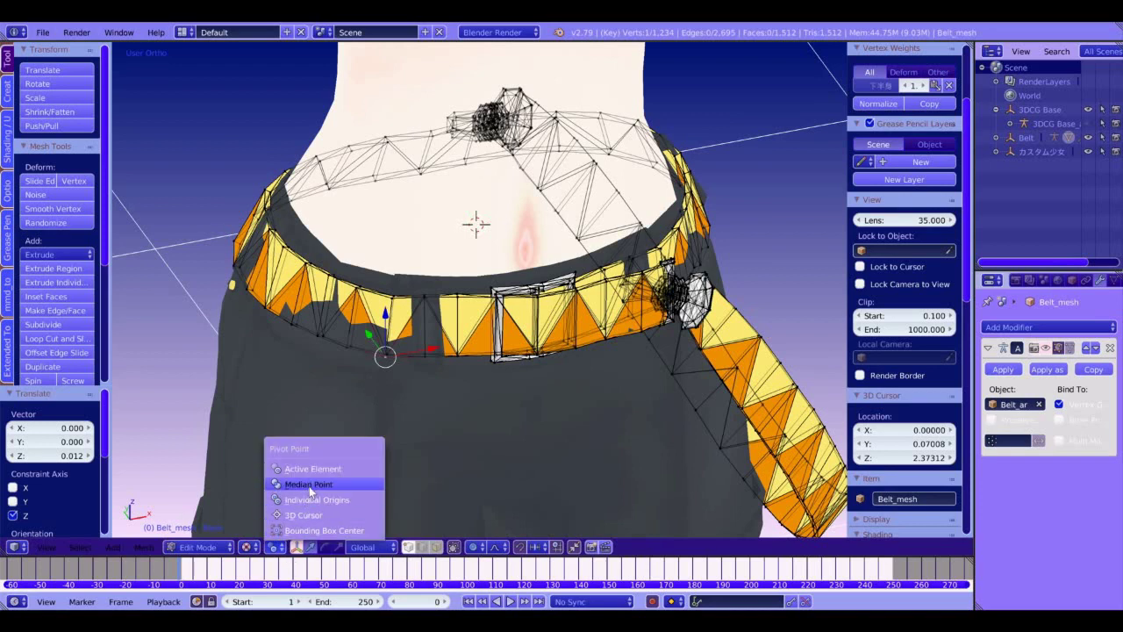
pyautogui.keyDown('ctrl'); pyautogui.moveTo(390, 352); pyautogui.dragTo(375, 338); pyautogui.keyUp('ctrl')
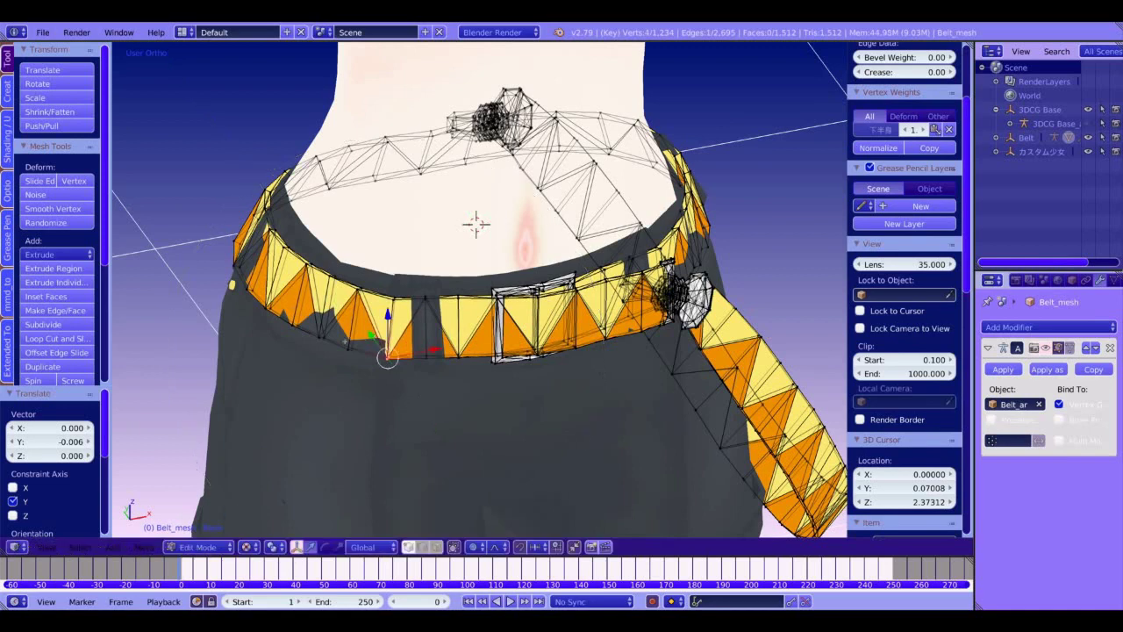
# Step: Move a vertex on the belt's lower front edge about -0.004 along X to even out the strip against the shorts
pyautogui.rightClick(293, 326)
pyautogui.rightClick(318, 340)
pyautogui.press('g')
pyautogui.press('x')
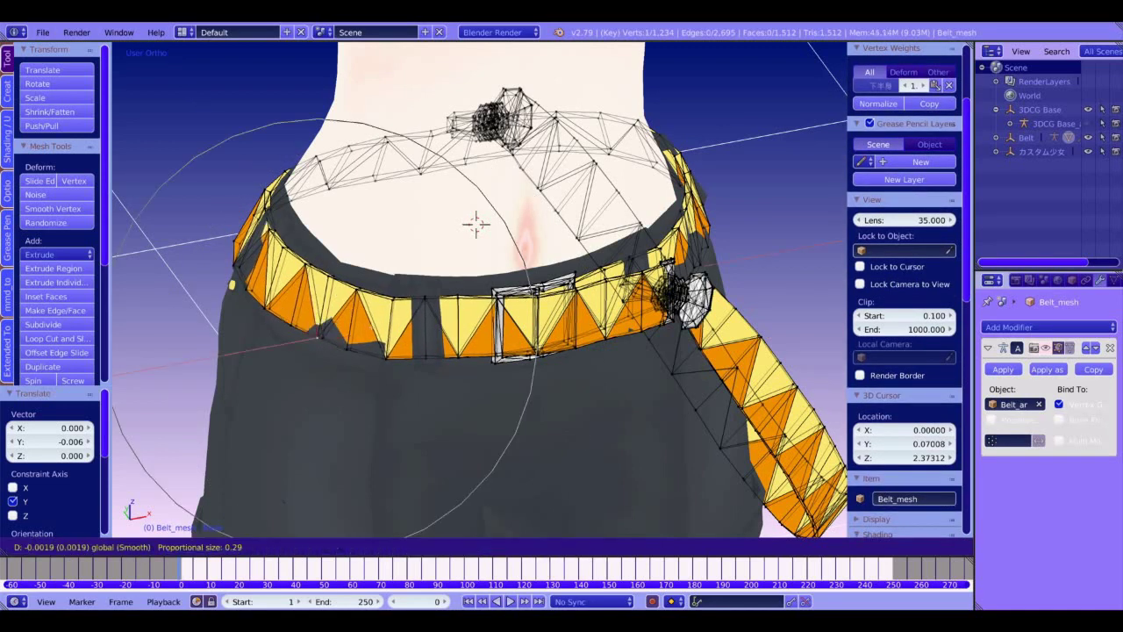
pyautogui.click(375, 349)
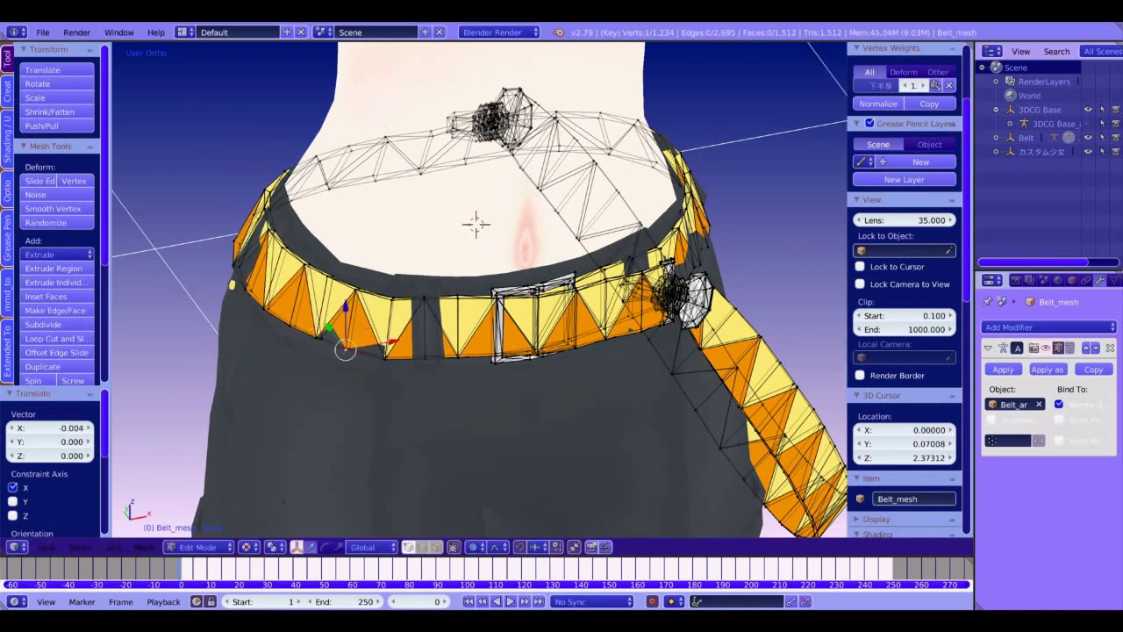
# Step: Move the neighbouring lower front belt vertex about -0.007 along X with a smaller proportional radius, and adjust the next one along Y
pyautogui.press('g')
pyautogui.press('x')
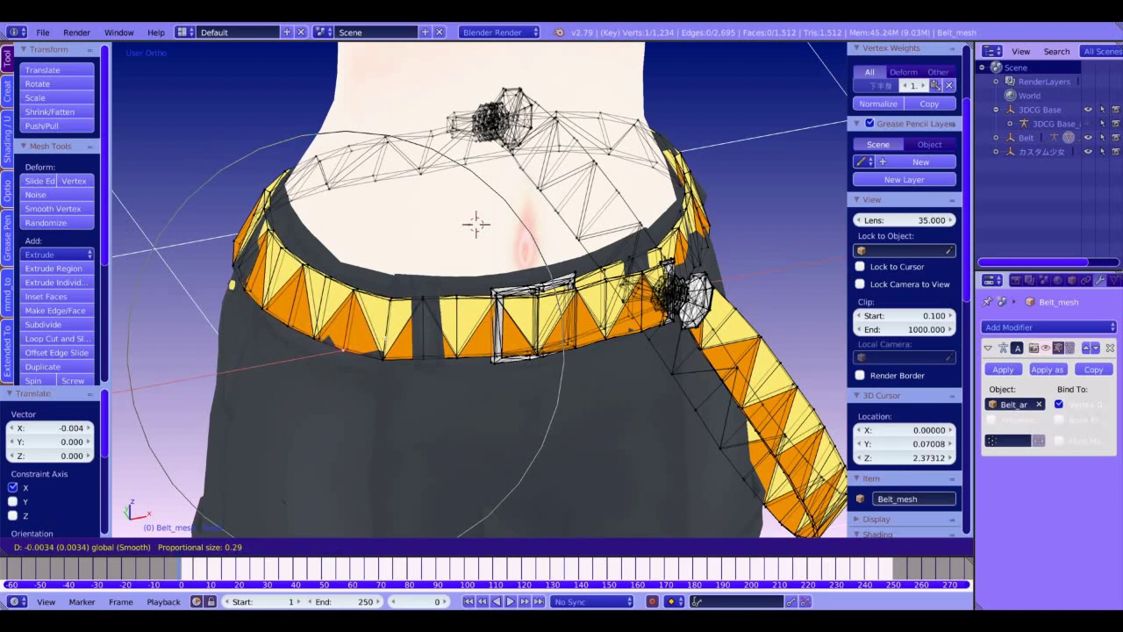
pyautogui.scroll(8, 347, 349)
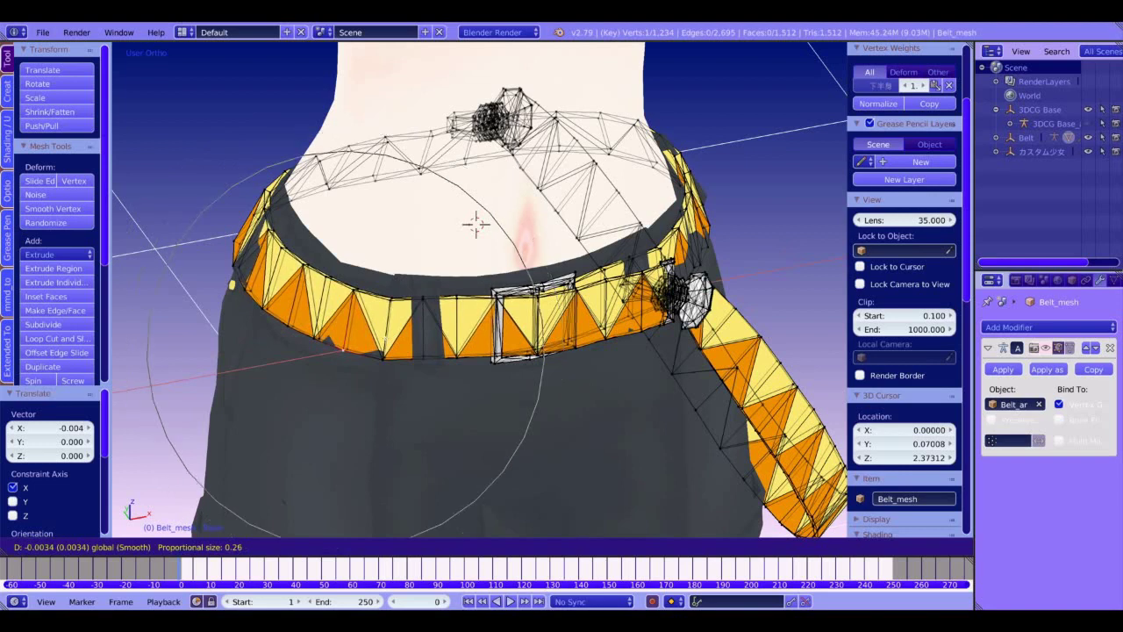
pyautogui.click(347, 349)
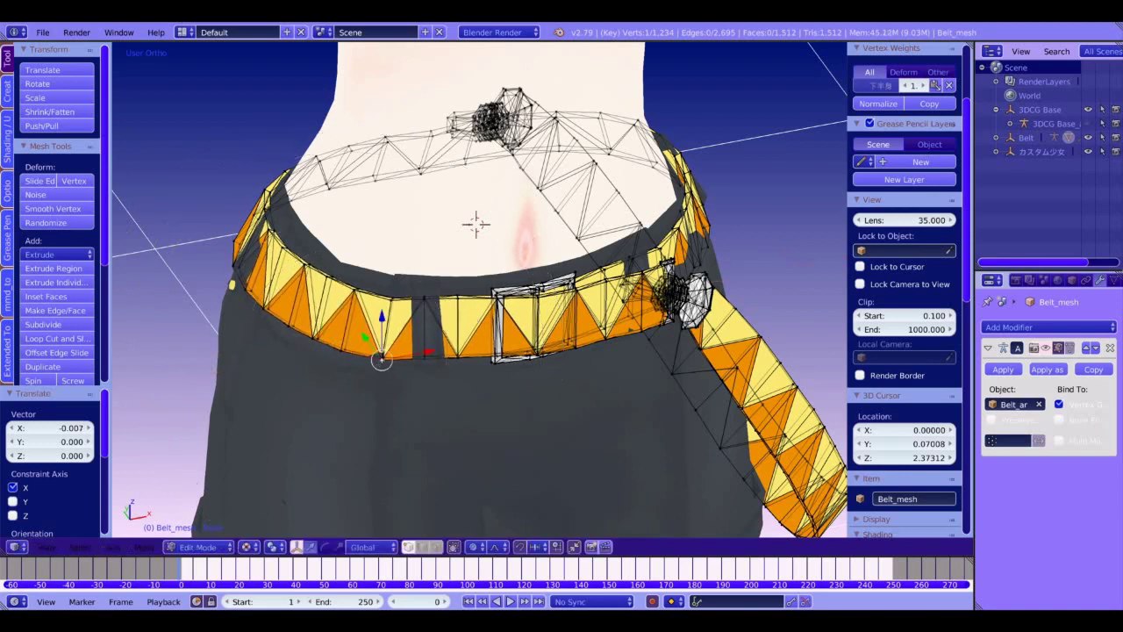
pyautogui.press('g')
pyautogui.press('y')
pyautogui.click(371, 344)
pyautogui.moveTo(371, 345); pyautogui.dragTo(357, 318, button='middle')
# Step: Select the lower belt vertex beside the front strap ring in front view and move it about 0.007 along X
pyautogui.press('KP_1')
pyautogui.moveTo(562, 351); pyautogui.dragTo(571, 417, button='middle')
pyautogui.rightClick(566, 411)
pyautogui.moveTo(601, 400); pyautogui.dragTo(594, 402)
pyautogui.press('g')
pyautogui.press('x')
pyautogui.click(560, 415)
pyautogui.moveTo(539, 436); pyautogui.dragTo(498, 490, button='middle')
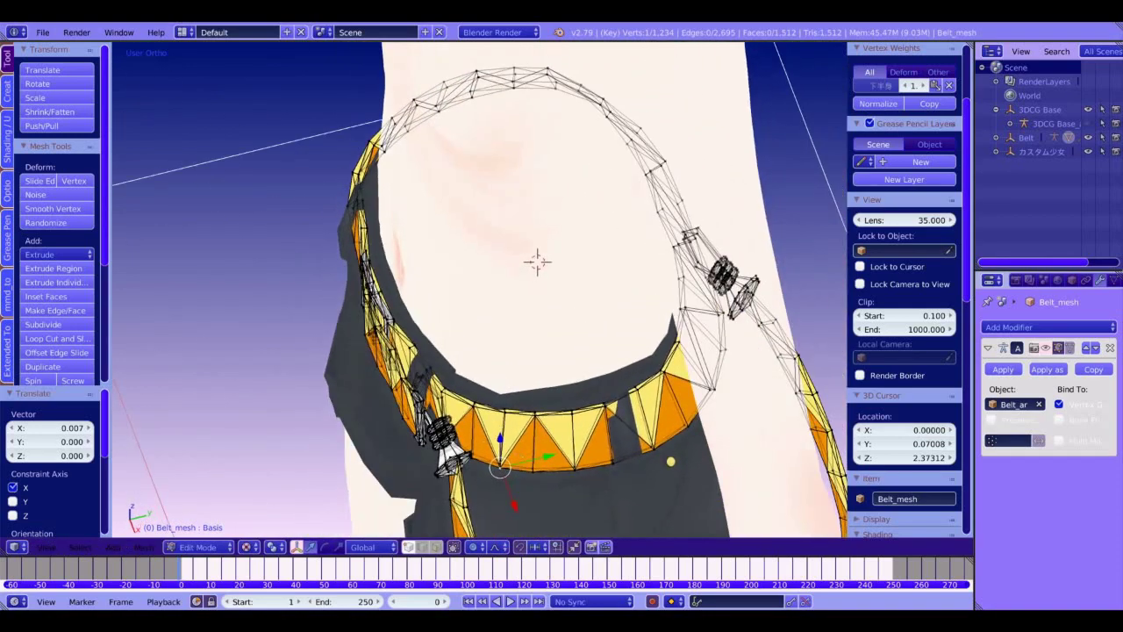
# Step: Move the belt vertex behind the front strap ring about -0.005 along Y
pyautogui.rightClick(432, 424)
pyautogui.press('g')
pyautogui.press('y')
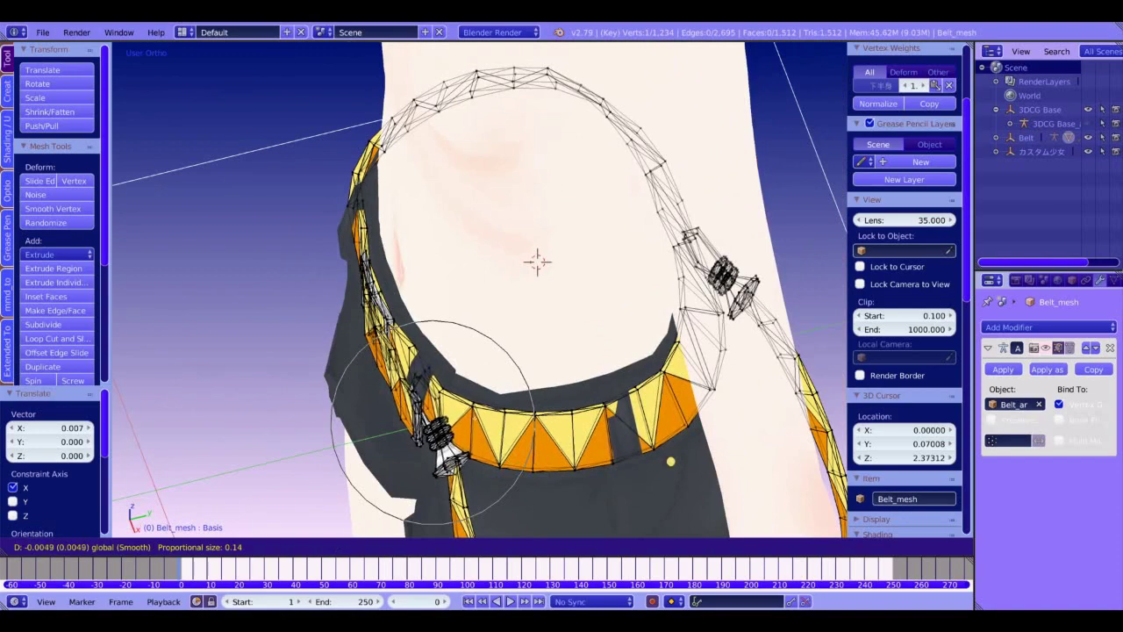
pyautogui.press('Return')
# Step: Select the belt's upper vertices at both hips and scale them to about 0.950 along X with a proportional size of 0.15
pyautogui.press('KP_1')
pyautogui.rightClick(676, 262)
pyautogui.keyDown('ctrl'); pyautogui.rightClick(234, 260); pyautogui.keyUp('ctrl')
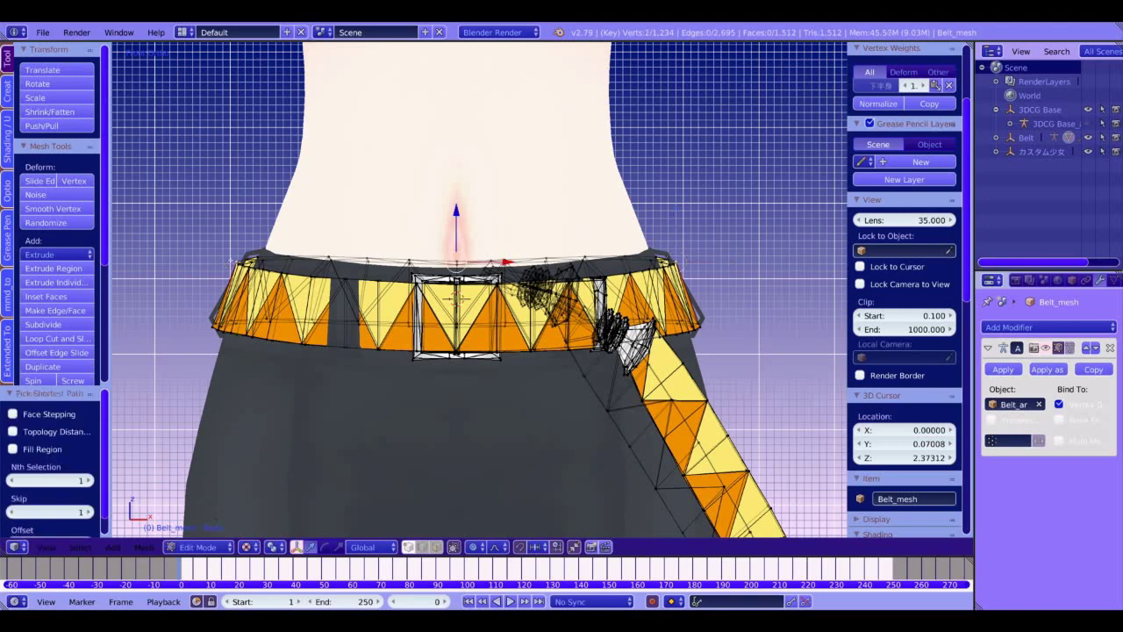
pyautogui.press('s')
pyautogui.press('x')
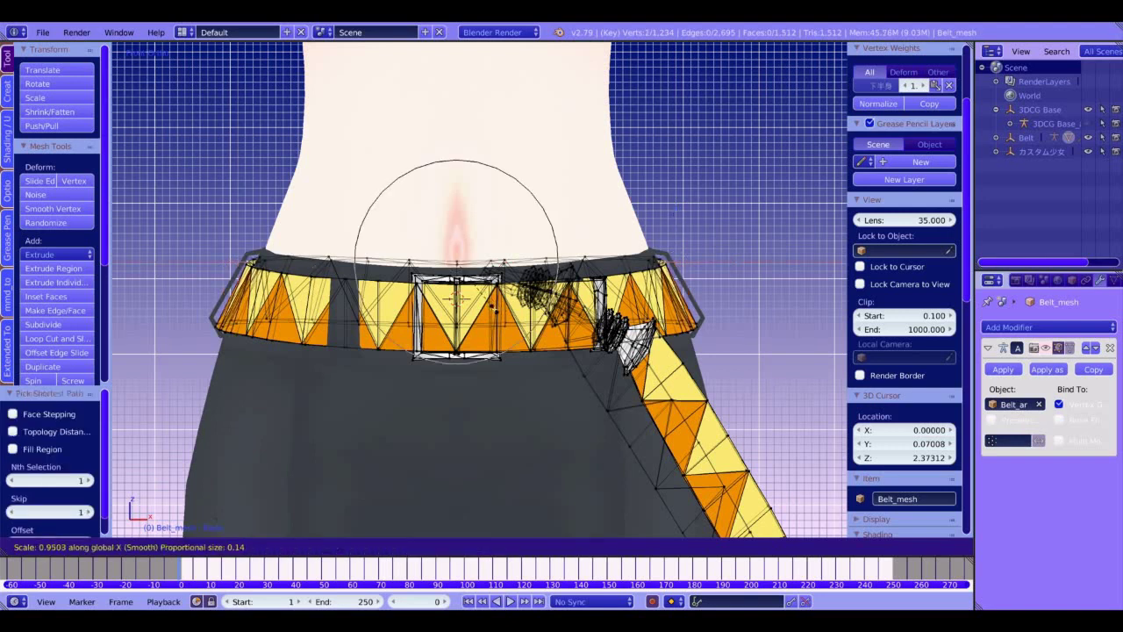
pyautogui.scroll(-4, 456, 261)
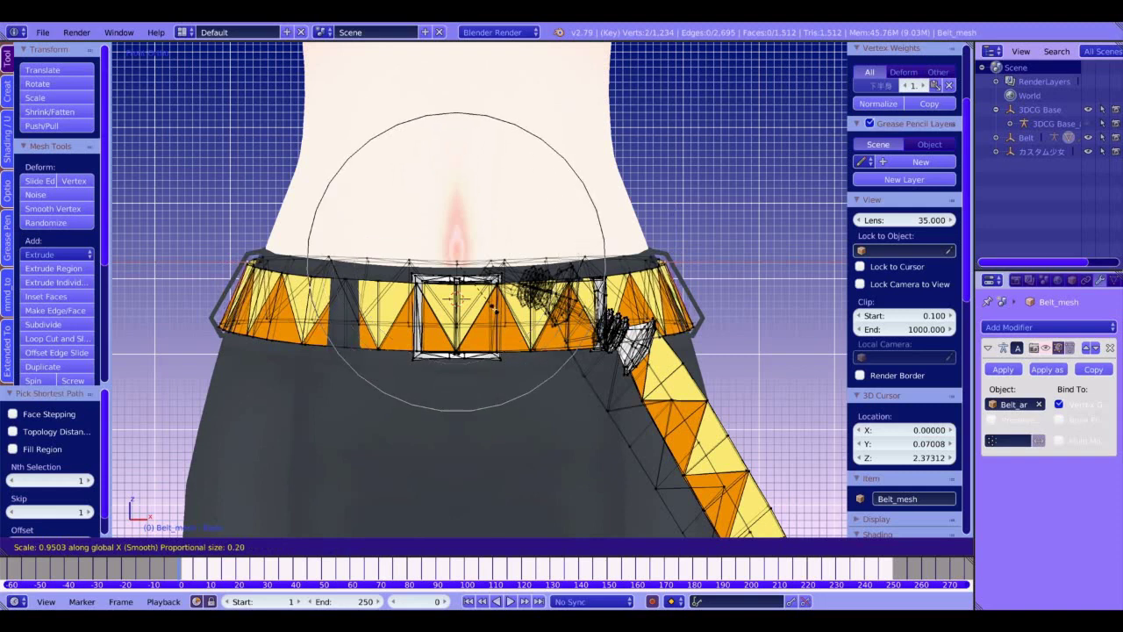
pyautogui.scroll(3, 456, 261)
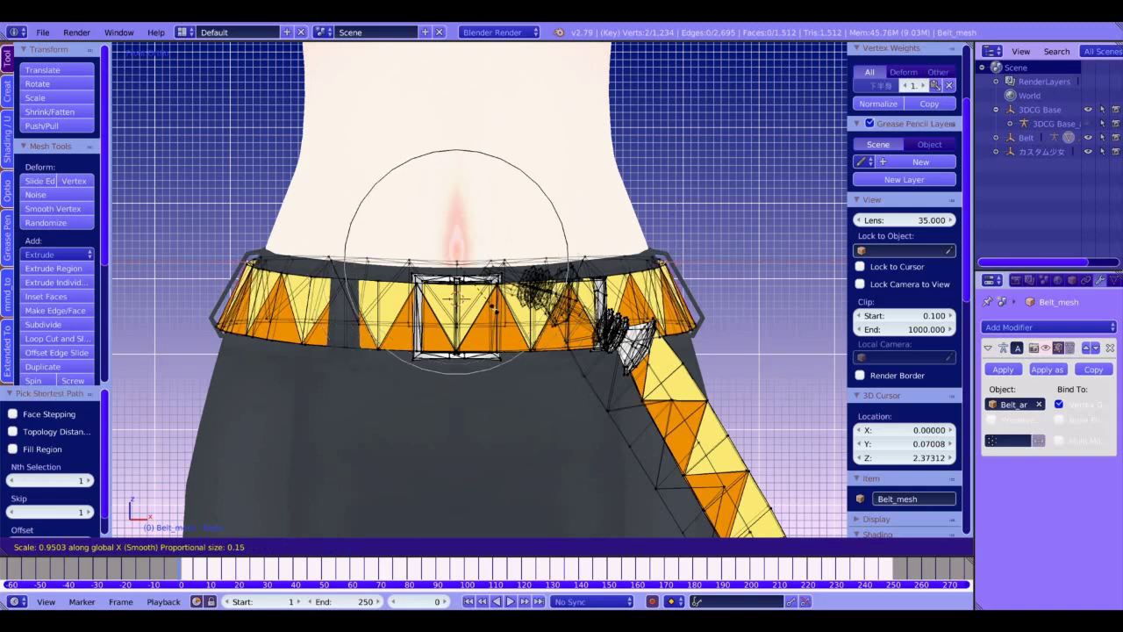
pyautogui.press('Return')
# Step: Raise the belt's upper hip vertices about 0.005 along Z with the proportional size enlarged to 0.32
pyautogui.press('g')
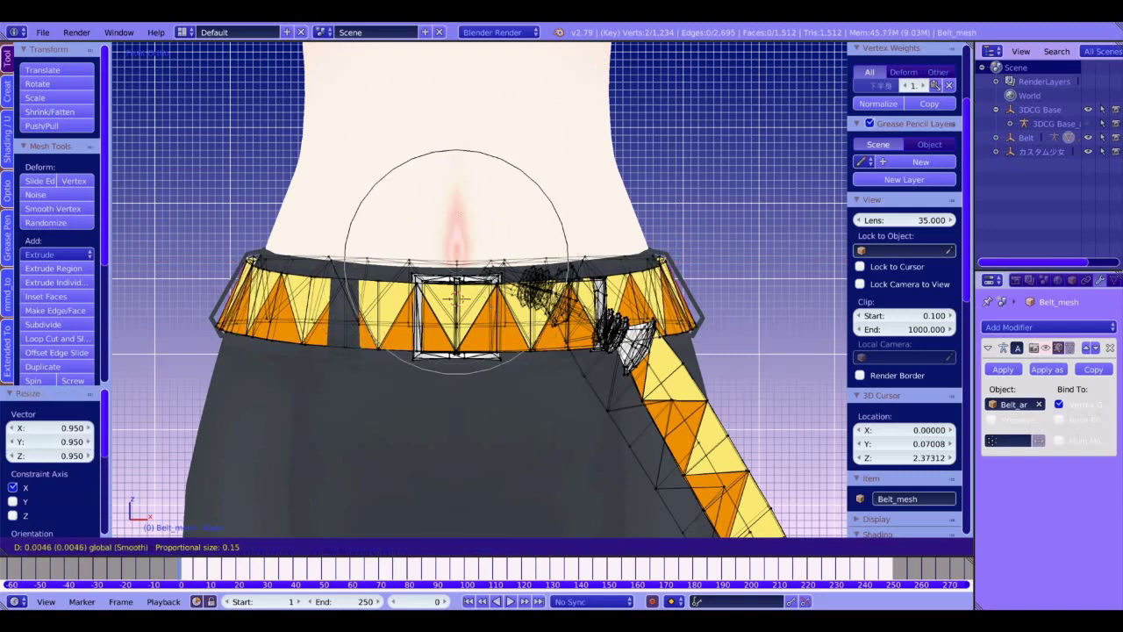
pyautogui.scroll(-8, 456, 298)
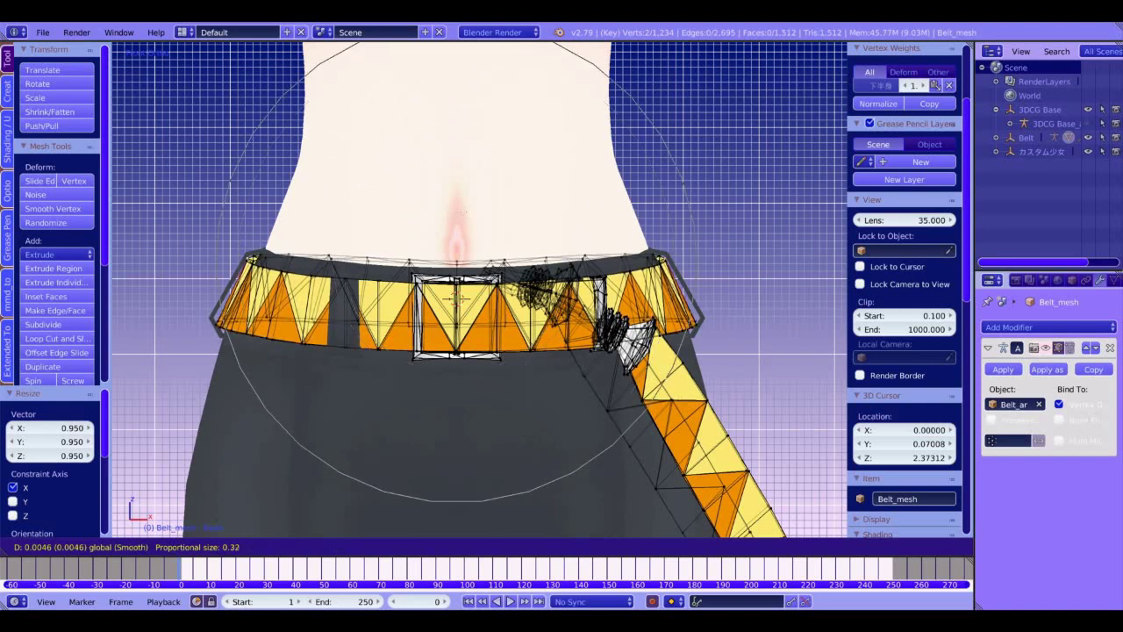
pyautogui.press('Return')
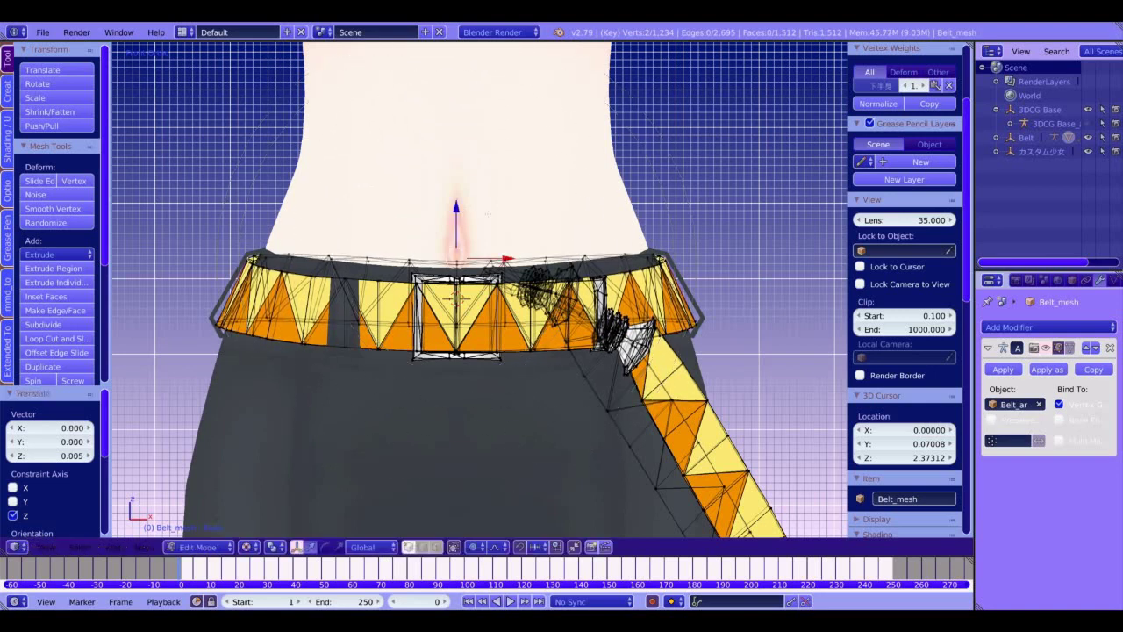
# Step: Select the belt's lower vertices at both hips and scale them to about 1.001 along X
pyautogui.rightClick(697, 324)
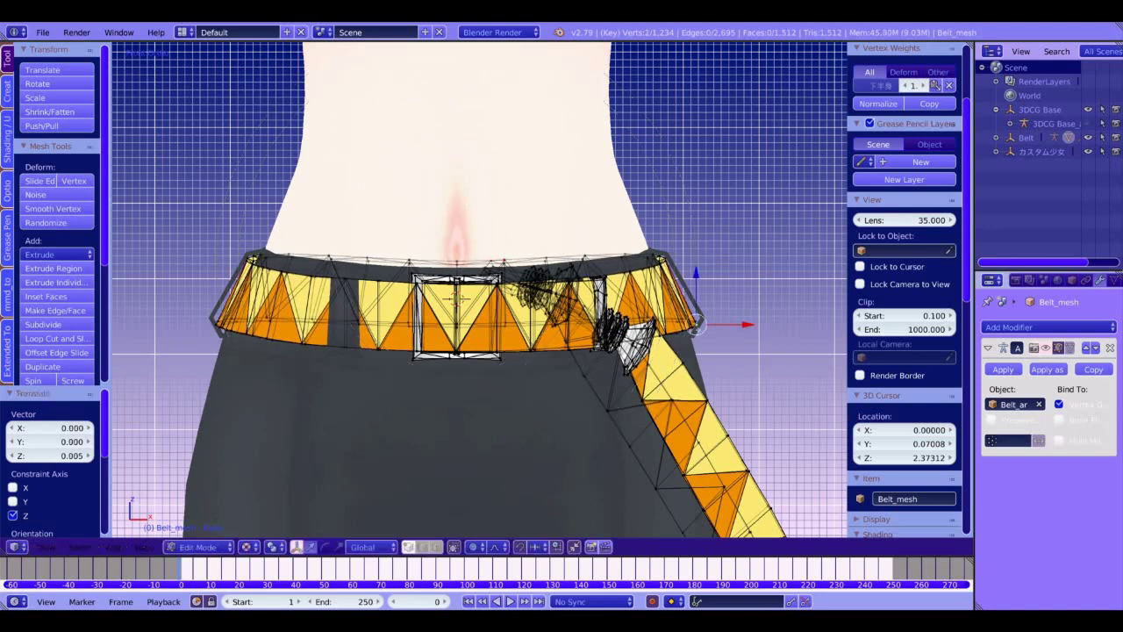
pyautogui.keyDown('ctrl'); pyautogui.rightClick(202, 330); pyautogui.keyUp('ctrl')
pyautogui.press('s')
pyautogui.press('x')
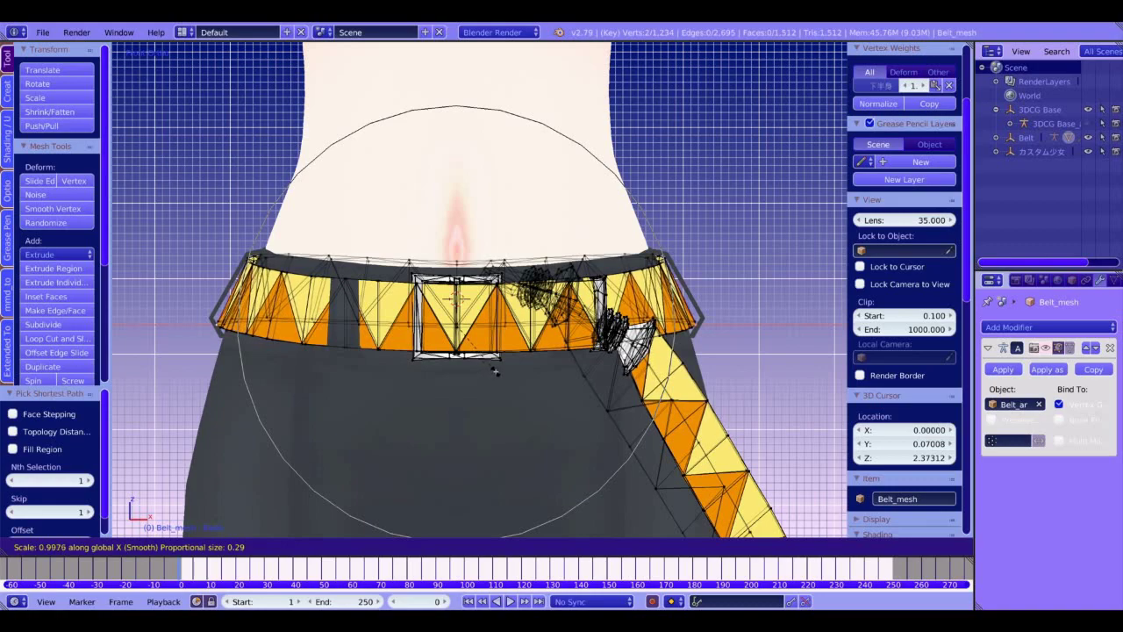
pyautogui.click(496, 372)
pyautogui.keyDown('shift'); pyautogui.moveTo(450, 333); pyautogui.dragTo(410, 401, button='middle'); pyautogui.keyUp('shift')
pyautogui.scroll(-2, 455, 398)
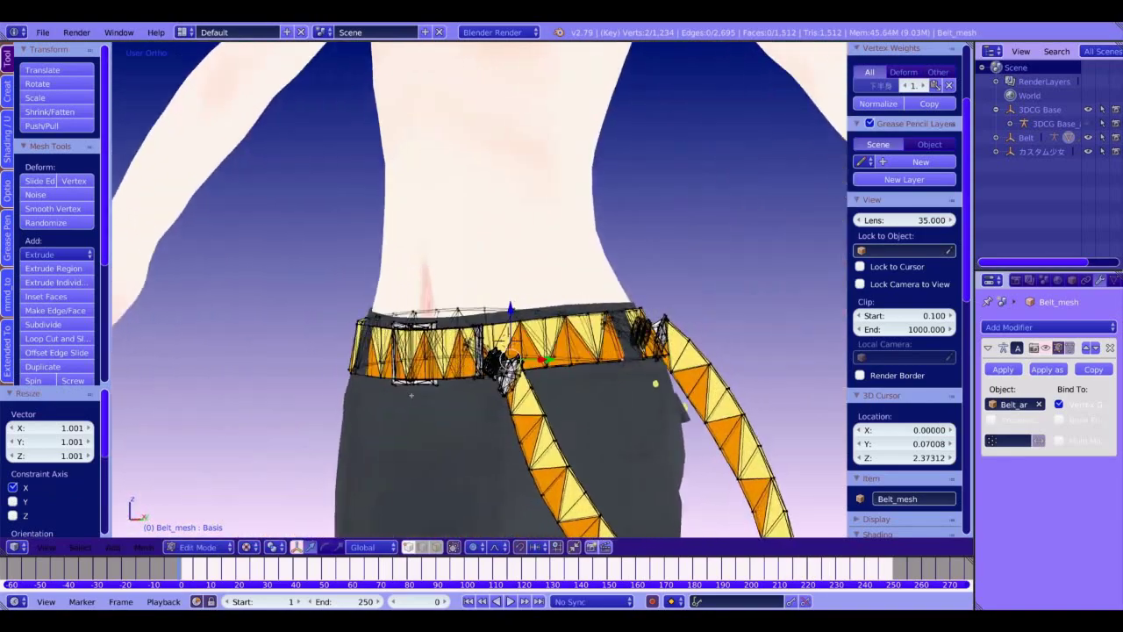
# Step: Finish editing the belt and open the shorts mesh for vertex editing in front view
pyautogui.press('KP_1')
pyautogui.press('Tab')
pyautogui.scroll(4, 410, 401)
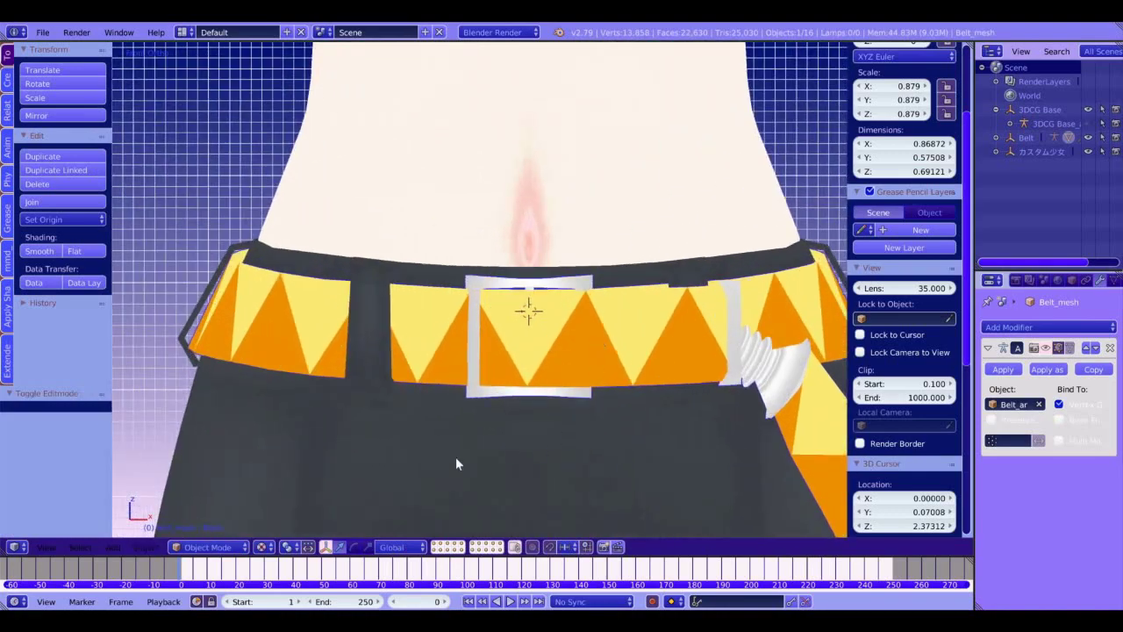
pyautogui.rightClick(455, 458)
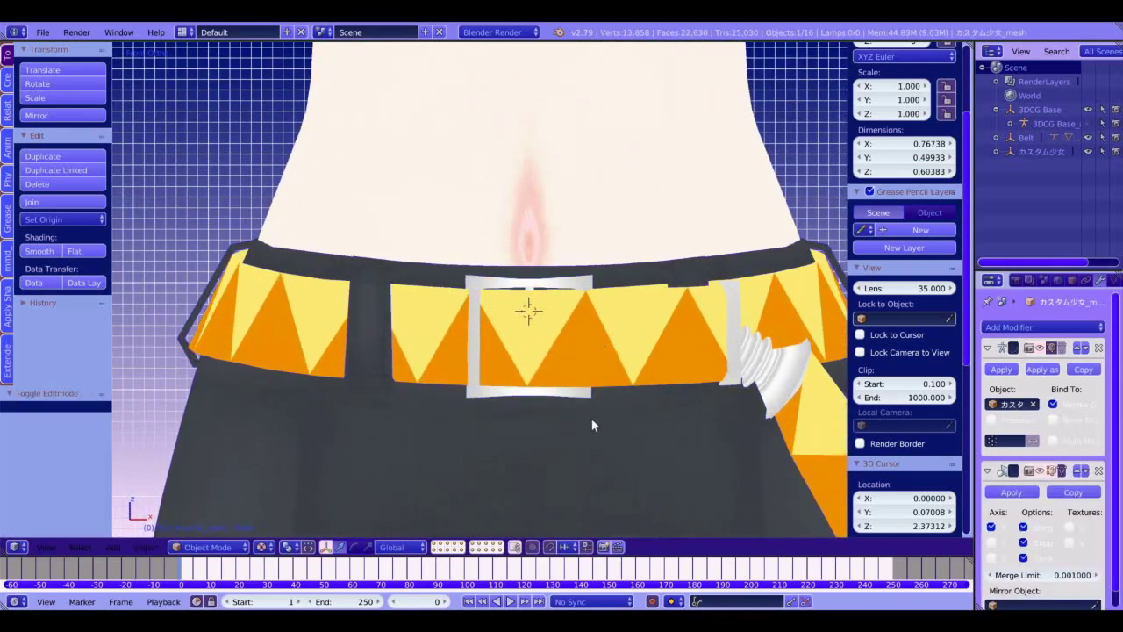
pyautogui.press('Tab')
pyautogui.press('KP_1')
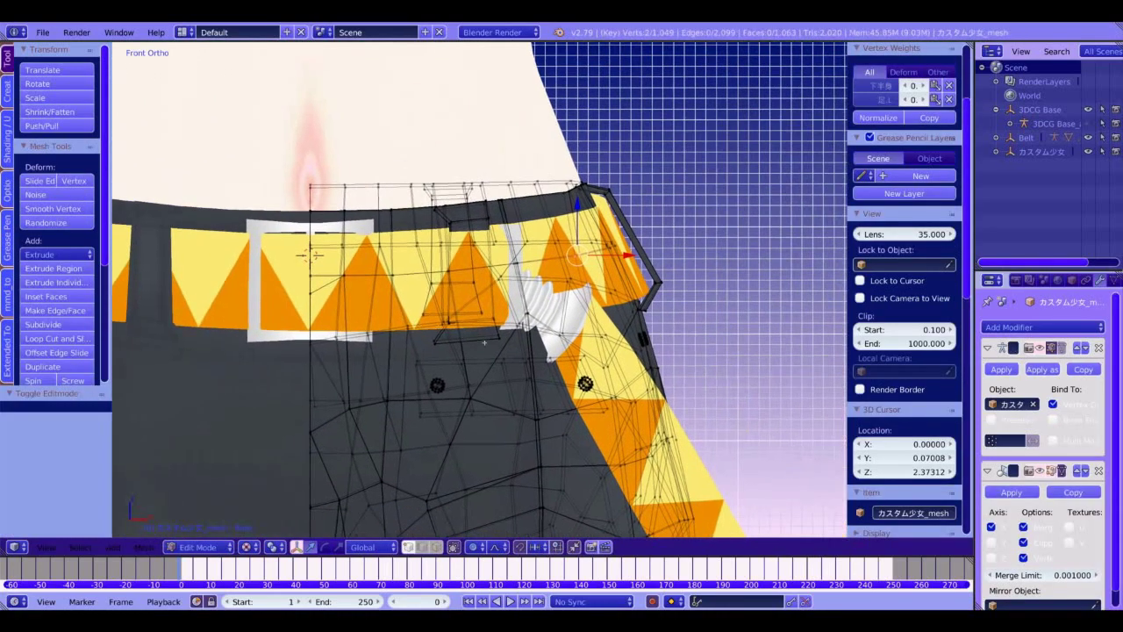
# Step: Try to move the shorts vertex under the side belt loop along X
pyautogui.rightClick(651, 309)
pyautogui.press('g')
pyautogui.press('x')
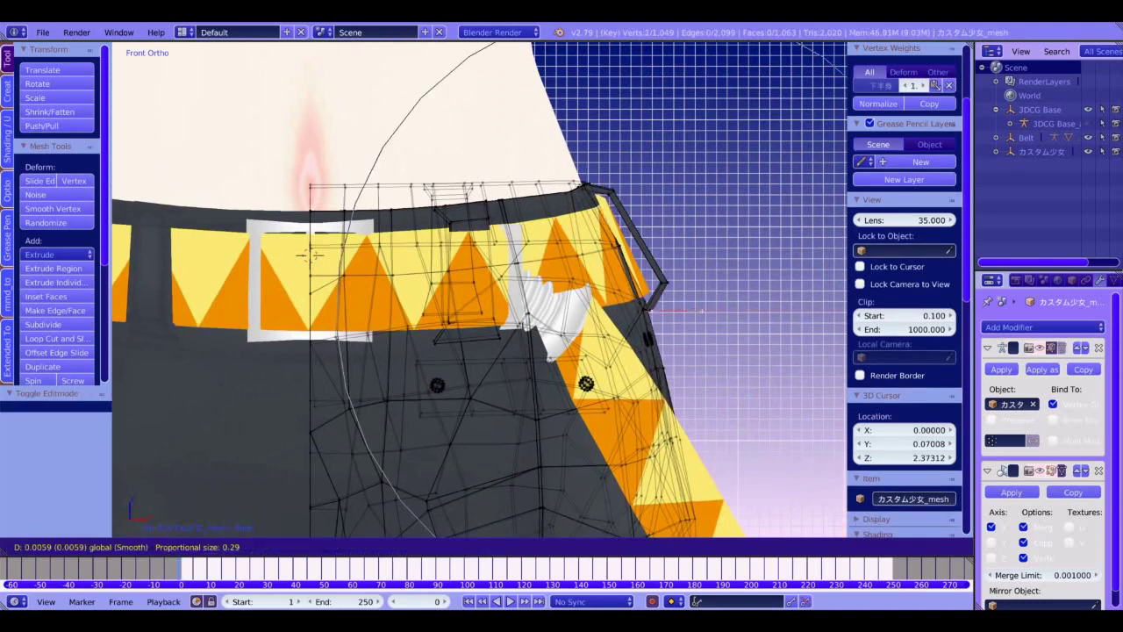
pyautogui.click(648, 310)
pyautogui.hotkey('ctrl', 'z')
# Step: Set proportional editing to Connected and shrink its size to about 0.04 while testing a move of the belt loop vertex
pyautogui.click(477, 548)
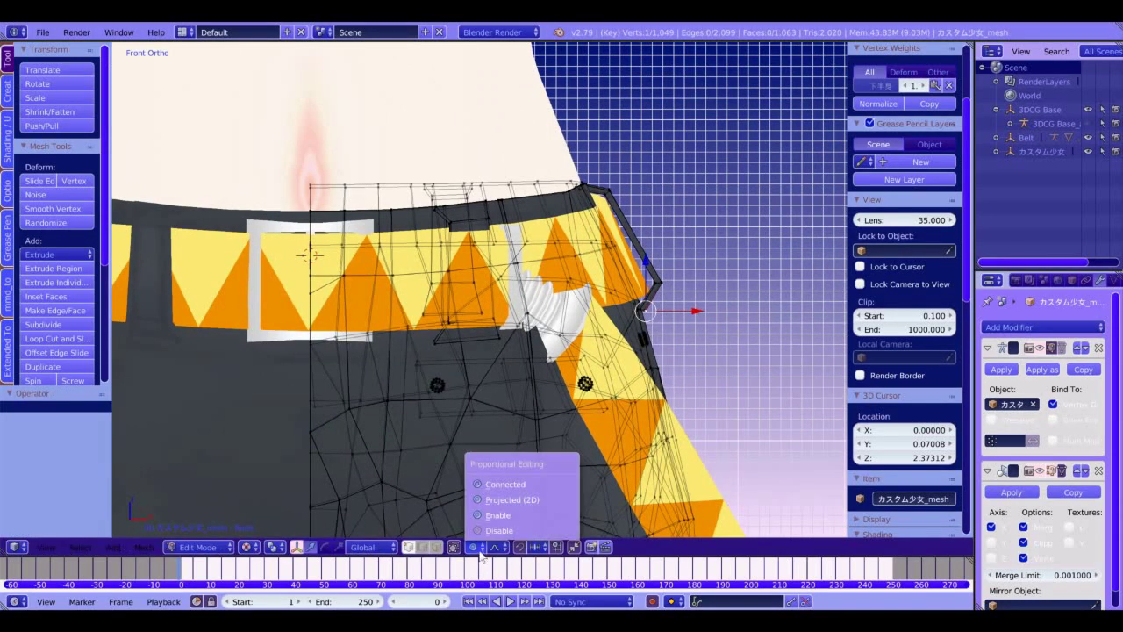
pyautogui.click(514, 484)
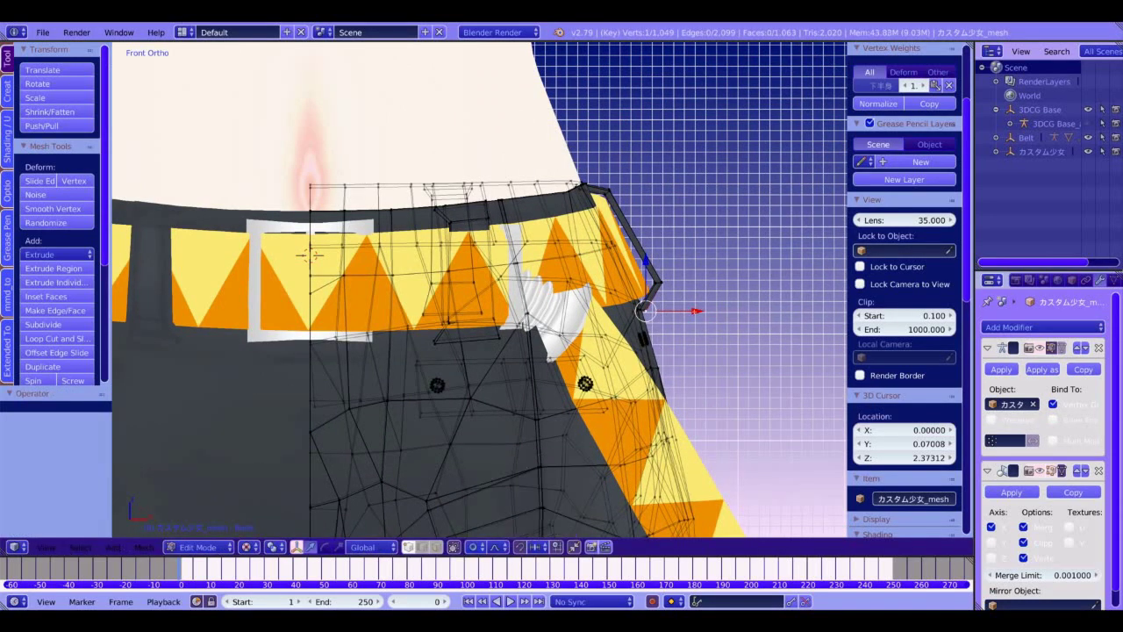
pyautogui.press('g')
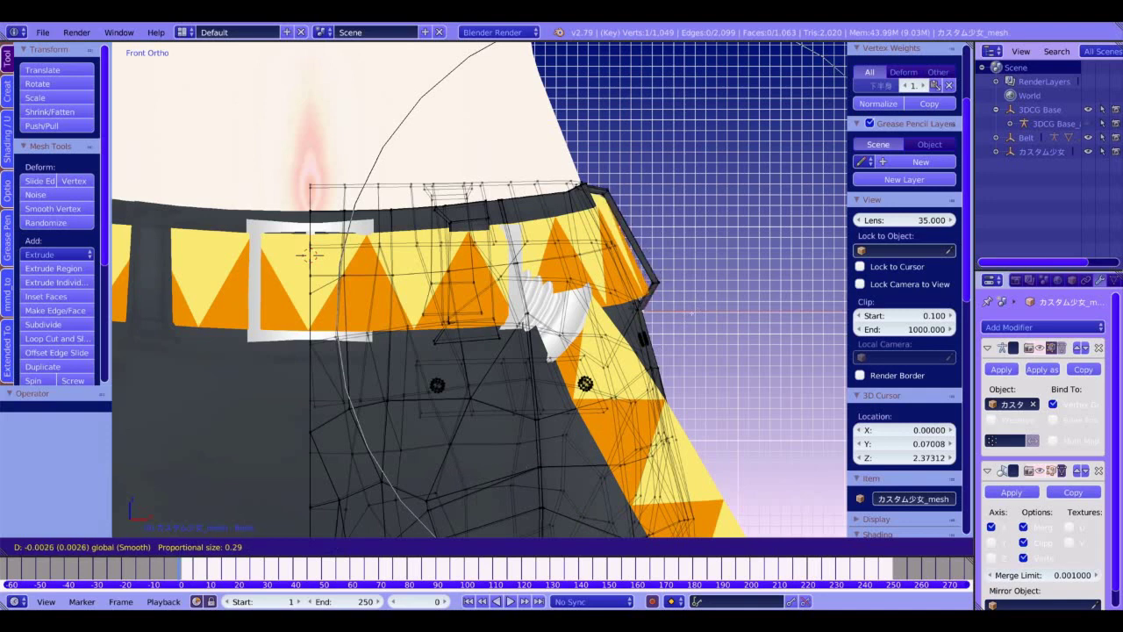
pyautogui.scroll(20, 685, 314)
pyautogui.click(685, 314)
pyautogui.hotkey('ctrl', 'z')
pyautogui.moveTo(686, 313); pyautogui.dragTo(512, 334, button='middle')
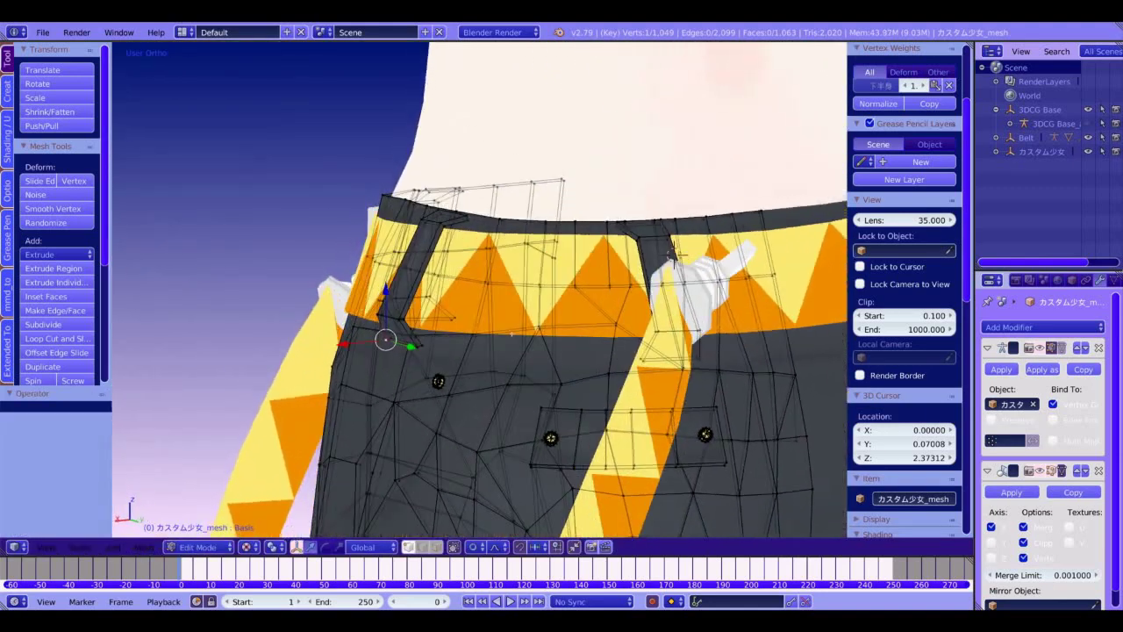
# Step: Extend the selection to the bottom edge of the side belt loop and move it along X
pyautogui.keyDown('ctrl'); pyautogui.rightClick(451, 351); pyautogui.keyUp('ctrl')
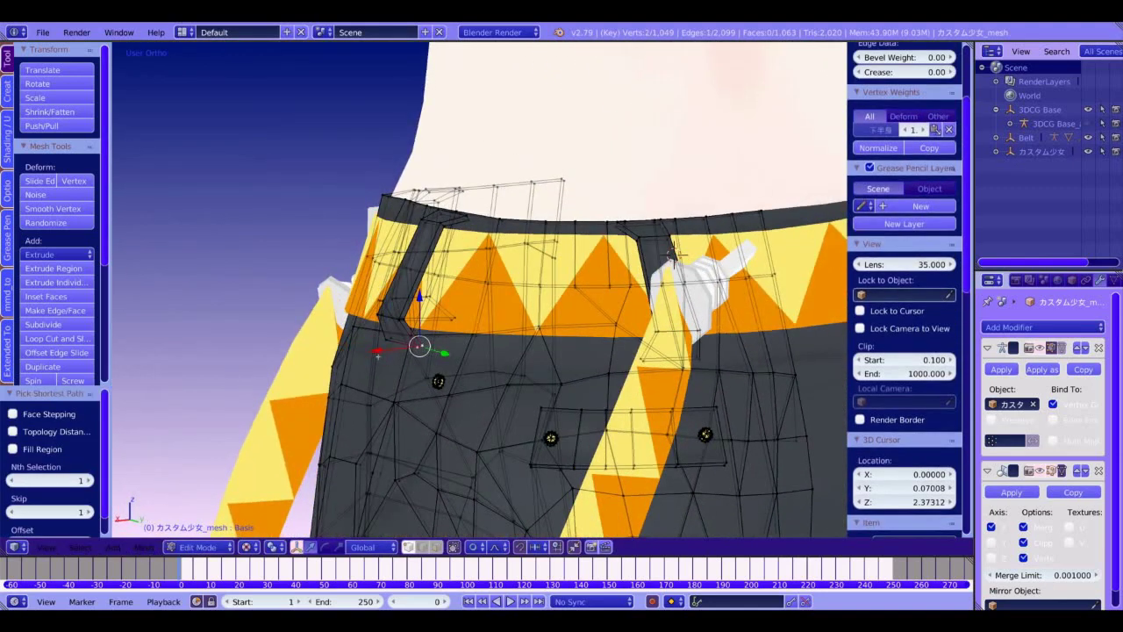
pyautogui.press('g')
pyautogui.press('x')
pyautogui.click(391, 353)
# Step: Select the short edge at the front bottom corner of the side belt loop and move it about -0.006 along X
pyautogui.rightClick(388, 340)
pyautogui.press('g')
pyautogui.rightClick(388, 340)
pyautogui.keyDown('ctrl'); pyautogui.rightClick(389, 339); pyautogui.keyUp('ctrl')
pyautogui.press('g')
pyautogui.press('x')
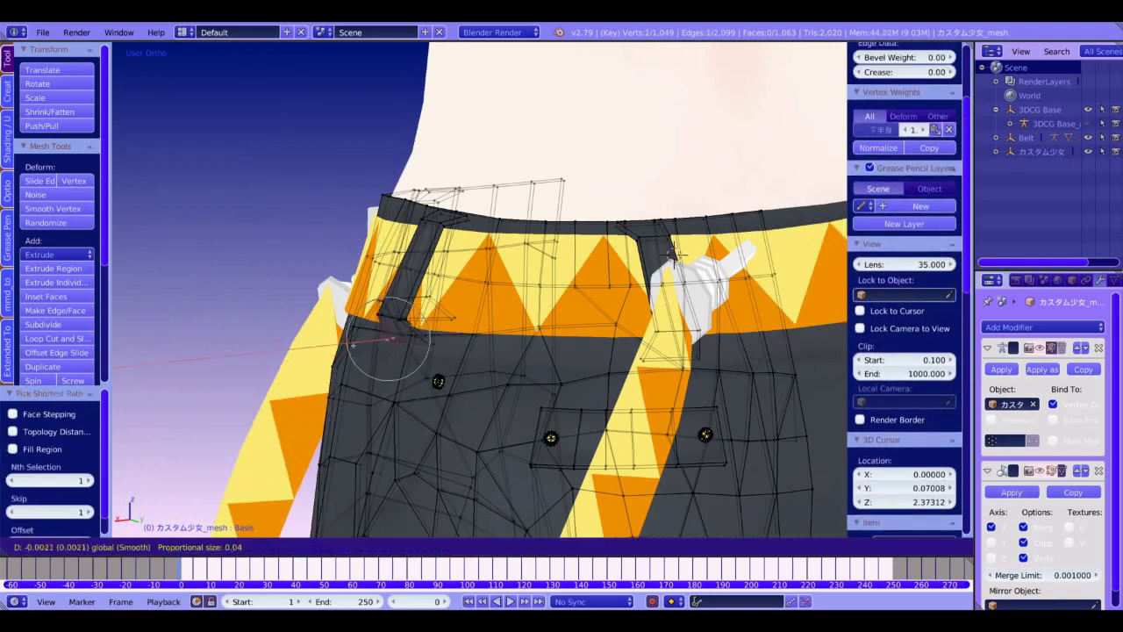
pyautogui.click(354, 345)
pyautogui.moveTo(355, 346); pyautogui.dragTo(492, 351, button='middle')
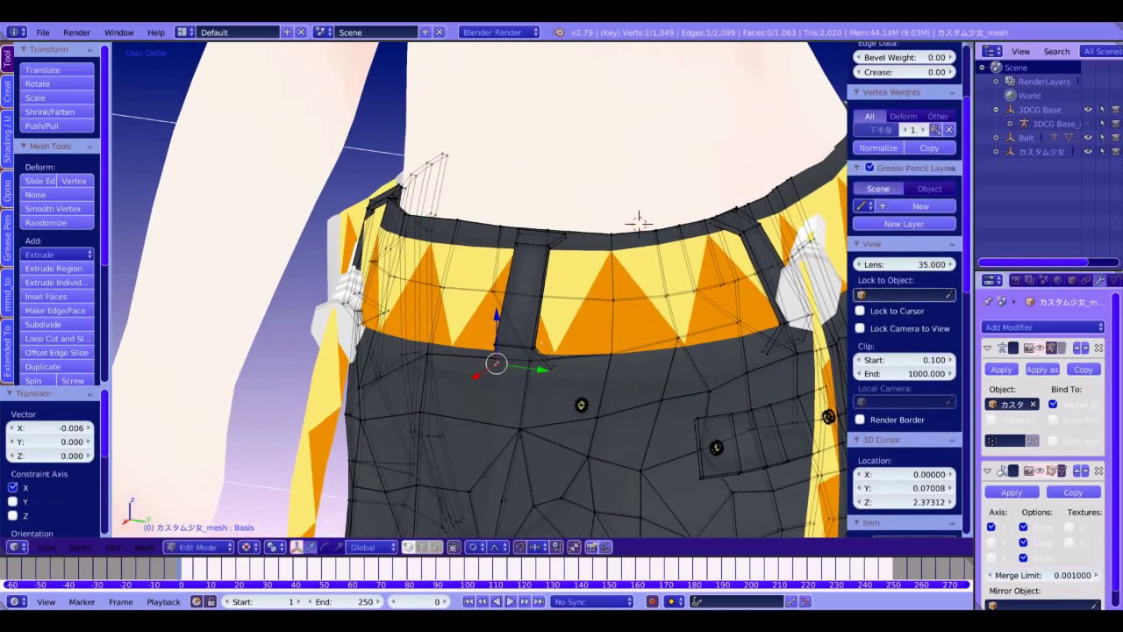
# Step: Select the bottom edge ring of the side belt loop and move it about -0.002 in X and -0.011 in Z
pyautogui.rightClick(534, 347)
pyautogui.keyDown('alt'); pyautogui.rightClick(520, 344); pyautogui.keyUp('alt')
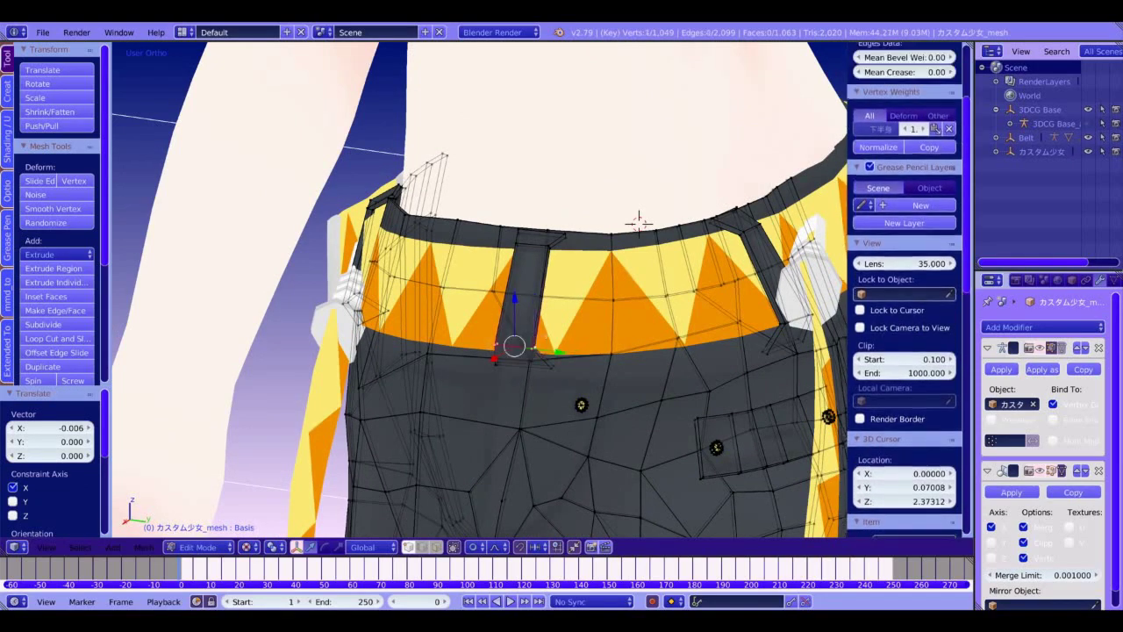
pyautogui.press('KP_1')
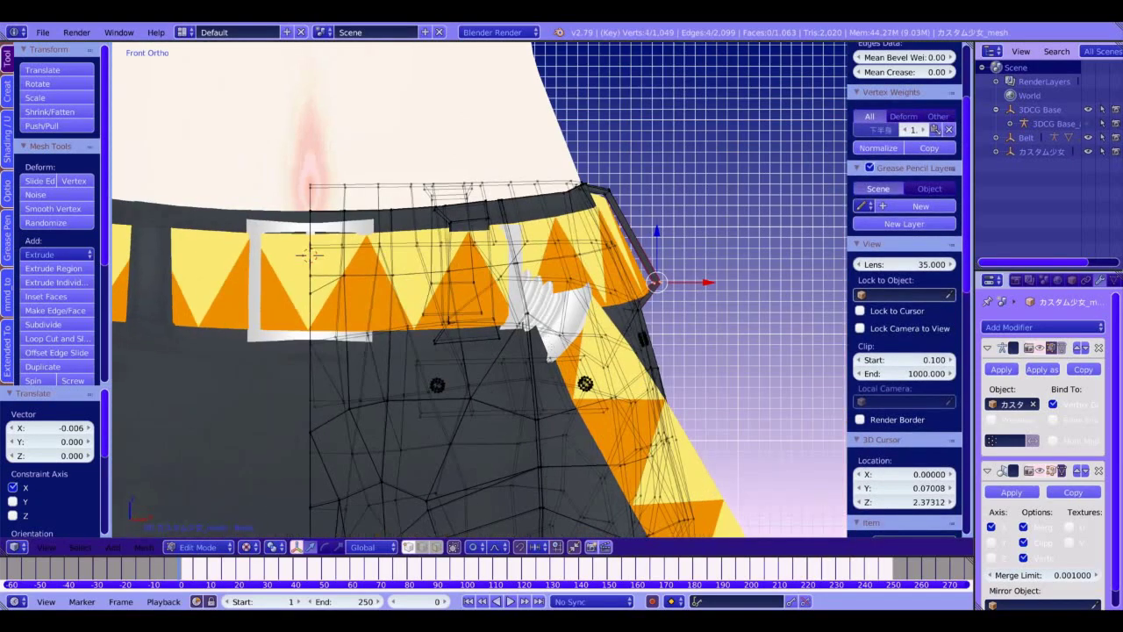
pyautogui.press('g')
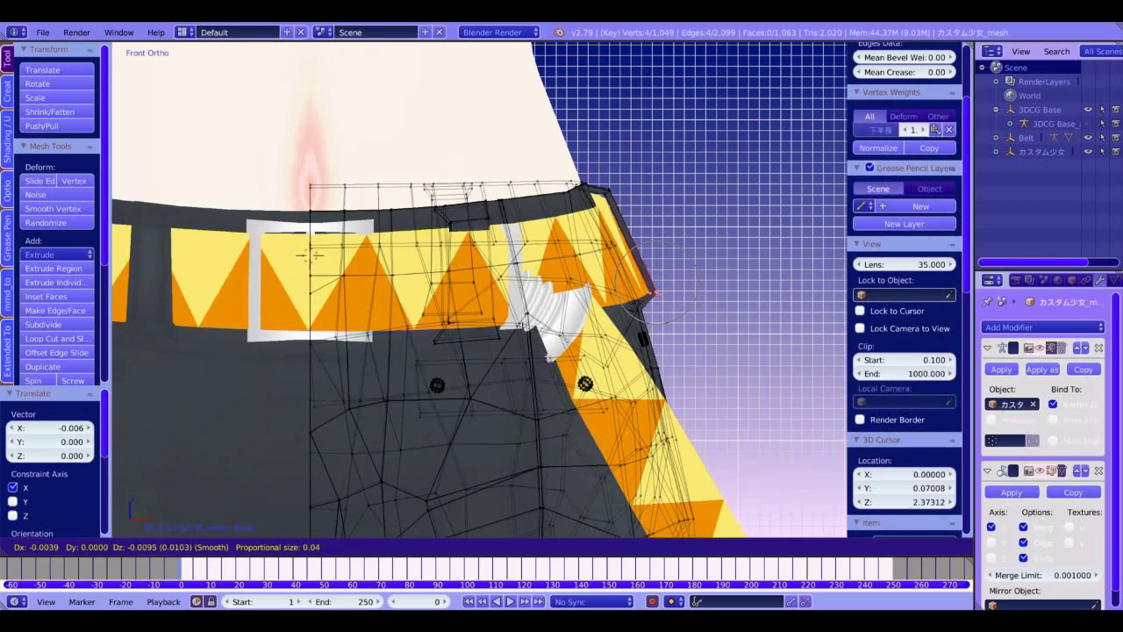
pyautogui.click(657, 292)
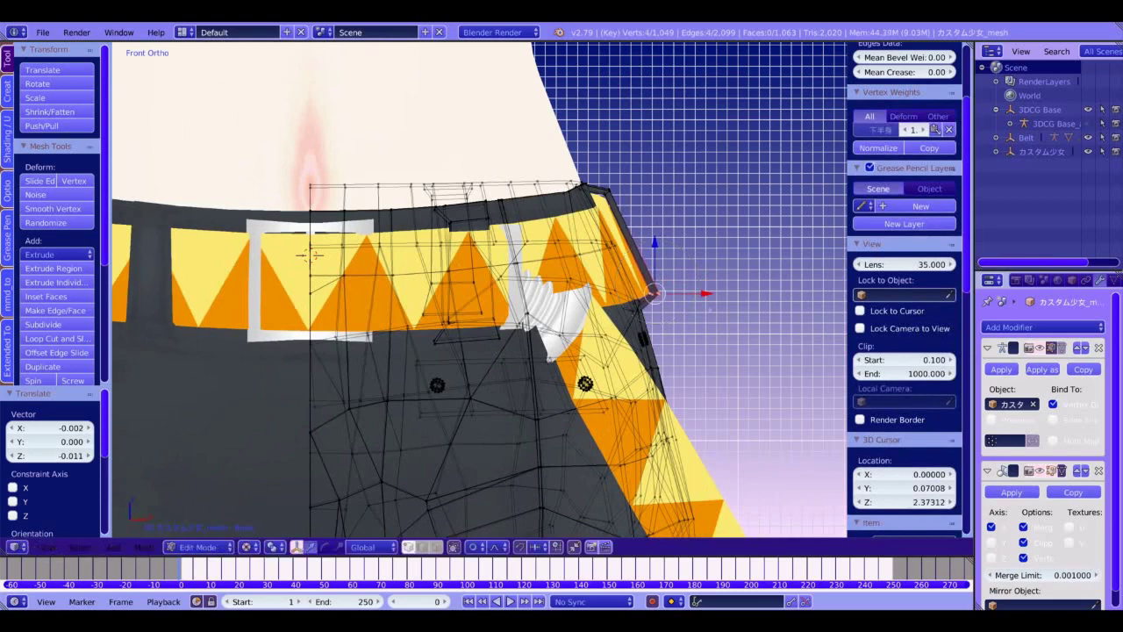
# Step: Select the bottom edge ring of the shorts' front belt loop beside the belt clip and move it about 0.009 along Y
pyautogui.press('Tab')
pyautogui.scroll(-4, 660, 390)
pyautogui.keyDown('shift'); pyautogui.moveTo(467, 333); pyautogui.dragTo(672, 284, button='middle'); pyautogui.keyUp('shift')
pyautogui.press('KP_1')
pyautogui.scroll(3, 549, 354)
pyautogui.press('Tab')
pyautogui.scroll(3, 487, 294)
pyautogui.rightClick(502, 316)
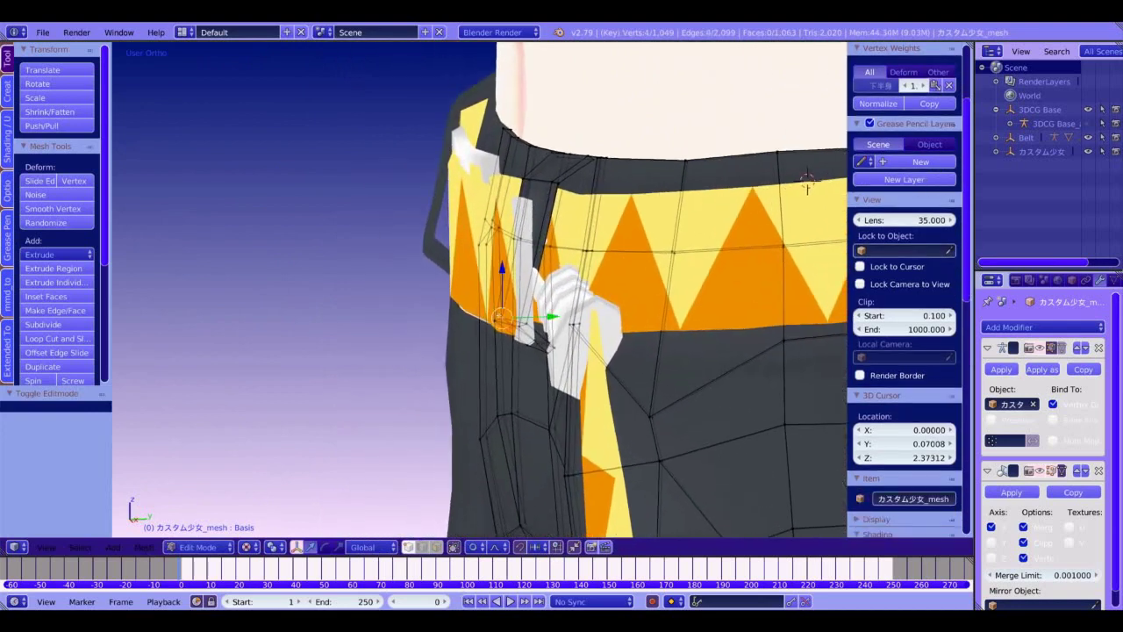
pyautogui.keyDown('alt'); pyautogui.rightClick(517, 323); pyautogui.keyUp('alt')
pyautogui.press('g')
pyautogui.press('y')
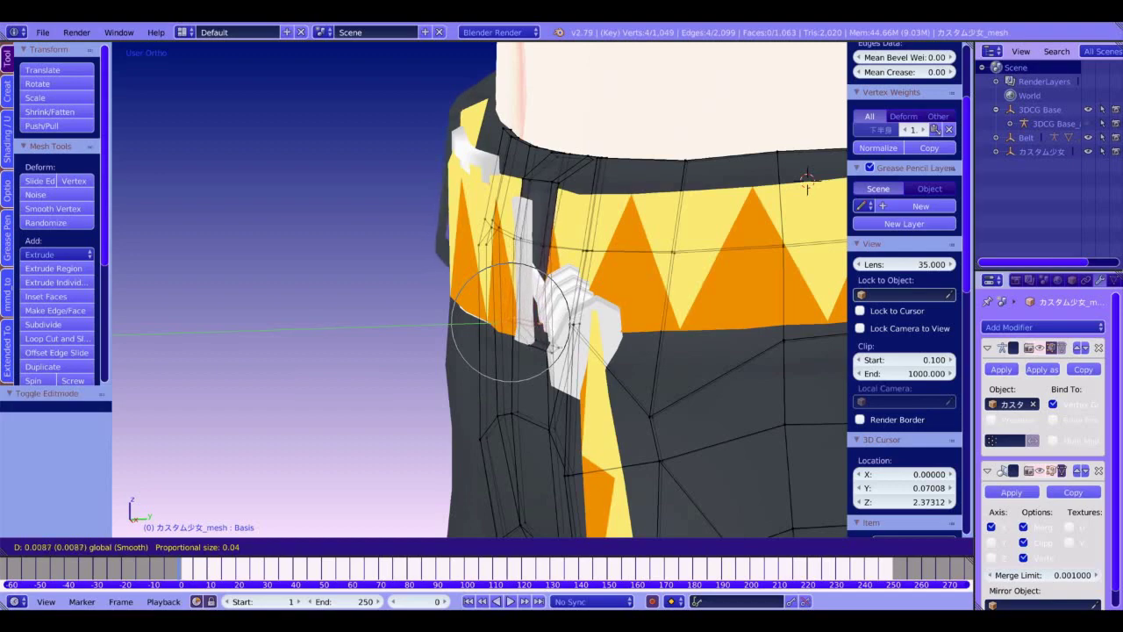
pyautogui.click(808, 182)
# Step: Leave the shorts mesh and open the belt mesh for editing
pyautogui.moveTo(807, 183); pyautogui.dragTo(713, 421, button='middle')
pyautogui.press('Tab')
pyautogui.rightClick(718, 344)
pyautogui.press('Tab')
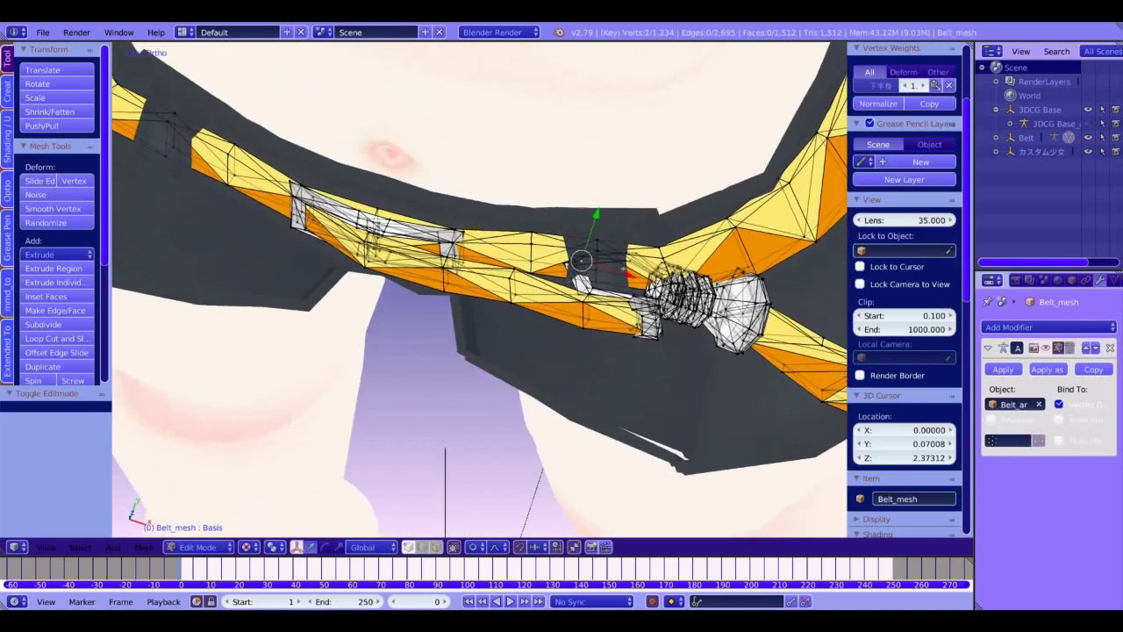
# Step: Try moving the selected tip vertices of the front clip about -0.015 along X, and remove doubles across the whole belt mesh
pyautogui.press('g')
pyautogui.click(621, 274)
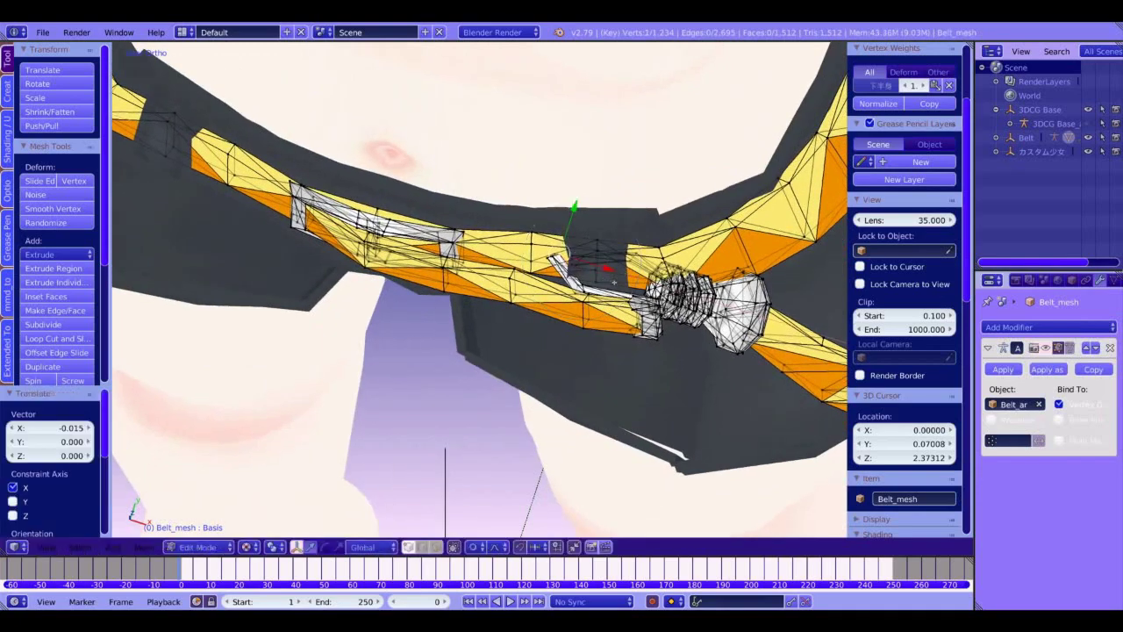
pyautogui.press('a')
pyautogui.press('w')
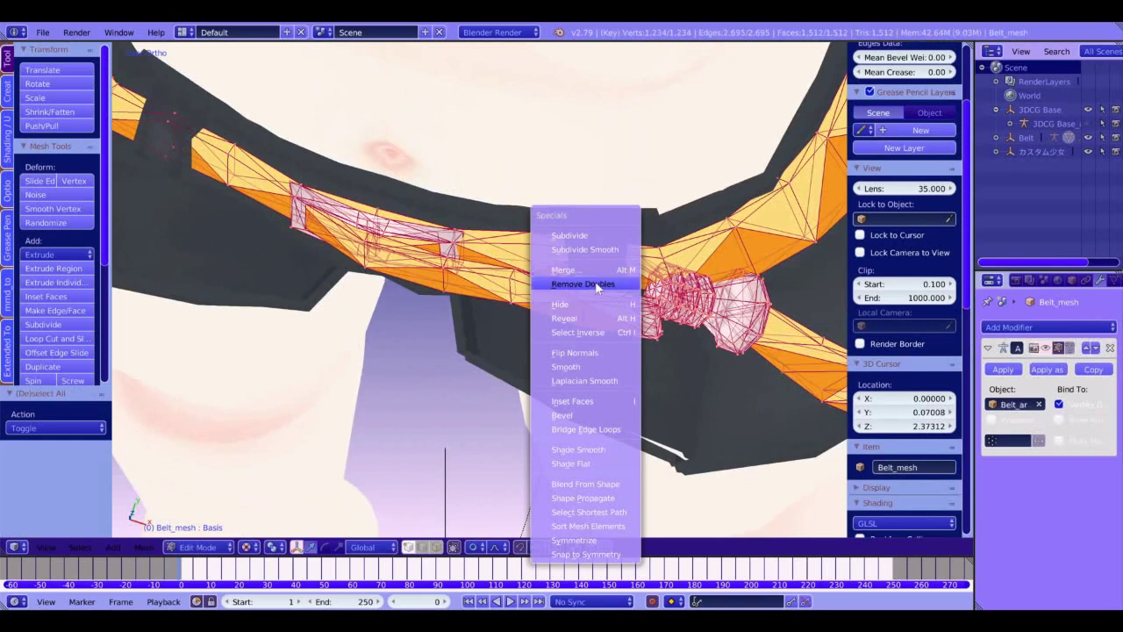
pyautogui.click(600, 285)
# Step: Try to shift the front clip's tip vertices along X, raising the proportional editing size to about 0.12
pyautogui.rightClick(567, 263)
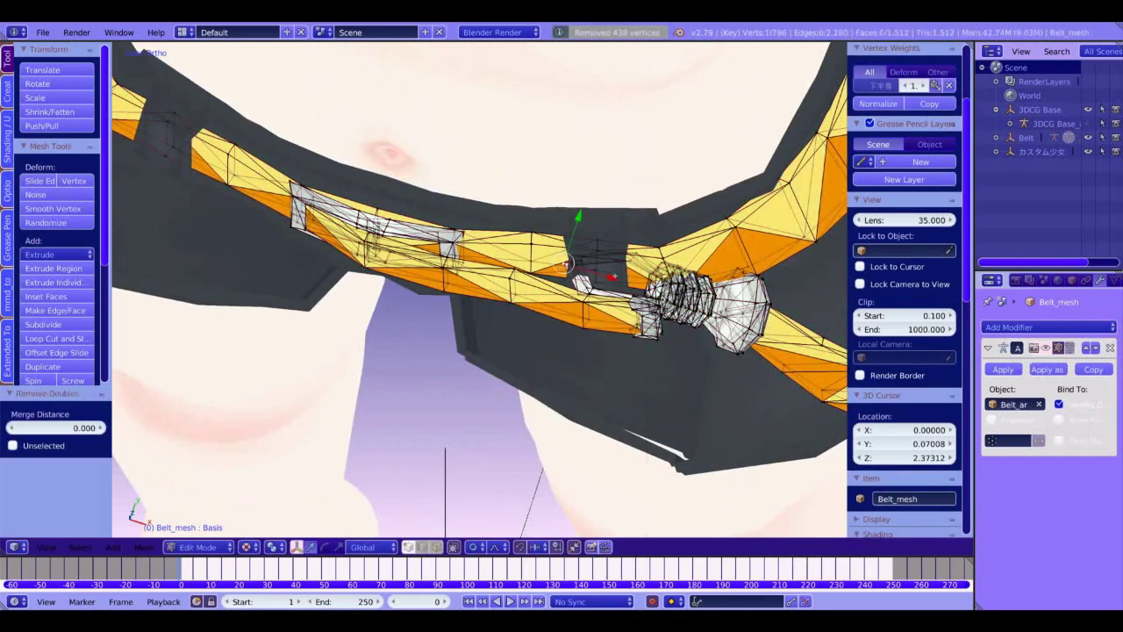
pyautogui.press('g')
pyautogui.press('x')
pyautogui.click(595, 274)
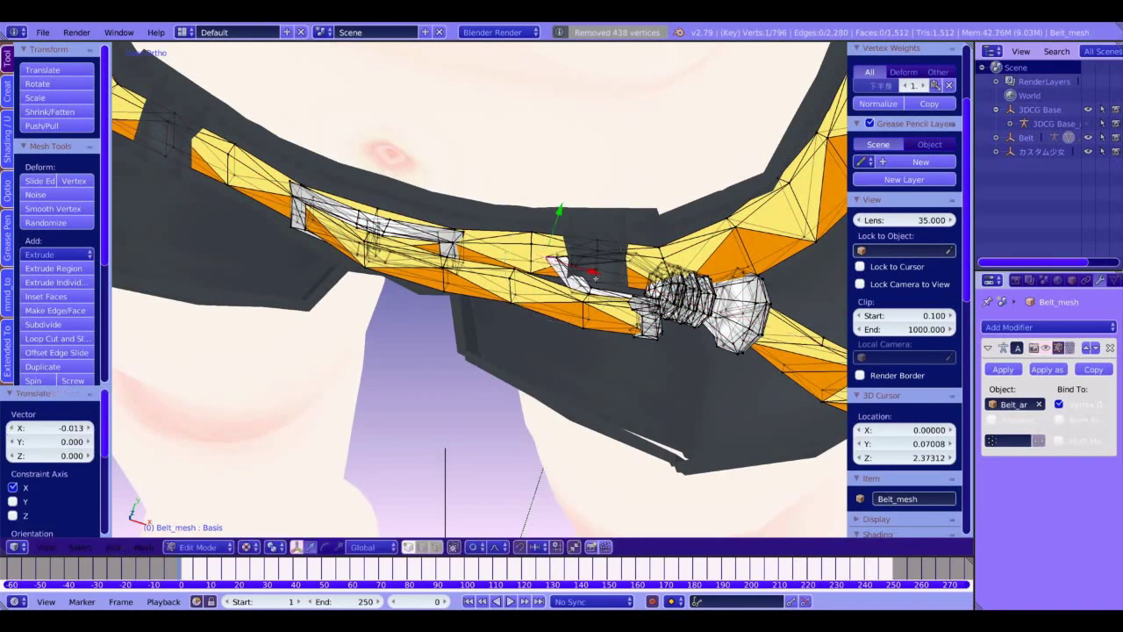
pyautogui.rightClick(590, 267)
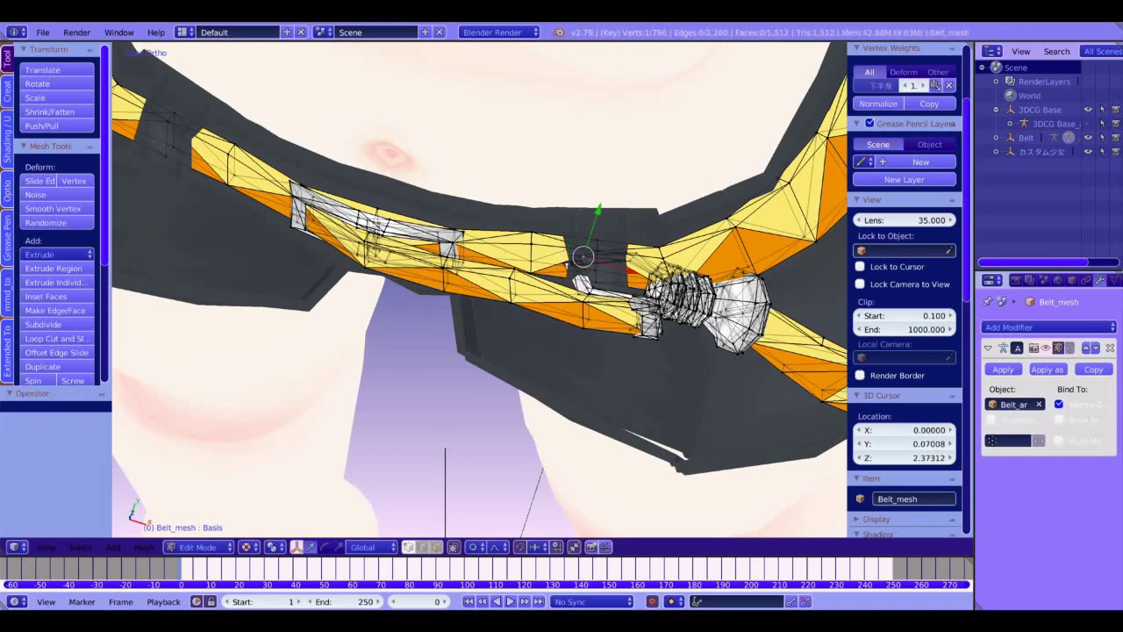
pyautogui.press('g')
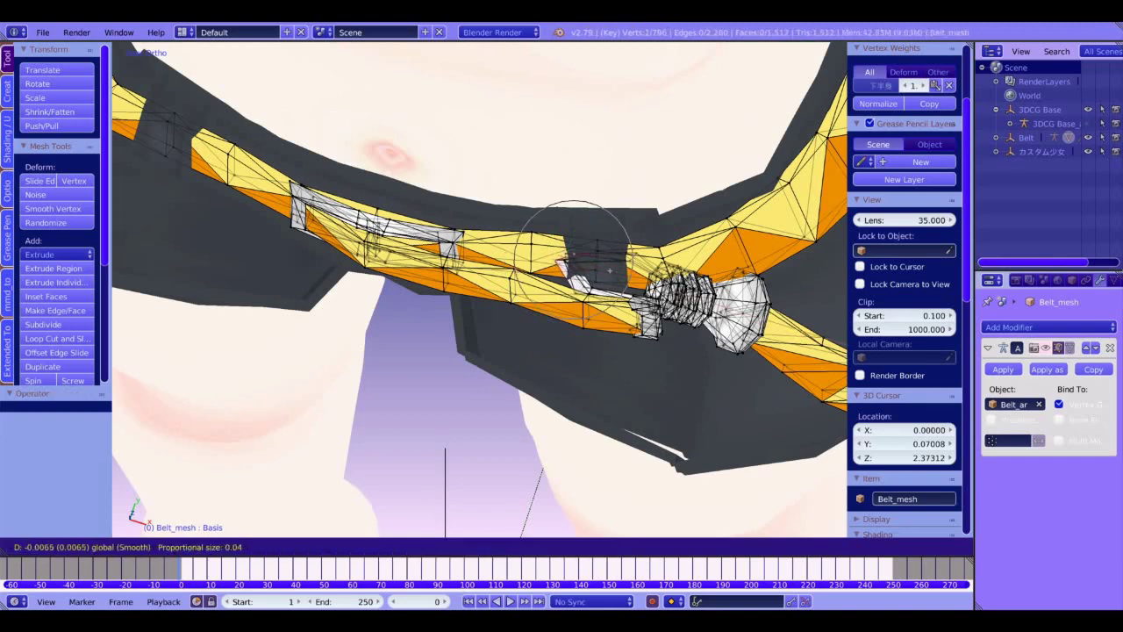
pyautogui.scroll(-13, 572, 258)
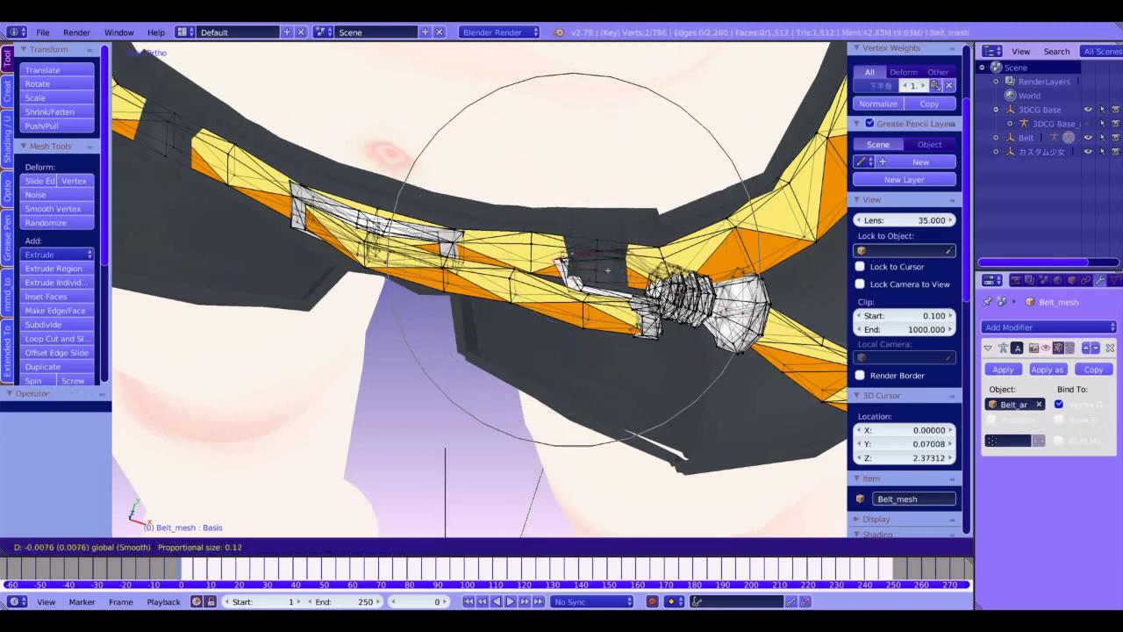
pyautogui.click(572, 259)
# Step: Move the two selected tip vertices of the front clip about -0.013 along X and -0.007 along Y
pyautogui.moveTo(589, 431); pyautogui.dragTo(626, 429, button='middle')
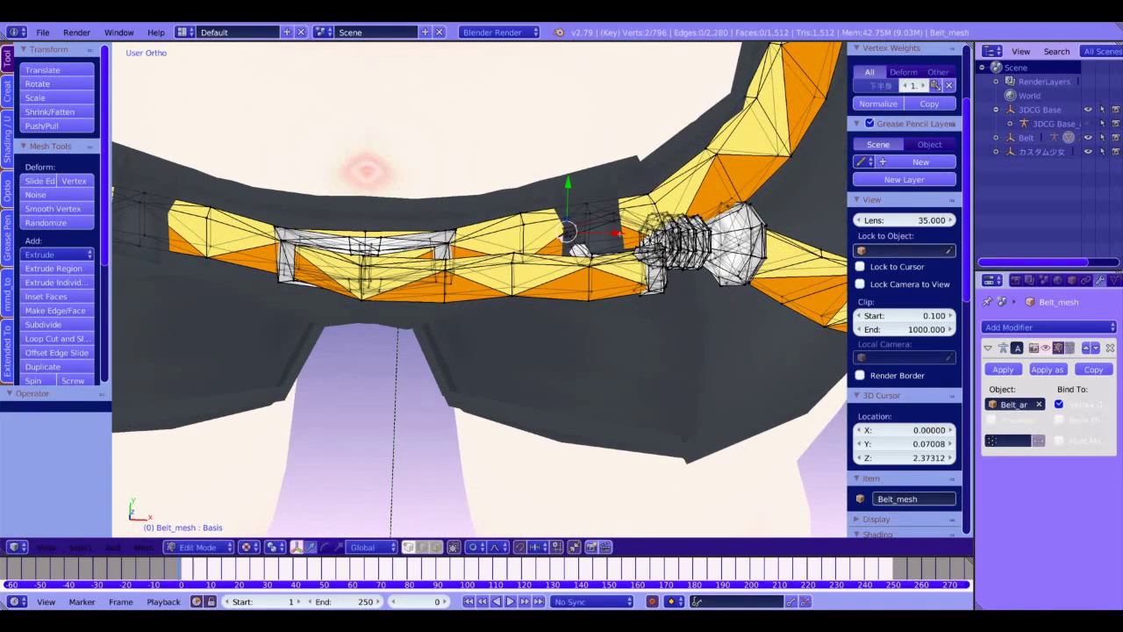
pyautogui.press('g')
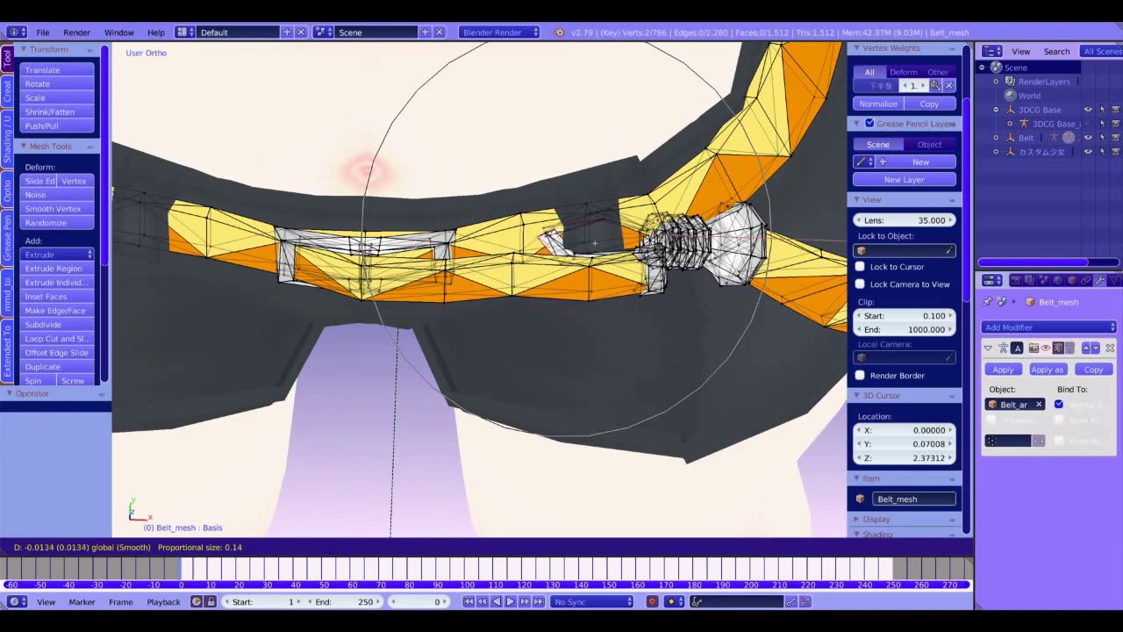
pyautogui.click(595, 247)
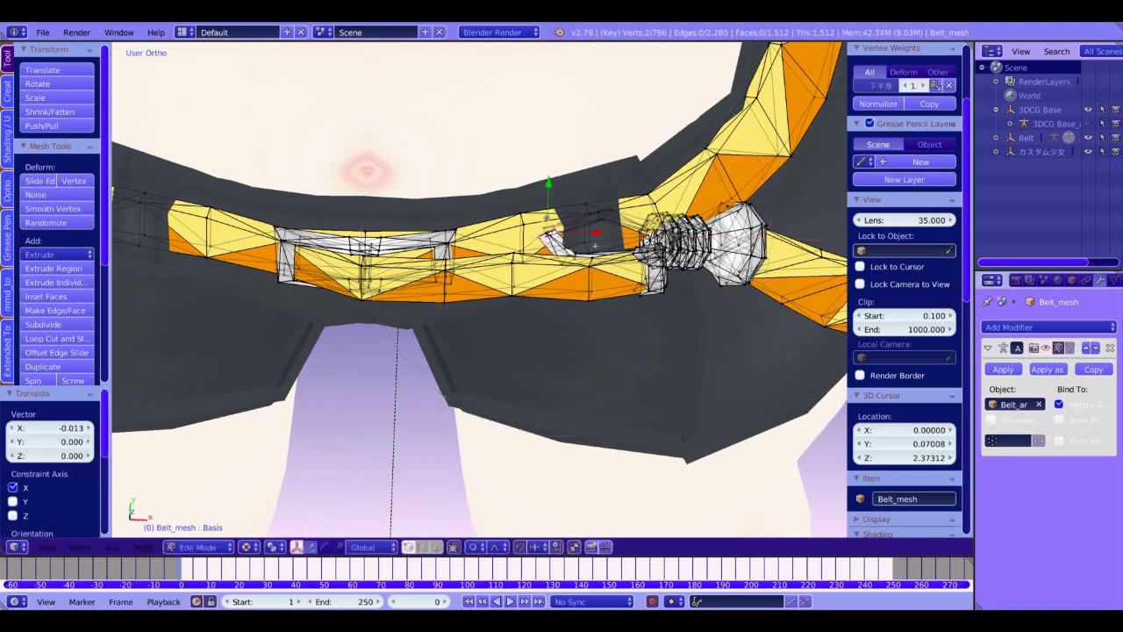
pyautogui.moveTo(546, 199); pyautogui.dragTo(547, 209)
# Step: Select the belt's front strap end and its linked metal piece and move them about 0.010 along Y with proportional size 0.06
pyautogui.moveTo(546, 210); pyautogui.dragTo(386, 149, button='middle')
pyautogui.moveTo(767, 69); pyautogui.dragTo(625, 328, button='middle')
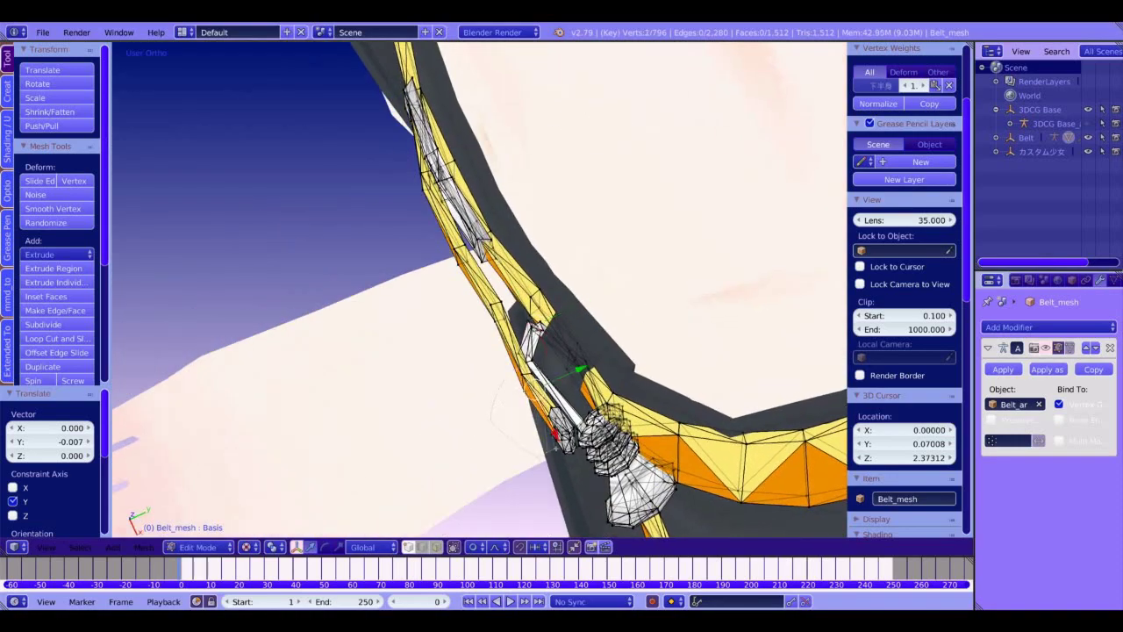
pyautogui.click(540, 409)
pyautogui.rightClick(541, 409)
pyautogui.moveTo(541, 409); pyautogui.dragTo(542, 417, button='middle')
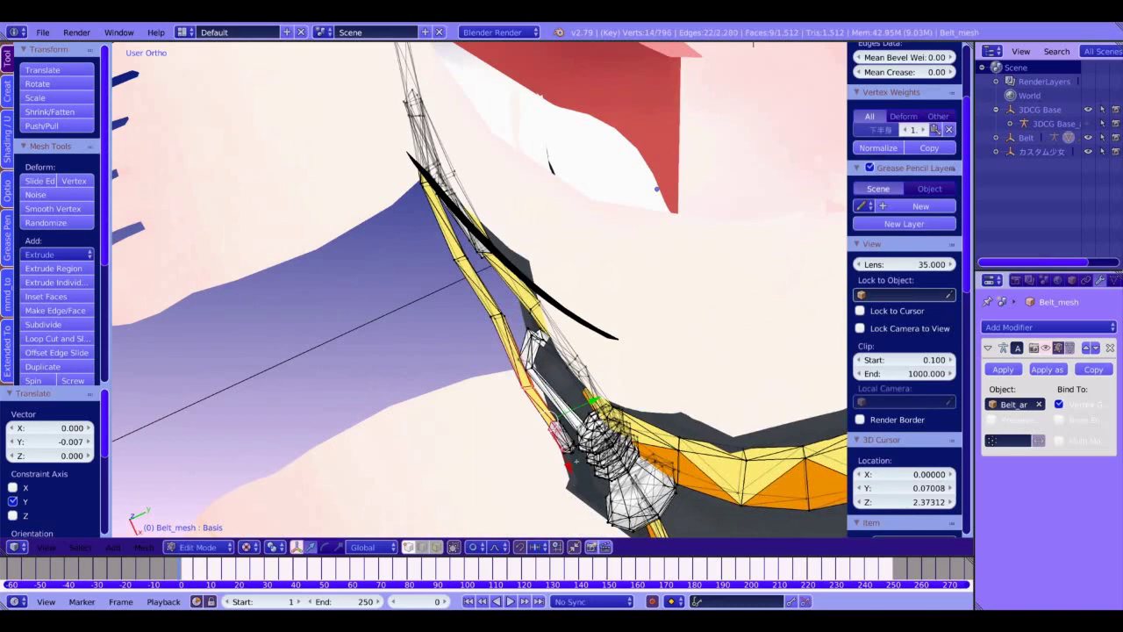
pyautogui.press('l')
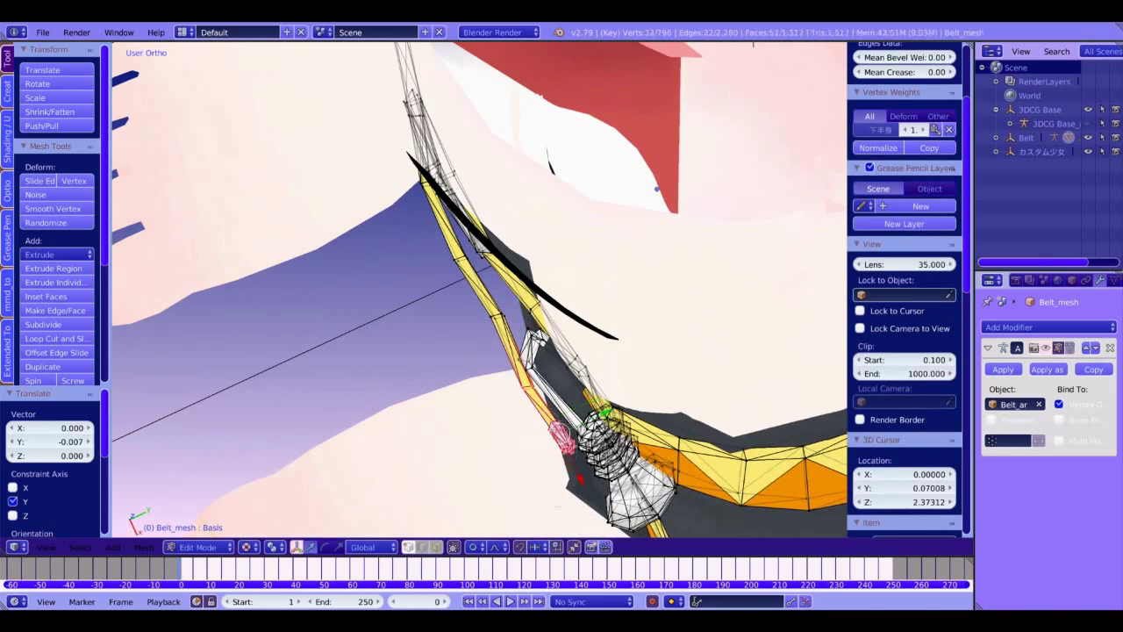
pyautogui.press('g')
pyautogui.press('y')
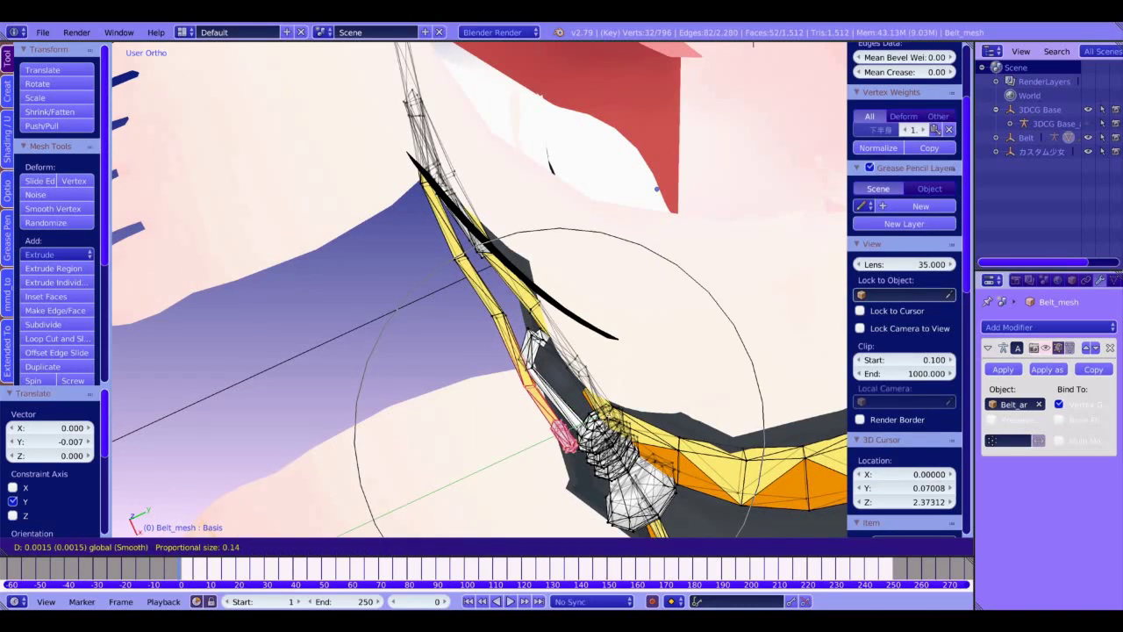
pyautogui.scroll(9, 559, 431)
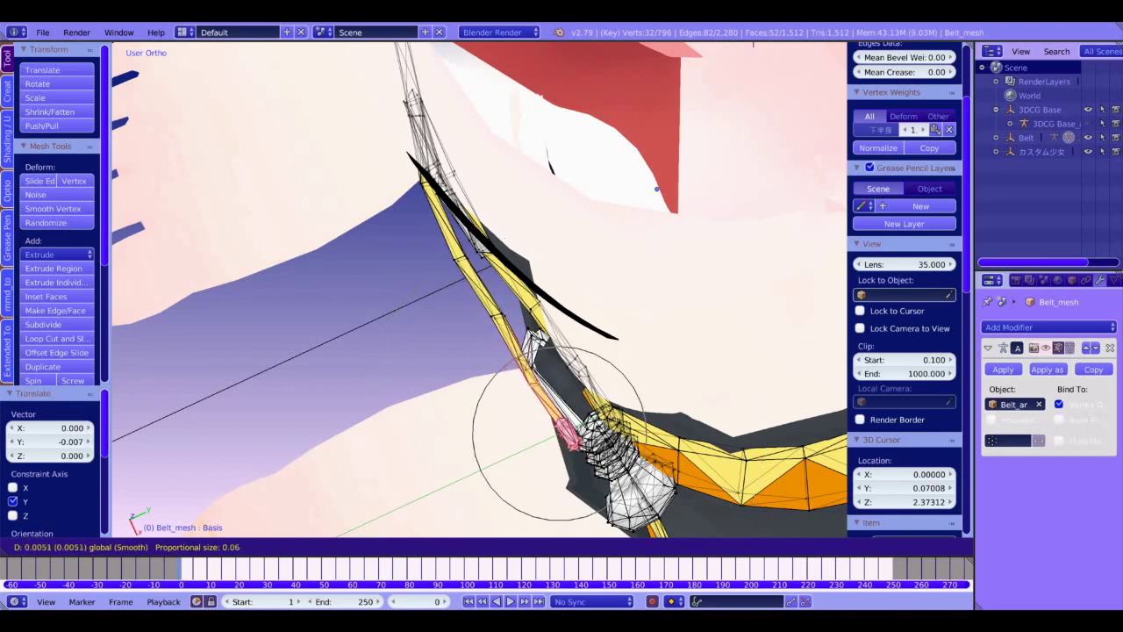
pyautogui.press('Return')
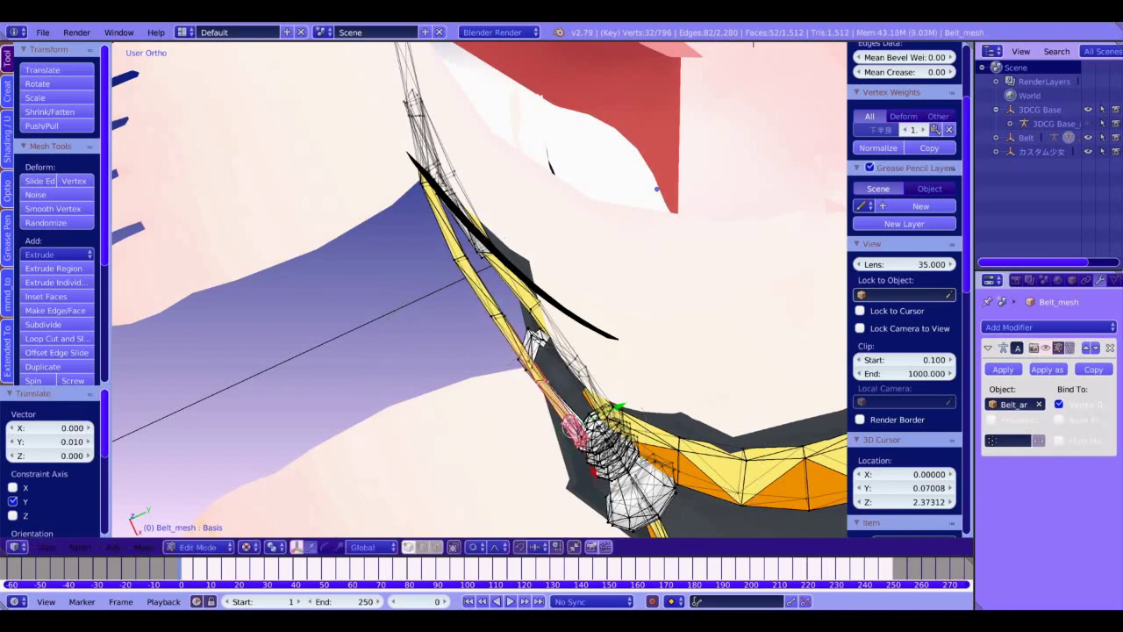
# Step: Grow the selection at the front strap end by one ring and move it about -0.007 along Y
pyautogui.press('ctrl+KP_Add')
pyautogui.press('g')
pyautogui.press('y')
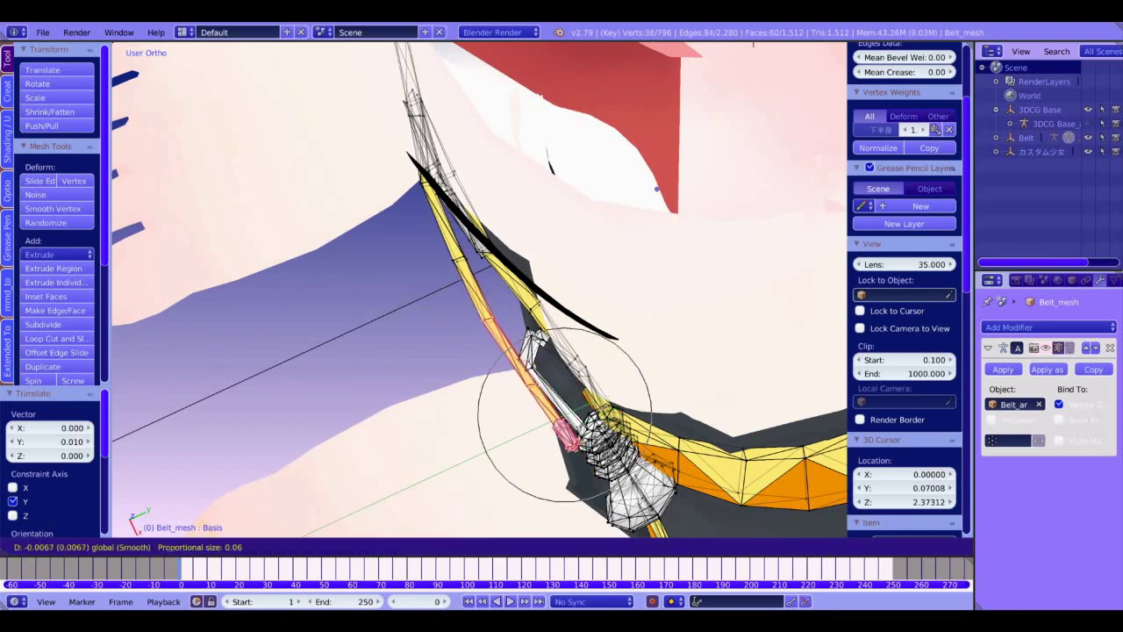
pyautogui.press('Return')
# Step: Examine the belt's fit around the shorts from the front and back, with and without the mesh wires
pyautogui.moveTo(753, 44); pyautogui.dragTo(652, 336, button='middle')
pyautogui.press('Tab')
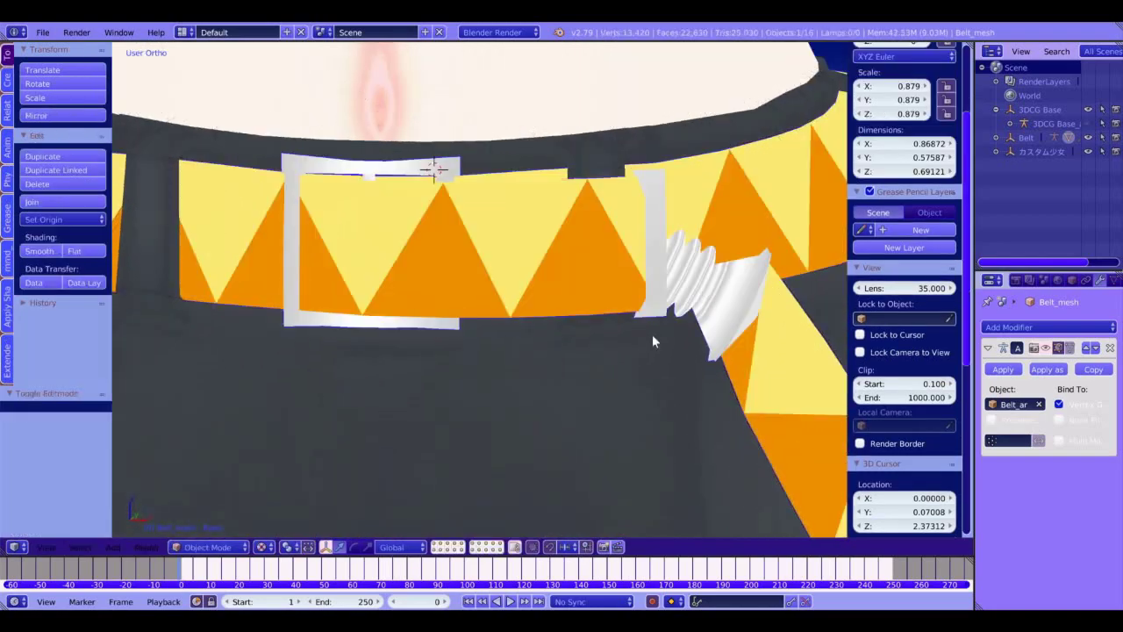
pyautogui.press('KP_1')
pyautogui.press('Tab')
pyautogui.moveTo(603, 260)
pyautogui.keyDown('shift'); pyautogui.mouseDown(button='middle')
pyautogui.moveTo(653, 334)
pyautogui.moveTo(652, 395)
pyautogui.moveTo(566, 395)
pyautogui.moveTo(626, 355)
pyautogui.moveTo(629, 376)
pyautogui.moveTo(666, 129)
pyautogui.moveTo(605, 186)
pyautogui.moveTo(481, 179)
pyautogui.moveTo(451, 220)
pyautogui.moveTo(510, 45)
pyautogui.moveTo(507, 75)
pyautogui.mouseUp(button='middle'); pyautogui.keyUp('shift')
pyautogui.press('Tab')
pyautogui.press('KP_1')
pyautogui.press('Tab')
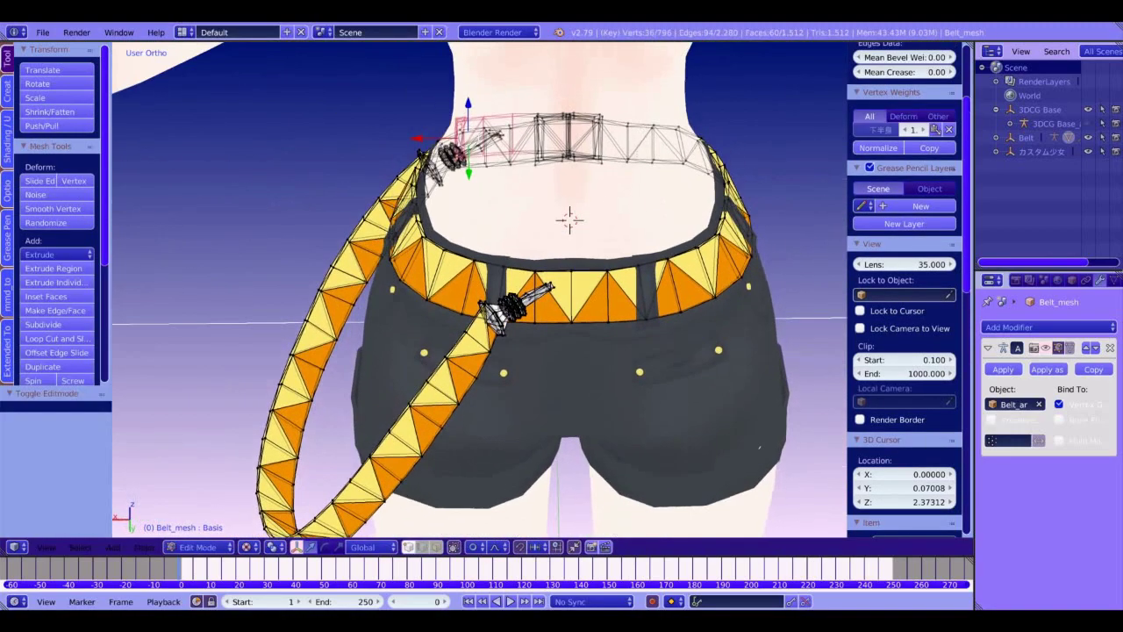
# Step: Select the linked metal clip at the back of the belt and try sliding it outward along X with proportional size about 0.22
pyautogui.rightClick(547, 284)
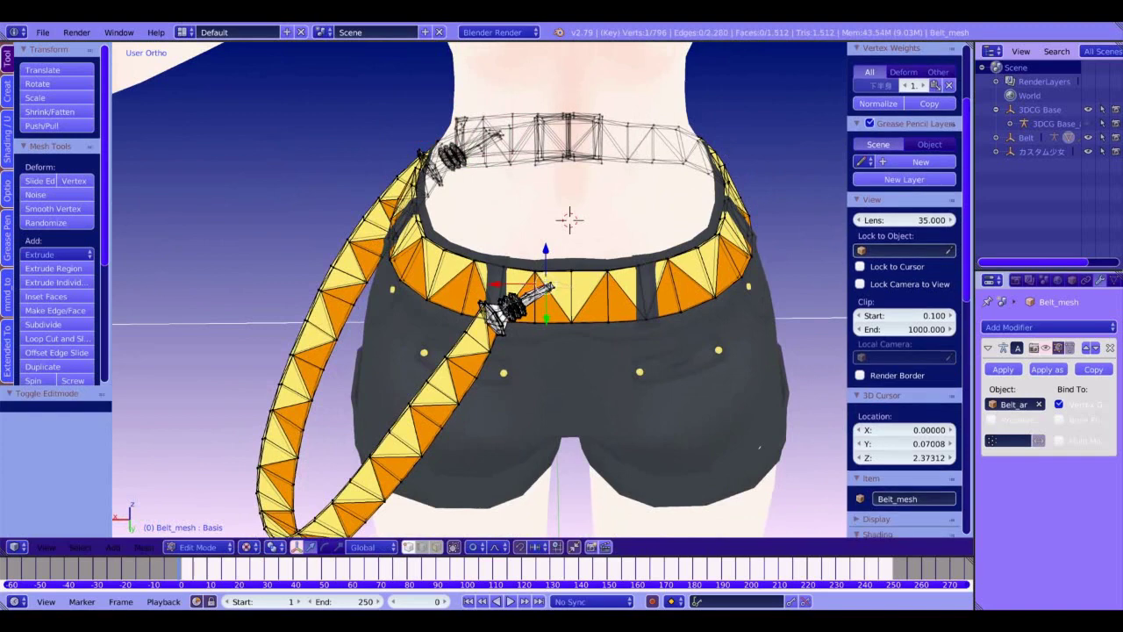
pyautogui.hotkey('ctrl', 'l')
pyautogui.press('g')
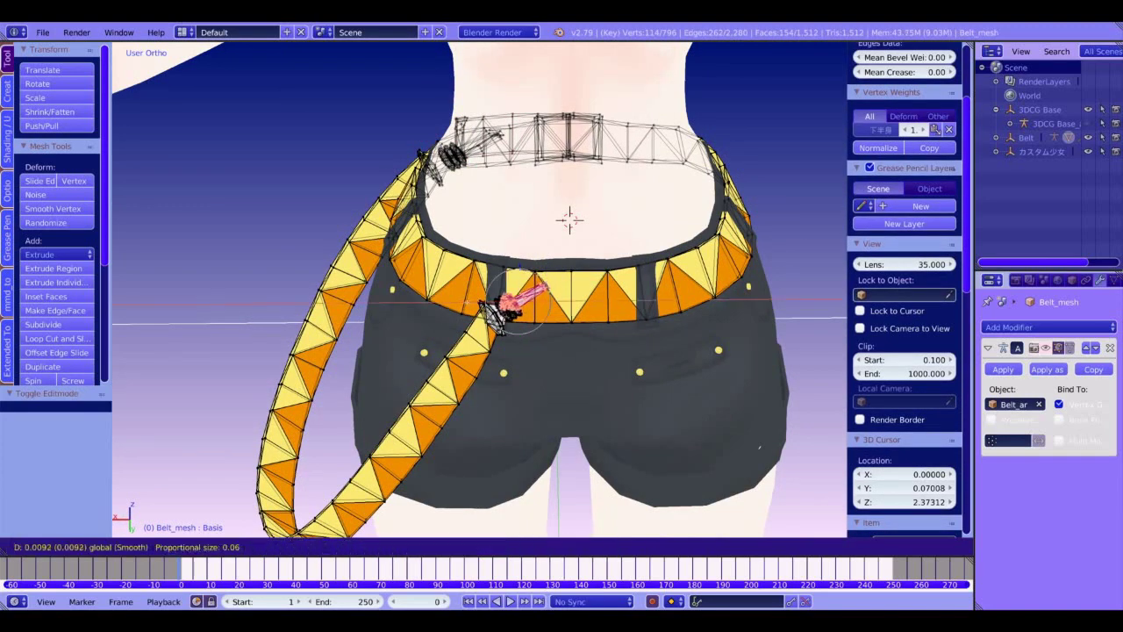
pyautogui.scroll(-12, 400, 324)
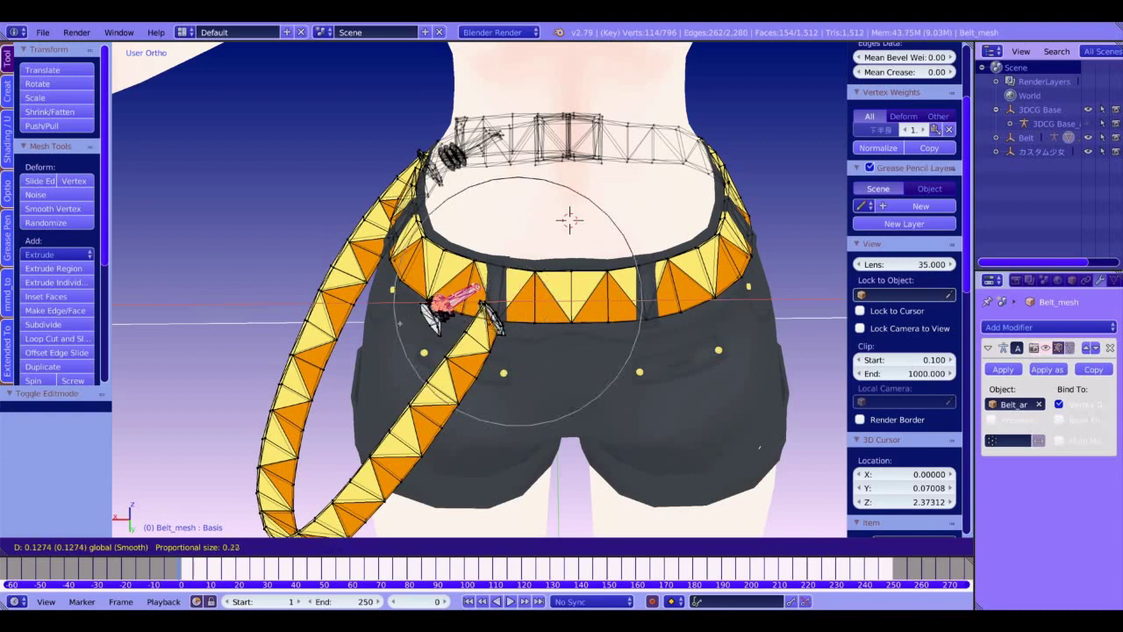
pyautogui.click(407, 327)
pyautogui.hotkey('ctrl', 'z')
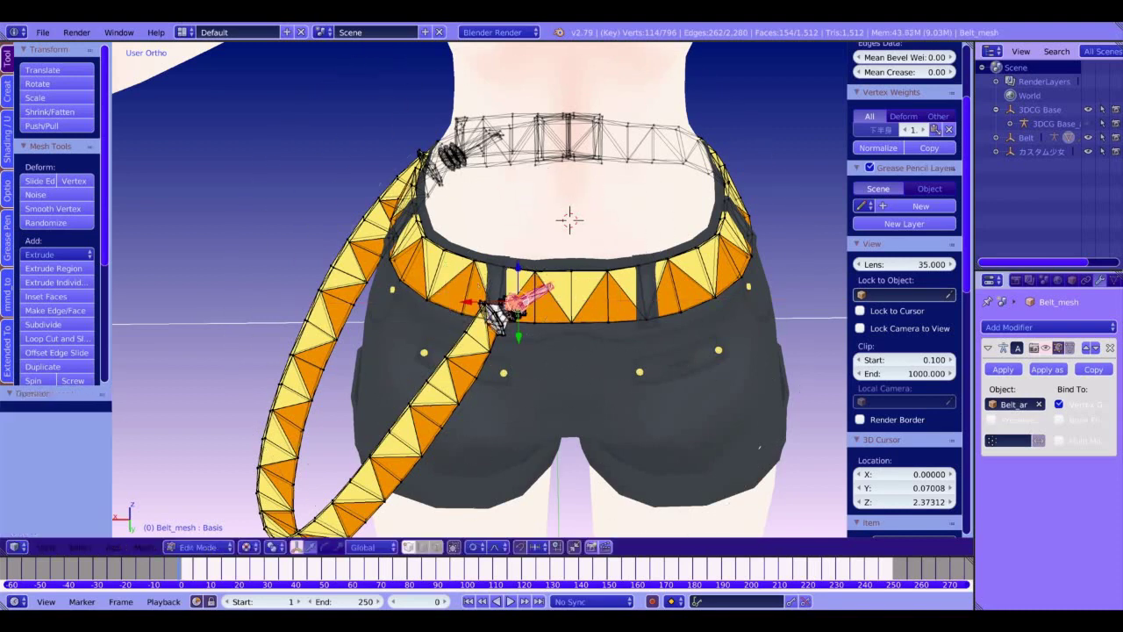
# Step: Extend the selection to the rear clip's adjoining pieces and slide it about 0.076 along X with proportional size about 1.21
pyautogui.moveTo(492, 323); pyautogui.dragTo(494, 326, button='middle')
pyautogui.moveTo(465, 304); pyautogui.dragTo(393, 309)
pyautogui.hotkey('ctrl', 'z')
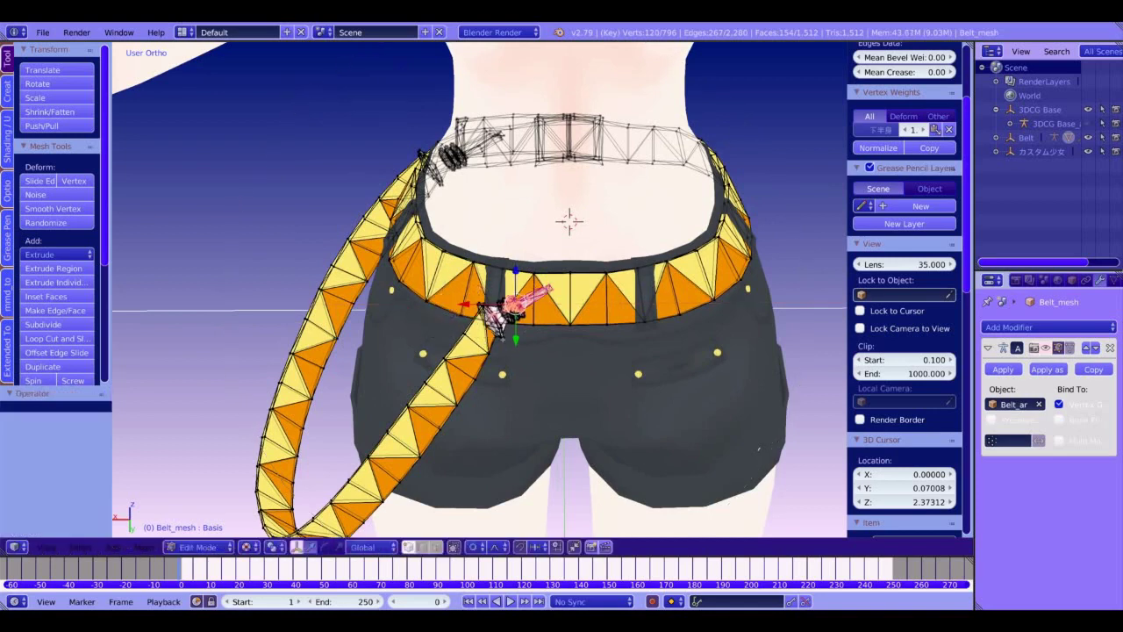
pyautogui.press('g')
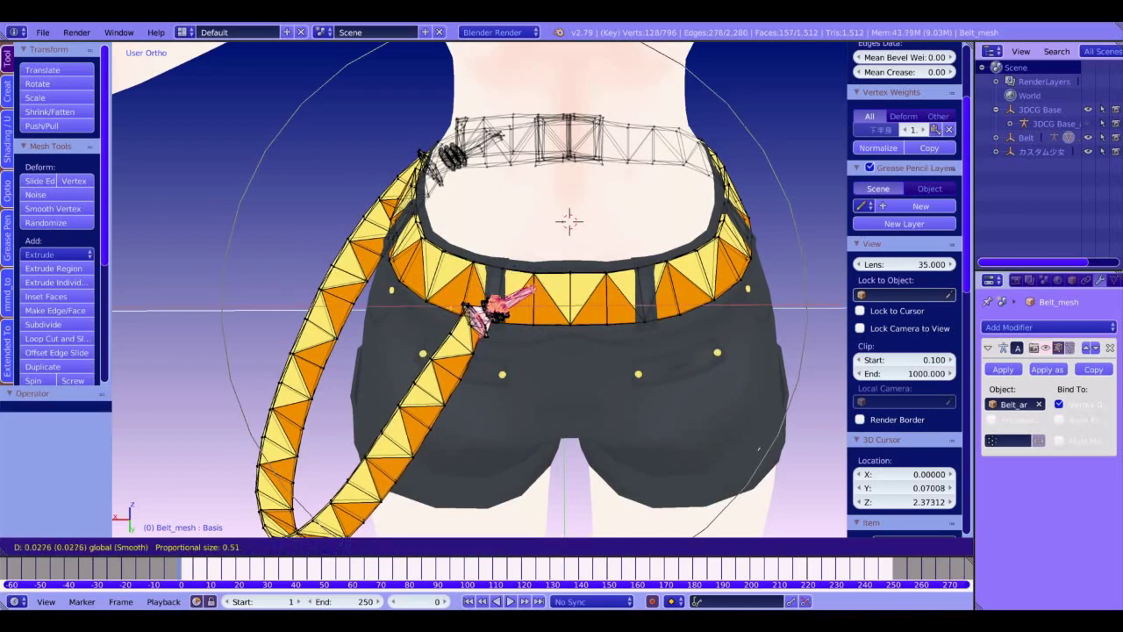
pyautogui.scroll(-9, 423, 318)
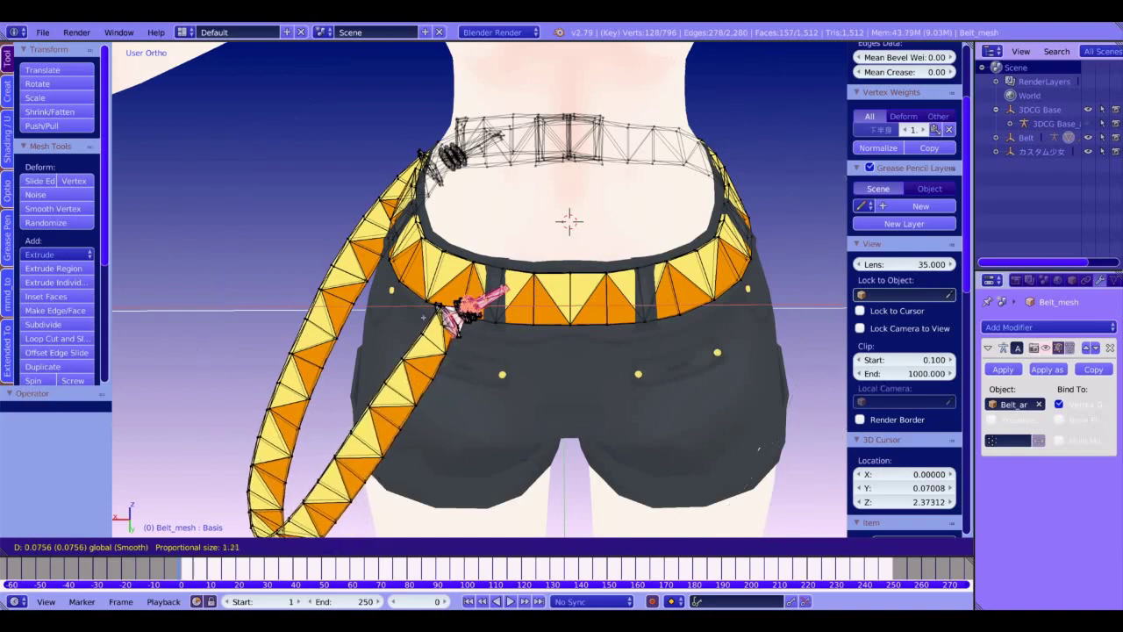
# Step: Move the strap's rear clip about 0.076 along X and nudge it into place at the back of the belt with smooth proportional editing
pyautogui.click(420, 318)
pyautogui.moveTo(419, 318); pyautogui.dragTo(333, 317, button='middle')
pyautogui.scroll(5, 333, 316)
pyautogui.moveTo(485, 224); pyautogui.dragTo(538, 252, button='middle')
pyautogui.moveTo(619, 327); pyautogui.dragTo(606, 326)
pyautogui.moveTo(606, 326); pyautogui.dragTo(624, 283, button='middle')
pyautogui.moveTo(629, 289); pyautogui.dragTo(621, 290)
pyautogui.scroll(-5, 621, 290)
pyautogui.moveTo(621, 290)
pyautogui.keyDown('ctrl'); pyautogui.mouseDown(button='middle')
pyautogui.moveTo(622, 329)
pyautogui.moveTo(619, 299)
pyautogui.mouseUp(button='middle'); pyautogui.keyUp('ctrl')
pyautogui.moveTo(445, 395); pyautogui.dragTo(547, 364, button='middle')
# Step: Examine how the hanging strap and its clips sit on the shorts from the front and the side
pyautogui.press('Tab')
pyautogui.press('KP_1')
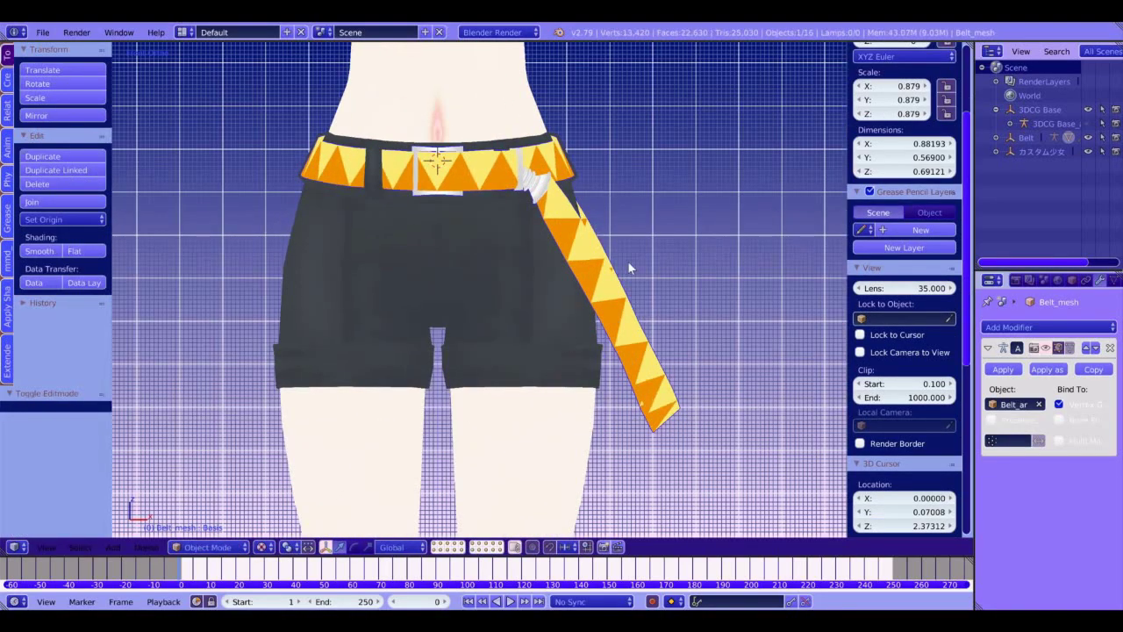
pyautogui.press('KP_6')
pyautogui.press('KP_6')
pyautogui.press('KP_6')
pyautogui.press('KP_6')
pyautogui.press('Tab')
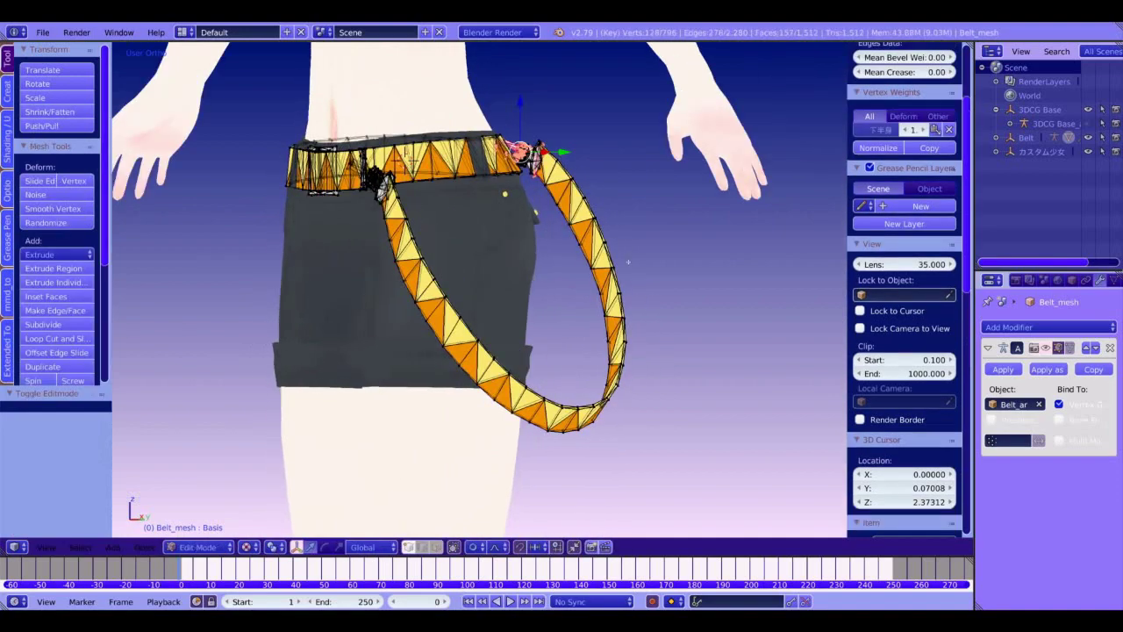
pyautogui.keyDown('shift'); pyautogui.moveTo(527, 334); pyautogui.dragTo(449, 437, button='middle'); pyautogui.keyUp('shift')
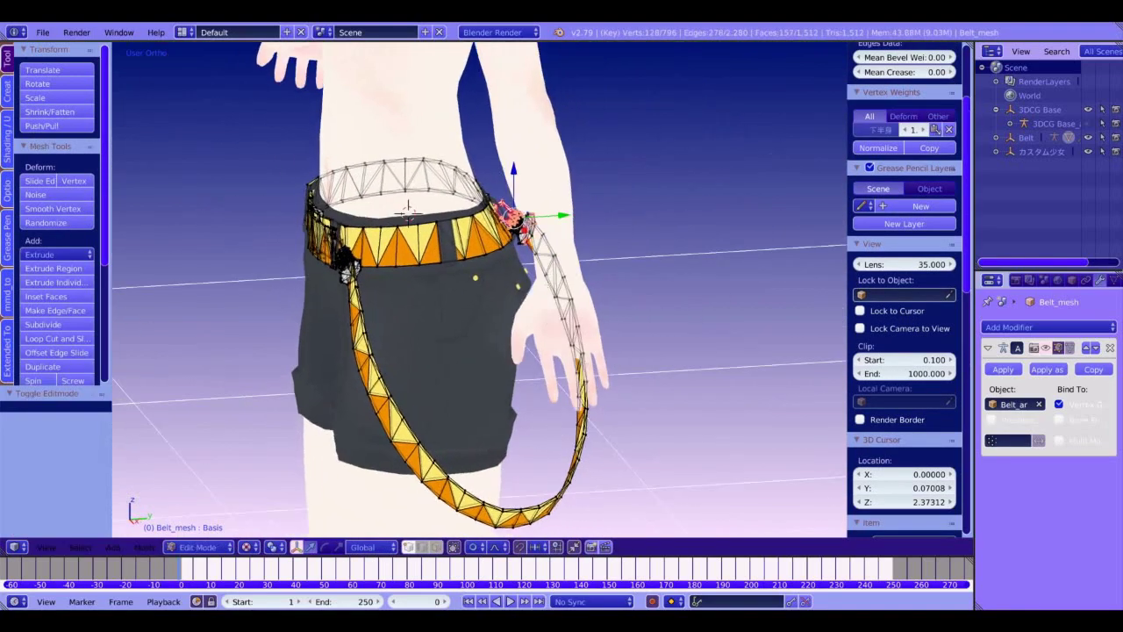
pyautogui.press('KP_3')
pyautogui.keyDown('shift'); pyautogui.moveTo(555, 218); pyautogui.dragTo(534, 238, button='middle'); pyautogui.keyUp('shift')
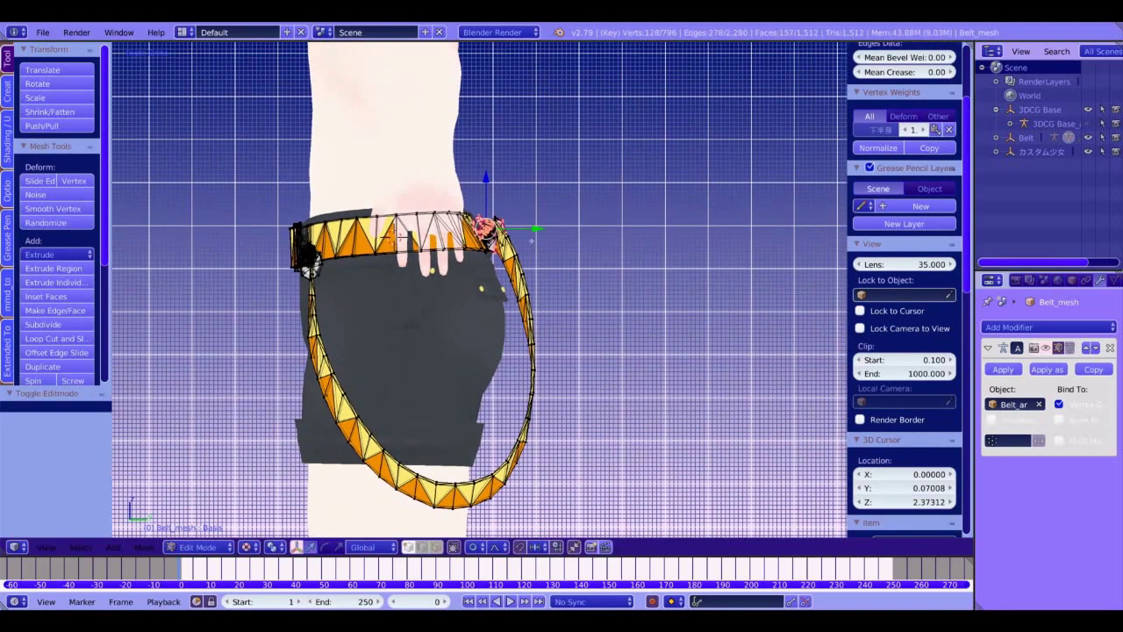
# Step: Shift the strap's rear clip -0.008 along Y toward the belt with smooth proportional editing
pyautogui.scroll(5, 534, 238)
pyautogui.moveTo(560, 195); pyautogui.dragTo(546, 225, button='middle')
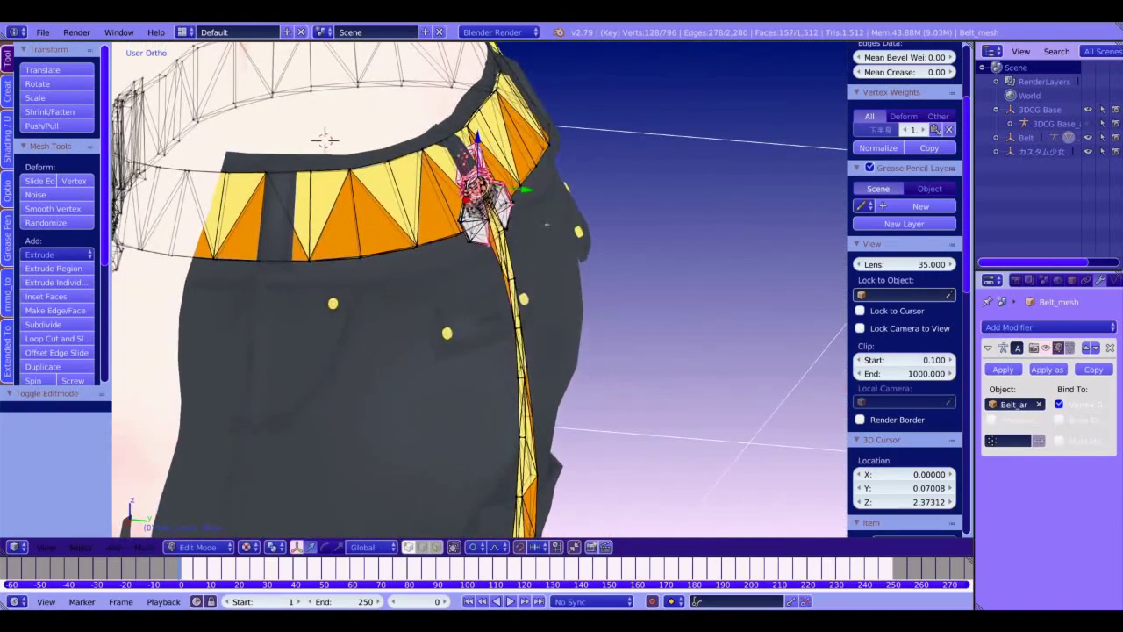
pyautogui.press('r')
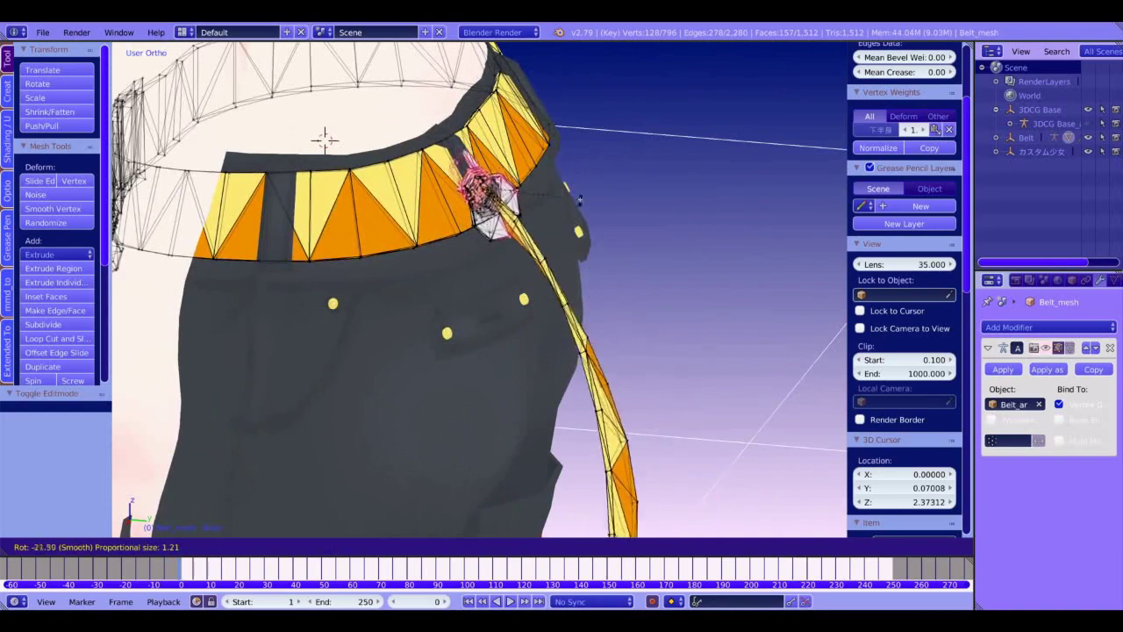
pyautogui.rightClick(585, 222)
pyautogui.press('KP_3')
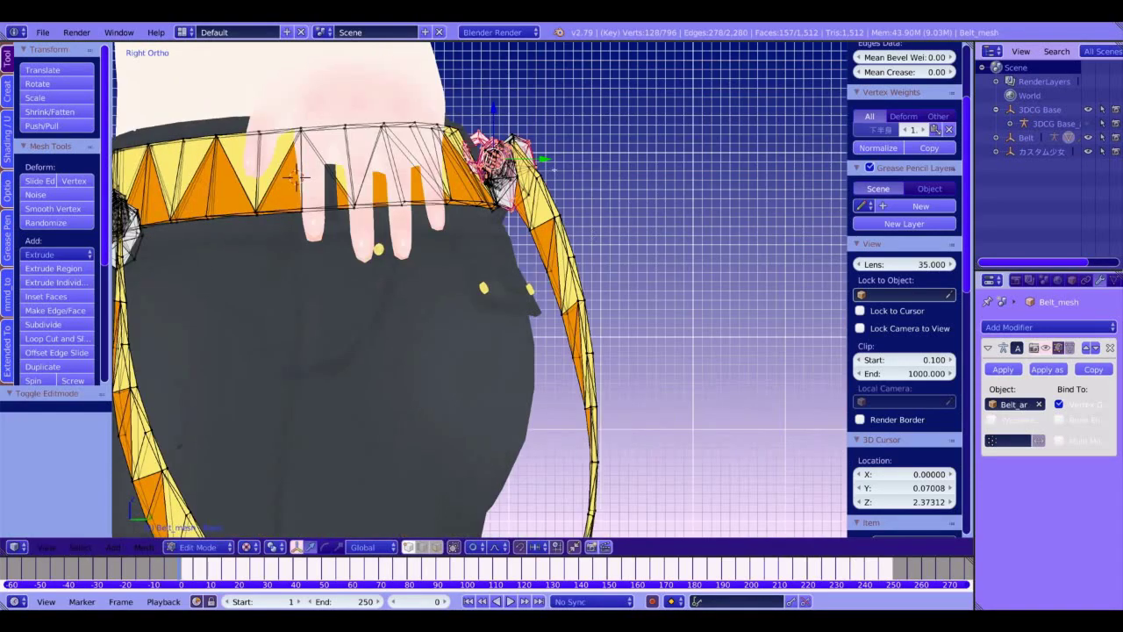
pyautogui.press('g')
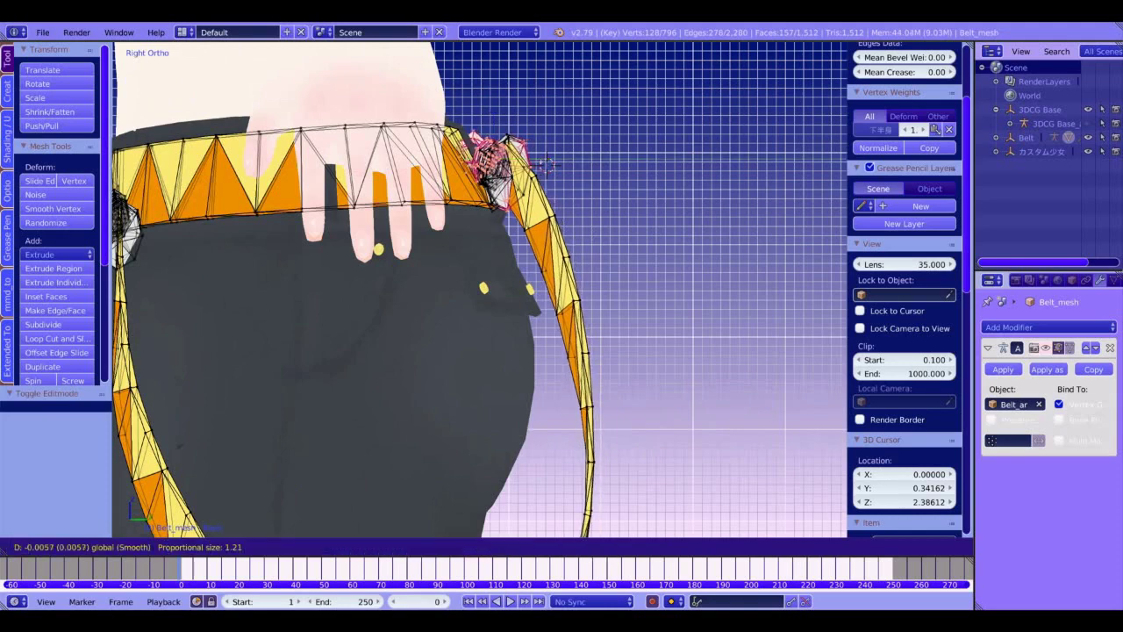
pyautogui.moveTo(546, 165); pyautogui.dragTo(545, 165)
pyautogui.moveTo(545, 165); pyautogui.dragTo(675, 162, button='middle')
pyautogui.scroll(-8, 587, 312)
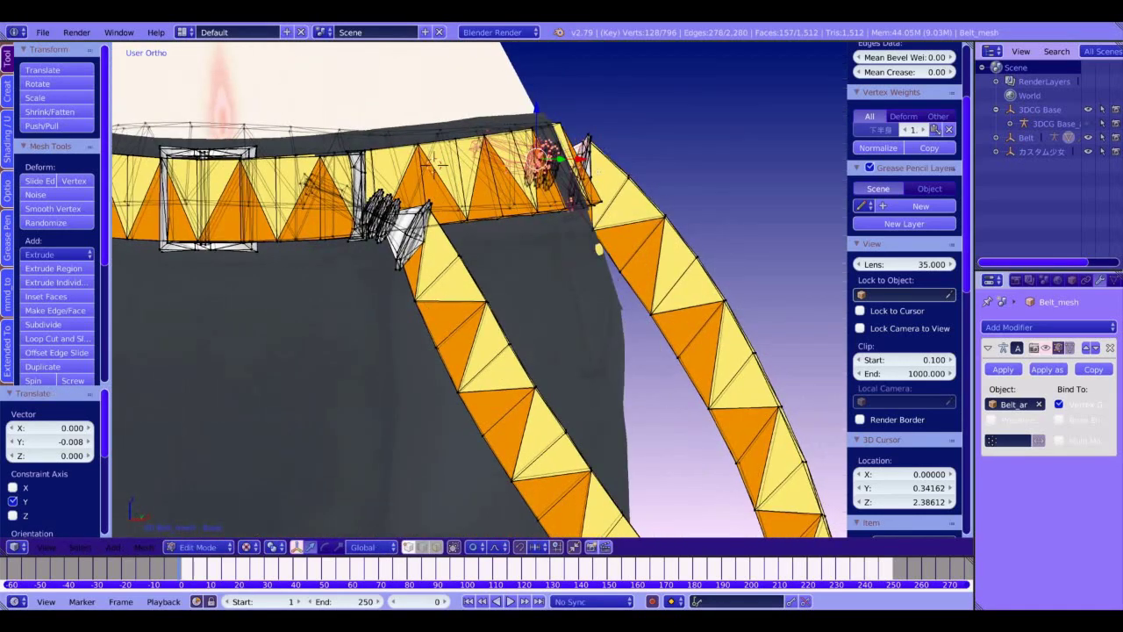
# Step: Examine the belt and the rear clip's placement while circling the model from the side to the back
pyautogui.press('Tab')
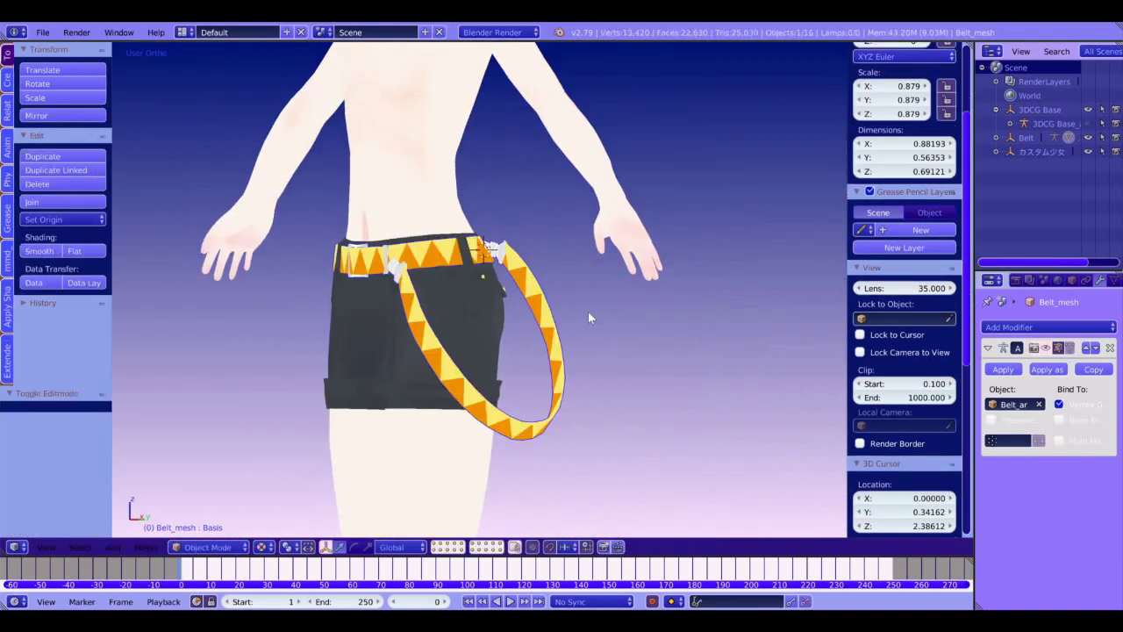
pyautogui.press('KP_6')
pyautogui.press('KP_6')
pyautogui.press('KP_6')
pyautogui.press('KP_6')
pyautogui.press('KP_6')
pyautogui.press('KP_6')
pyautogui.press('KP_6')
pyautogui.press('KP_6')
pyautogui.press('KP_6')
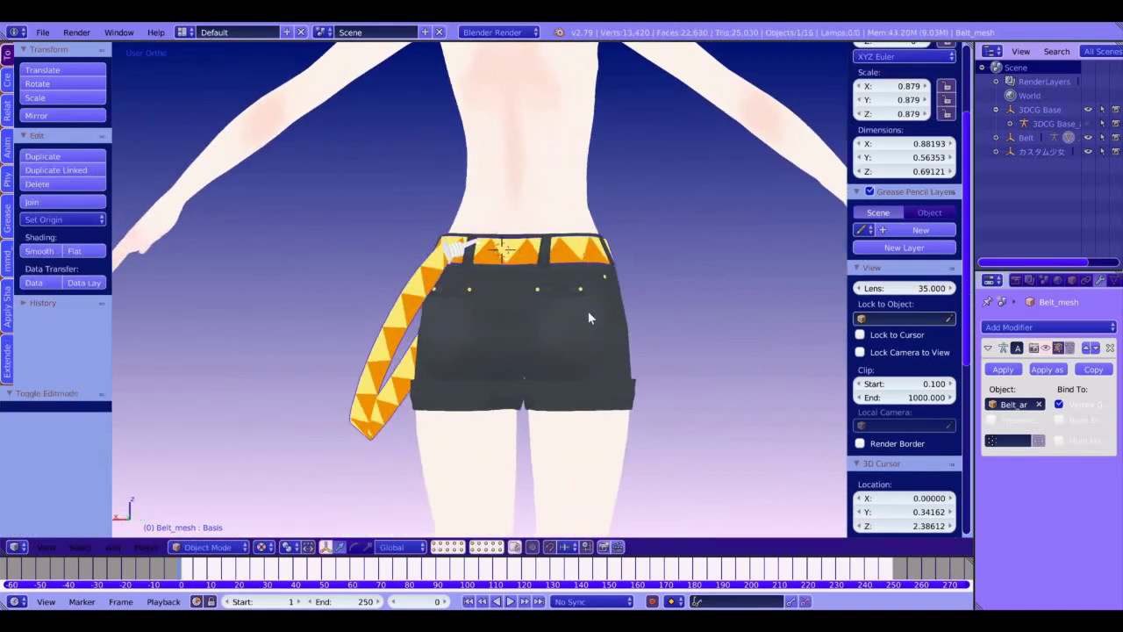
pyautogui.press('KP_6')
pyautogui.press('KP_6')
pyautogui.press('KP_6')
pyautogui.press('KP_6')
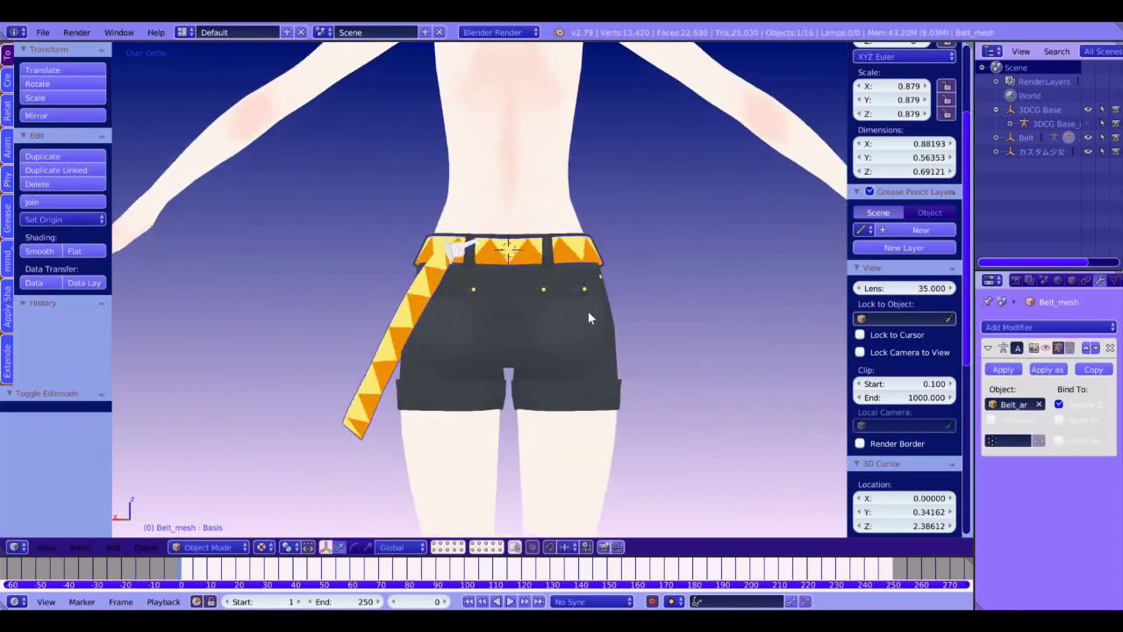
# Step: Rotate the strap's rear clip by -19.2° in the back view with smooth proportional editing
pyautogui.press('ctrl+KP_1')
pyautogui.press('Tab')
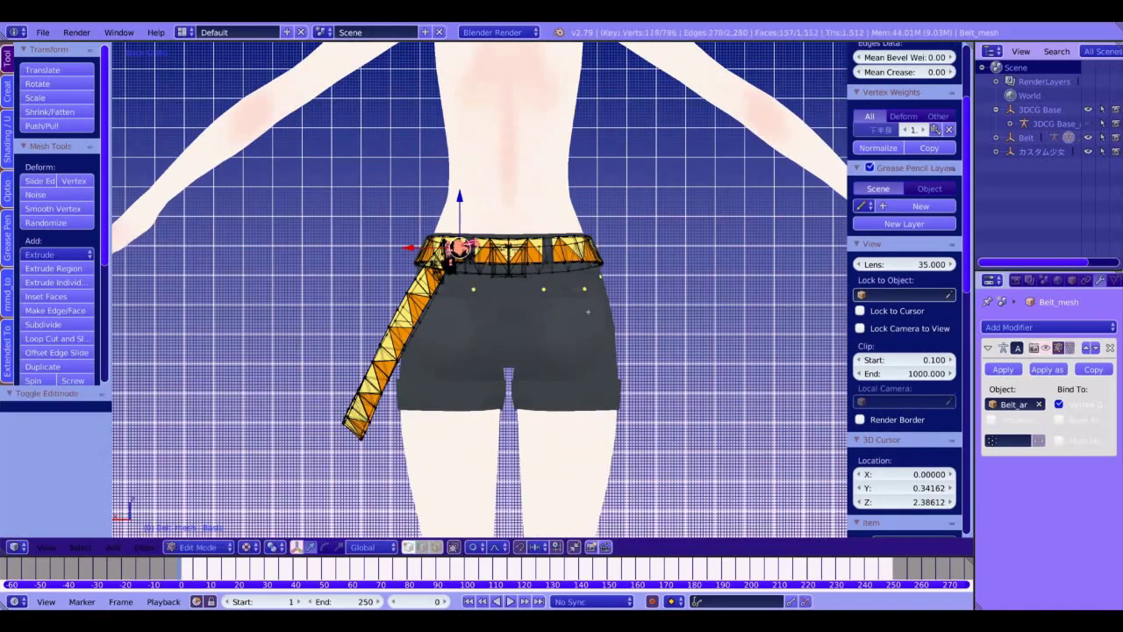
pyautogui.scroll(3, 536, 306)
pyautogui.press('r')
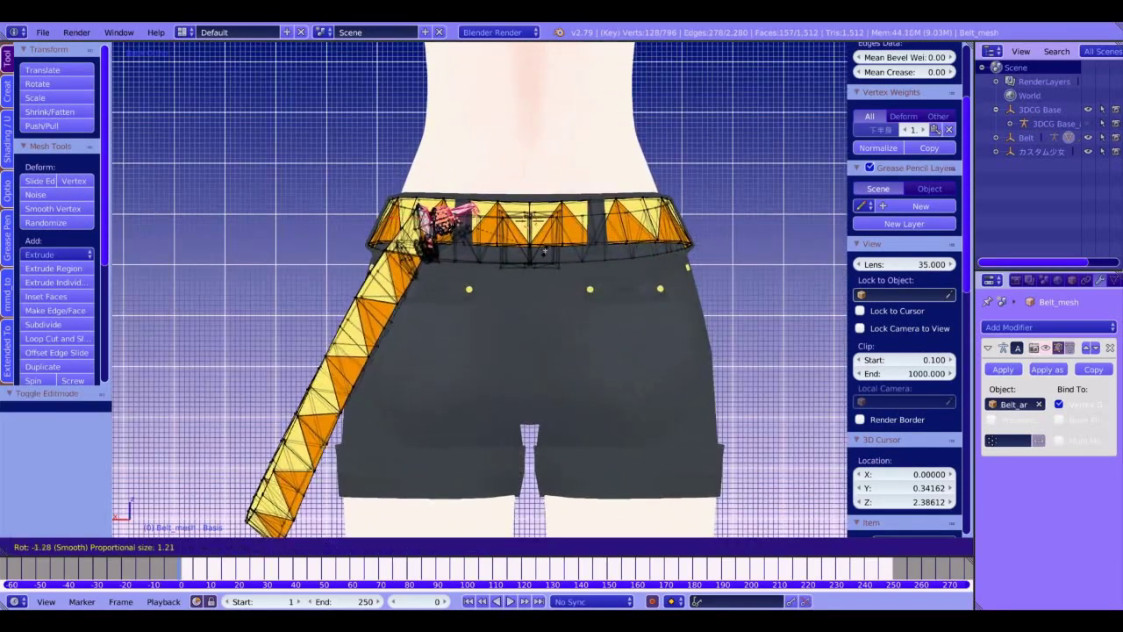
pyautogui.press('Return')
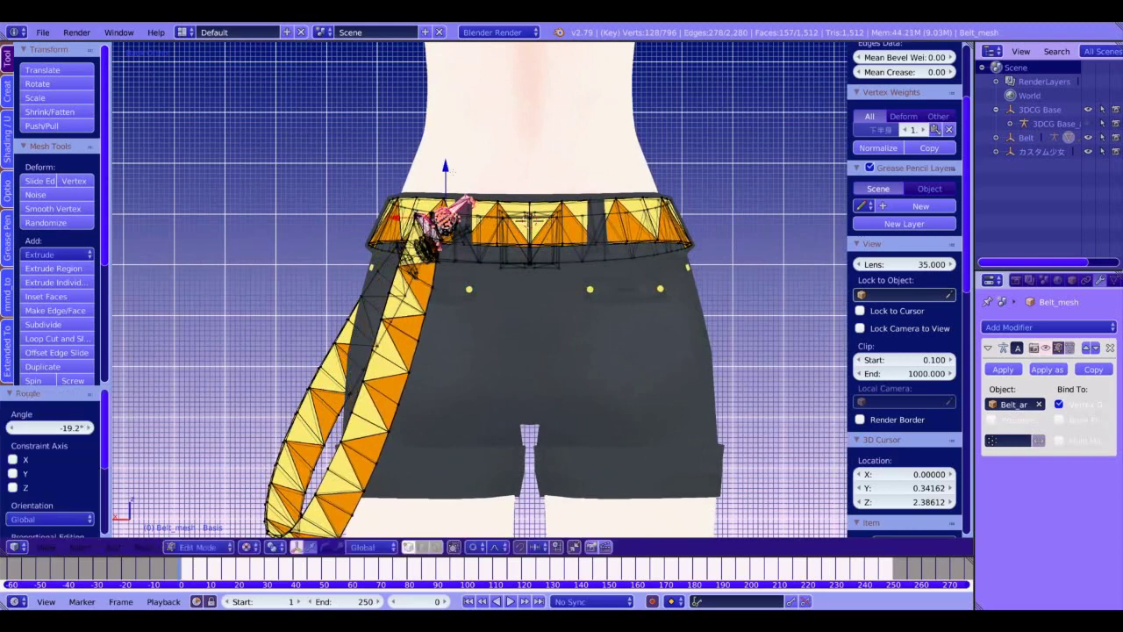
# Step: Lower the rotated rear clip along Z and adjust its depth along Y so it hangs behind the belt loop
pyautogui.moveTo(446, 167); pyautogui.dragTo(446, 191)
pyautogui.moveTo(451, 183); pyautogui.dragTo(542, 230, button='middle')
pyautogui.moveTo(426, 268); pyautogui.dragTo(485, 278)
pyautogui.press('y')
pyautogui.press('Return')
pyautogui.moveTo(484, 278)
pyautogui.mouseDown(button='middle')
pyautogui.moveTo(537, 275)
pyautogui.moveTo(485, 281)
pyautogui.mouseUp(button='middle')
# Step: Move the rear clip 0.012 along X and slightly outward from the shorts along Y
pyautogui.press('Tab')
pyautogui.press('KP_1')
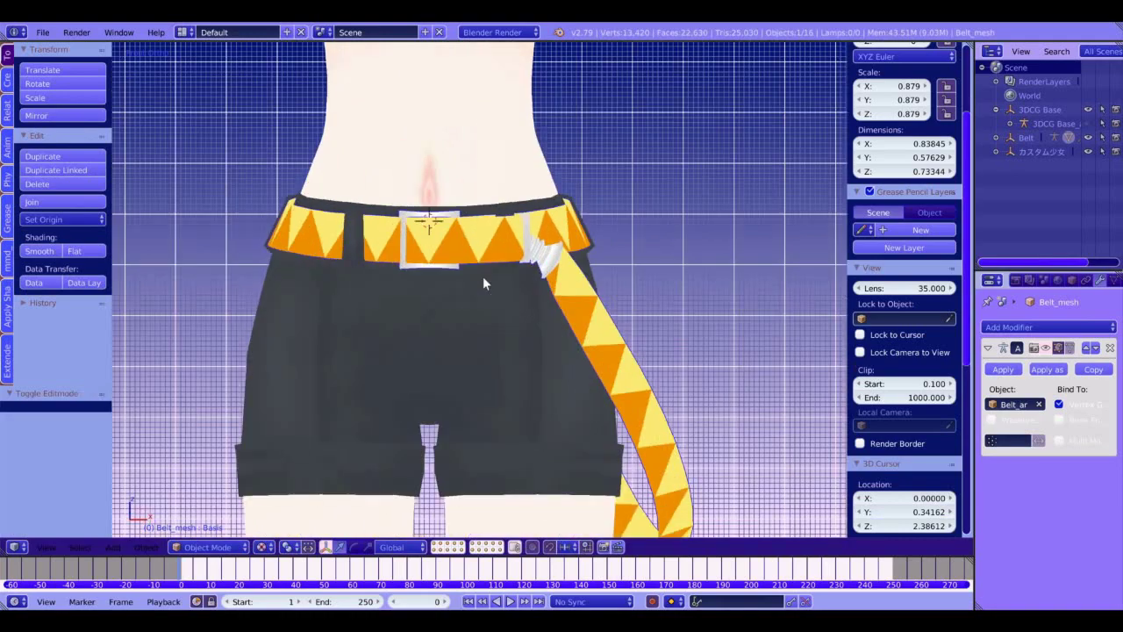
pyautogui.scroll(-2, 481, 274)
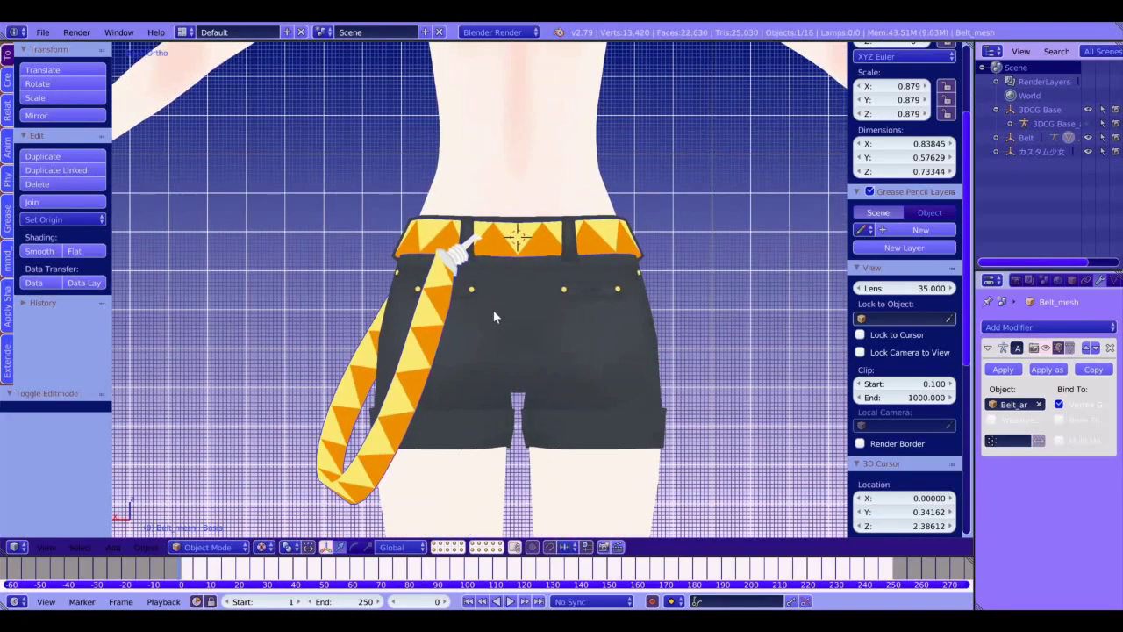
pyautogui.press('Tab')
pyautogui.press('g')
pyautogui.moveTo(404, 249); pyautogui.dragTo(405, 249)
pyautogui.moveTo(405, 249); pyautogui.dragTo(452, 299, button='middle')
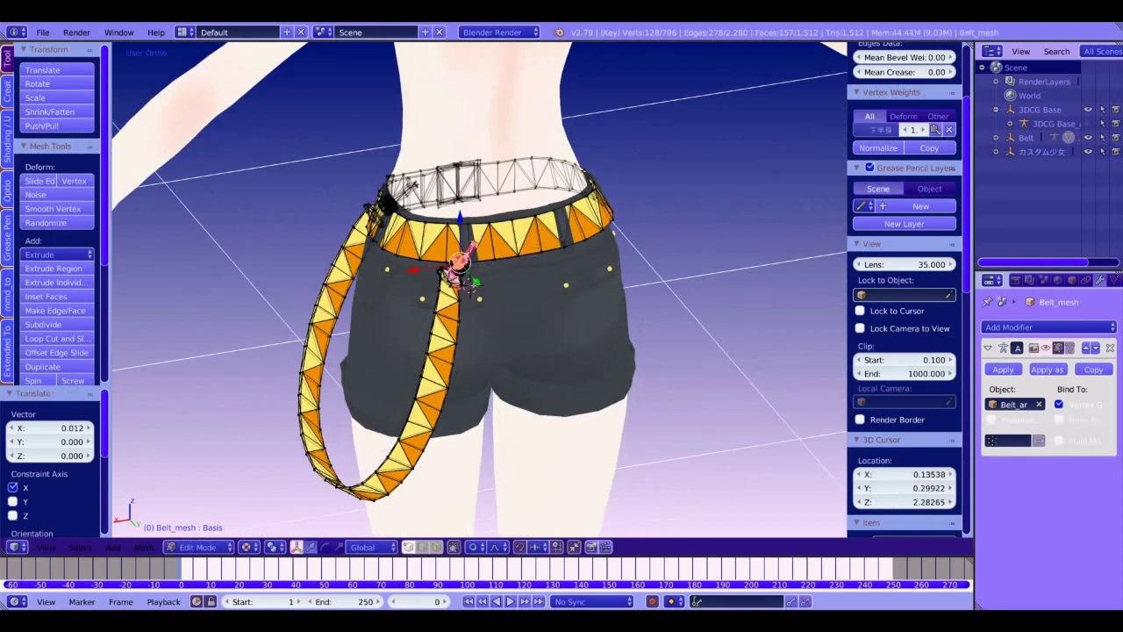
pyautogui.moveTo(475, 281); pyautogui.dragTo(477, 287)
pyautogui.press('Tab')
# Step: Examine the finished belt and hanging strap all around the body, including a full-body front view
pyautogui.moveTo(476, 288); pyautogui.dragTo(408, 256, button='middle')
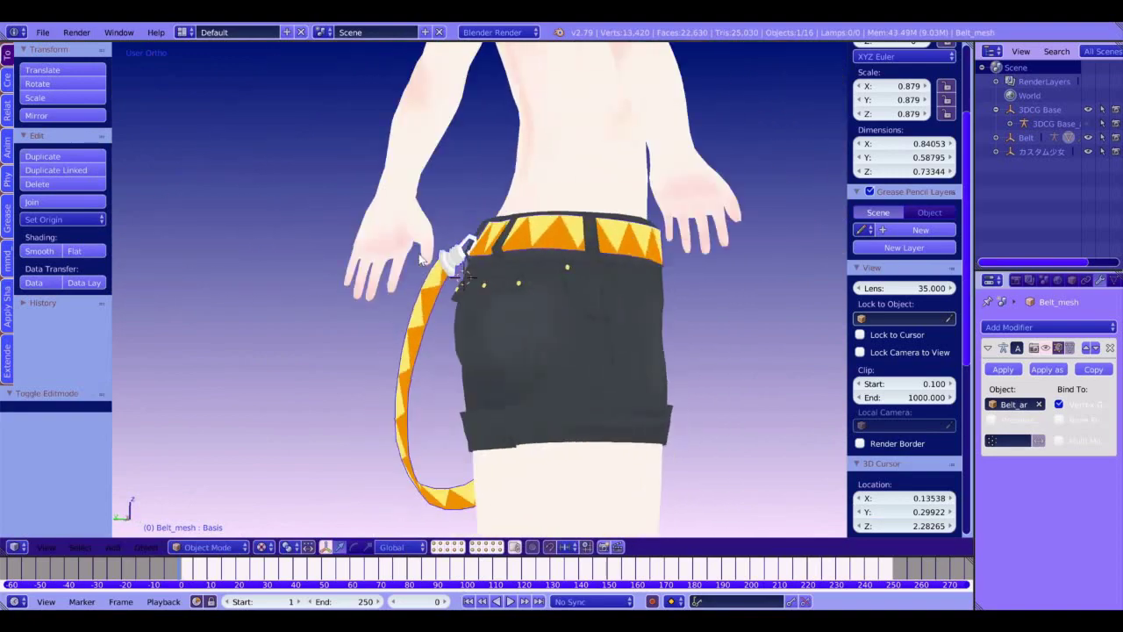
pyautogui.press('KP_1')
pyautogui.press('Tab')
pyautogui.press('Tab')
pyautogui.press('KP_6')
pyautogui.press('KP_6')
pyautogui.press('KP_6')
pyautogui.press('KP_6')
pyautogui.press('KP_6')
pyautogui.press('KP_6')
pyautogui.press('KP_6')
pyautogui.press('KP_6')
pyautogui.press('KP_6')
pyautogui.press('KP_6')
pyautogui.press('KP_6')
pyautogui.press('KP_6')
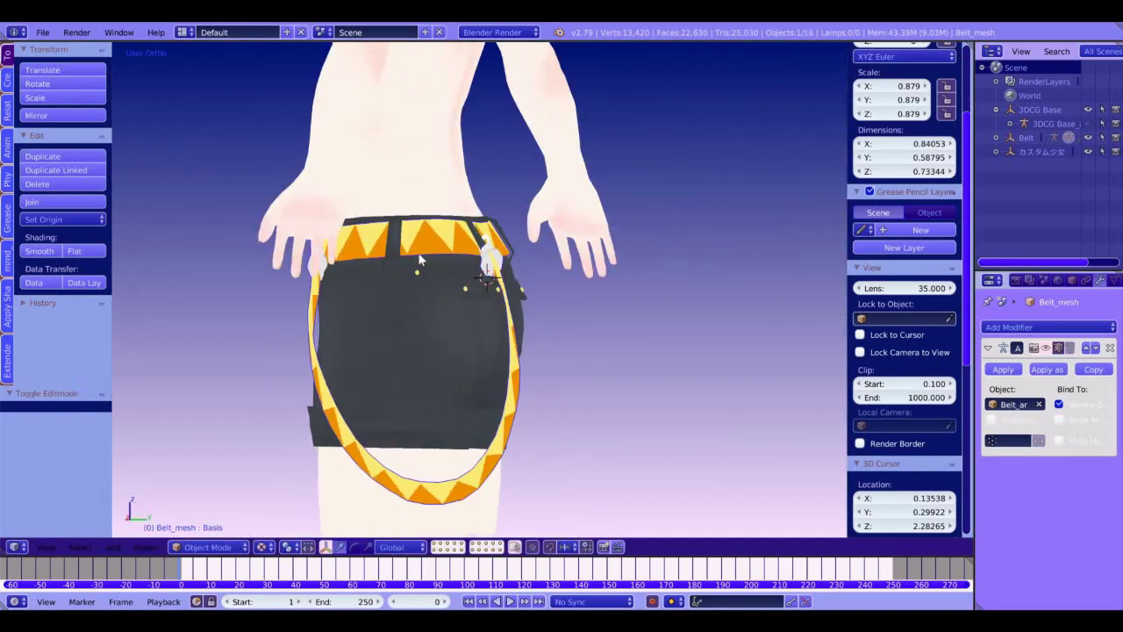
pyautogui.press('KP_6')
pyautogui.press('KP_6')
pyautogui.press('KP_6')
pyautogui.press('KP_6')
pyautogui.press('KP_6')
pyautogui.press('KP_6')
pyautogui.press('KP_6')
pyautogui.press('KP_6')
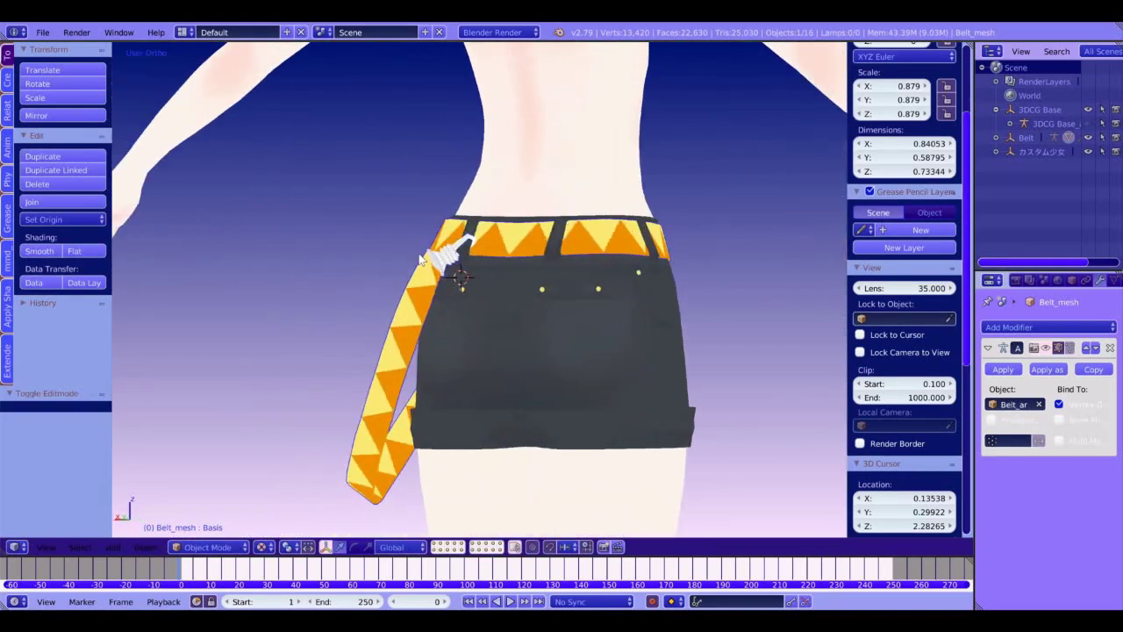
pyautogui.press('KP_6')
pyautogui.press('KP_6')
pyautogui.press('KP_6')
pyautogui.press('KP_6')
pyautogui.press('KP_6')
pyautogui.press('KP_6')
pyautogui.press('KP_6')
pyautogui.press('KP_6')
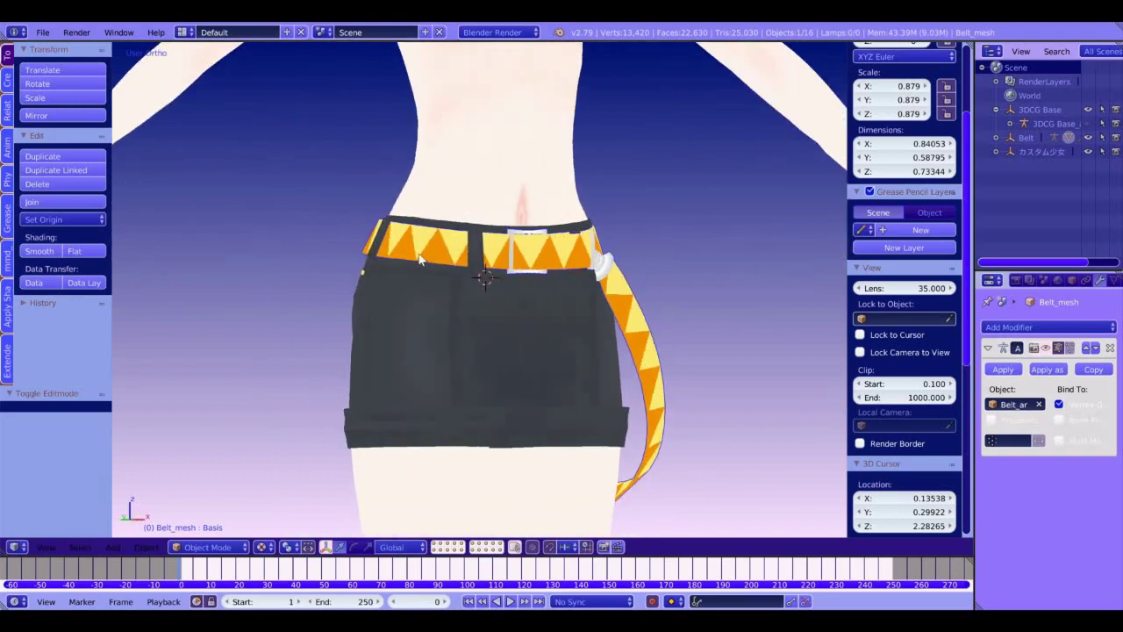
pyautogui.press('KP_6')
pyautogui.keyDown('ctrl'); pyautogui.moveTo(419, 254); pyautogui.dragTo(445, 432, button='middle'); pyautogui.keyUp('ctrl')
pyautogui.press('KP_1')
pyautogui.keyDown('shift'); pyautogui.moveTo(444, 433); pyautogui.dragTo(460, 372, button='middle'); pyautogui.keyUp('shift')
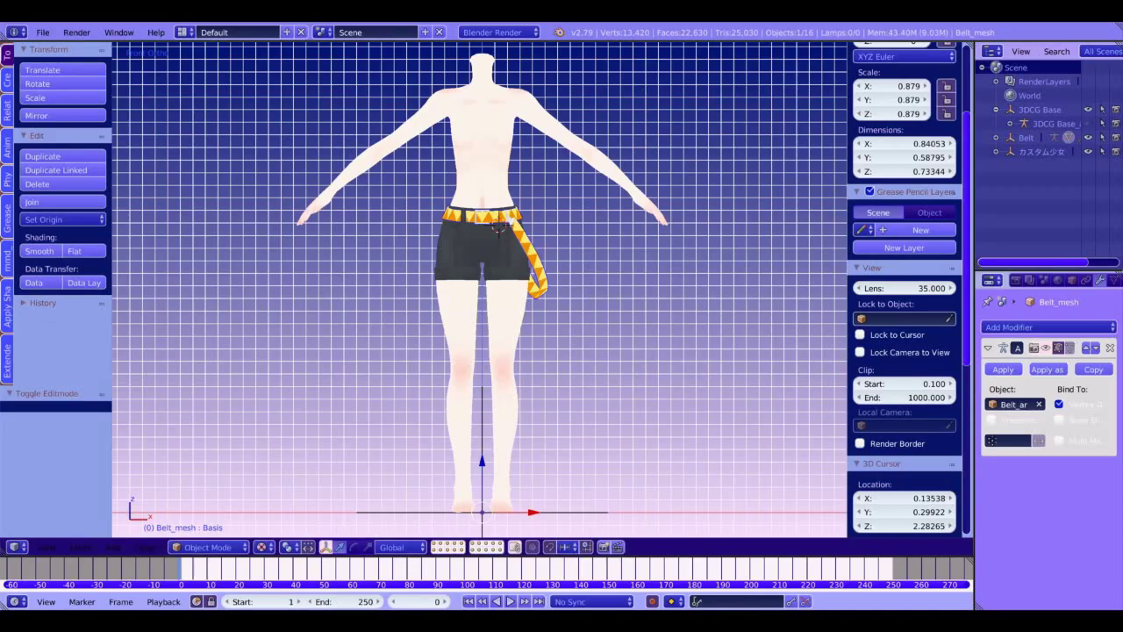
# Step: Import the shirt model from the Shirt folder in Outfit 32 and set the MMD shading to Shadeless
pyautogui.click(43, 32)
pyautogui.moveTo(102, 300)
pyautogui.click(285, 454)
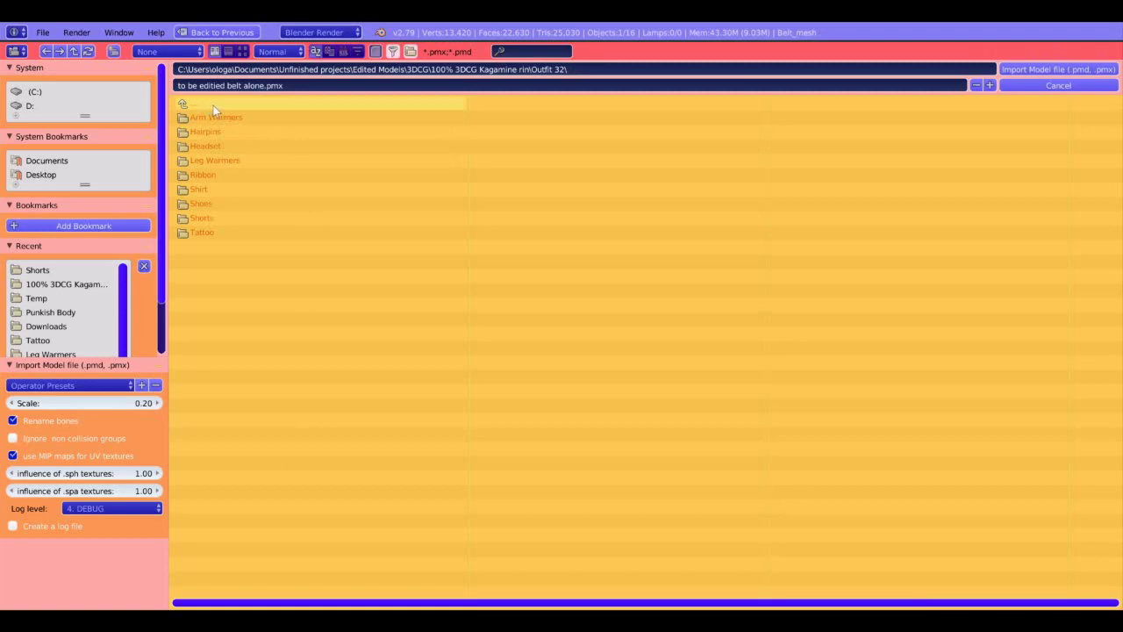
pyautogui.click(206, 189)
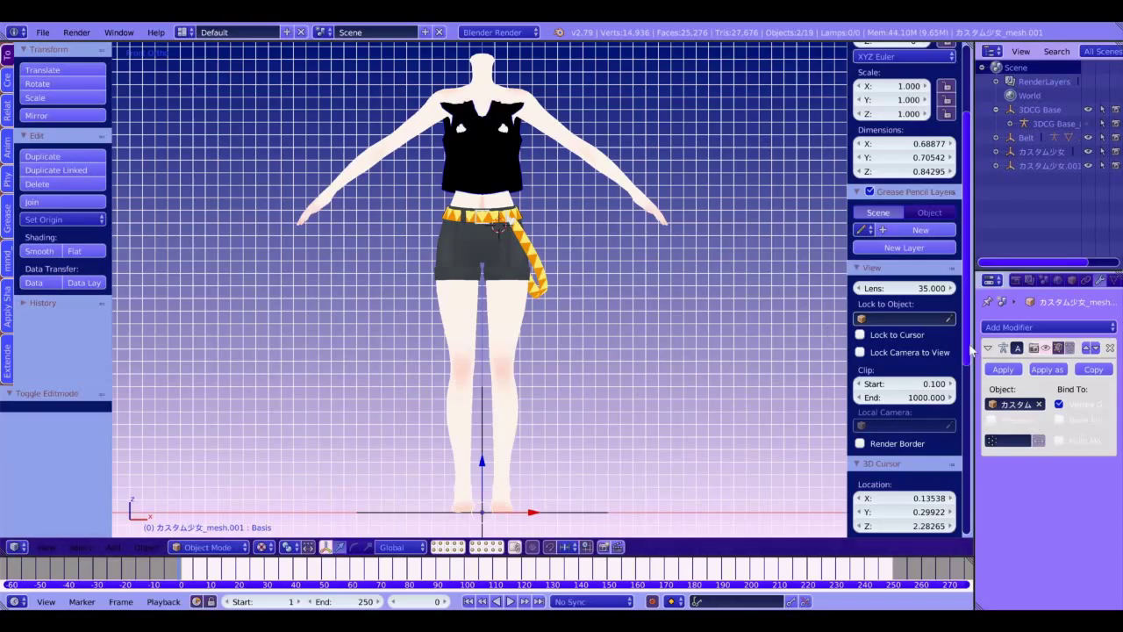
pyautogui.moveTo(971, 351); pyautogui.dragTo(970, 549)
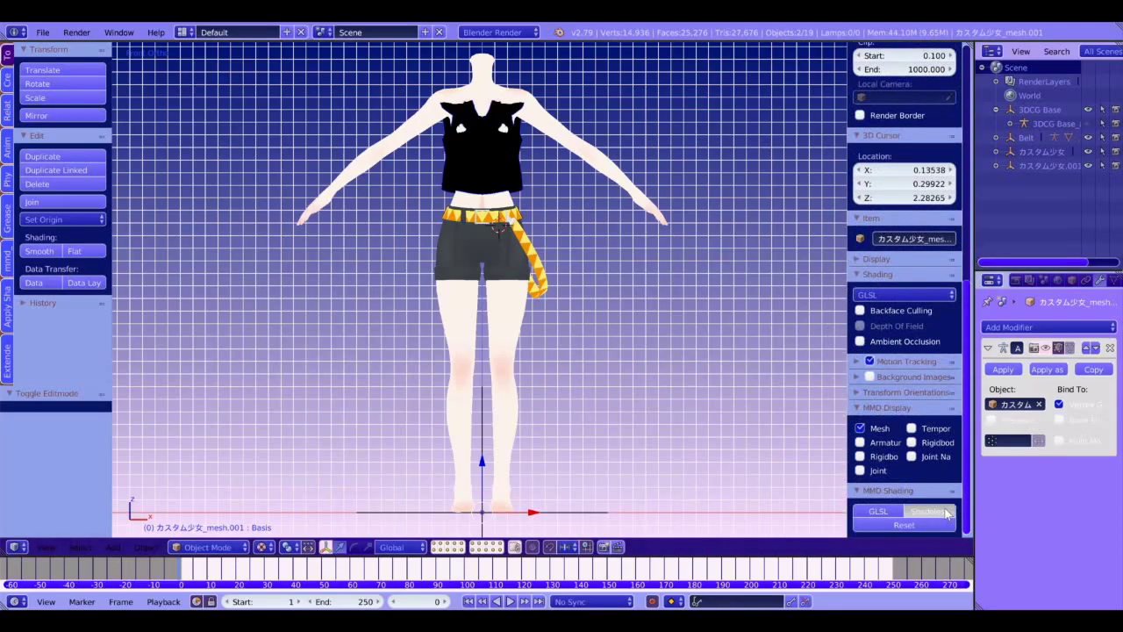
# Step: Raise the whole imported shirt mesh 0.079 along Z in Edit Mode
pyautogui.keyDown('shift'); pyautogui.moveTo(573, 227); pyautogui.dragTo(570, 373, button='middle'); pyautogui.keyUp('shift')
pyautogui.click(570, 374)
pyautogui.press('Tab')
pyautogui.scroll(4, 569, 374)
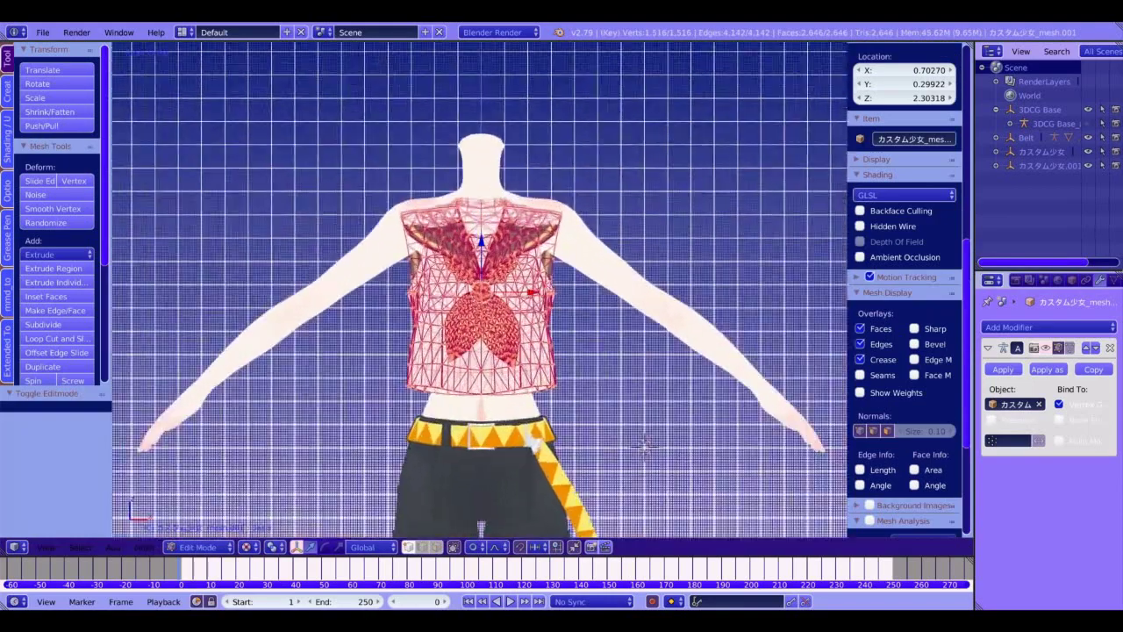
pyautogui.press('g')
pyautogui.press('z')
pyautogui.press('Return')
# Step: Scale the shirt mesh down slightly and raise it another 0.026 along Z to fit the shoulders
pyautogui.press('s')
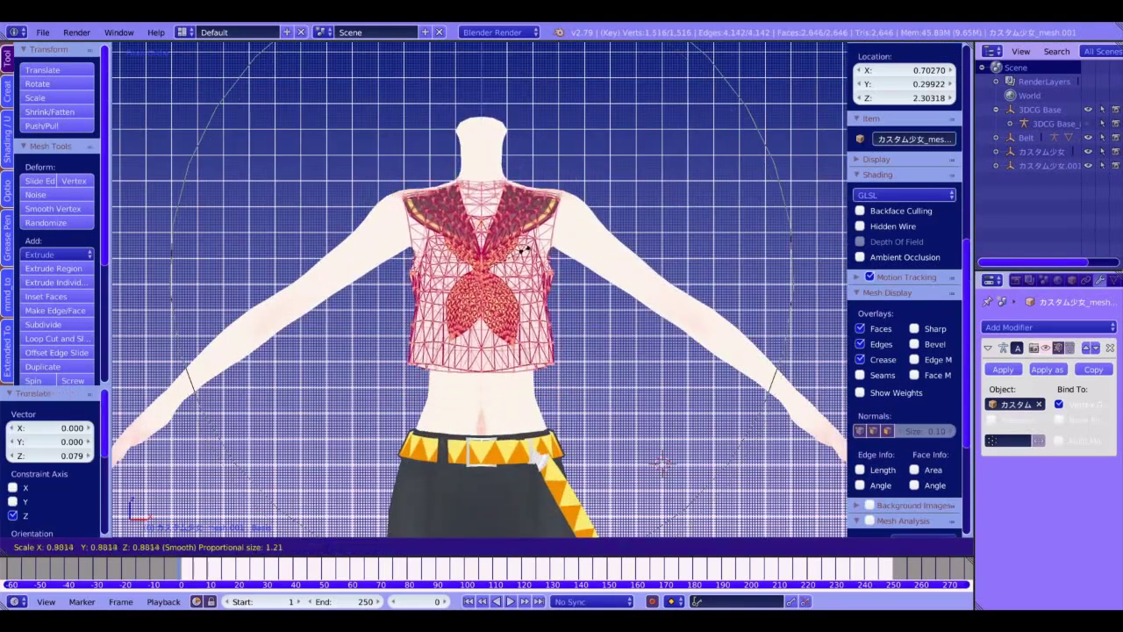
pyautogui.click(523, 247)
pyautogui.moveTo(481, 224); pyautogui.dragTo(482, 217)
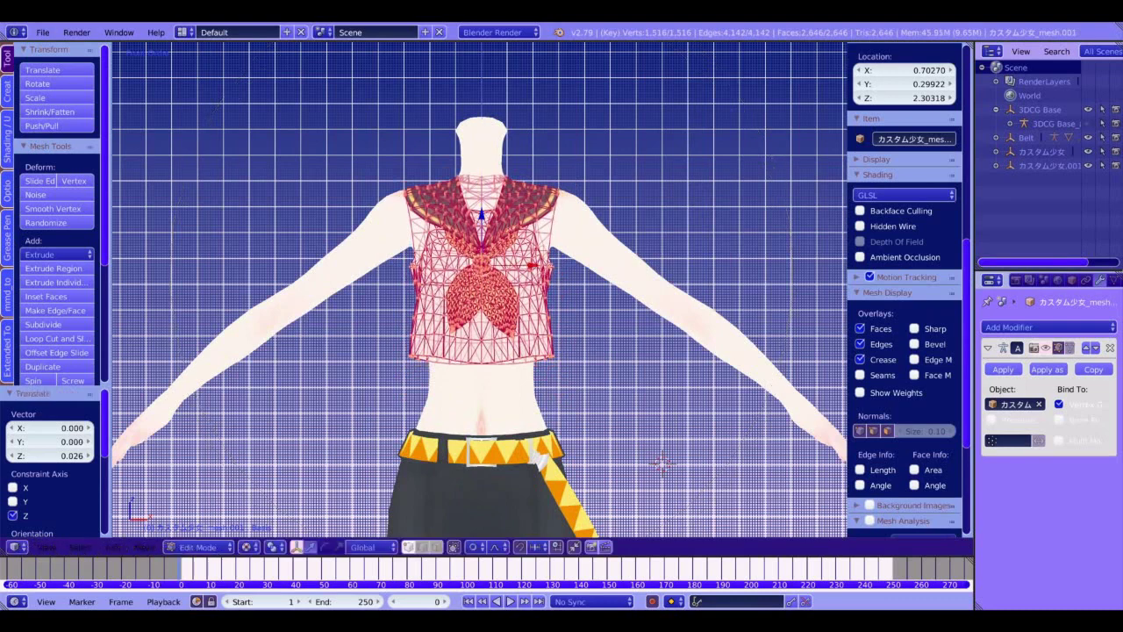
# Step: Remove the doubled vertices from the shirt mesh and convert its triangles to quads
pyautogui.scroll(3, 482, 218)
pyautogui.keyDown('shift'); pyautogui.moveTo(524, 243); pyautogui.dragTo(524, 258, button='middle'); pyautogui.keyUp('shift')
pyautogui.press('x')
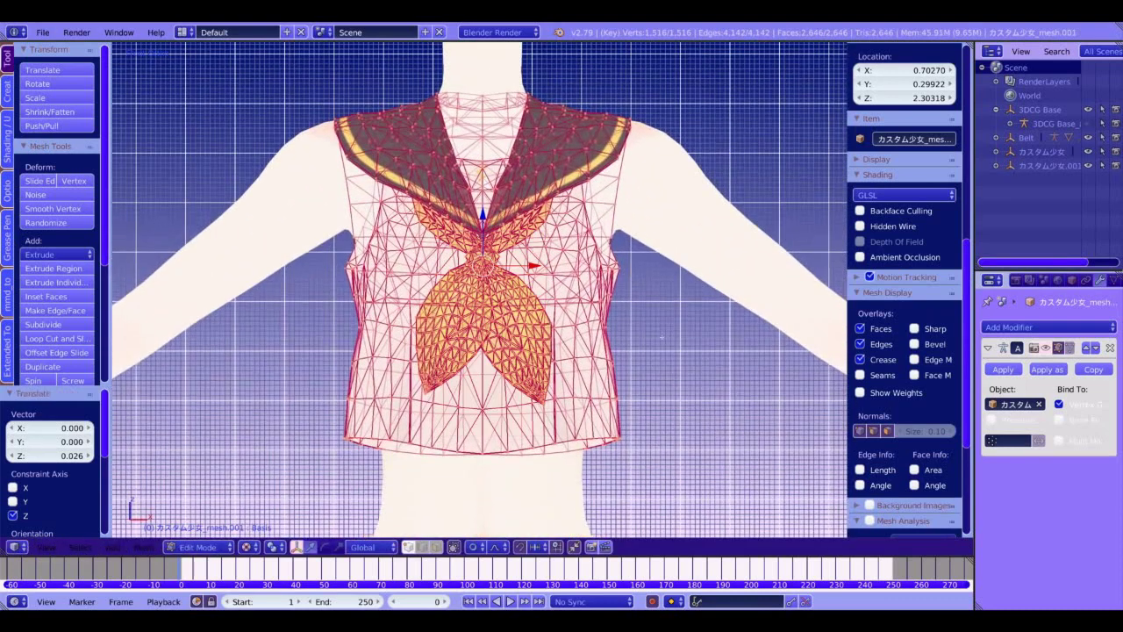
pyautogui.hotkey('ctrl', 'f')
pyautogui.press('Escape')
pyautogui.press('w')
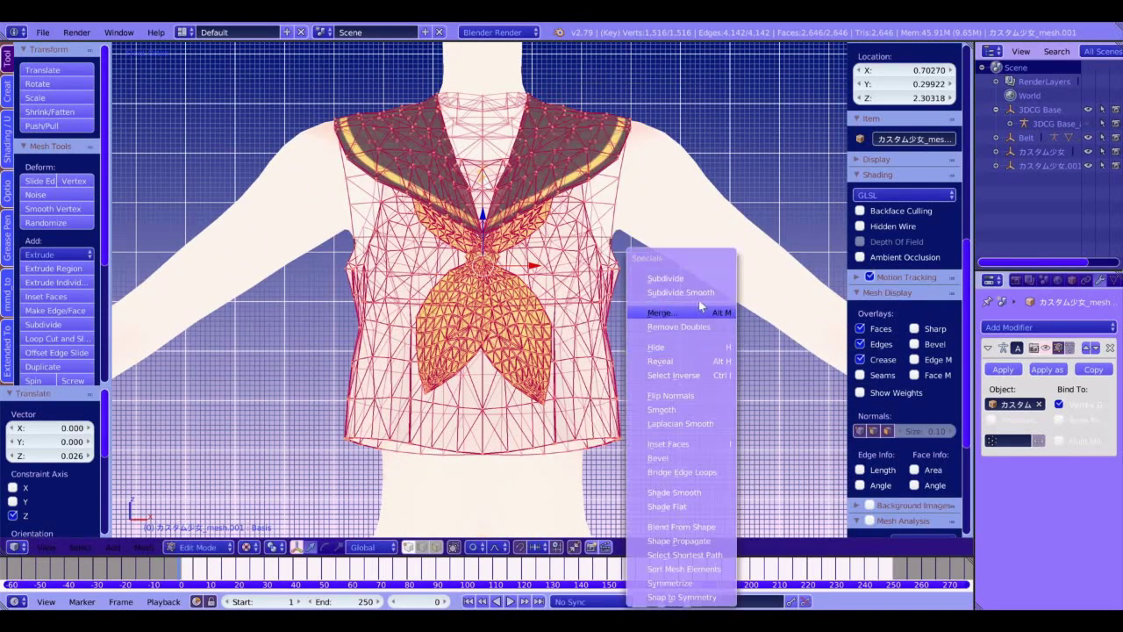
pyautogui.click(689, 324)
pyautogui.hotkey('ctrl', 'f')
pyautogui.click(689, 328)
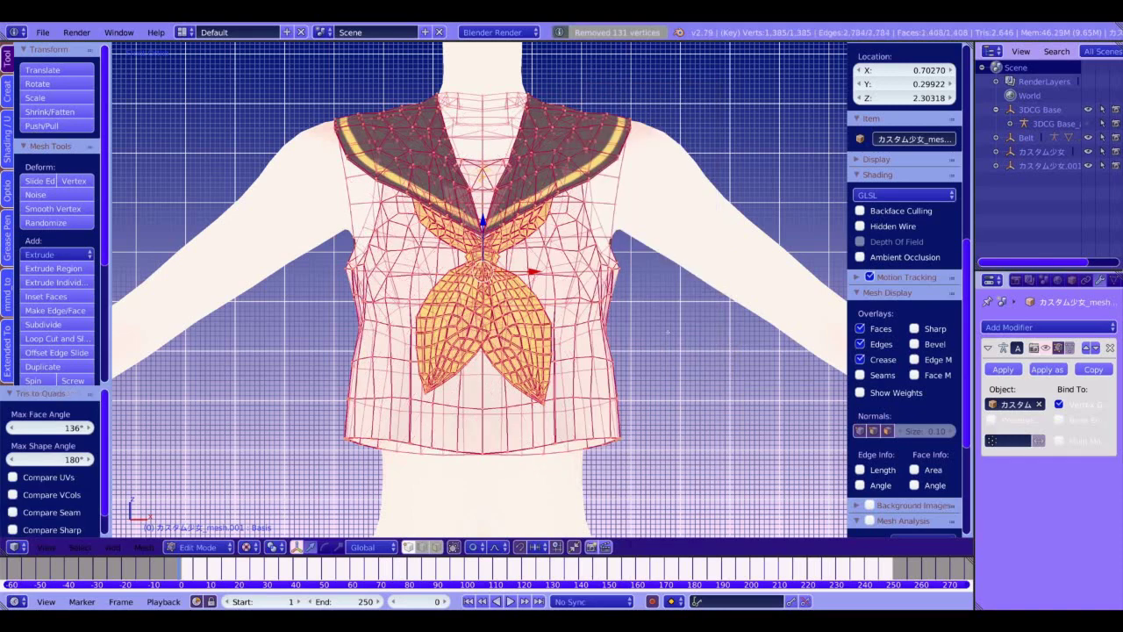
pyautogui.keyDown('shift'); pyautogui.moveTo(552, 372); pyautogui.dragTo(517, 284, button='middle'); pyautogui.keyUp('shift')
pyautogui.press('Tab')
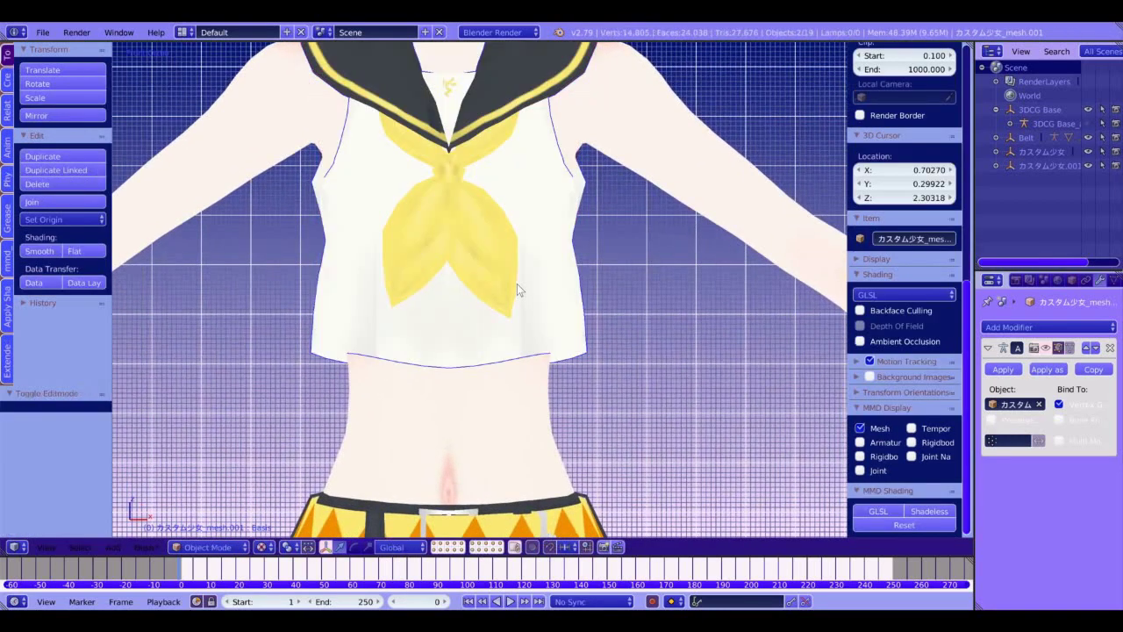
# Step: Select the edge loop around the shirt's bottom hem in Edit Mode and use the Smooth proportional editing falloff
pyautogui.press('Tab')
pyautogui.rightClick(585, 352)
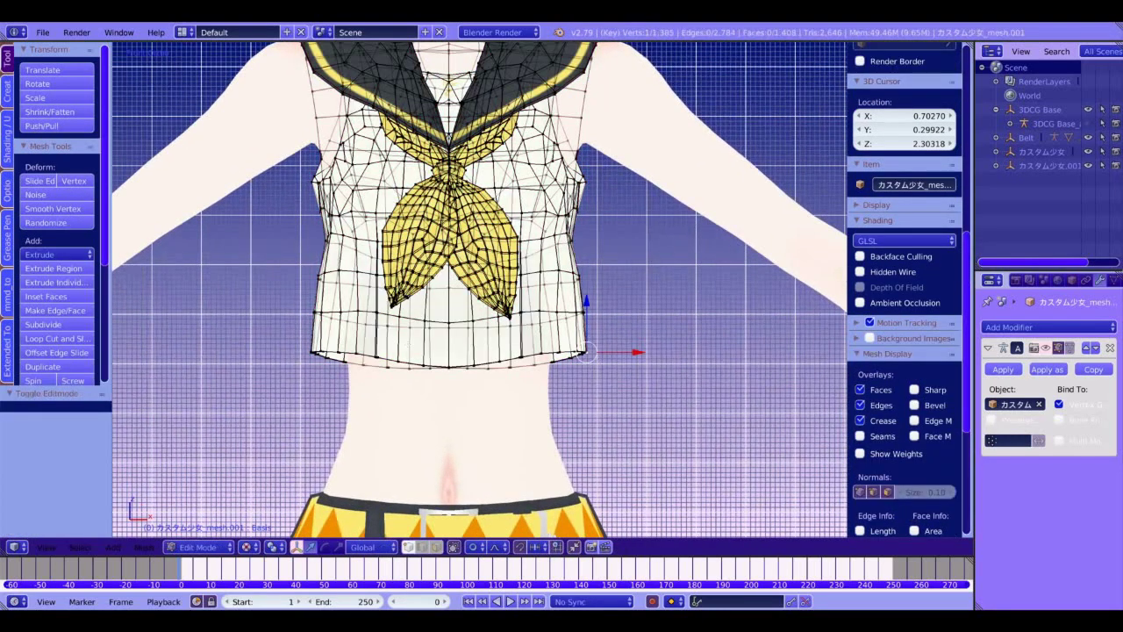
pyautogui.hotkey('ctrl', 'l')
pyautogui.moveTo(612, 348); pyautogui.dragTo(549, 321, button='middle')
pyautogui.press('KP_1')
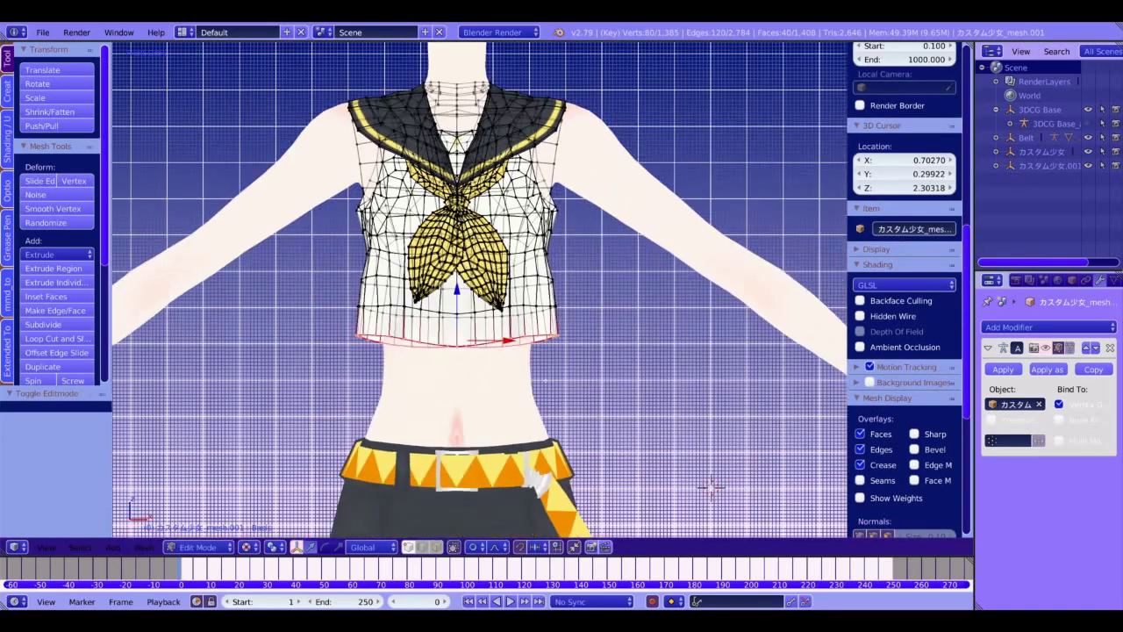
pyautogui.click(494, 547)
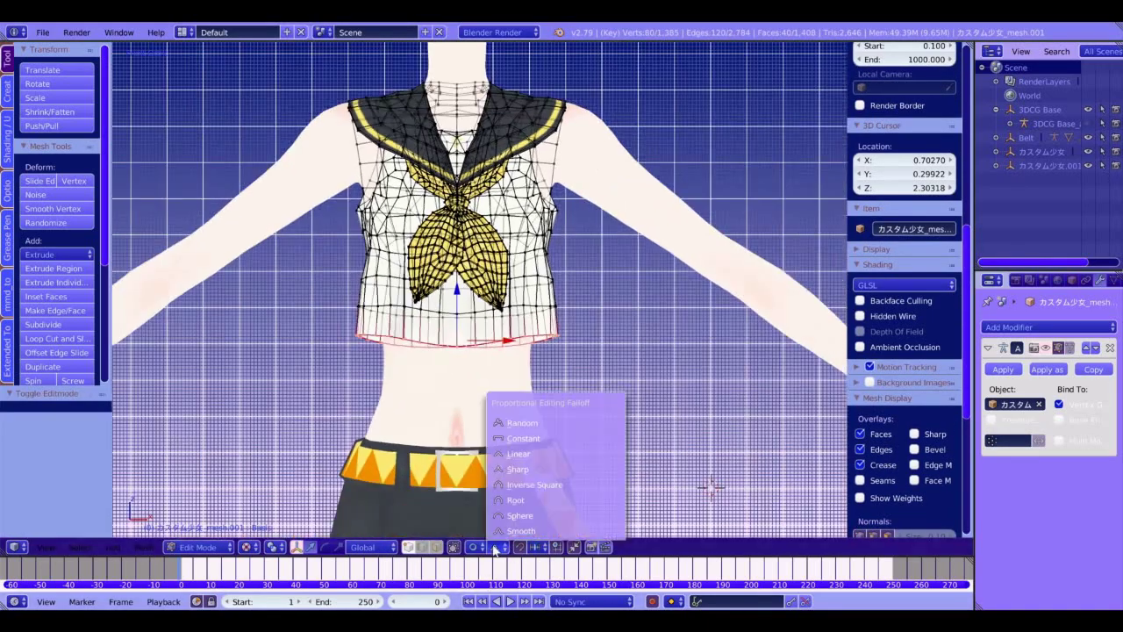
pyautogui.click(535, 468)
pyautogui.click(496, 548)
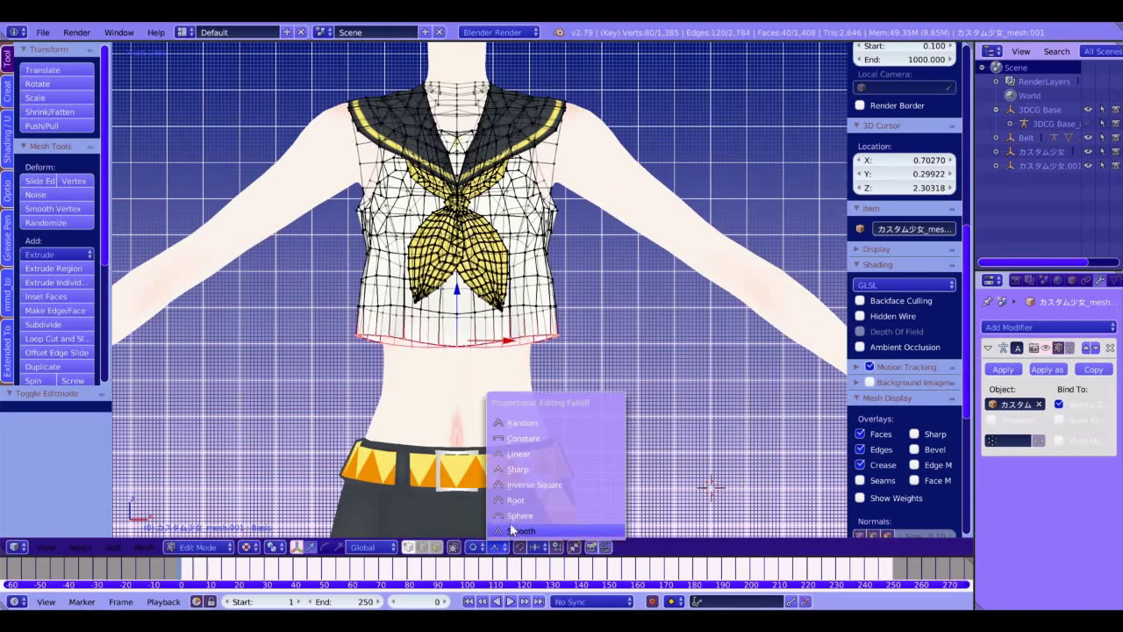
pyautogui.click(515, 517)
pyautogui.keyDown('shift'); pyautogui.moveTo(526, 340); pyautogui.dragTo(536, 360, button='middle'); pyautogui.keyUp('shift')
# Step: Scale the shirt's hem inward with a reduced proportional radius, and adjust its width along X to fit the waist
pyautogui.press('s')
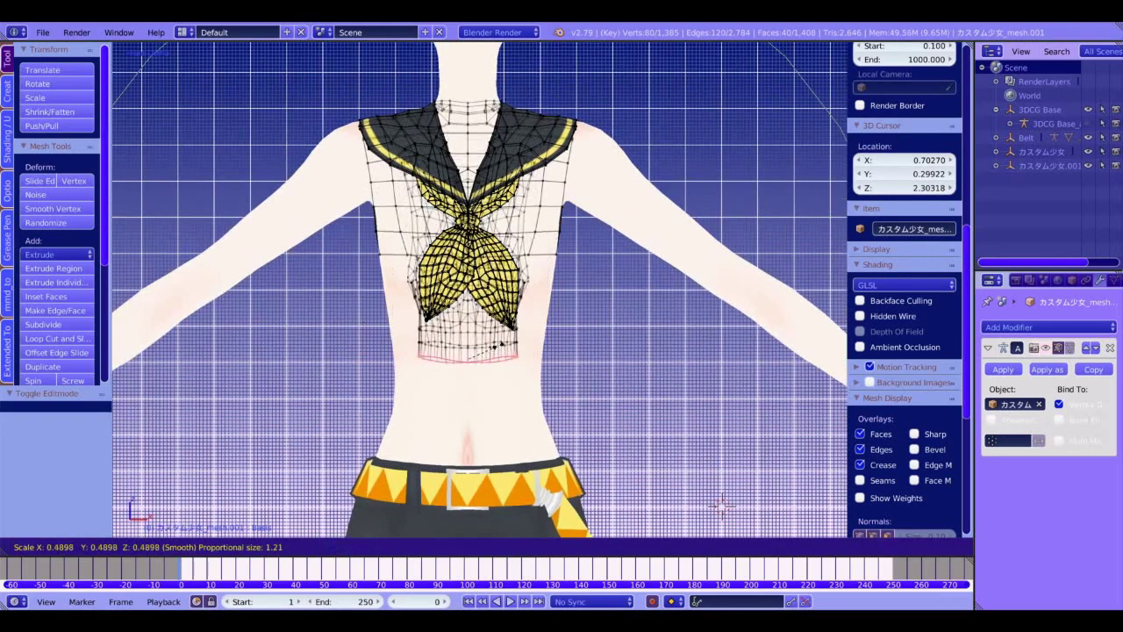
pyautogui.scroll(1, 522, 352)
pyautogui.scroll(15, 525, 359)
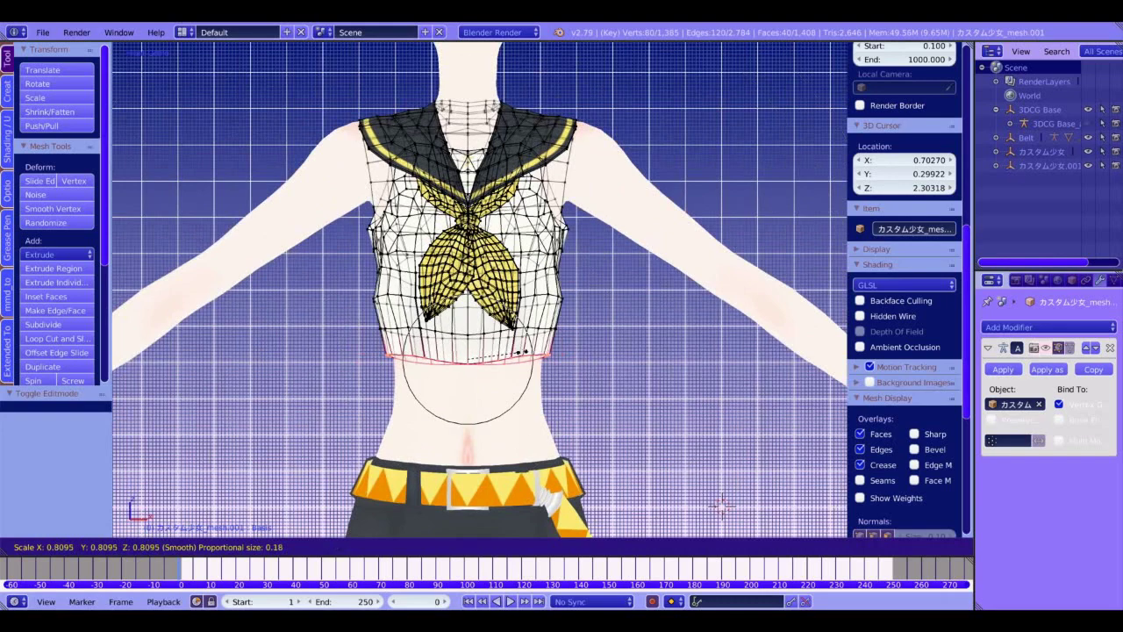
pyautogui.scroll(-4, 524, 360)
pyautogui.click(523, 352)
pyautogui.press('s')
pyautogui.press('x')
pyautogui.click(527, 352)
pyautogui.press('Tab')
pyautogui.scroll(5, 509, 322)
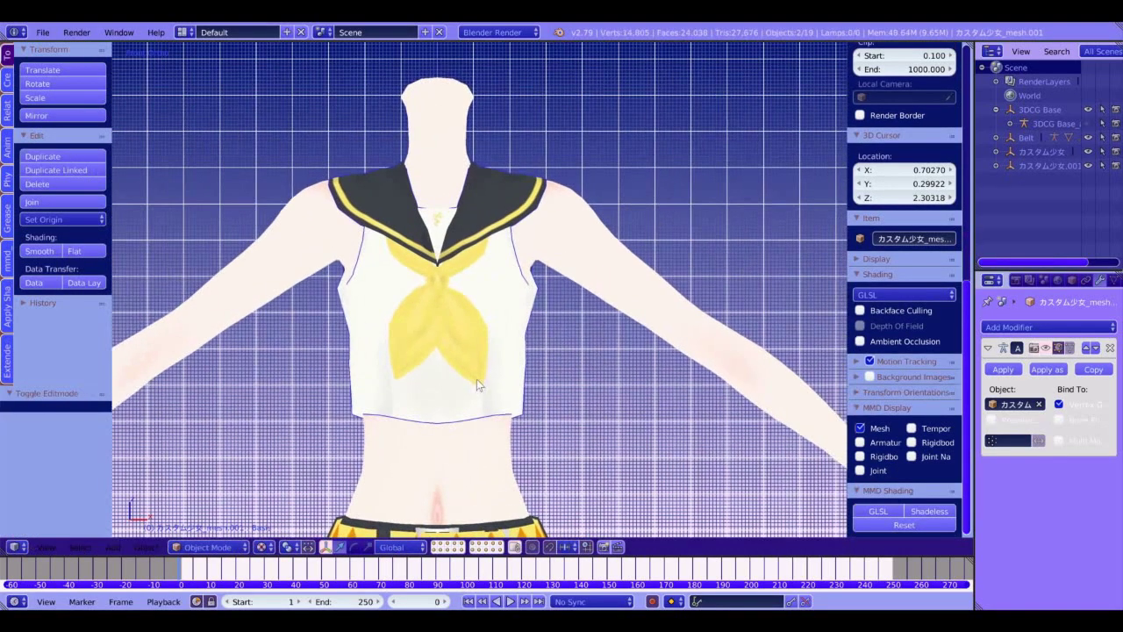
# Step: Switch the shirt to Sculpt Mode and use the Grab brush to reshape the side below the armhole
pyautogui.press('Tab')
pyautogui.click(201, 547)
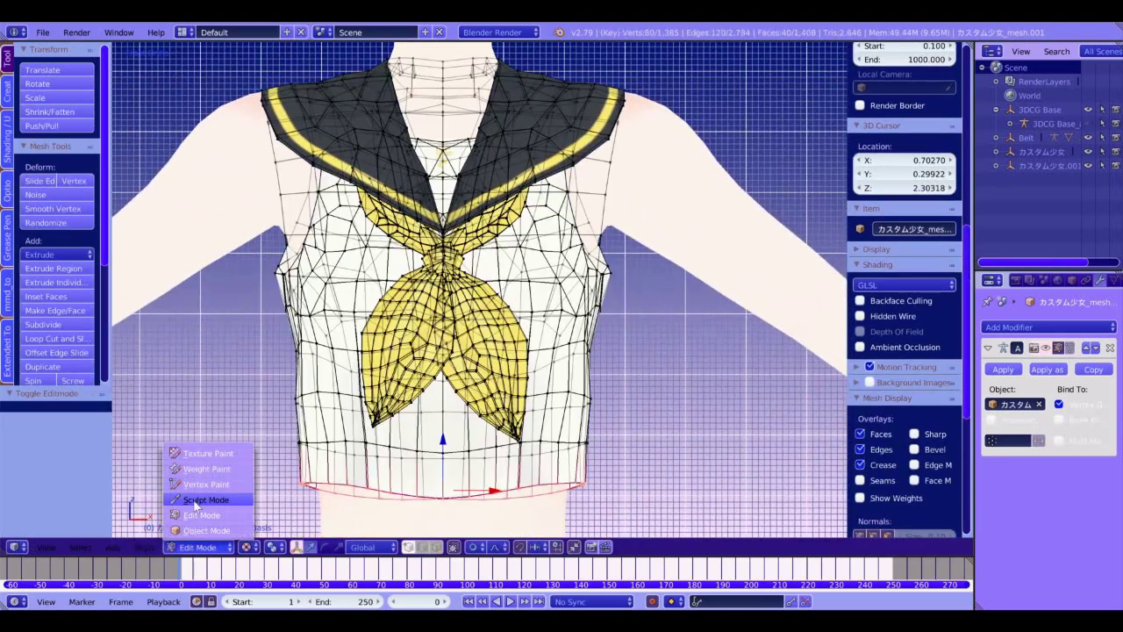
pyautogui.click(207, 500)
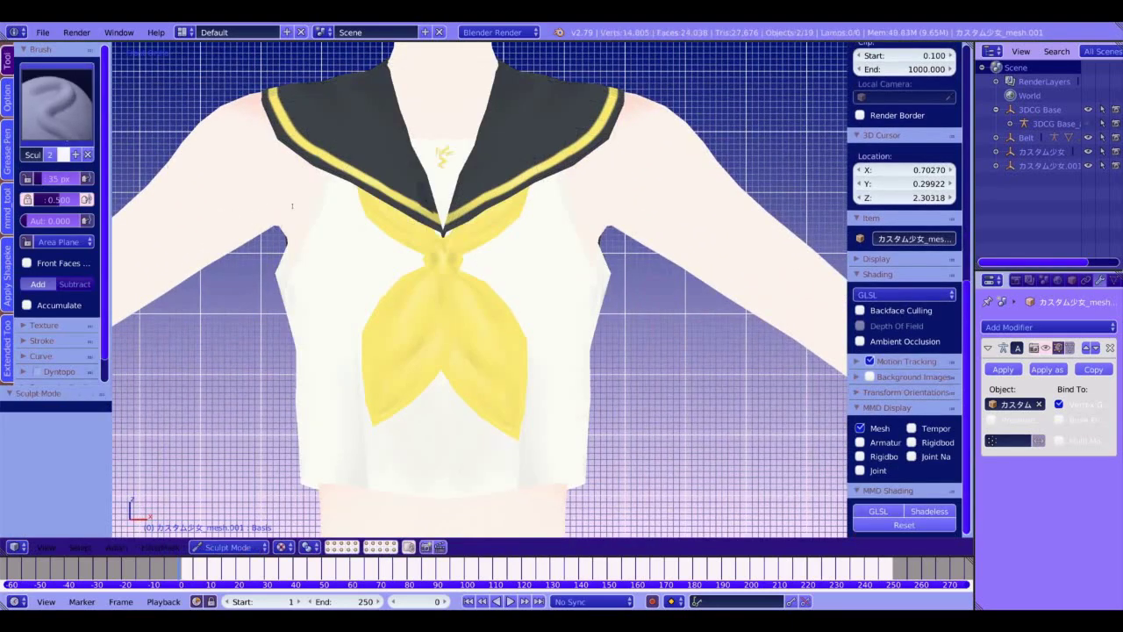
pyautogui.click(57, 101)
pyautogui.click(388, 183)
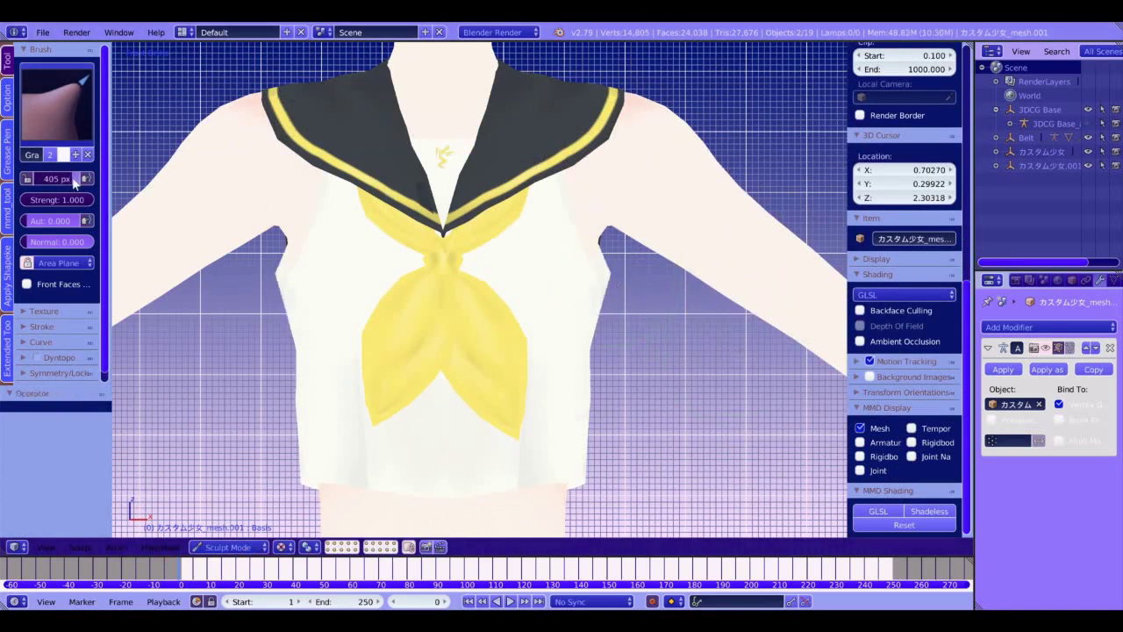
pyautogui.moveTo(601, 279); pyautogui.dragTo(667, 324)
pyautogui.moveTo(667, 323)
pyautogui.mouseDown(button='middle')
pyautogui.moveTo(599, 316)
pyautogui.moveTo(638, 316)
pyautogui.moveTo(659, 351)
pyautogui.moveTo(673, 336)
pyautogui.moveTo(656, 332)
pyautogui.mouseUp(button='middle')
pyautogui.moveTo(602, 298); pyautogui.dragTo(594, 289)
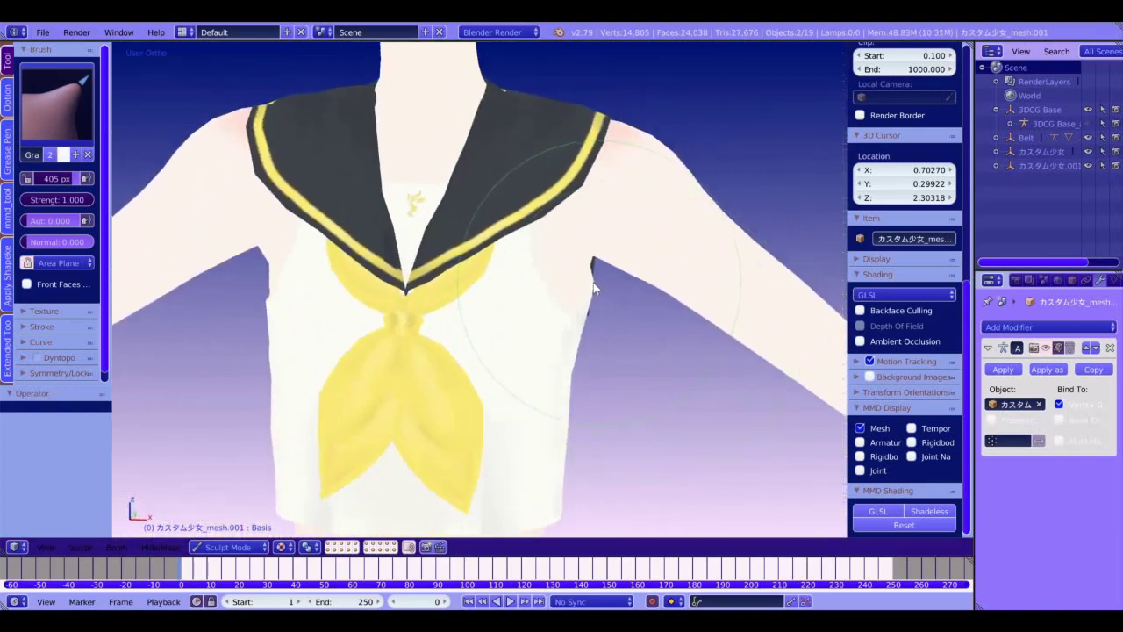
pyautogui.moveTo(578, 287)
pyautogui.mouseDown(button='middle')
pyautogui.moveTo(490, 263)
pyautogui.moveTo(492, 251)
pyautogui.moveTo(501, 266)
pyautogui.moveTo(457, 273)
pyautogui.moveTo(521, 266)
pyautogui.moveTo(437, 273)
pyautogui.moveTo(453, 273)
pyautogui.mouseUp(button='middle')
# Step: Select the whole shirt mesh in Edit Mode and move it 0.026 along Y
pyautogui.press('Tab')
pyautogui.press('a')
pyautogui.press('a')
pyautogui.press('KP_3')
pyautogui.moveTo(343, 271); pyautogui.dragTo(367, 271)
pyautogui.press('KP_3')
pyautogui.keyDown('shift'); pyautogui.moveTo(369, 272); pyautogui.dragTo(447, 229, button='middle'); pyautogui.keyUp('shift')
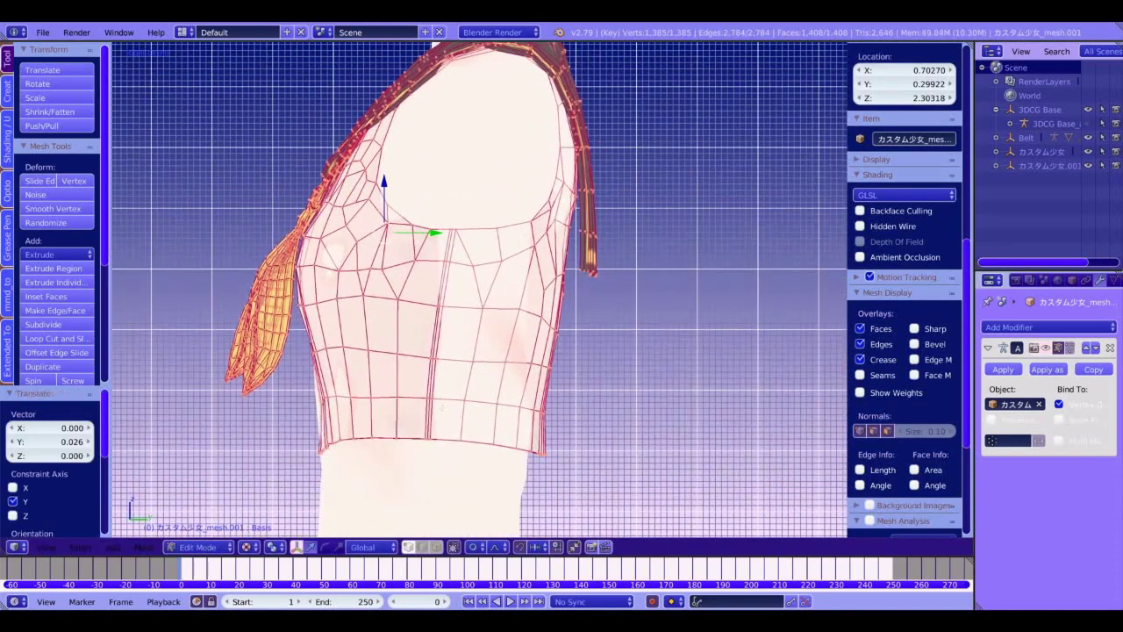
# Step: Select the lower rows of the shirt mesh and move them -0.015 along Y with proportional editing
pyautogui.press('Tab')
pyautogui.press('Tab')
pyautogui.click(207, 547)
pyautogui.click(204, 531)
pyautogui.rightClick(411, 480)
pyautogui.rightClick(407, 402)
pyautogui.press('Tab')
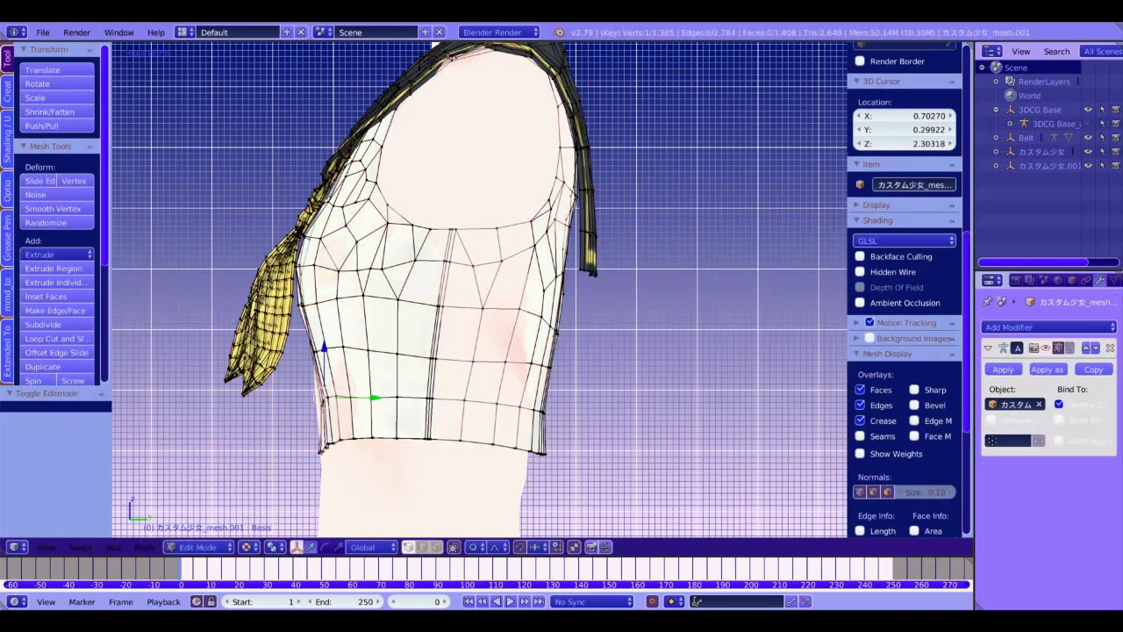
pyautogui.press('b')
pyautogui.moveTo(288, 377); pyautogui.dragTo(581, 515)
pyautogui.moveTo(479, 431); pyautogui.dragTo(469, 431)
# Step: Move a mirrored pair of chest-side vertices -0.007 along Y and widen them by about 1.026 along X
pyautogui.rightClick(336, 269)
pyautogui.keyDown('shift'); pyautogui.rightClick(336, 268); pyautogui.keyUp('shift')
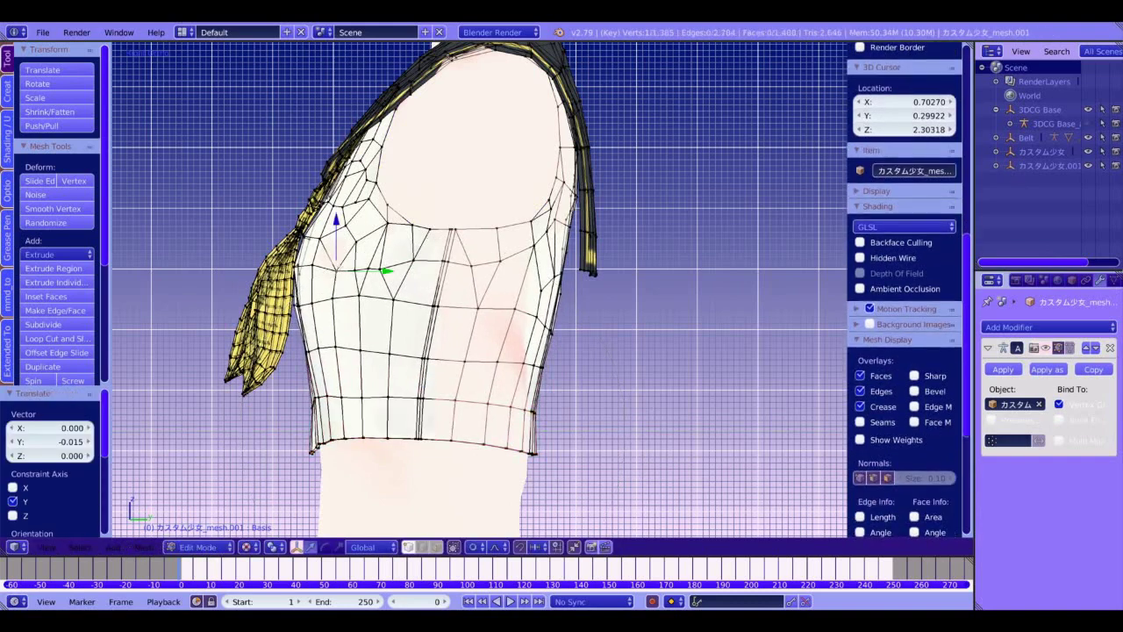
pyautogui.moveTo(337, 268); pyautogui.dragTo(513, 338, button='middle')
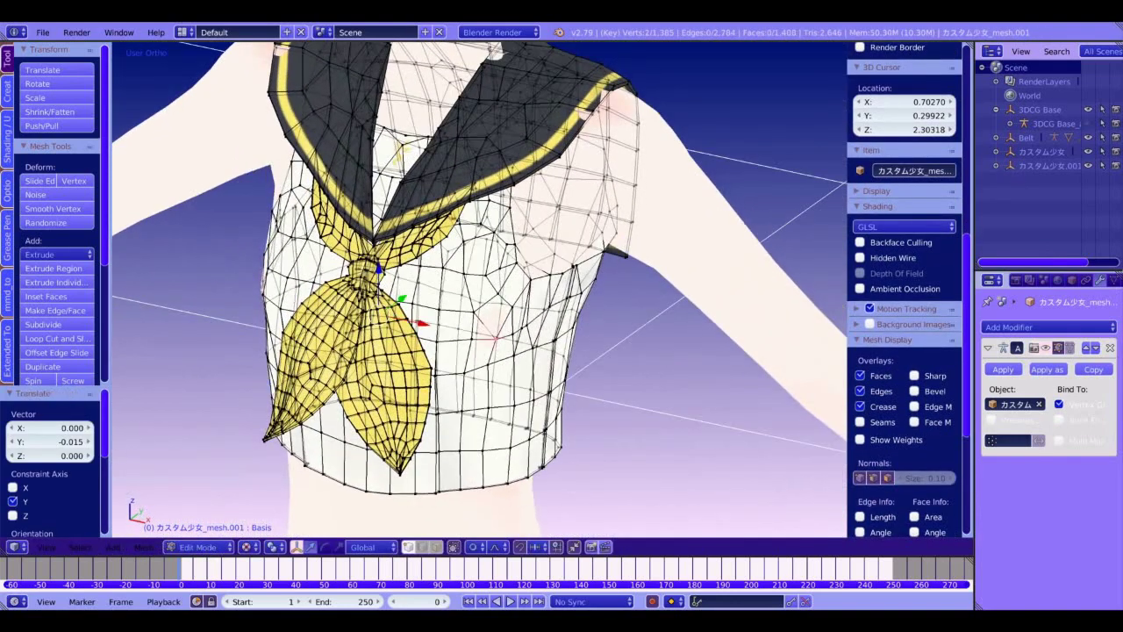
pyautogui.press('s')
pyautogui.press('x')
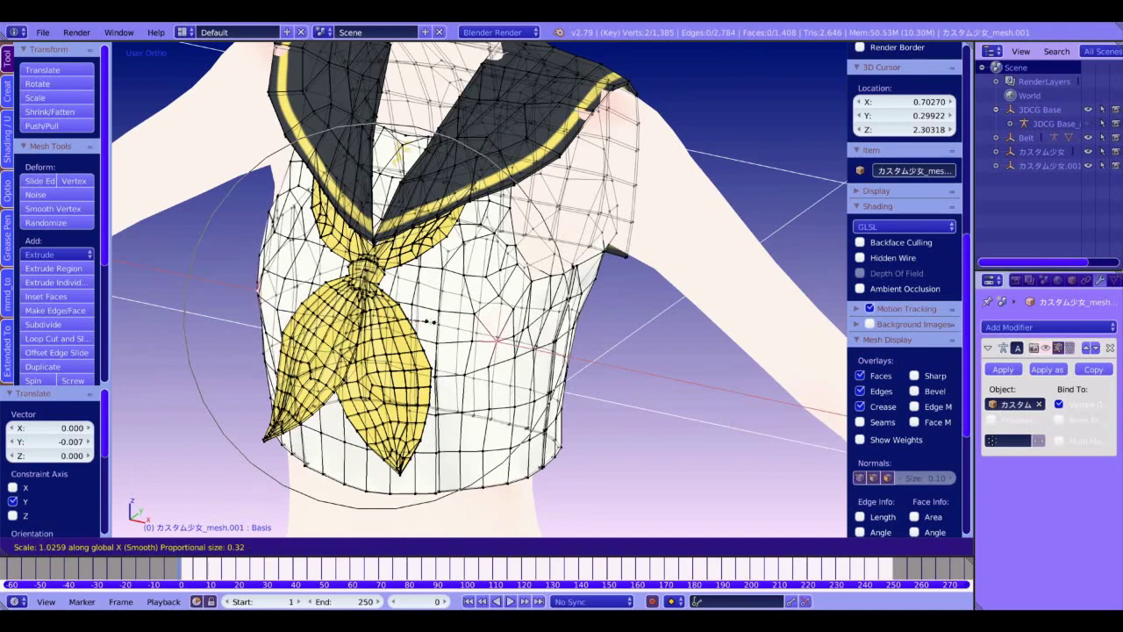
pyautogui.click(430, 321)
pyautogui.press('Tab')
pyautogui.moveTo(497, 313); pyautogui.dragTo(474, 298, button='middle')
# Step: Move the pair of front armhole vertices -0.006 along Y and scale them by about 1.016 along X
pyautogui.press('Tab')
pyautogui.rightClick(493, 266)
pyautogui.press('KP_3')
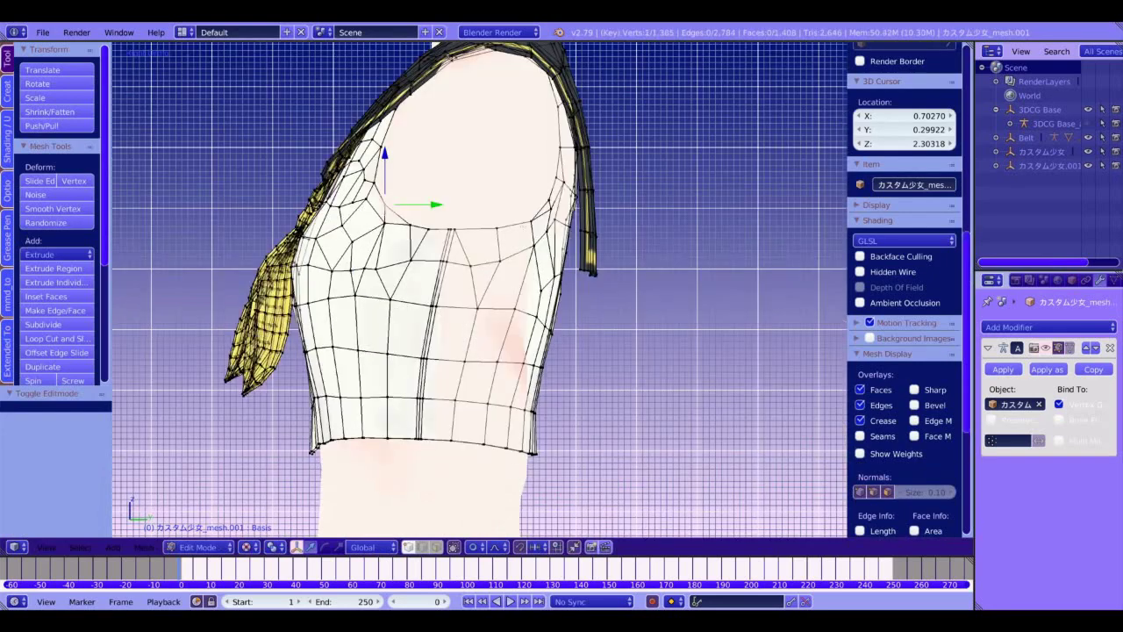
pyautogui.moveTo(395, 263); pyautogui.dragTo(552, 309, button='middle')
pyautogui.keyDown('shift'); pyautogui.rightClick(300, 268); pyautogui.keyUp('shift')
pyautogui.press('g')
pyautogui.press('y')
pyautogui.click(295, 274)
pyautogui.press('s')
pyautogui.press('x')
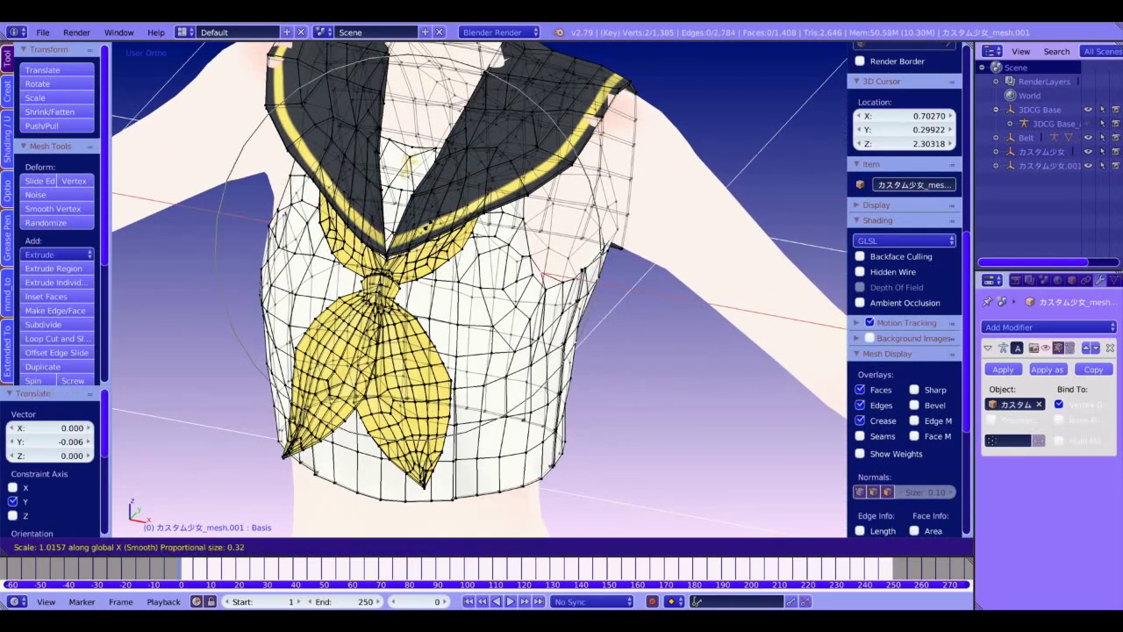
pyautogui.scroll(17, 427, 228)
pyautogui.click(428, 228)
# Step: Readjust the width of the front armhole vertices along X
pyautogui.press('Tab')
pyautogui.press('Tab')
pyautogui.press('s')
pyautogui.press('x')
pyautogui.click(526, 278)
pyautogui.press('Tab')
pyautogui.moveTo(527, 277); pyautogui.dragTo(462, 270, button='middle')
# Step: Box-select the vertices at the back edge of the armhole and move them 0.014 along Y
pyautogui.press('Tab')
pyautogui.press('KP_3')
pyautogui.scroll(6, 578, 274)
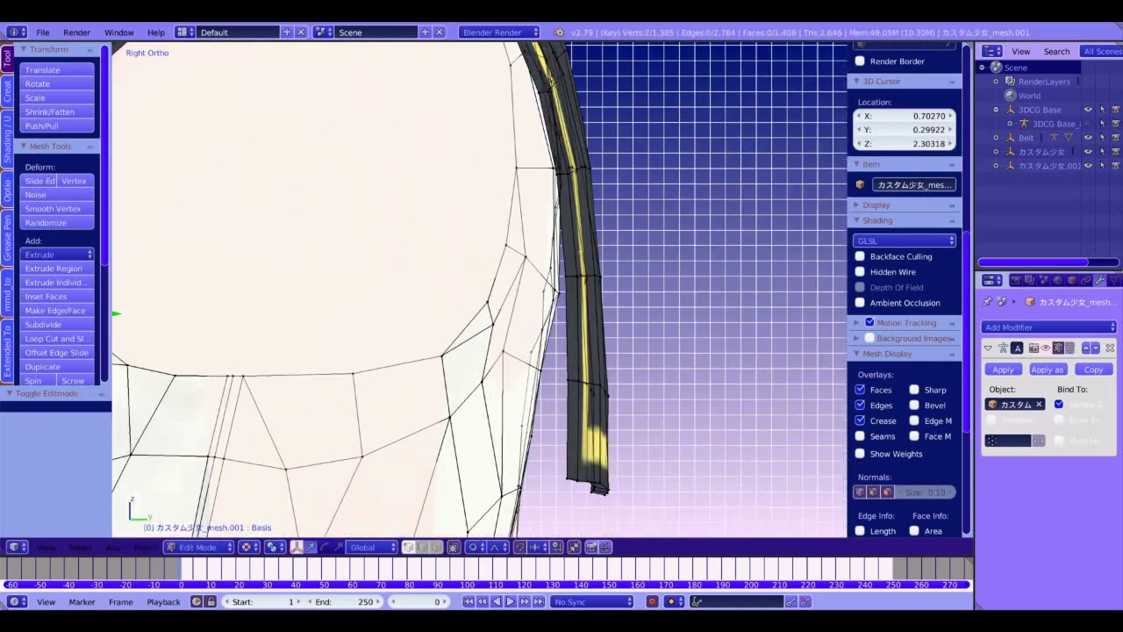
pyautogui.scroll(-1, 578, 274)
pyautogui.press('Tab')
pyautogui.press('Tab')
pyautogui.press('b')
pyautogui.moveTo(471, 231); pyautogui.dragTo(569, 255)
pyautogui.press('y')
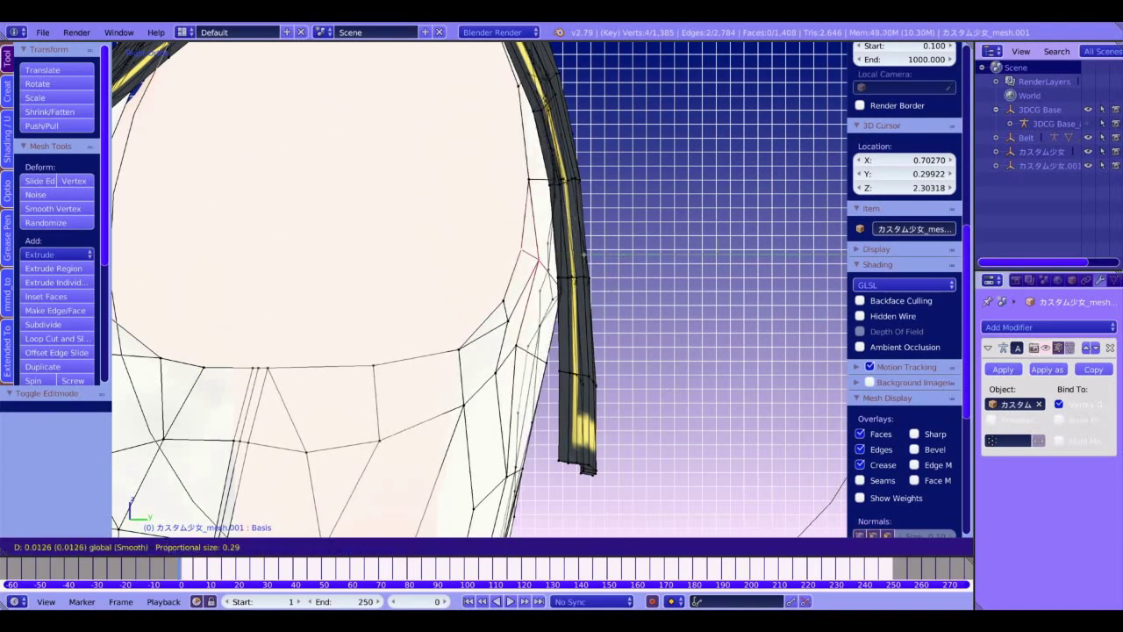
pyautogui.press('Return')
# Step: Try to raise a single vertex at the collar's shoulder corner, and undo the move
pyautogui.keyDown('shift'); pyautogui.moveTo(532, 254); pyautogui.dragTo(702, 517, button='middle'); pyautogui.keyUp('shift')
pyautogui.scroll(-1, 480, 289)
pyautogui.press('KP_1')
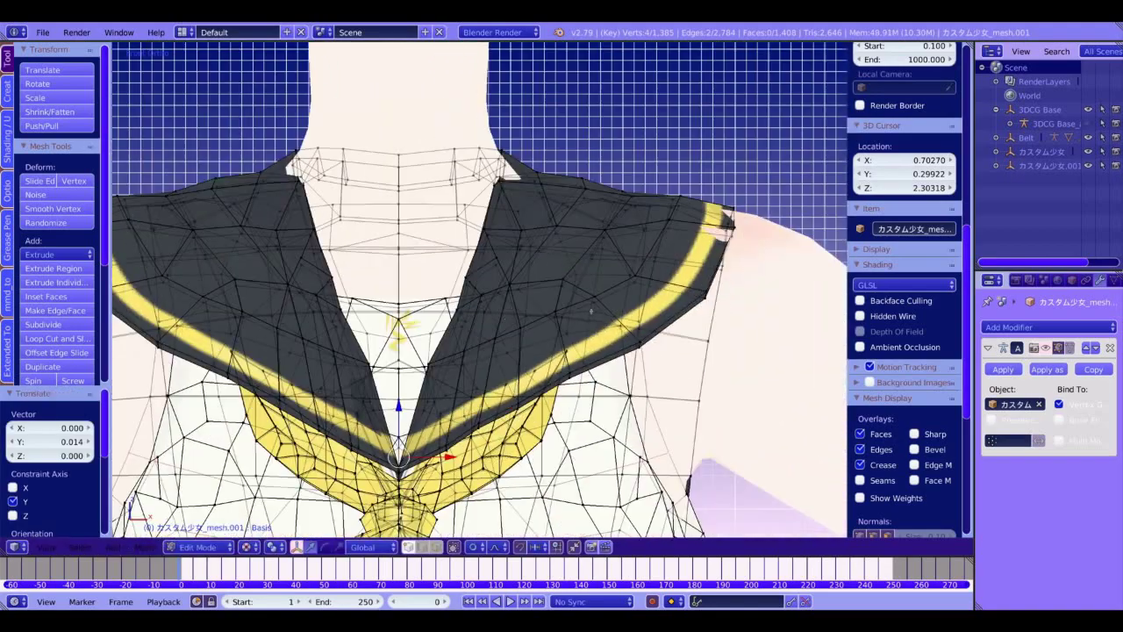
pyautogui.keyDown('shift'); pyautogui.moveTo(586, 312); pyautogui.dragTo(544, 360, button='middle'); pyautogui.keyUp('shift')
pyautogui.rightClick(694, 276)
pyautogui.press('g')
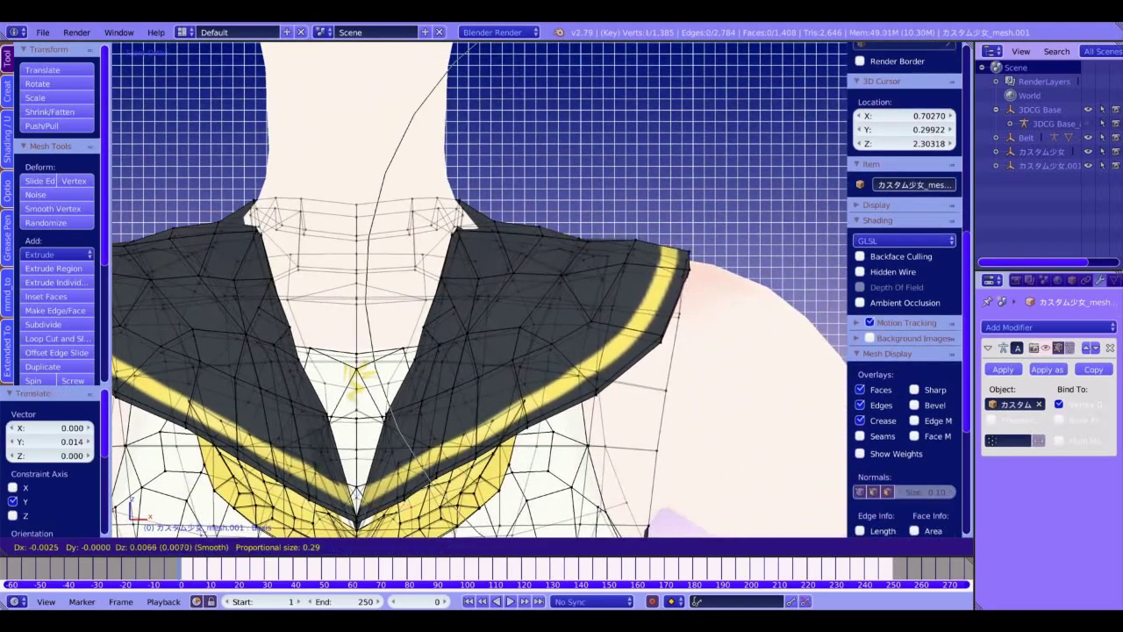
pyautogui.click(690, 268)
pyautogui.keyDown('ctrl'); pyautogui.moveTo(529, 277); pyautogui.dragTo(529, 316, button='middle'); pyautogui.keyUp('ctrl')
pyautogui.press('KP_3')
pyautogui.keyDown('ctrl'); pyautogui.moveTo(361, 404); pyautogui.dragTo(361, 315, button='middle'); pyautogui.keyUp('ctrl')
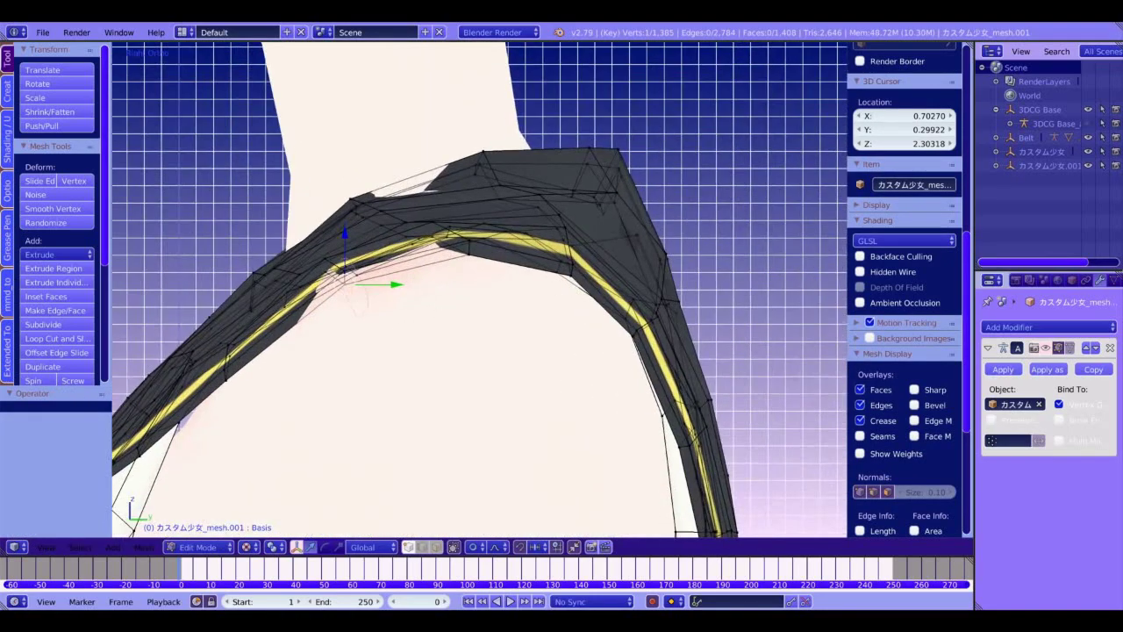
pyautogui.hotkey('ctrl', 'z')
# Step: Raise the selected vertices at both shoulder corners of the collar by 0.006 along Z
pyautogui.press('KP_1')
pyautogui.scroll(-4, 480, 290)
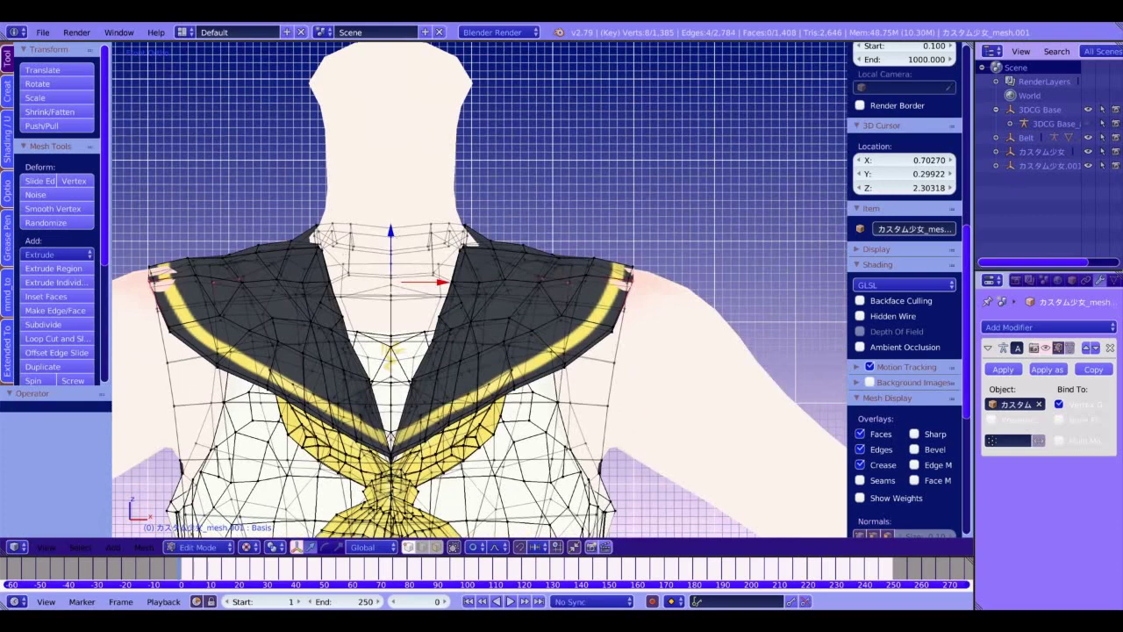
pyautogui.press('g')
pyautogui.press('Return')
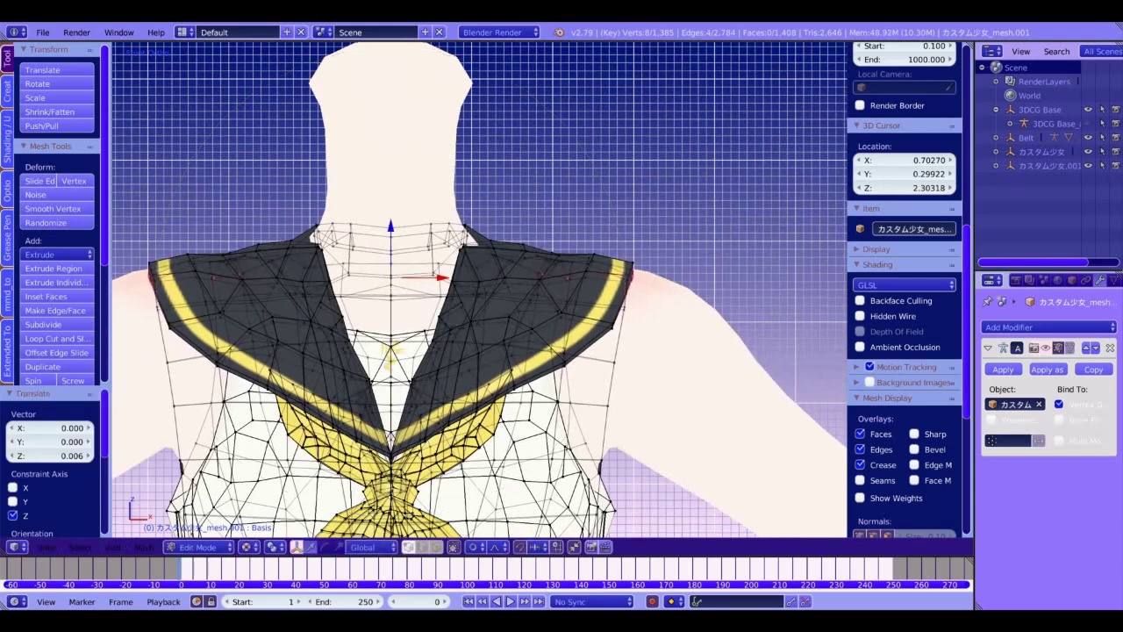
# Step: Select the collar's inner vertices on both sides of the neck and scale them by 1.248 along X
pyautogui.rightClick(466, 247)
pyautogui.press('KP_3')
pyautogui.keyDown('shift'); pyautogui.moveTo(404, 225); pyautogui.dragTo(436, 264, button='middle'); pyautogui.keyUp('shift')
pyautogui.scroll(7, 436, 264)
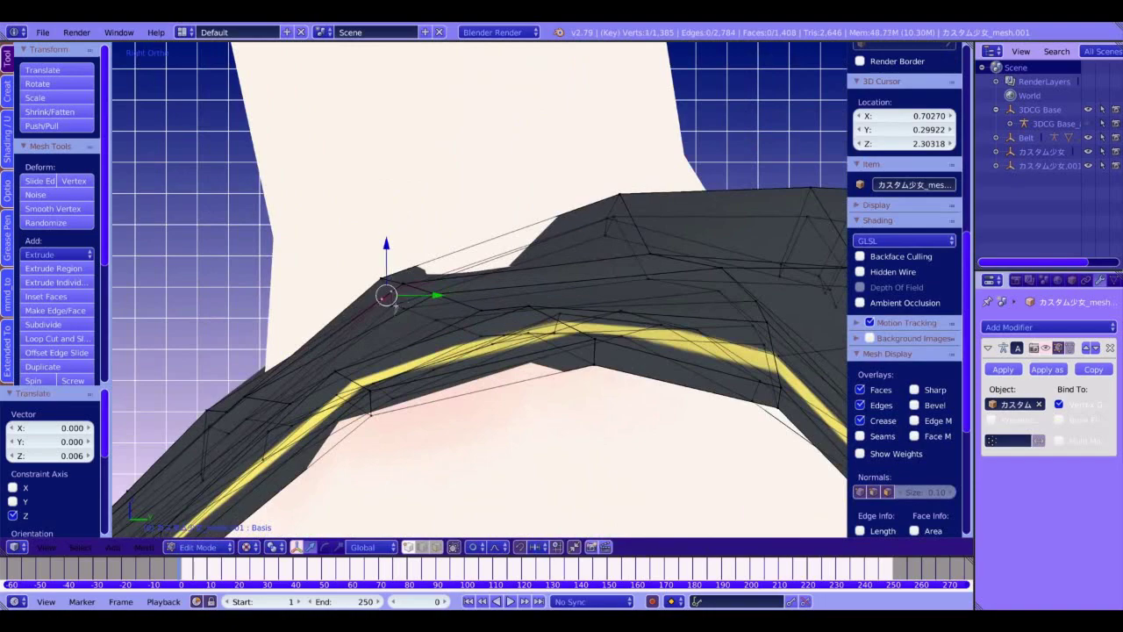
pyautogui.press('KP_1')
pyautogui.keyDown('shift'); pyautogui.moveTo(392, 197); pyautogui.dragTo(536, 183, button='middle'); pyautogui.keyUp('shift')
pyautogui.press('s')
pyautogui.press('x')
pyautogui.click(525, 178)
pyautogui.moveTo(454, 271); pyautogui.dragTo(453, 242, button='middle')
pyautogui.press('KP_1')
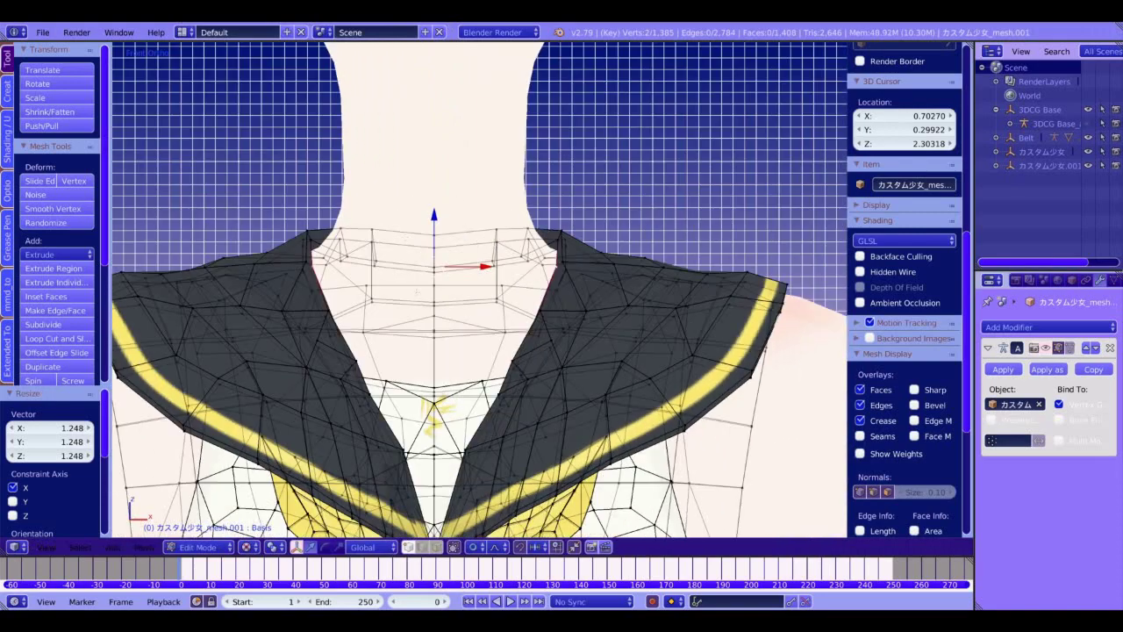
# Step: Raise the two inner collar vertices beside the neck by 0.002 along Z
pyautogui.press('g')
pyautogui.press('z')
pyautogui.click(452, 212)
pyautogui.click(452, 212)
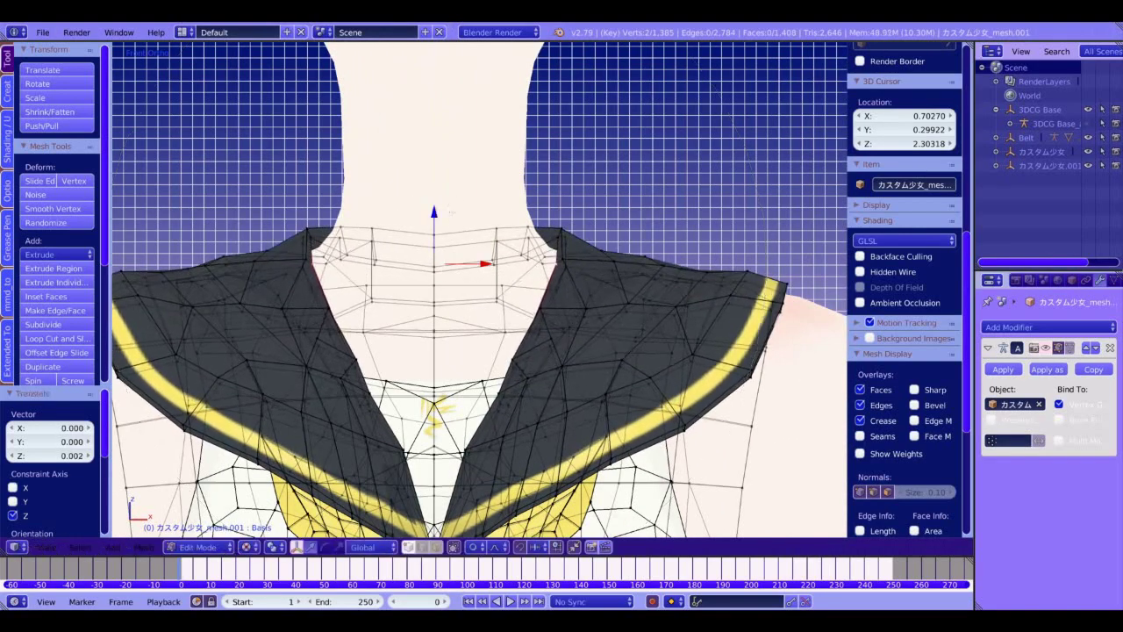
# Step: Raise the centre vertex of the collar's back neckline by 0.005 along Z and nudge the collar's back centre slightly upward
pyautogui.press('ctrl+KP_1')
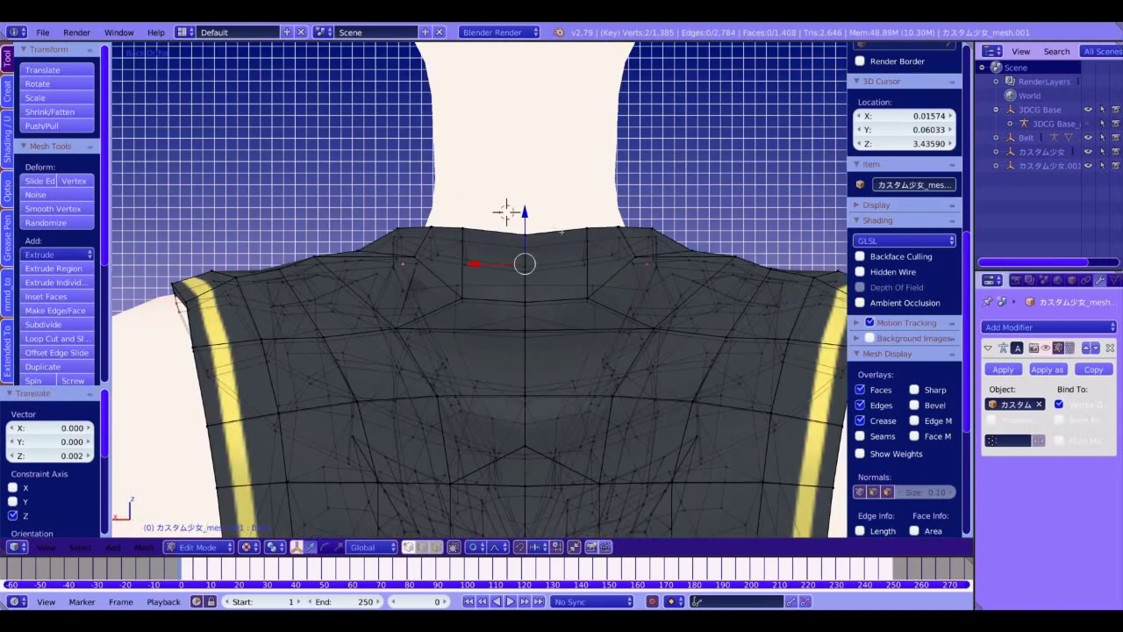
pyautogui.press('g')
pyautogui.press('z')
pyautogui.scroll(15, 500, 221)
pyautogui.click(501, 220)
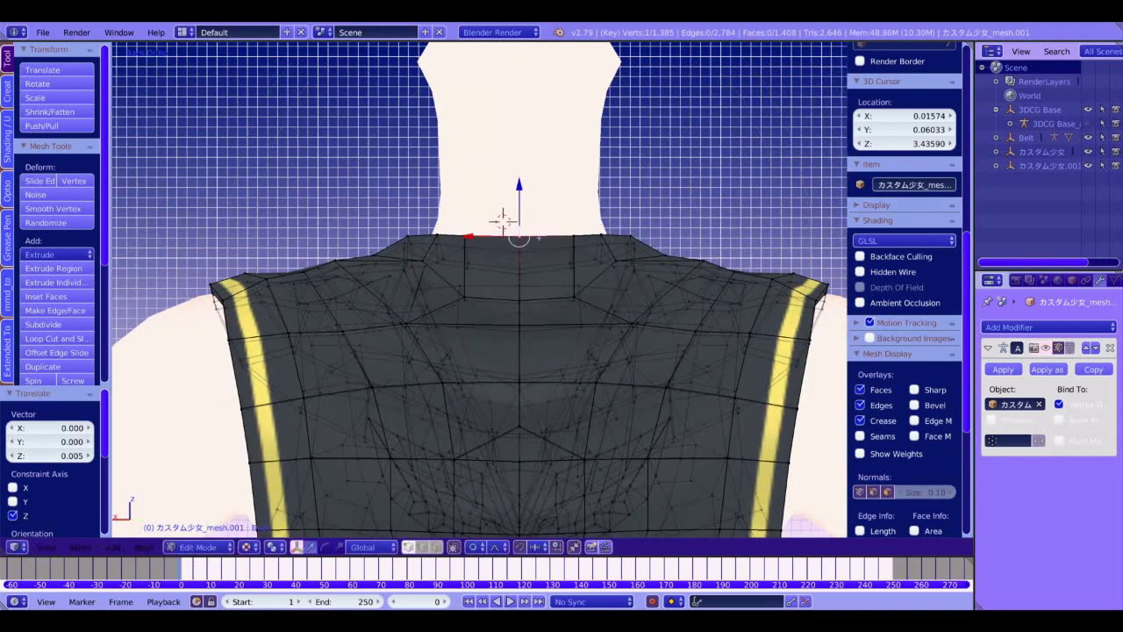
pyautogui.keyDown('ctrl'); pyautogui.rightClick(519, 253); pyautogui.keyUp('ctrl')
pyautogui.rightClick(520, 253)
pyautogui.moveTo(520, 200); pyautogui.dragTo(519, 195)
pyautogui.scroll(-5, 541, 312)
pyautogui.press('Tab')
pyautogui.scroll(6, 532, 376)
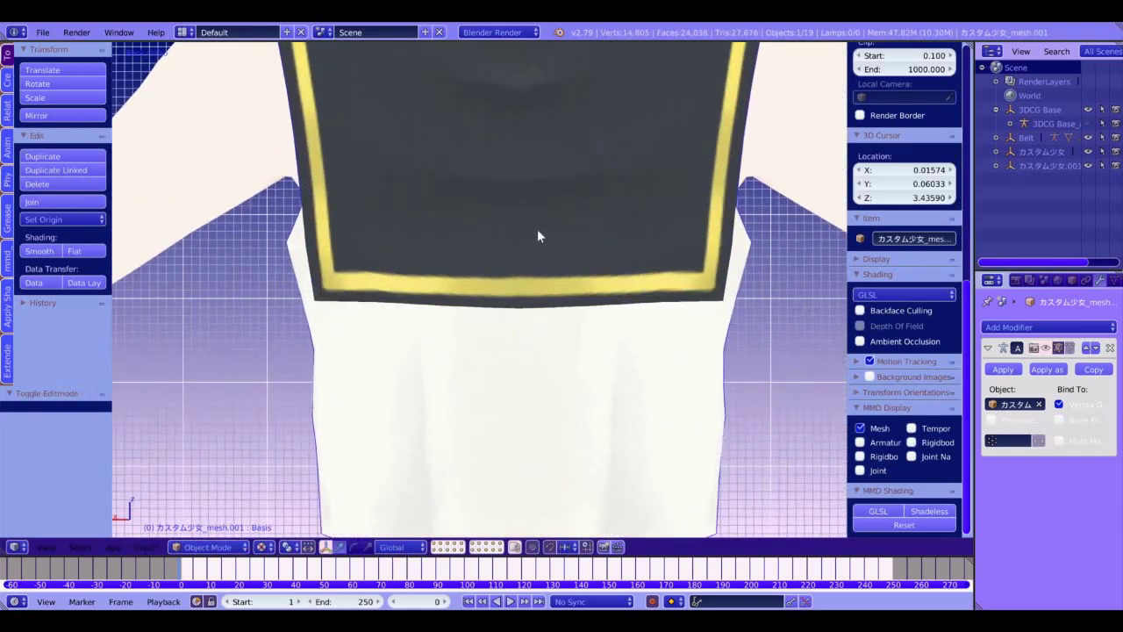
# Step: Select the horizontal edge loop around the shirt's lower torso and scale it to 0.982 along X
pyautogui.press('Tab')
pyautogui.keyDown('alt'); pyautogui.rightClick(382, 338); pyautogui.keyUp('alt')
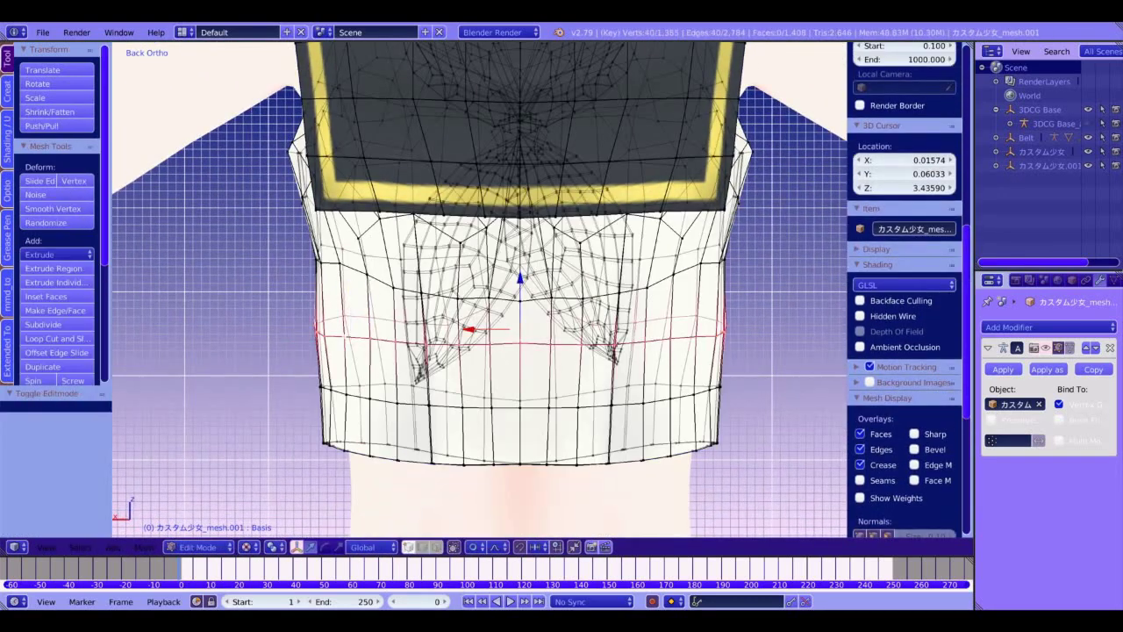
pyautogui.press('s')
pyautogui.press('x')
pyautogui.click(348, 337)
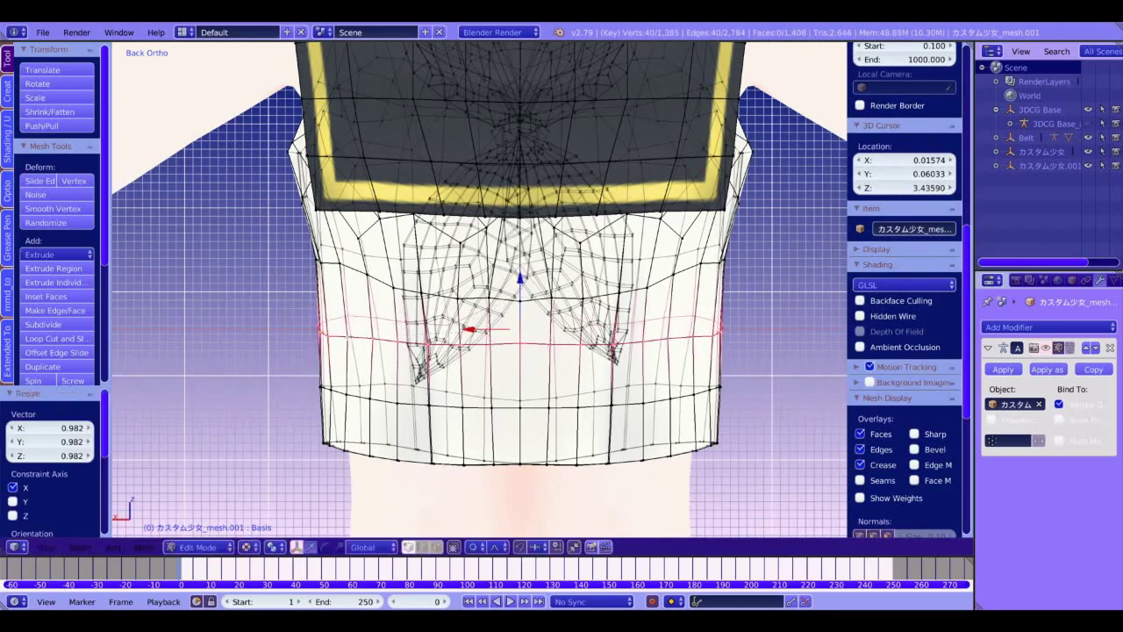
# Step: Return the shirt to Sculpt Mode and check the fit around its armholes and sides
pyautogui.keyDown('shift'); pyautogui.moveTo(266, 238); pyautogui.dragTo(512, 302, button='middle'); pyautogui.keyUp('shift')
pyautogui.press('KP_3')
pyautogui.click(200, 546)
pyautogui.click(220, 500)
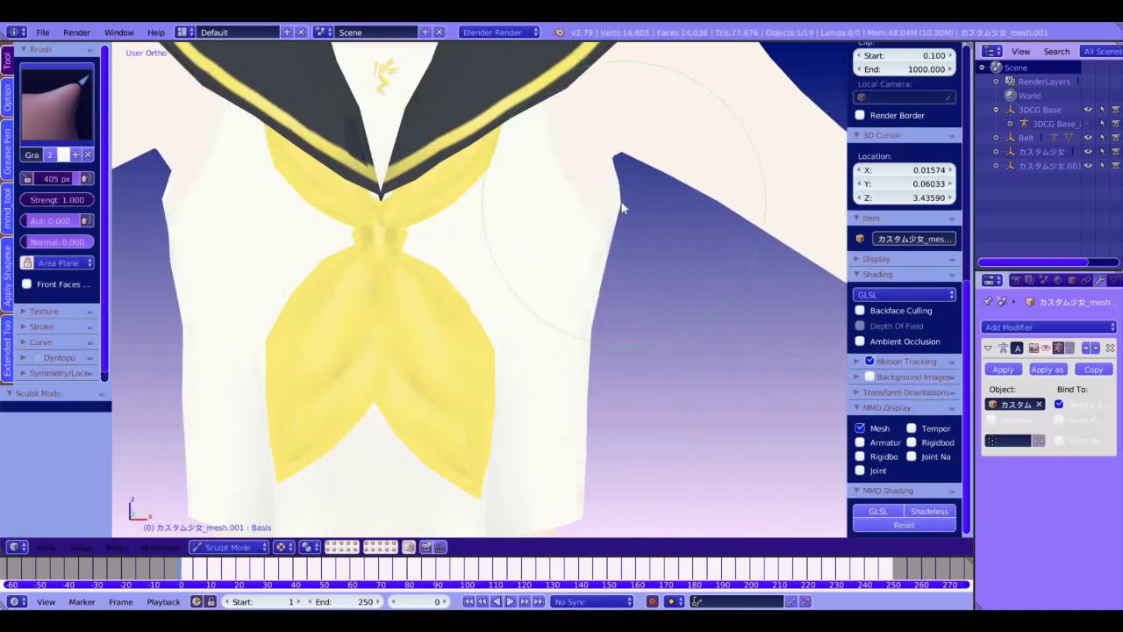
pyautogui.moveTo(602, 206); pyautogui.dragTo(494, 229, button='middle')
pyautogui.scroll(-5, 494, 229)
pyautogui.keyDown('shift'); pyautogui.moveTo(497, 338); pyautogui.dragTo(519, 389, button='middle'); pyautogui.keyUp('shift')
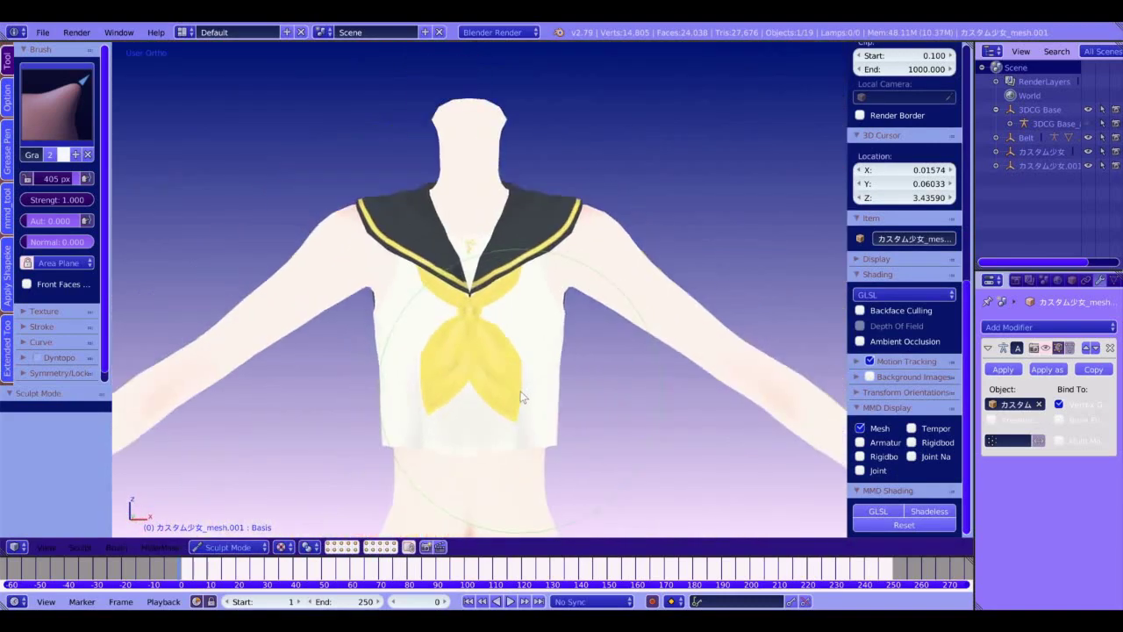
# Step: Switch to the Smooth brush and check the shirt's sides below the armholes from several angles
pyautogui.press('KP_1')
pyautogui.scroll(2, 624, 310)
pyautogui.scroll(4, 623, 308)
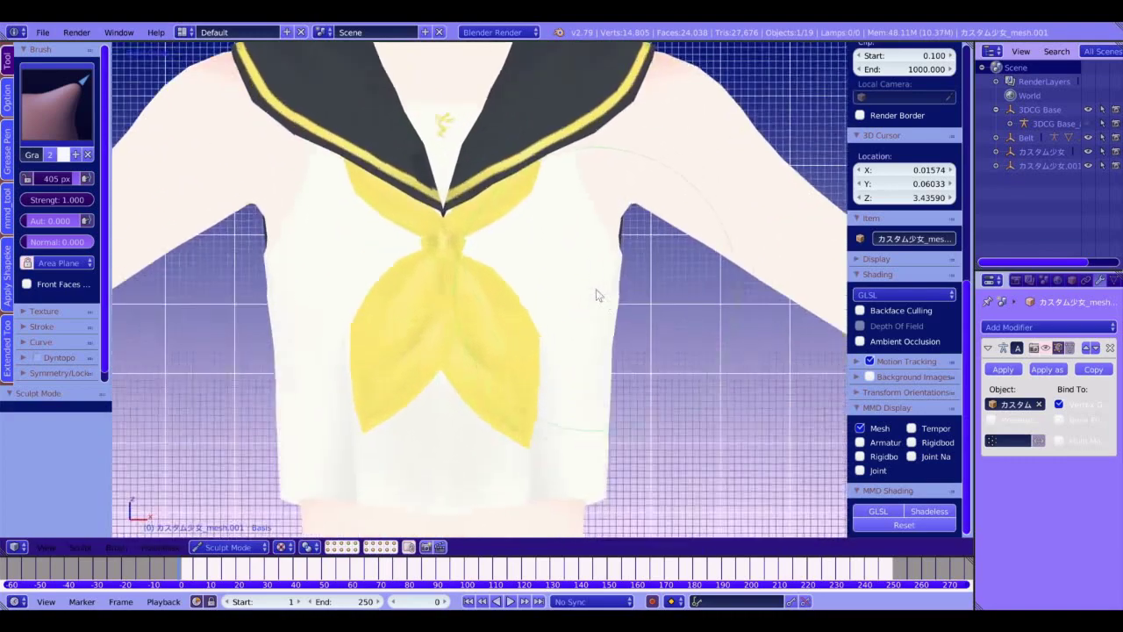
pyautogui.click(57, 101)
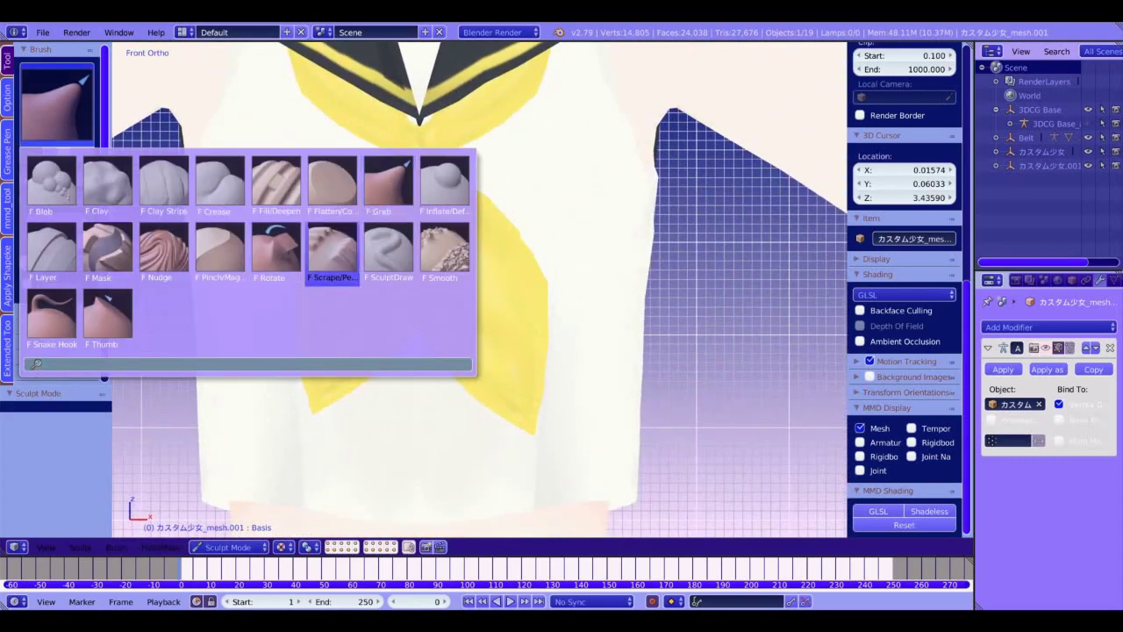
pyautogui.click(165, 285)
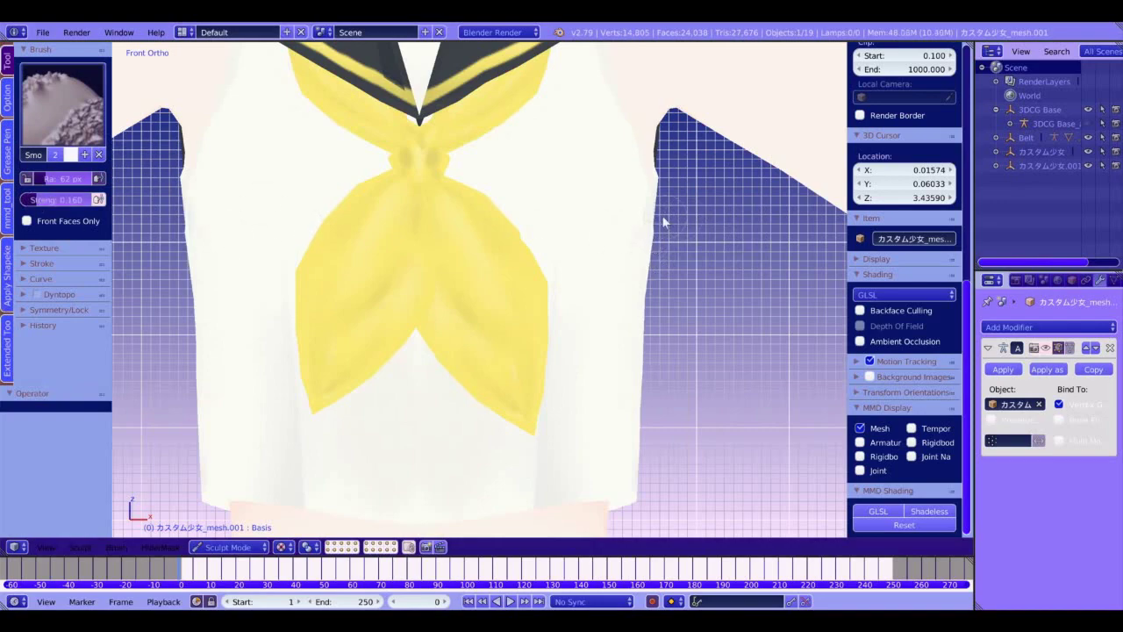
pyautogui.moveTo(674, 319); pyautogui.dragTo(716, 384, button='middle')
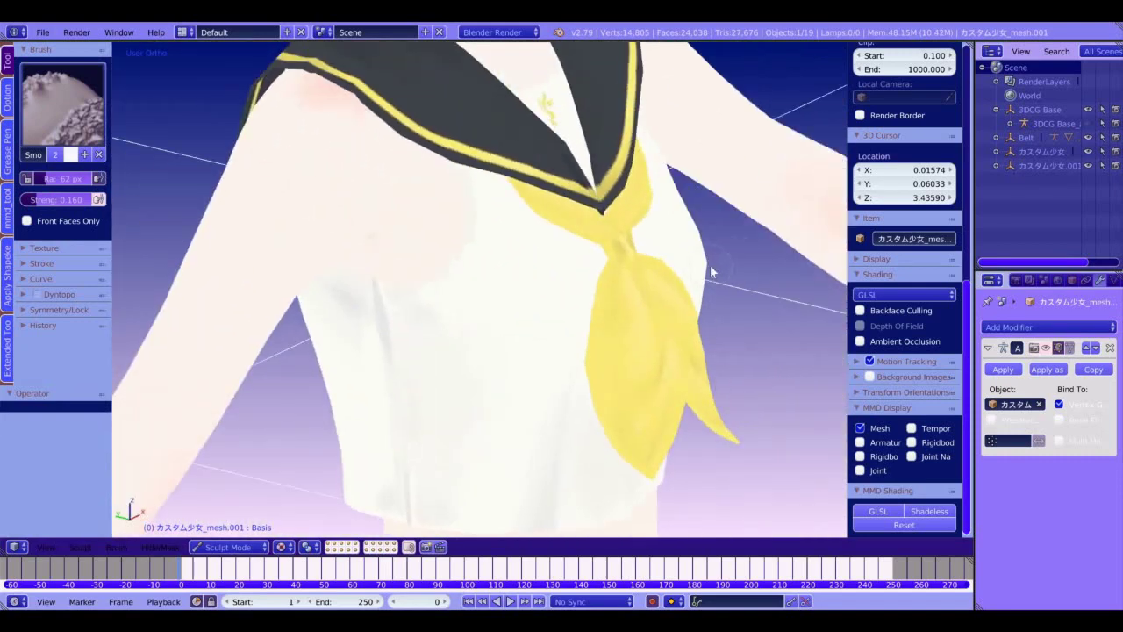
pyautogui.moveTo(700, 313); pyautogui.dragTo(636, 282, button='middle')
pyautogui.moveTo(209, 225); pyautogui.dragTo(231, 196, button='middle')
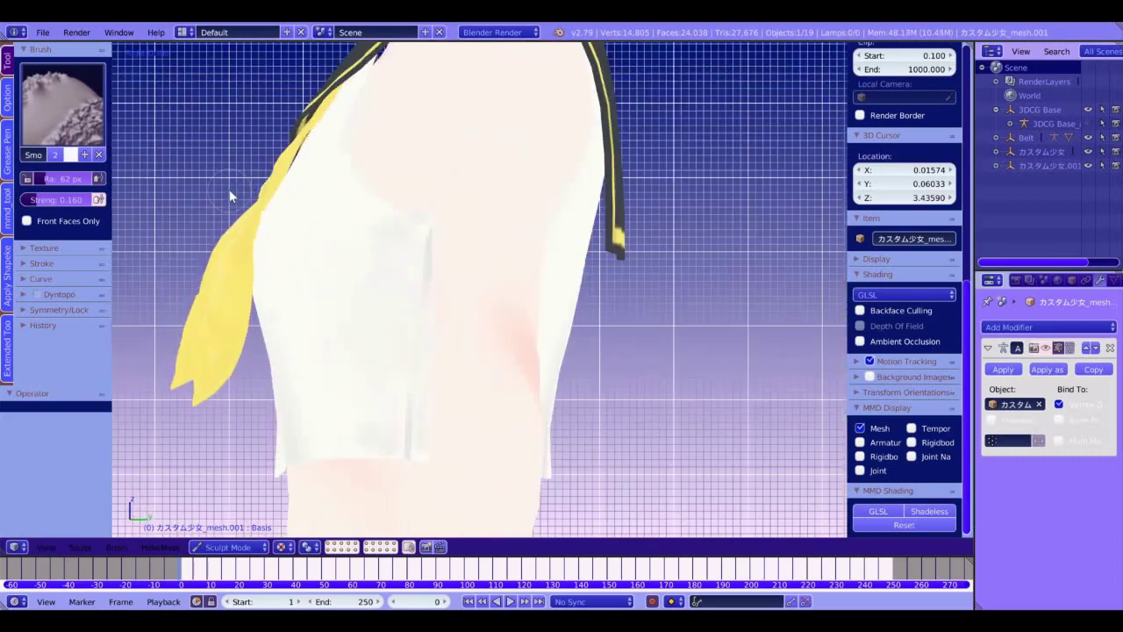
# Step: In Edit Mode, move the upper side-seam vertex below the armhole 0.006 along Y and readjust the seam top
pyautogui.press('Tab')
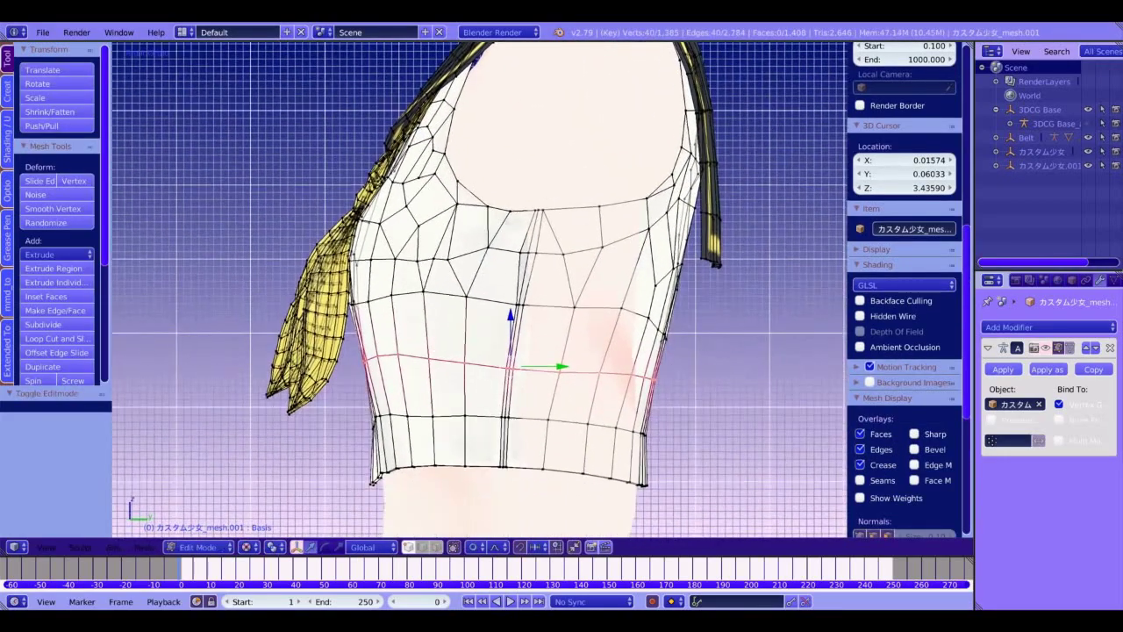
pyautogui.keyDown('shift'); pyautogui.moveTo(563, 184); pyautogui.dragTo(544, 191, button='middle'); pyautogui.keyUp('shift')
pyautogui.scroll(7, 544, 191)
pyautogui.rightClick(554, 180)
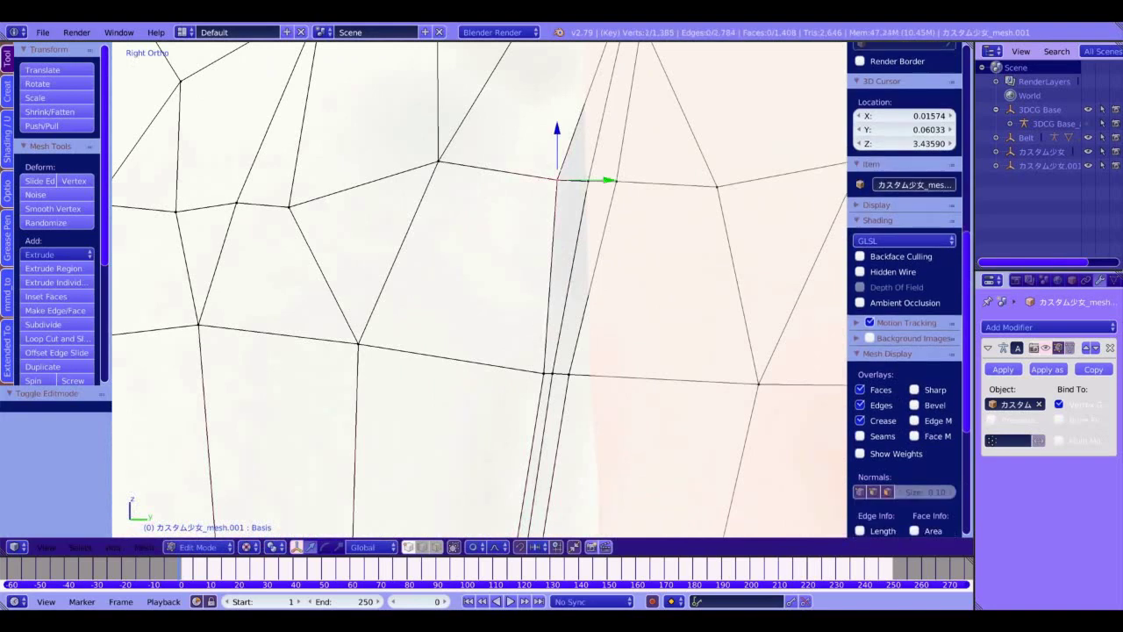
pyautogui.press('g')
pyautogui.press('Return')
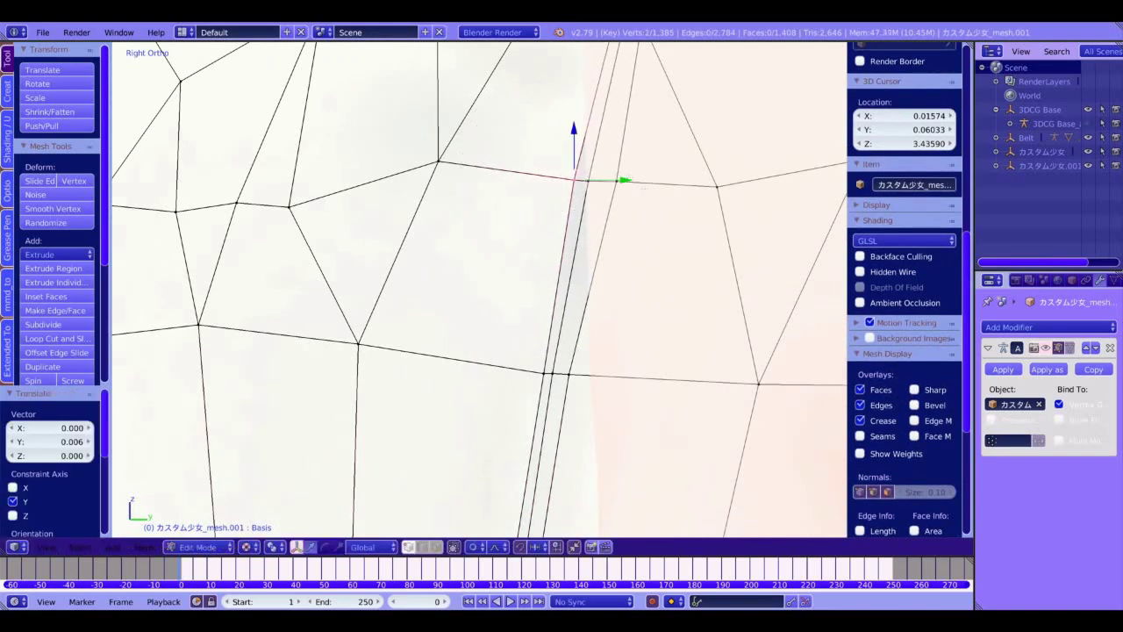
pyautogui.press('g')
pyautogui.press('Return')
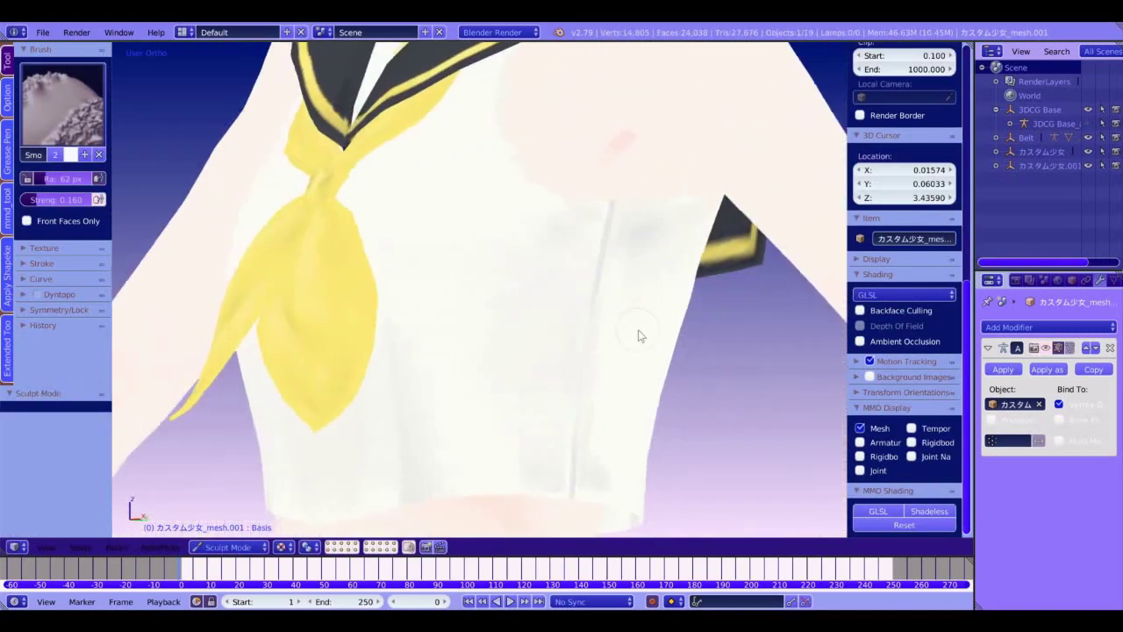
# Step: Switch to the Grab brush in Sculpt Mode, enlarge its radius to 455 px and nudge the shirt's chest beneath the collar
pyautogui.moveTo(639, 336)
pyautogui.mouseDown(button='middle')
pyautogui.moveTo(647, 348)
pyautogui.moveTo(629, 366)
pyautogui.moveTo(643, 361)
pyautogui.mouseUp(button='middle')
pyautogui.click(67, 109)
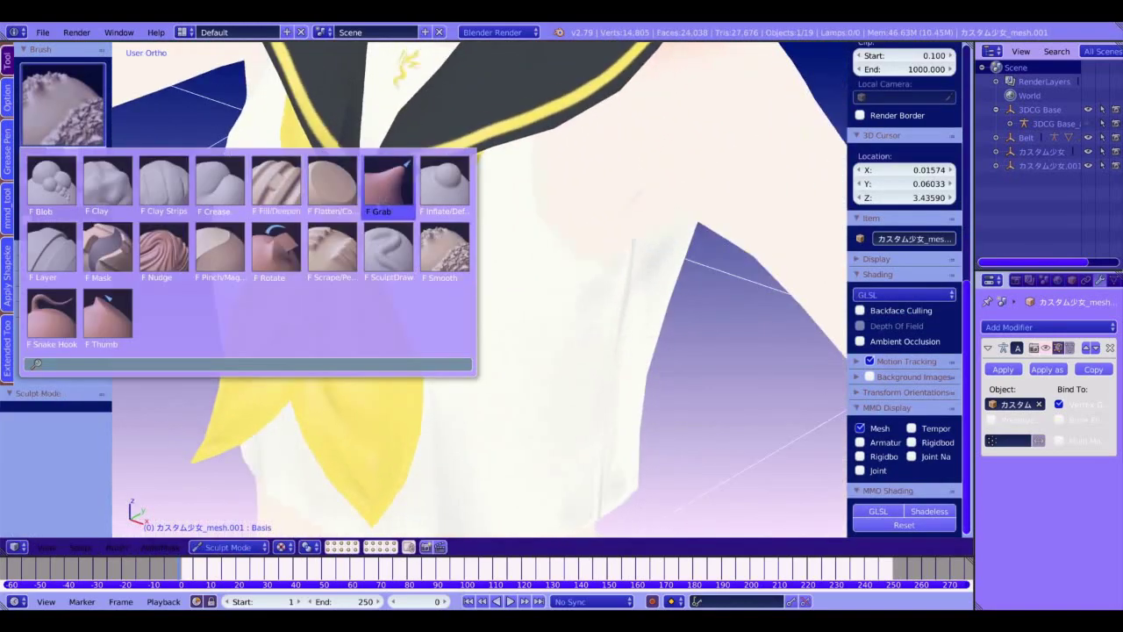
pyautogui.click(389, 183)
pyautogui.press('KP_3')
pyautogui.moveTo(420, 282); pyautogui.dragTo(377, 297, button='middle')
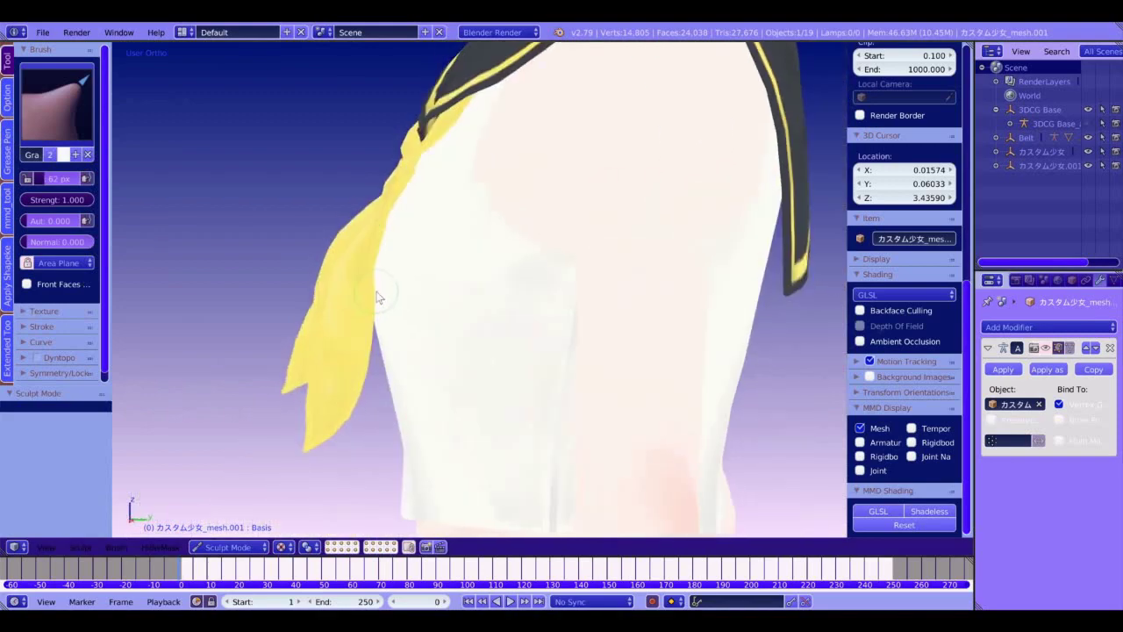
pyautogui.press('KP_3')
pyautogui.keyDown('shift'); pyautogui.moveTo(479, 268); pyautogui.dragTo(439, 421, button='middle'); pyautogui.keyUp('shift')
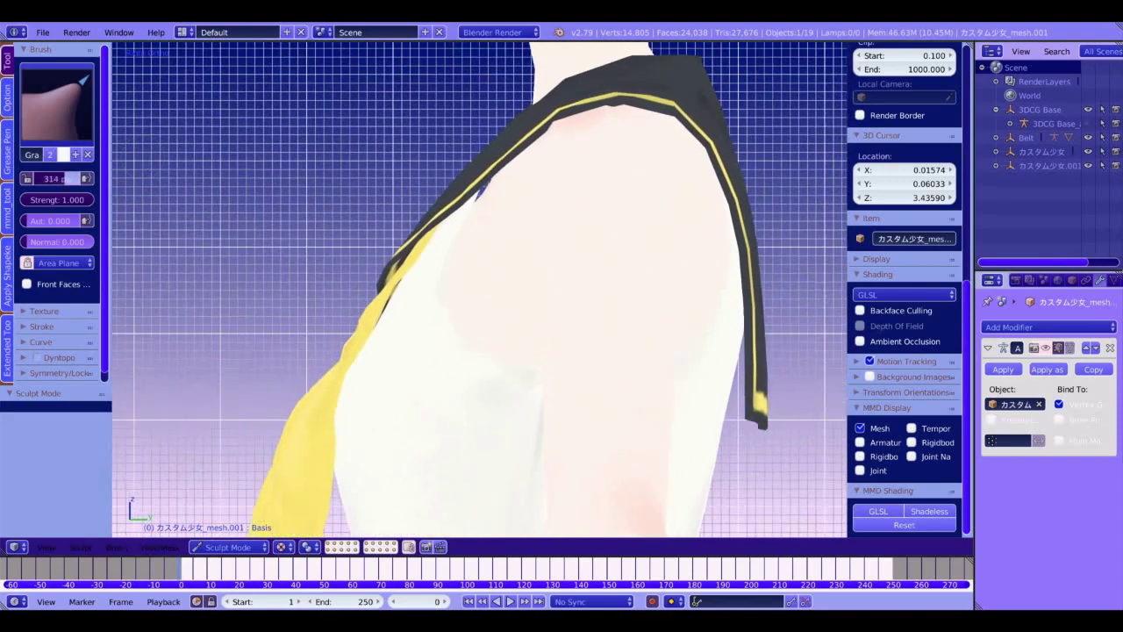
pyautogui.moveTo(470, 213); pyautogui.dragTo(629, 216, button='middle')
pyautogui.moveTo(463, 168); pyautogui.dragTo(533, 211, button='middle')
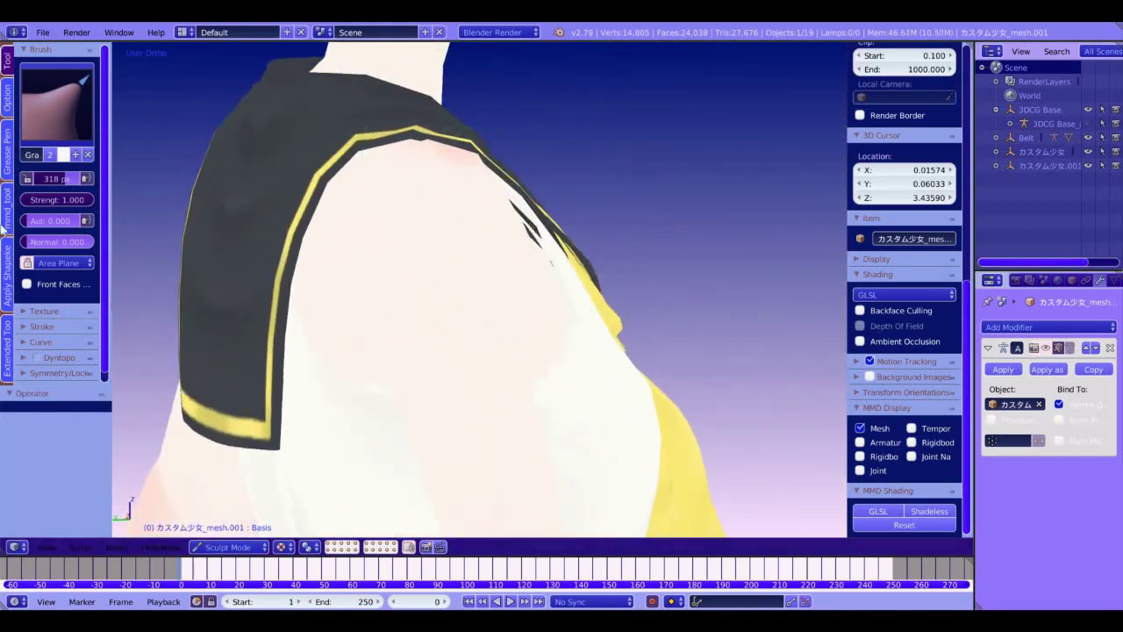
pyautogui.moveTo(69, 178); pyautogui.dragTo(77, 178)
pyautogui.moveTo(762, 256); pyautogui.dragTo(696, 297, button='middle')
pyautogui.moveTo(505, 261)
pyautogui.mouseDown()
pyautogui.moveTo(467, 276)
pyautogui.moveTo(493, 268)
pyautogui.mouseUp()
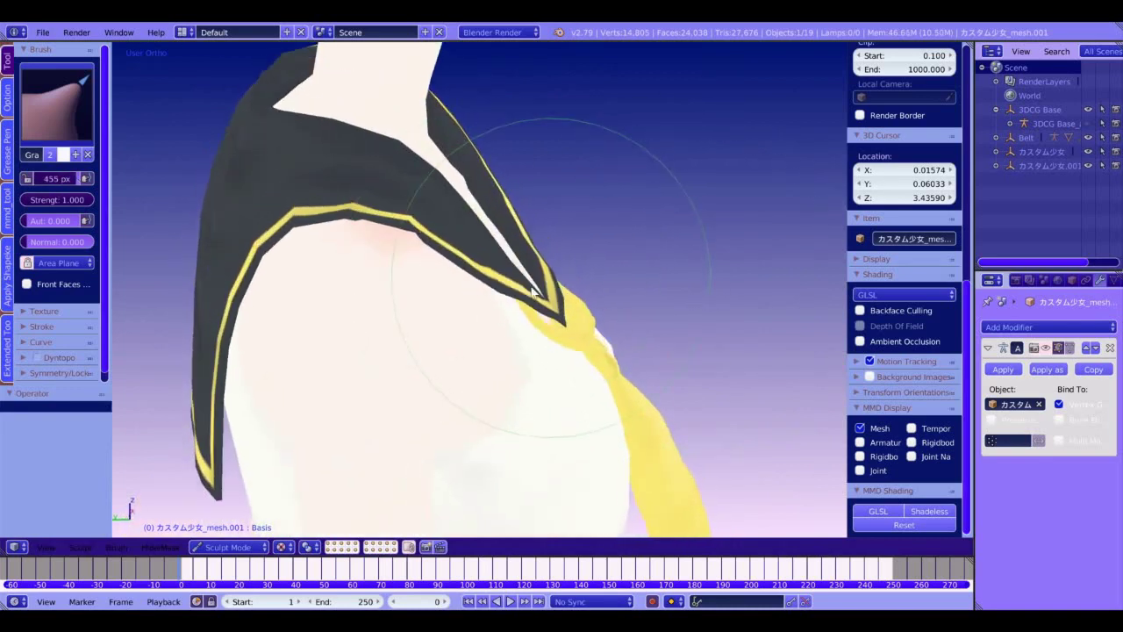
# Step: Switch the shirt to Edit Mode and try shifting a vertex at the collar's inner front edge
pyautogui.moveTo(549, 285); pyautogui.dragTo(547, 80, button='middle')
pyautogui.moveTo(504, 158)
pyautogui.mouseDown(button='middle')
pyautogui.moveTo(547, 146)
pyautogui.moveTo(592, 181)
pyautogui.mouseUp(button='middle')
pyautogui.click(234, 548)
pyautogui.click(228, 521)
pyautogui.scroll(4, 492, 341)
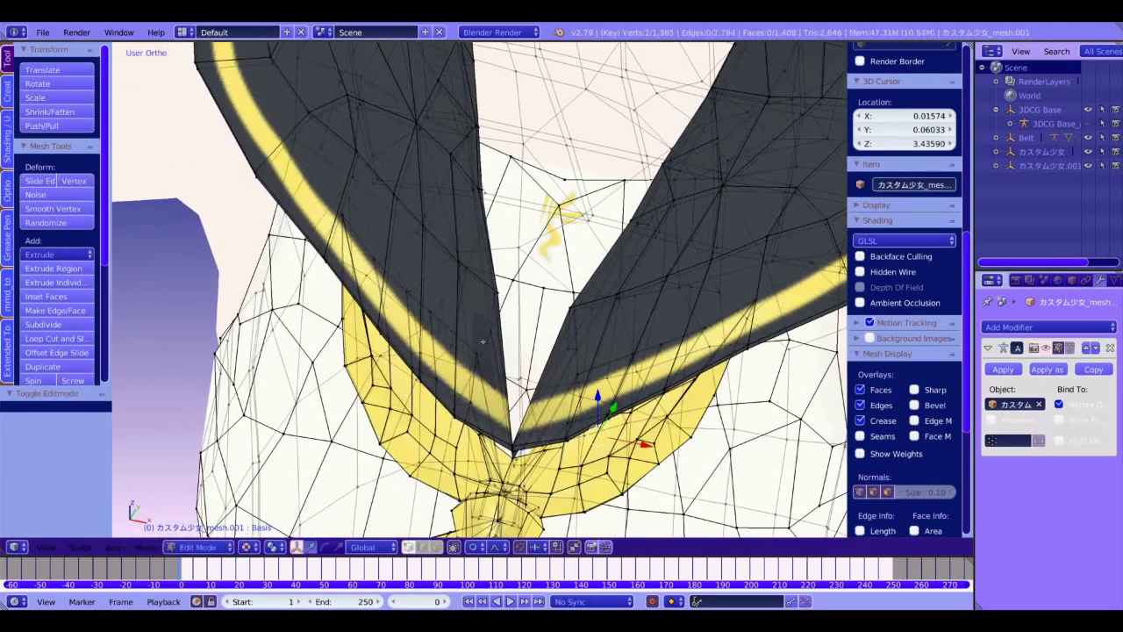
pyautogui.rightClick(490, 344)
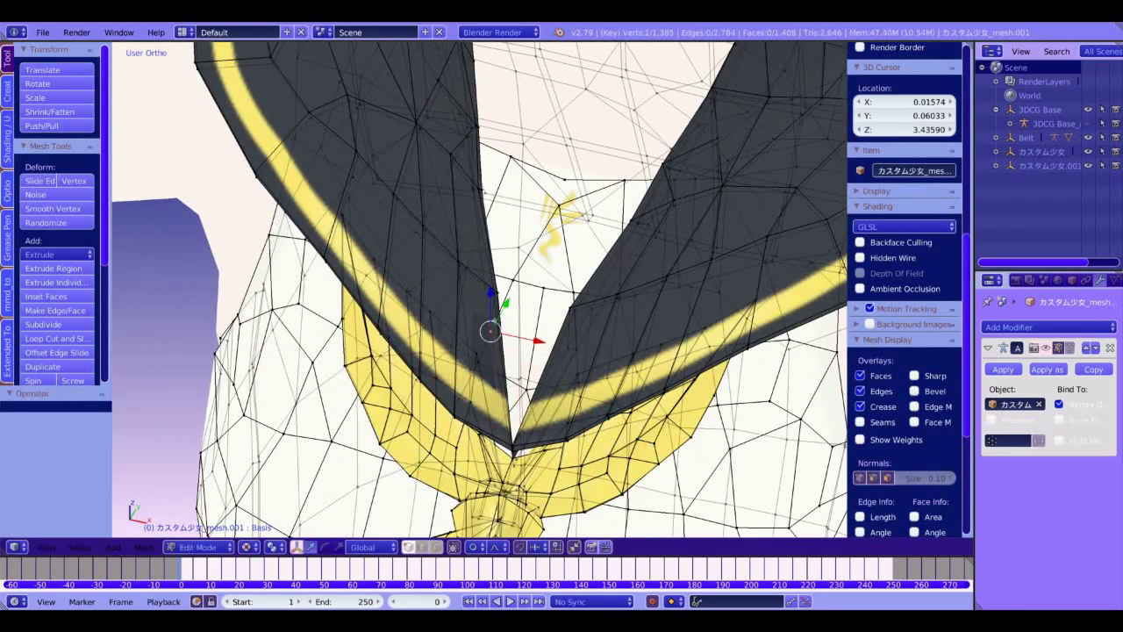
pyautogui.moveTo(512, 299); pyautogui.dragTo(513, 300)
pyautogui.click(512, 301)
pyautogui.scroll(3, 506, 253)
pyautogui.moveTo(372, 303); pyautogui.dragTo(292, 312)
pyautogui.hotkey('ctrl', 'z')
# Step: Select the vertex beside the collar's inner front edge, undo its first shift and move it again slightly
pyautogui.moveTo(369, 331); pyautogui.dragTo(360, 354, button='middle')
pyautogui.rightClick(354, 209)
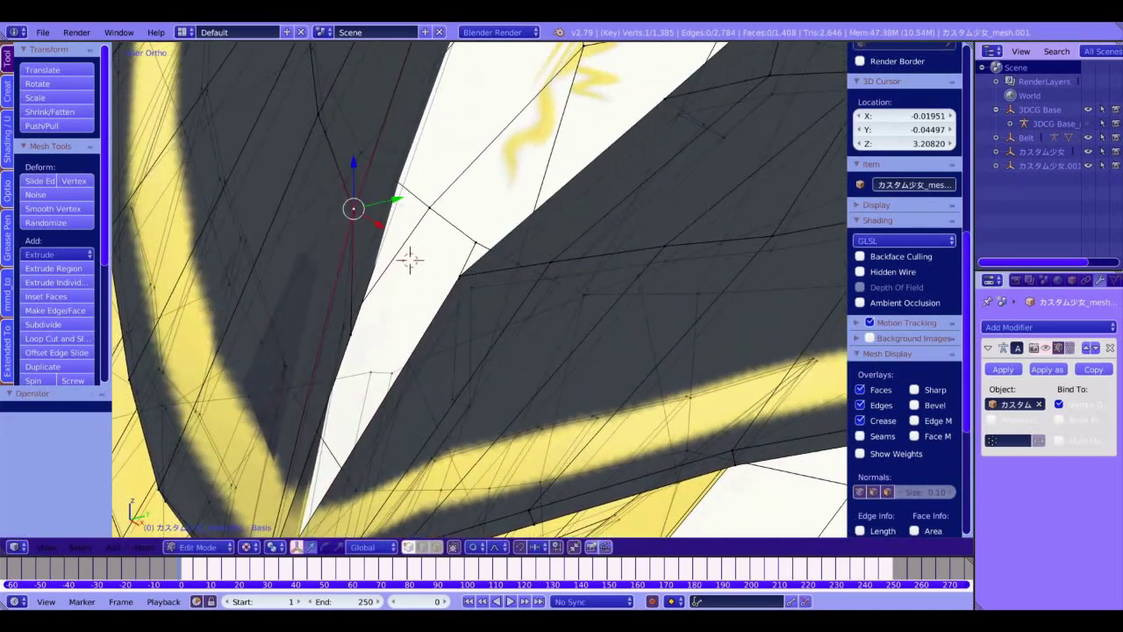
pyautogui.moveTo(394, 201); pyautogui.dragTo(344, 175)
pyautogui.hotkey('ctrl', 'z')
pyautogui.moveTo(360, 106); pyautogui.dragTo(343, 109)
pyautogui.press('KP_1')
pyautogui.scroll(-4, 367, 150)
pyautogui.press('Tab')
pyautogui.press('Tab')
# Step: Nudge the protruding vertex on the collar's front by -0.0002 along Y
pyautogui.moveTo(339, 266); pyautogui.dragTo(354, 271, button='middle')
pyautogui.press('KP_3')
pyautogui.scroll(5, 409, 274)
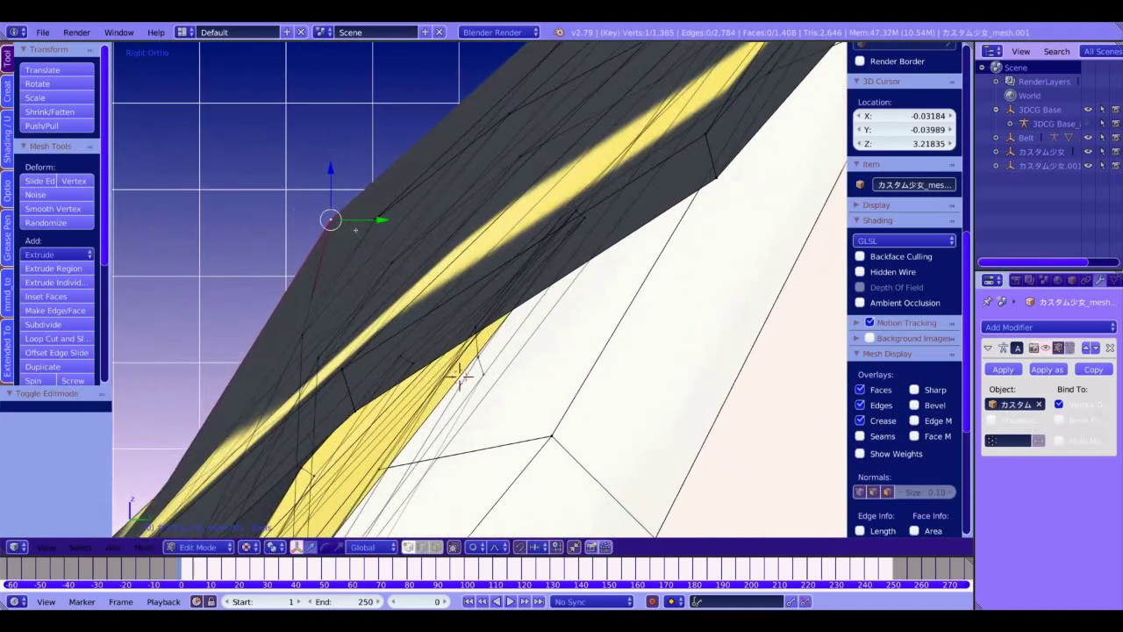
pyautogui.moveTo(375, 226); pyautogui.dragTo(374, 224)
pyautogui.moveTo(373, 225)
pyautogui.mouseDown(button='middle')
pyautogui.moveTo(386, 230)
pyautogui.moveTo(374, 227)
pyautogui.mouseUp(button='middle')
pyautogui.press('KP_3')
pyautogui.scroll(-4, 375, 228)
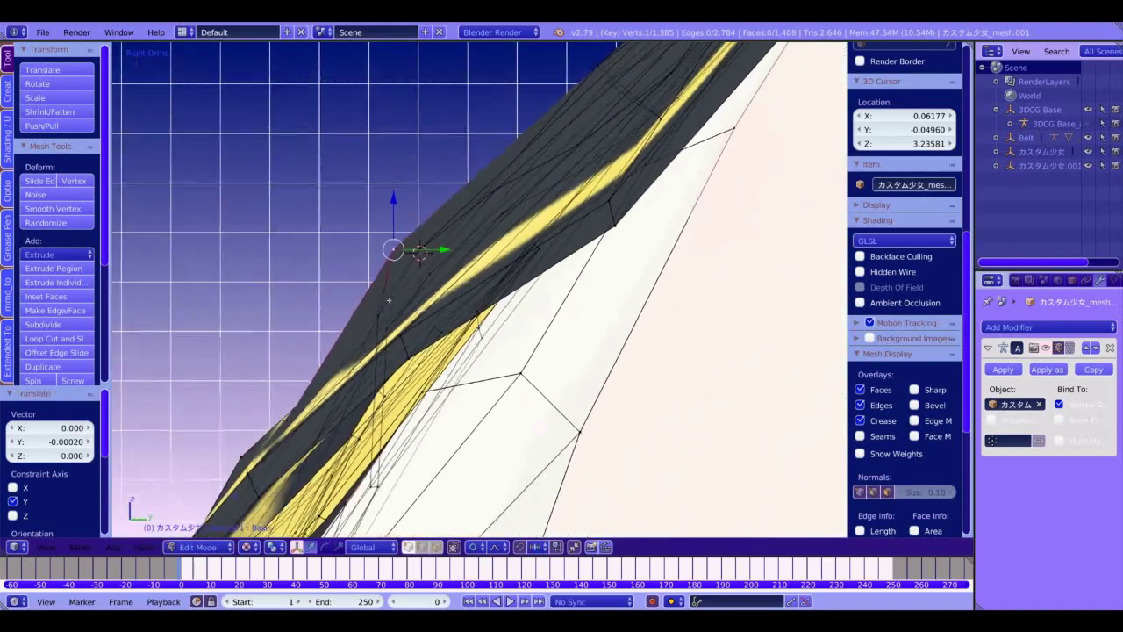
# Step: Check the collar front outside Edit Mode and move its vertex by -0.000191 along Z
pyautogui.press('Tab')
pyautogui.moveTo(423, 293); pyautogui.dragTo(477, 338, button='middle')
pyautogui.press('KP_1')
pyautogui.press('Tab')
pyautogui.moveTo(341, 210); pyautogui.dragTo(355, 210)
pyautogui.moveTo(354, 359); pyautogui.dragTo(311, 366, button='middle')
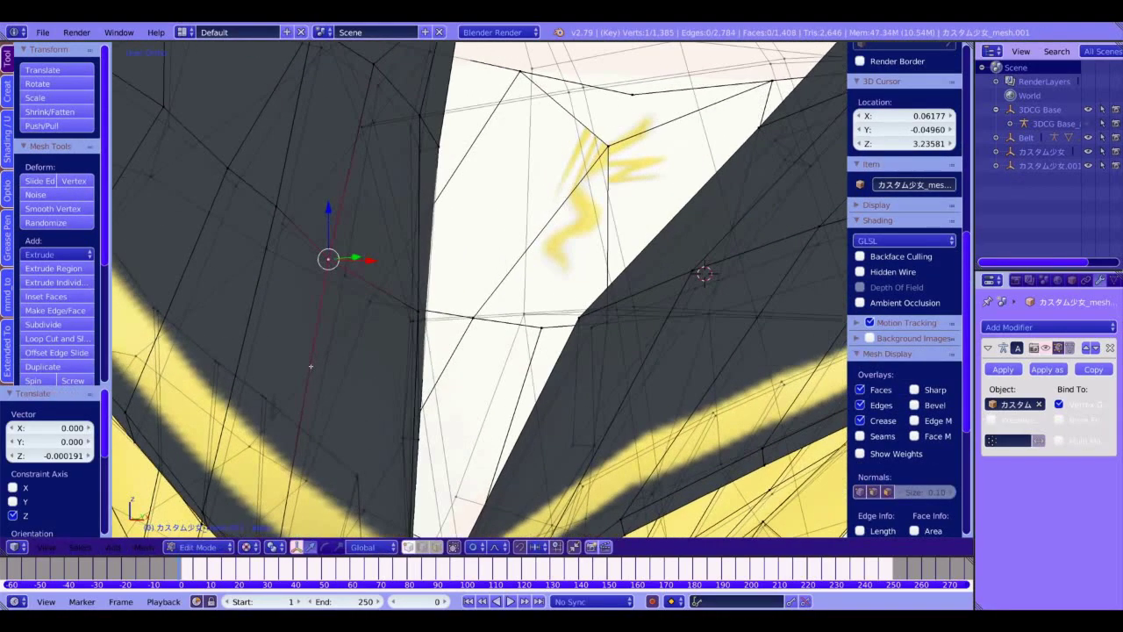
# Step: Select the vertex near the collar's lower outer edge and move it 0.001 along Y, undoing the first attempt
pyautogui.rightClick(202, 511)
pyautogui.moveTo(202, 463)
pyautogui.mouseDown()
pyautogui.moveTo(202, 474)
pyautogui.moveTo(201, 458)
pyautogui.mouseUp()
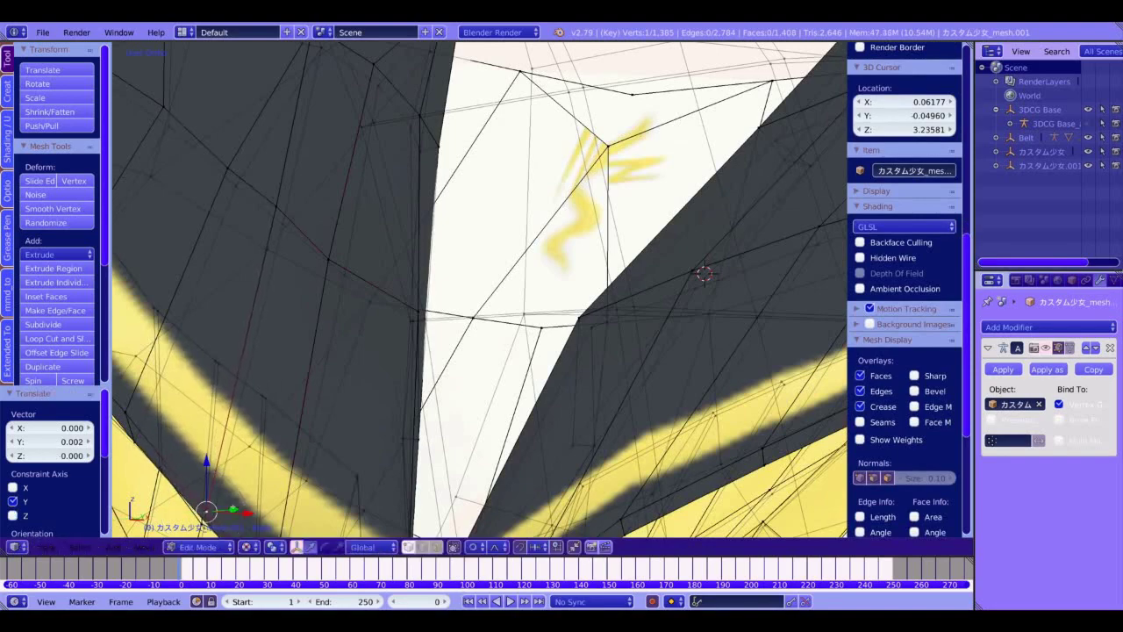
pyautogui.hotkey('ctrl', 'z')
pyautogui.moveTo(321, 416); pyautogui.dragTo(404, 373, button='middle')
pyautogui.moveTo(276, 479); pyautogui.dragTo(278, 469)
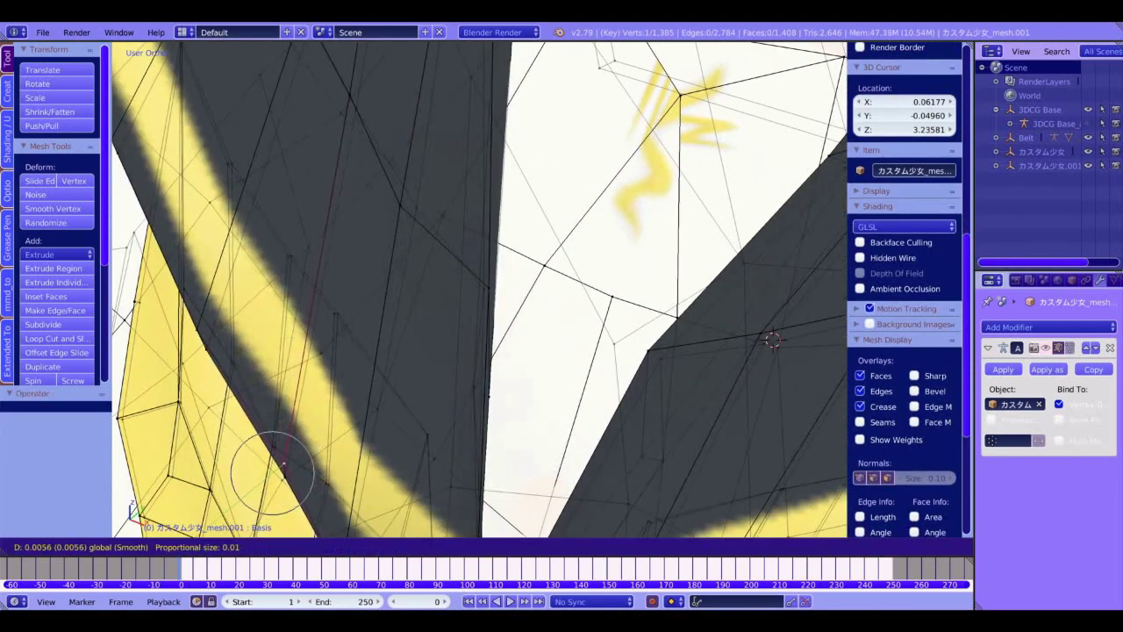
pyautogui.click(272, 473)
# Step: Try to move the vertex higher up on the collar's front along Y and undo the move
pyautogui.press('g')
pyautogui.press('y')
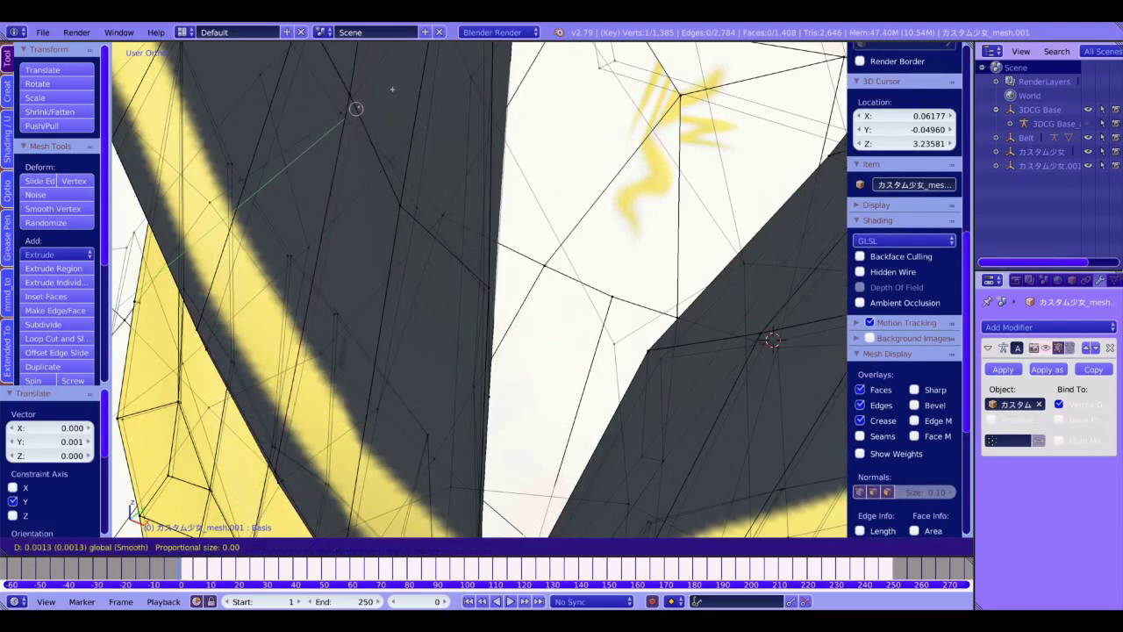
pyautogui.click(389, 100)
pyautogui.hotkey('ctrl', 'z')
# Step: Leave Edit Mode and check the collar's shape around the neck and shoulders
pyautogui.moveTo(388, 100); pyautogui.dragTo(373, 134, button='middle')
pyautogui.rightClick(304, 487)
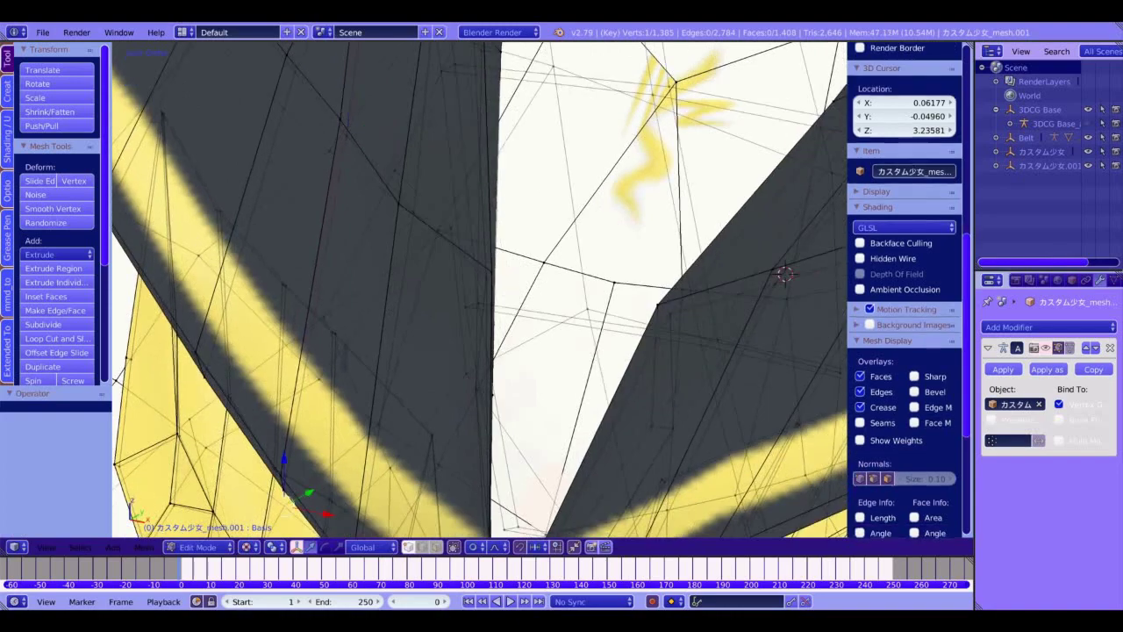
pyautogui.press('Tab')
pyautogui.scroll(-10, 601, 163)
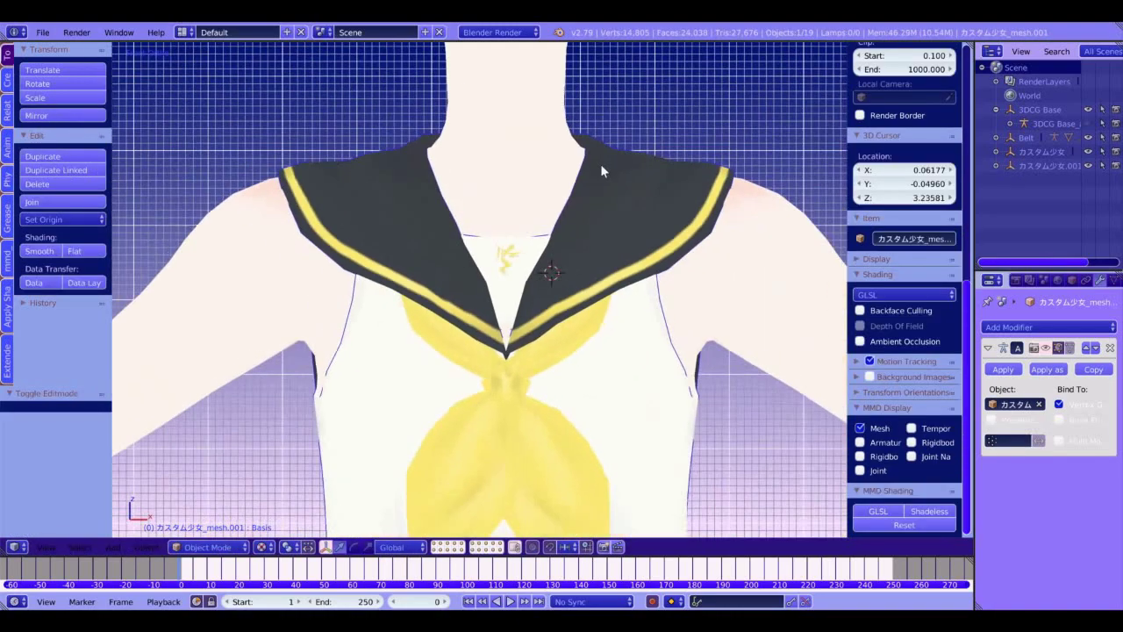
pyautogui.moveTo(600, 163); pyautogui.dragTo(417, 350, button='middle')
# Step: Return the shirt to Sculpt Mode and examine the armhole gap under the arm up close
pyautogui.press('Tab')
pyautogui.press('KP_1')
pyautogui.scroll(4, 418, 350)
pyautogui.click(214, 548)
pyautogui.click(202, 515)
pyautogui.click(208, 547)
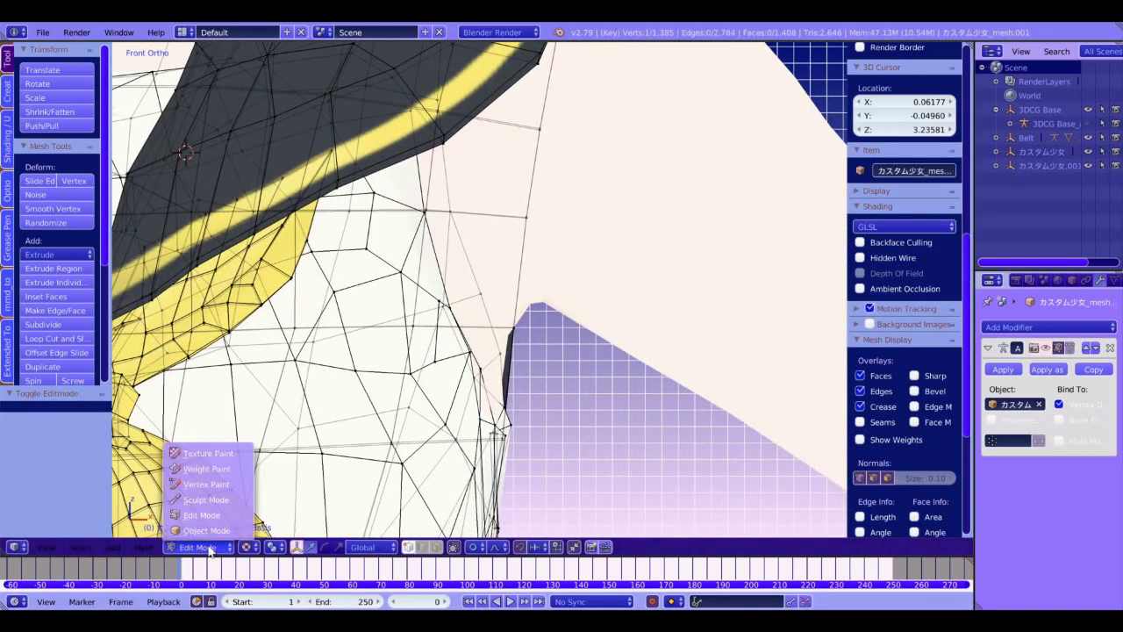
pyautogui.click(195, 518)
pyautogui.click(209, 546)
pyautogui.click(205, 500)
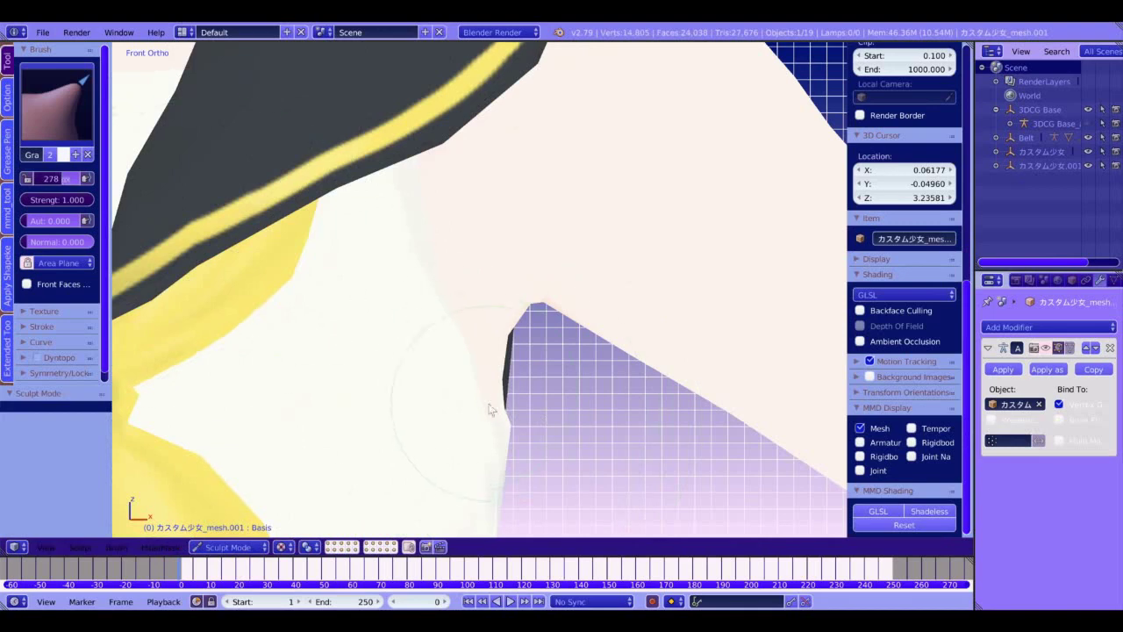
pyautogui.moveTo(521, 430)
pyautogui.mouseDown(button='middle')
pyautogui.moveTo(522, 394)
pyautogui.moveTo(391, 381)
pyautogui.moveTo(542, 420)
pyautogui.mouseUp(button='middle')
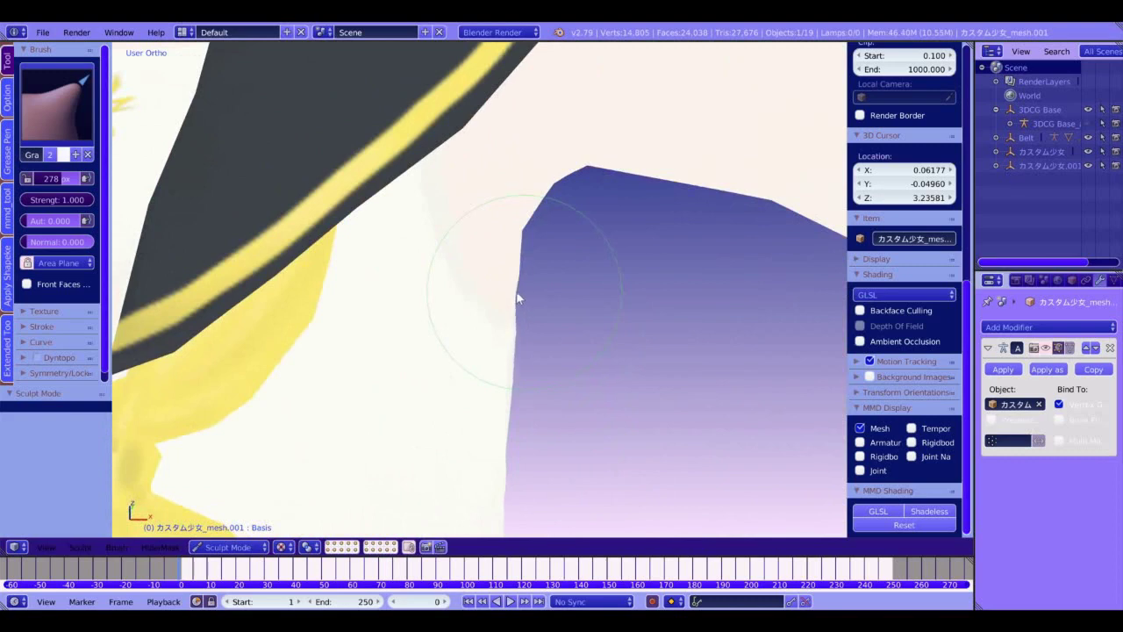
pyautogui.moveTo(516, 298)
pyautogui.mouseDown(button='middle')
pyautogui.moveTo(509, 283)
pyautogui.moveTo(539, 327)
pyautogui.moveTo(537, 300)
pyautogui.mouseUp(button='middle')
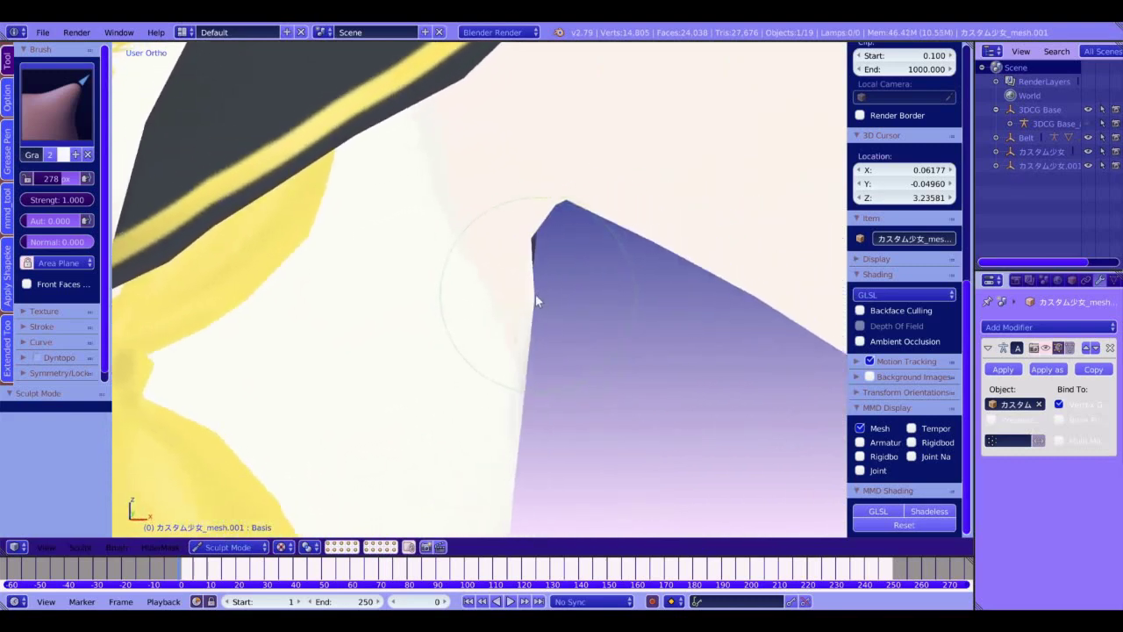
pyautogui.moveTo(532, 254)
pyautogui.mouseDown(button='middle')
pyautogui.moveTo(372, 257)
pyautogui.moveTo(510, 241)
pyautogui.mouseUp(button='middle')
# Step: Leave the shirt's editing modes and examine the complete outfit all the way around the body
pyautogui.scroll(-9, 510, 240)
pyautogui.press('KP_1')
pyautogui.press('KP_Divide')
pyautogui.press('Tab')
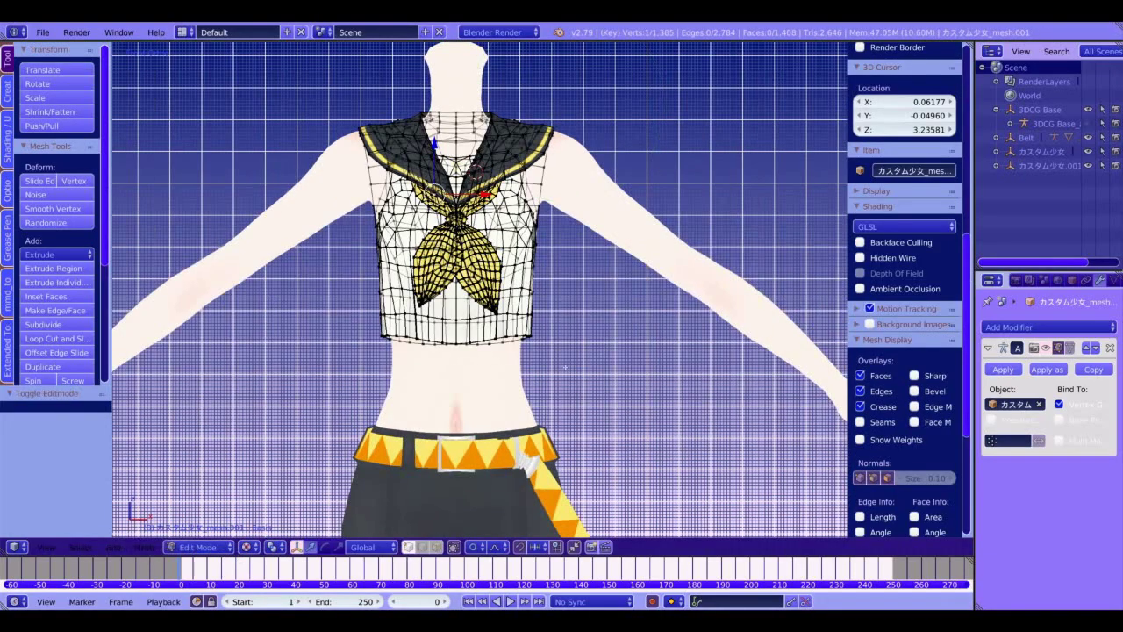
pyautogui.press('Tab')
pyautogui.scroll(-5, 565, 366)
pyautogui.keyDown('shift'); pyautogui.moveTo(545, 386); pyautogui.dragTo(544, 257, button='middle'); pyautogui.keyUp('shift')
pyautogui.press('KP_6')
pyautogui.press('KP_6')
pyautogui.press('KP_6')
pyautogui.press('KP_6')
pyautogui.press('KP_6')
pyautogui.press('KP_6')
pyautogui.press('KP_6')
pyautogui.press('KP_6')
pyautogui.press('KP_6')
pyautogui.press('KP_6')
pyautogui.press('KP_6')
pyautogui.press('KP_6')
pyautogui.press('KP_6')
pyautogui.press('KP_6')
pyautogui.press('KP_6')
pyautogui.press('KP_6')
pyautogui.press('KP_6')
pyautogui.press('KP_6')
pyautogui.press('KP_6')
pyautogui.press('KP_6')
pyautogui.press('KP_6')
pyautogui.press('KP_6')
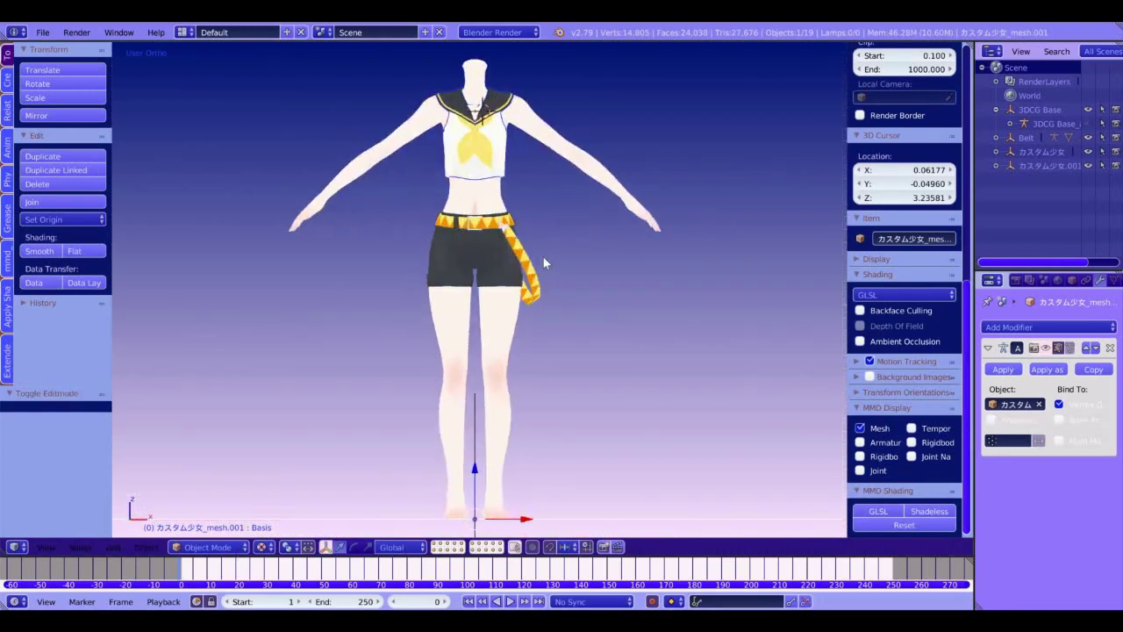
# Step: Flare the shirt's bottom hem outward by scaling its lower edge loops with Sharp proportional editing falloff
pyautogui.press('KP_1')
pyautogui.scroll(6, 542, 256)
pyautogui.press('Tab')
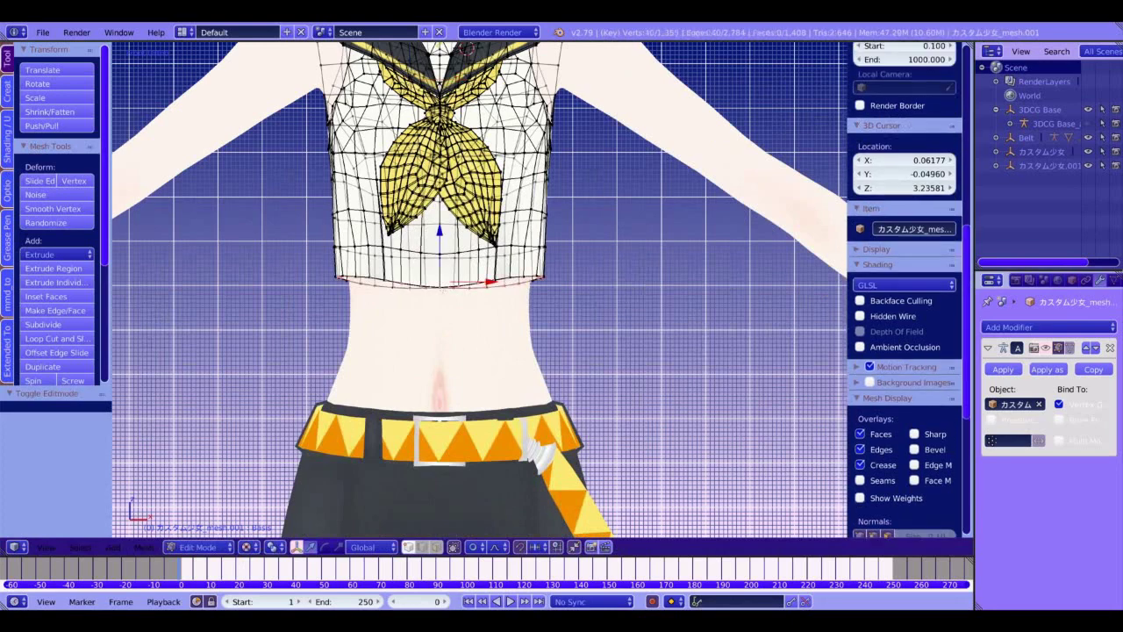
pyautogui.scroll(2, 480, 291)
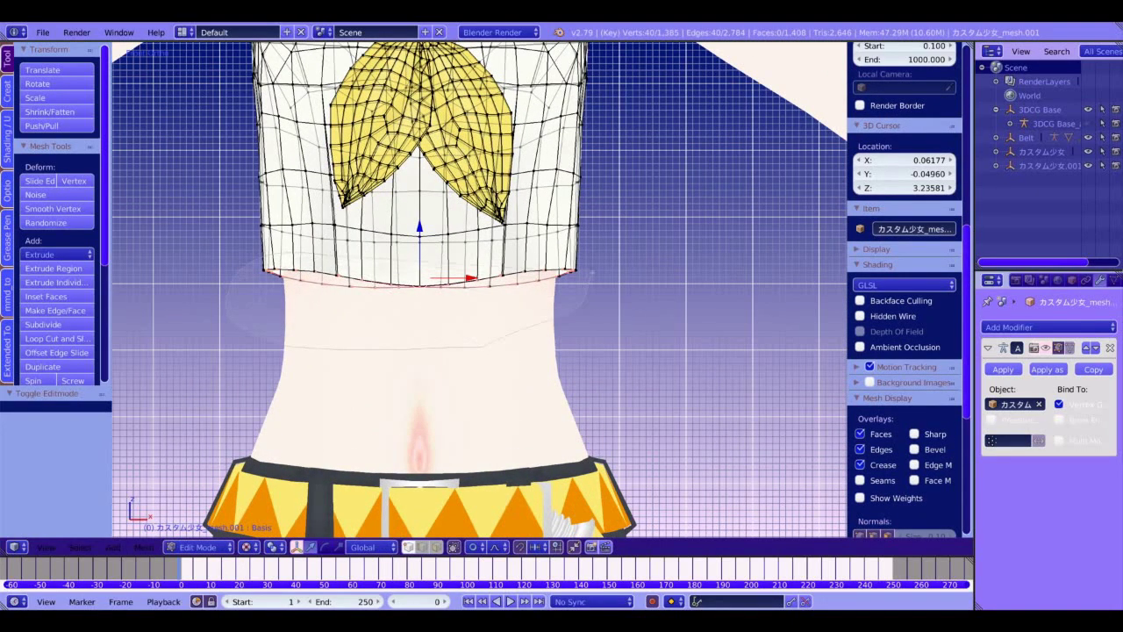
pyautogui.click(475, 547)
pyautogui.click(497, 530)
pyautogui.scroll(-5, 539, 488)
pyautogui.scroll(-3, 511, 349)
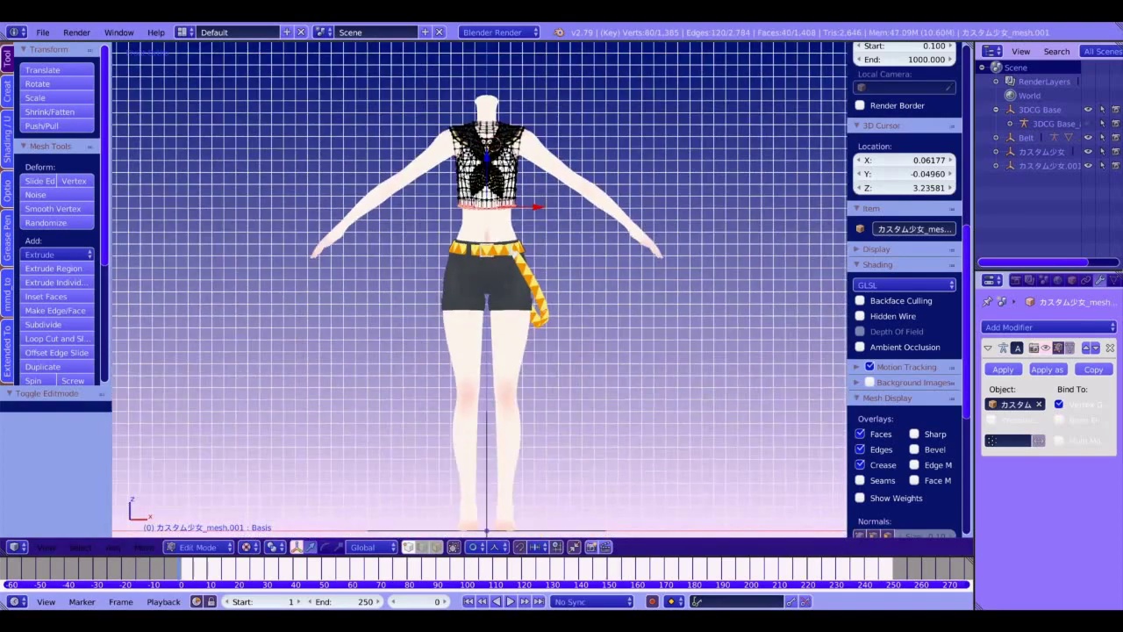
pyautogui.press('s')
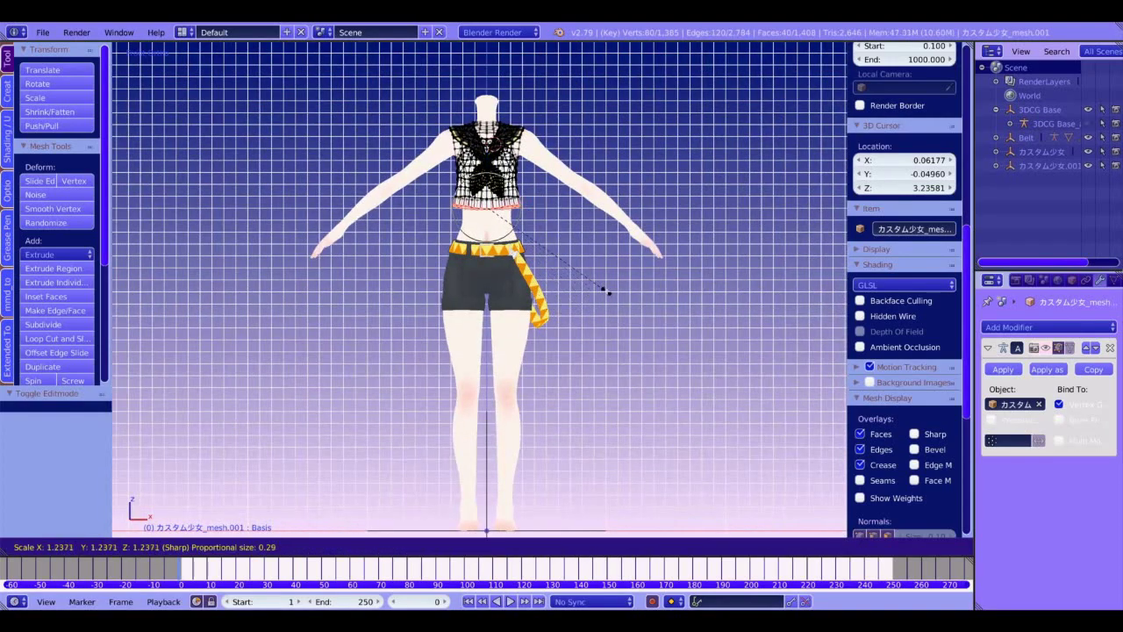
pyautogui.click(655, 239)
# Step: Lower the flared hem 0.068 along Z and scale it up by about 1.08
pyautogui.moveTo(487, 170); pyautogui.dragTo(488, 178)
pyautogui.press('s')
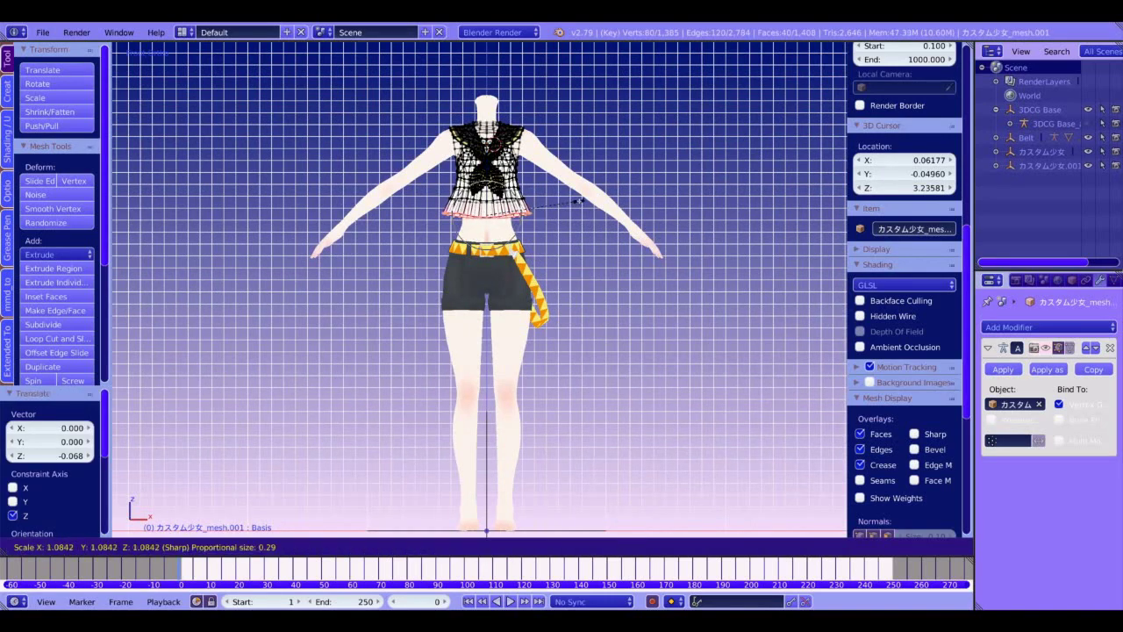
pyautogui.click(580, 201)
pyautogui.press('Tab')
# Step: Shift the hem 0.036 toward the back along Y from the side view
pyautogui.keyDown('shift'); pyautogui.moveTo(518, 201); pyautogui.dragTo(518, 268, button='middle'); pyautogui.keyUp('shift')
pyautogui.scroll(1, 517, 268)
pyautogui.press('KP_3')
pyautogui.scroll(4, 530, 230)
pyautogui.press('Tab')
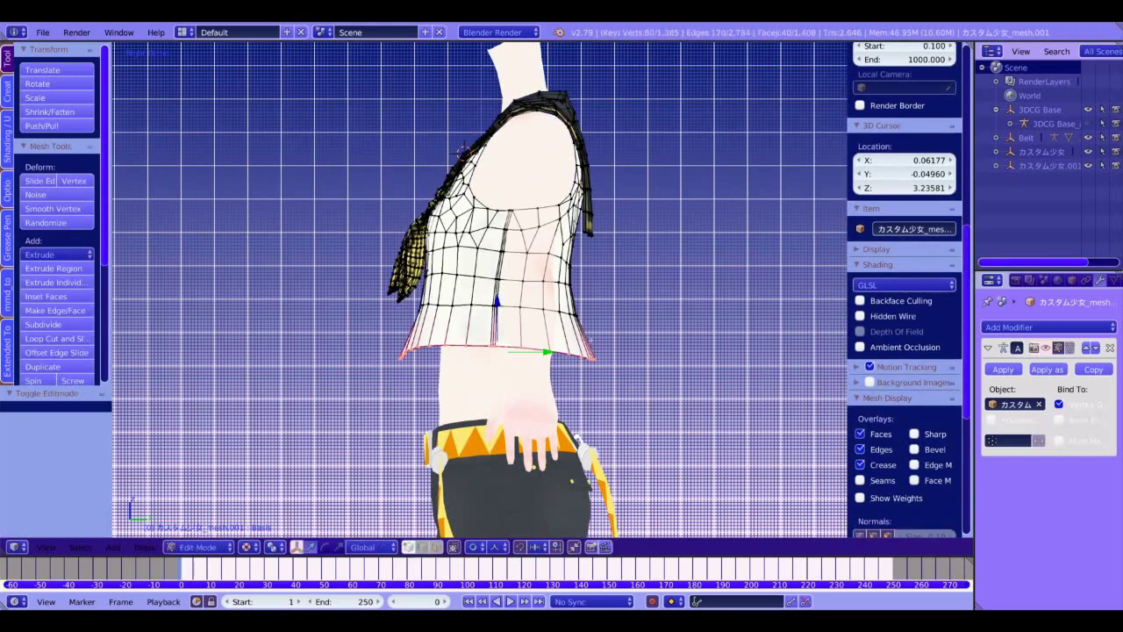
pyautogui.press('g')
pyautogui.press('y')
pyautogui.click(625, 352)
pyautogui.press('r')
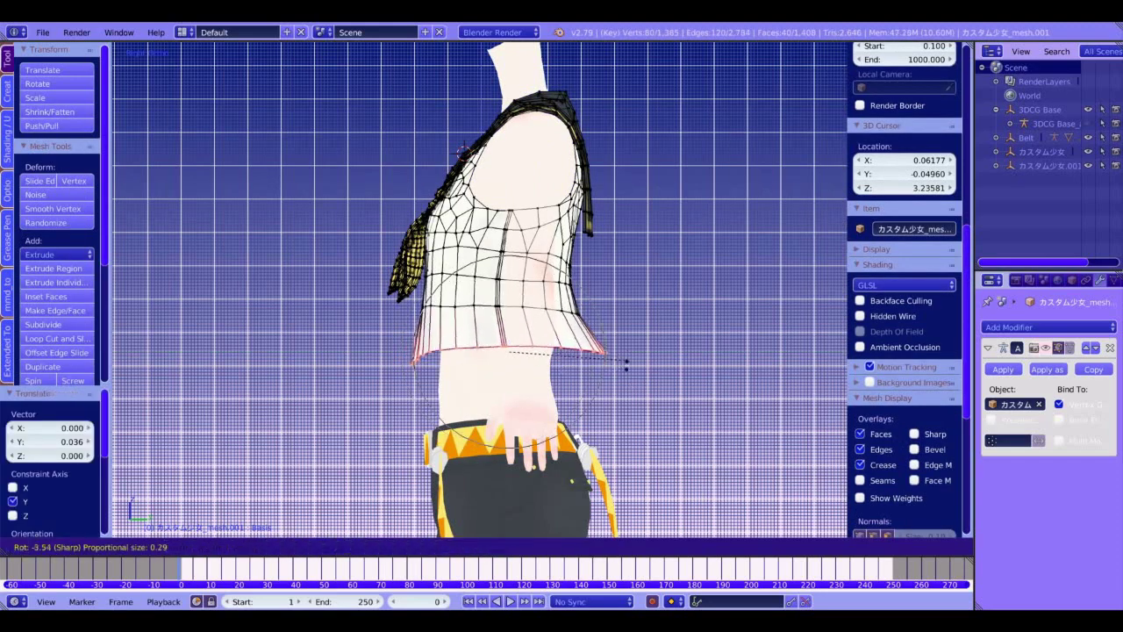
pyautogui.press('Escape')
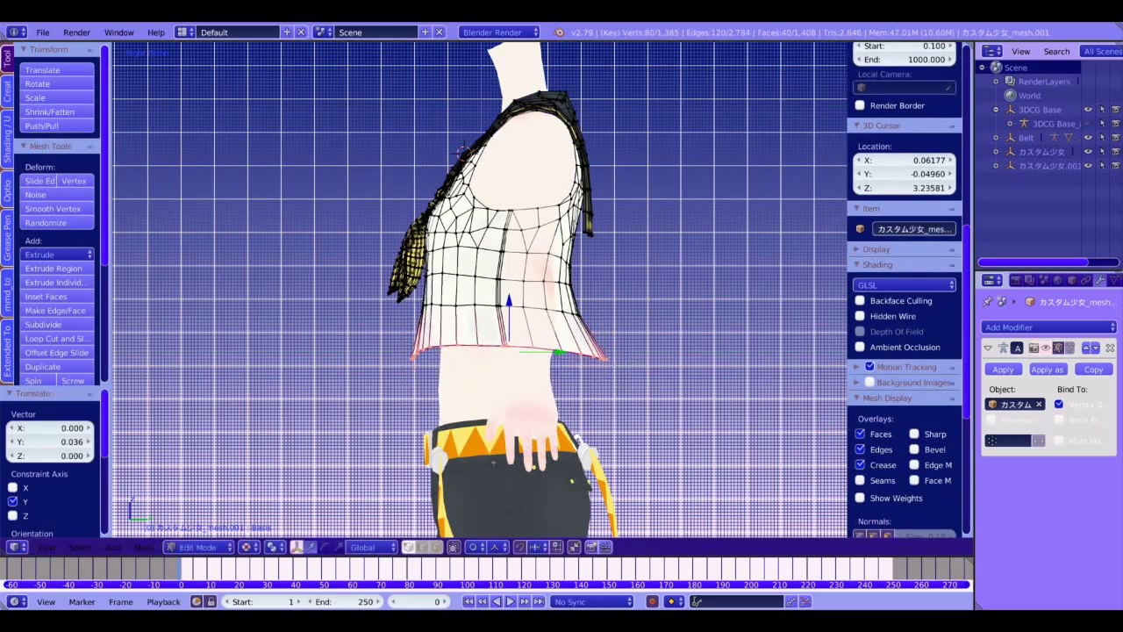
# Step: Switch the proportional falloff to Smooth, scale the hem by 0.996 along Y and tilt it about 4.6° toward the back
pyautogui.click(494, 548)
pyautogui.click(518, 532)
pyautogui.press('s')
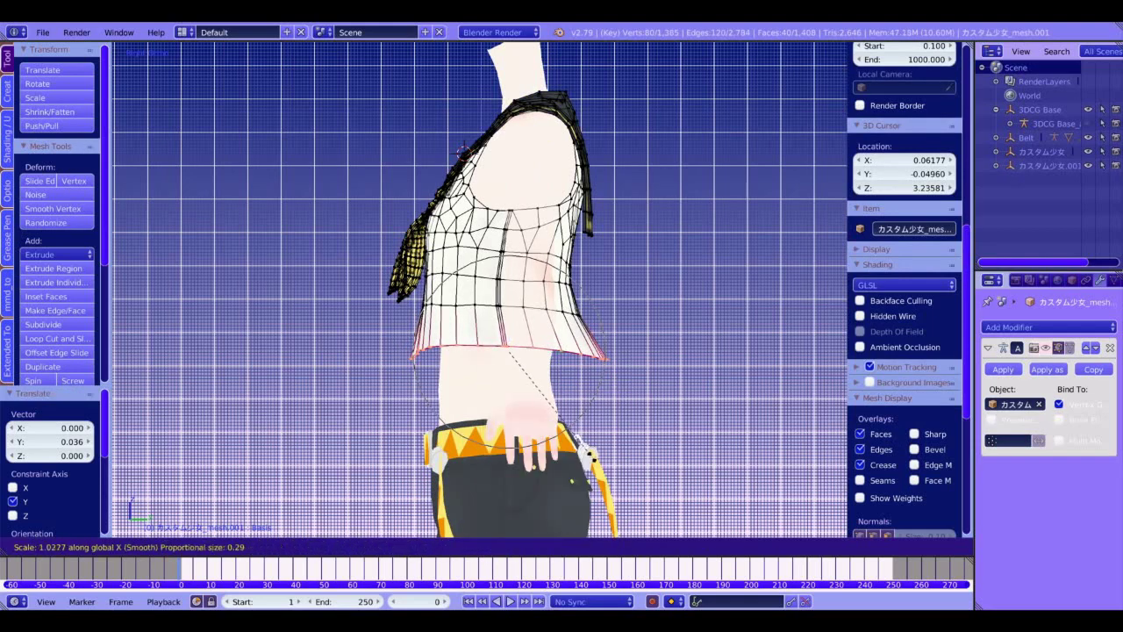
pyautogui.press('y')
pyautogui.click(613, 430)
pyautogui.press('r')
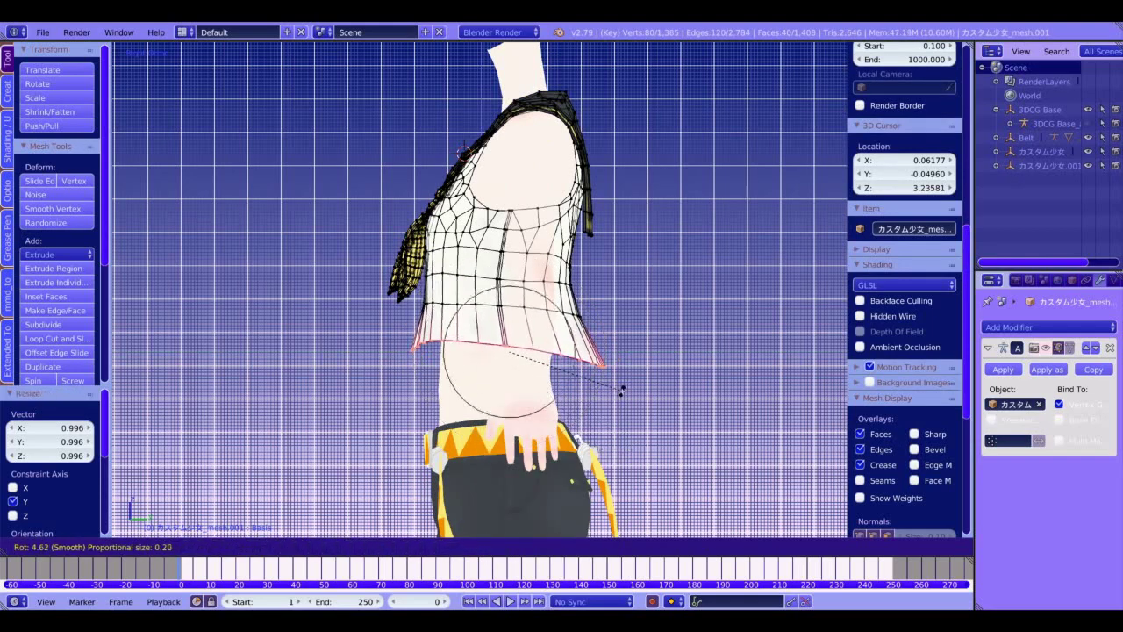
pyautogui.click(622, 391)
# Step: Lower the tilted hem another 0.022 along Z
pyautogui.press('Tab')
pyautogui.press('KP_1')
pyautogui.press('Tab')
pyautogui.press('KP_3')
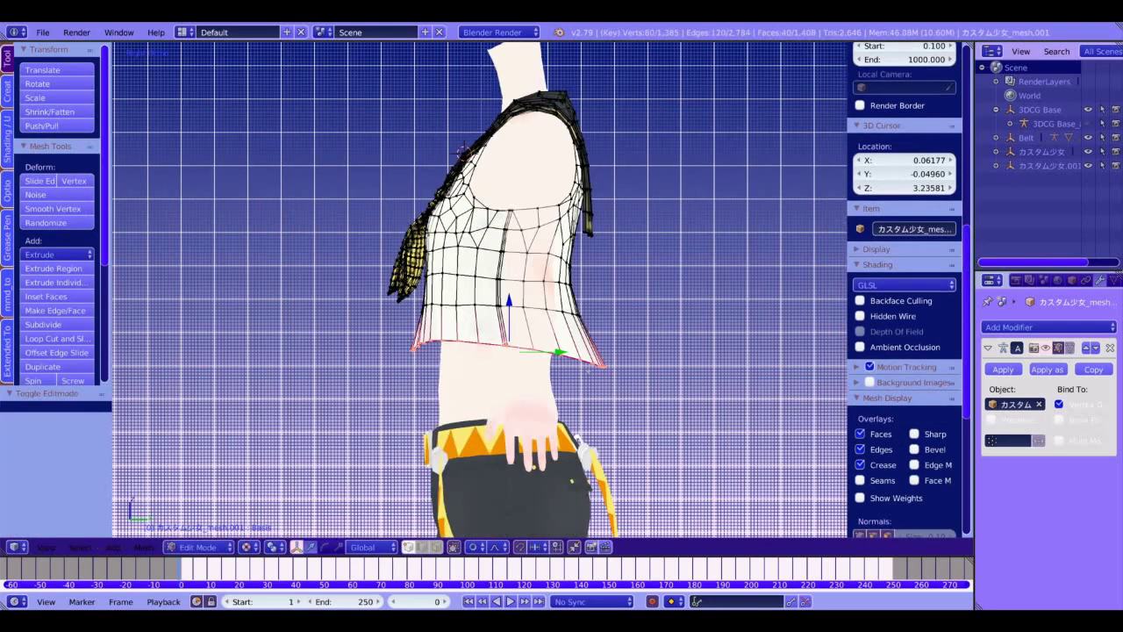
pyautogui.press('g')
pyautogui.press('z')
pyautogui.press('Return')
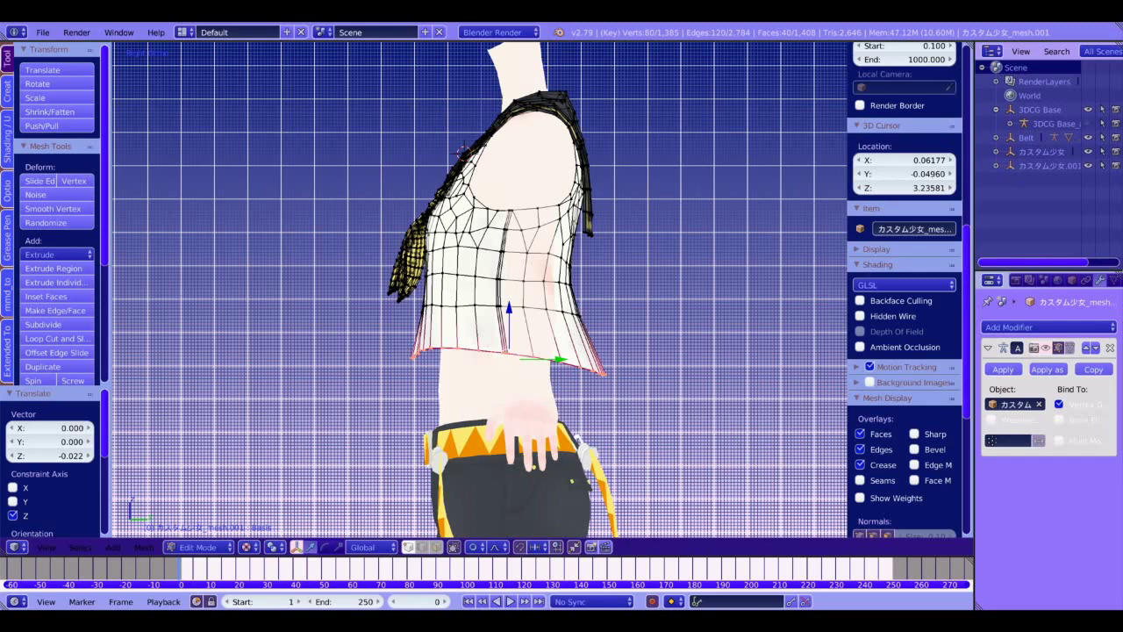
# Step: Narrow the hem's depth by scaling it about 0.94 along Y with a 0.51 proportional size, and nudge it into place
pyautogui.press('s')
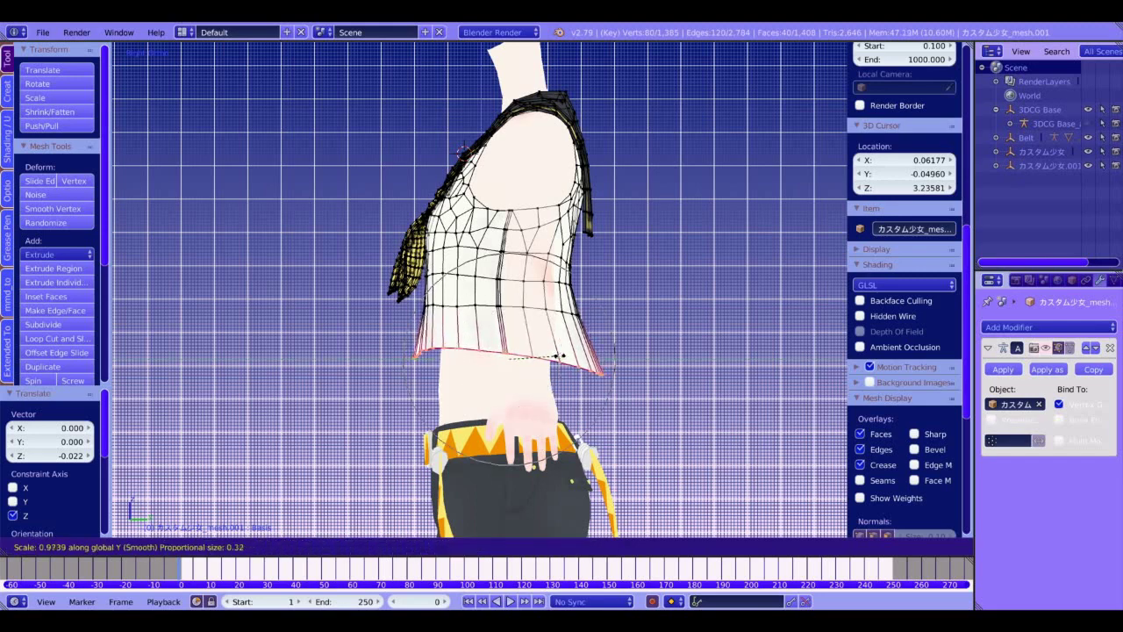
pyautogui.click(553, 358)
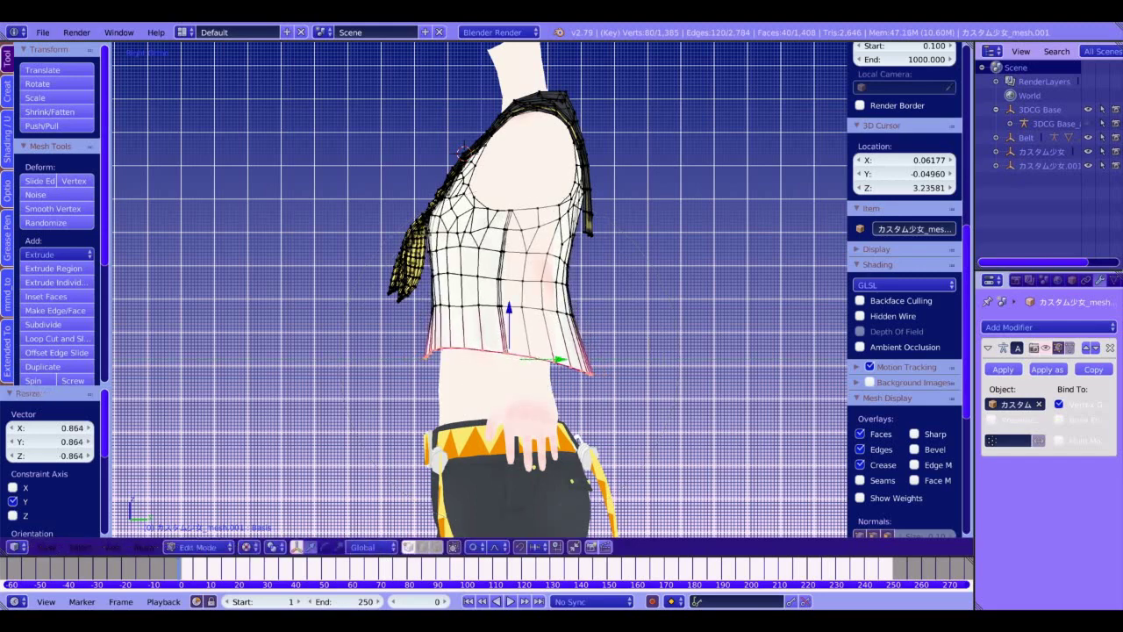
pyautogui.press('s')
pyautogui.press('y')
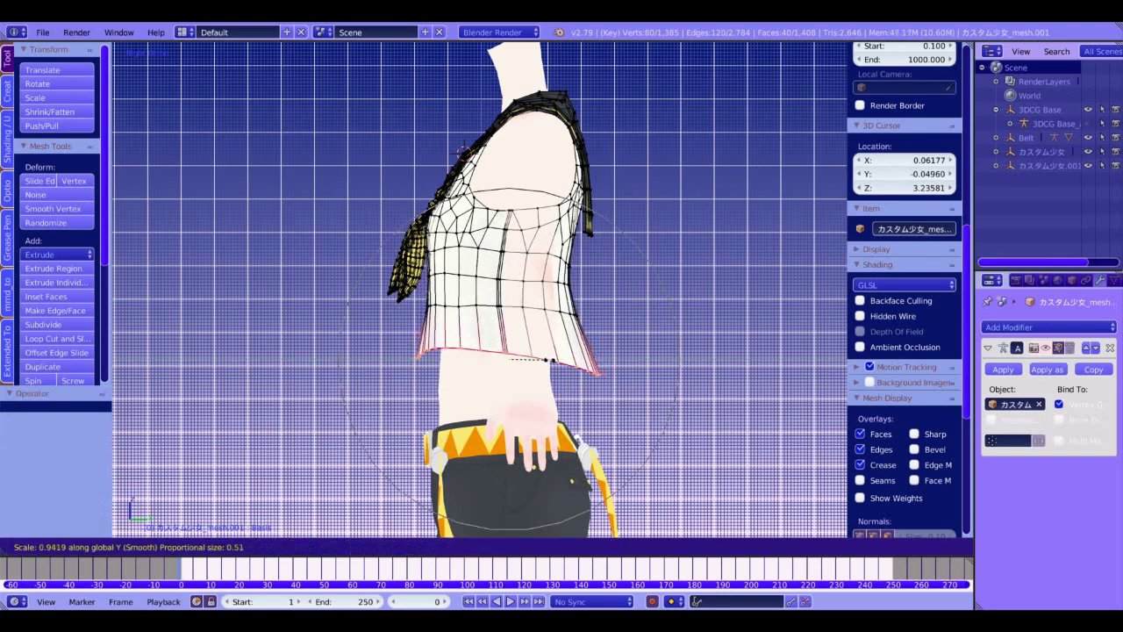
pyautogui.click(554, 360)
pyautogui.press('g')
pyautogui.click(554, 363)
# Step: Narrow the hem's width by scaling it inward along X from the front view
pyautogui.press('Tab')
pyautogui.moveTo(554, 363); pyautogui.dragTo(601, 374, button='middle')
pyautogui.press('KP_1')
pyautogui.press('Tab')
pyautogui.scroll(1, 546, 336)
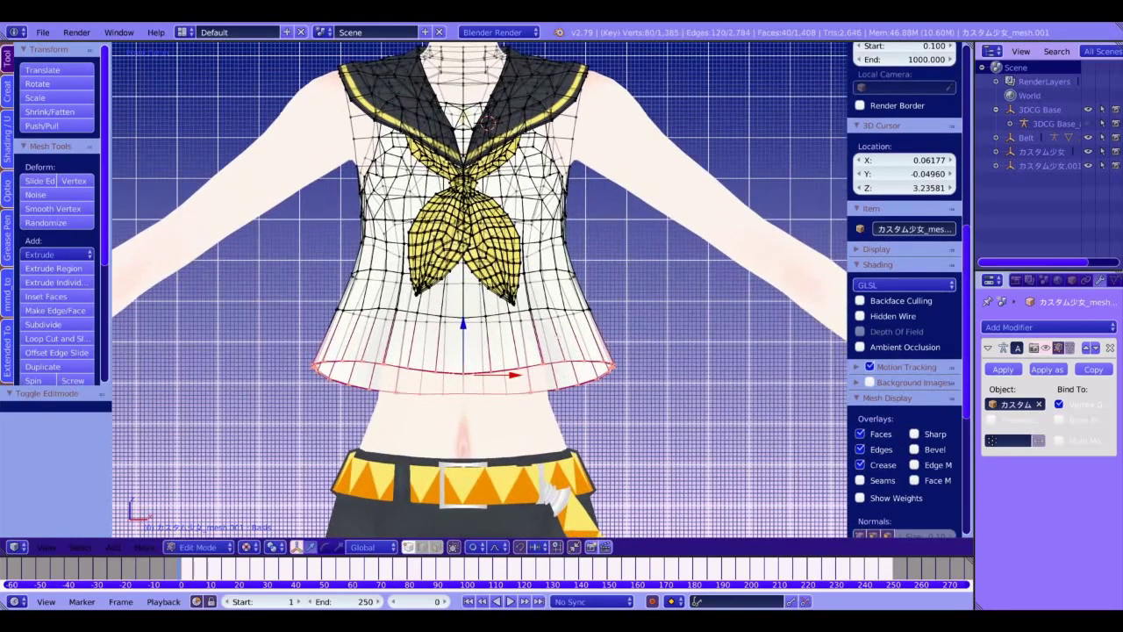
pyautogui.press('s')
pyautogui.press('x')
pyautogui.click(545, 337)
pyautogui.press('Tab')
# Step: Move the vertex at the side of the chest below the armhole 0.007 forward along Y
pyautogui.scroll(4, 537, 310)
pyautogui.keyDown('shift'); pyautogui.moveTo(553, 232); pyautogui.dragTo(542, 338, button='middle'); pyautogui.keyUp('shift')
pyautogui.press('Tab')
pyautogui.rightClick(620, 313)
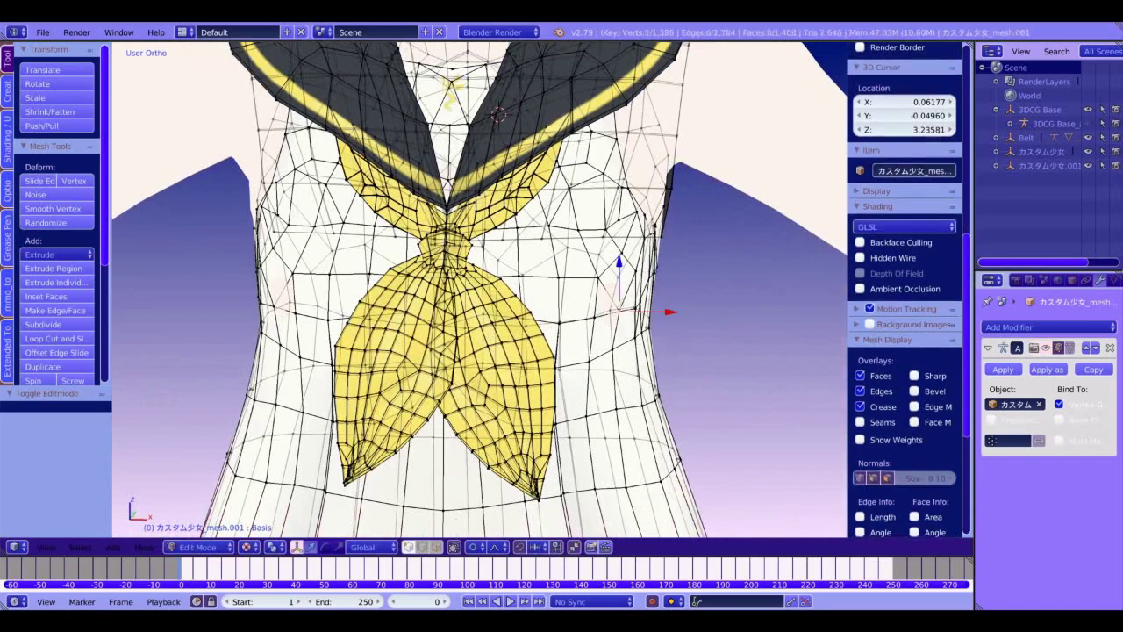
pyautogui.press('KP_3')
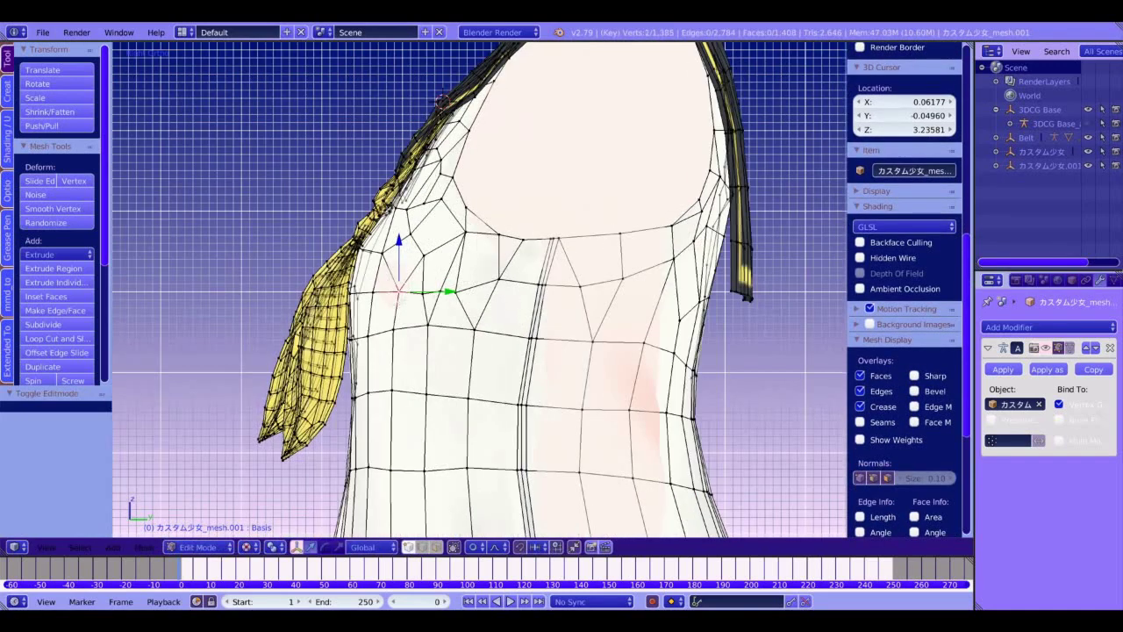
pyautogui.press('g')
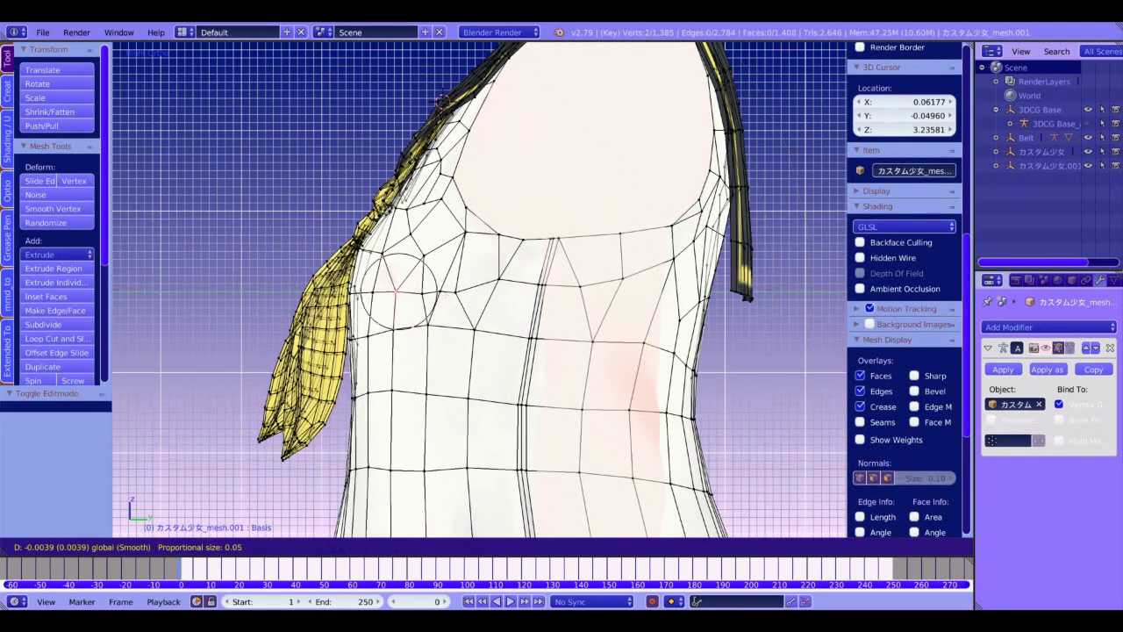
pyautogui.click(399, 287)
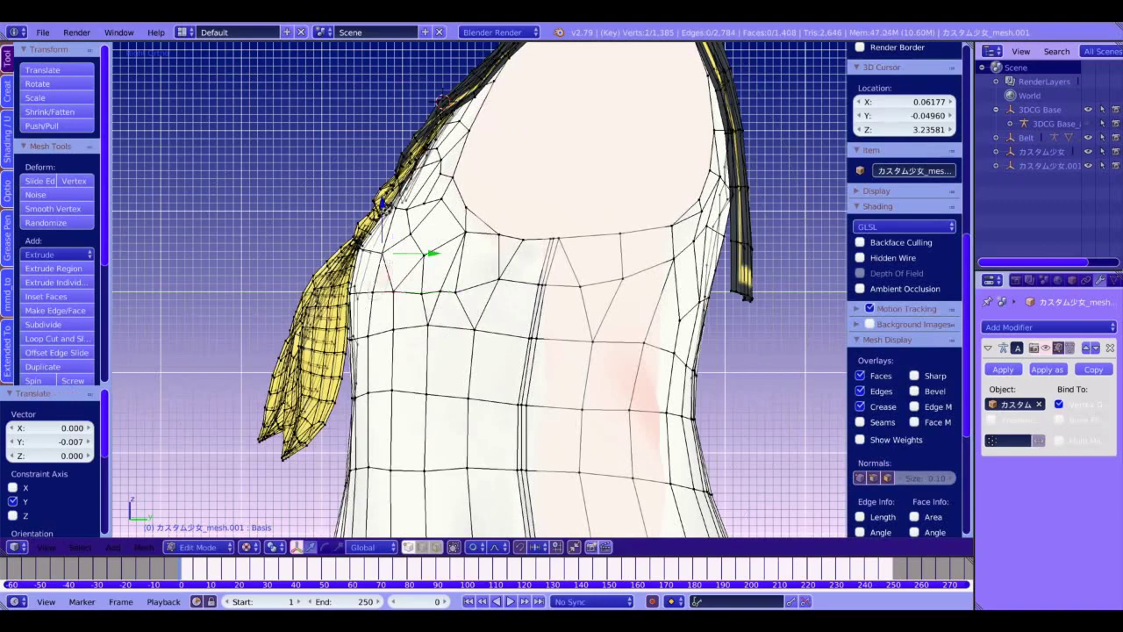
# Step: Move that side-chest vertex and the one just above it slightly forward along Y together
pyautogui.keyDown('shift'); pyautogui.rightClick(393, 291); pyautogui.keyUp('shift')
pyautogui.moveTo(429, 272); pyautogui.dragTo(423, 270)
pyautogui.press('KP_1')
pyautogui.press('Tab')
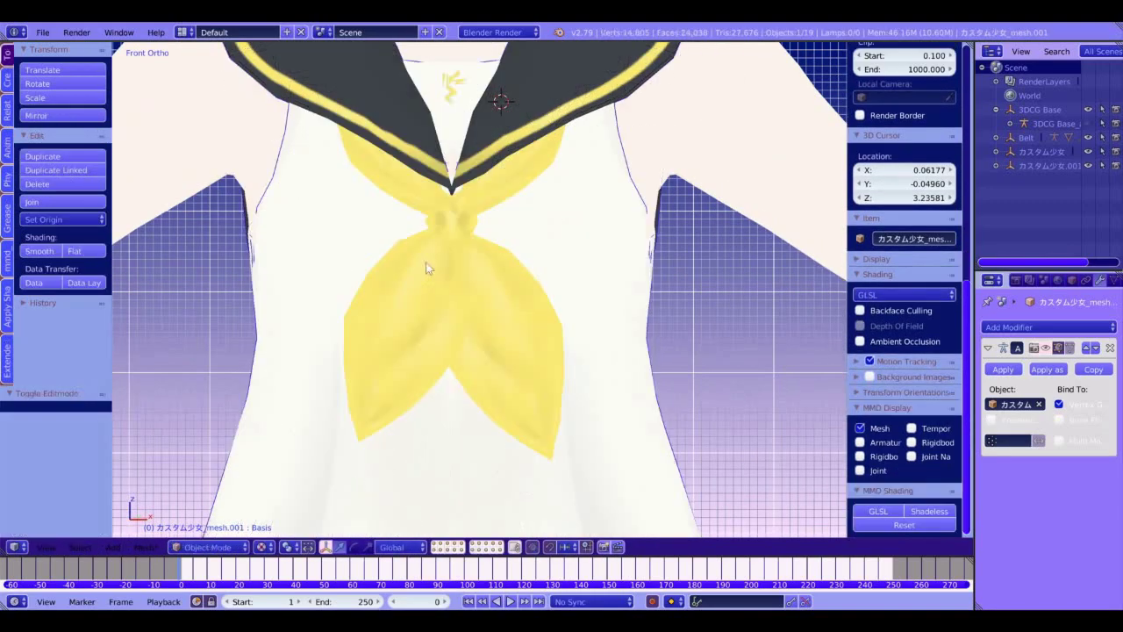
# Step: Examine the whole outfit and the flared shirt hem all the way around the body
pyautogui.scroll(-10, 422, 273)
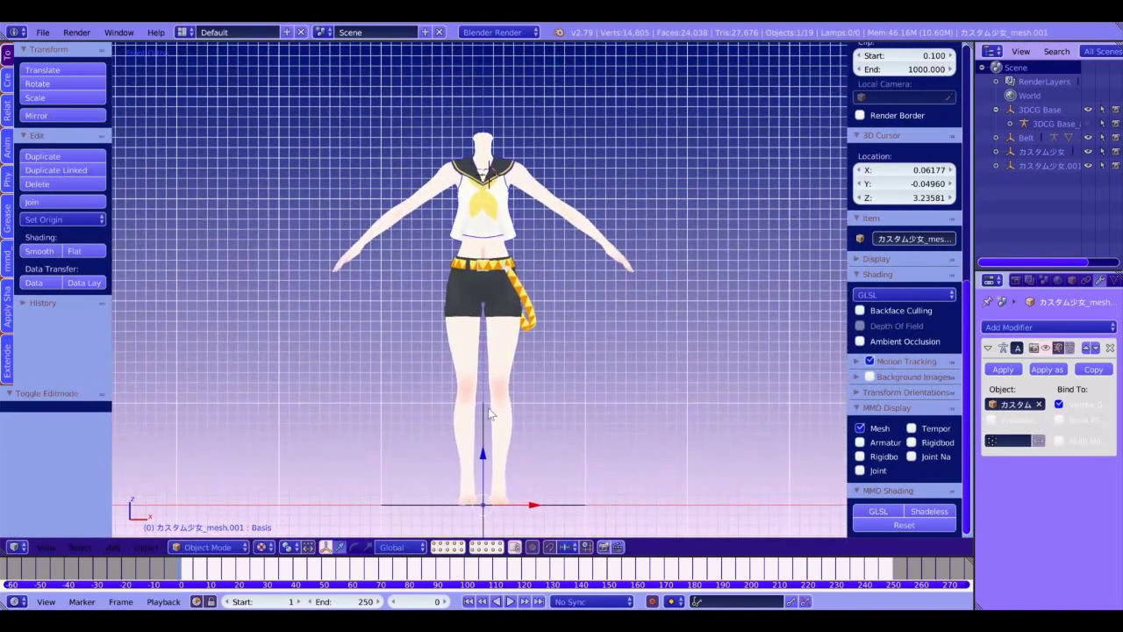
pyautogui.press('KP_6')
pyautogui.press('KP_6')
pyautogui.press('KP_6')
pyautogui.press('KP_6')
pyautogui.press('KP_6')
pyautogui.press('KP_6')
pyautogui.press('KP_6')
pyautogui.press('KP_6')
pyautogui.press('KP_6')
pyautogui.press('KP_6')
pyautogui.press('KP_6')
pyautogui.press('KP_6')
pyautogui.press('KP_6')
pyautogui.press('KP_6')
pyautogui.press('KP_6')
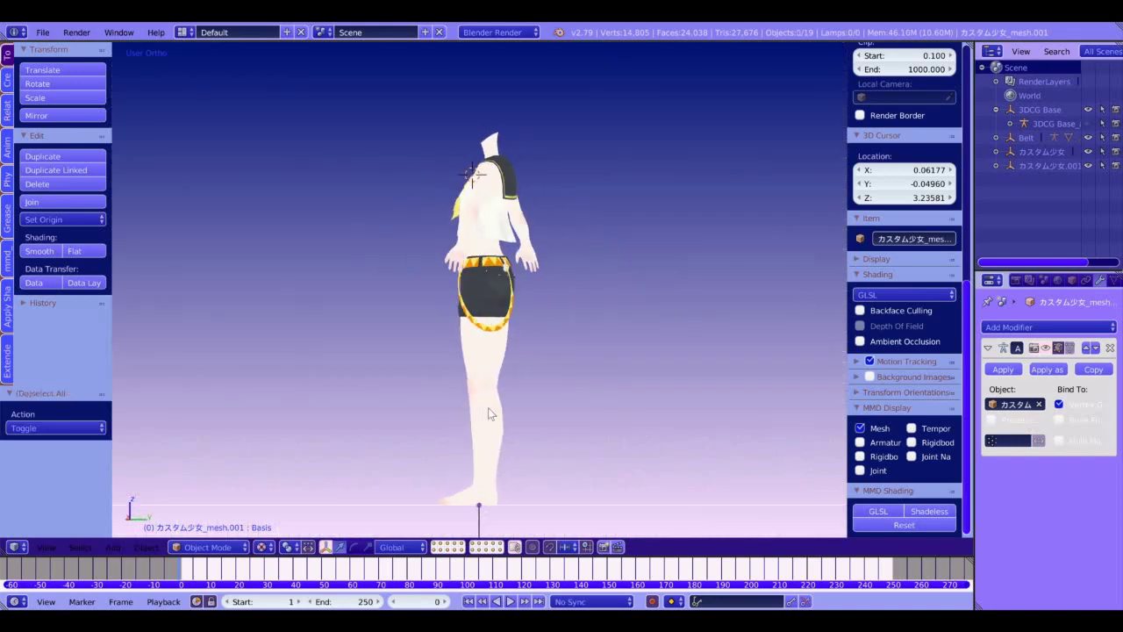
pyautogui.press('KP_6')
pyautogui.press('KP_6')
pyautogui.press('KP_6')
pyautogui.press('KP_6')
pyautogui.press('KP_6')
pyautogui.press('KP_6')
pyautogui.press('KP_6')
pyautogui.press('KP_6')
pyautogui.press('KP_6')
pyautogui.press('KP_6')
pyautogui.press('KP_6')
pyautogui.press('KP_6')
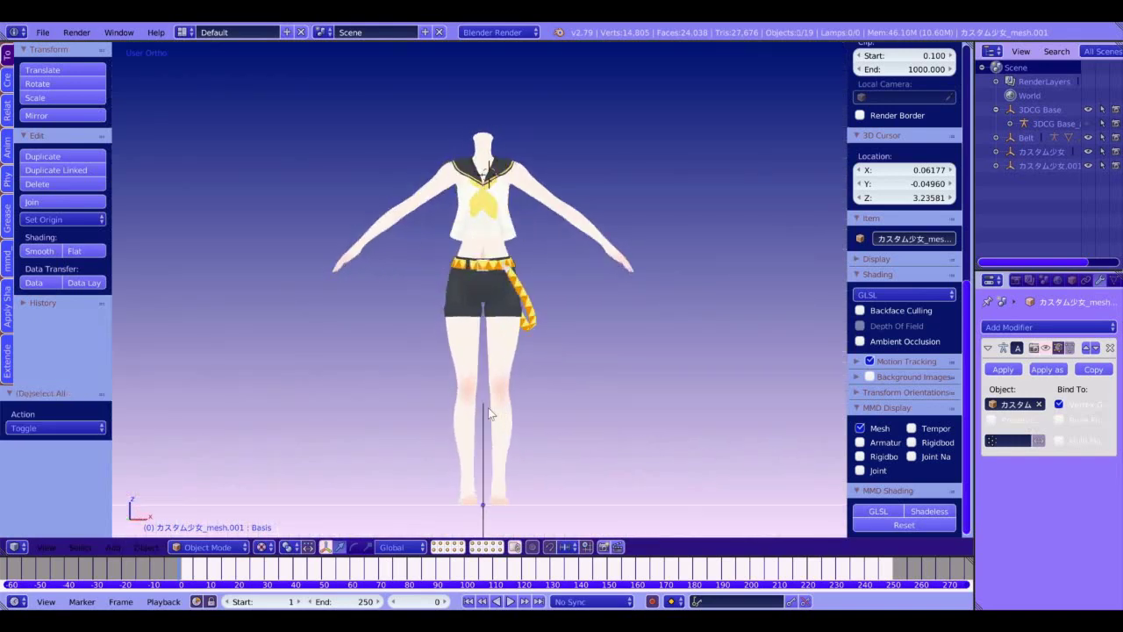
pyautogui.press('KP_1')
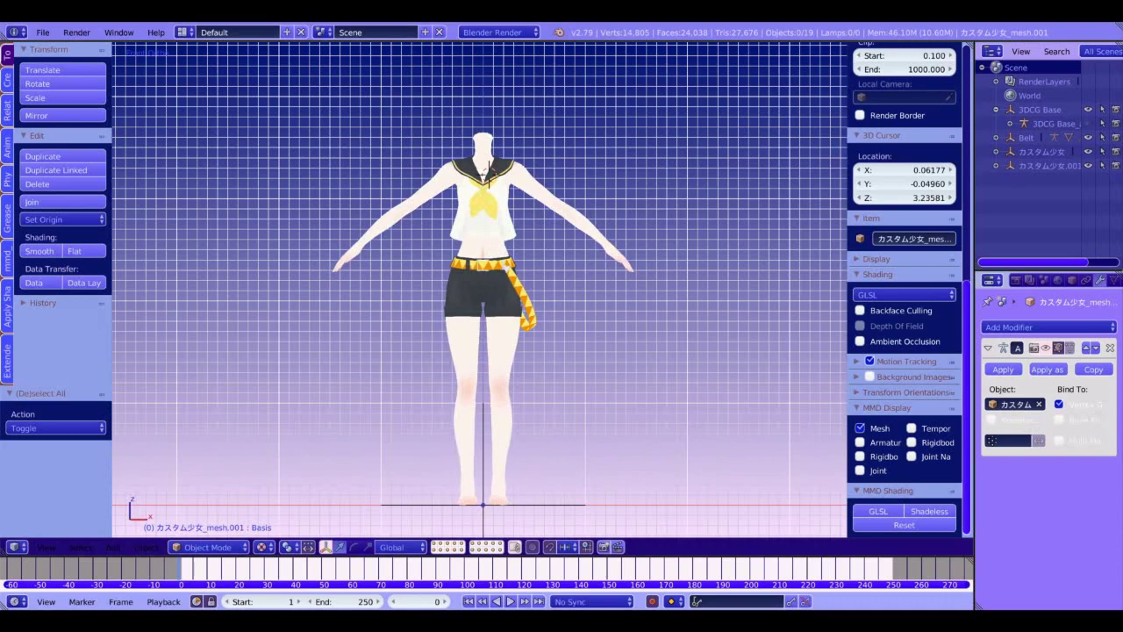
# Step: Import the .pmx version of the shoes model from the Shoes folder in Outfit 32
pyautogui.click(42, 32)
pyautogui.moveTo(91, 301)
pyautogui.click(260, 435)
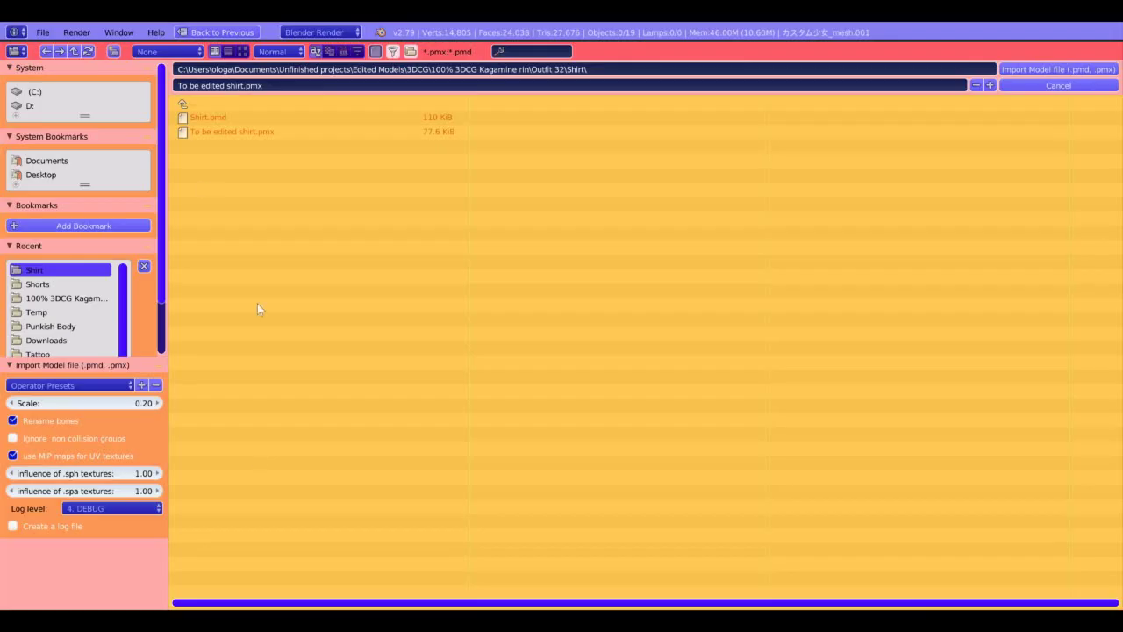
pyautogui.click(200, 104)
pyautogui.click(236, 204)
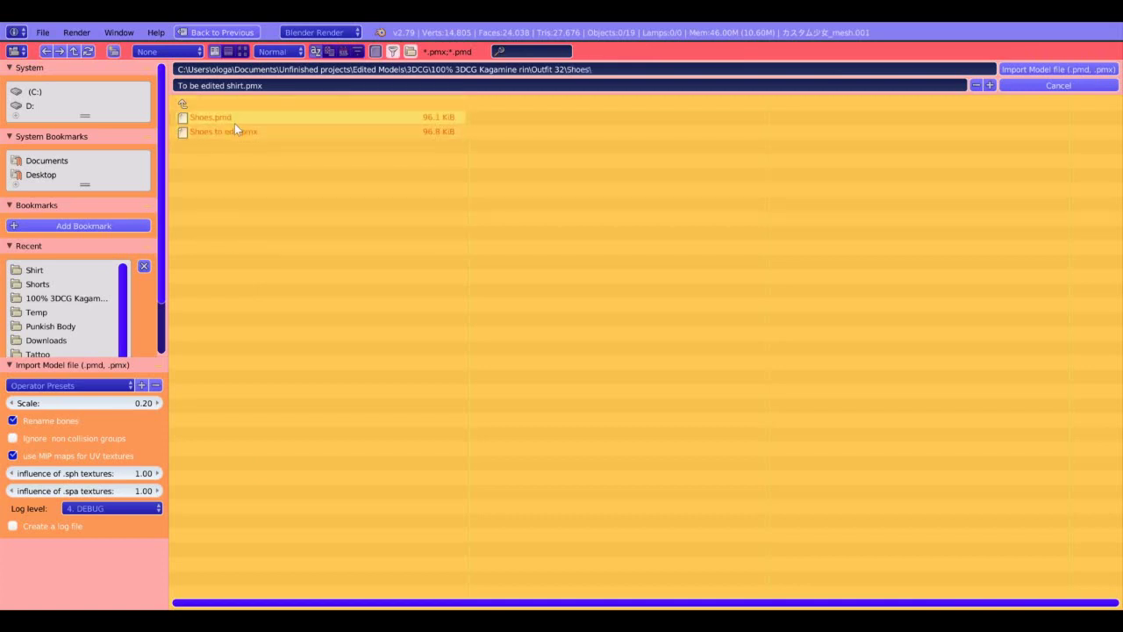
pyautogui.doubleClick(233, 131)
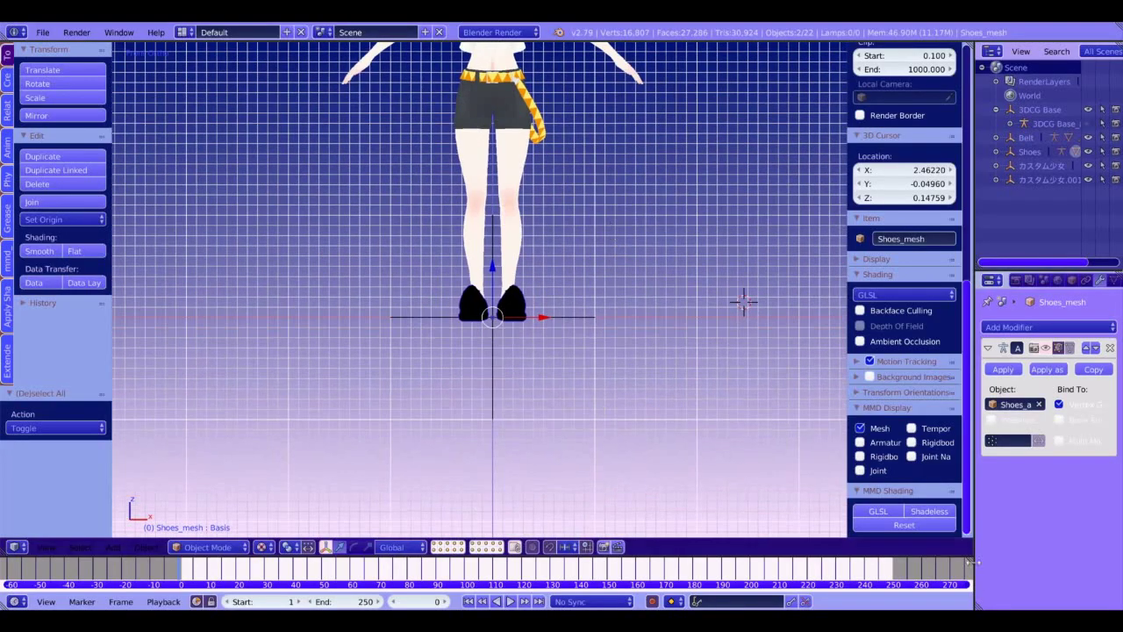
# Step: Delete the shoe on the character's right foot and recreate it with a Mirror modifier
pyautogui.scroll(6, 660, 310)
pyautogui.press('Tab')
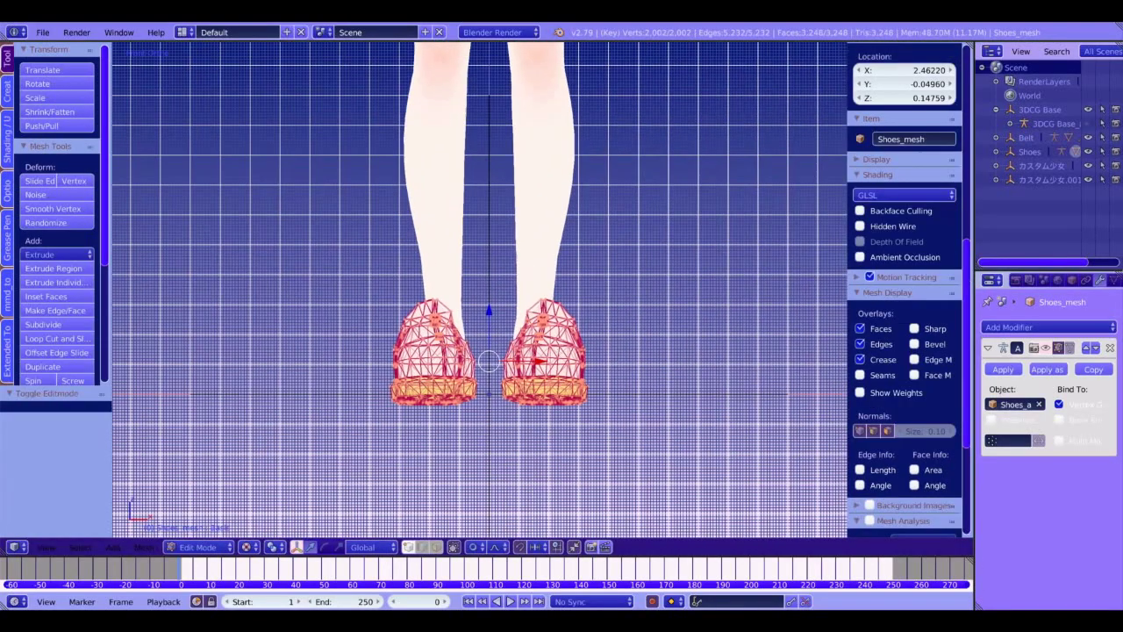
pyautogui.keyDown('ctrl'); pyautogui.moveTo(489, 345); pyautogui.dragTo(374, 364); pyautogui.keyUp('ctrl')
pyautogui.press('x')
pyautogui.click(352, 280)
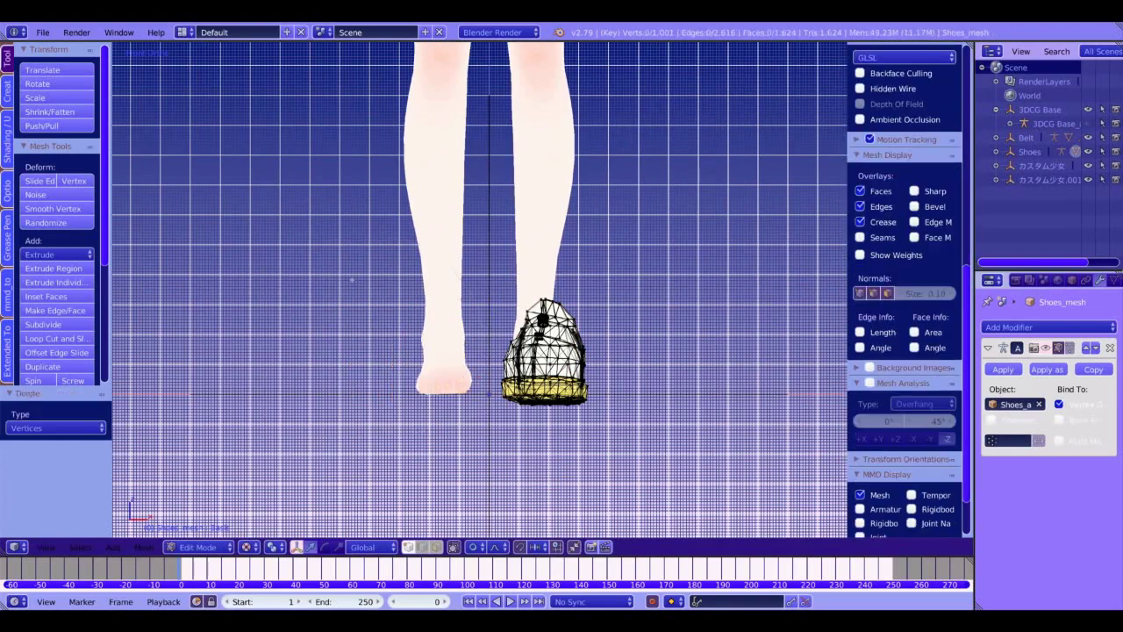
pyautogui.click(1035, 327)
pyautogui.click(828, 472)
# Step: Scale the entire remaining shoe by 0.818 to fit the foot
pyautogui.keyDown('shift'); pyautogui.moveTo(649, 395); pyautogui.dragTo(632, 376, button='middle'); pyautogui.keyUp('shift')
pyautogui.scroll(3, 632, 376)
pyautogui.moveTo(633, 333); pyautogui.dragTo(639, 456, button='middle')
pyautogui.keyDown('shift'); pyautogui.moveTo(639, 457); pyautogui.dragTo(641, 404, button='middle'); pyautogui.keyUp('shift')
pyautogui.press('a')
pyautogui.press('s')
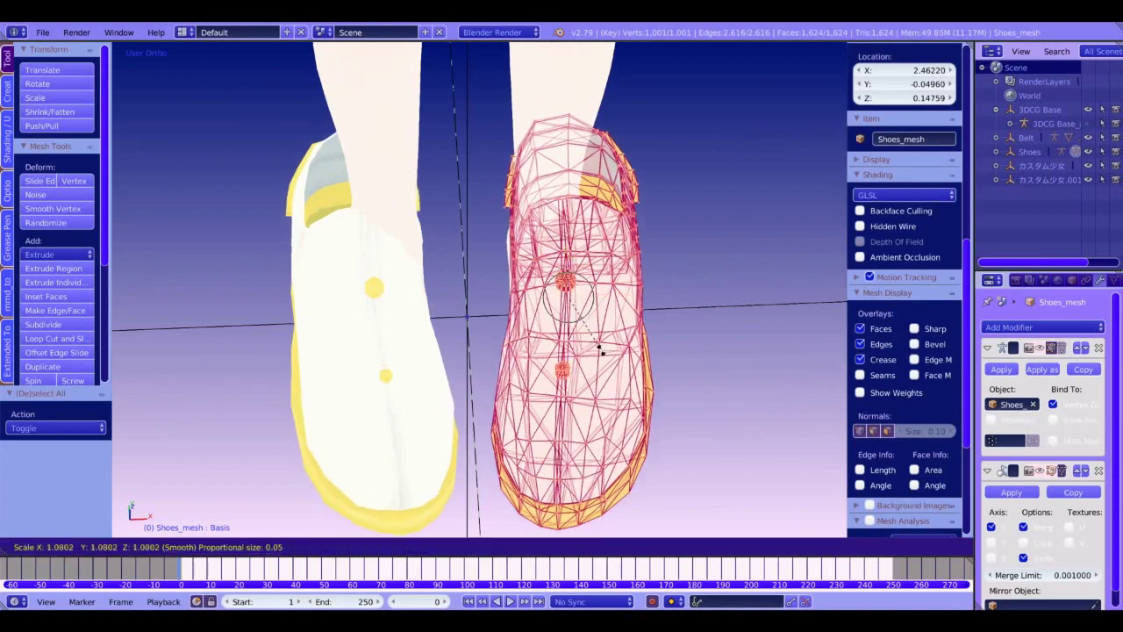
pyautogui.press('Return')
# Step: Move the shoe 0.051 inward along X to center it on the foot
pyautogui.press('KP_1')
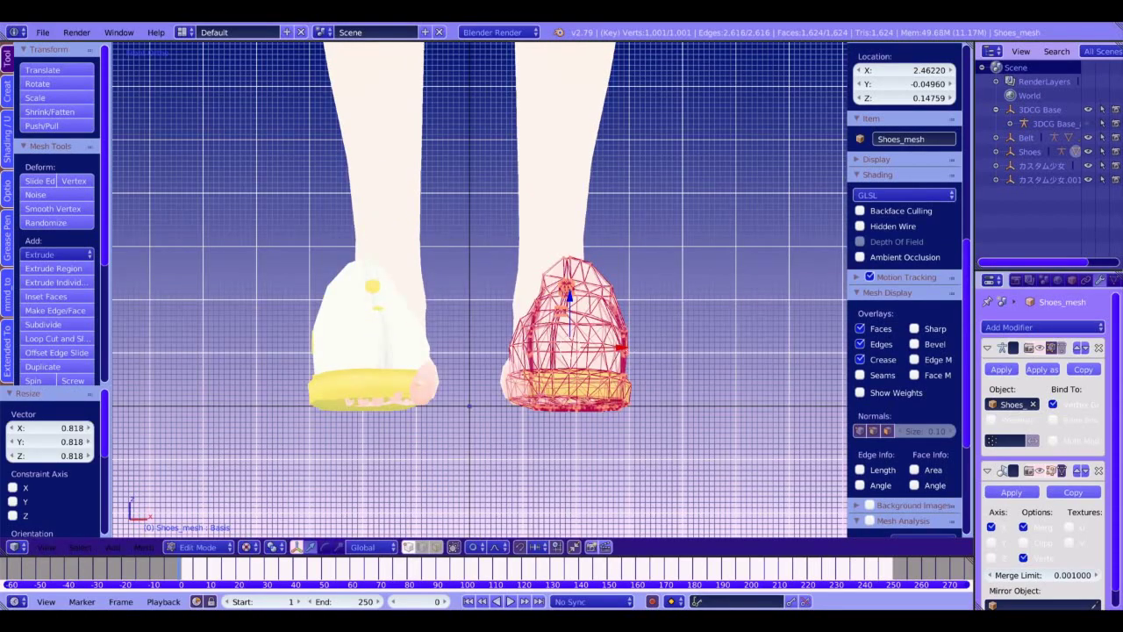
pyautogui.press('g')
pyautogui.press('x')
pyautogui.press('Return')
# Step: Lower the shoe 0.073 along Z from the side view
pyautogui.press('KP_3')
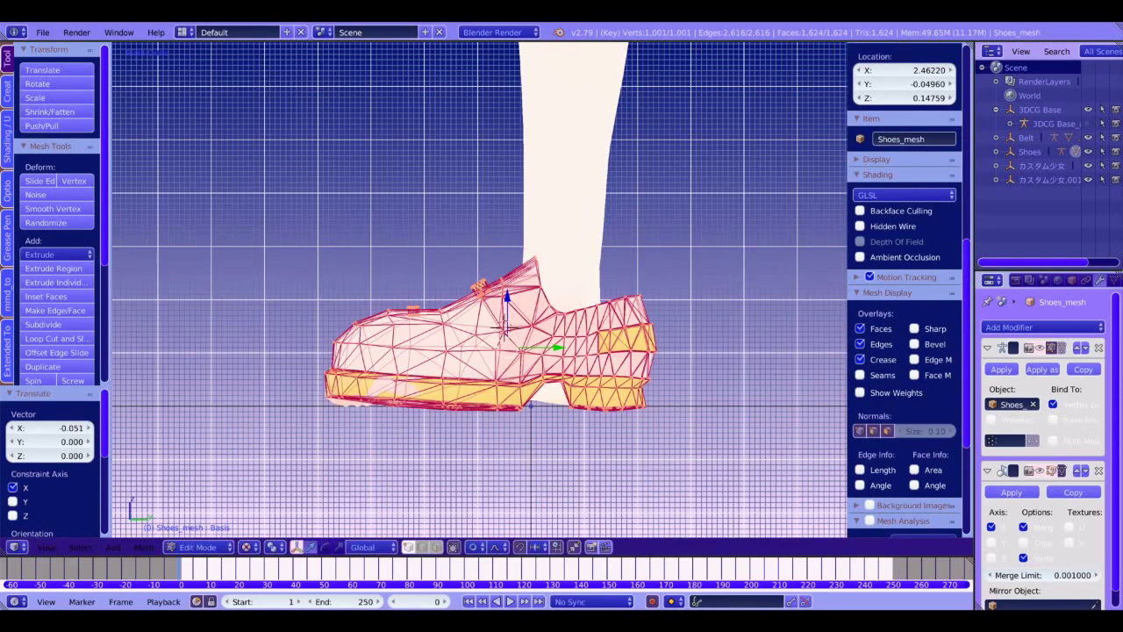
pyautogui.press('g')
pyautogui.press('z')
pyautogui.press('Return')
# Step: Rotate the entire shoe by -2.94° and shift it 0.051 toward the toe along Y
pyautogui.press('r')
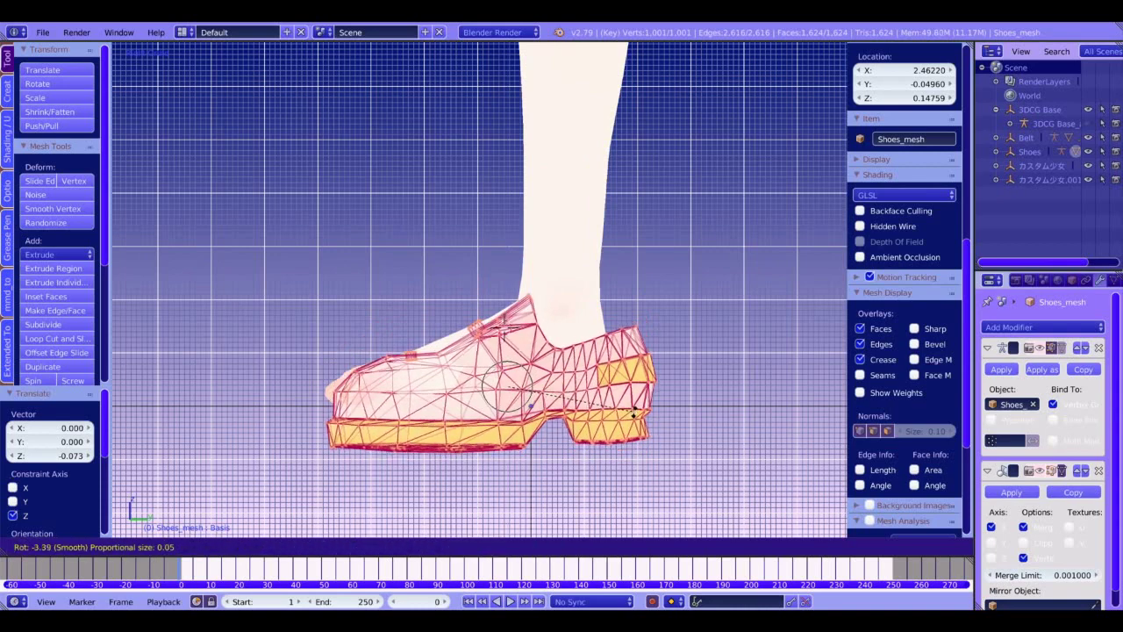
pyautogui.press('Return')
pyautogui.press('g')
pyautogui.press('y')
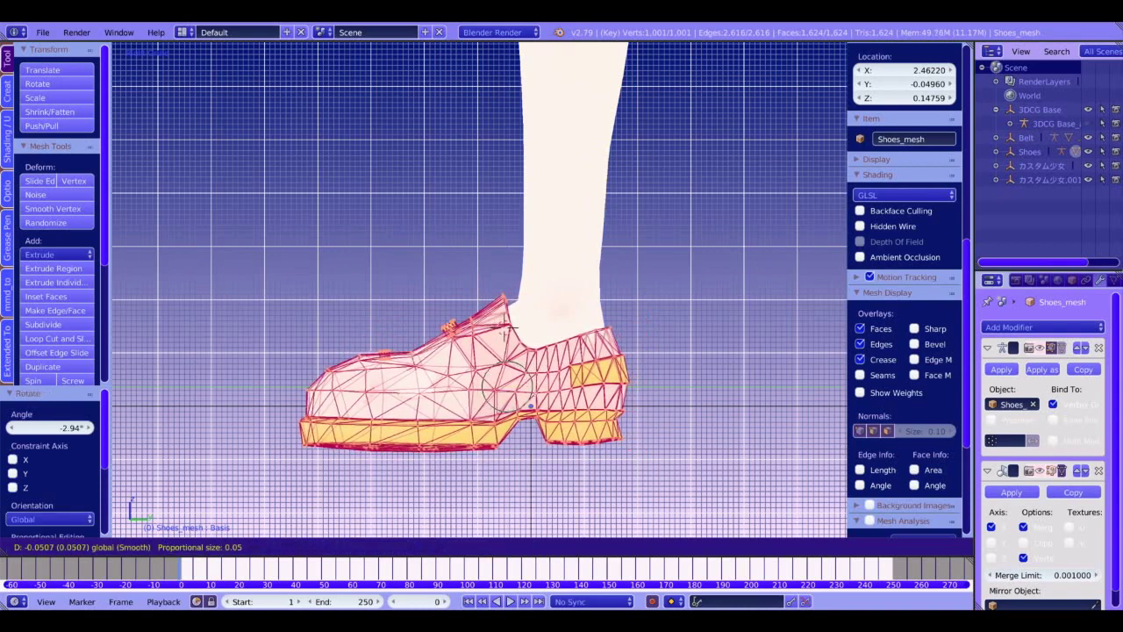
pyautogui.press('Return')
# Step: Select the linked underside of the sole and flatten it by scaling along Z
pyautogui.rightClick(468, 447)
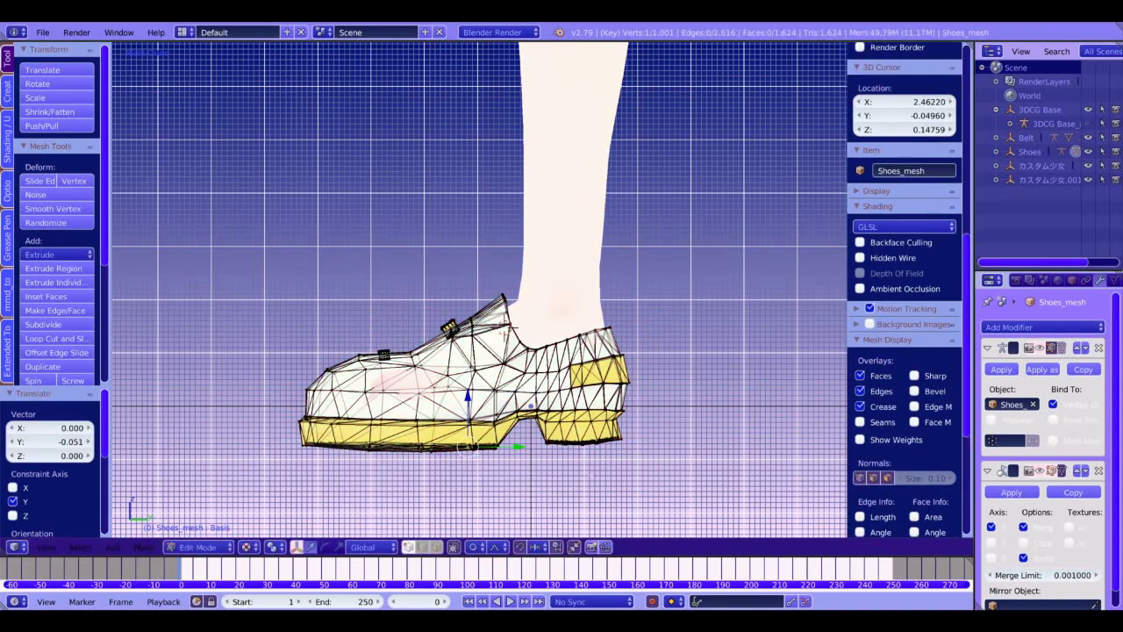
pyautogui.hotkey('ctrl', 'l')
pyautogui.press('s')
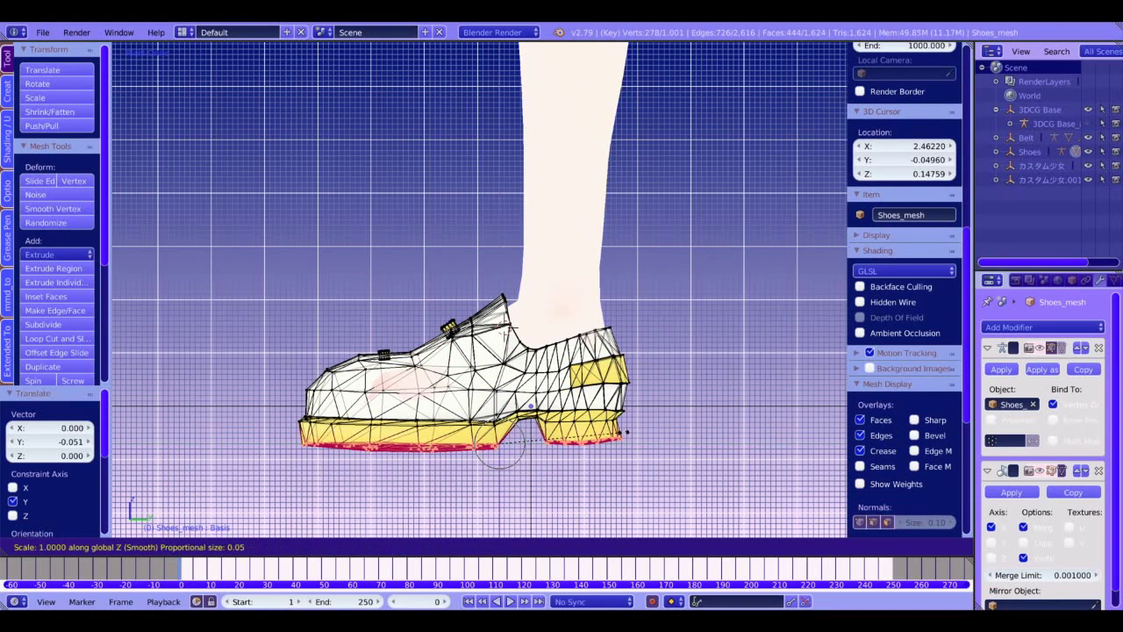
pyautogui.press('Return')
pyautogui.press('Tab')
pyautogui.moveTo(624, 432)
pyautogui.mouseDown(button='middle')
pyautogui.moveTo(629, 395)
pyautogui.moveTo(622, 429)
pyautogui.mouseUp(button='middle')
pyautogui.press('KP_1')
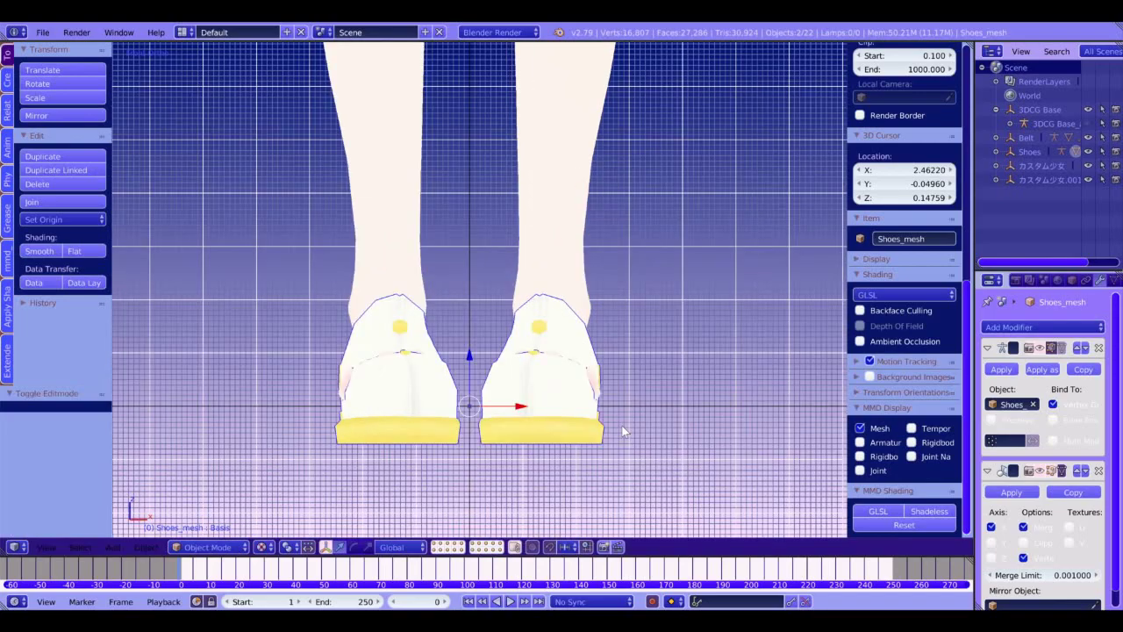
# Step: Shift the linked underside of the heel 0.013 toward the toe along Y
pyautogui.press('KP_3')
pyautogui.press('Tab')
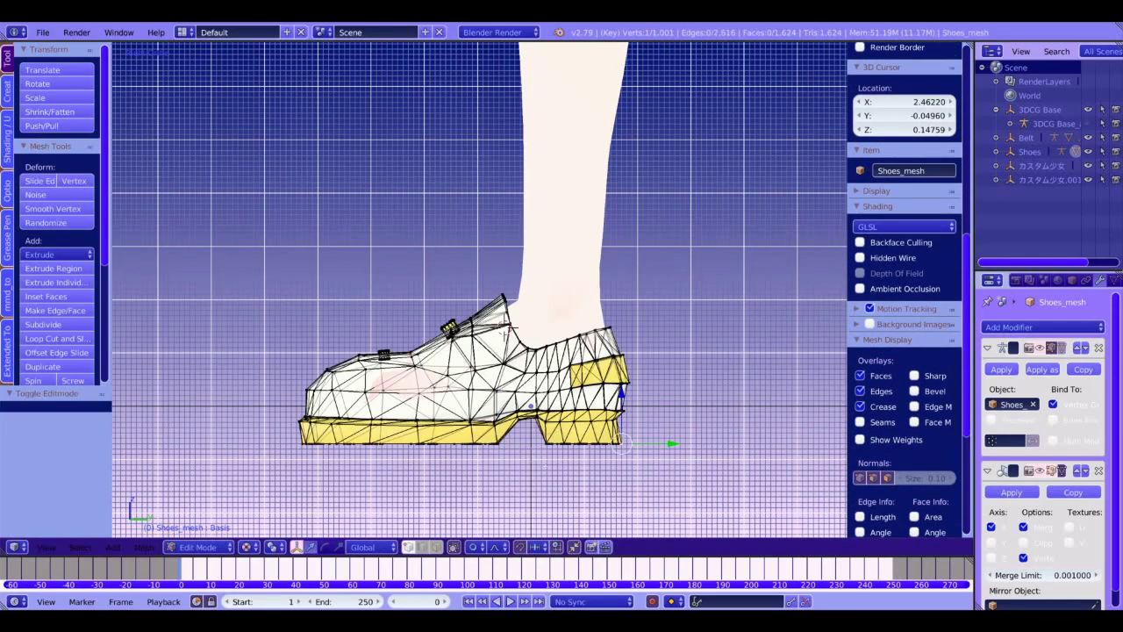
pyautogui.hotkey('ctrl', 'l')
pyautogui.press('g')
pyautogui.press('y')
pyautogui.press('Return')
# Step: Widen the entire shoe slightly by scaling it along X from a raised front view
pyautogui.keyDown('shift'); pyautogui.moveTo(575, 431); pyautogui.dragTo(586, 454, button='middle'); pyautogui.keyUp('shift')
pyautogui.scroll(4, 513, 431)
pyautogui.rightClick(382, 468)
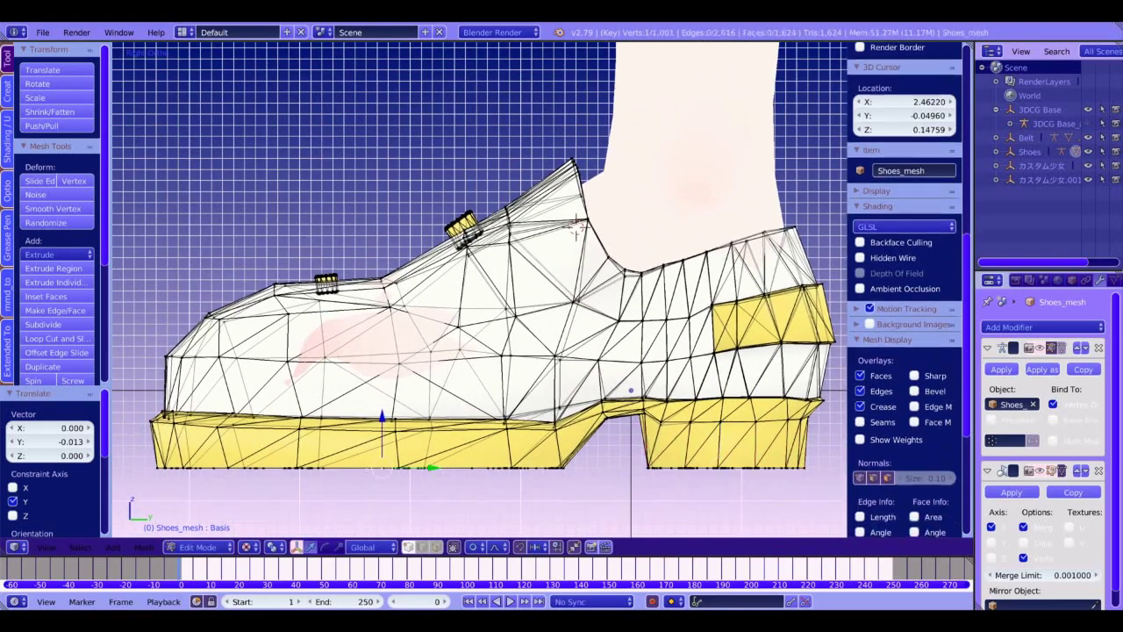
pyautogui.press('KP_1')
pyautogui.scroll(-1, 478, 395)
pyautogui.moveTo(478, 395); pyautogui.dragTo(485, 474, button='middle')
pyautogui.press('a')
pyautogui.press('a')
pyautogui.press('s')
pyautogui.press('z')
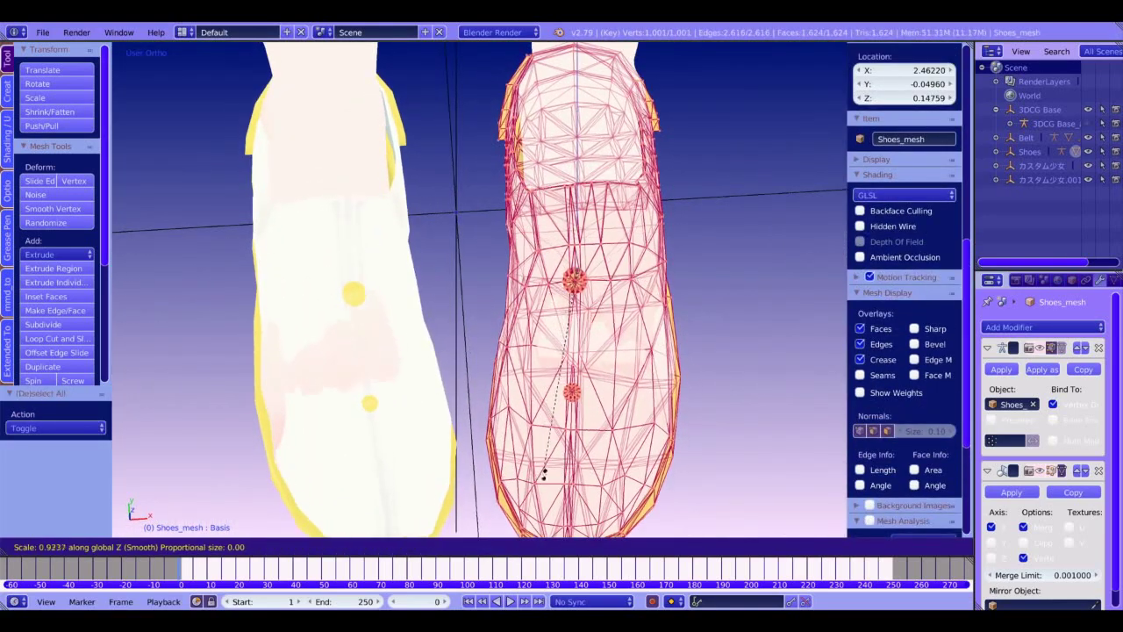
pyautogui.press('x')
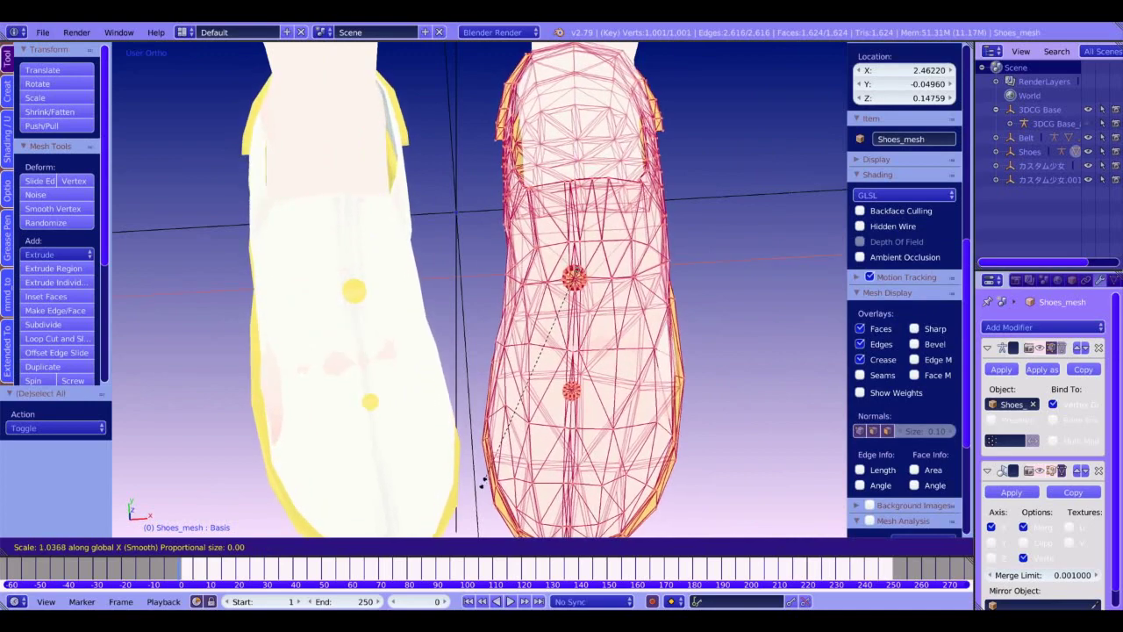
pyautogui.click(512, 471)
# Step: Try to reshape the edges around the front of the shoe by moving individual vertices
pyautogui.moveTo(671, 347); pyautogui.dragTo(647, 359, button='middle')
pyautogui.rightClick(636, 367)
pyautogui.moveTo(681, 376); pyautogui.dragTo(691, 379)
pyautogui.hotkey('ctrl', 'z')
pyautogui.moveTo(680, 373); pyautogui.dragTo(667, 327, button='middle')
pyautogui.moveTo(660, 405); pyautogui.dragTo(681, 402)
pyautogui.hotkey('ctrl', 'z')
pyautogui.moveTo(681, 402); pyautogui.dragTo(575, 408, button='middle')
pyautogui.moveTo(433, 494); pyautogui.dragTo(436, 501)
pyautogui.hotkey('ctrl', 'z')
pyautogui.rightClick(494, 430)
pyautogui.moveTo(510, 475); pyautogui.dragTo(515, 490)
pyautogui.moveTo(515, 490); pyautogui.dragTo(583, 443, button='middle')
pyautogui.moveTo(600, 489); pyautogui.dragTo(609, 491)
pyautogui.moveTo(609, 492); pyautogui.dragTo(628, 495, button='middle')
pyautogui.hotkey('ctrl', 'z')
pyautogui.hotkey('ctrl', 'z')
# Step: Merge the duplicate vertices of the entire shoe mesh with Remove Doubles
pyautogui.press('a')
pyautogui.press('a')
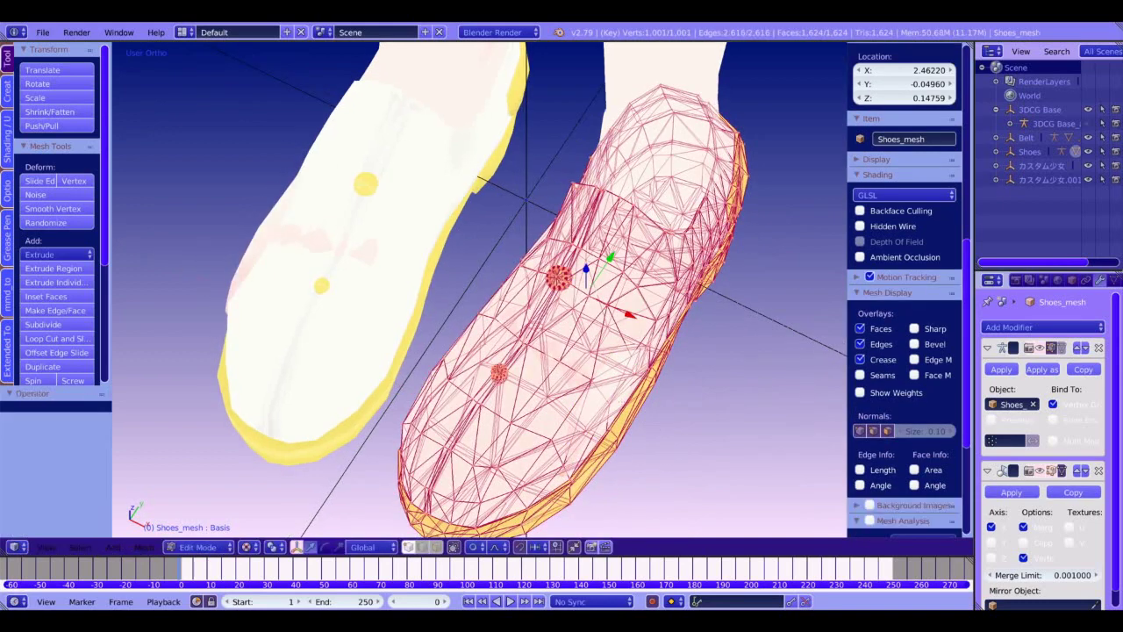
pyautogui.press('e')
pyautogui.press('Escape')
pyautogui.hotkey('ctrl', 'z')
pyautogui.press('w')
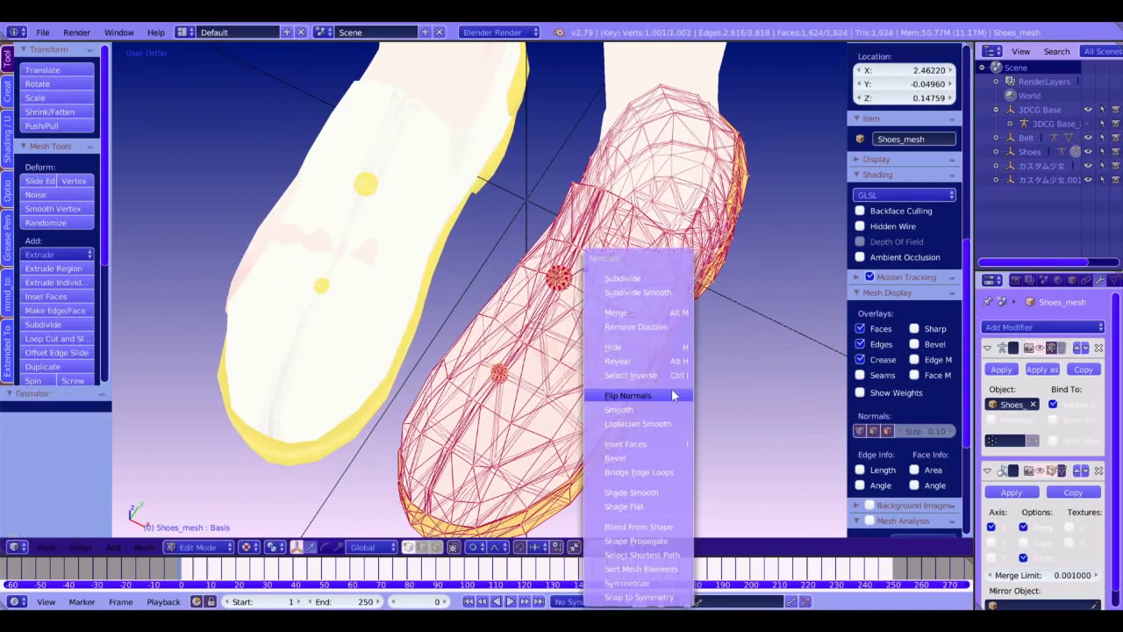
pyautogui.click(649, 330)
pyautogui.moveTo(649, 330); pyautogui.dragTo(627, 283, button='middle')
pyautogui.press('Tab')
pyautogui.moveTo(602, 358); pyautogui.dragTo(539, 420, button='middle')
pyautogui.press('Tab')
pyautogui.press('KP_3')
# Step: Try to move a single vertex on the side of the shoe's toe
pyautogui.rightClick(620, 431)
pyautogui.rightClick(596, 247)
pyautogui.rightClick(401, 352)
pyautogui.moveTo(381, 375); pyautogui.dragTo(381, 369)
pyautogui.hotkey('ctrl', 'z')
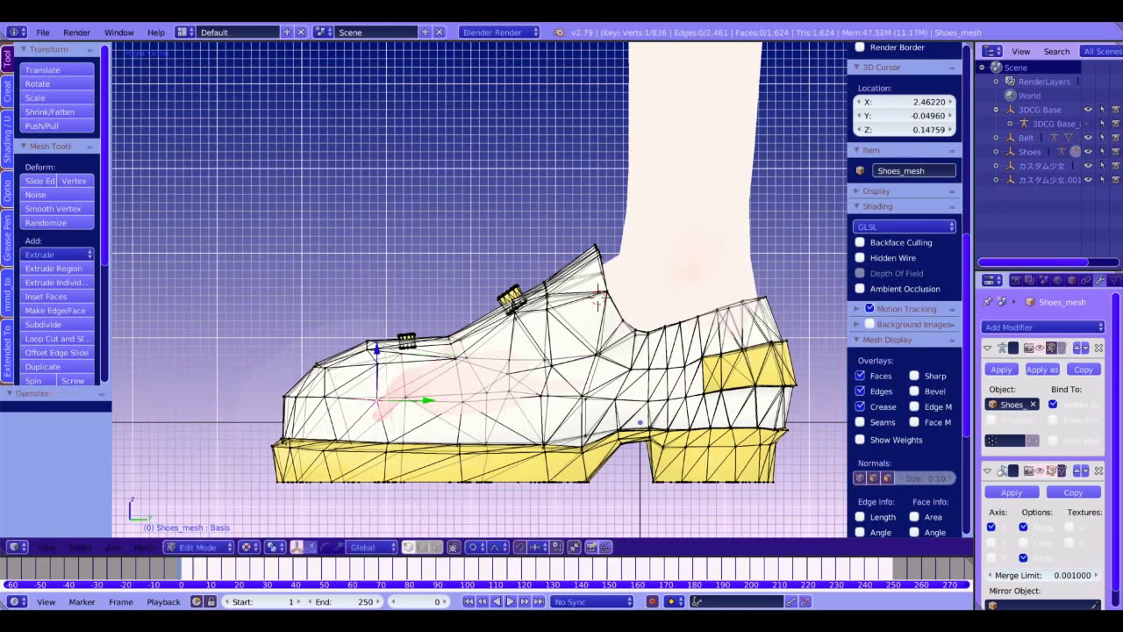
# Step: Box-select the toe section and shorten the shoe by moving it 0.017 along Y
pyautogui.press('b')
pyautogui.moveTo(392, 327); pyautogui.dragTo(261, 495)
pyautogui.moveTo(378, 443); pyautogui.dragTo(392, 443)
pyautogui.scroll(-6, 392, 443)
pyautogui.rightClick(455, 338)
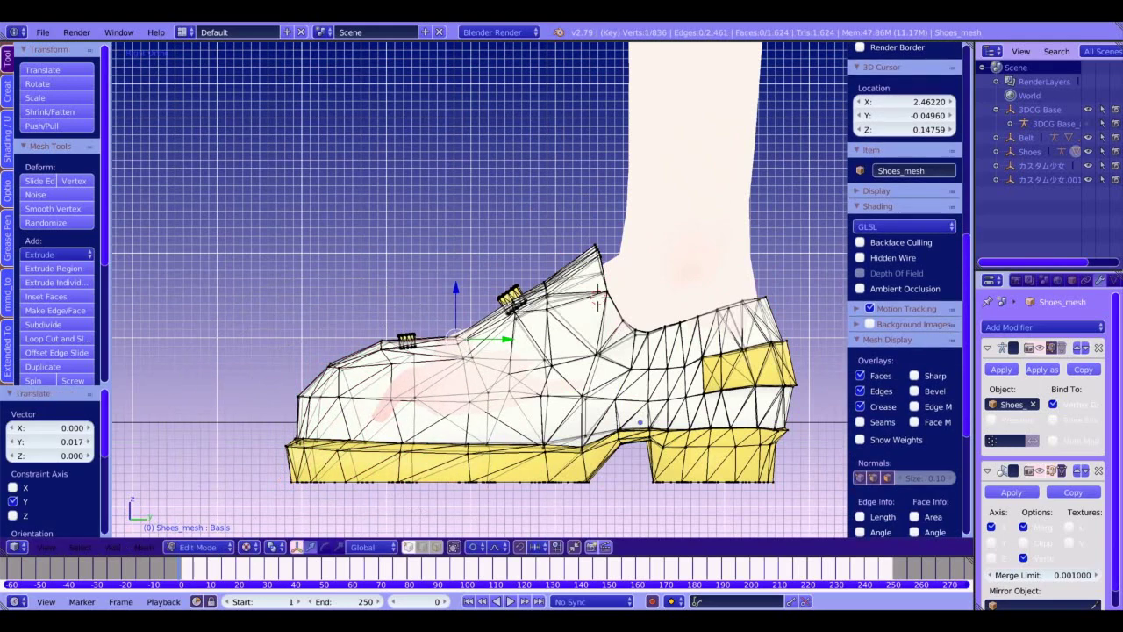
# Step: Raise the entire shoe 0.024 along Z and stretch it slightly along Y
pyautogui.press('a')
pyautogui.press('a')
pyautogui.press('g')
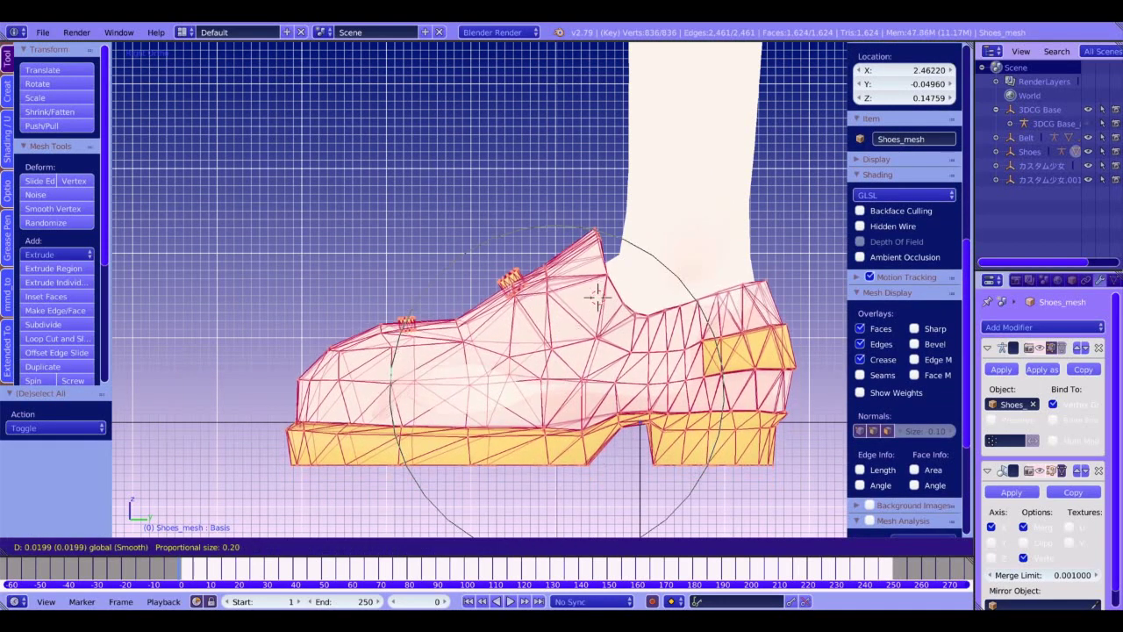
pyautogui.press('Return')
pyautogui.press('s')
pyautogui.press('z')
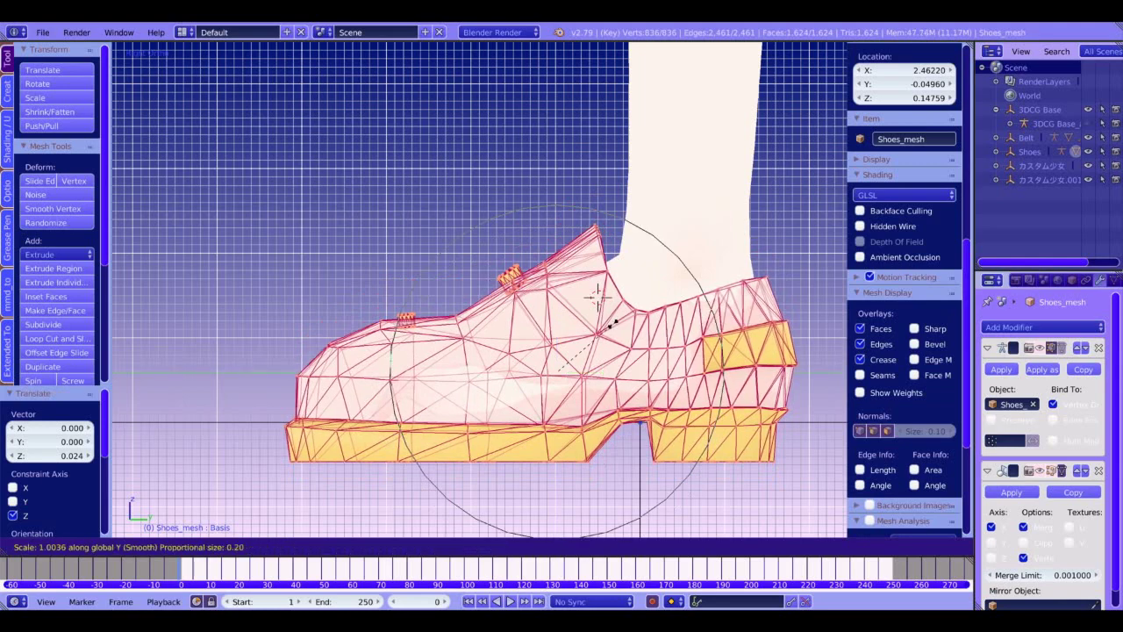
pyautogui.click(606, 341)
# Step: Try to move a vertex at the back of the heel forward along Y
pyautogui.rightClick(795, 366)
pyautogui.moveTo(843, 369); pyautogui.dragTo(832, 371)
pyautogui.hotkey('ctrl', 'z')
# Step: Run Remove Doubles again on the entire shoe mesh
pyautogui.keyDown('shift'); pyautogui.moveTo(779, 389); pyautogui.dragTo(724, 384, button='middle'); pyautogui.keyUp('shift')
pyautogui.press('a')
pyautogui.press('a')
pyautogui.press('w')
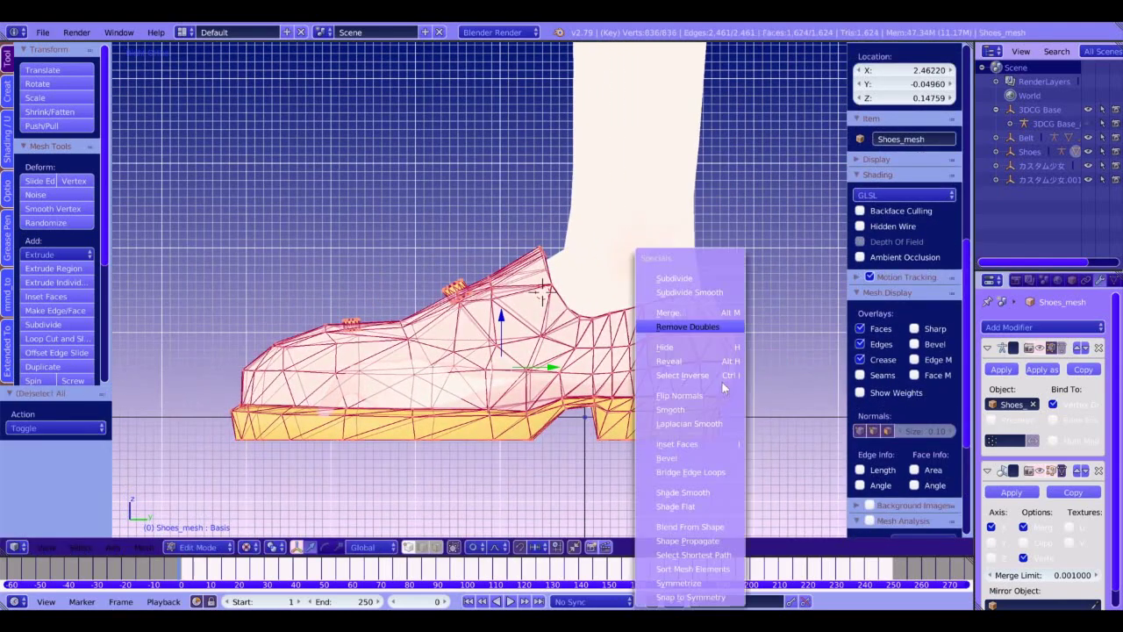
pyautogui.click(710, 330)
# Step: Try once more to shift a rear heel vertex toward the toe
pyautogui.rightClick(740, 361)
pyautogui.moveTo(788, 360); pyautogui.dragTo(765, 369)
pyautogui.hotkey('ctrl', 'z')
# Step: Change the proportional editing mode and nudge vertices around the heel to fit the foot
pyautogui.click(474, 547)
pyautogui.click(499, 515)
pyautogui.moveTo(750, 288); pyautogui.dragTo(758, 288)
pyautogui.moveTo(759, 288); pyautogui.dragTo(811, 362, button='middle')
pyautogui.moveTo(714, 344); pyautogui.dragTo(719, 353)
pyautogui.moveTo(719, 353); pyautogui.dragTo(721, 383, button='middle')
pyautogui.moveTo(718, 375); pyautogui.dragTo(720, 381)
pyautogui.moveTo(720, 381); pyautogui.dragTo(720, 349, button='middle')
# Step: Move the upper back rim of the heel about 0.008 toward the toe along Y with proportional editing
pyautogui.rightClick(721, 278)
pyautogui.moveTo(765, 263); pyautogui.dragTo(762, 264)
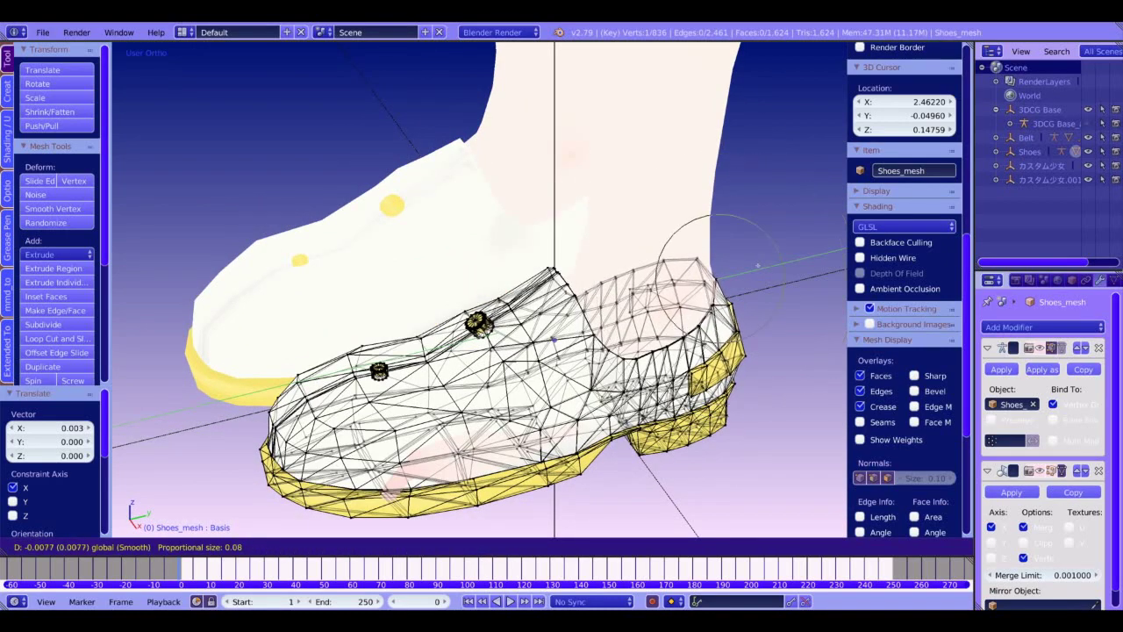
pyautogui.click(758, 264)
pyautogui.press('Tab')
pyautogui.moveTo(758, 263); pyautogui.dragTo(579, 175, button='middle')
# Step: Nudge a vertex on the rim of the shoe opening closer to the ankle
pyautogui.press('Tab')
pyautogui.scroll(2, 646, 350)
pyautogui.moveTo(418, 340); pyautogui.dragTo(410, 339)
pyautogui.click(452, 344)
pyautogui.press('Tab')
pyautogui.moveTo(452, 345); pyautogui.dragTo(425, 330, button='middle')
# Step: Move the outer rim near the heel about 0.005 inward along X with a proportional size of 0.15
pyautogui.press('Tab')
pyautogui.moveTo(195, 314); pyautogui.dragTo(197, 315)
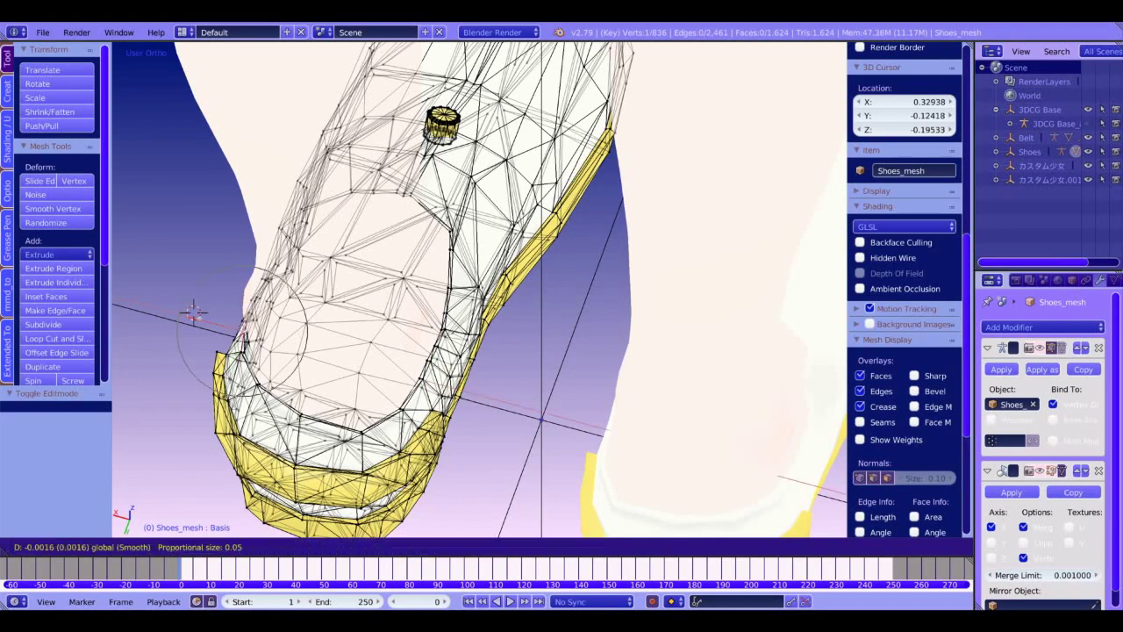
pyautogui.scroll(-3, 334, 334)
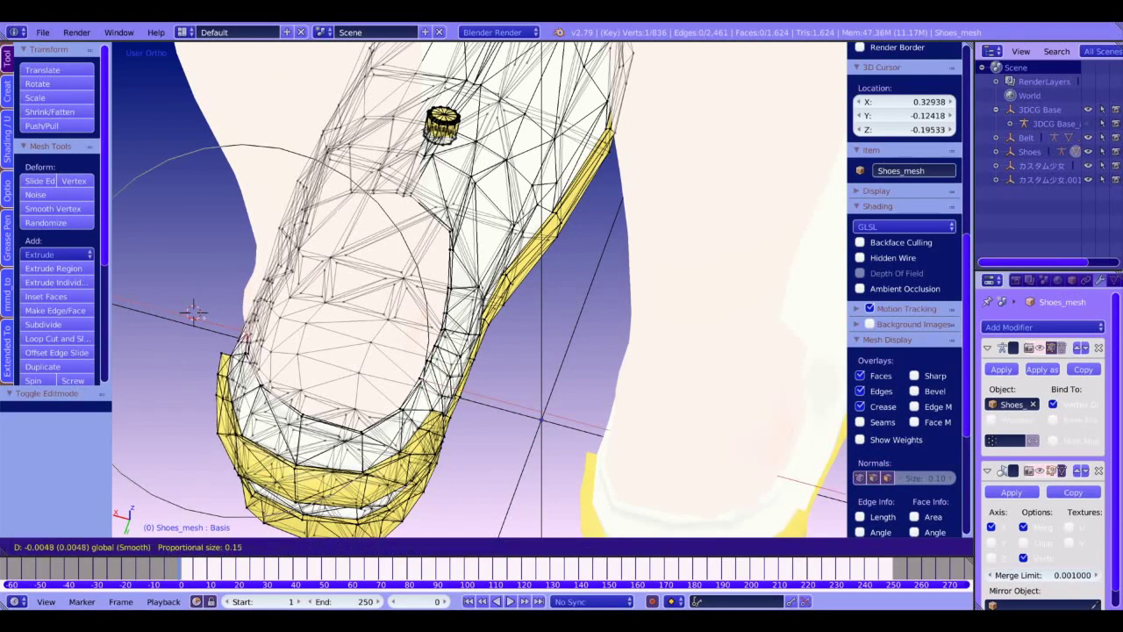
pyautogui.click(338, 353)
pyautogui.press('Tab')
pyautogui.moveTo(339, 355); pyautogui.dragTo(399, 320, button='middle')
# Step: Adjust the outer rear rim of the shoe opening with two small moves along X
pyautogui.press('Tab')
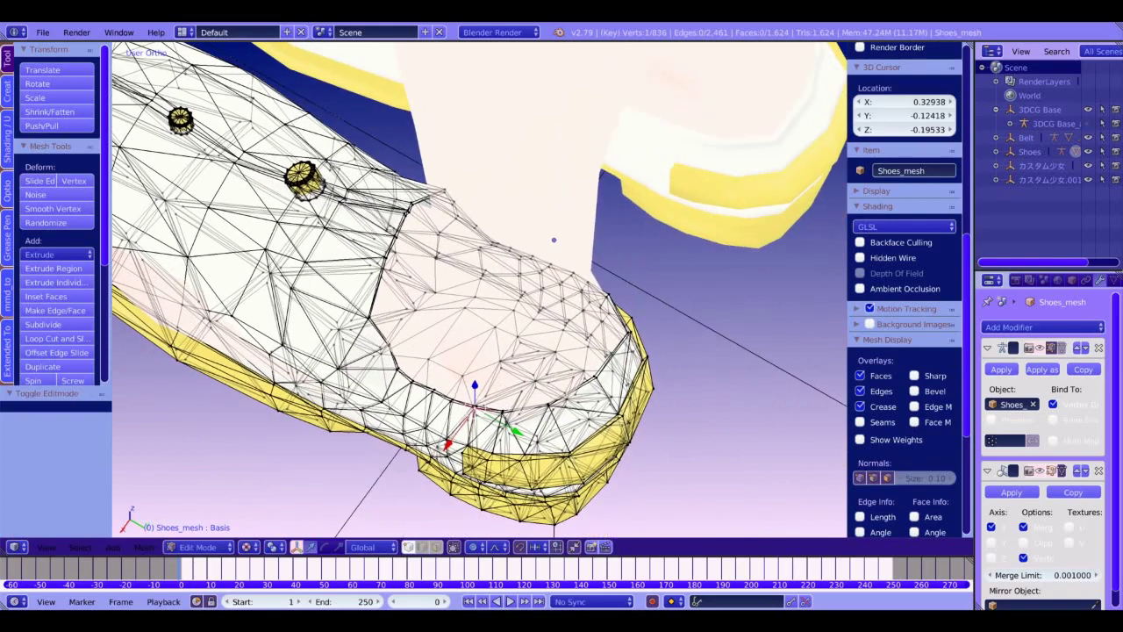
pyautogui.press('g')
pyautogui.press('x')
pyautogui.press('Return')
pyautogui.press('g')
pyautogui.press('x')
pyautogui.click(574, 349)
pyautogui.press('Tab')
# Step: Move the outer front rim of the shoe opening outward along X by 0.003 and again by 0.004
pyautogui.keyDown('shift'); pyautogui.moveTo(519, 360); pyautogui.dragTo(630, 360, button='middle'); pyautogui.keyUp('shift')
pyautogui.press('Tab')
pyautogui.press('g')
pyautogui.press('x')
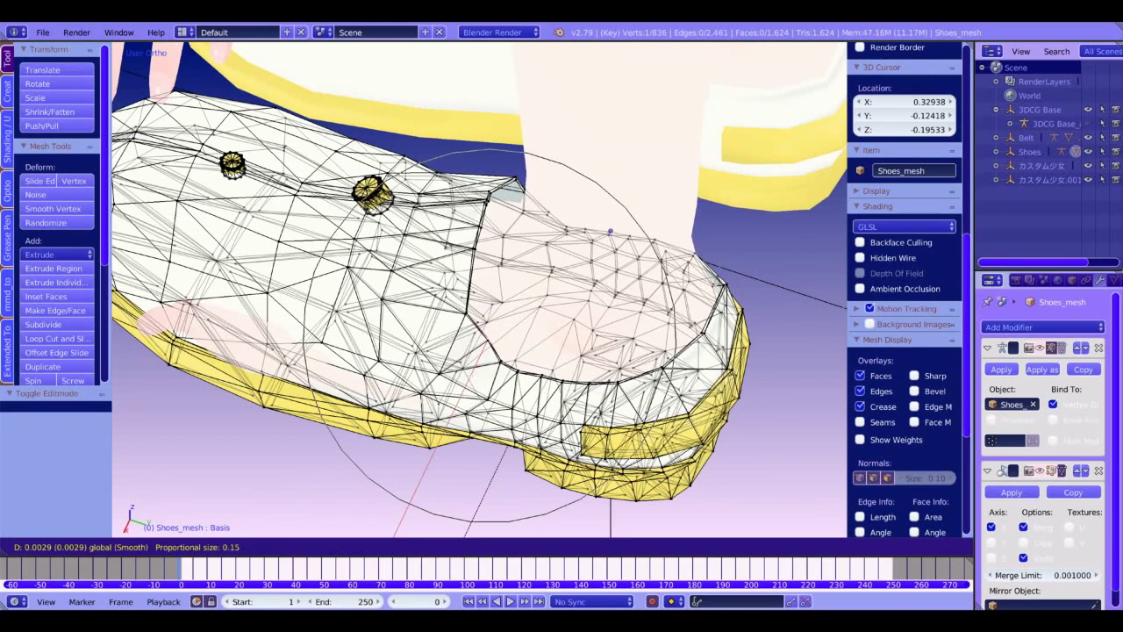
pyautogui.press('Return')
pyautogui.moveTo(562, 316); pyautogui.dragTo(487, 279, button='middle')
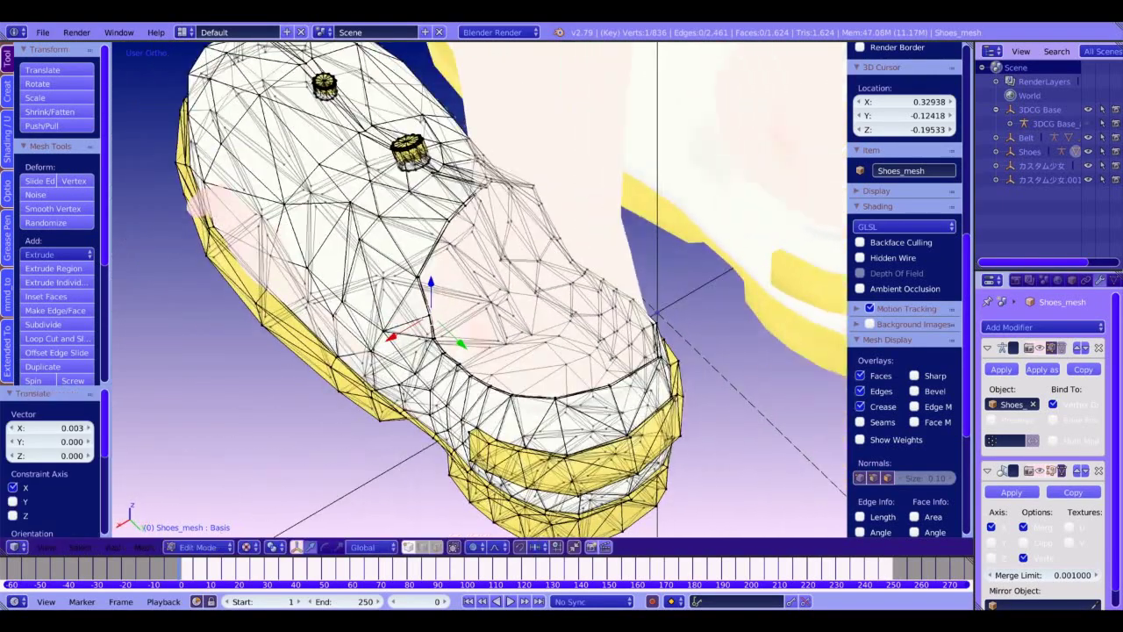
pyautogui.press('g')
pyautogui.press('x')
pyautogui.press('Return')
# Step: Move the inner corner of the tongue's top edge 0.029 along X
pyautogui.moveTo(316, 316); pyautogui.dragTo(807, 289, button='middle')
pyautogui.moveTo(572, 330); pyautogui.dragTo(597, 347, button='middle')
pyautogui.rightClick(520, 156)
pyautogui.press('g')
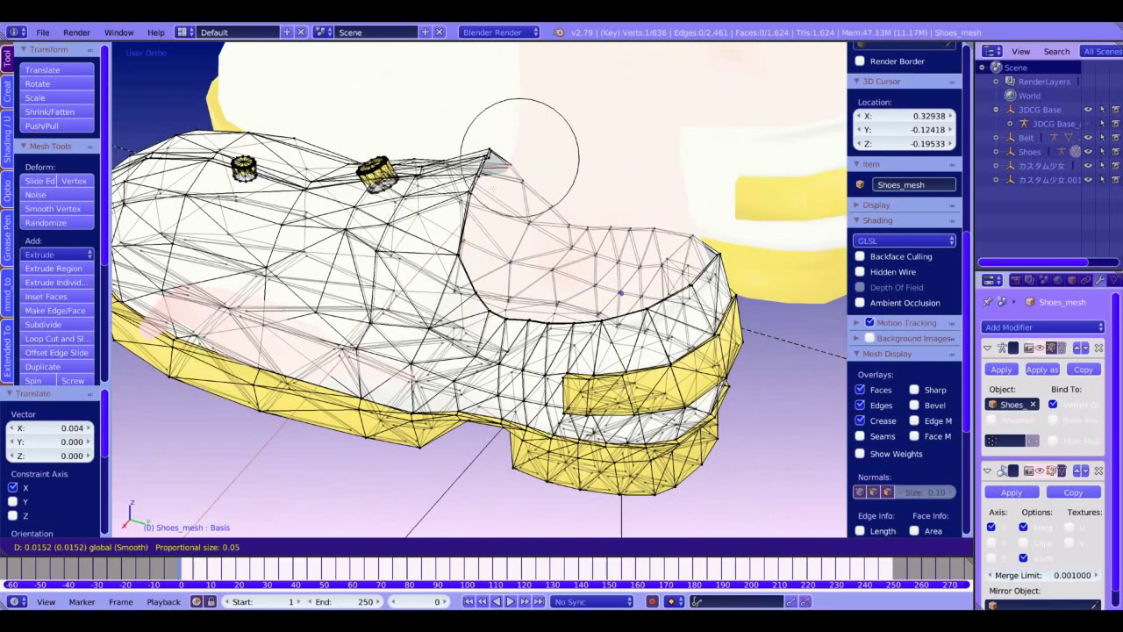
pyautogui.click(624, 296)
pyautogui.moveTo(625, 297); pyautogui.dragTo(737, 407, button='middle')
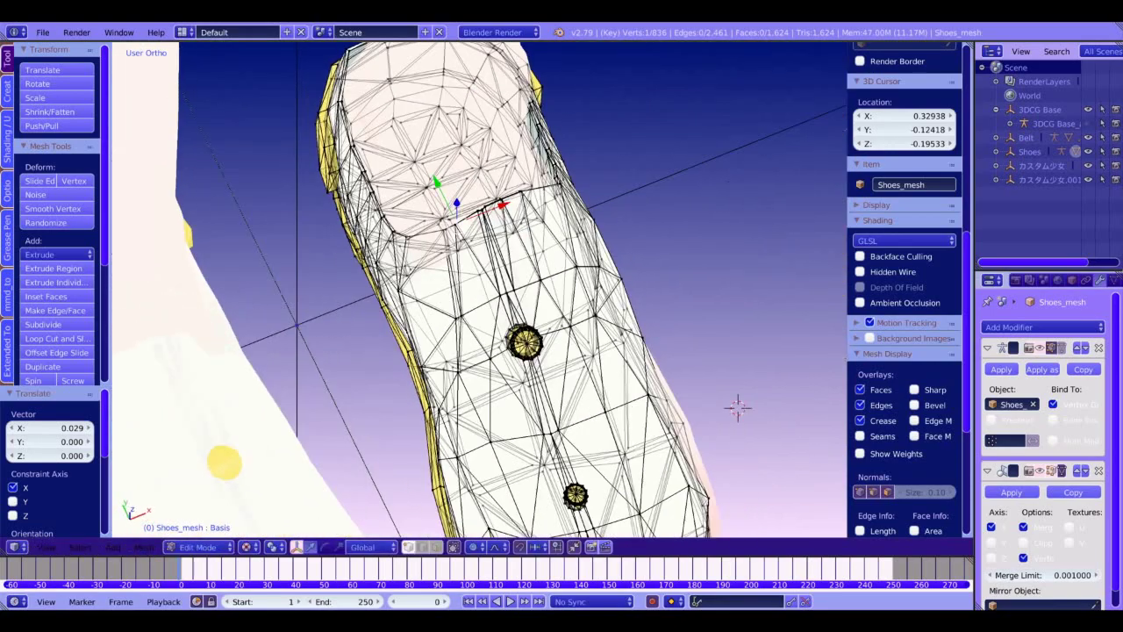
# Step: Fine-tune the tongue's top-edge vertices along X, with a final move of -0.003
pyautogui.press('g')
pyautogui.click(737, 407)
pyautogui.press('g')
pyautogui.moveTo(482, 206); pyautogui.dragTo(480, 207)
# Step: Select the linked upper button and move it 0.009 along Y and -0.004 along Z from the side view
pyautogui.moveTo(267, 308); pyautogui.dragTo(624, 171, button='middle')
pyautogui.press('KP_3')
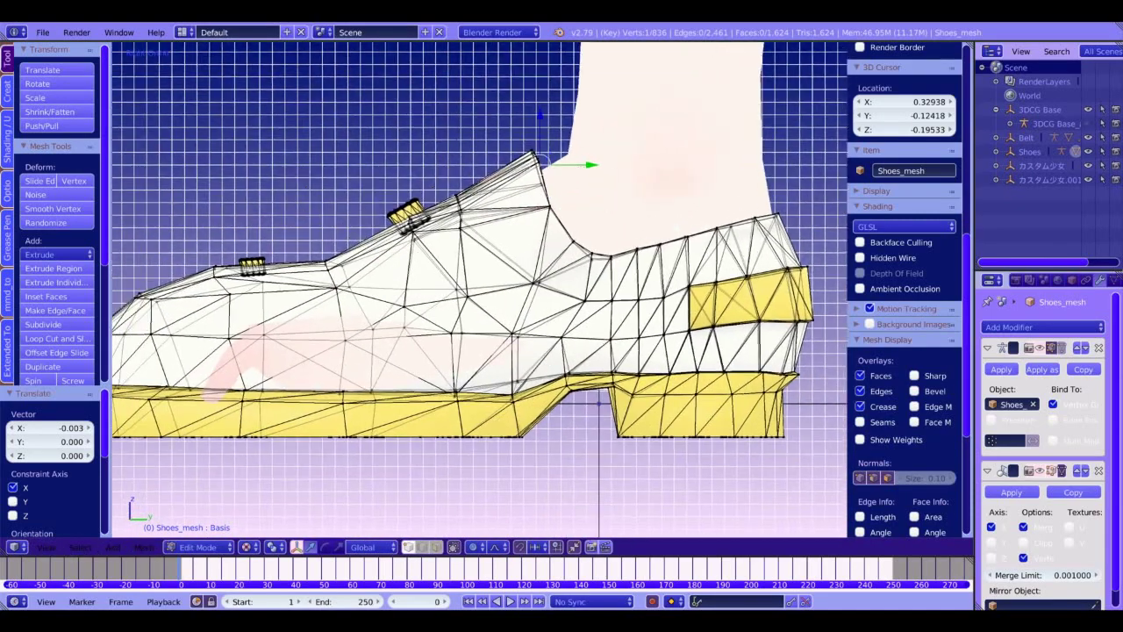
pyautogui.rightClick(455, 197)
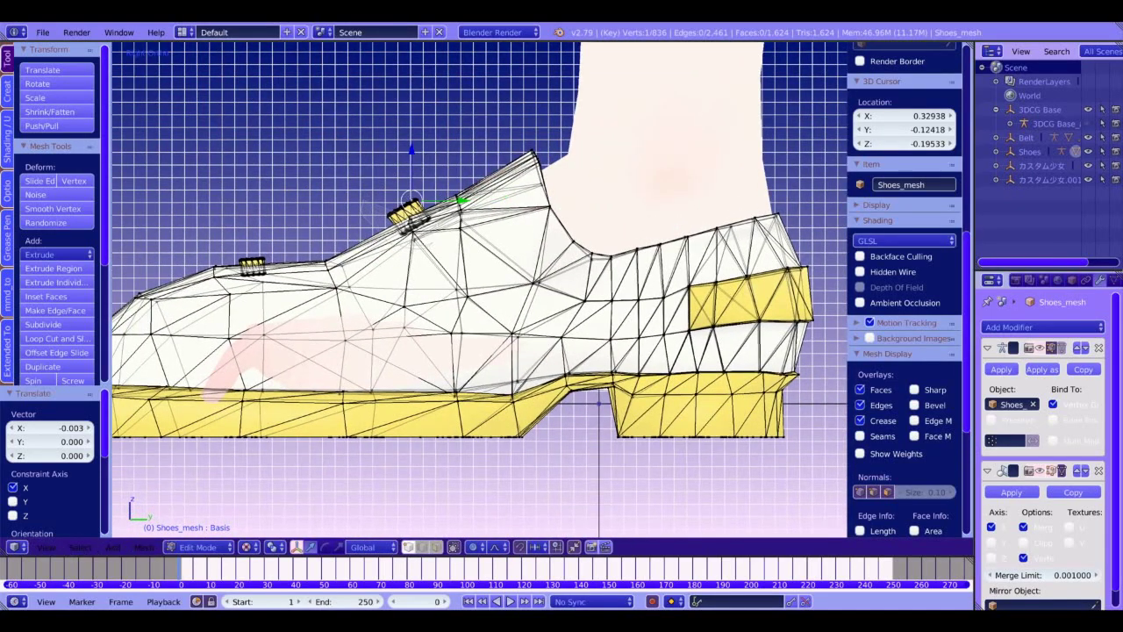
pyautogui.hotkey('ctrl', 'l')
pyautogui.press('g')
pyautogui.click(420, 223)
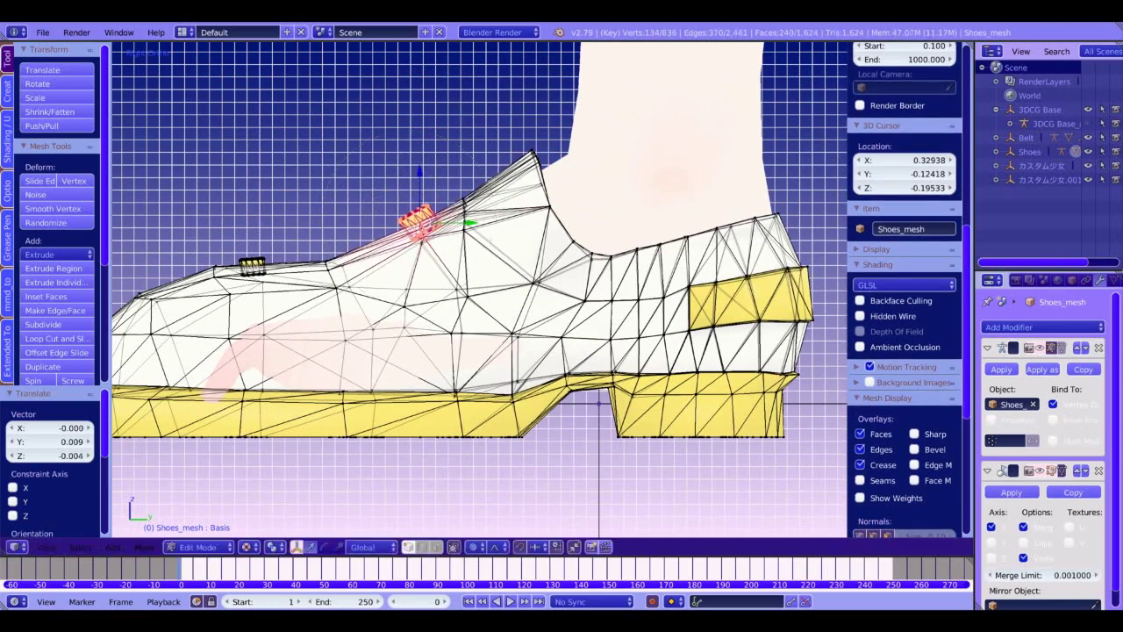
# Step: Pull the tongue's tip back about 0.008 and down about 0.010 toward the ankle with proportional size 0.07
pyautogui.rightClick(532, 157)
pyautogui.press('g')
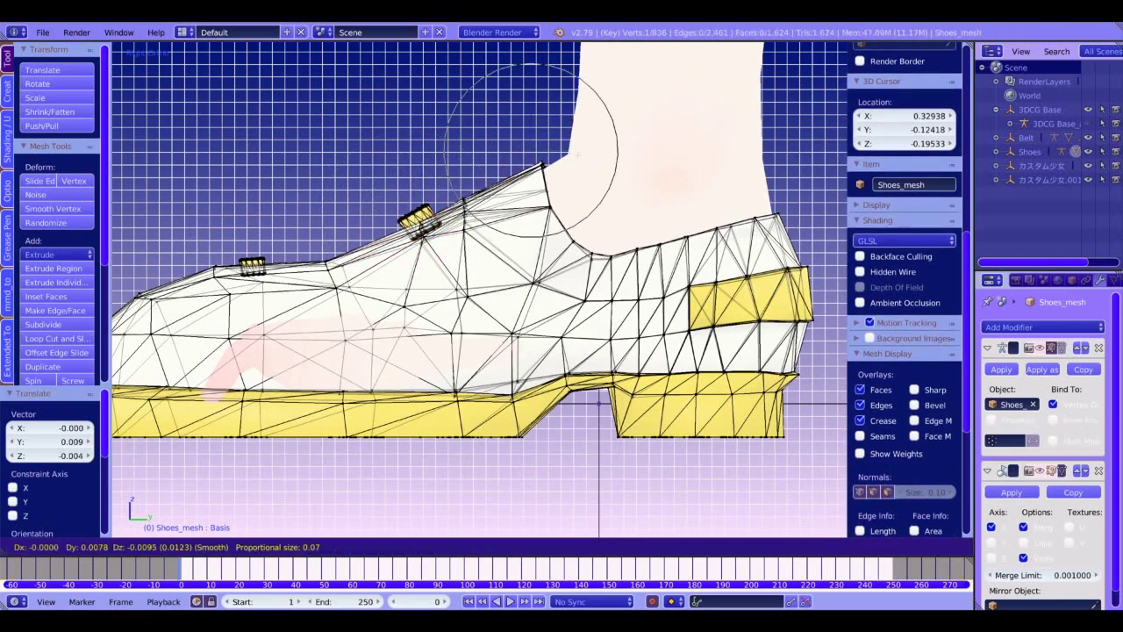
pyautogui.click(577, 155)
pyautogui.press('Tab')
pyautogui.keyDown('shift'); pyautogui.moveTo(579, 156); pyautogui.dragTo(604, 183, button='middle'); pyautogui.keyUp('shift')
pyautogui.press('Tab')
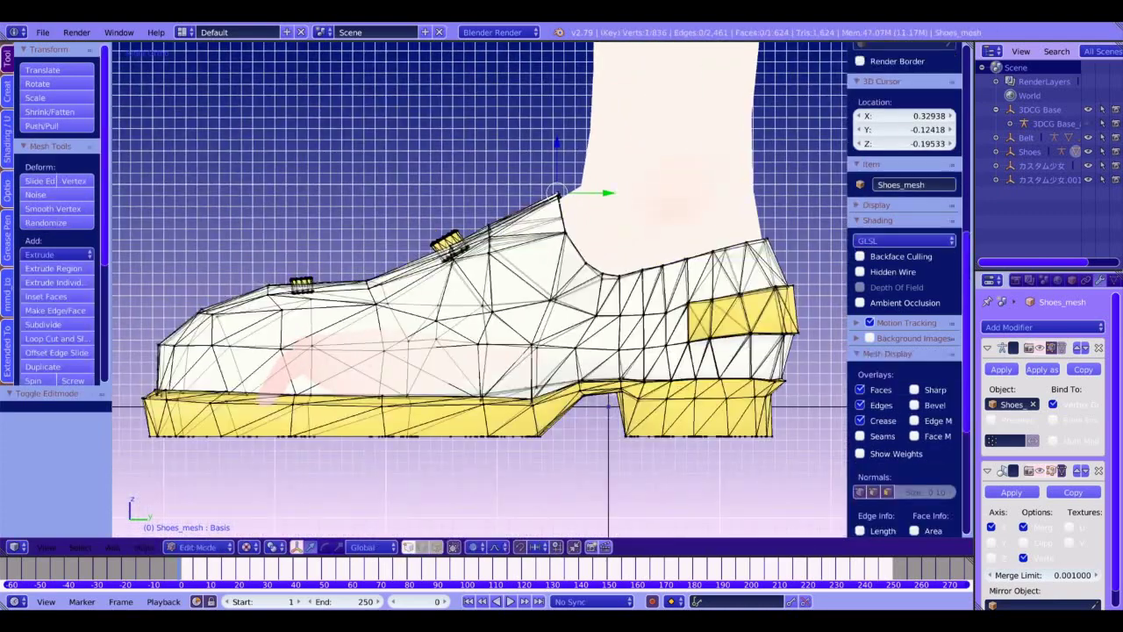
# Step: Grow a selection around the front tip of the sole and move it 0.013 along Y with proportional size 0.07
pyautogui.rightClick(167, 399)
pyautogui.press('ctrl+KP_Add')
pyautogui.press('ctrl+KP_Add')
pyautogui.press('g')
pyautogui.press('y')
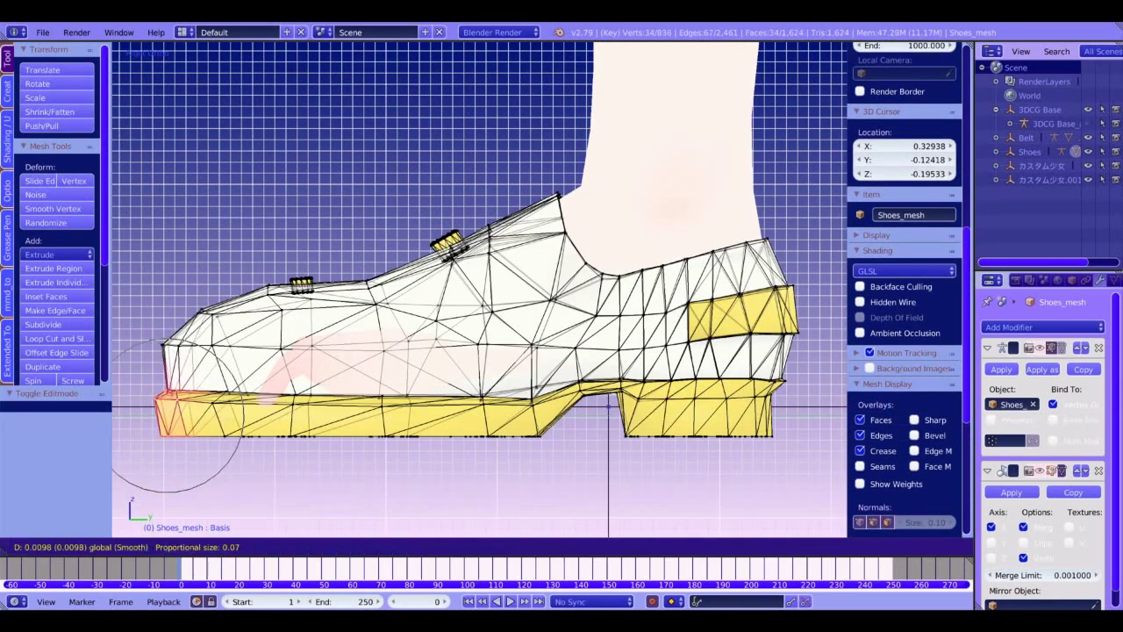
pyautogui.click(175, 411)
# Step: Raise the toe's front vertex 0.008 along Z, and pull the surrounding toe area back 0.007 along Y
pyautogui.rightClick(165, 346)
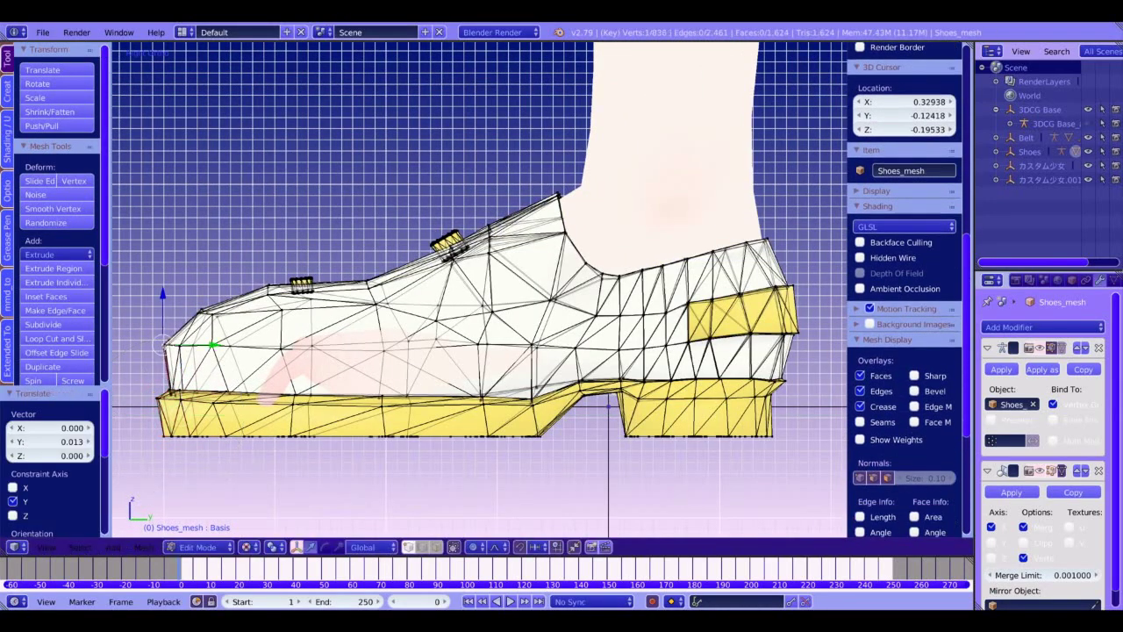
pyautogui.press('g')
pyautogui.press('z')
pyautogui.press('Return')
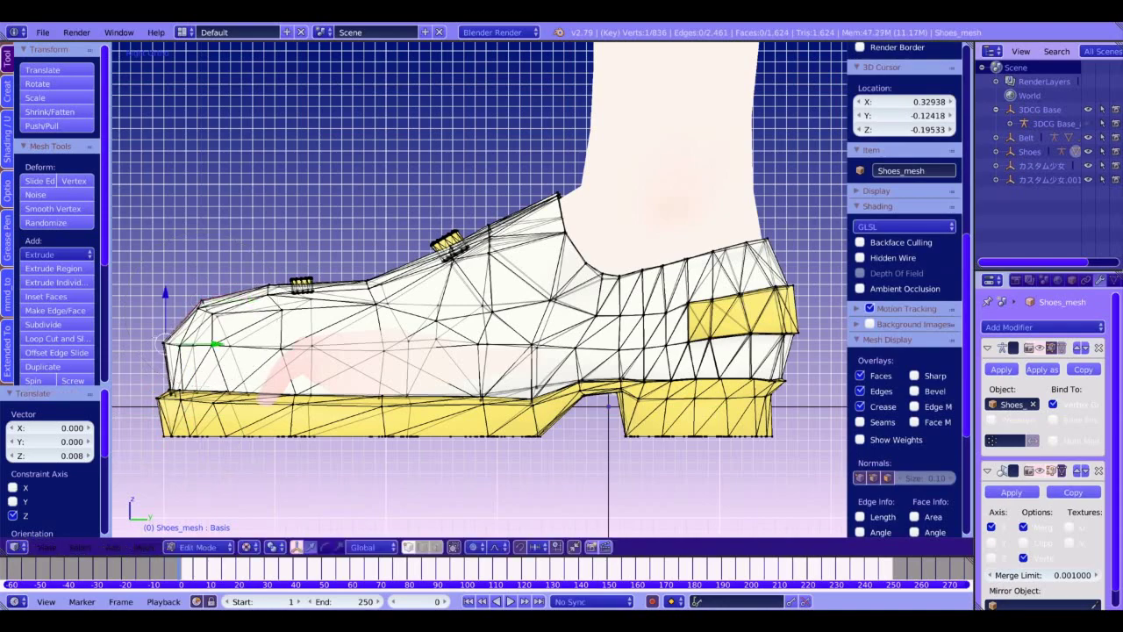
pyautogui.hotkey('ctrl', 'l')
pyautogui.press('g')
pyautogui.press('y')
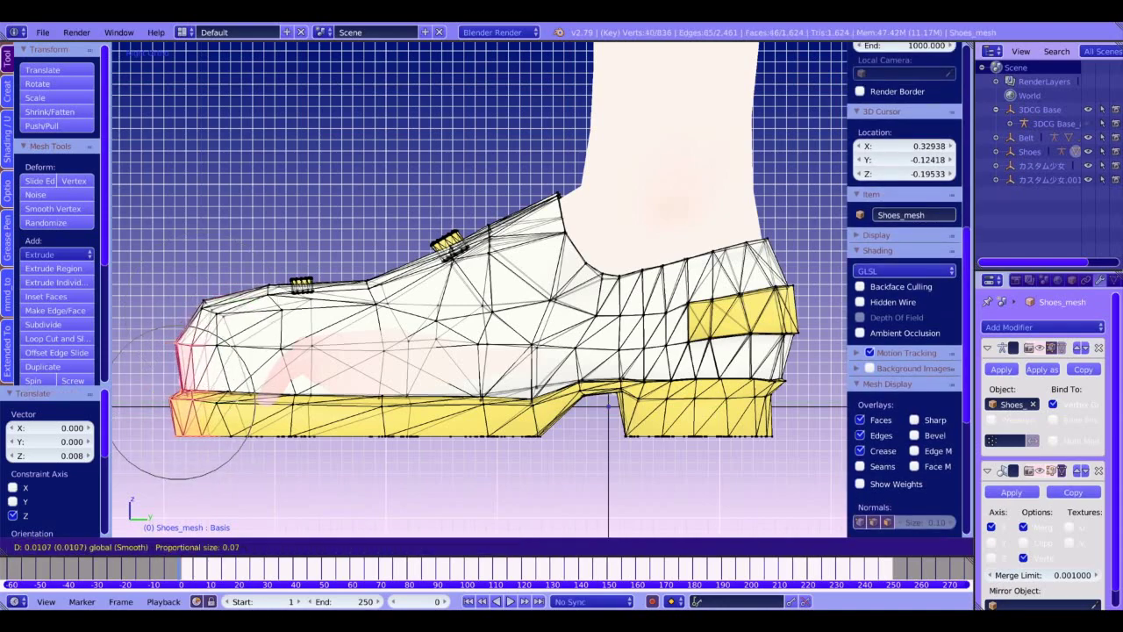
pyautogui.press('Return')
# Step: Select the linked area on the forefoot's outer side and move it 0.009 outward along X
pyautogui.moveTo(478, 263); pyautogui.dragTo(632, 403, button='middle')
pyautogui.rightClick(619, 375)
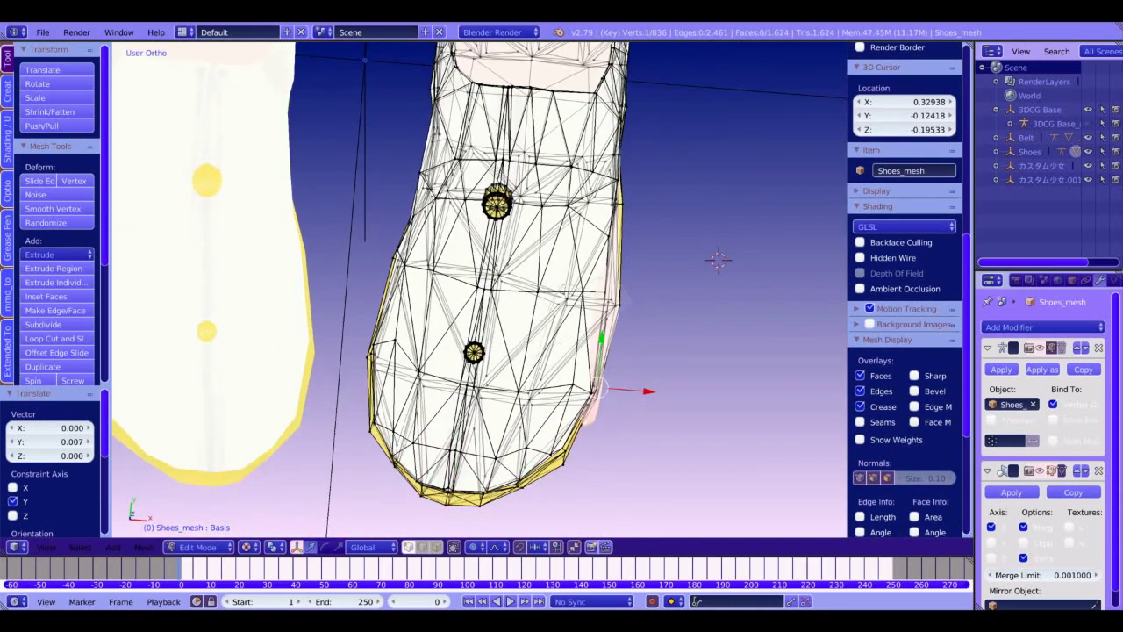
pyautogui.hotkey('ctrl', 'l')
pyautogui.press('g')
pyautogui.press('x')
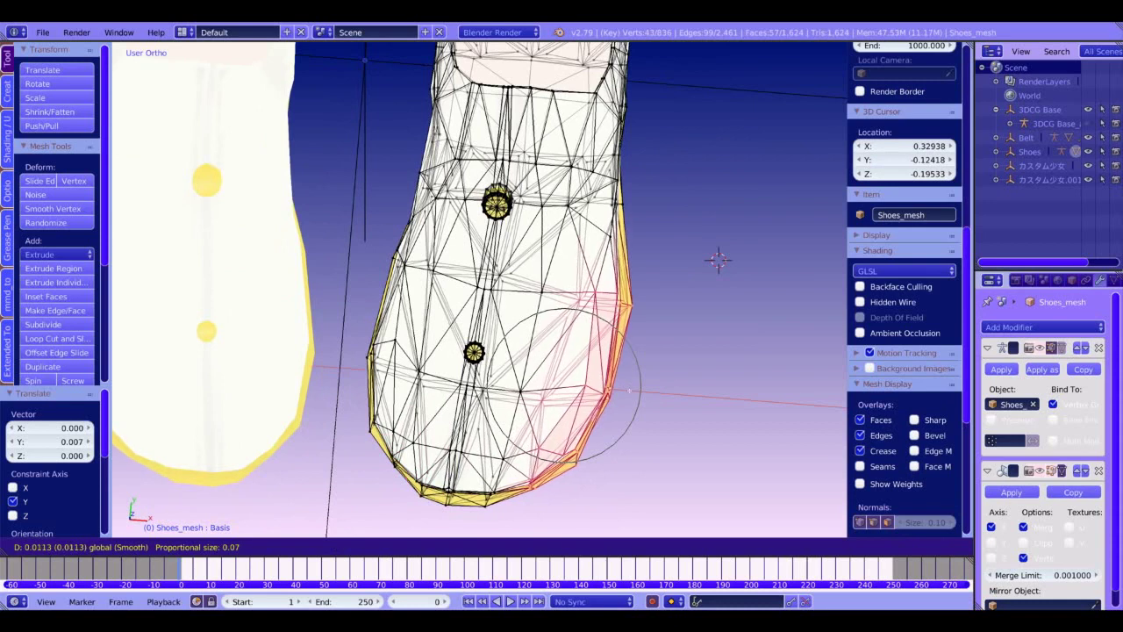
pyautogui.click(660, 394)
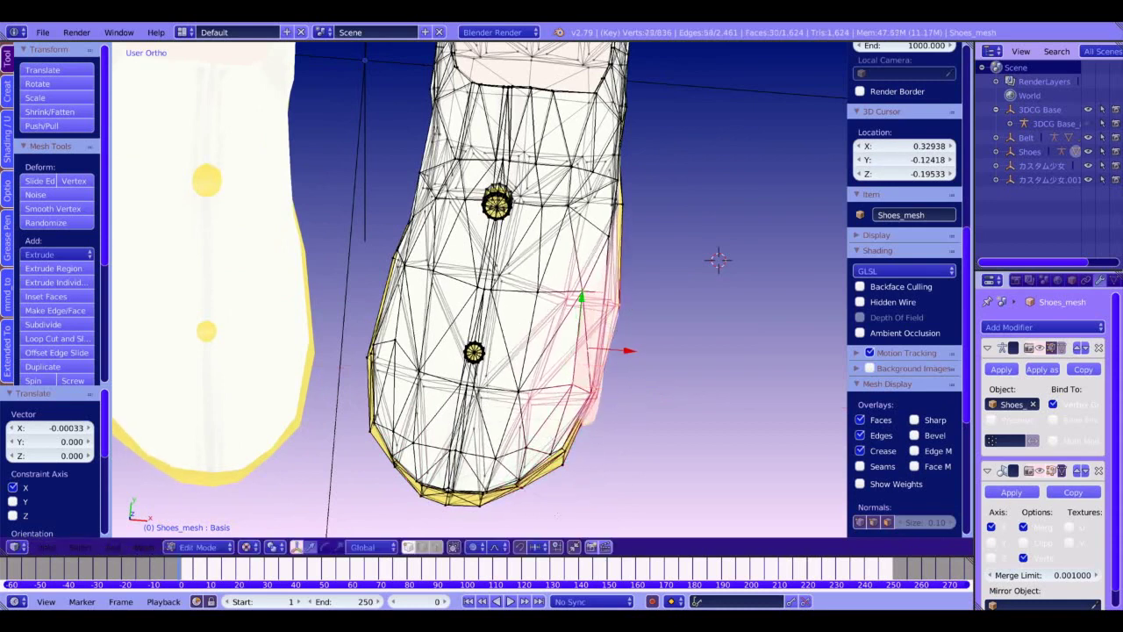
pyautogui.press('g')
pyautogui.press('x')
pyautogui.click(633, 394)
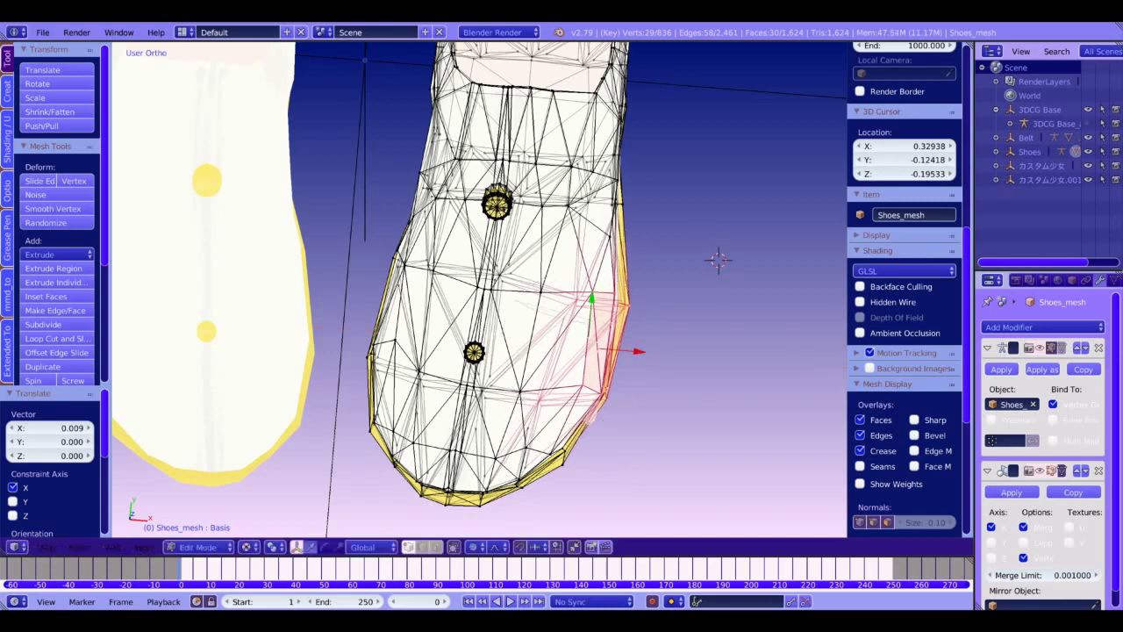
# Step: Move the outer forefoot vertices -0.011 along Y and 0.002 along X to round the toe outline
pyautogui.moveTo(578, 355); pyautogui.dragTo(578, 356)
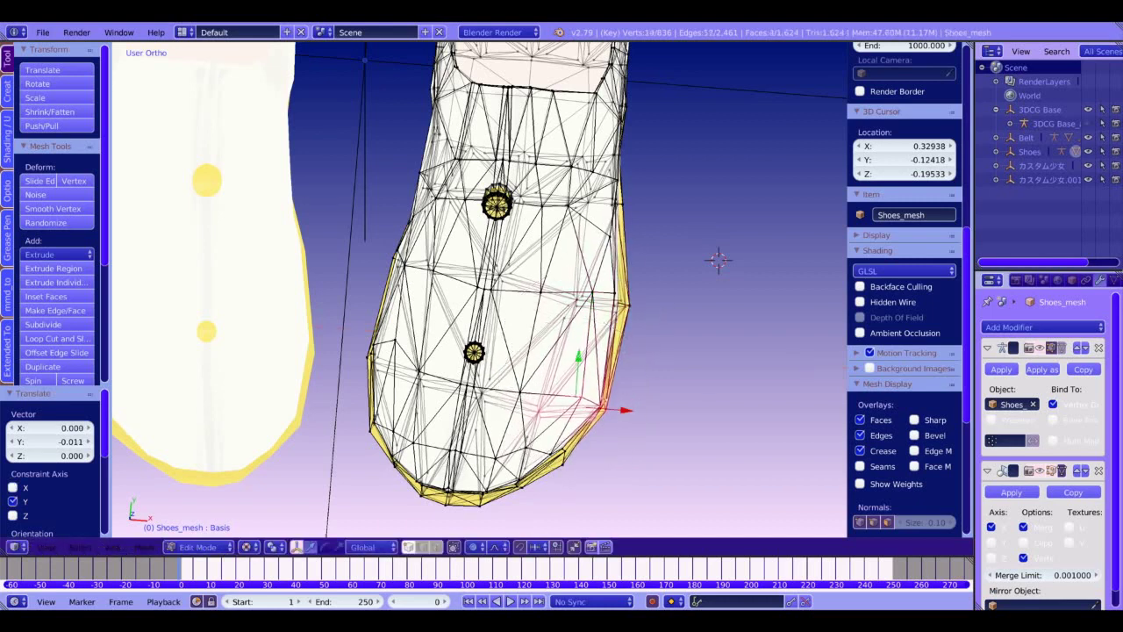
pyautogui.click(569, 427)
pyautogui.moveTo(569, 427); pyautogui.dragTo(517, 424, button='middle')
pyautogui.moveTo(559, 383); pyautogui.dragTo(556, 389)
pyautogui.moveTo(586, 453); pyautogui.dragTo(591, 454)
pyautogui.moveTo(591, 454); pyautogui.dragTo(656, 435, button='middle')
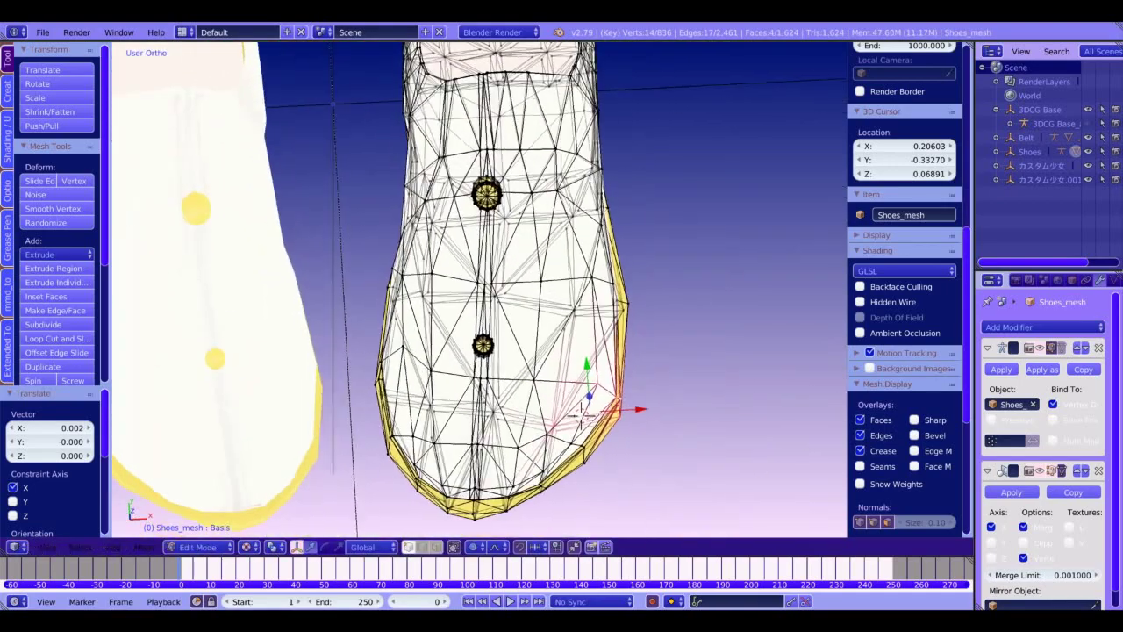
# Step: Box-select the sole's lower outer vertices from the front view and pull them slightly inward along X
pyautogui.press('KP_1')
pyautogui.scroll(-2, 904, 307)
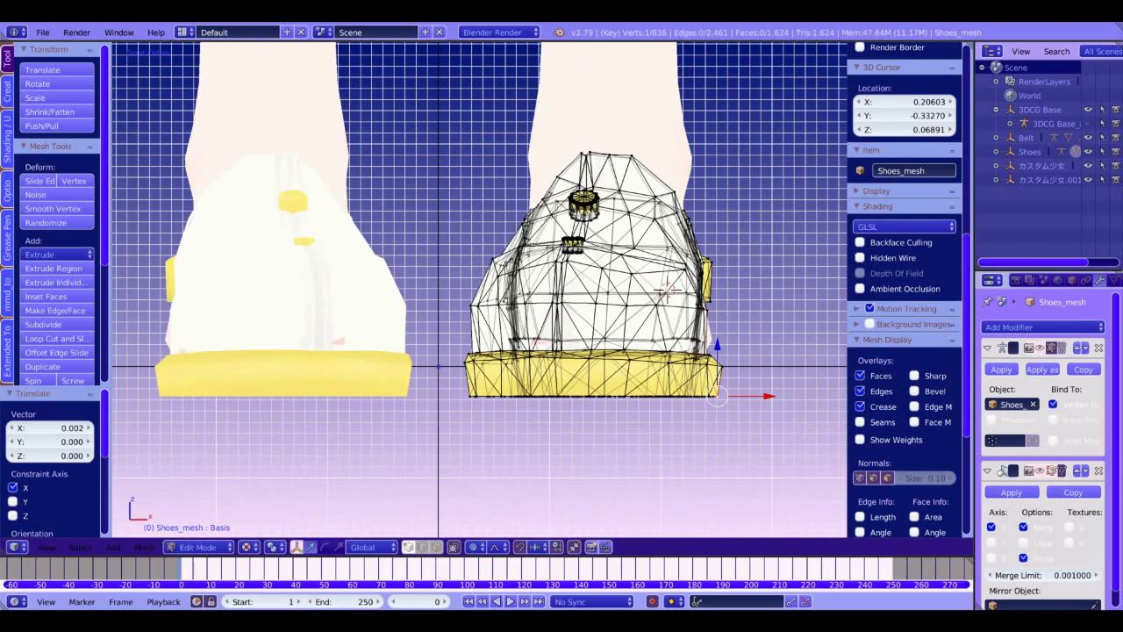
pyautogui.press('b')
pyautogui.moveTo(734, 414); pyautogui.dragTo(665, 387)
pyautogui.moveTo(744, 397); pyautogui.dragTo(735, 397)
# Step: Try to move the vertex above the sole's outer edge outward along X
pyautogui.rightClick(705, 343)
pyautogui.moveTo(753, 342); pyautogui.dragTo(768, 342)
pyautogui.hotkey('ctrl', 'z')
# Step: Select the shortest vertex path along the forefoot's lower outer side and move it 0.012 along X
pyautogui.moveTo(764, 344); pyautogui.dragTo(649, 419, button='middle')
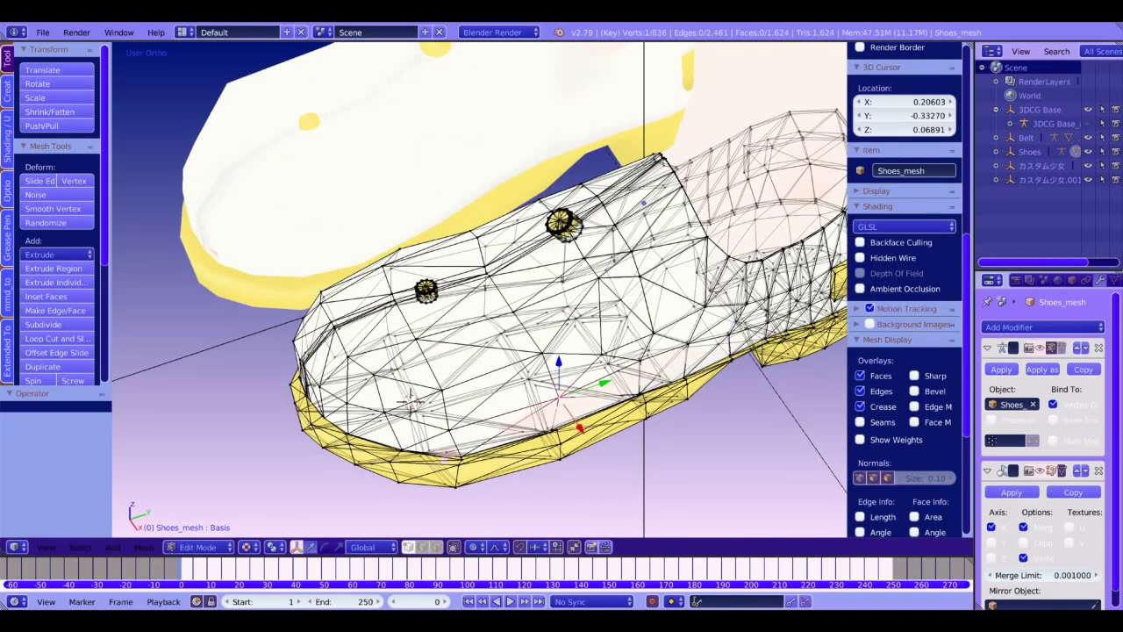
pyautogui.keyDown('ctrl'); pyautogui.rightClick(688, 343); pyautogui.keyUp('ctrl')
pyautogui.rightClick(688, 343)
pyautogui.keyDown('ctrl'); pyautogui.rightClick(560, 406); pyautogui.keyUp('ctrl')
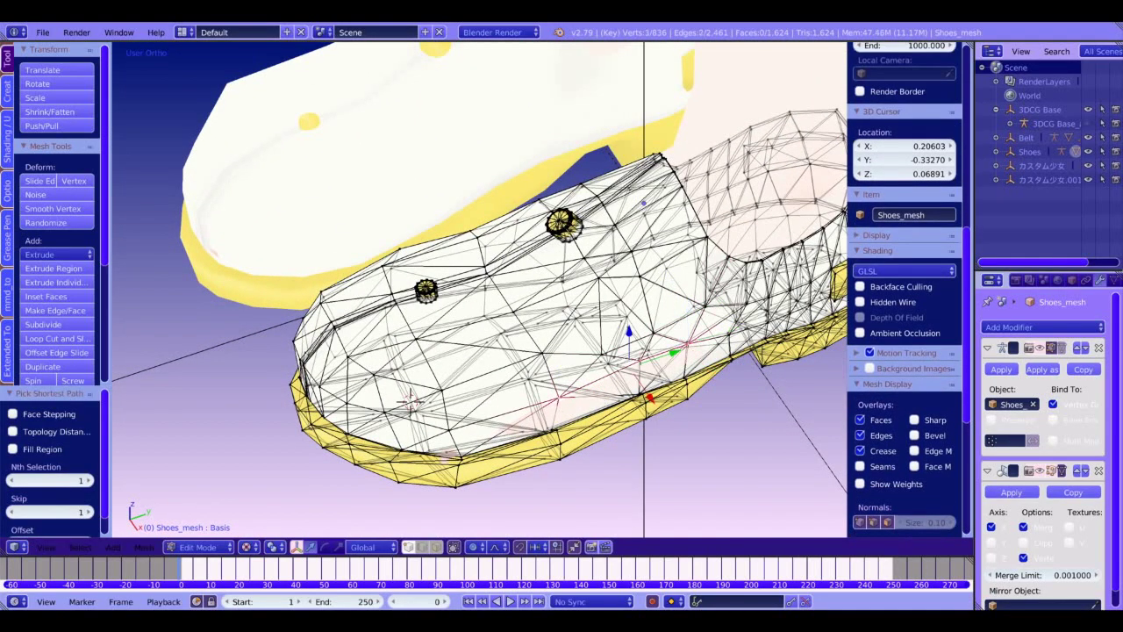
pyautogui.moveTo(650, 399); pyautogui.dragTo(656, 411)
pyautogui.moveTo(656, 411); pyautogui.dragTo(636, 366, button='middle')
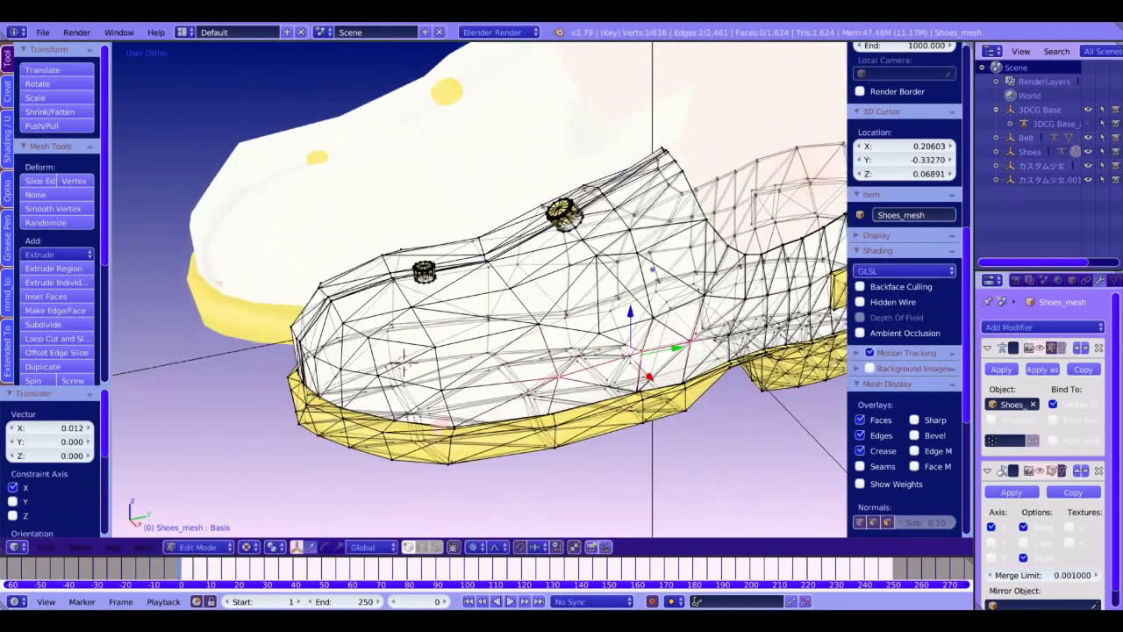
# Step: Adjust the sole's outer toe vertices, moving them -0.004 along Y and -0.003 along X
pyautogui.rightClick(453, 427)
pyautogui.moveTo(473, 447); pyautogui.dragTo(497, 421)
pyautogui.moveTo(496, 421); pyautogui.dragTo(563, 435, button='middle')
pyautogui.press('KP_1')
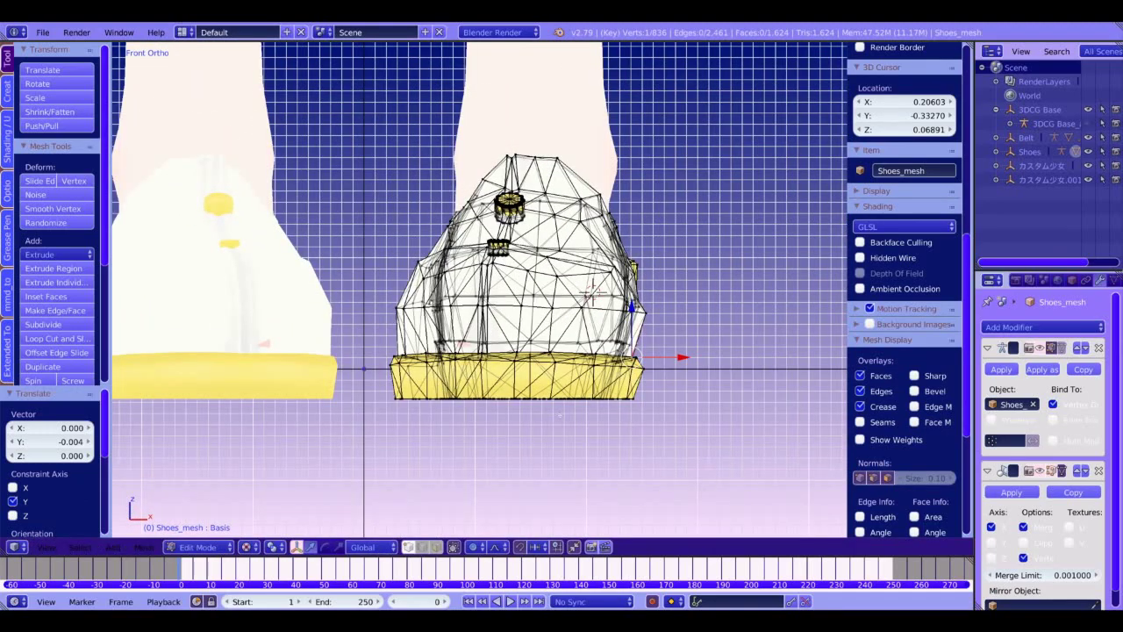
pyautogui.moveTo(688, 368); pyautogui.dragTo(684, 367)
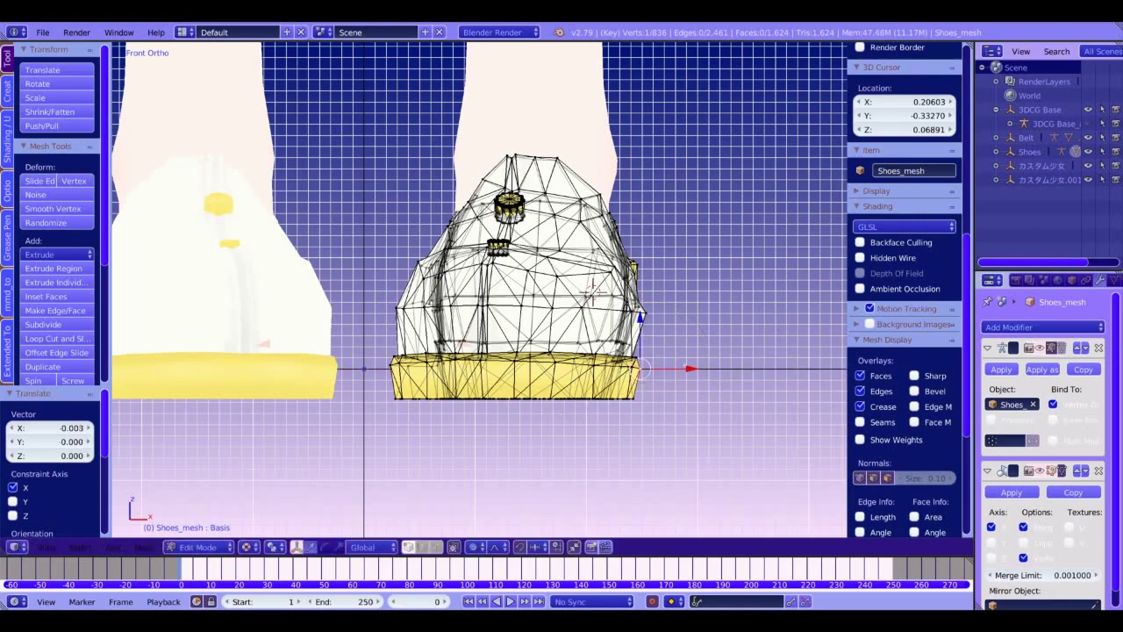
# Step: Select the sole's inner side edge and pull its protruding vertices inward about 0.011 along X with proportional size 0.01
pyautogui.moveTo(561, 351); pyautogui.dragTo(733, 395, button='middle')
pyautogui.press('KP_1')
pyautogui.keyDown('shift'); pyautogui.moveTo(614, 378); pyautogui.dragTo(690, 393, button='middle'); pyautogui.keyUp('shift')
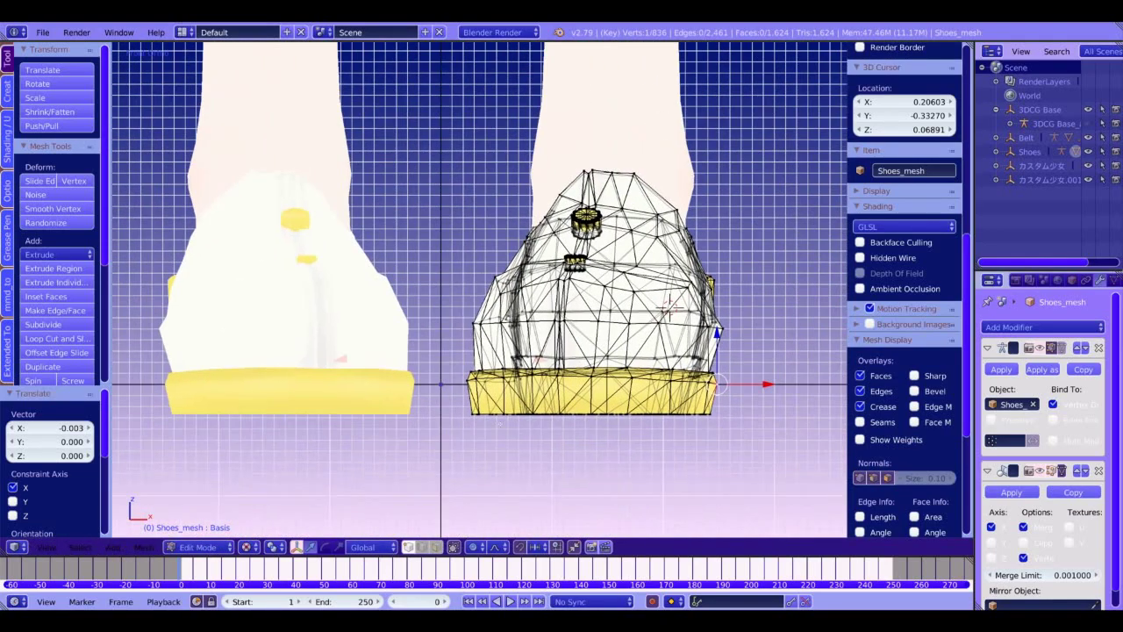
pyautogui.moveTo(456, 361)
pyautogui.keyDown('ctrl'); pyautogui.mouseDown()
pyautogui.moveTo(498, 423)
pyautogui.moveTo(559, 391)
pyautogui.moveTo(539, 391)
pyautogui.mouseUp(); pyautogui.keyUp('ctrl')
pyautogui.moveTo(544, 263); pyautogui.dragTo(544, 456, button='middle')
pyautogui.rightClick(474, 355)
pyautogui.moveTo(521, 357); pyautogui.dragTo(534, 356)
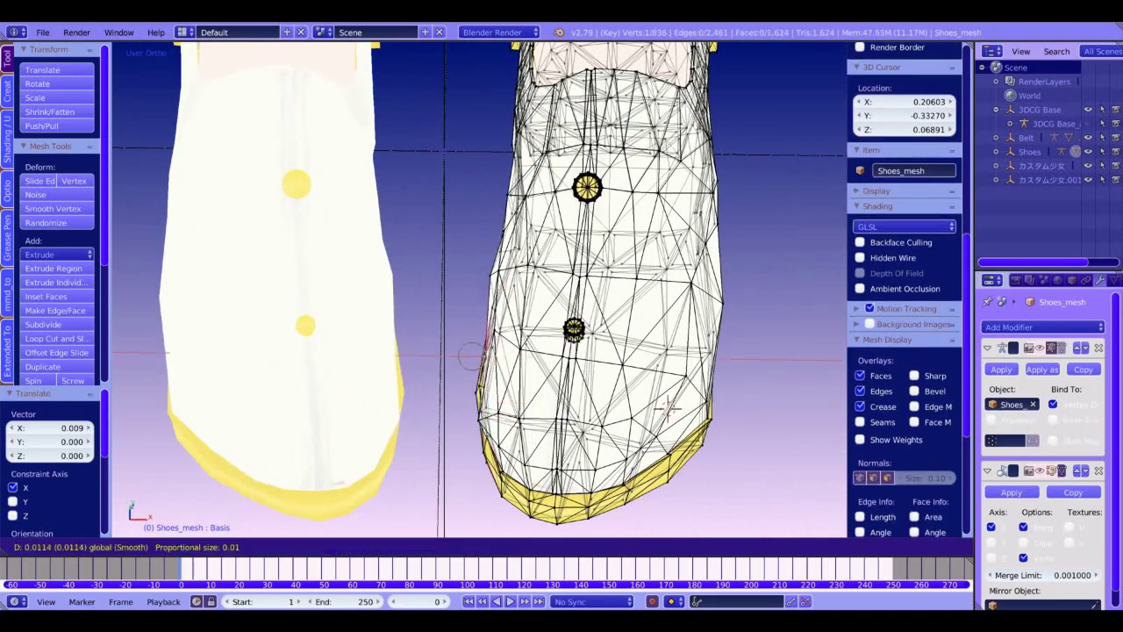
pyautogui.click(667, 408)
# Step: Pull further vertices along the forefoot's inner edge inward along X, including one by 0.009
pyautogui.moveTo(529, 421); pyautogui.dragTo(538, 422)
pyautogui.moveTo(538, 422)
pyautogui.mouseDown(button='middle')
pyautogui.moveTo(569, 420)
pyautogui.moveTo(519, 414)
pyautogui.mouseUp(button='middle')
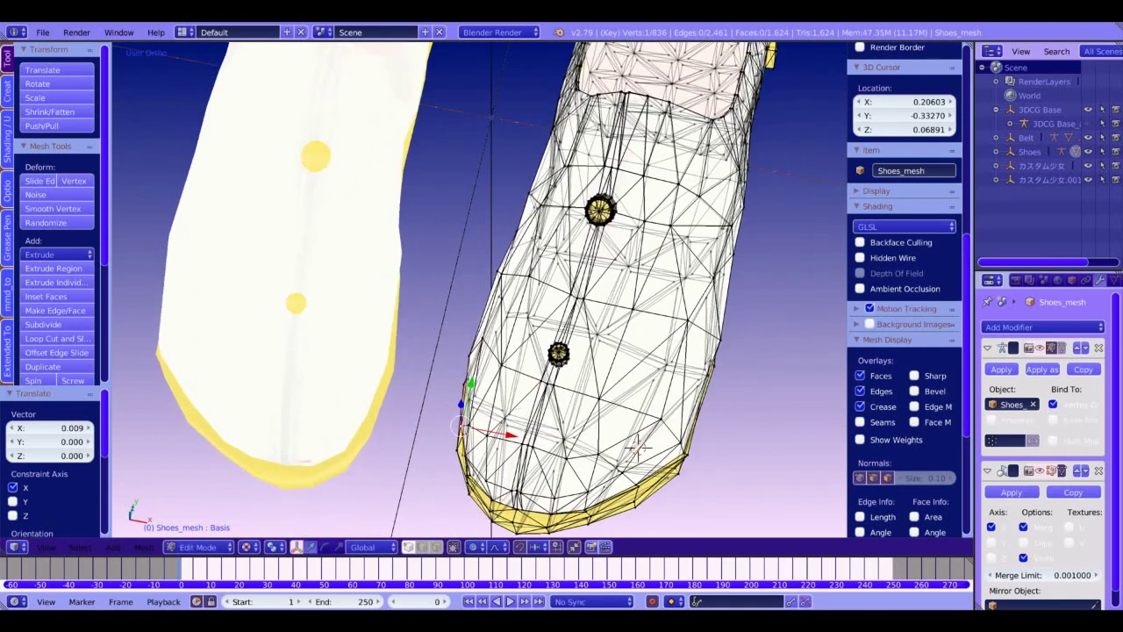
pyautogui.moveTo(518, 365); pyautogui.dragTo(523, 366)
pyautogui.moveTo(522, 366); pyautogui.dragTo(554, 361, button='middle')
pyautogui.rightClick(489, 262)
pyautogui.moveTo(537, 258); pyautogui.dragTo(544, 258)
pyautogui.moveTo(544, 258)
pyautogui.mouseDown(button='middle')
pyautogui.moveTo(539, 220)
pyautogui.moveTo(559, 256)
pyautogui.mouseUp(button='middle')
# Step: Move the vertices at the forefoot's widest outer point -0.004 along X
pyautogui.moveTo(716, 309); pyautogui.dragTo(714, 297)
pyautogui.moveTo(768, 337); pyautogui.dragTo(750, 363)
pyautogui.press('b')
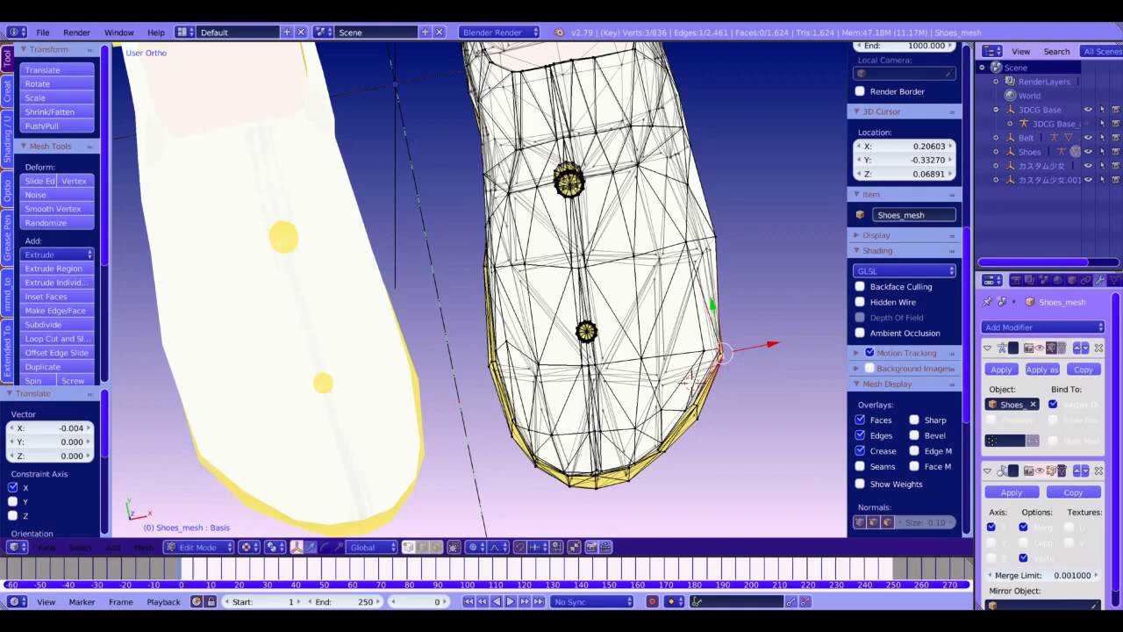
# Step: Nudge the sole's outer toe vertices along Y and X, then check both shoes from the front in Object Mode
pyautogui.moveTo(693, 379); pyautogui.dragTo(537, 390, button='middle')
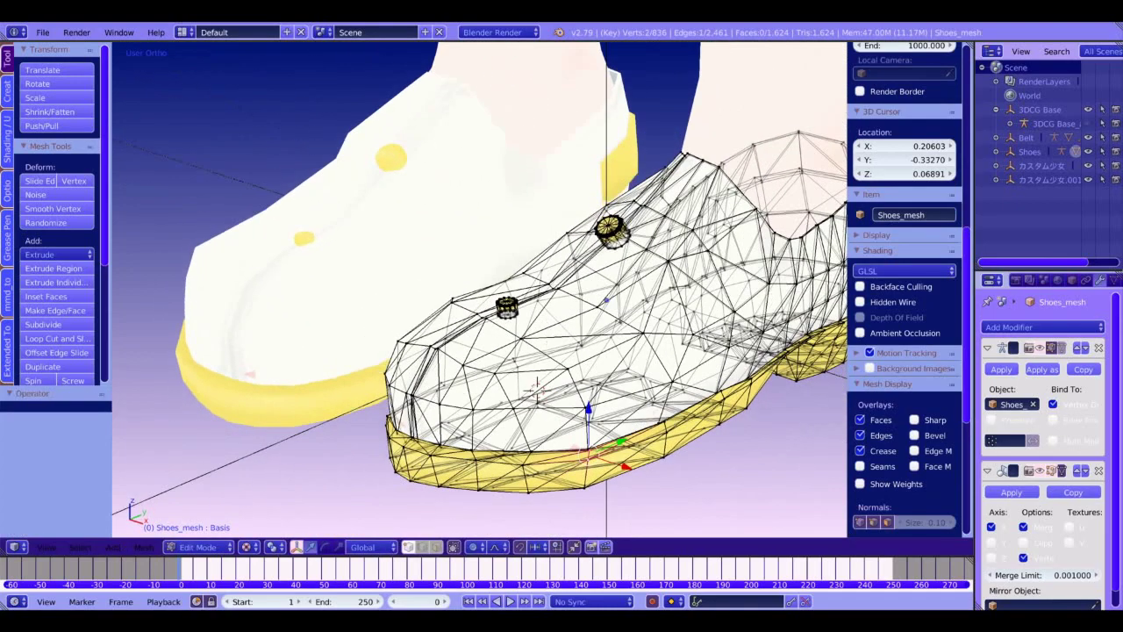
pyautogui.moveTo(621, 440); pyautogui.dragTo(616, 444)
pyautogui.rightClick(658, 425)
pyautogui.moveTo(695, 436); pyautogui.dragTo(699, 438)
pyautogui.press('Tab')
pyautogui.scroll(-3, 642, 347)
pyautogui.press('KP_1')
pyautogui.moveTo(576, 430)
pyautogui.mouseDown(button='middle')
pyautogui.moveTo(645, 479)
pyautogui.moveTo(551, 445)
pyautogui.moveTo(578, 423)
pyautogui.mouseUp(button='middle')
pyautogui.press('KP_1')
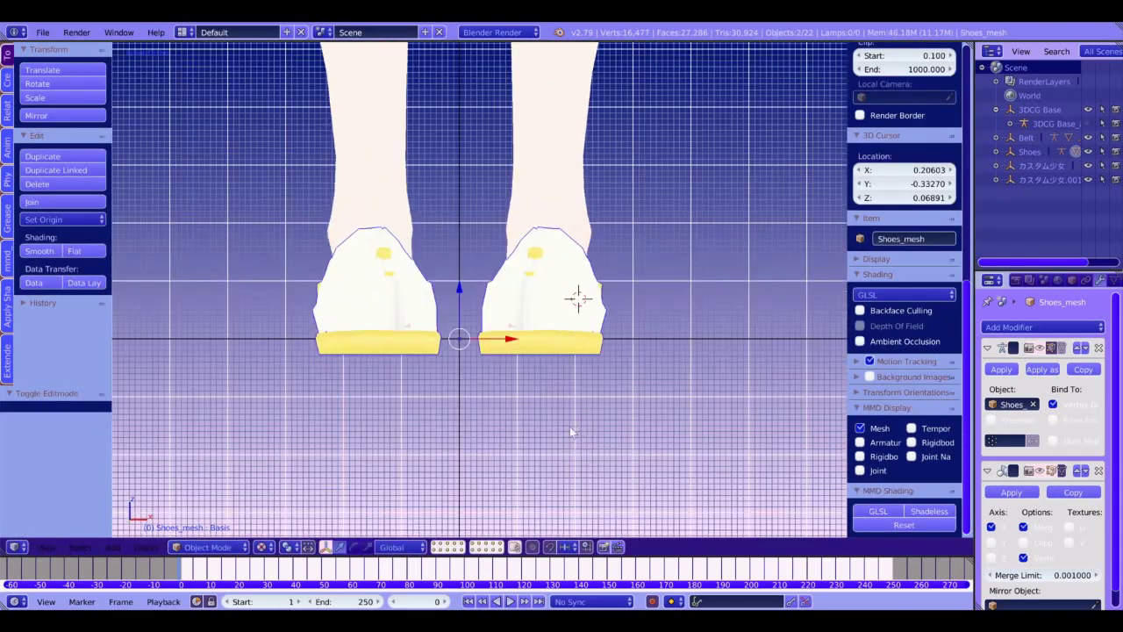
# Step: Grow a selection around the sole's front tip and move it along Y with an enlarged proportional influence
pyautogui.scroll(1, 566, 399)
pyautogui.press('Tab')
pyautogui.scroll(2, 560, 374)
pyautogui.moveTo(561, 374); pyautogui.dragTo(556, 458, button='middle')
pyautogui.rightClick(577, 452)
pyautogui.press('ctrl+KP_Add')
pyautogui.press('ctrl+KP_Add')
pyautogui.press('g')
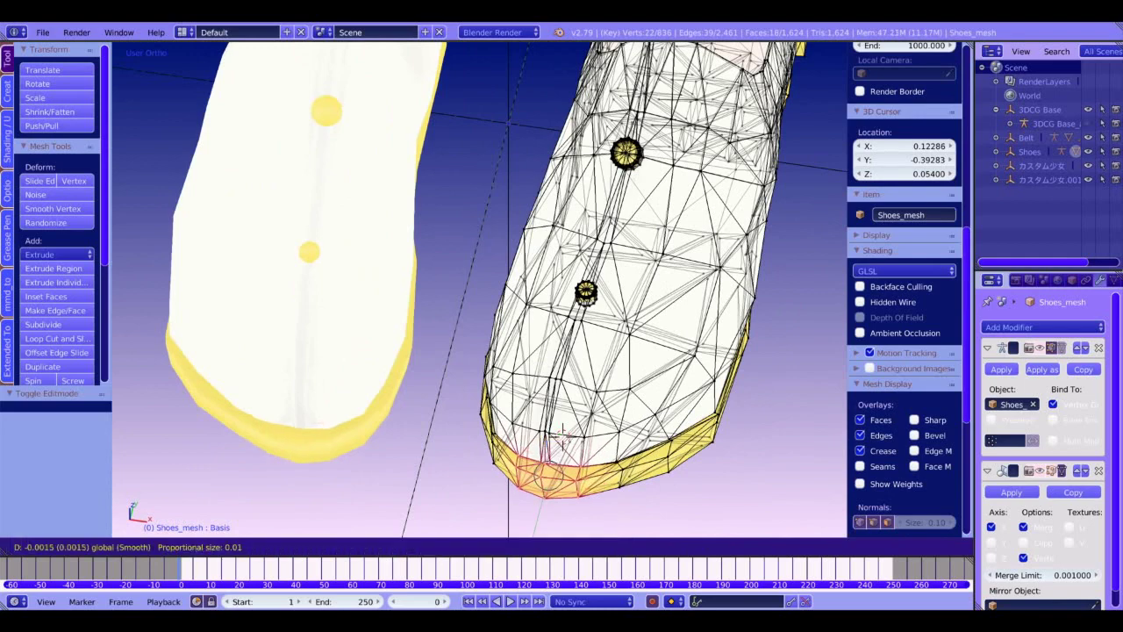
pyautogui.scroll(-8, 554, 457)
pyautogui.click(555, 456)
pyautogui.press('KP_1')
pyautogui.press('Tab')
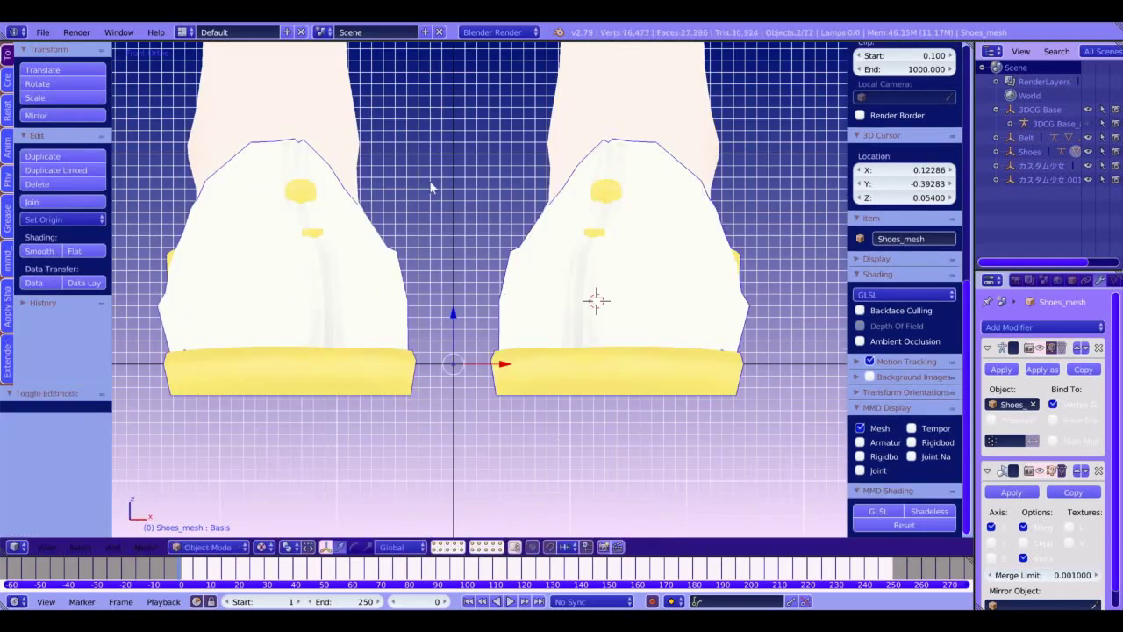
# Step: Select the collar rim from the side view, raise it about 0.013 along Z, and move it -0.003 along Y
pyautogui.scroll(-1, 447, 250)
pyautogui.keyDown('shift'); pyautogui.moveTo(451, 252); pyautogui.dragTo(465, 349, button='middle'); pyautogui.keyUp('shift')
pyautogui.moveTo(464, 349); pyautogui.dragTo(187, 399, button='middle')
pyautogui.press('KP_1')
pyautogui.press('KP_3')
pyautogui.press('Tab')
pyautogui.rightClick(454, 334)
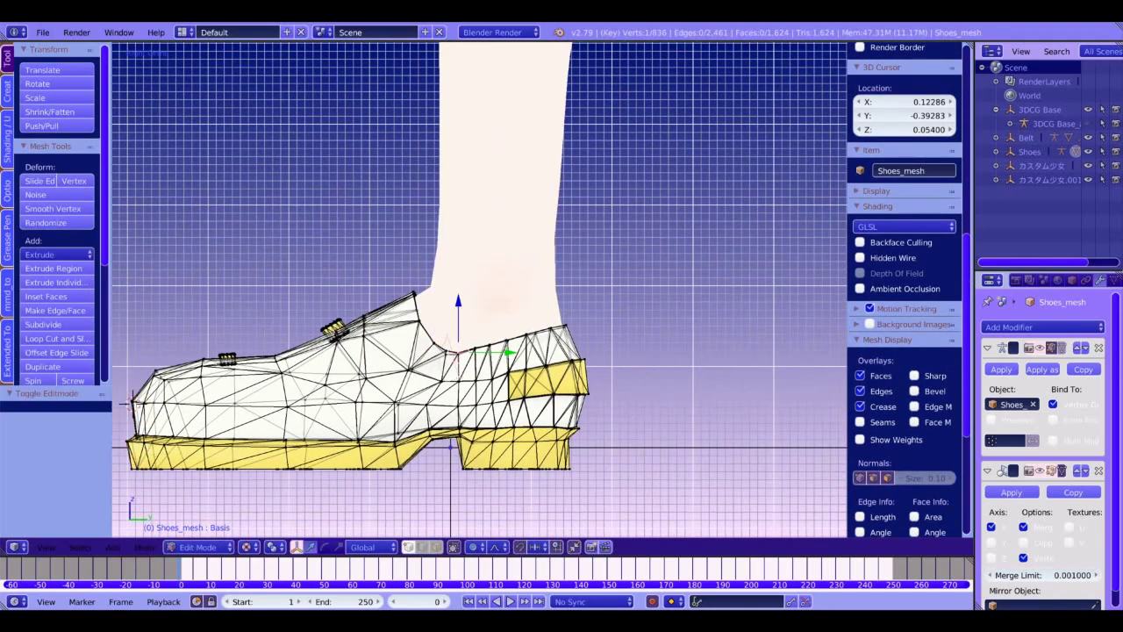
pyautogui.keyDown('ctrl'); pyautogui.moveTo(588, 332); pyautogui.dragTo(581, 349); pyautogui.keyUp('ctrl')
pyautogui.moveTo(501, 295); pyautogui.dragTo(513, 284)
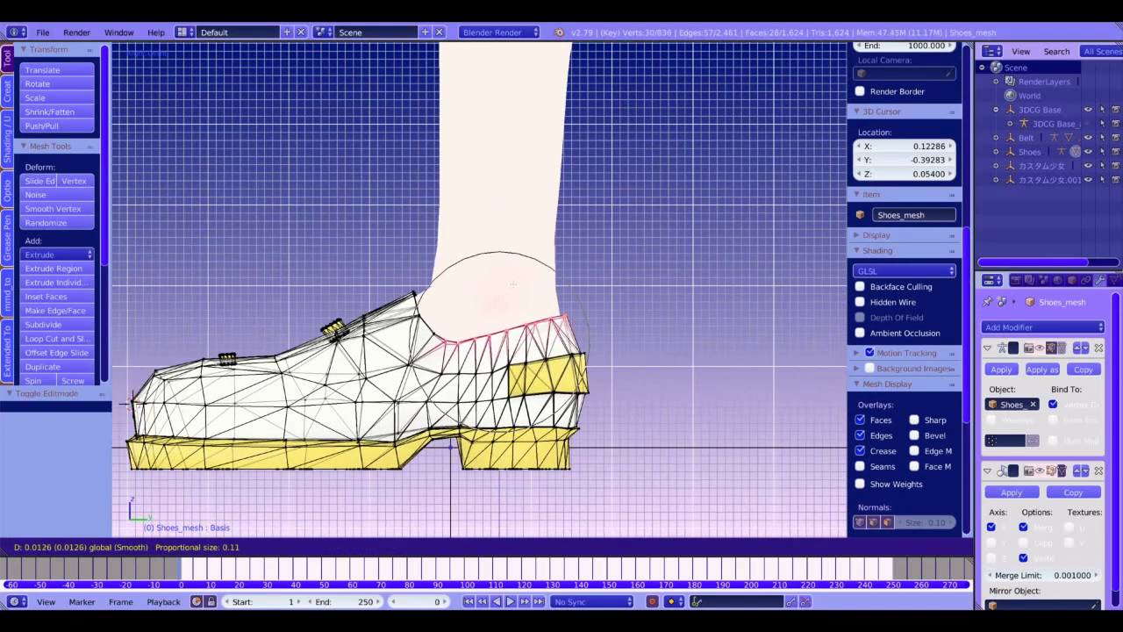
pyautogui.click(514, 283)
pyautogui.moveTo(551, 330); pyautogui.dragTo(548, 330)
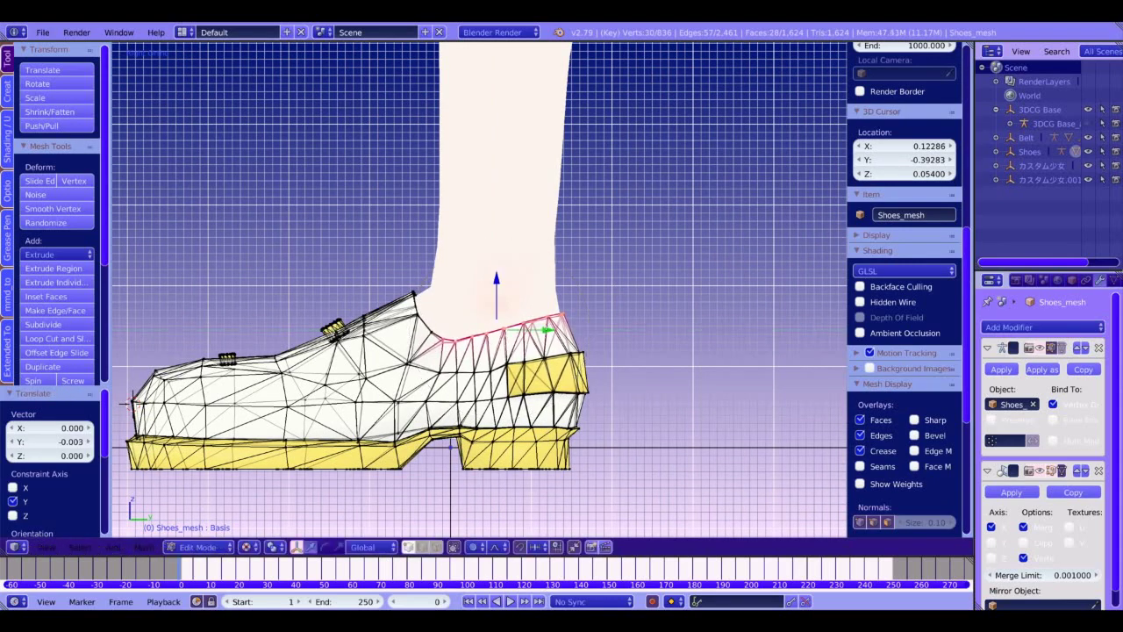
# Step: Select the vertices at the lowest dip of the collar rim and raise them 0.007 along Z
pyautogui.press('Tab')
pyautogui.press('Tab')
pyautogui.rightClick(455, 341)
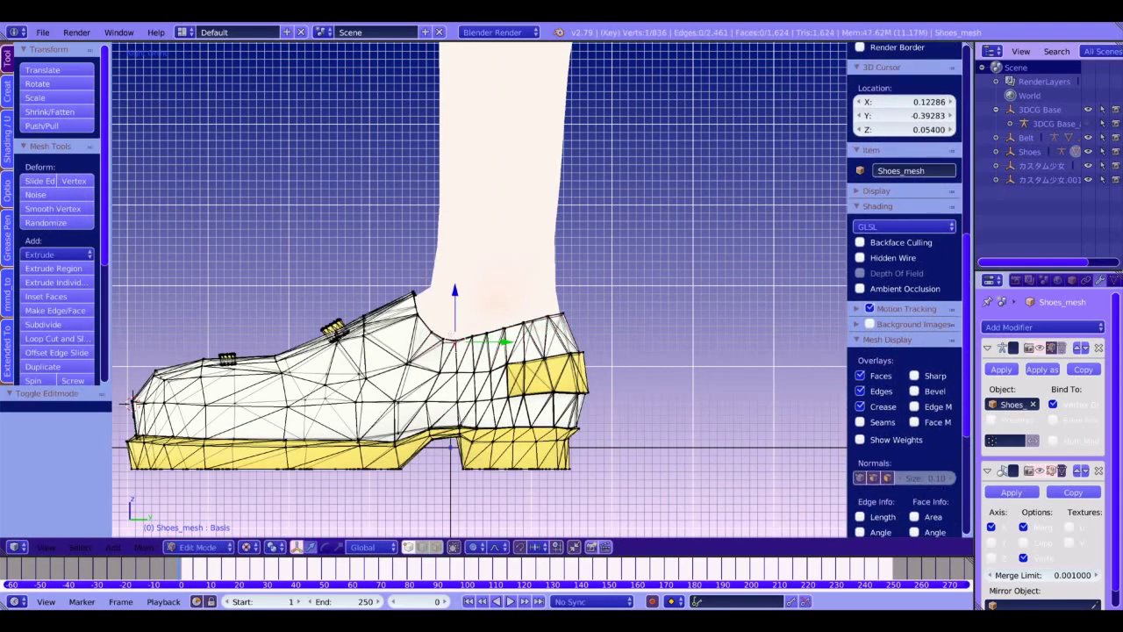
pyautogui.press('b')
pyautogui.moveTo(459, 326); pyautogui.dragTo(431, 346)
pyautogui.moveTo(455, 290); pyautogui.dragTo(456, 283)
pyautogui.moveTo(456, 283); pyautogui.dragTo(471, 313, button='middle')
pyautogui.click(470, 312)
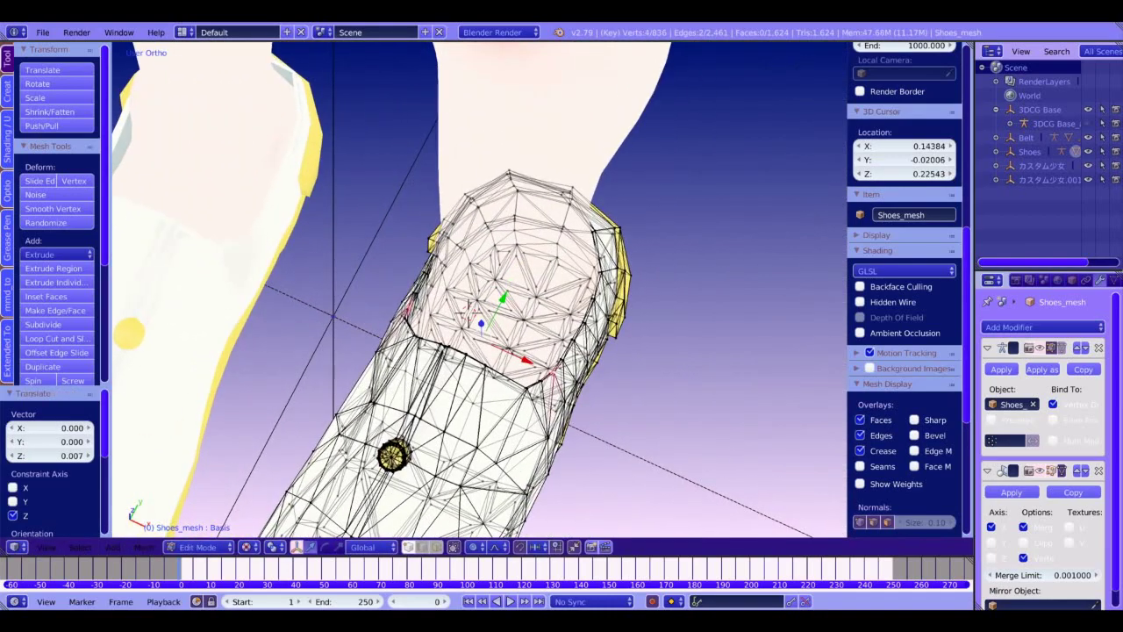
# Step: Adjust vertices at the sides of the ankle opening along X, with a final move of 0.001
pyautogui.keyDown('alt'); pyautogui.rightClick(408, 311); pyautogui.keyUp('alt')
pyautogui.moveTo(450, 328); pyautogui.dragTo(461, 331)
pyautogui.moveTo(462, 332); pyautogui.dragTo(422, 228, button='middle')
pyautogui.rightClick(503, 368)
pyautogui.moveTo(458, 383); pyautogui.dragTo(455, 384)
pyautogui.click(395, 270)
pyautogui.moveTo(395, 270); pyautogui.dragTo(562, 278, button='middle')
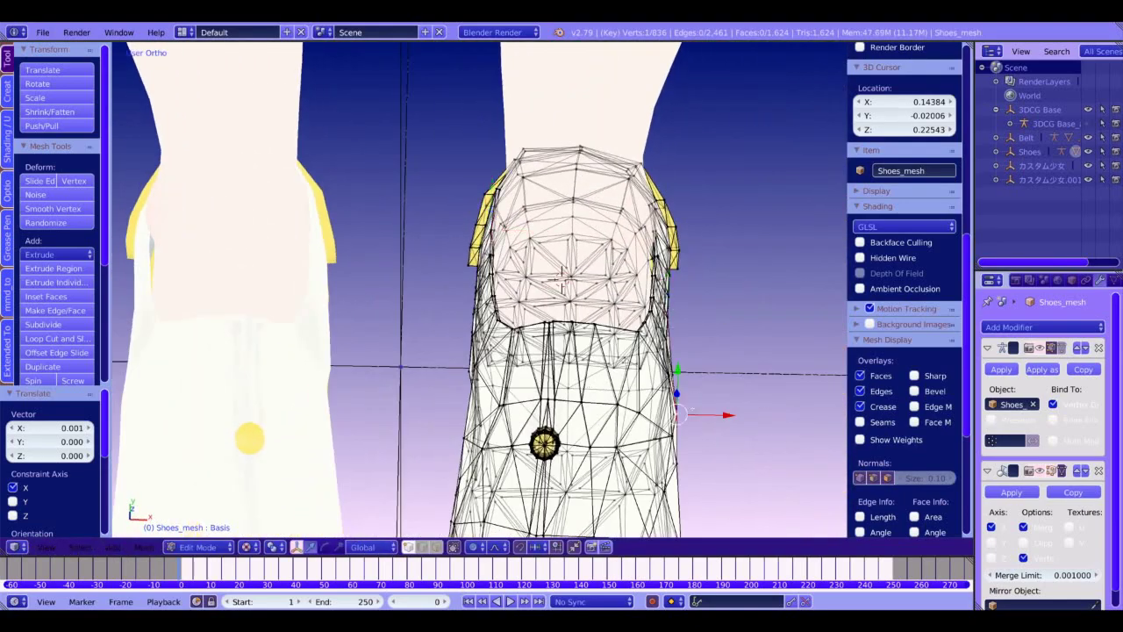
# Step: Move the upper's outer side vertex -0.003 along X and the collar's outer side -0.008 along X with larger proportional influence
pyautogui.press('g')
pyautogui.press('x')
pyautogui.click(721, 412)
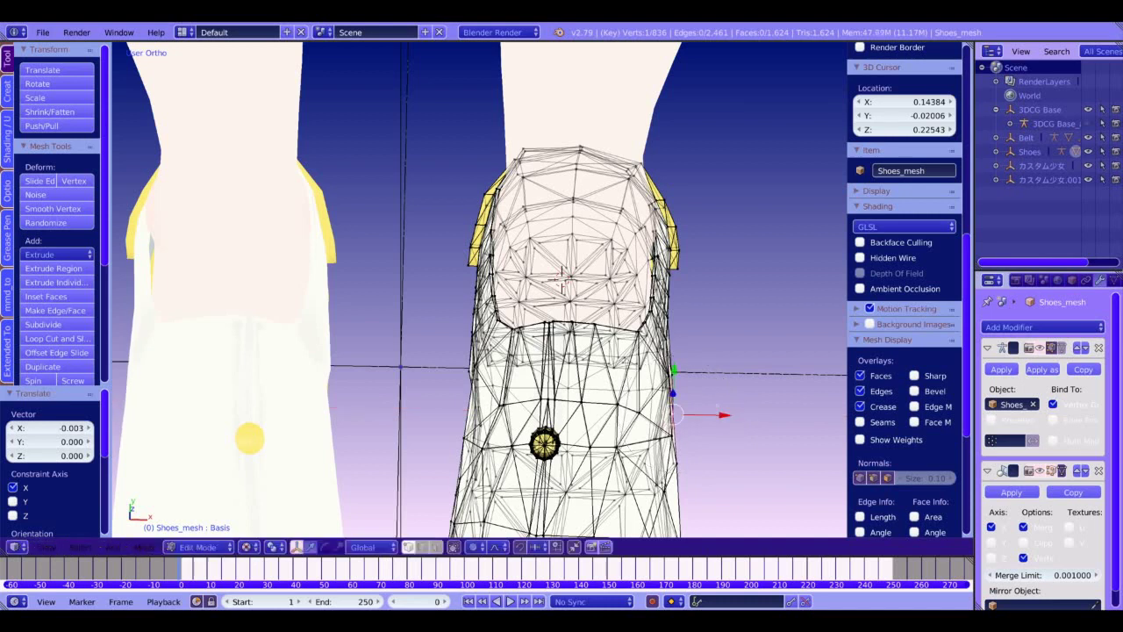
pyautogui.moveTo(701, 310); pyautogui.dragTo(693, 256)
pyautogui.scroll(-12, 699, 257)
pyautogui.moveTo(722, 465); pyautogui.dragTo(446, 402, button='middle')
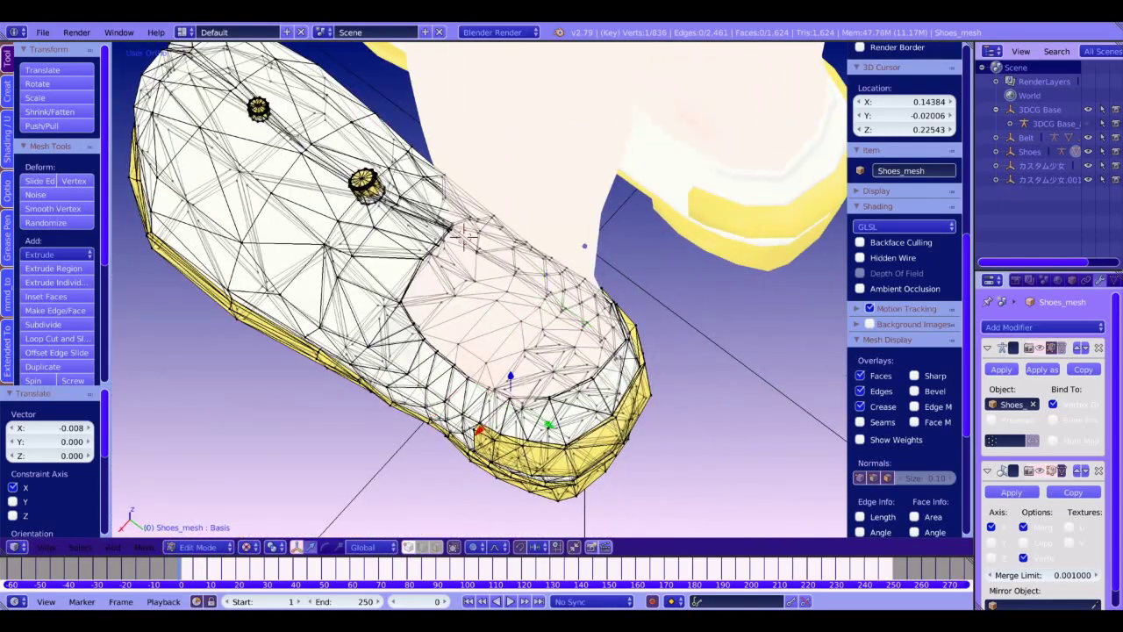
# Step: Move the collar's outer side outward along X and check the ankle fit in Object Mode
pyautogui.moveTo(518, 433); pyautogui.dragTo(483, 426)
pyautogui.scroll(3, 516, 435)
pyautogui.press('Tab')
pyautogui.moveTo(503, 399); pyautogui.dragTo(456, 334, button='middle')
pyautogui.press('Tab')
# Step: Try a slight X move on the collar's front corner, and undo the last two changes
pyautogui.moveTo(339, 225); pyautogui.dragTo(345, 226)
pyautogui.press('KP_3')
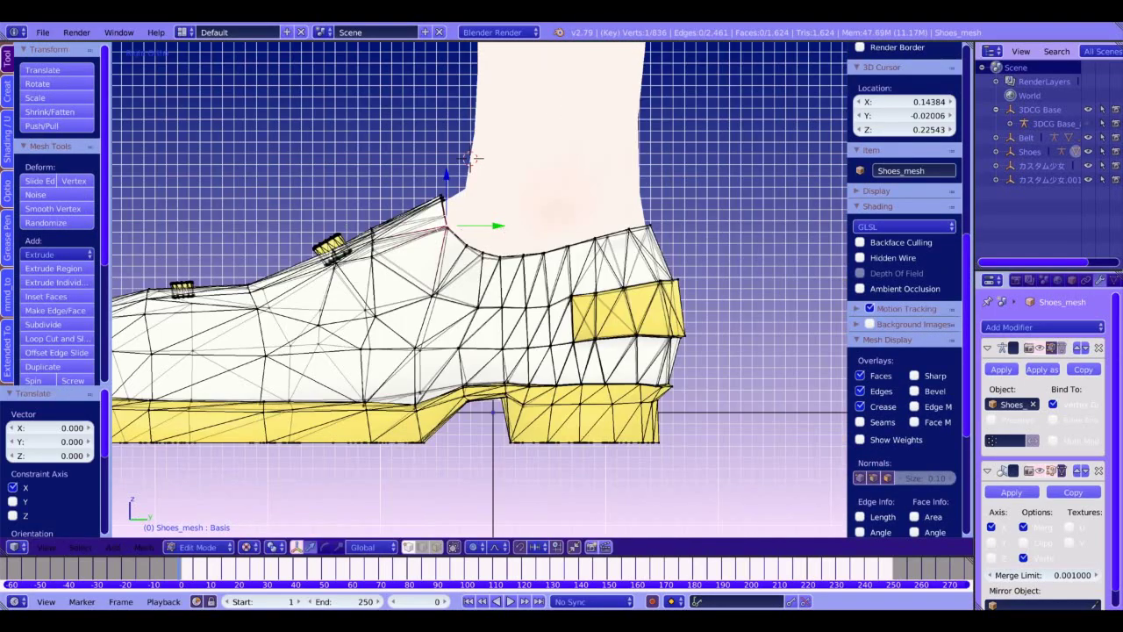
pyautogui.hotkey('ctrl', 'z')
pyautogui.hotkey('ctrl', 'z')
# Step: Move the collar's outer front corner vertices back along Y, then review both shoes from the front in Object Mode
pyautogui.moveTo(465, 224); pyautogui.dragTo(482, 224)
pyautogui.moveTo(482, 224); pyautogui.dragTo(316, 237, button='middle')
pyautogui.moveTo(465, 160); pyautogui.dragTo(566, 260, button='middle')
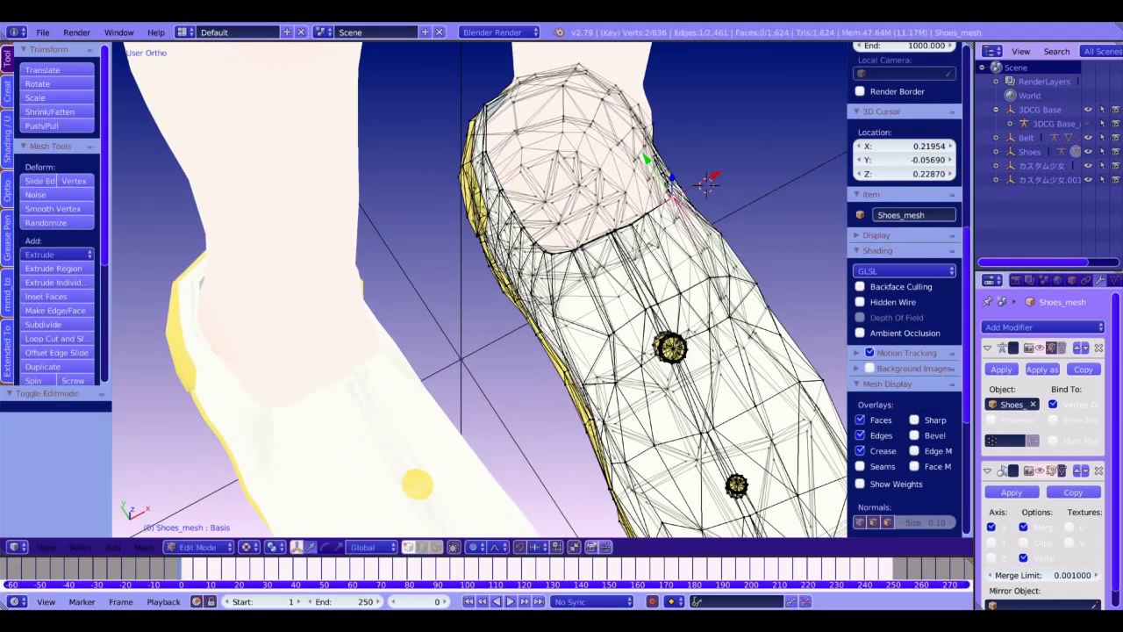
pyautogui.press('Tab')
pyautogui.press('KP_1')
pyautogui.scroll(-9, 565, 261)
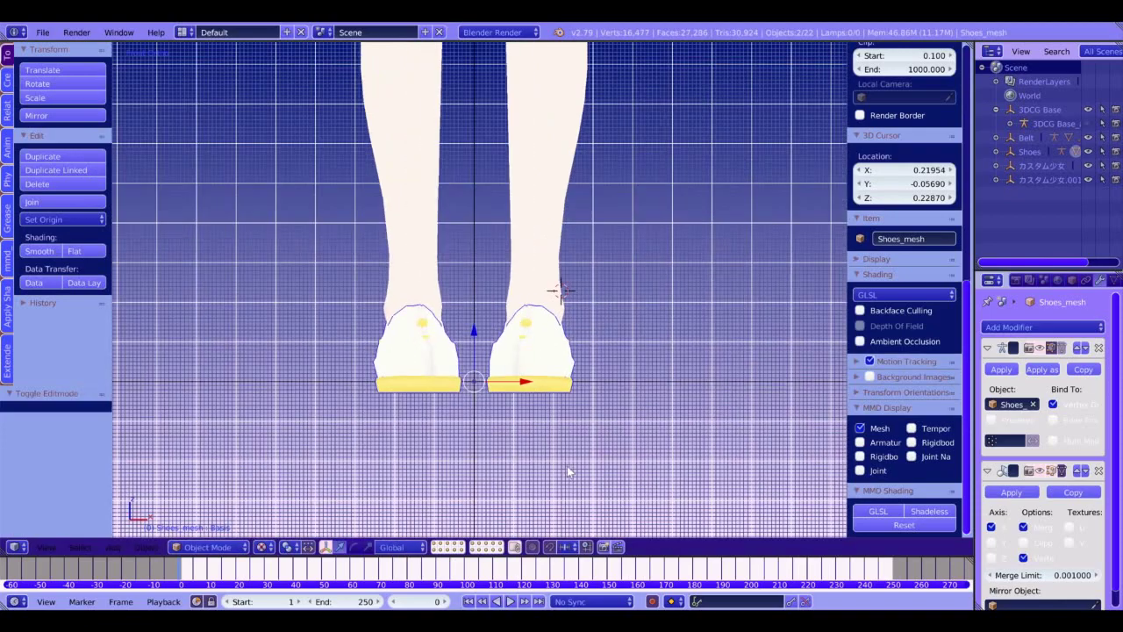
# Step: Move the toe's outer side vertex -0.001 along X and check both shoes from the front in Object Mode
pyautogui.moveTo(561, 351); pyautogui.dragTo(579, 266, button='middle')
pyautogui.scroll(5, 540, 298)
pyautogui.scroll(4, 541, 298)
pyautogui.press('Tab')
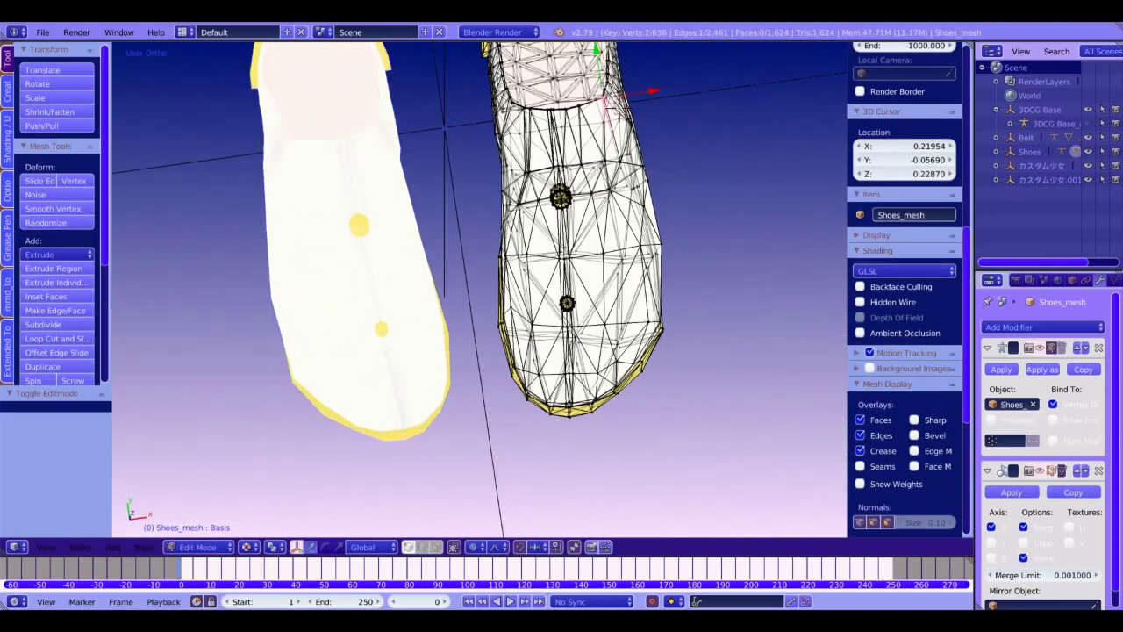
pyautogui.press('g')
pyautogui.press('x')
pyautogui.click(706, 315)
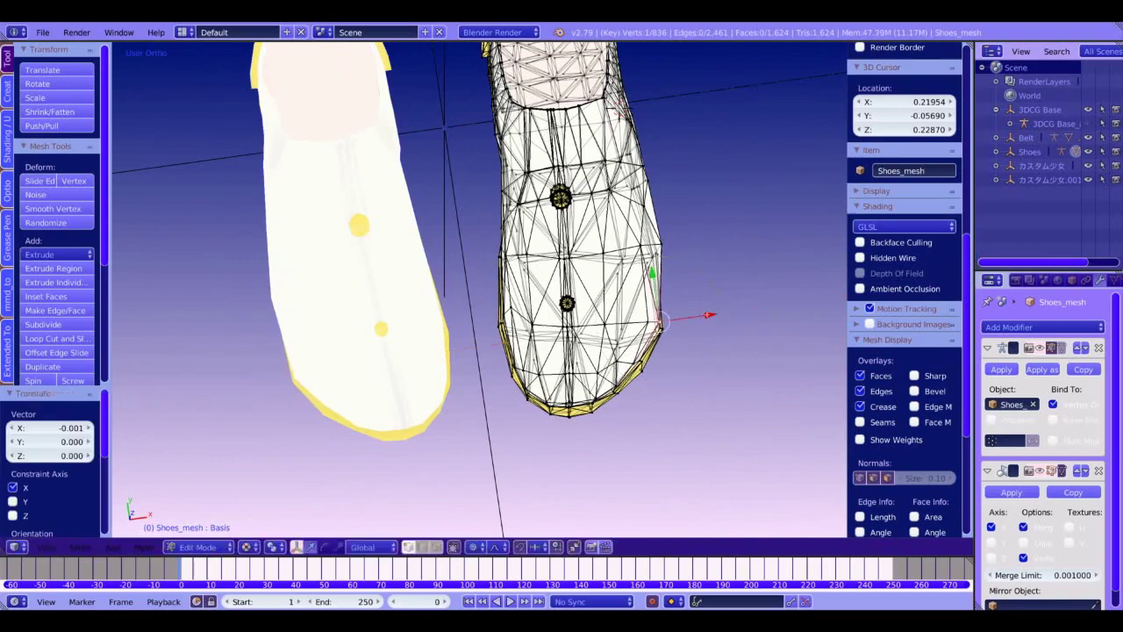
pyautogui.moveTo(707, 314); pyautogui.dragTo(631, 320, button='middle')
pyautogui.press('KP_1')
pyautogui.press('Tab')
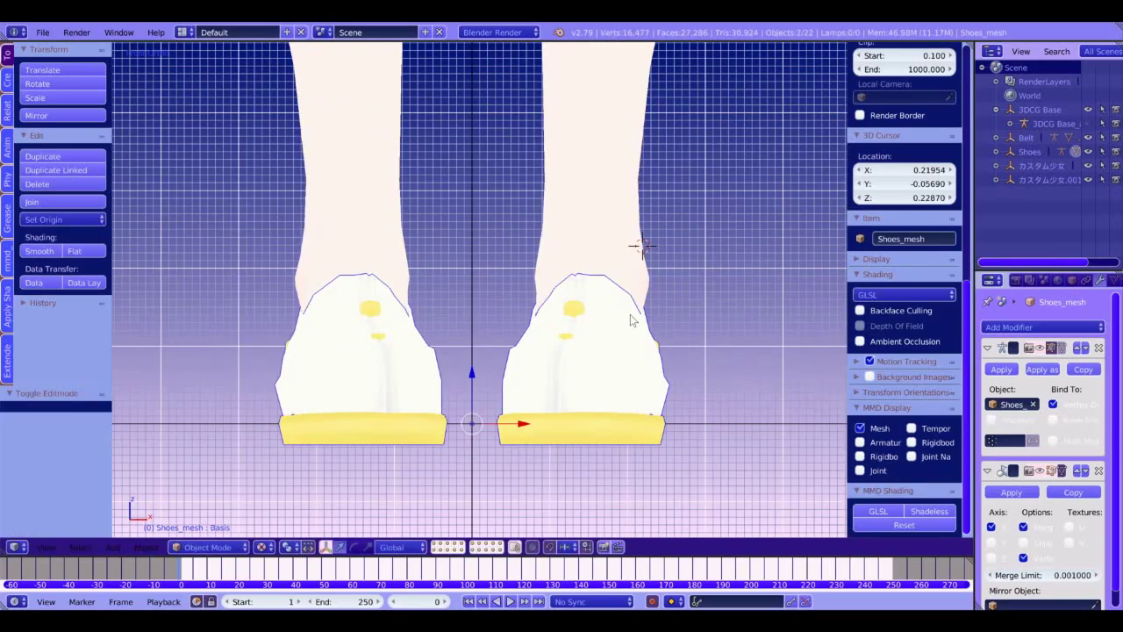
# Step: Nudge the shoe upper's outer side vertex with proportional sizes 0.08 and 0.01, and check the outline in Object Mode
pyautogui.press('Tab')
pyautogui.scroll(4, 635, 336)
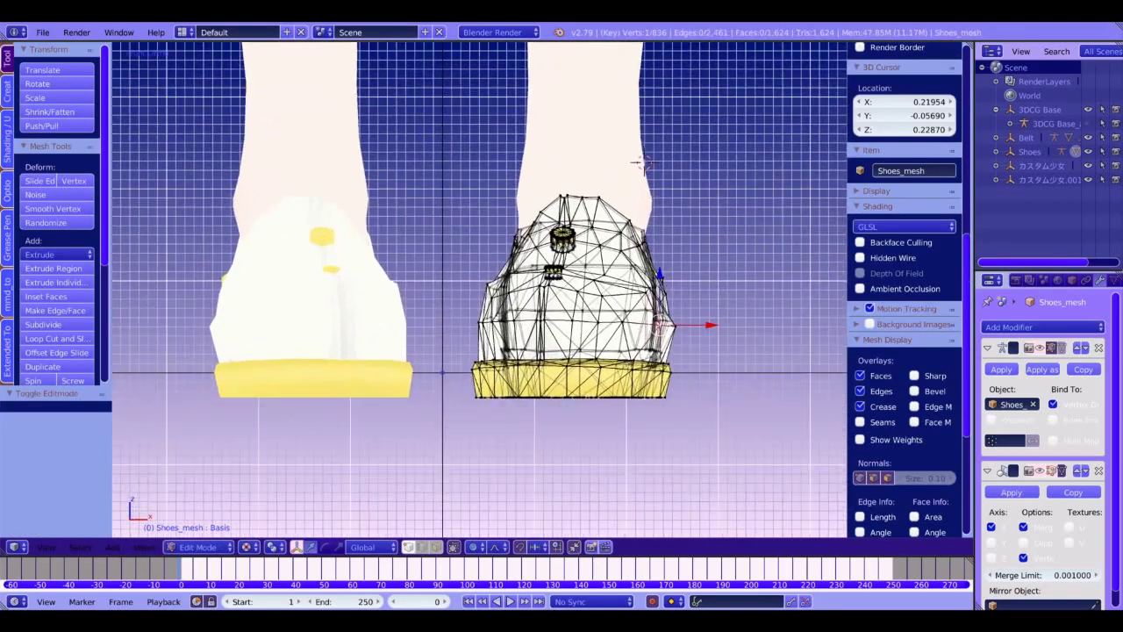
pyautogui.press('g')
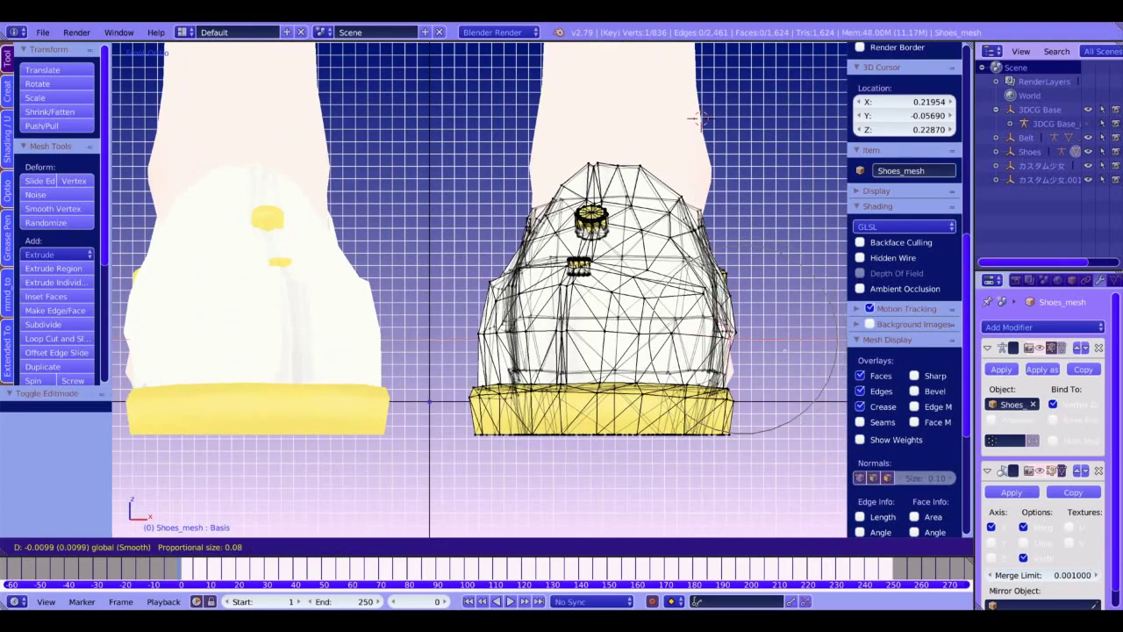
pyautogui.click(794, 351)
pyautogui.keyDown('shift'); pyautogui.moveTo(794, 351); pyautogui.dragTo(772, 456, button='middle'); pyautogui.keyUp('shift')
pyautogui.press('KP_1')
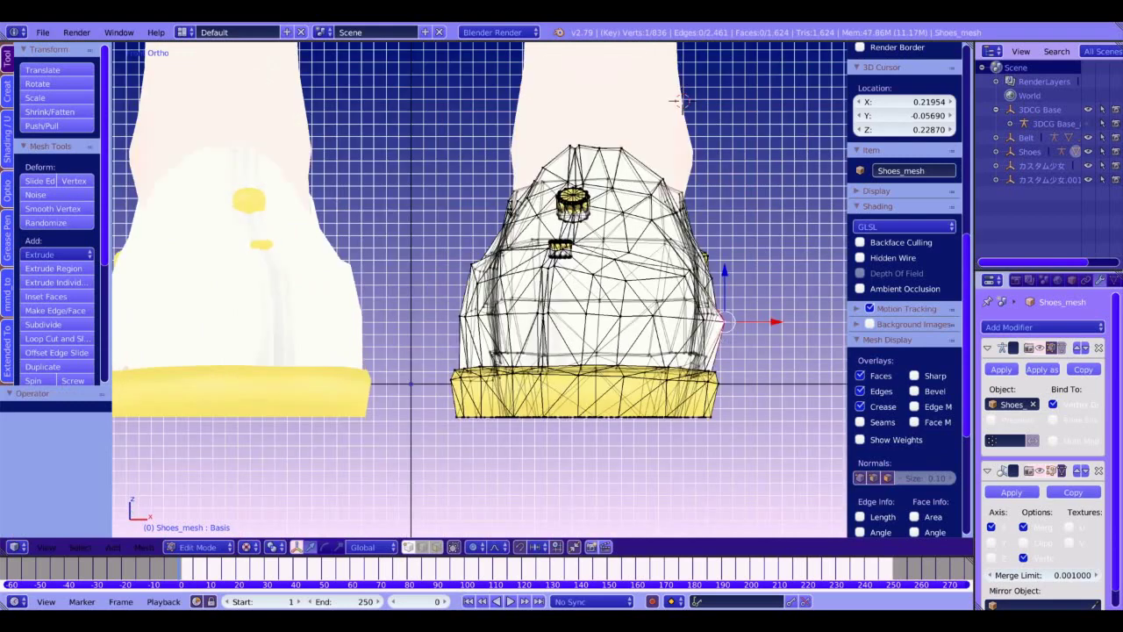
pyautogui.press('g')
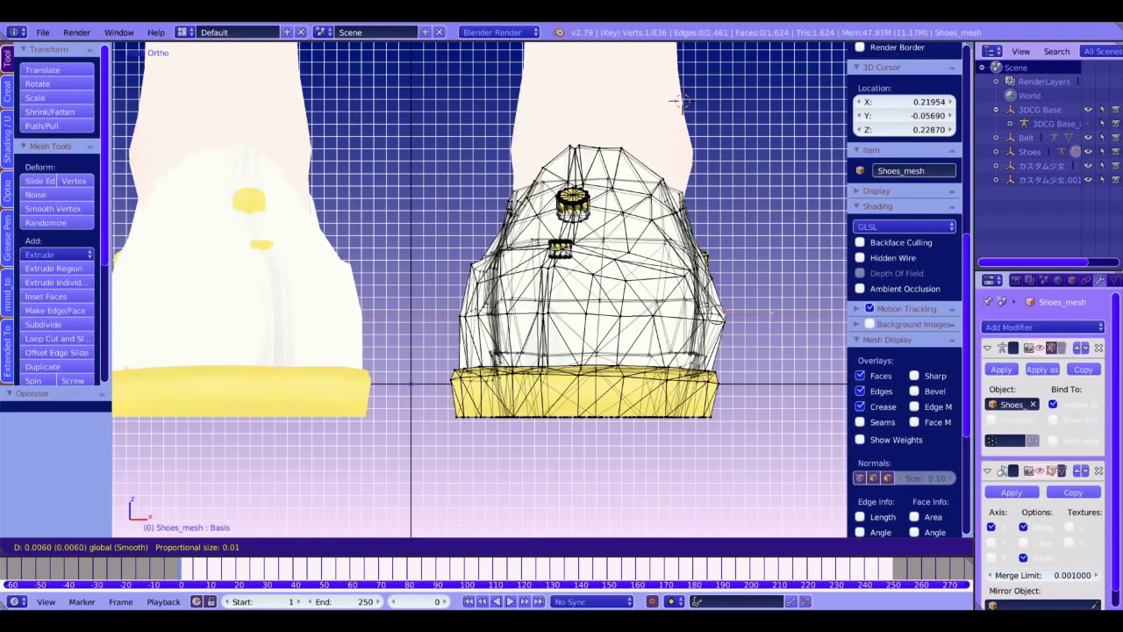
pyautogui.click(724, 313)
pyautogui.press('g')
pyautogui.click(724, 315)
pyautogui.press('Tab')
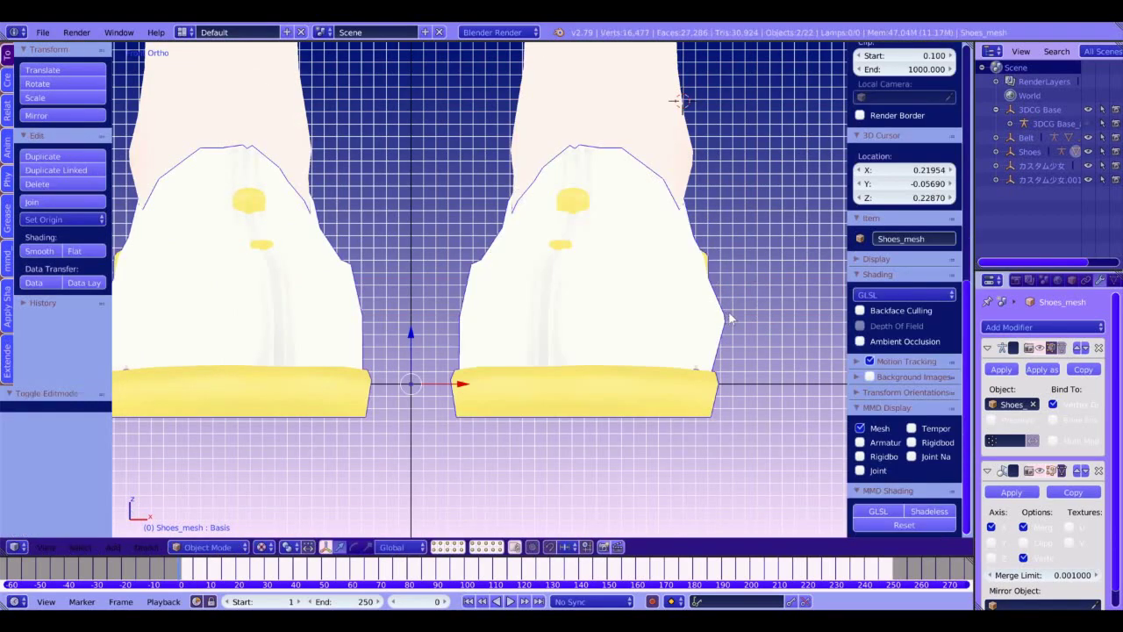
# Step: Move the upper's protruding outer side vertex about -0.005 along X with proportional size 0.01, and review the shoes from several angles
pyautogui.scroll(-1, 734, 331)
pyautogui.press('Tab')
pyautogui.rightClick(677, 307)
pyautogui.keyDown('ctrl'); pyautogui.rightClick(678, 319); pyautogui.keyUp('ctrl')
pyautogui.press('g')
pyautogui.press('x')
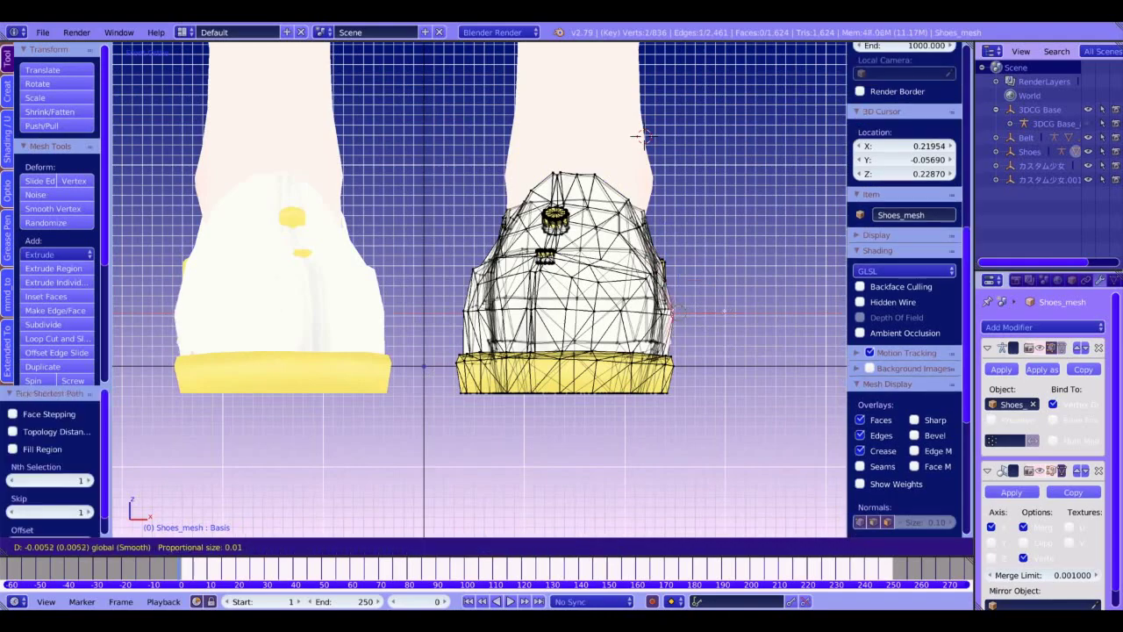
pyautogui.click(723, 312)
pyautogui.keyDown('shift'); pyautogui.moveTo(724, 313); pyautogui.dragTo(723, 398, button='middle'); pyautogui.keyUp('shift')
pyautogui.moveTo(430, 303); pyautogui.dragTo(430, 386, button='middle')
pyautogui.press('Tab')
pyautogui.moveTo(706, 454); pyautogui.dragTo(708, 324, button='middle')
pyautogui.press('KP_1')
pyautogui.scroll(-3, 696, 428)
pyautogui.scroll(4, 696, 428)
# Step: Select the vertices around the front collar's peak and move them 0.010 along X
pyautogui.press('Tab')
pyautogui.rightClick(588, 235)
pyautogui.scroll(-1, 904, 289)
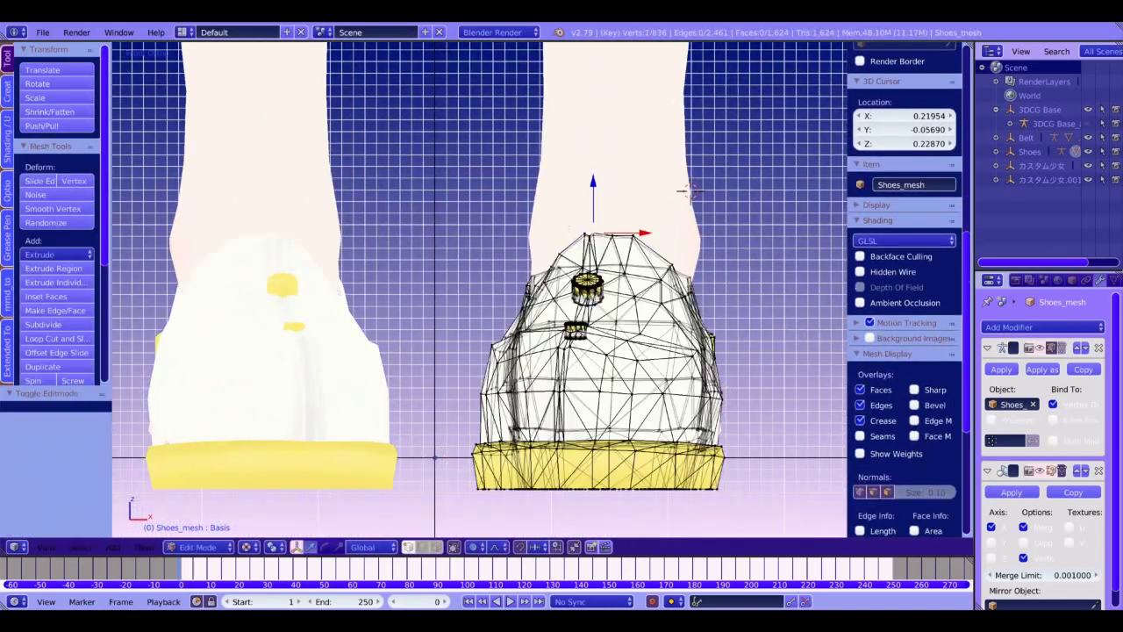
pyautogui.press('ctrl+KP_Add')
pyautogui.moveTo(640, 232); pyautogui.dragTo(642, 231)
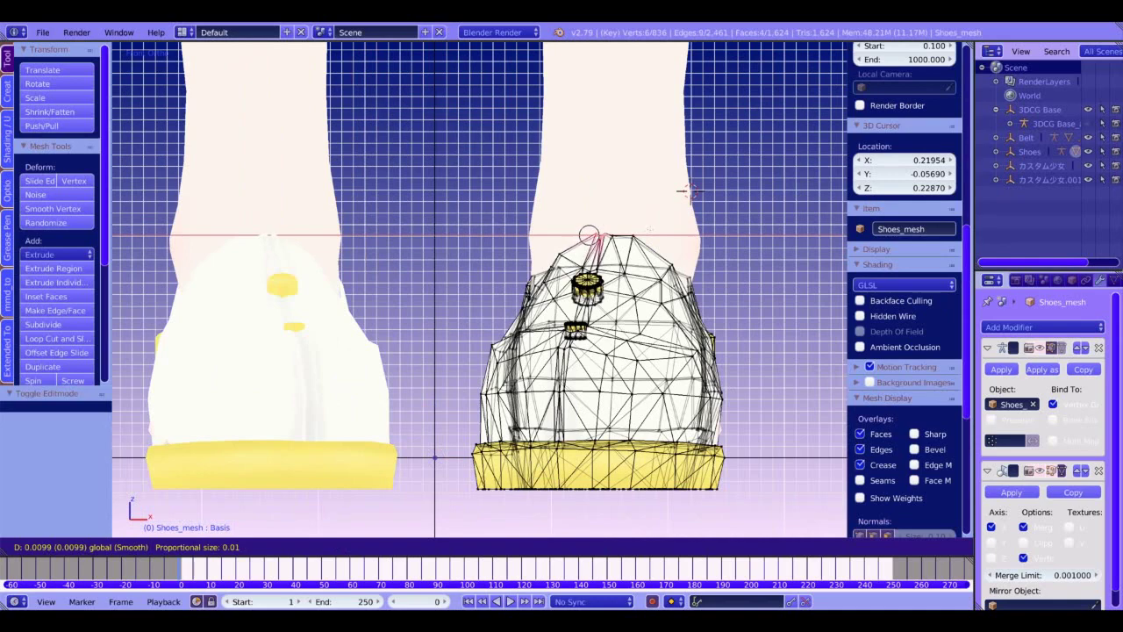
pyautogui.moveTo(650, 229); pyautogui.dragTo(651, 229)
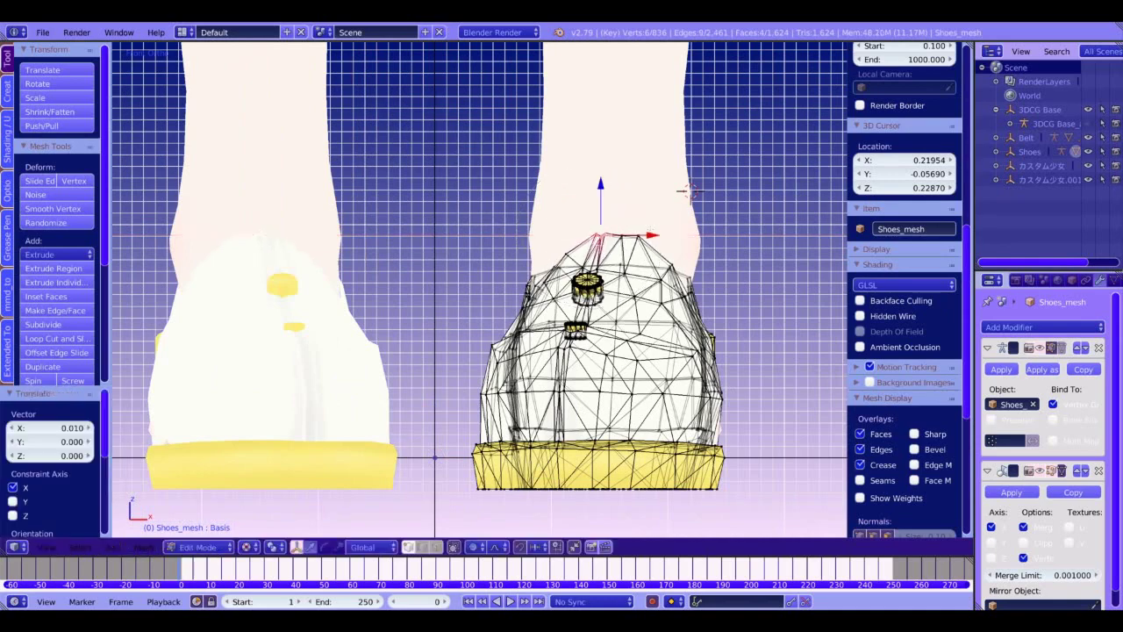
# Step: Shift the collar's peak vertices slightly along Y, raise them a little along Z, and check the shape from the front
pyautogui.moveTo(706, 215); pyautogui.dragTo(627, 238, button='middle')
pyautogui.moveTo(751, 203); pyautogui.dragTo(741, 205)
pyautogui.moveTo(714, 164); pyautogui.dragTo(714, 157)
pyautogui.press('KP_1')
pyautogui.press('Tab')
pyautogui.press('Tab')
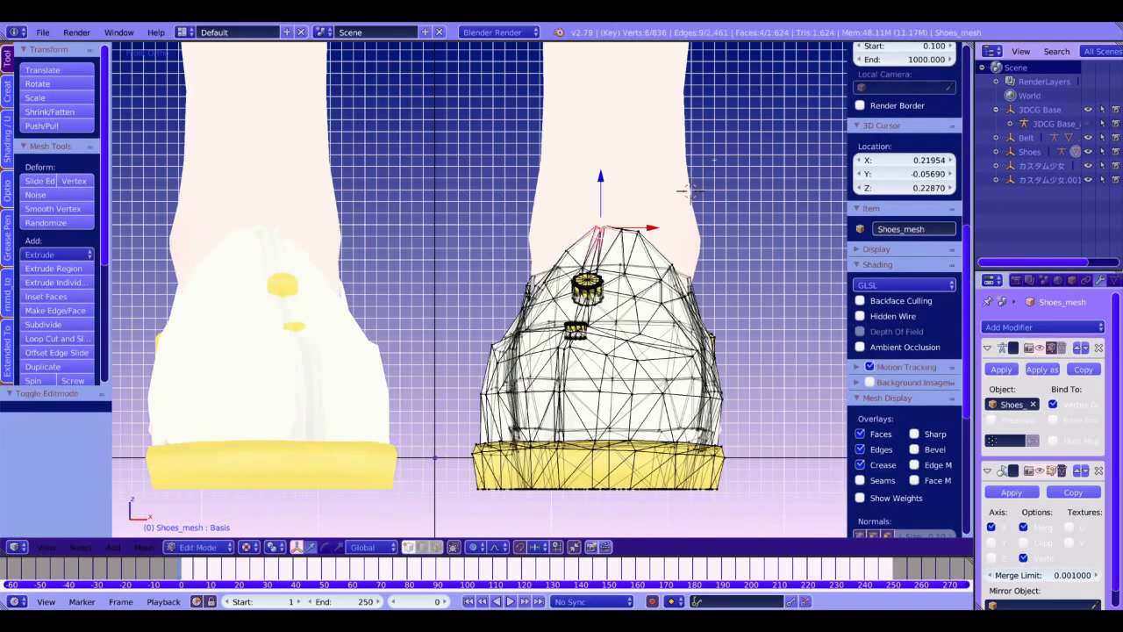
# Step: Lower the vertex at the collar's front peak about 0.004 along Z with proportional size 0.06
pyautogui.rightClick(638, 233)
pyautogui.rightClick(605, 228)
pyautogui.press('g')
pyautogui.press('z')
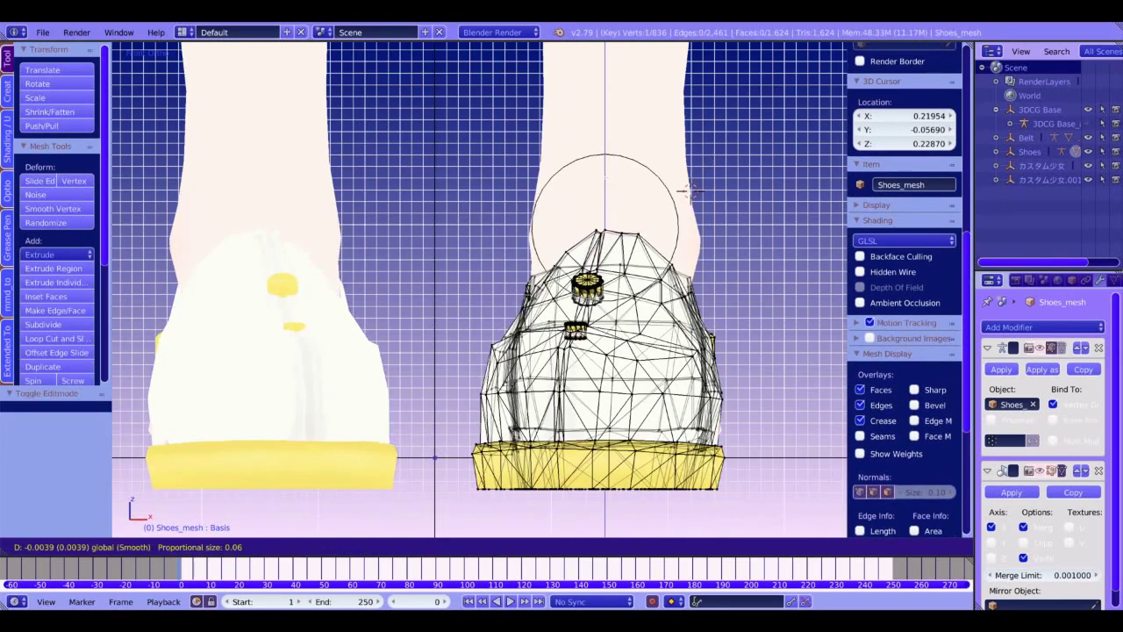
pyautogui.click(670, 248)
# Step: Move the collar's outer front vertex 0.002 along X and its inner side vertex about 0.004 along X
pyautogui.press('g')
pyautogui.press('x')
pyautogui.press('Return')
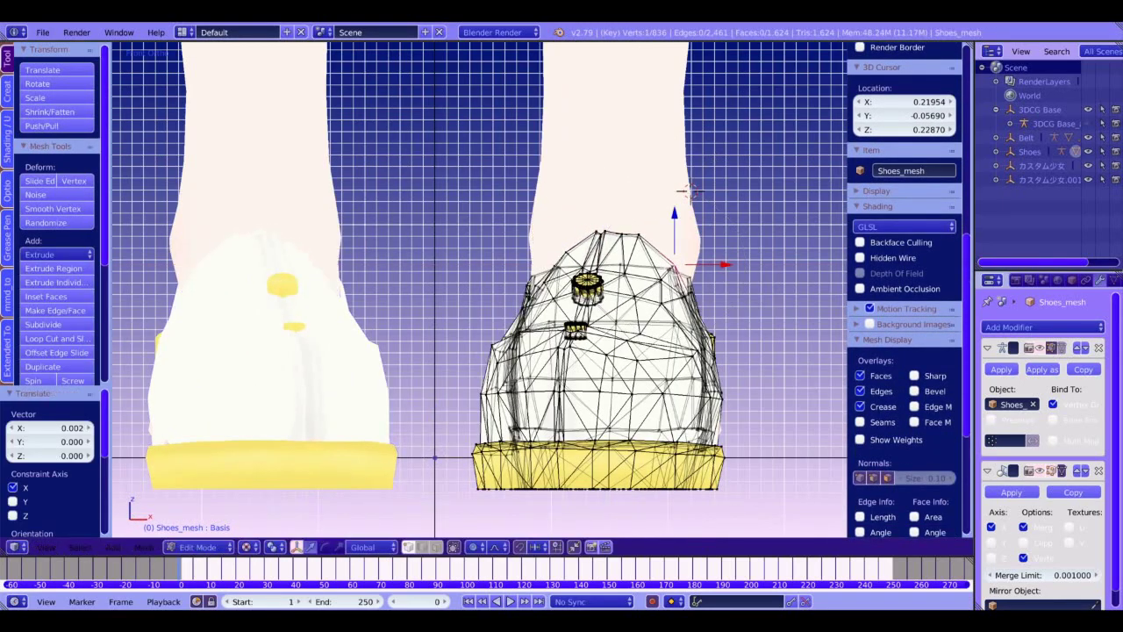
pyautogui.press('g')
pyautogui.press('x')
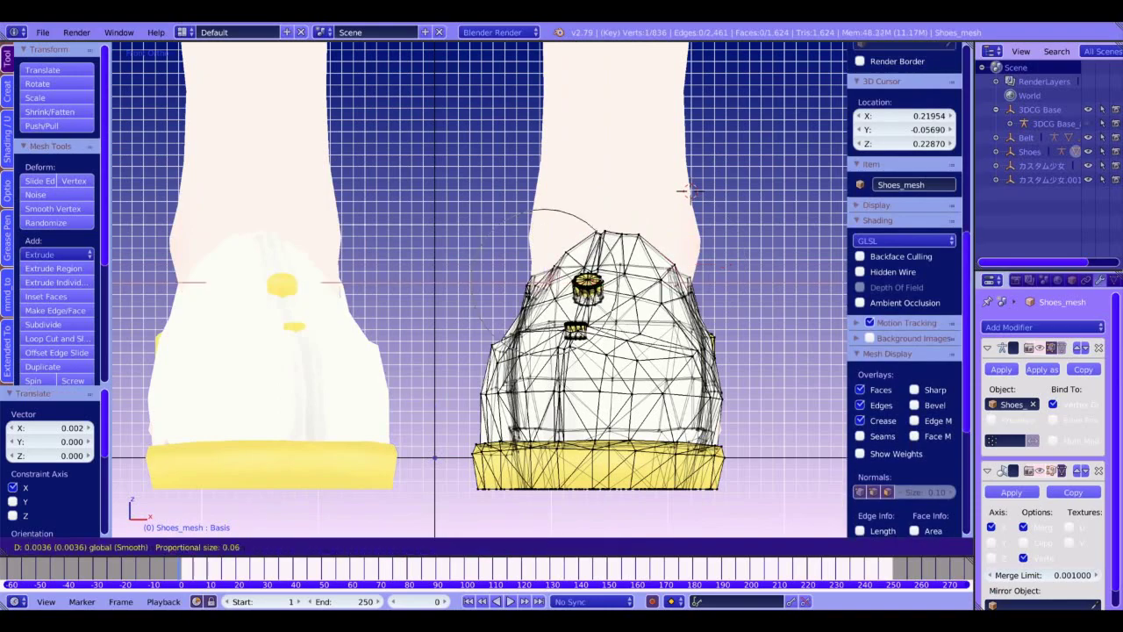
pyautogui.press('Return')
# Step: Reposition the collar's inner front vertices to smooth the edge, and check both shoes in Object Mode
pyautogui.moveTo(688, 191); pyautogui.dragTo(302, 194, button='middle')
pyautogui.moveTo(648, 286); pyautogui.dragTo(794, 270, button='middle')
pyautogui.press('KP_1')
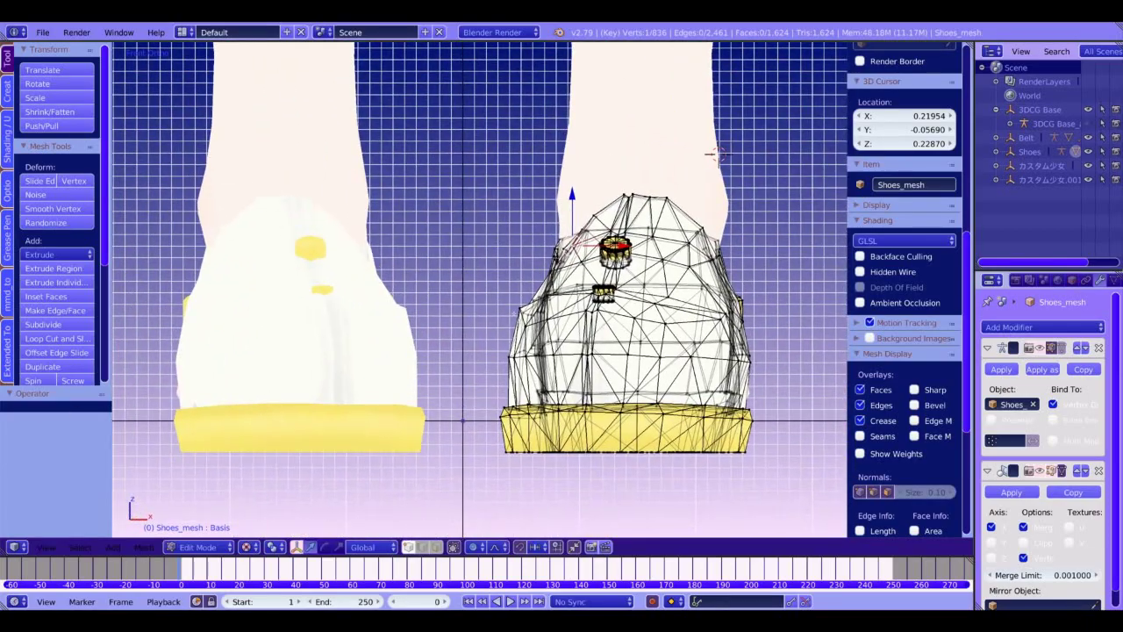
pyautogui.scroll(-1, 904, 289)
pyautogui.press('g')
pyautogui.moveTo(573, 308); pyautogui.dragTo(572, 308)
pyautogui.moveTo(525, 263); pyautogui.dragTo(523, 263)
pyautogui.press('Return')
pyautogui.moveTo(573, 312); pyautogui.dragTo(576, 312)
pyautogui.press('Tab')
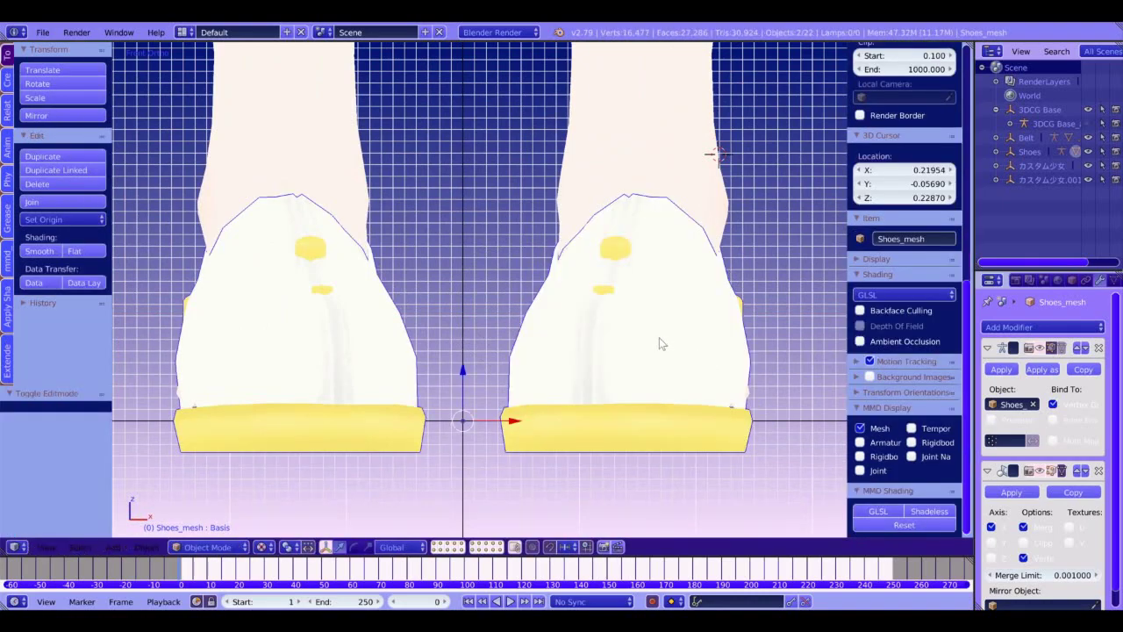
# Step: Deselect everything and examine the whole outfit by rotating the view fully around the body
pyautogui.scroll(-8, 660, 343)
pyautogui.scroll(-3, 605, 449)
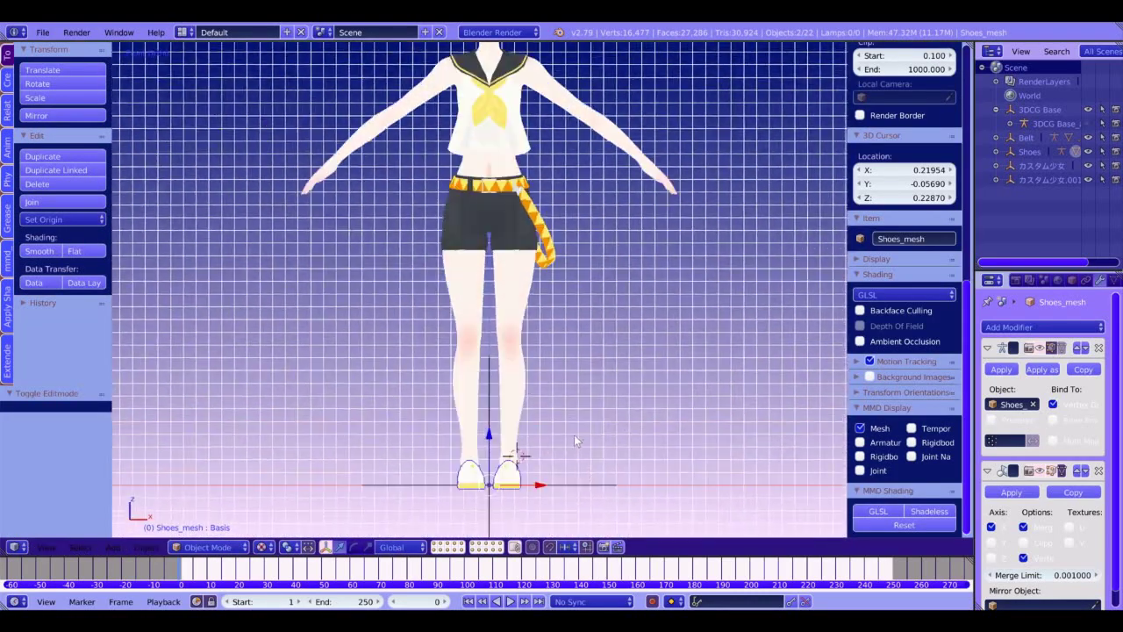
pyautogui.press('a')
pyautogui.scroll(-1, 573, 465)
pyautogui.press('KP_6')
pyautogui.press('KP_6')
pyautogui.press('KP_6')
pyautogui.press('KP_6')
pyautogui.press('KP_6')
pyautogui.press('KP_6')
pyautogui.press('KP_6')
pyautogui.press('KP_6')
pyautogui.press('KP_6')
pyautogui.press('KP_6')
pyautogui.press('KP_6')
pyautogui.press('KP_6')
pyautogui.press('KP_6')
pyautogui.press('KP_6')
pyautogui.press('KP_6')
pyautogui.press('KP_6')
pyautogui.press('KP_6')
pyautogui.press('KP_6')
pyautogui.press('KP_6')
pyautogui.press('KP_6')
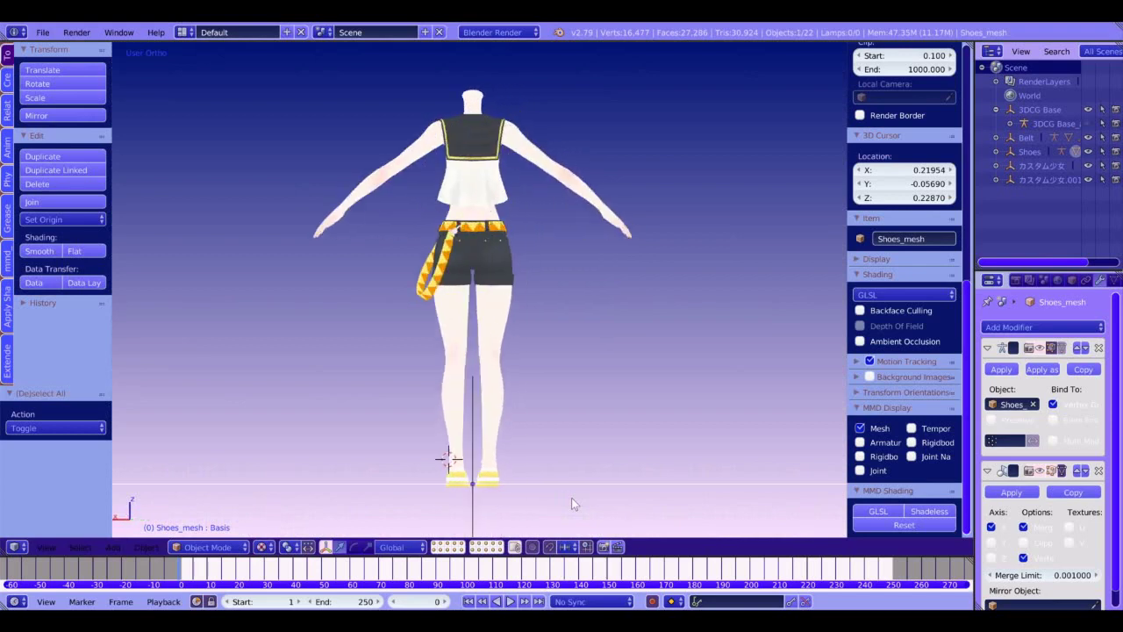
pyautogui.press('KP_1')
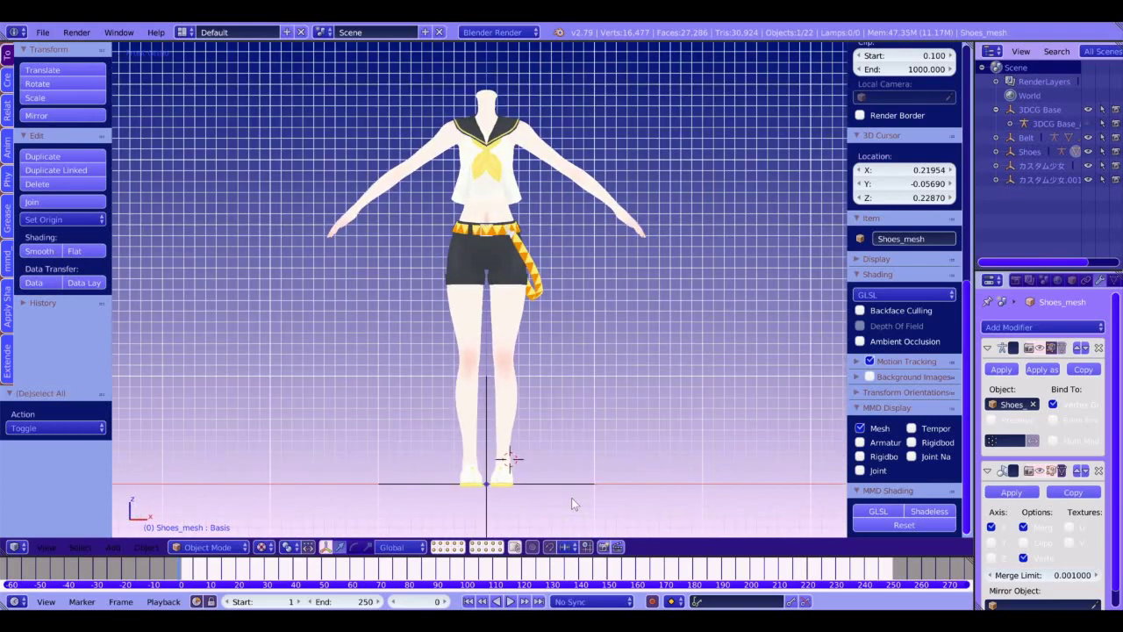
# Step: Import the MikuMikuDance model "Leg Warmers to edit.pmx" from Outfit 32's Leg Warmers folder at scale 0.20
pyautogui.click(42, 32)
pyautogui.moveTo(79, 299)
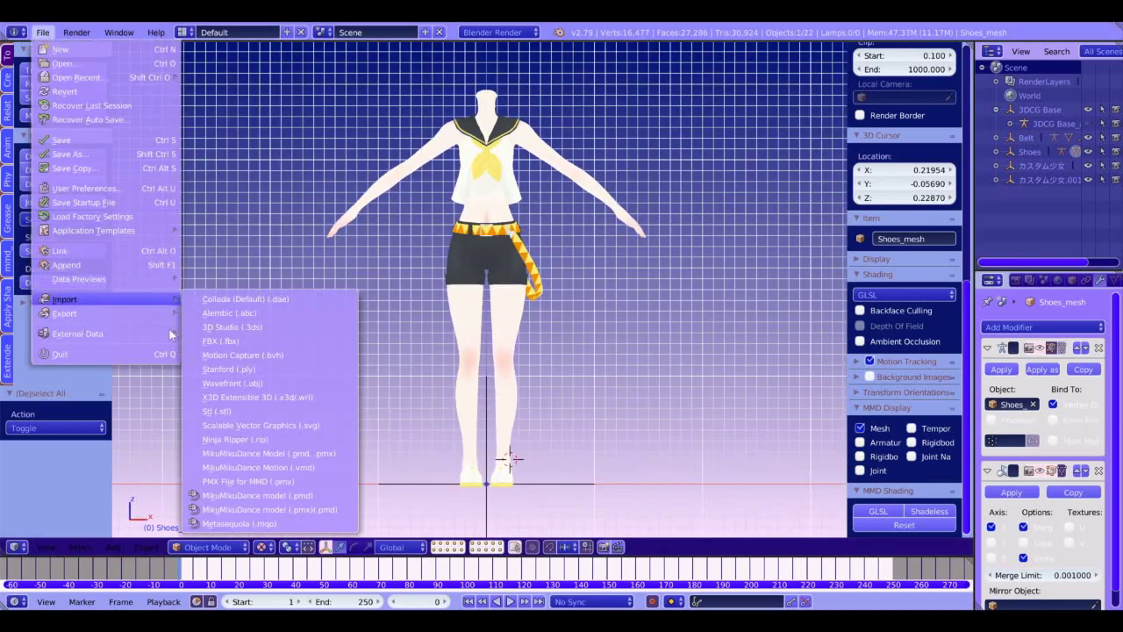
pyautogui.click(316, 453)
pyautogui.click(187, 107)
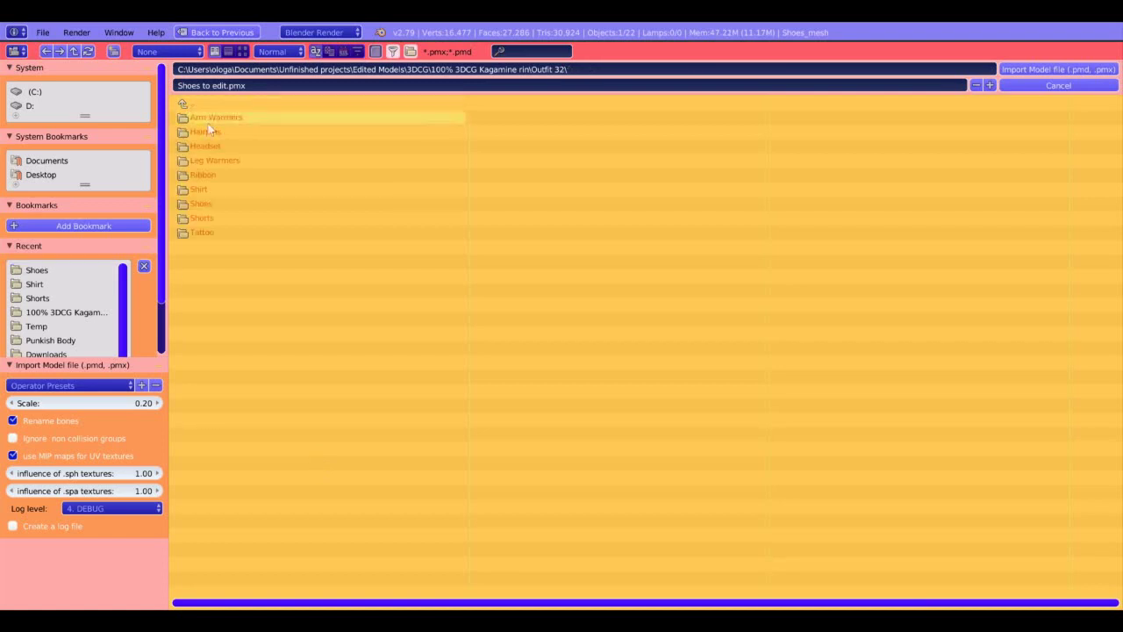
pyautogui.click(240, 159)
pyautogui.doubleClick(279, 132)
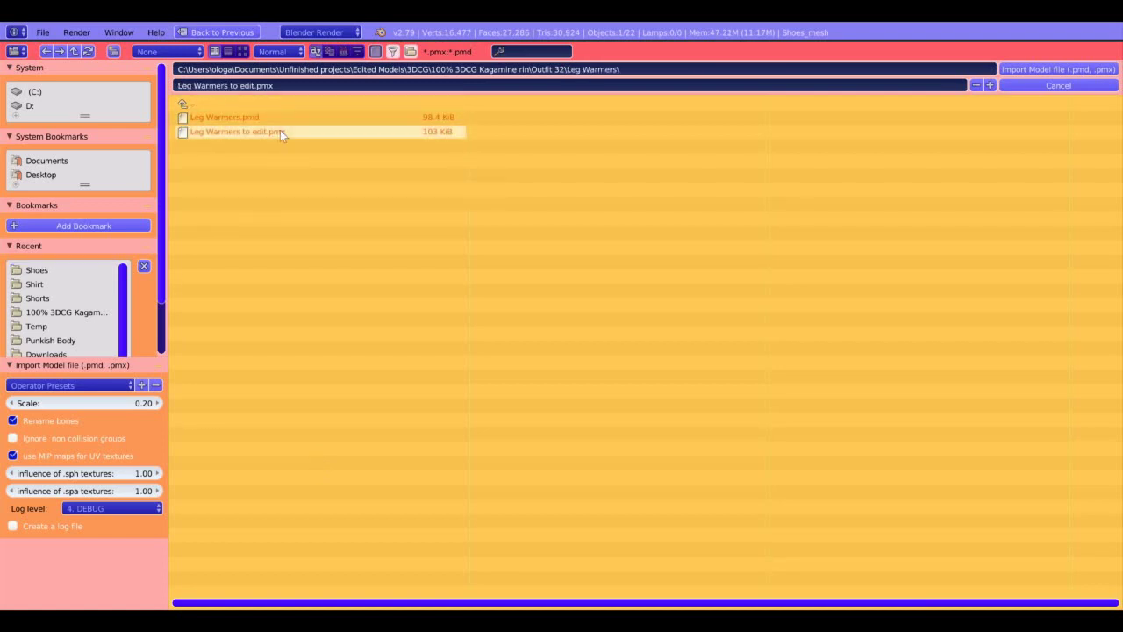
pyautogui.click(924, 515)
pyautogui.keyDown('shift'); pyautogui.moveTo(596, 414); pyautogui.dragTo(617, 334, button='middle'); pyautogui.keyUp('shift')
pyautogui.keyDown('ctrl'); pyautogui.moveTo(617, 334); pyautogui.dragTo(617, 285, button='middle'); pyautogui.keyUp('ctrl')
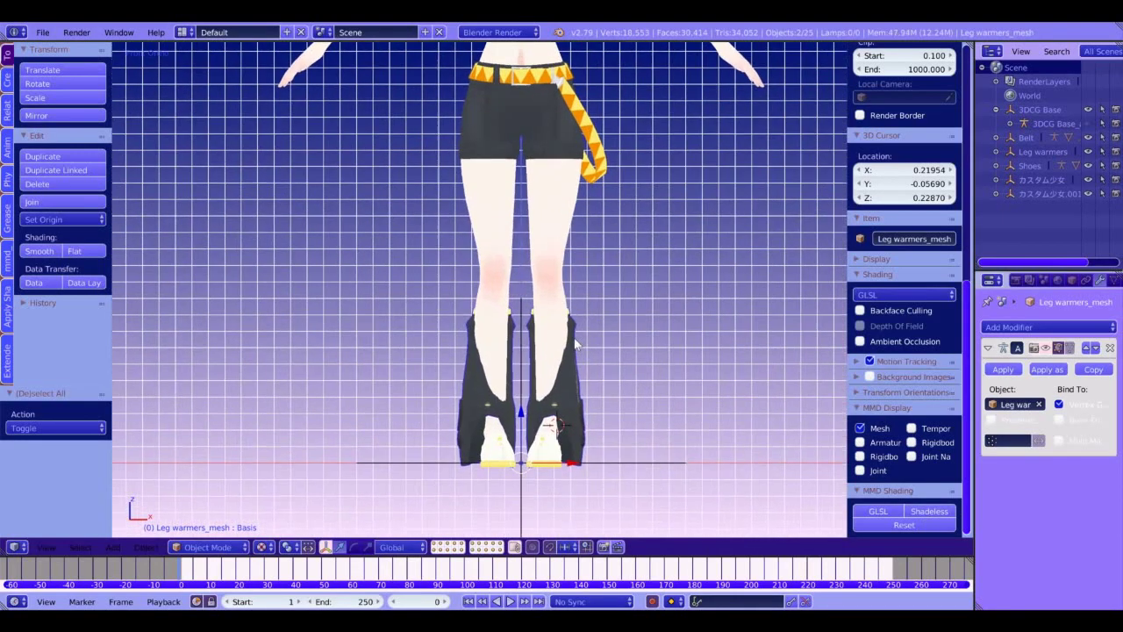
# Step: Delete all linked vertices of the leg warmer on the negative X side
pyautogui.press('Tab')
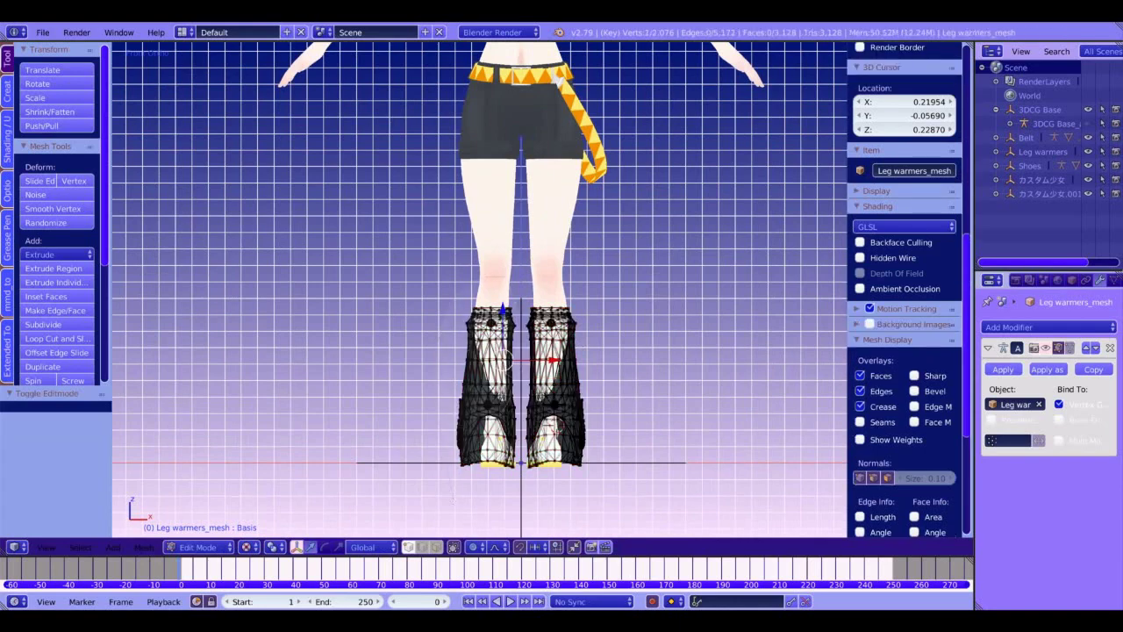
pyautogui.hotkey('ctrl', 'l')
pyautogui.press('x')
pyautogui.click(540, 434)
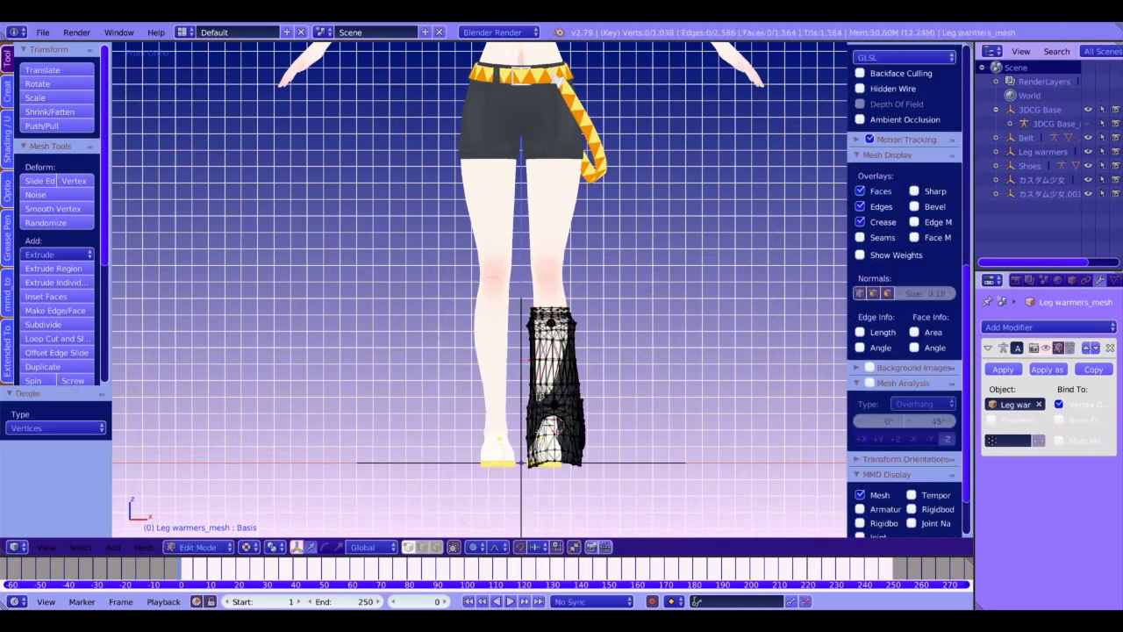
# Step: Scale the entire remaining leg warmer to 0.919 and add a Mirror modifier to it
pyautogui.press('KP_3')
pyautogui.press('a')
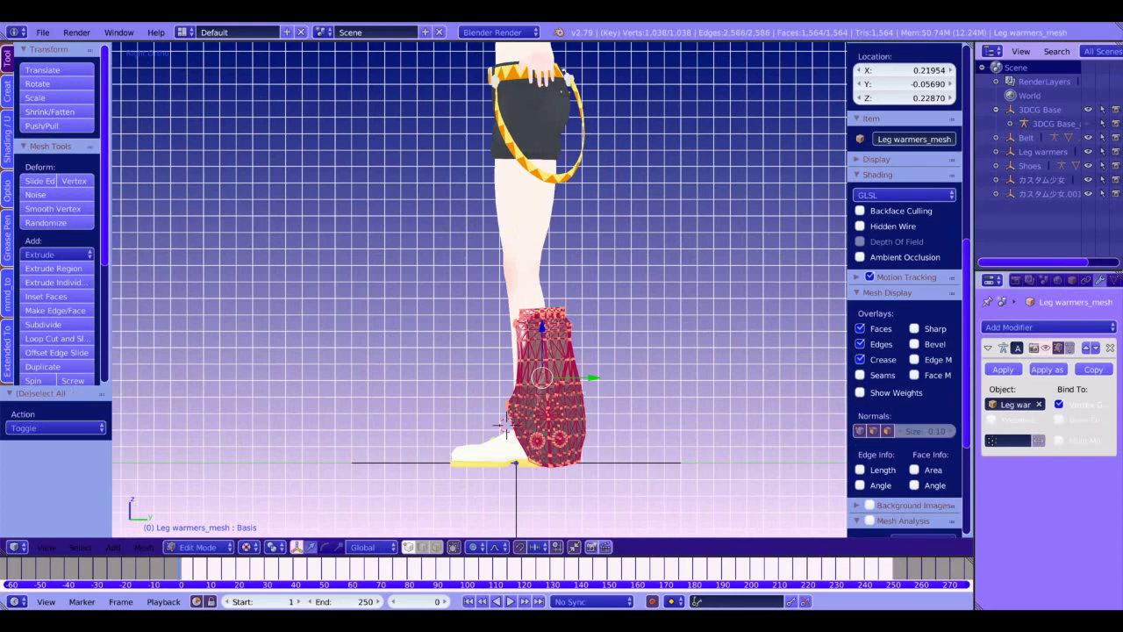
pyautogui.press('KP_1')
pyautogui.press('s')
pyautogui.click(585, 383)
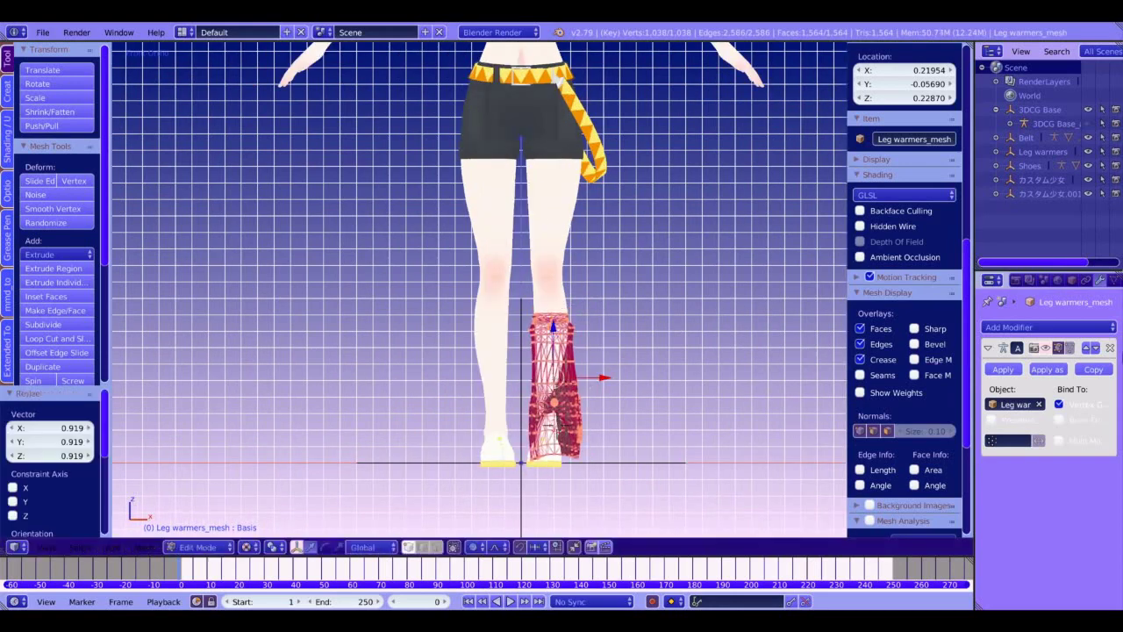
pyautogui.click(1084, 327)
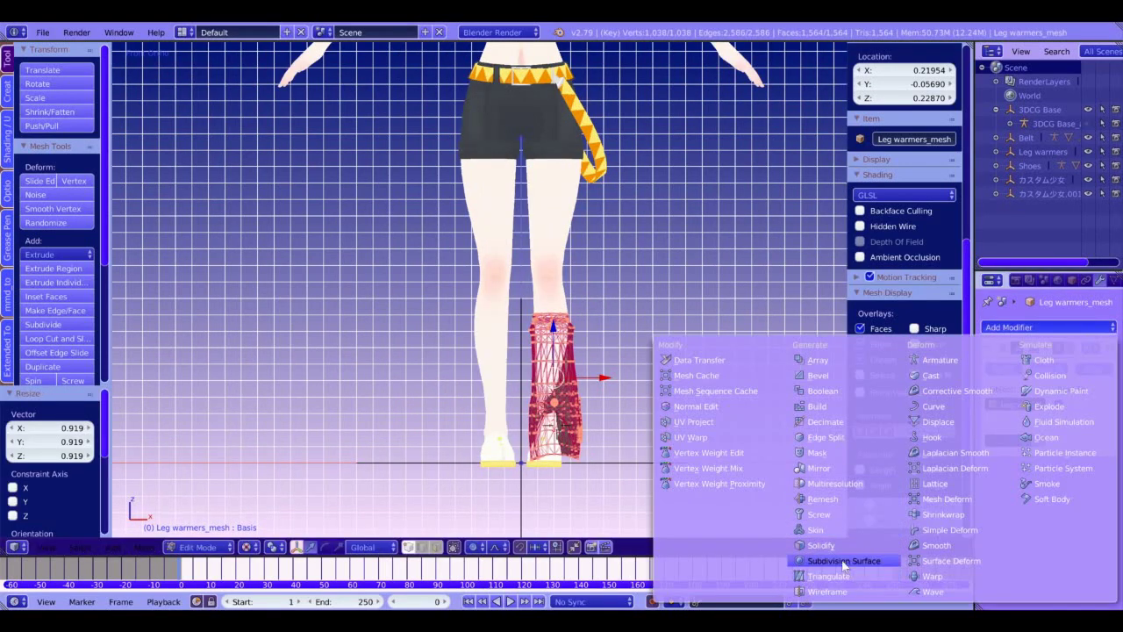
pyautogui.click(823, 467)
# Step: Select the leg warmer's lower half and move it about -0.026 along X toward the shoe
pyautogui.scroll(5, 511, 475)
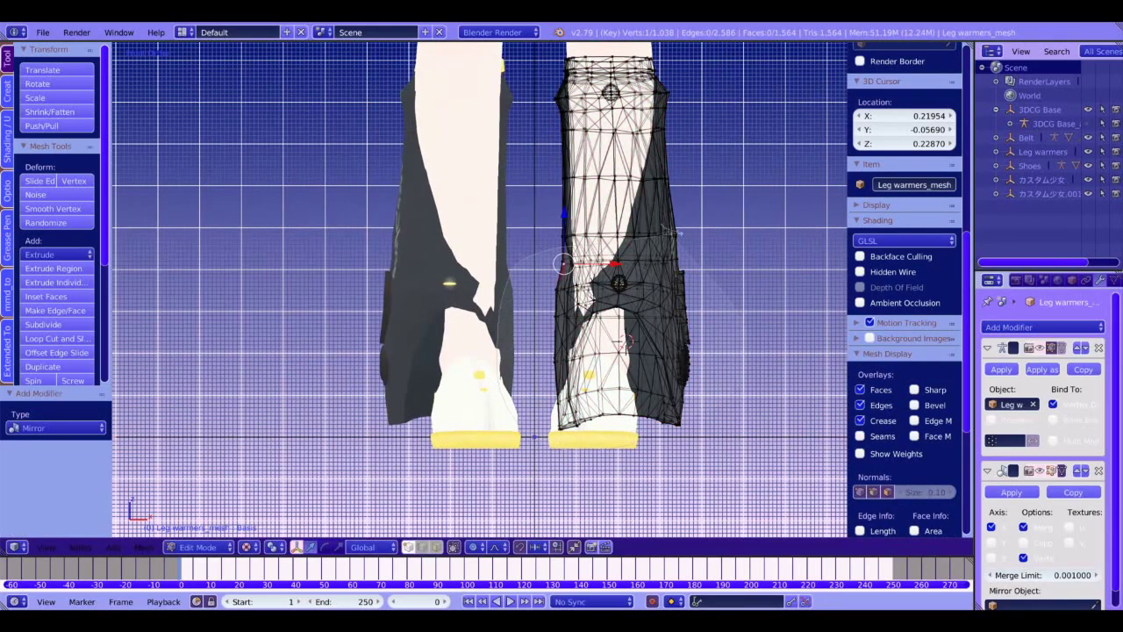
pyautogui.keyDown('ctrl'); pyautogui.moveTo(679, 244); pyautogui.dragTo(678, 245); pyautogui.keyUp('ctrl')
pyautogui.moveTo(678, 334); pyautogui.dragTo(671, 335)
pyautogui.hotkey('ctrl', 'z')
pyautogui.press('g')
pyautogui.press('x')
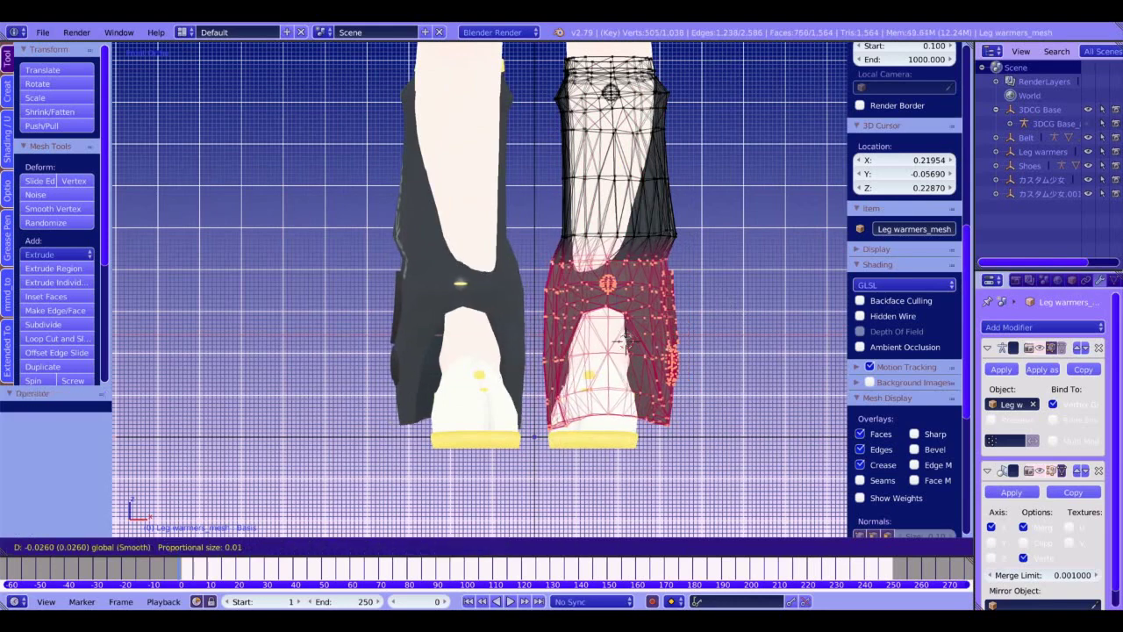
pyautogui.scroll(-20, 629, 336)
pyautogui.click(629, 340)
pyautogui.moveTo(627, 383); pyautogui.dragTo(513, 397, button='middle')
pyautogui.press('KP_1')
# Step: Select the whole leg warmer and move it -0.126 along Z
pyautogui.press('a')
pyautogui.press('a')
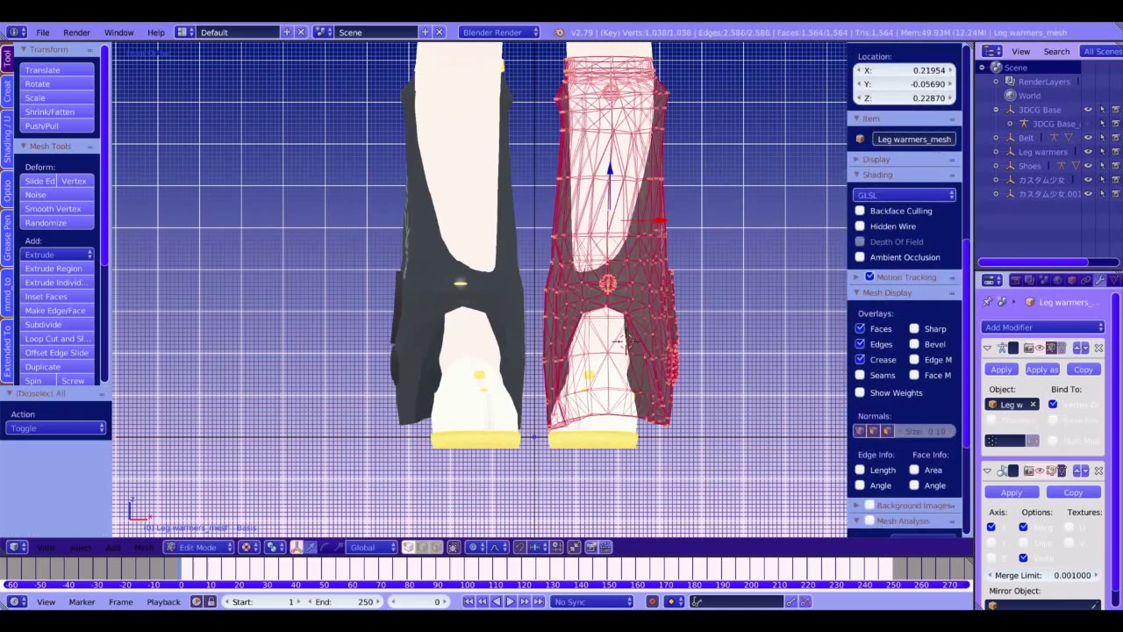
pyautogui.press('g')
pyautogui.press('z')
pyautogui.click(693, 206)
pyautogui.moveTo(693, 207); pyautogui.dragTo(564, 230, button='middle')
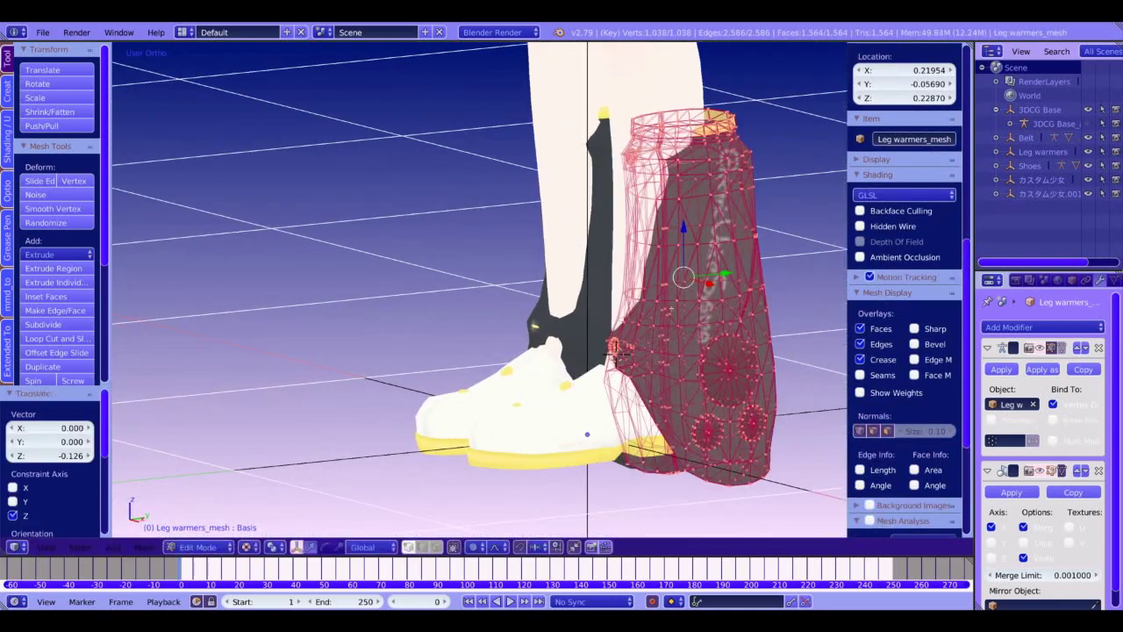
# Step: Move the whole leg warmer along Y to fit around the leg, and lower it another 0.010 along Z
pyautogui.press('g')
pyautogui.press('y')
pyautogui.click(591, 352)
pyautogui.moveTo(591, 352); pyautogui.dragTo(642, 346, button='middle')
pyautogui.press('g')
pyautogui.press('z')
pyautogui.click(638, 341)
pyautogui.press('KP_1')
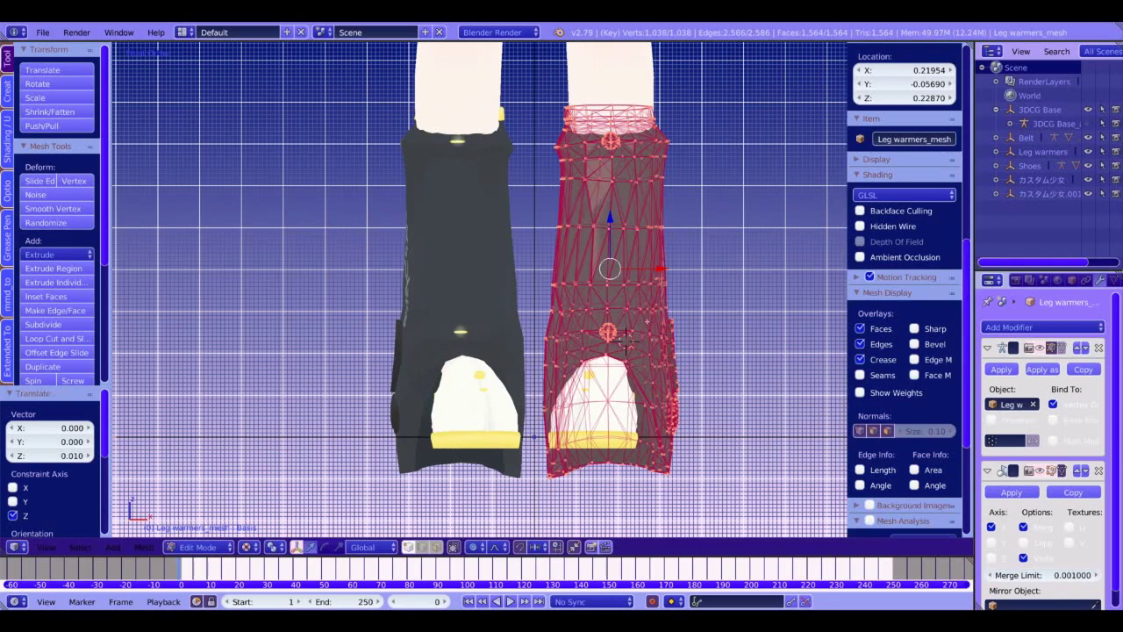
# Step: Rotate the whole leg warmer about -9° around Z and shift it along Z to align it with the leg
pyautogui.press('r')
pyautogui.press('z')
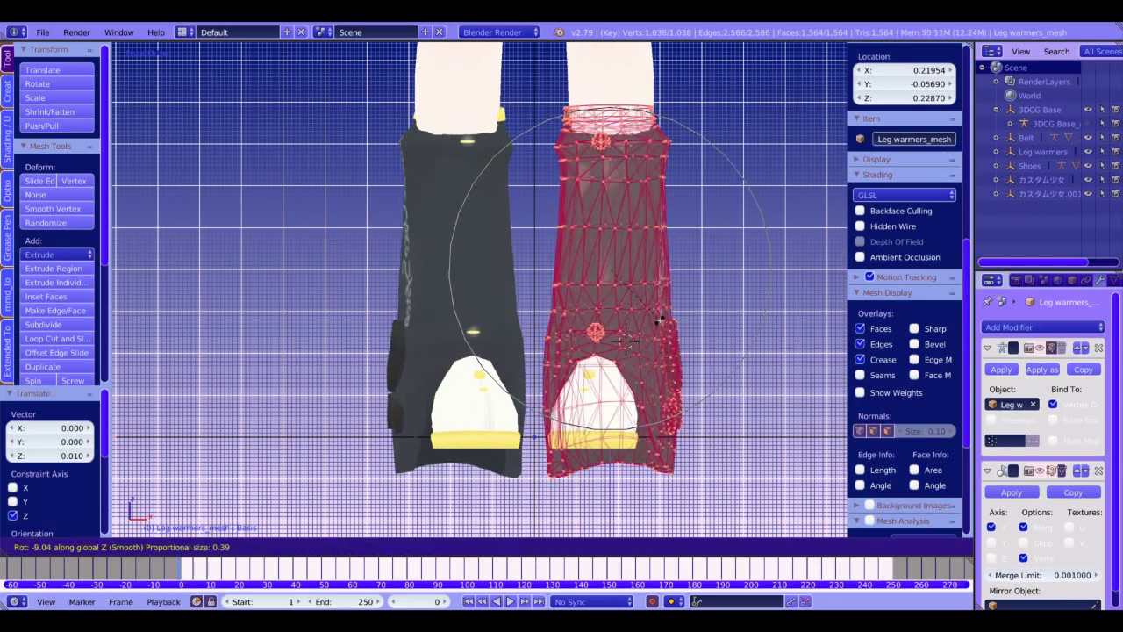
pyautogui.click(660, 320)
pyautogui.press('Tab')
pyautogui.moveTo(660, 320)
pyautogui.mouseDown(button='middle')
pyautogui.moveTo(582, 321)
pyautogui.moveTo(707, 305)
pyautogui.moveTo(652, 322)
pyautogui.mouseUp(button='middle')
pyautogui.press('Tab')
pyautogui.press('g')
pyautogui.press('z')
pyautogui.click(624, 282)
pyautogui.press('Tab')
pyautogui.moveTo(624, 282); pyautogui.dragTo(608, 264, button='middle')
pyautogui.press('Tab')
pyautogui.press('KP_3')
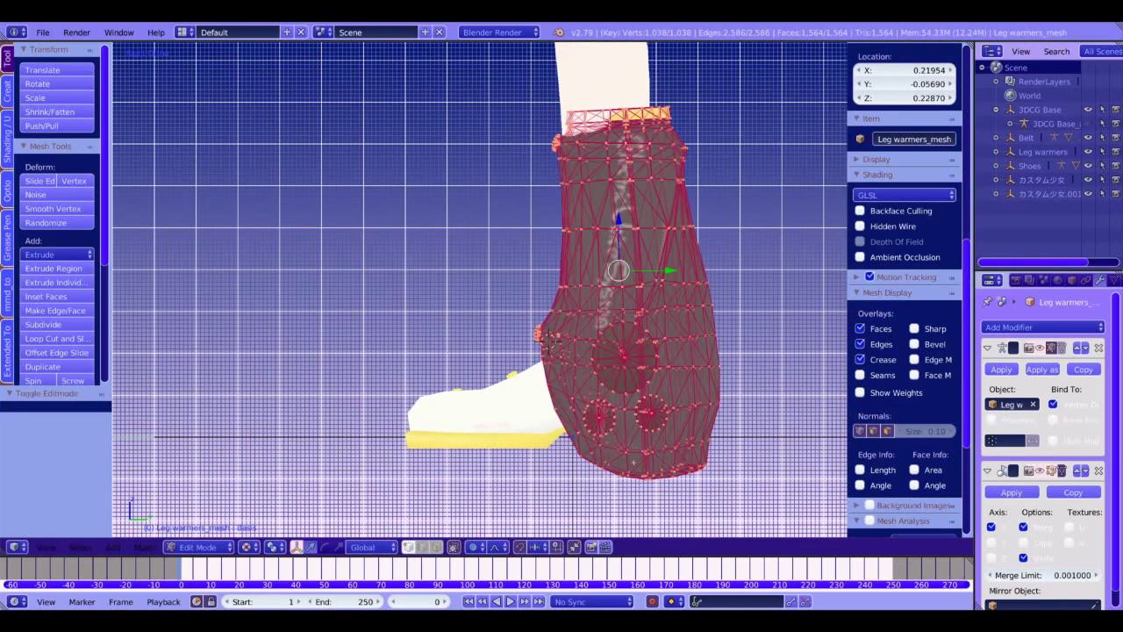
# Step: Select the leg warmer's bottom edge and raise it 0.060 along Z with proportional editing
pyautogui.rightClick(612, 459)
pyautogui.keyDown('ctrl'); pyautogui.moveTo(715, 451); pyautogui.dragTo(575, 473); pyautogui.keyUp('ctrl')
pyautogui.moveTo(654, 419)
pyautogui.mouseDown()
pyautogui.moveTo(703, 348)
pyautogui.moveTo(690, 394)
pyautogui.mouseUp()
pyautogui.rightClick(721, 386)
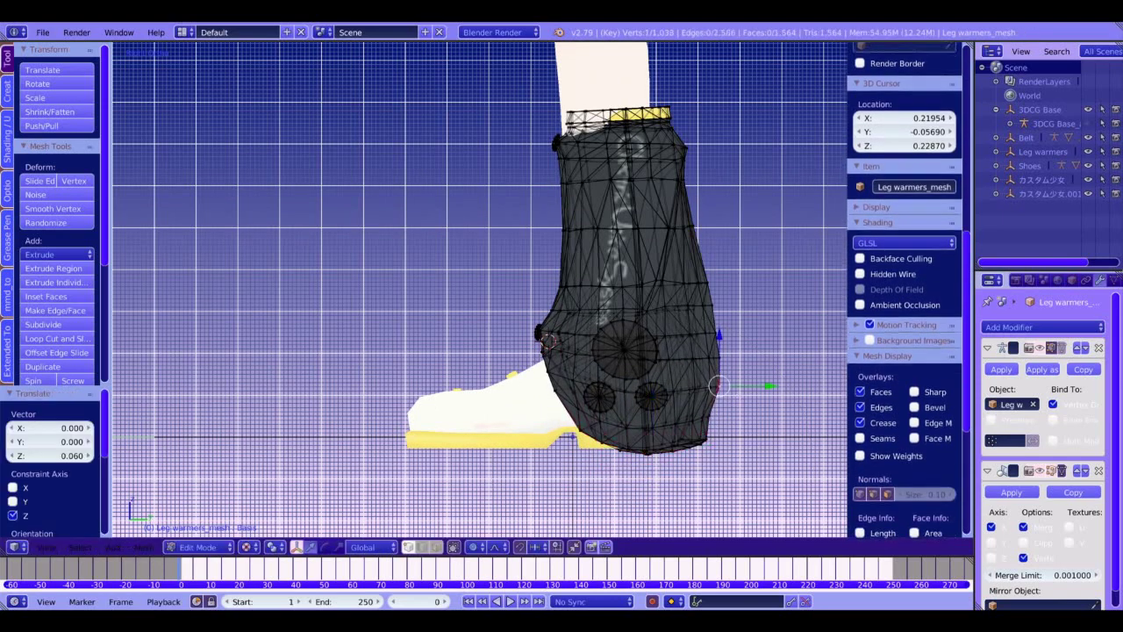
pyautogui.moveTo(769, 388); pyautogui.dragTo(748, 388)
pyautogui.hotkey('ctrl', 'z')
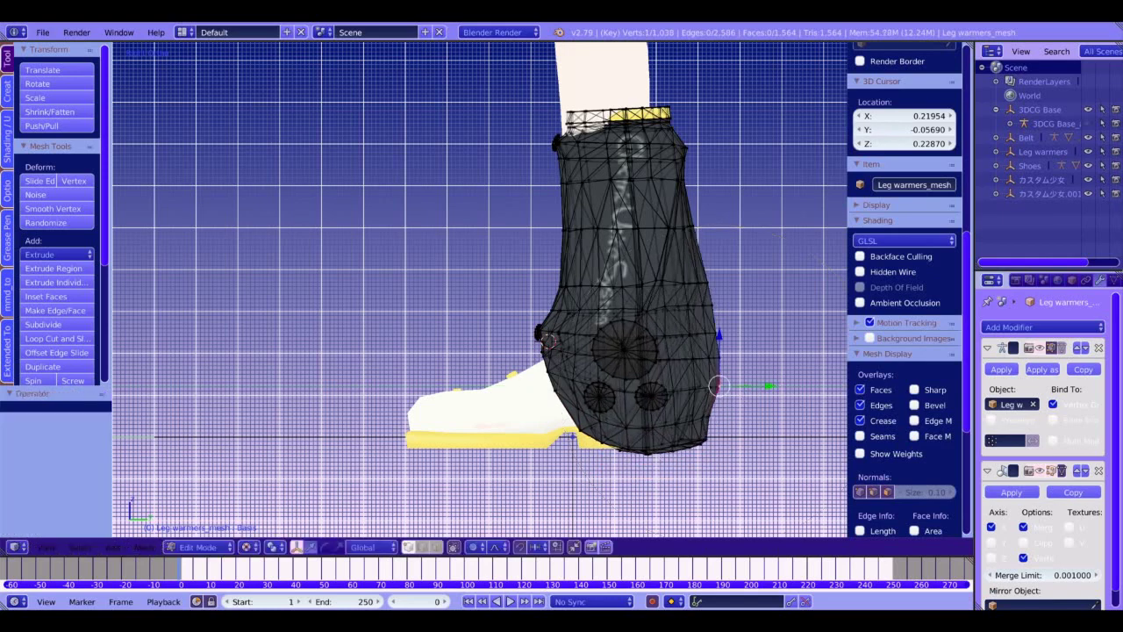
# Step: Reselect the leg warmer's bottom edge and raise it another 0.049 along Z toward the shoe sole
pyautogui.press('b')
pyautogui.moveTo(561, 427); pyautogui.dragTo(733, 470)
pyautogui.moveTo(654, 396); pyautogui.dragTo(672, 376)
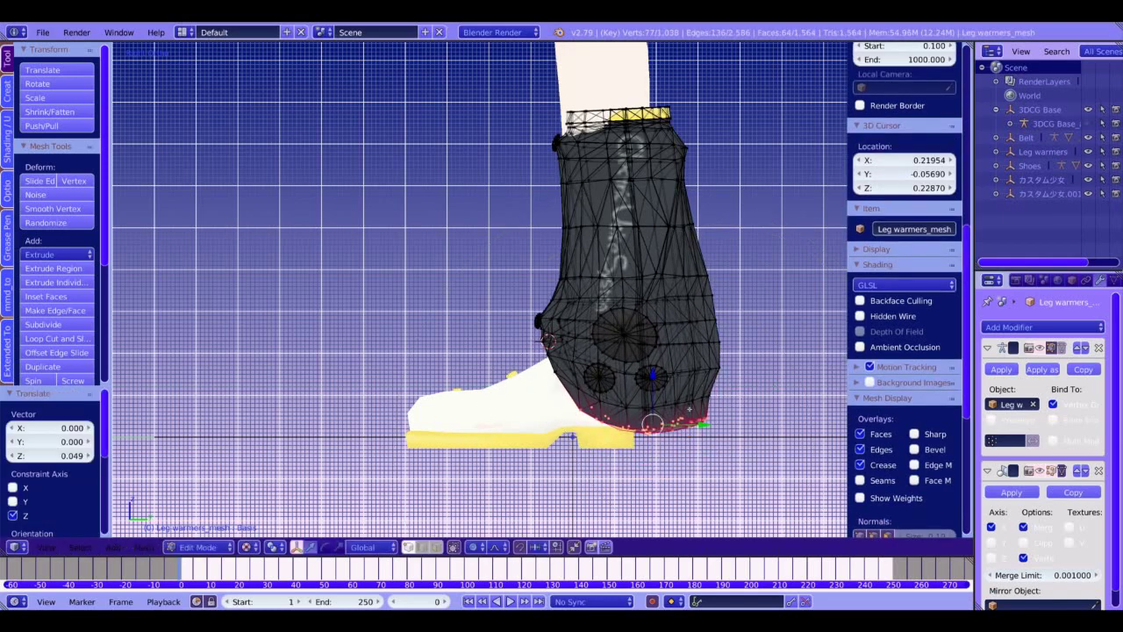
pyautogui.press('s')
pyautogui.press('y')
pyautogui.click(674, 411)
pyautogui.moveTo(703, 424)
pyautogui.mouseDown()
pyautogui.moveTo(674, 423)
pyautogui.moveTo(692, 425)
pyautogui.mouseUp()
pyautogui.hotkey('ctrl', 'z')
pyautogui.hotkey('ctrl', 'z')
# Step: Pull the leg warmer's lower back in -0.065 along Y, and shift its top rim and upper back inward along Y
pyautogui.rightClick(709, 369)
pyautogui.moveTo(759, 370); pyautogui.dragTo(735, 389)
pyautogui.rightClick(685, 146)
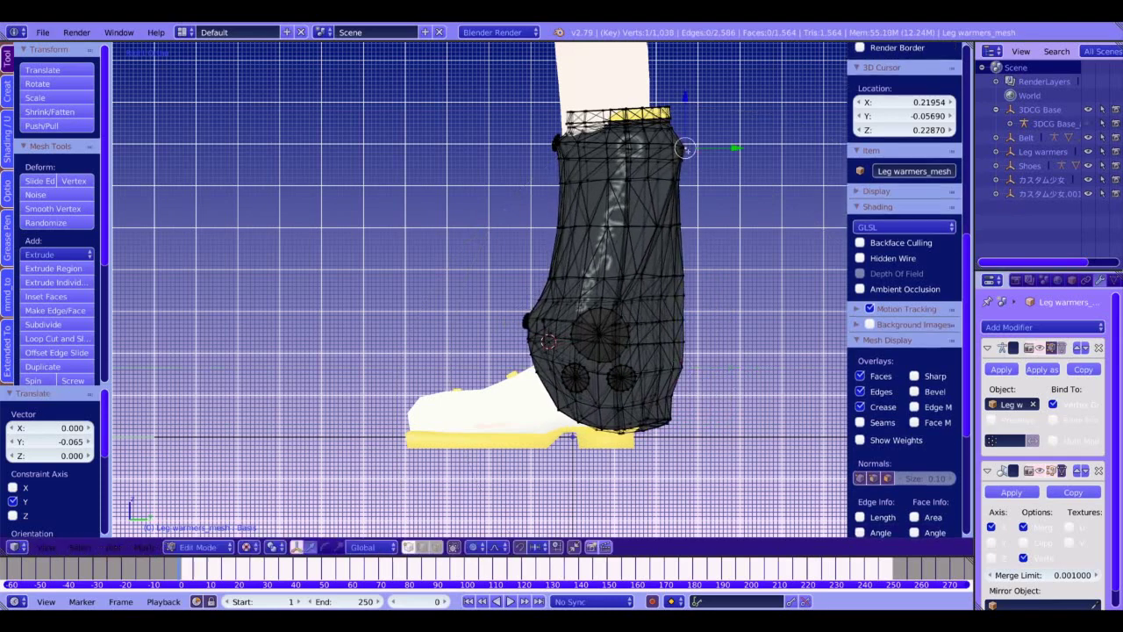
pyautogui.rightClick(568, 112)
pyautogui.moveTo(619, 112); pyautogui.dragTo(605, 114)
pyautogui.rightClick(676, 148)
pyautogui.moveTo(725, 148); pyautogui.dragTo(713, 150)
# Step: Enlarge the proportional editing radius and pull the middle of the leg warmer's back in -0.054 along Y, then adjust the area above it
pyautogui.scroll(12, 707, 150)
pyautogui.rightClick(682, 275)
pyautogui.moveTo(735, 278); pyautogui.dragTo(738, 279)
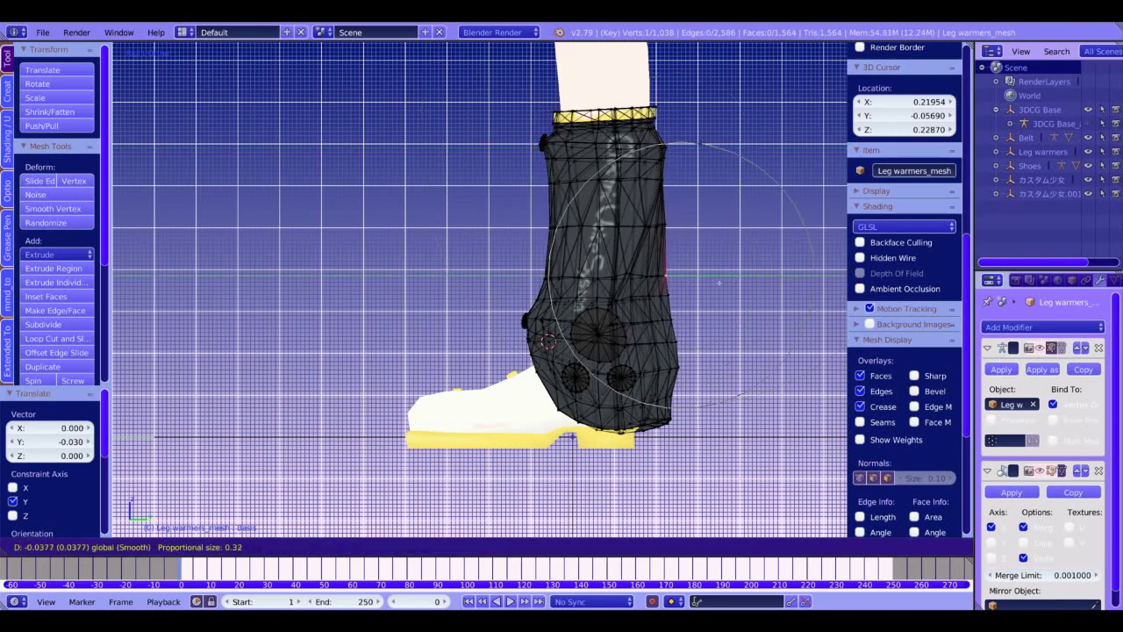
pyautogui.click(672, 254)
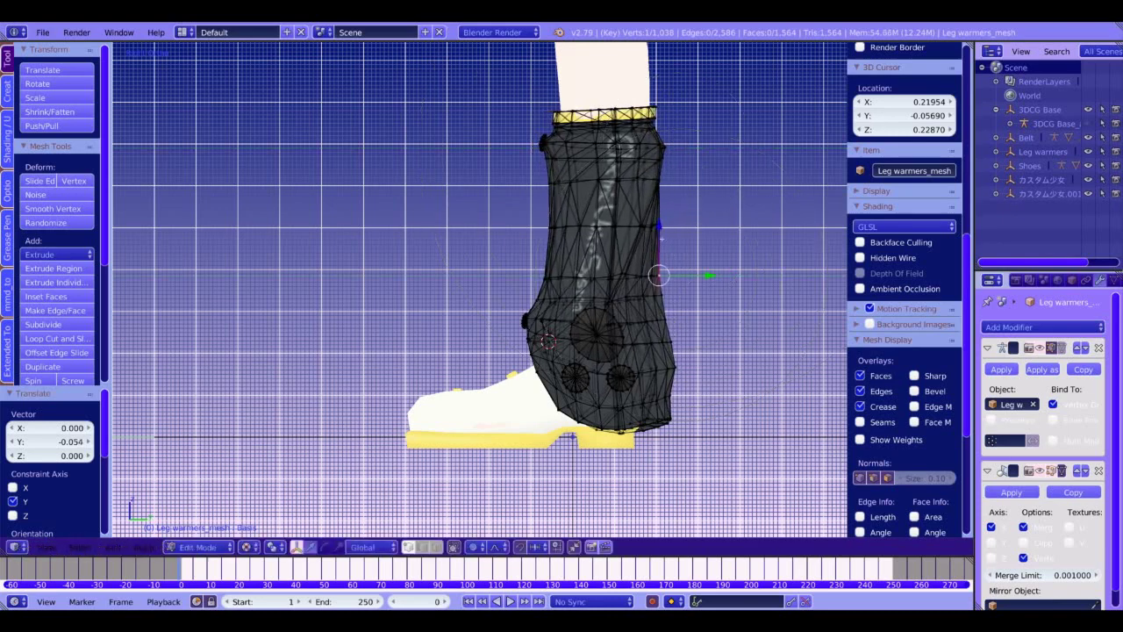
pyautogui.moveTo(711, 224); pyautogui.dragTo(708, 227)
# Step: Move the leg warmer's lower heel edge -0.012 along Y, scale it down slightly, and pull it further in toward the shoe
pyautogui.rightClick(671, 419)
pyautogui.moveTo(676, 410); pyautogui.dragTo(692, 324, button='middle')
pyautogui.press('g')
pyautogui.press('y')
pyautogui.click(716, 321)
pyautogui.press('s')
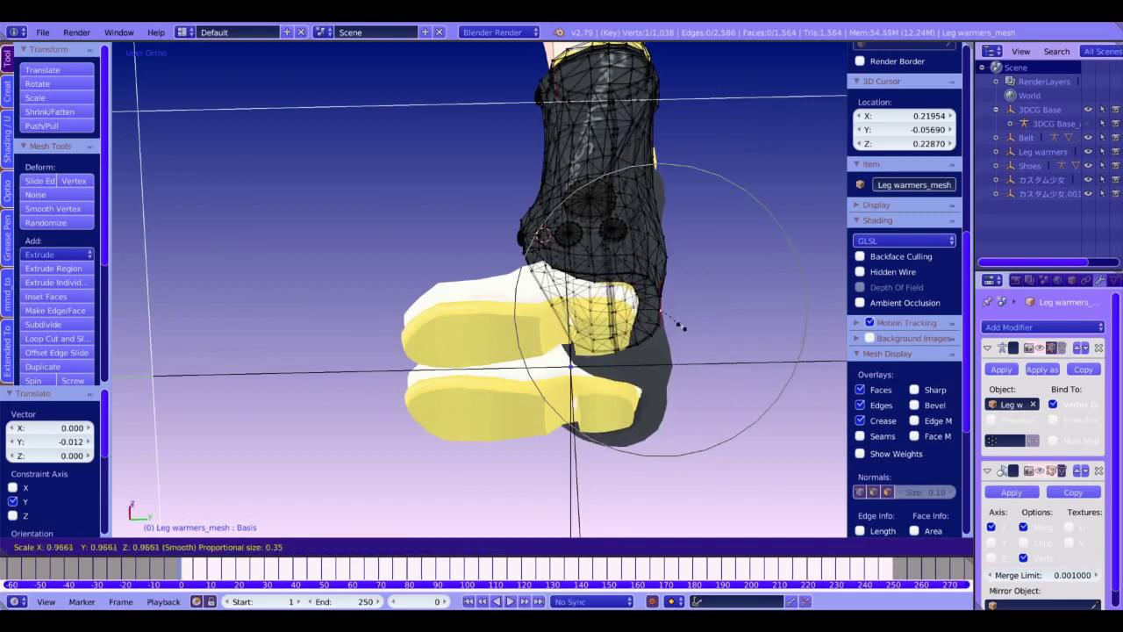
pyautogui.click(672, 322)
pyautogui.moveTo(711, 309); pyautogui.dragTo(698, 311)
pyautogui.moveTo(698, 311); pyautogui.dragTo(623, 351, button='middle')
pyautogui.press('KP_3')
pyautogui.press('Tab')
pyautogui.press('Tab')
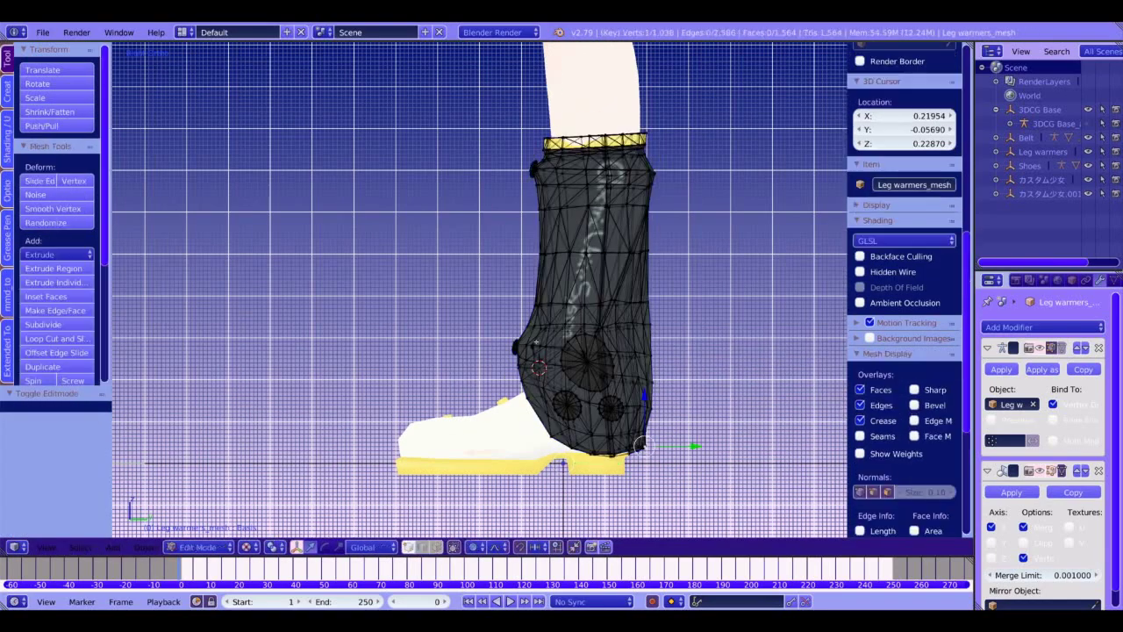
# Step: Move the front ankle area around the lower button 0.025 along Y and lower it along Z
pyautogui.moveTo(514, 299); pyautogui.dragTo(516, 313)
pyautogui.moveTo(564, 363); pyautogui.dragTo(574, 363)
pyautogui.moveTo(574, 361); pyautogui.dragTo(663, 355, button='middle')
pyautogui.press('KP_1')
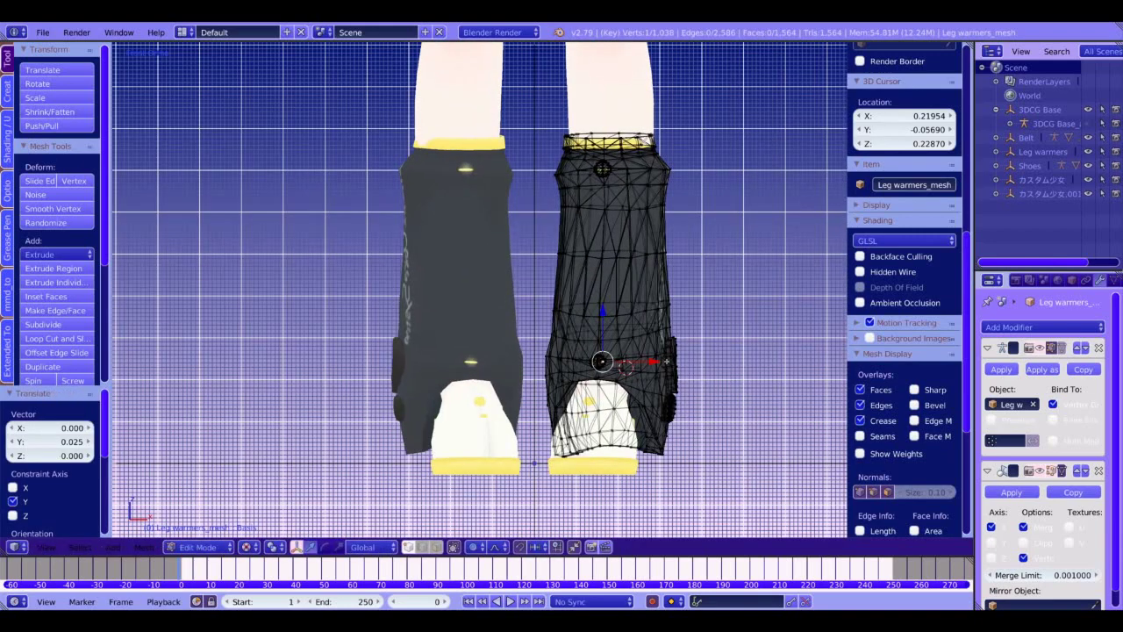
pyautogui.moveTo(602, 314); pyautogui.dragTo(610, 327)
# Step: Move the leg warmer's outer bottom corner -0.024 along X and its inner bottom corner -0.026 along X
pyautogui.rightClick(664, 453)
pyautogui.click(708, 461)
pyautogui.moveTo(708, 455)
pyautogui.mouseDown()
pyautogui.moveTo(686, 455)
pyautogui.moveTo(708, 457)
pyautogui.mouseUp()
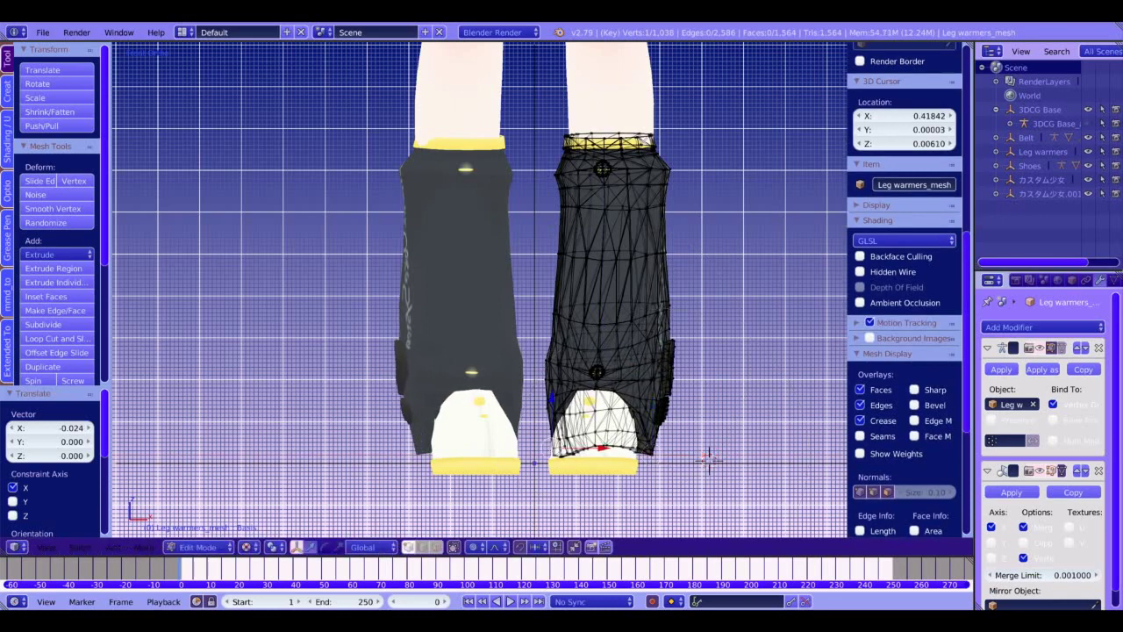
pyautogui.moveTo(604, 447); pyautogui.dragTo(593, 447)
pyautogui.moveTo(709, 458); pyautogui.dragTo(709, 459)
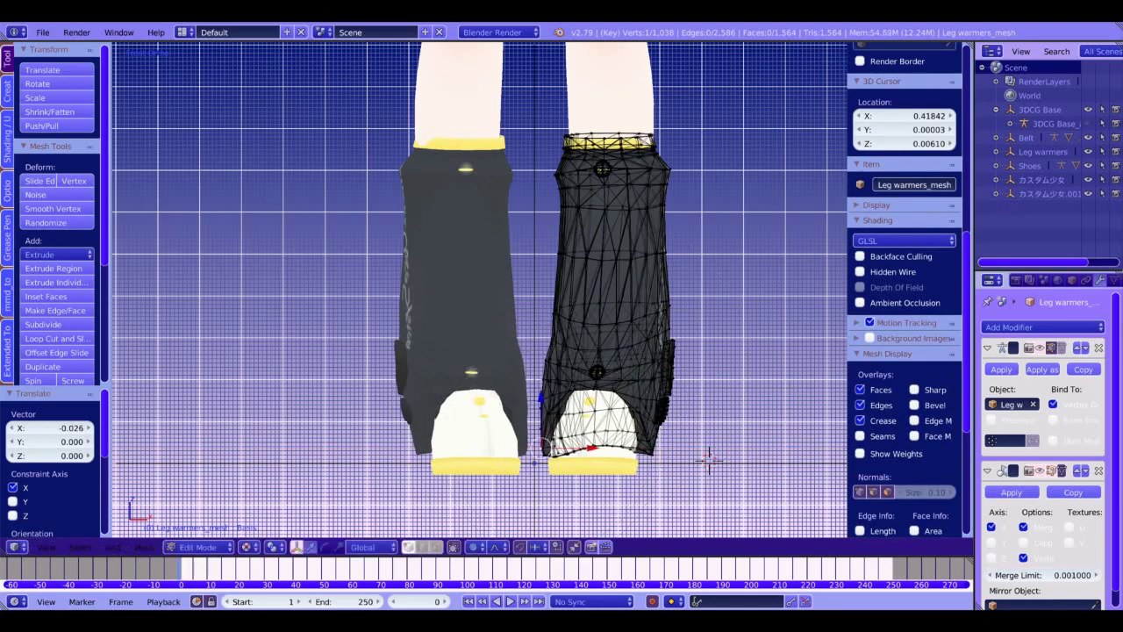
# Step: Move the inner side of the leg warmer's foot opening 0.014 along X and adjust nearby points of the opening
pyautogui.scroll(8, 742, 354)
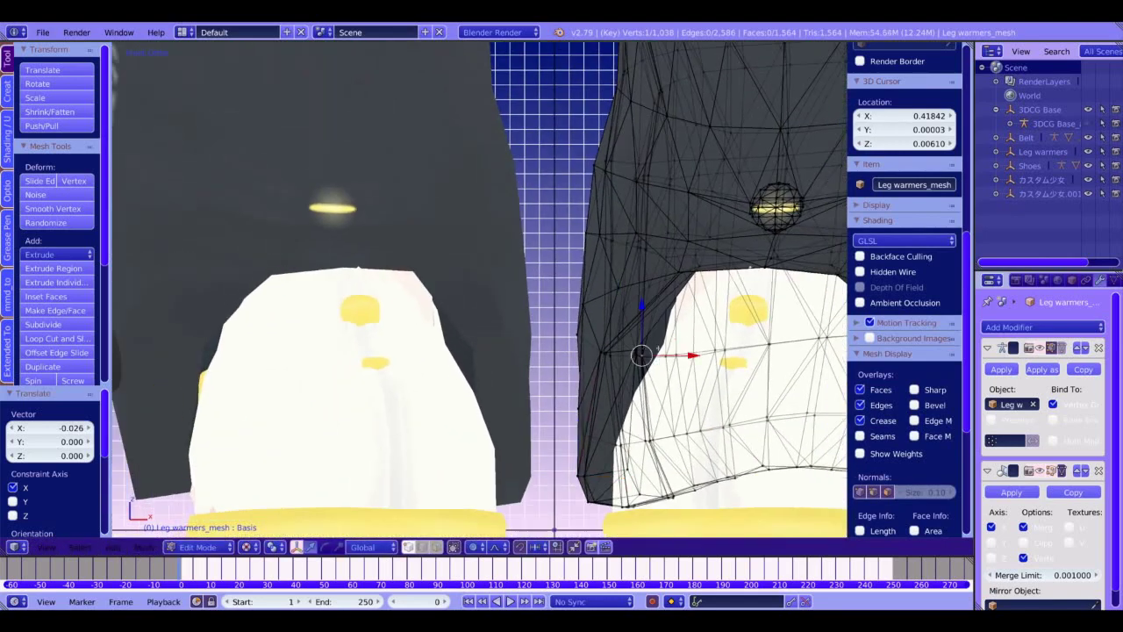
pyautogui.moveTo(687, 349); pyautogui.dragTo(700, 350)
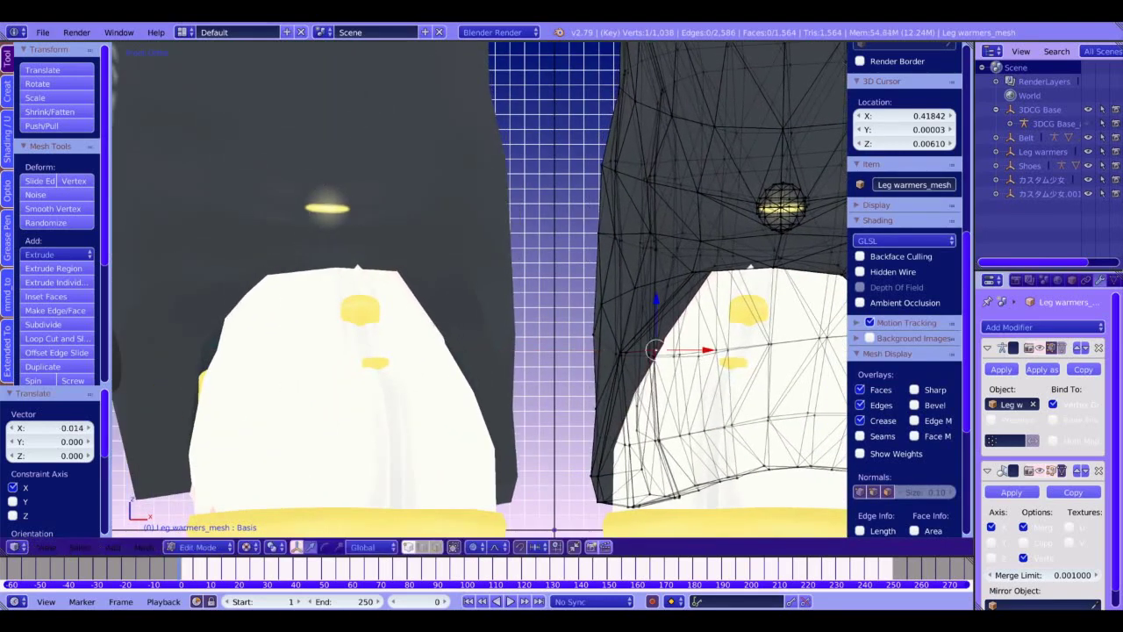
pyautogui.moveTo(760, 265); pyautogui.dragTo(762, 265)
pyautogui.moveTo(834, 491); pyautogui.dragTo(774, 521, button='middle')
pyautogui.moveTo(723, 268); pyautogui.dragTo(781, 283, button='middle')
pyautogui.moveTo(781, 284); pyautogui.dragTo(773, 283)
pyautogui.press('KP_1')
pyautogui.scroll(-5, 732, 374)
pyautogui.moveTo(807, 374); pyautogui.dragTo(707, 369, button='middle')
# Step: Undo the last shift and move points on the leg warmer's outer lower rim -0.014 and about -0.015 along X
pyautogui.moveTo(439, 483); pyautogui.dragTo(716, 465, button='middle')
pyautogui.hotkey('ctrl', 'z')
pyautogui.press('g')
pyautogui.press('x')
pyautogui.click(727, 474)
pyautogui.press('g')
pyautogui.press('x')
pyautogui.click(720, 459)
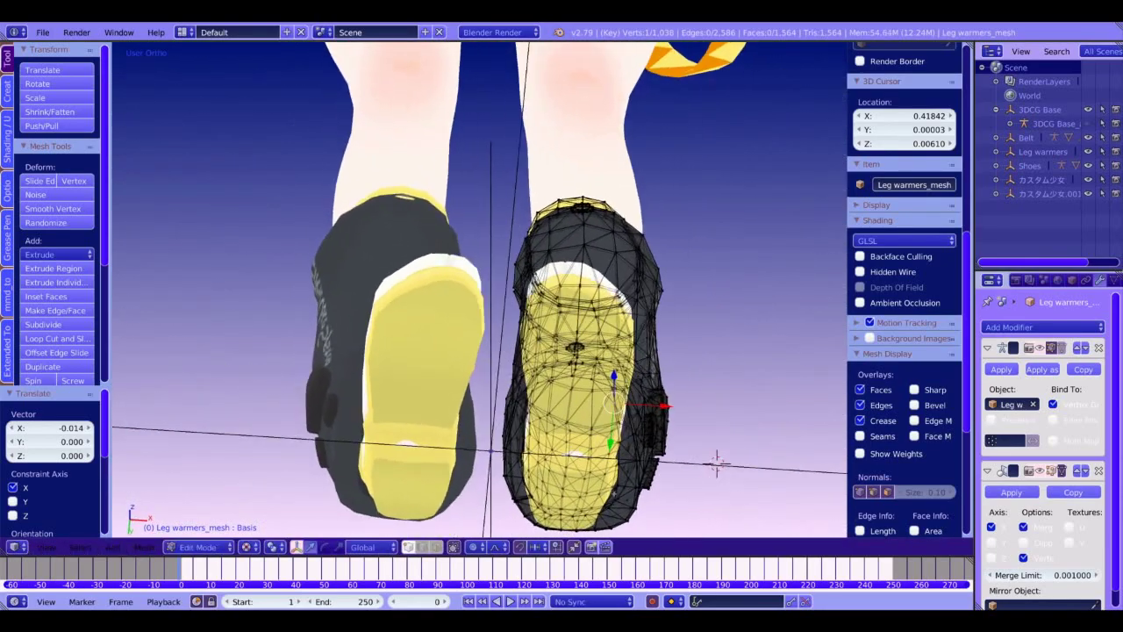
pyautogui.press('g')
pyautogui.press('x')
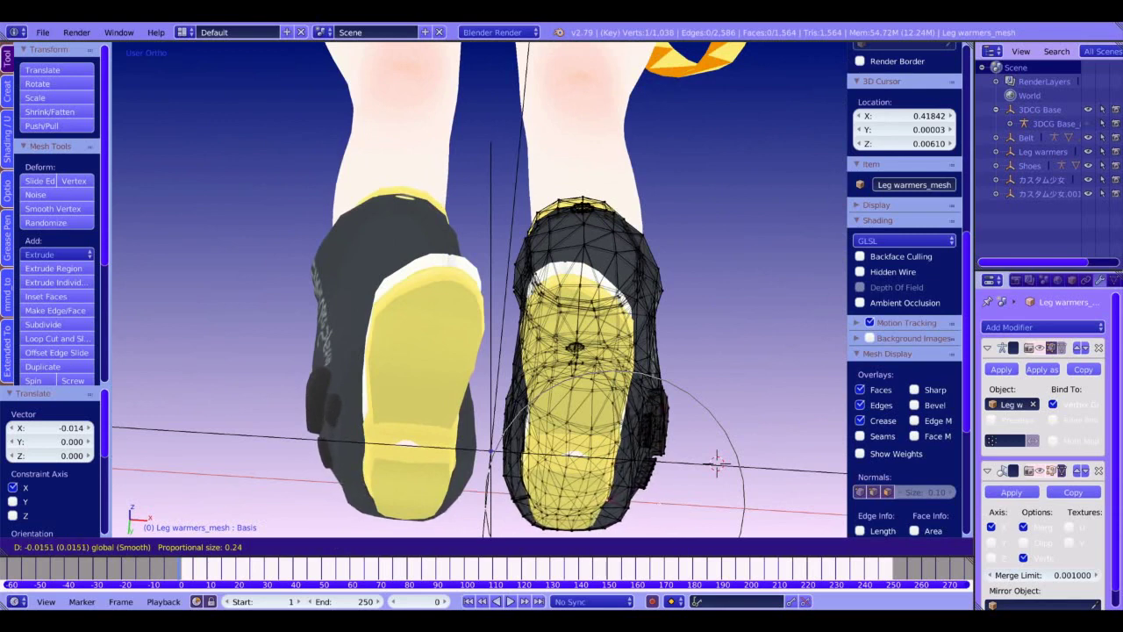
pyautogui.click(717, 465)
pyautogui.press('g')
pyautogui.press('x')
pyautogui.press('Return')
pyautogui.hotkey('ctrl', 'z')
# Step: Nudge individual points of the outer lower rim along X with a small proportional radius, shifting the last one 0.006
pyautogui.press('g')
pyautogui.press('x')
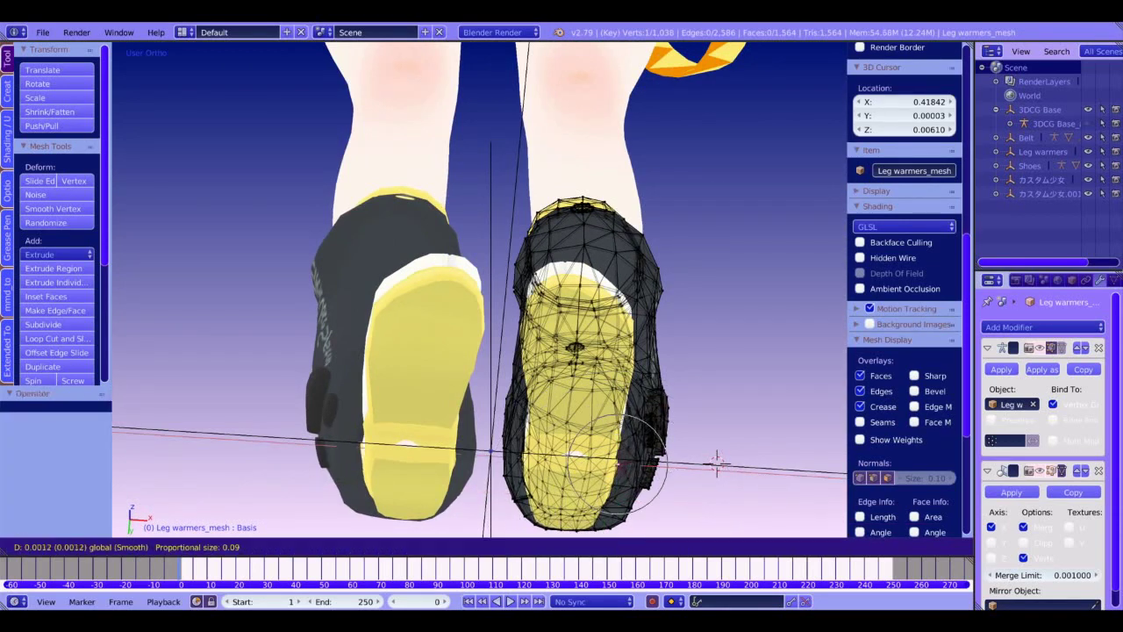
pyautogui.click(660, 456)
pyautogui.moveTo(660, 456); pyautogui.dragTo(638, 457, button='middle')
pyautogui.press('g')
pyautogui.press('x')
pyautogui.click(638, 448)
pyautogui.press('g')
pyautogui.press('x')
pyautogui.click(732, 429)
pyautogui.moveTo(733, 428); pyautogui.dragTo(707, 496, button='middle')
pyautogui.press('KP_1')
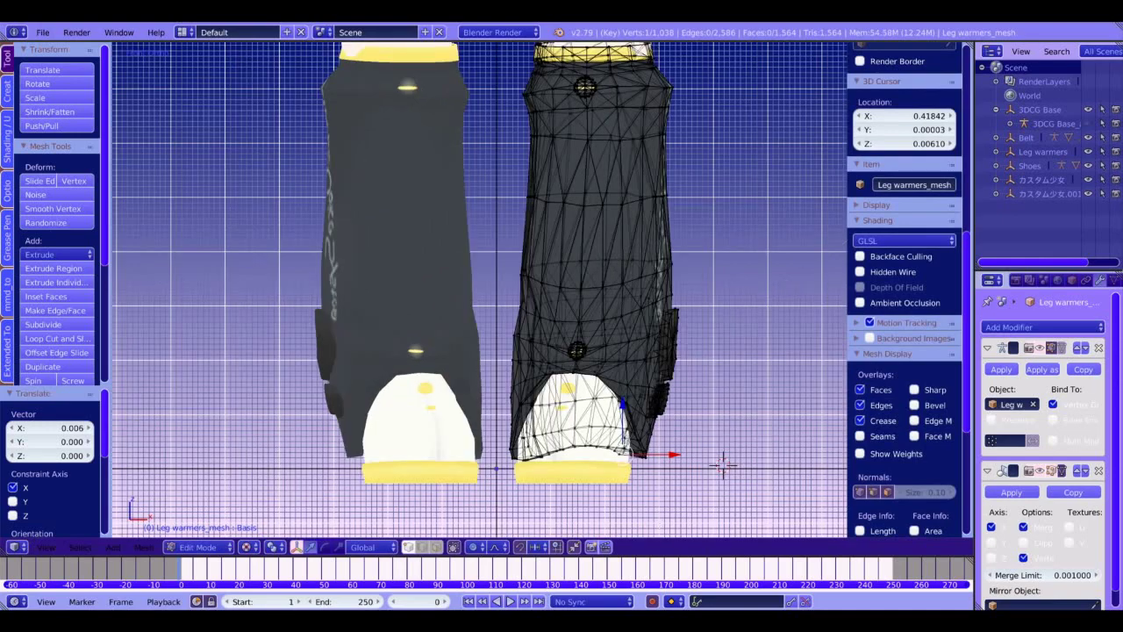
# Step: Move the outer bottom corner 0.014 along X, rotate it -4.83°, and push it a further 0.018 or so along X
pyautogui.press('g')
pyautogui.press('x')
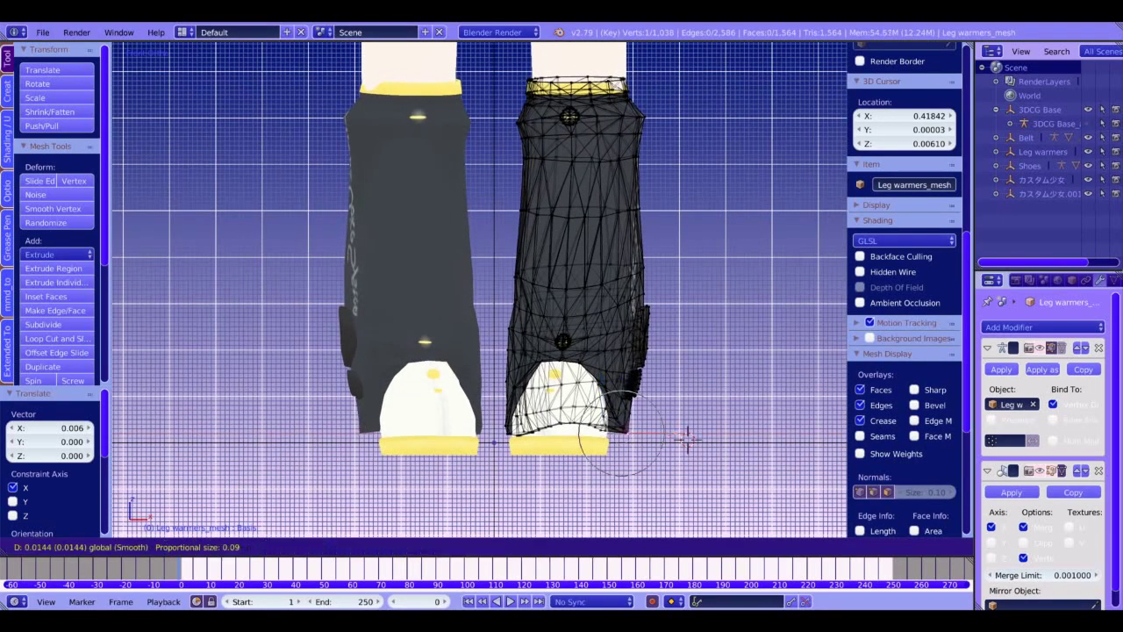
pyautogui.click(688, 439)
pyautogui.press('r')
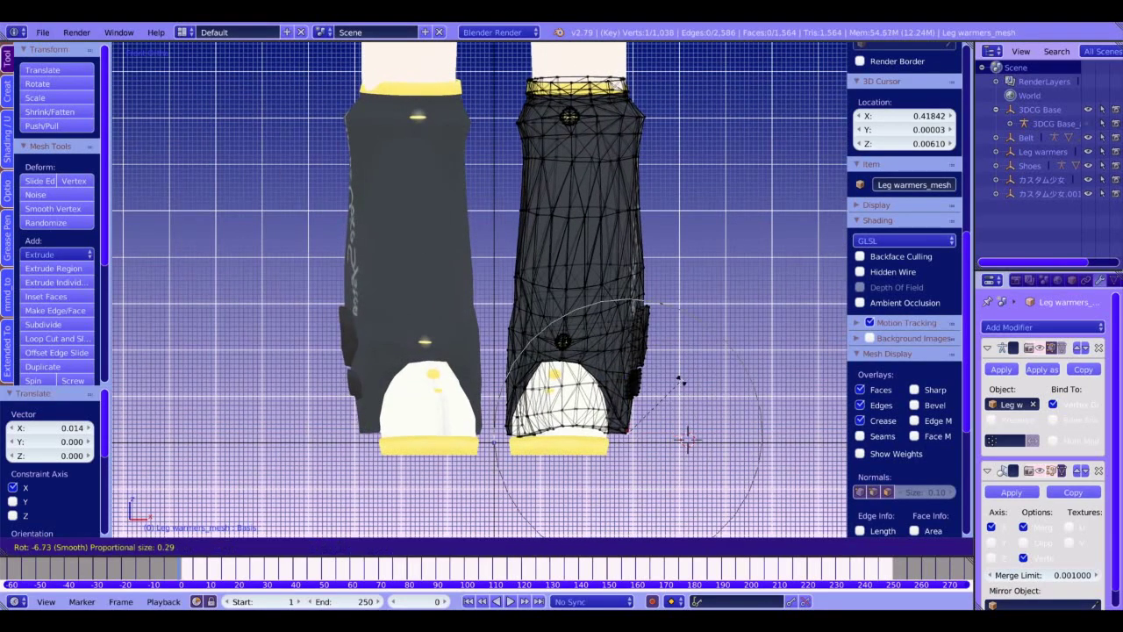
pyautogui.click(687, 439)
pyautogui.press('g')
pyautogui.press('x')
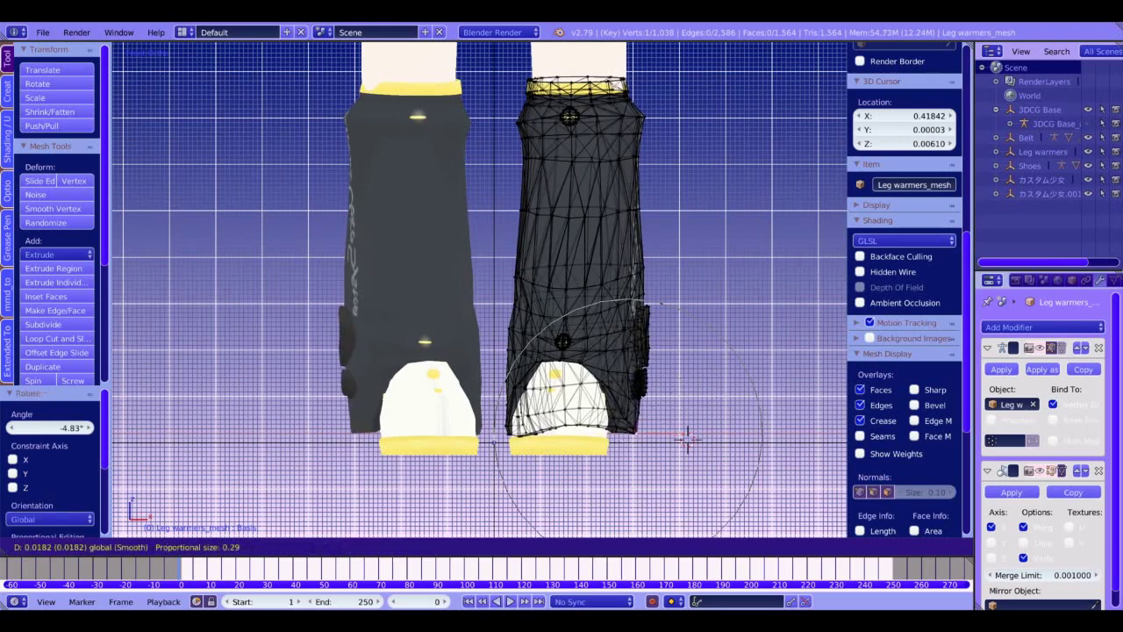
pyautogui.click(687, 438)
# Step: Move the inner side of the leg warmer's top rim 0.006 along X toward the leg
pyautogui.keyDown('shift'); pyautogui.moveTo(687, 438); pyautogui.dragTo(683, 582, button='middle'); pyautogui.keyUp('shift')
pyautogui.keyDown('ctrl'); pyautogui.moveTo(614, 369); pyautogui.dragTo(614, 294, button='middle'); pyautogui.keyUp('ctrl')
pyautogui.rightClick(531, 254)
pyautogui.press('g')
pyautogui.press('x')
pyautogui.moveTo(591, 256); pyautogui.dragTo(581, 256)
pyautogui.rightClick(545, 188)
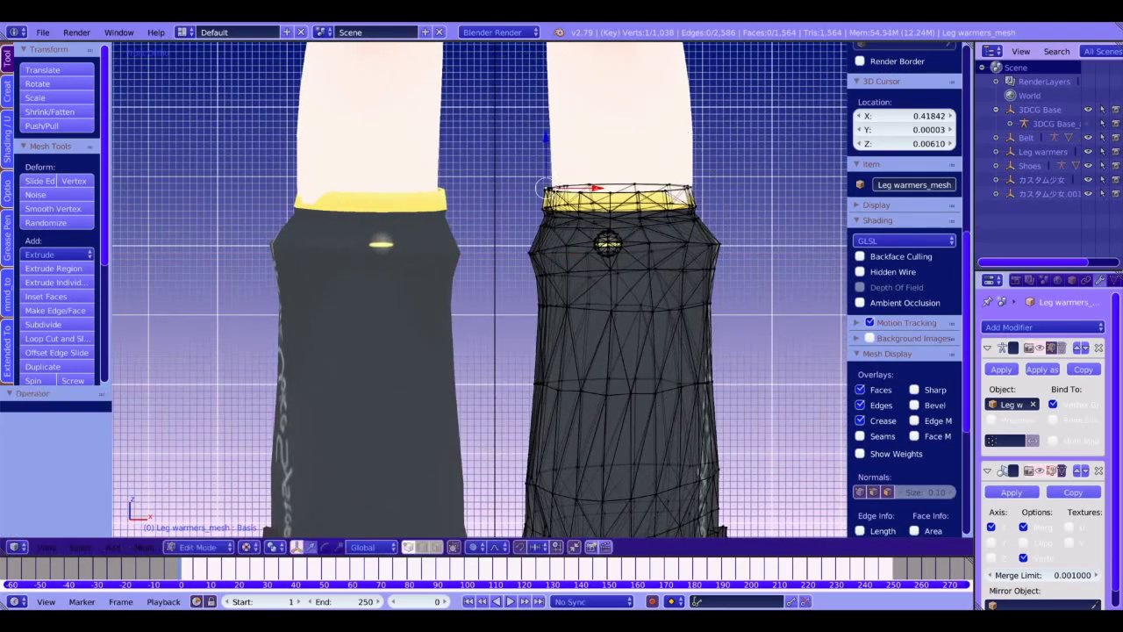
pyautogui.moveTo(596, 189); pyautogui.dragTo(602, 187)
# Step: Adjust the outer side of the leg warmer's top rim along X, bringing it in by -0.009
pyautogui.press('g')
pyautogui.press('x')
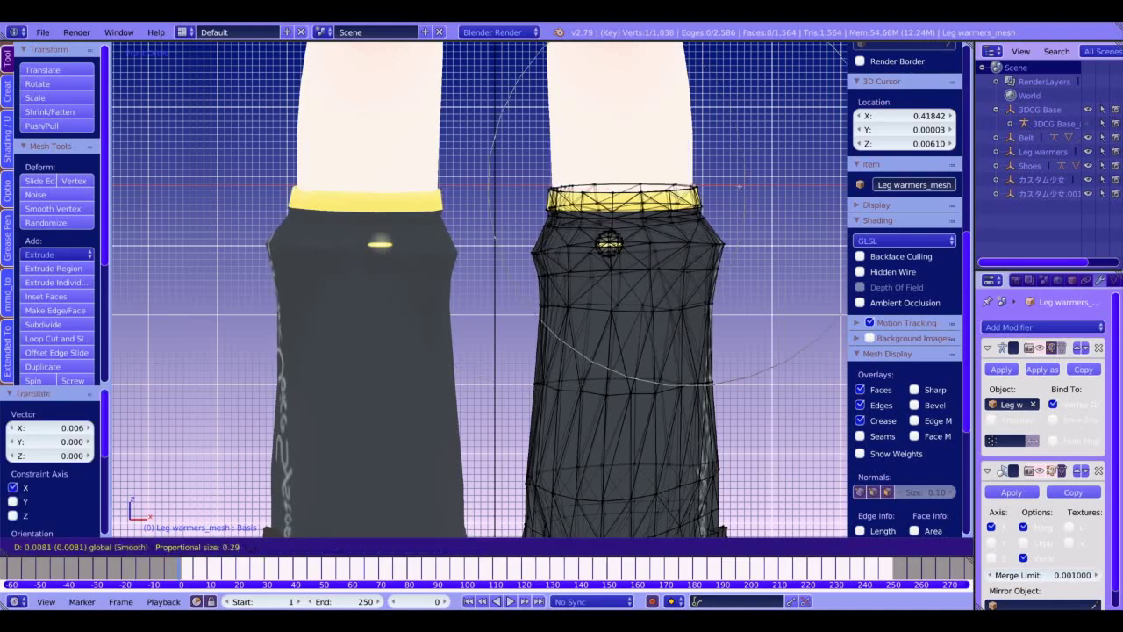
pyautogui.moveTo(739, 186); pyautogui.dragTo(740, 186)
pyautogui.moveTo(742, 185); pyautogui.dragTo(723, 215, button='middle')
pyautogui.moveTo(746, 131); pyautogui.dragTo(761, 157)
pyautogui.press('KP_1')
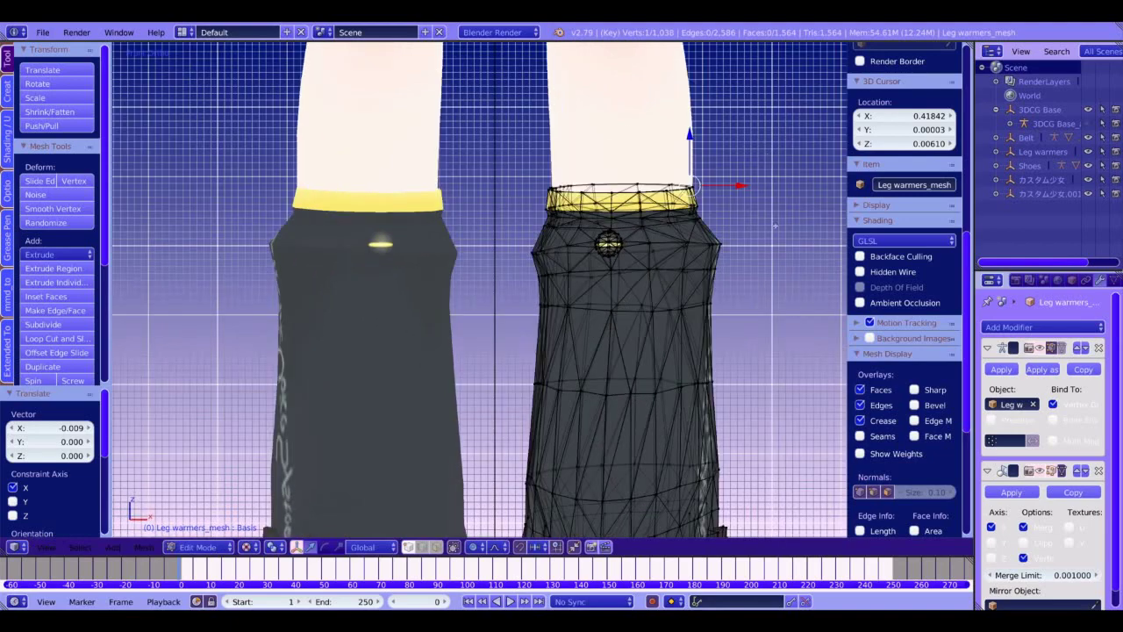
# Step: Pull the outer bulge below the top rim in about -0.019 along X with an enlarged proportional radius
pyautogui.rightClick(722, 244)
pyautogui.moveTo(762, 245); pyautogui.dragTo(750, 249)
pyautogui.scroll(11, 750, 247)
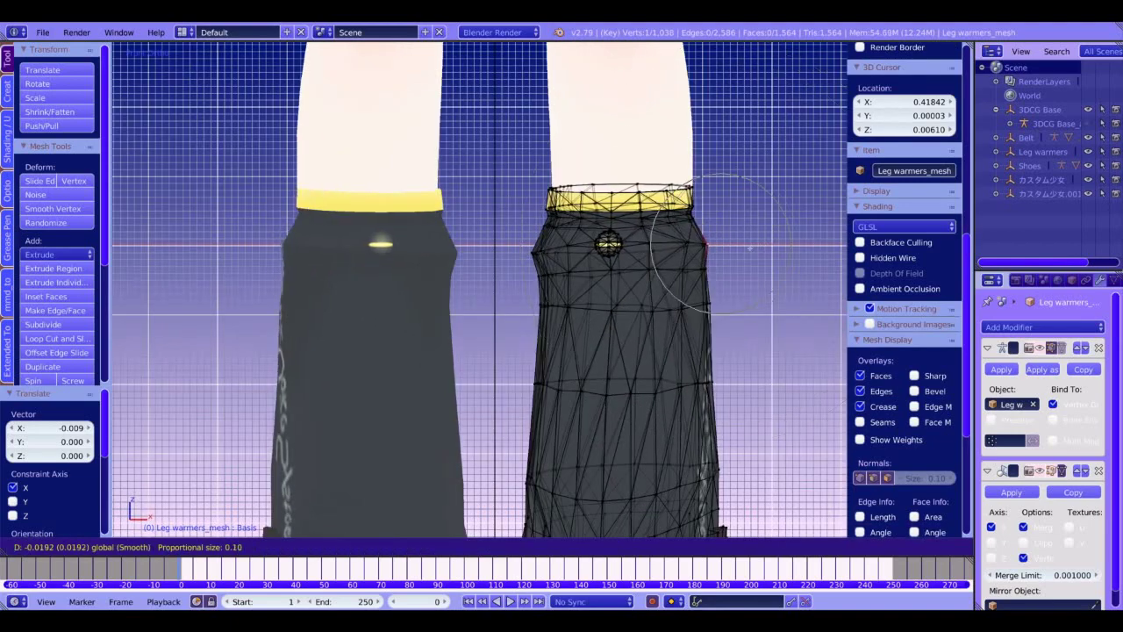
pyautogui.click(750, 249)
pyautogui.scroll(-3, 737, 369)
pyautogui.moveTo(576, 186); pyautogui.dragTo(555, 204)
pyautogui.hotkey('ctrl', 'z')
pyautogui.keyDown('alt'); pyautogui.rightClick(550, 193); pyautogui.keyUp('alt')
# Step: Leave mesh editing and examine how the leg warmers fit the legs from the front and around the sides
pyautogui.press('Tab')
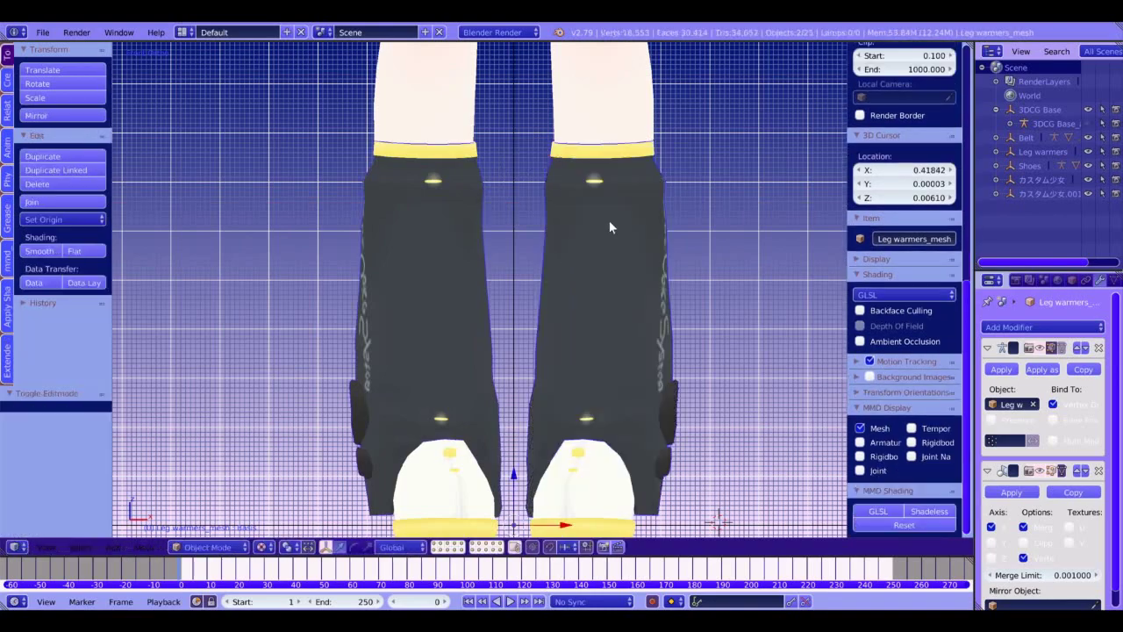
pyautogui.scroll(-6, 609, 220)
pyautogui.keyDown('shift'); pyautogui.moveTo(555, 428); pyautogui.dragTo(556, 458, button='middle'); pyautogui.keyUp('shift')
pyautogui.keyDown('shift'); pyautogui.moveTo(556, 458); pyautogui.dragTo(522, 384, button='middle'); pyautogui.keyUp('shift')
pyautogui.press('KP_6')
pyautogui.press('KP_6')
pyautogui.press('KP_6')
pyautogui.press('KP_6')
pyautogui.press('KP_6')
pyautogui.press('KP_6')
pyautogui.press('KP_6')
pyautogui.press('KP_6')
pyautogui.keyDown('ctrl'); pyautogui.moveTo(522, 383); pyautogui.dragTo(579, 318, button='middle'); pyautogui.keyUp('ctrl')
# Step: Move the back of the leg warmer's top rim 0.012 along Y to cover the protruding calf
pyautogui.press('Tab')
pyautogui.press('KP_8')
pyautogui.keyDown('ctrl'); pyautogui.moveTo(472, 393); pyautogui.dragTo(441, 308, button='middle'); pyautogui.keyUp('ctrl')
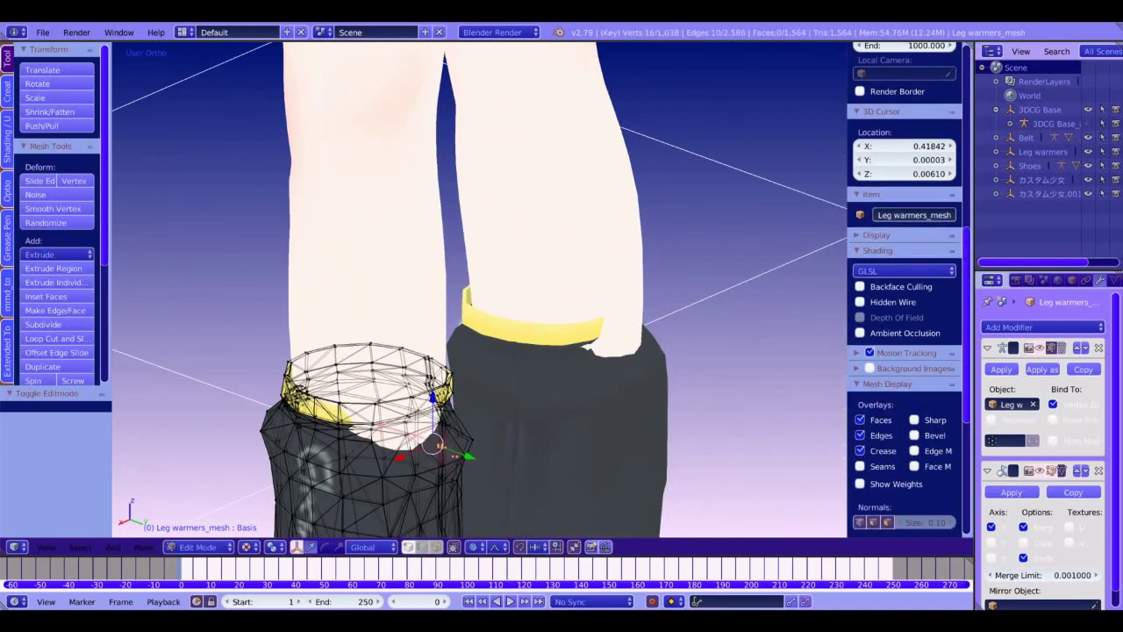
pyautogui.rightClick(411, 397)
pyautogui.moveTo(442, 407); pyautogui.dragTo(422, 439)
pyautogui.rightClick(378, 426)
pyautogui.moveTo(422, 439); pyautogui.dragTo(507, 456, button='middle')
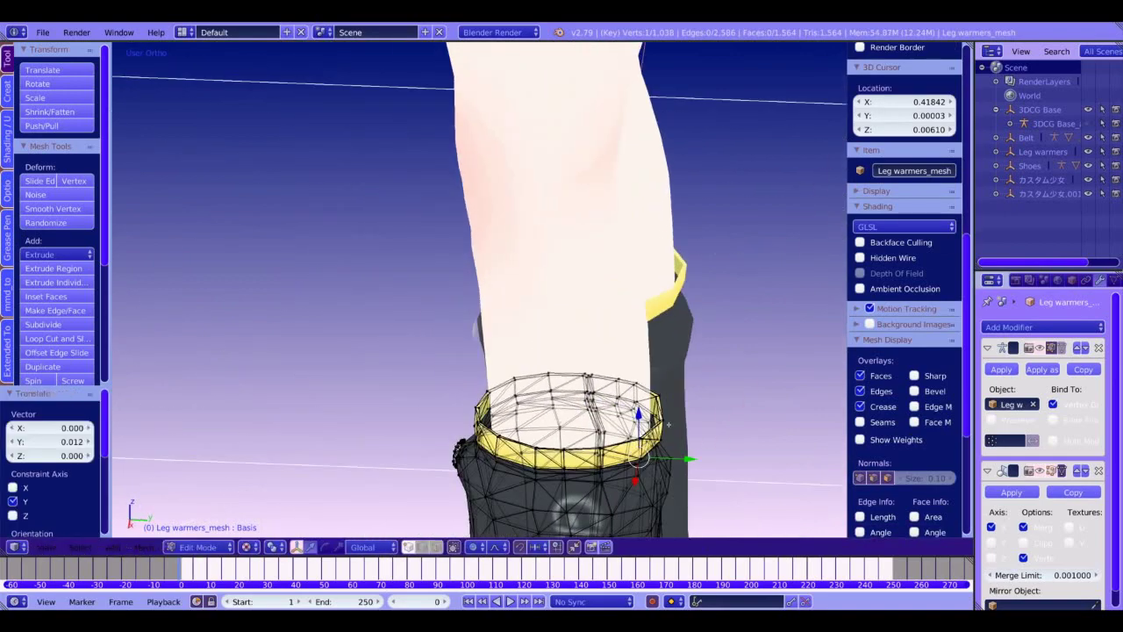
# Step: Fine-tune points at the back of the top rim along Y with a small proportional radius, finishing with a 0.005 shift
pyautogui.press('g')
pyautogui.press('y')
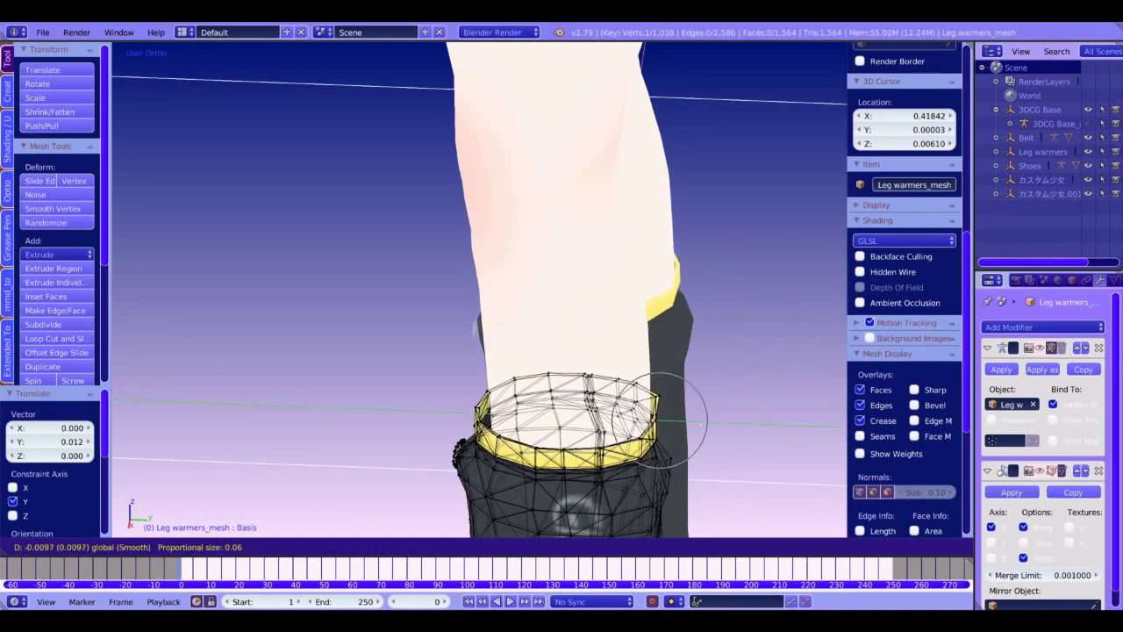
pyautogui.click(680, 394)
pyautogui.moveTo(709, 393); pyautogui.dragTo(704, 393)
pyautogui.moveTo(704, 393); pyautogui.dragTo(688, 333, button='middle')
pyautogui.press('g')
pyautogui.press('y')
pyautogui.press('Return')
# Step: Nudge a point at the front of the leg warmer's top rim along Y with proportional editing
pyautogui.moveTo(359, 318); pyautogui.dragTo(380, 318, button='middle')
pyautogui.rightClick(381, 309)
pyautogui.click(430, 310)
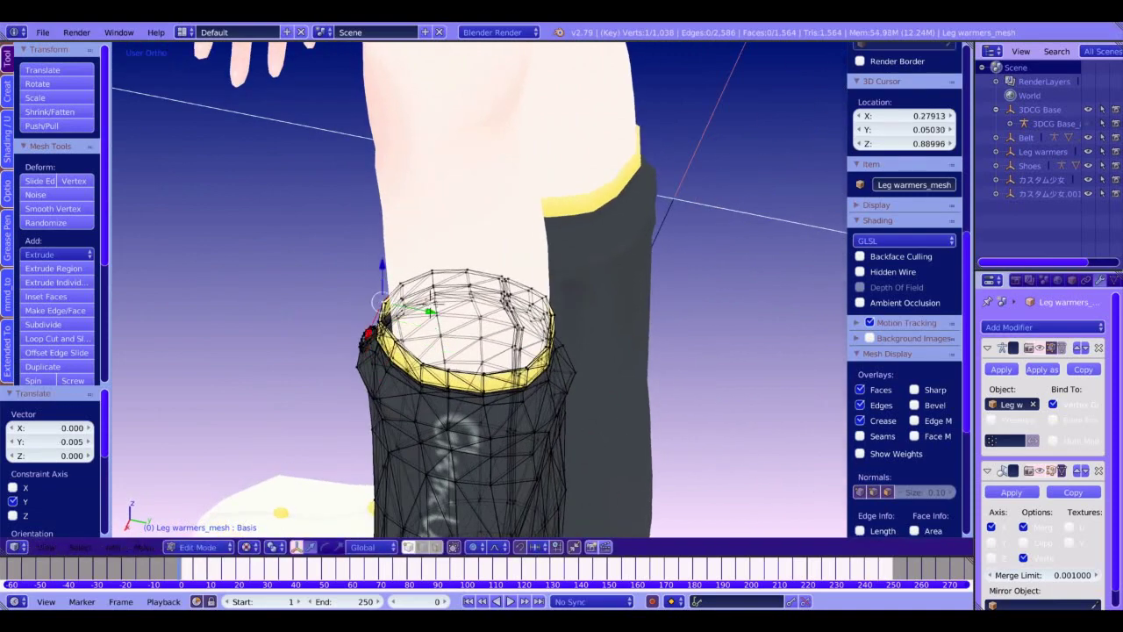
pyautogui.press('g')
pyautogui.press('y')
pyautogui.press('Return')
# Step: Refine the leg warmer's top rim from behind with small Y and X shifts, and leave mesh editing
pyautogui.moveTo(431, 304); pyautogui.dragTo(636, 179, button='middle')
pyautogui.press('g')
pyautogui.press('y')
pyautogui.press('Return')
pyautogui.press('g')
pyautogui.press('x')
pyautogui.click(516, 158)
pyautogui.press('Tab')
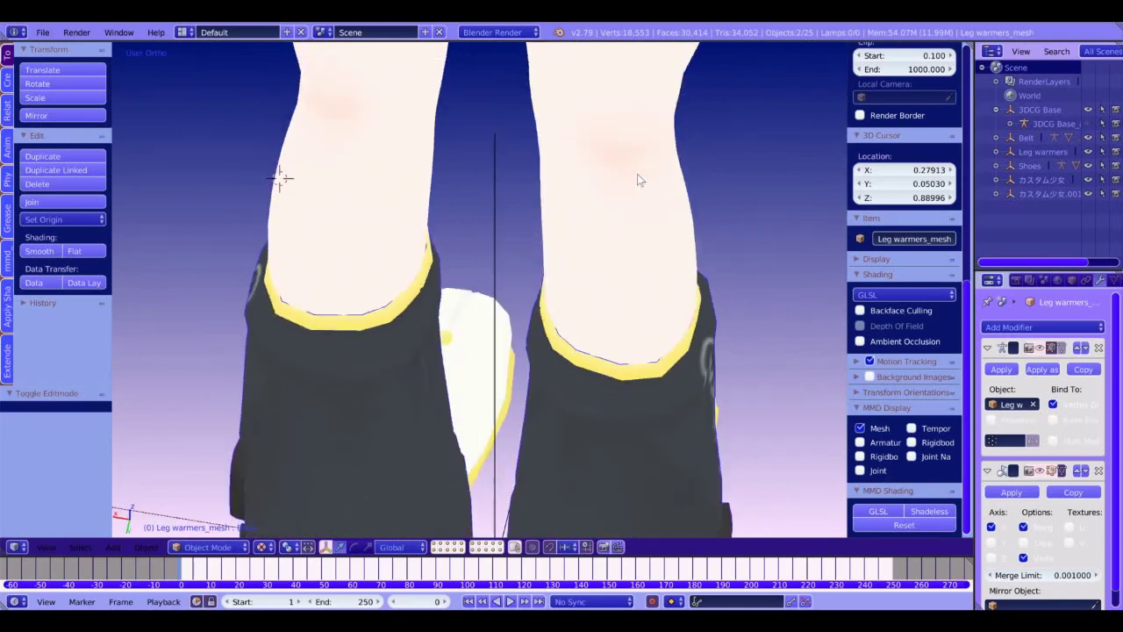
# Step: Fine-tune the inner side of the leg warmer's top rim along X with a 0.06 proportional radius, and leave mesh editing
pyautogui.press('Tab')
pyautogui.press('g')
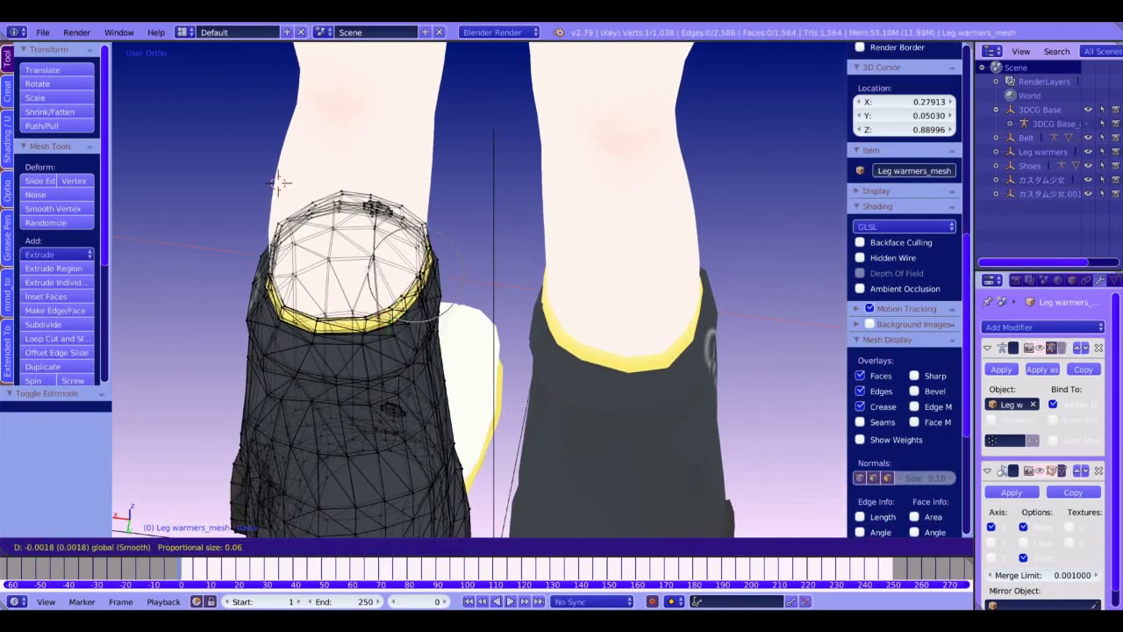
pyautogui.moveTo(279, 182); pyautogui.dragTo(291, 141, button='middle')
pyautogui.click(411, 261)
pyautogui.press('Tab')
pyautogui.moveTo(411, 262); pyautogui.dragTo(431, 273, button='middle')
pyautogui.press('Tab')
pyautogui.click(279, 224)
pyautogui.moveTo(280, 224); pyautogui.dragTo(286, 134, button='middle')
pyautogui.press('Tab')
# Step: Examine how the leg warmers and shoes fit the legs from the front and all the way around
pyautogui.press('KP_1')
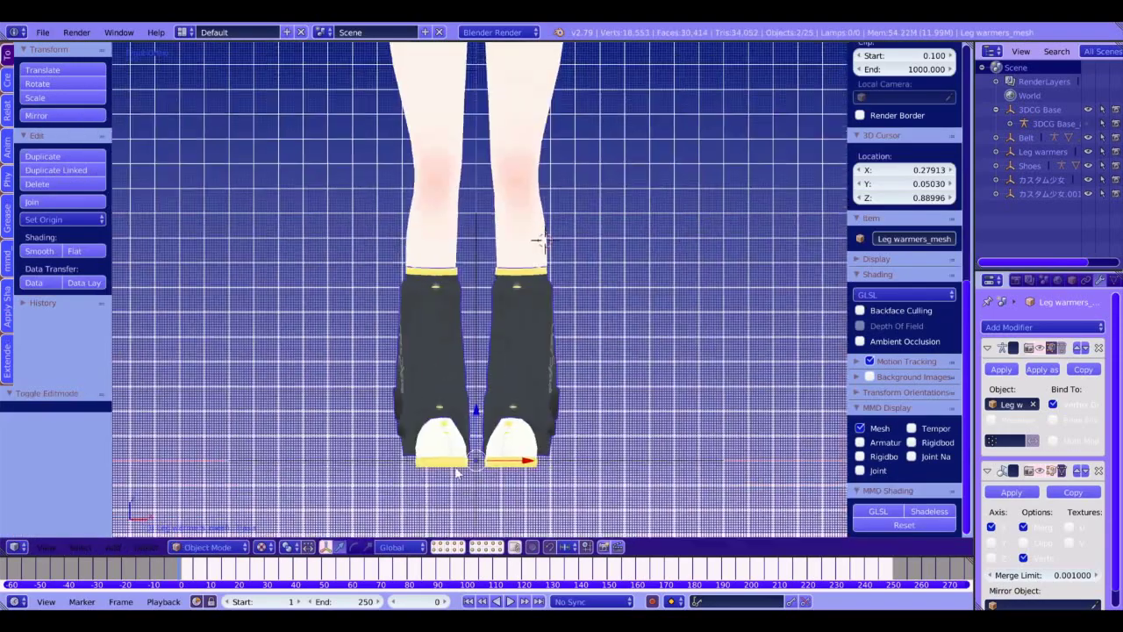
pyautogui.scroll(-6, 436, 365)
pyautogui.scroll(3, 529, 237)
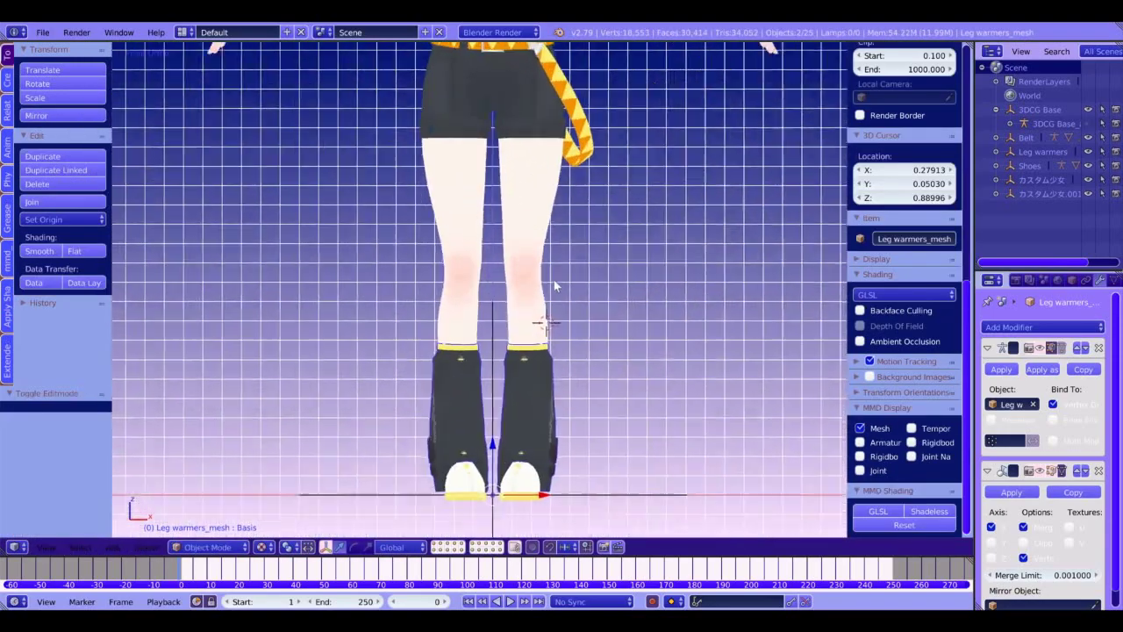
pyautogui.press('KP_6')
pyautogui.press('KP_6')
pyautogui.press('KP_6')
pyautogui.press('KP_6')
pyautogui.press('KP_6')
pyautogui.press('KP_6')
pyautogui.press('KP_6')
pyautogui.press('KP_6')
pyautogui.press('KP_6')
pyautogui.press('KP_6')
pyautogui.press('KP_6')
pyautogui.press('KP_6')
pyautogui.press('KP_6')
pyautogui.press('KP_6')
pyautogui.press('KP_6')
pyautogui.press('KP_6')
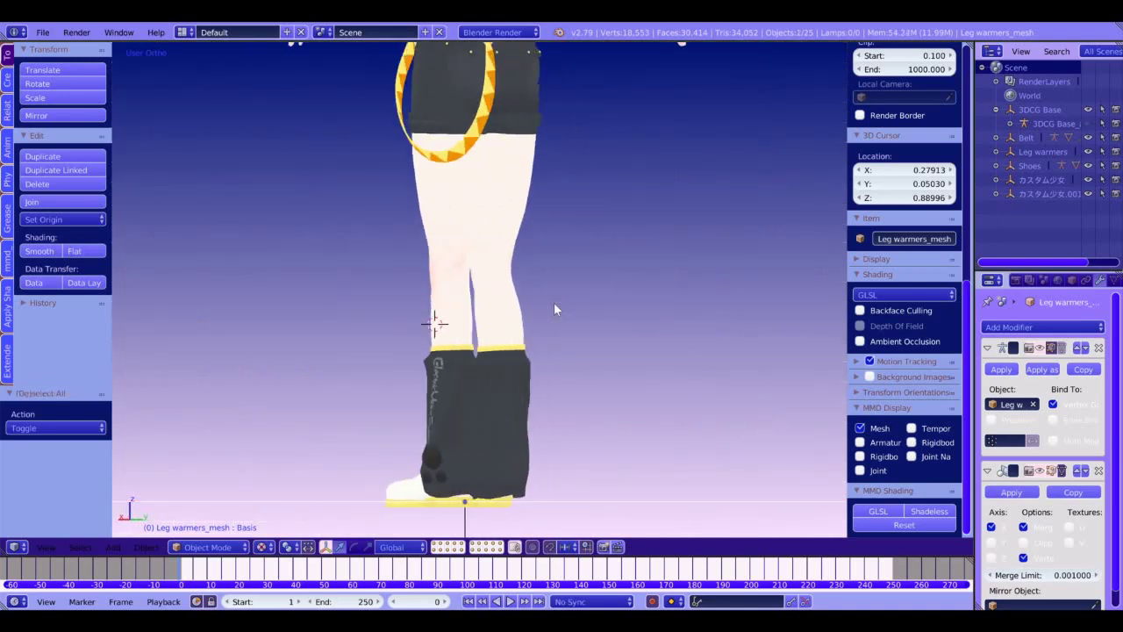
pyautogui.press('KP_6')
pyautogui.press('KP_6')
pyautogui.press('KP_6')
pyautogui.press('KP_6')
pyautogui.press('KP_6')
pyautogui.press('KP_6')
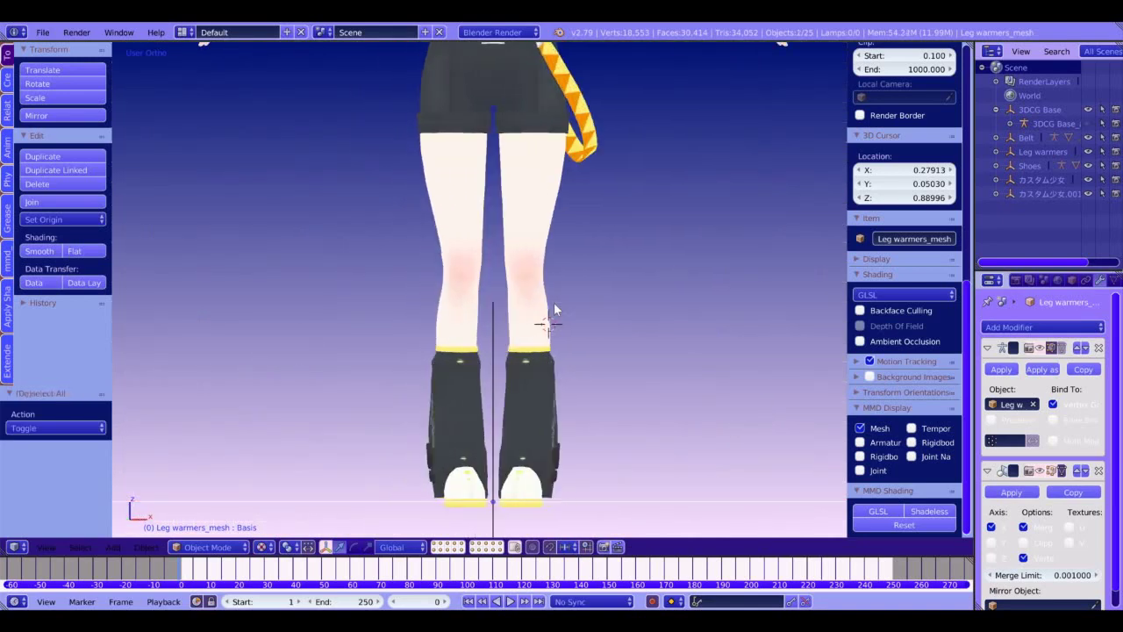
# Step: Widen the entire shoe mesh by scaling it 1.060 along X
pyautogui.press('Tab')
pyautogui.press('Tab')
pyautogui.rightClick(523, 439)
pyautogui.press('Tab')
pyautogui.press('a')
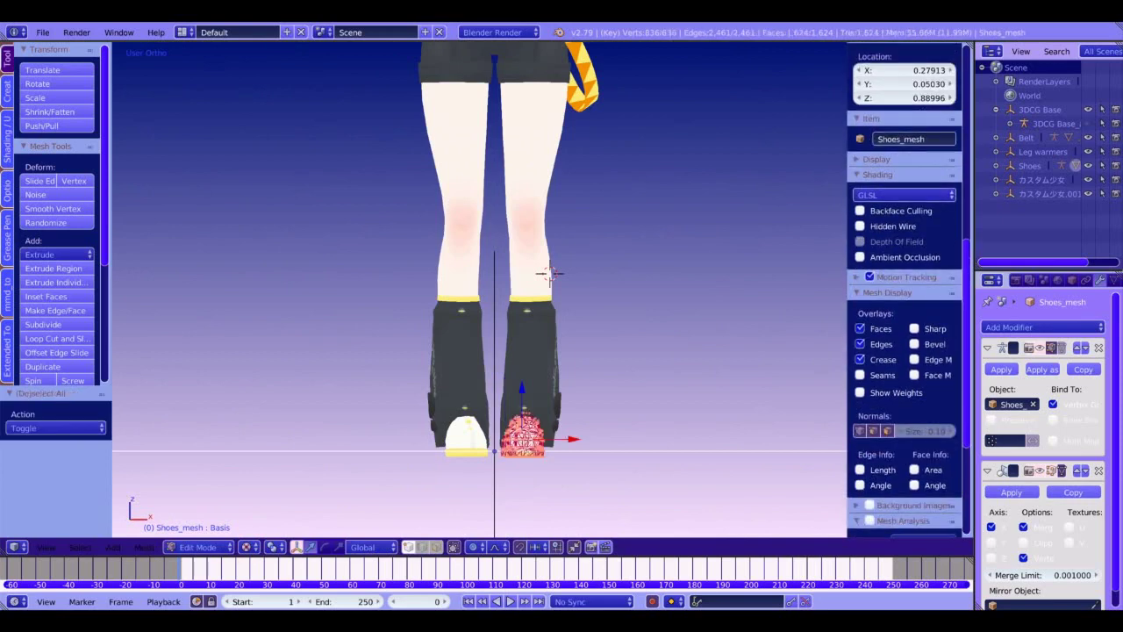
pyautogui.press('s')
pyautogui.click(530, 453)
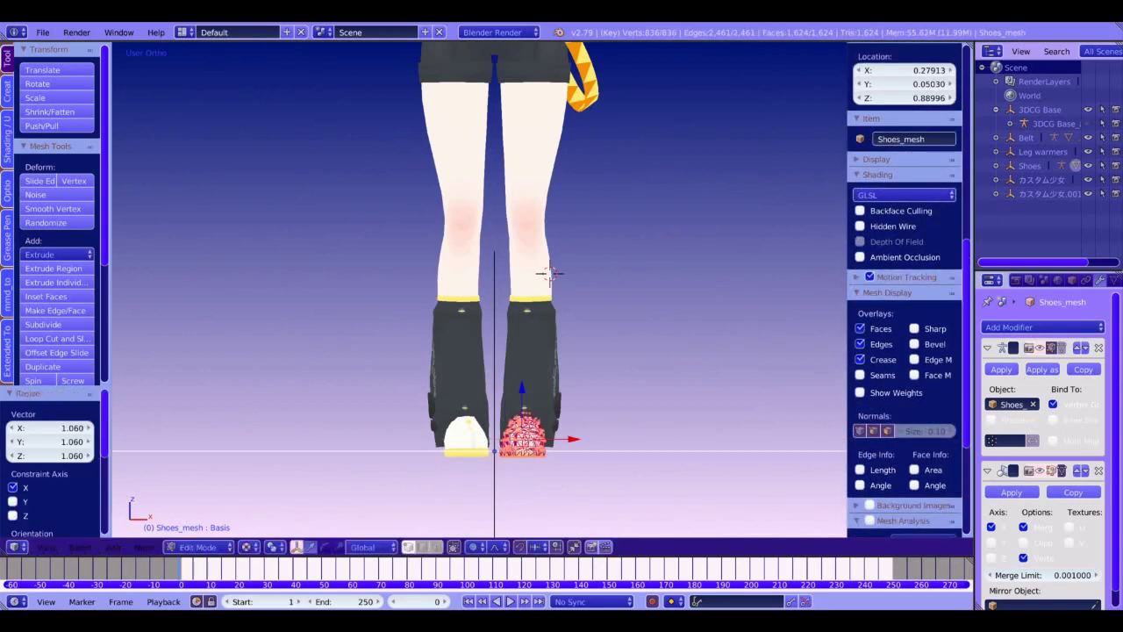
# Step: Leave mesh editing and examine the widened shoes from all around, and the whole outfit from the front
pyautogui.press('Tab')
pyautogui.press('KP_4')
pyautogui.press('KP_4')
pyautogui.press('KP_4')
pyautogui.press('KP_4')
pyautogui.press('KP_4')
pyautogui.press('KP_4')
pyautogui.press('KP_4')
pyautogui.press('KP_4')
pyautogui.press('KP_4')
pyautogui.press('KP_4')
pyautogui.press('KP_4')
pyautogui.press('KP_4')
pyautogui.press('KP_4')
pyautogui.press('KP_4')
pyautogui.press('KP_4')
pyautogui.press('KP_4')
pyautogui.press('KP_4')
pyautogui.press('KP_4')
pyautogui.press('KP_4')
pyautogui.press('KP_4')
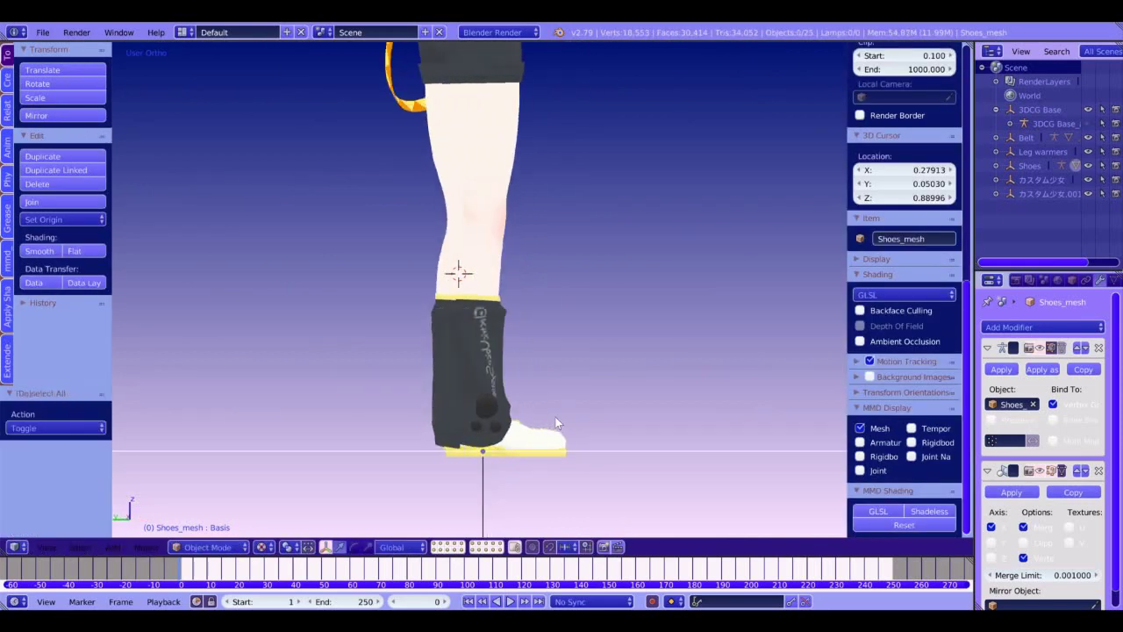
pyautogui.press('KP_4')
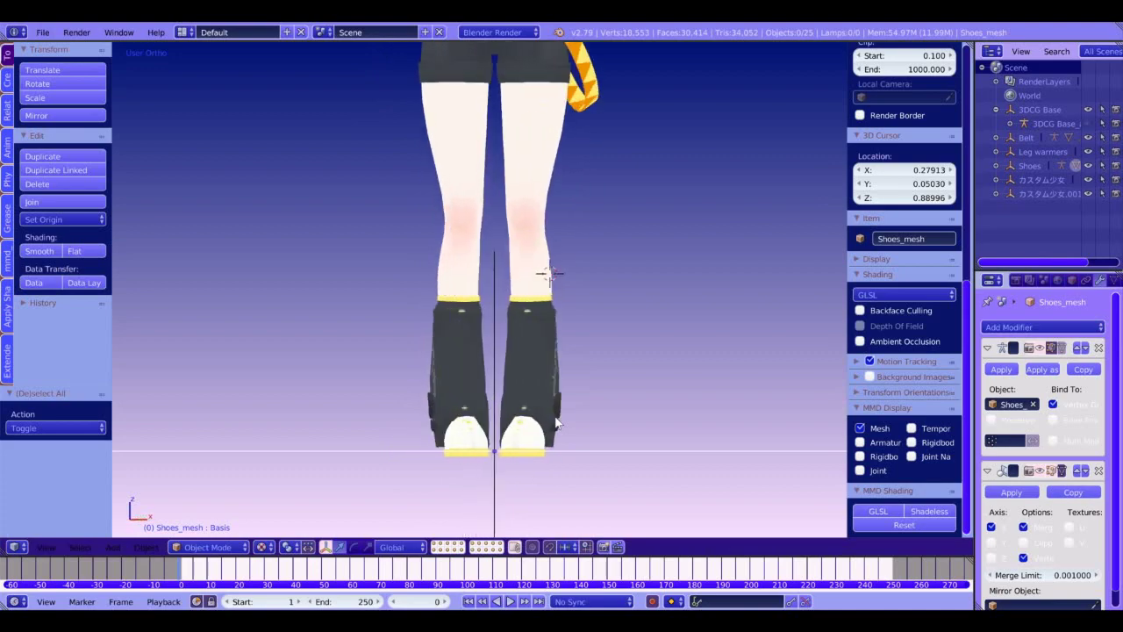
pyautogui.press('KP_1')
pyautogui.scroll(-4, 558, 501)
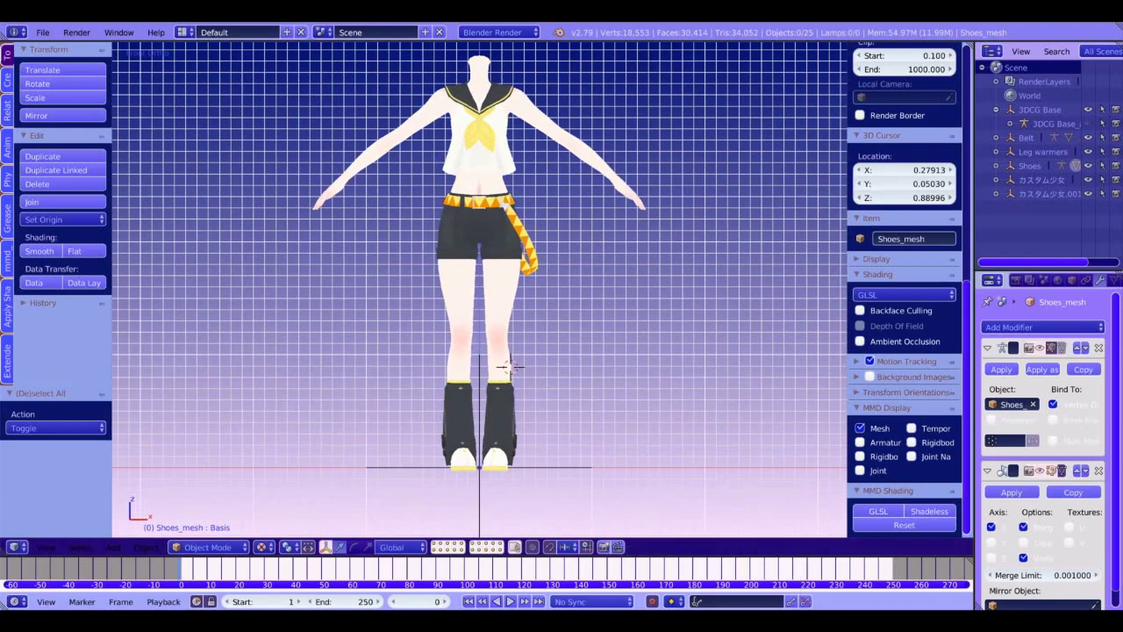
# Step: Import the model file Arm Warmers to edit.pmx from the Outfit 32 Arm Warmers folder
pyautogui.click(42, 31)
pyautogui.moveTo(79, 305)
pyautogui.click(327, 454)
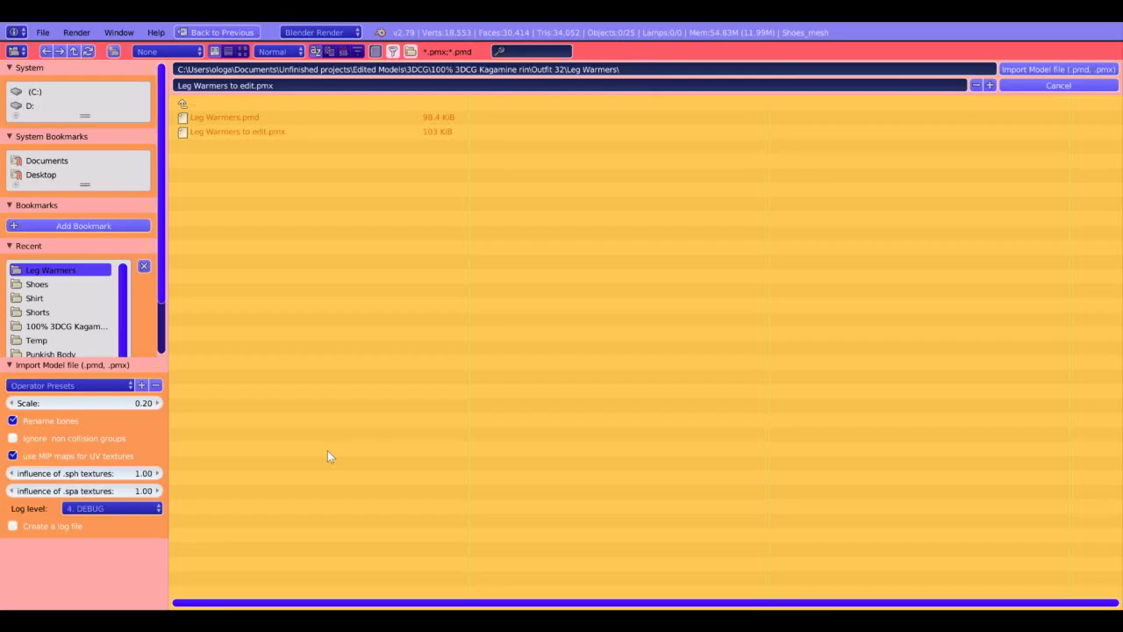
pyautogui.click(208, 105)
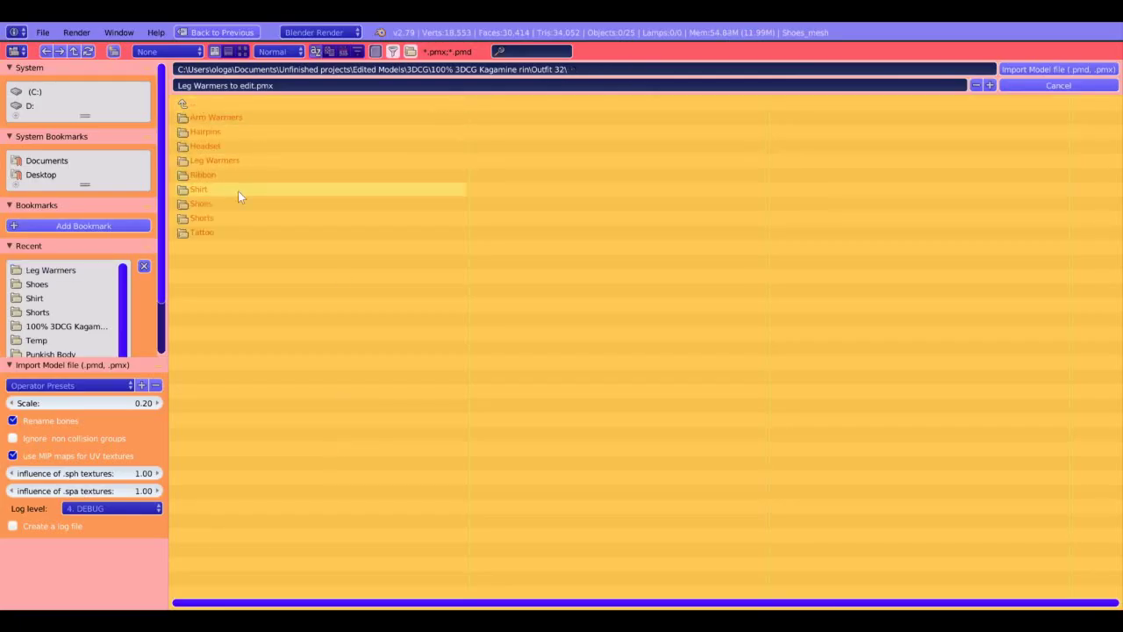
pyautogui.doubleClick(234, 117)
pyautogui.click(284, 131)
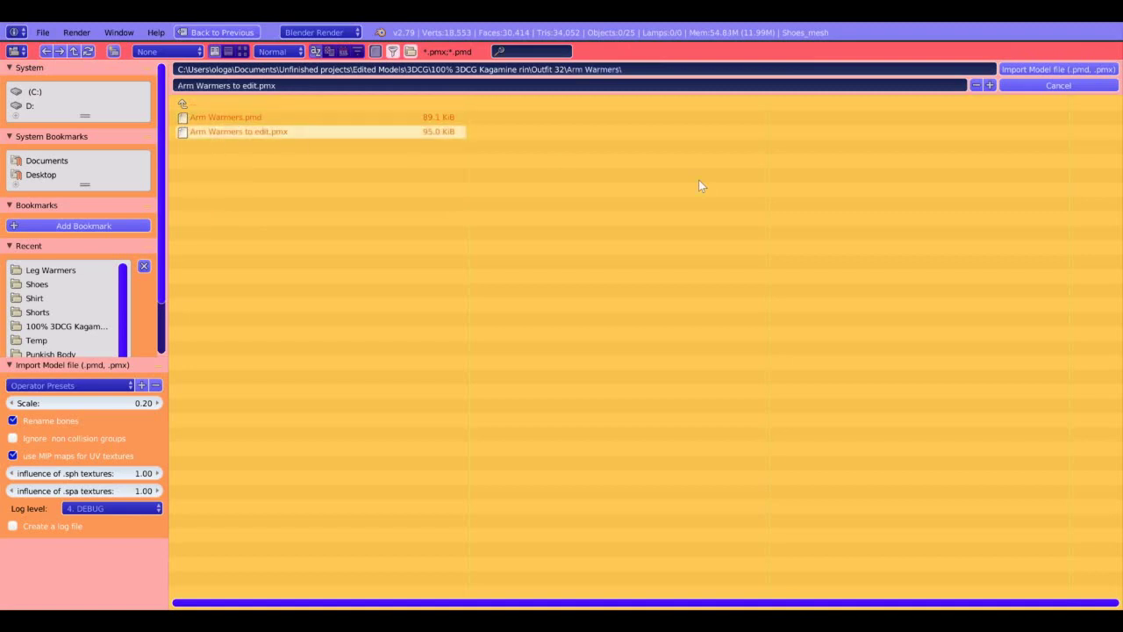
pyautogui.press('Return')
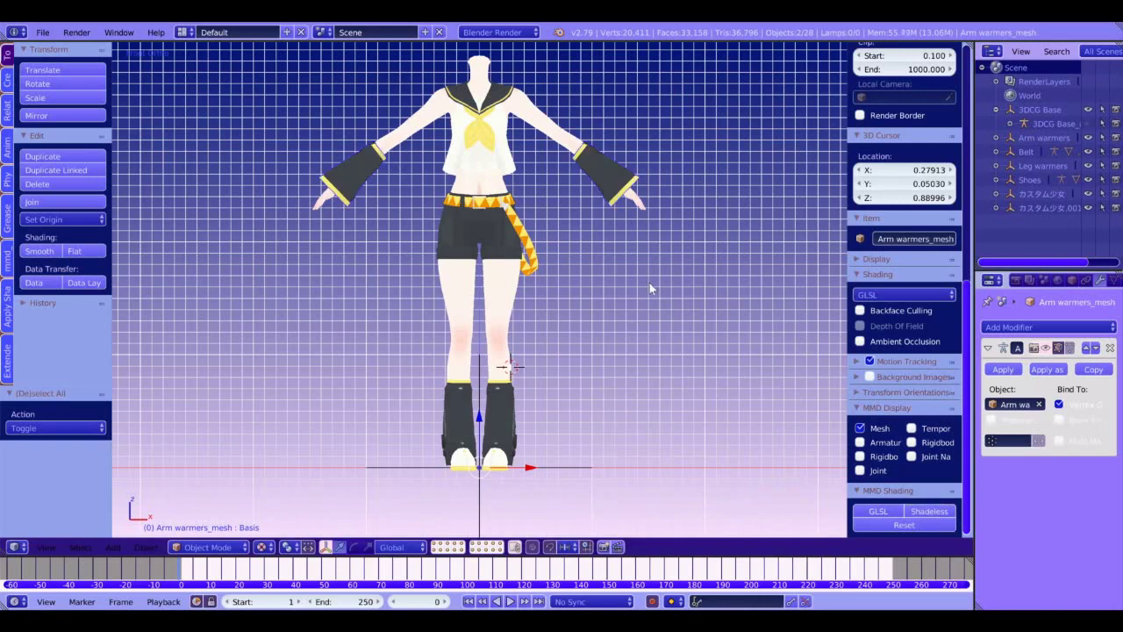
# Step: Delete the vertices of the arm warmer on the character's right arm and add a Mirror modifier to recreate it
pyautogui.press('Tab')
pyautogui.rightClick(360, 183)
pyautogui.hotkey('ctrl', 'l')
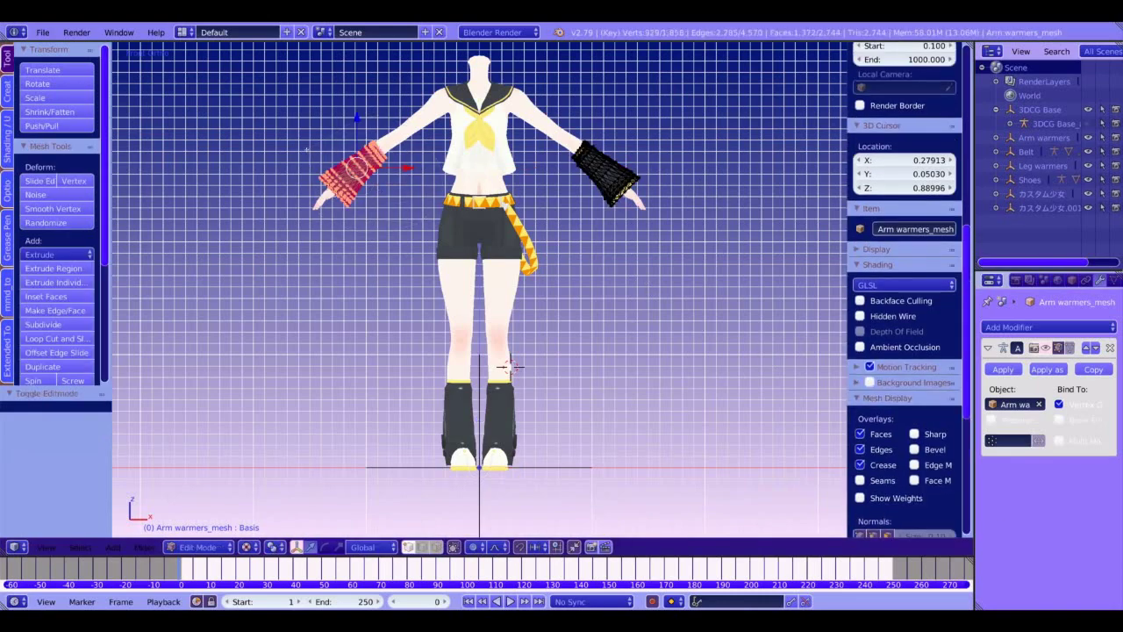
pyautogui.press('x')
pyautogui.click(405, 150)
pyautogui.keyDown('shift'); pyautogui.moveTo(405, 151); pyautogui.dragTo(362, 225, button='middle'); pyautogui.keyUp('shift')
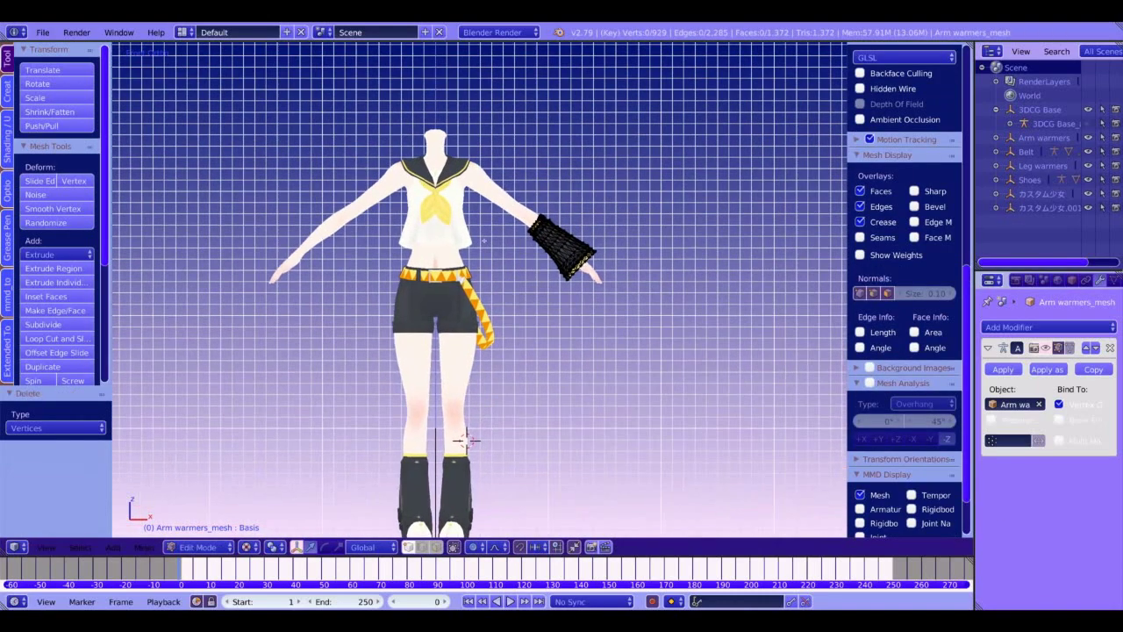
pyautogui.click(1019, 328)
pyautogui.click(837, 468)
# Step: Roughly fit the whole remaining arm warmer onto the forearm by moving, rotating and scaling it
pyautogui.scroll(4, 500, 231)
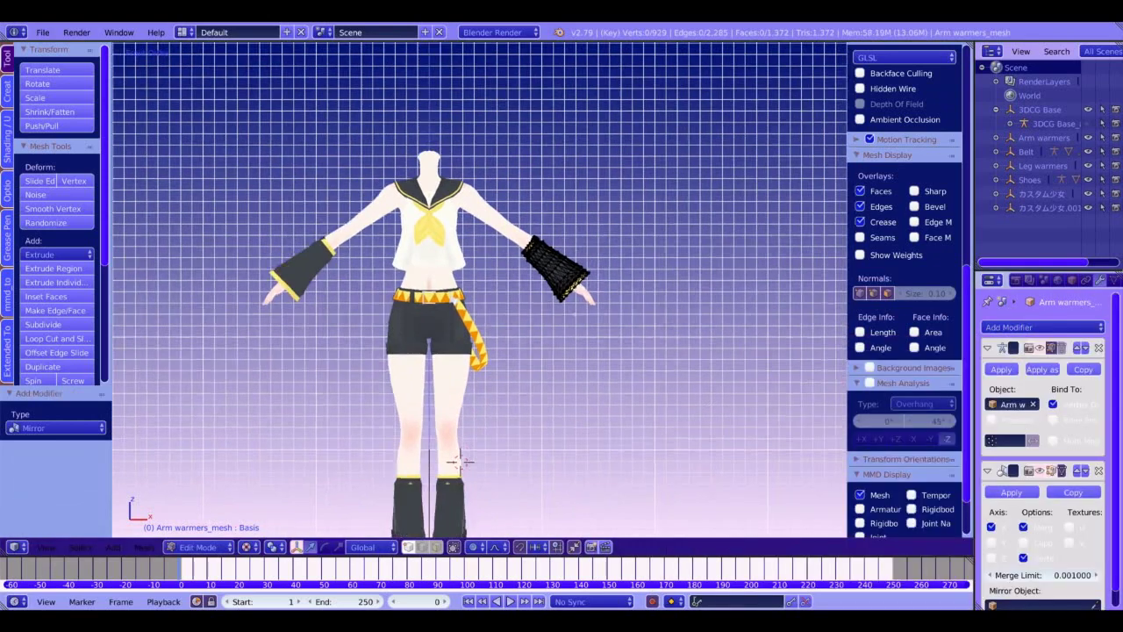
pyautogui.press('a')
pyautogui.press('g')
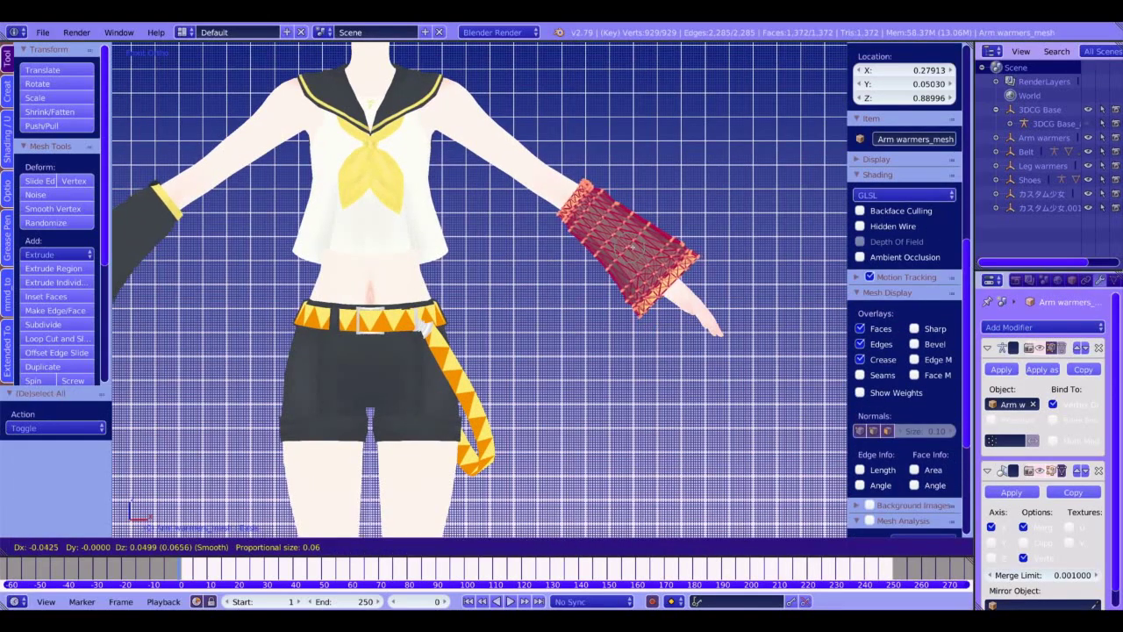
pyautogui.press('Return')
pyautogui.press('r')
pyautogui.click(640, 256)
pyautogui.press('s')
pyautogui.click(643, 301)
# Step: Rescale the whole arm warmer around the forearm and leave mesh editing to check the fit
pyautogui.scroll(-2, 643, 301)
pyautogui.keyDown('shift'); pyautogui.moveTo(643, 301); pyautogui.dragTo(596, 319, button='middle'); pyautogui.keyUp('shift')
pyautogui.scroll(5, 596, 320)
pyautogui.moveTo(526, 272); pyautogui.dragTo(465, 347, button='middle')
pyautogui.scroll(-3, 530, 313)
pyautogui.press('s')
pyautogui.press('Return')
pyautogui.press('Tab')
# Step: Shift the whole arm warmer along Y and scale it 1.121 along Y to enclose the forearm
pyautogui.press('Tab')
pyautogui.press('g')
pyautogui.press('y')
pyautogui.press('Return')
pyautogui.press('s')
pyautogui.press('y')
pyautogui.press('Return')
# Step: Move the wide cuff end of the arm warmer 0.048 along X and -0.051 along Z with a 0.35 proportional radius
pyautogui.moveTo(581, 319); pyautogui.dragTo(652, 234, button='middle')
pyautogui.press('KP_5')
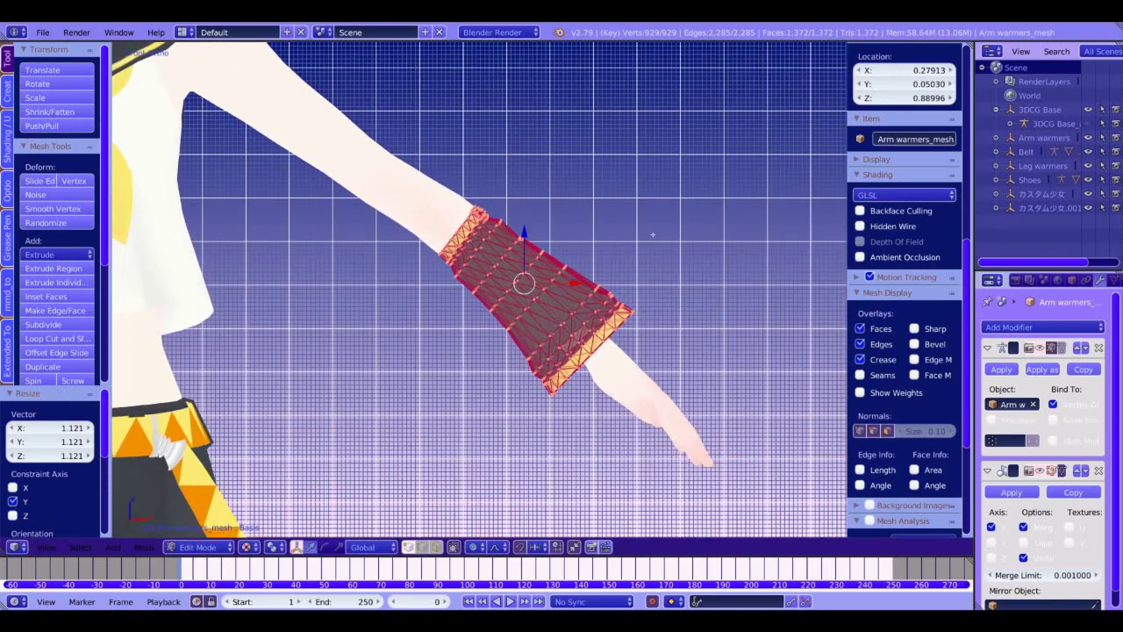
pyautogui.rightClick(590, 302)
pyautogui.keyDown('ctrl'); pyautogui.moveTo(690, 308); pyautogui.dragTo(618, 273); pyautogui.keyUp('ctrl')
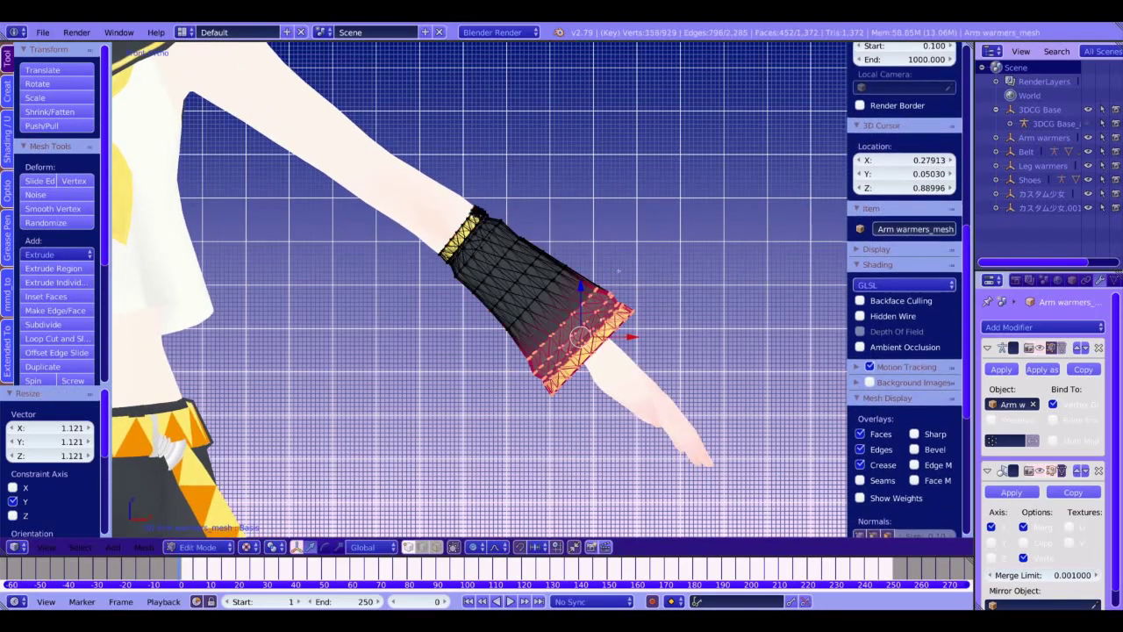
pyautogui.press('g')
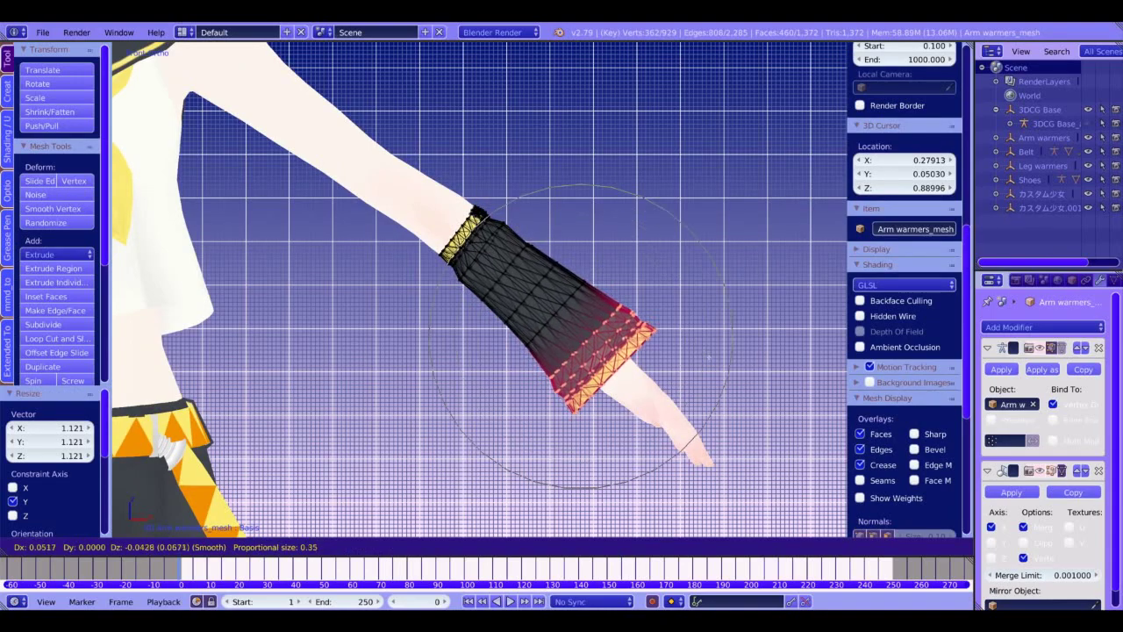
pyautogui.click(709, 357)
# Step: Adjust a point on the arm warmer's narrow upper rim along Z with proportional editing
pyautogui.scroll(-7, 560, 291)
pyautogui.scroll(8, 560, 290)
pyautogui.rightClick(430, 245)
pyautogui.press('g')
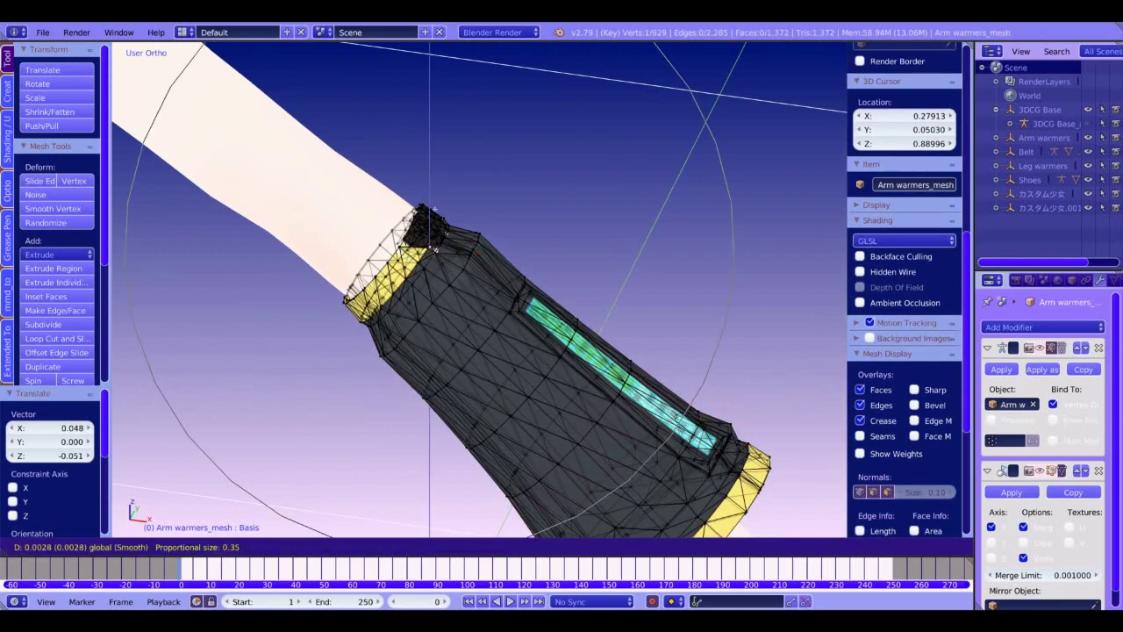
pyautogui.moveTo(436, 209); pyautogui.dragTo(436, 210)
pyautogui.moveTo(435, 212); pyautogui.dragTo(454, 219, button='middle')
pyautogui.moveTo(452, 261); pyautogui.dragTo(455, 262)
# Step: Nudge another point near the arm warmer's narrow rim, leave mesh editing and return to the front view
pyautogui.moveTo(412, 263); pyautogui.dragTo(492, 292, button='middle')
pyautogui.rightClick(497, 310)
pyautogui.moveTo(496, 262); pyautogui.dragTo(497, 267)
pyautogui.scroll(7, 496, 264)
pyautogui.moveTo(497, 267); pyautogui.dragTo(409, 282, button='middle')
pyautogui.press('Tab')
pyautogui.press('KP_1')
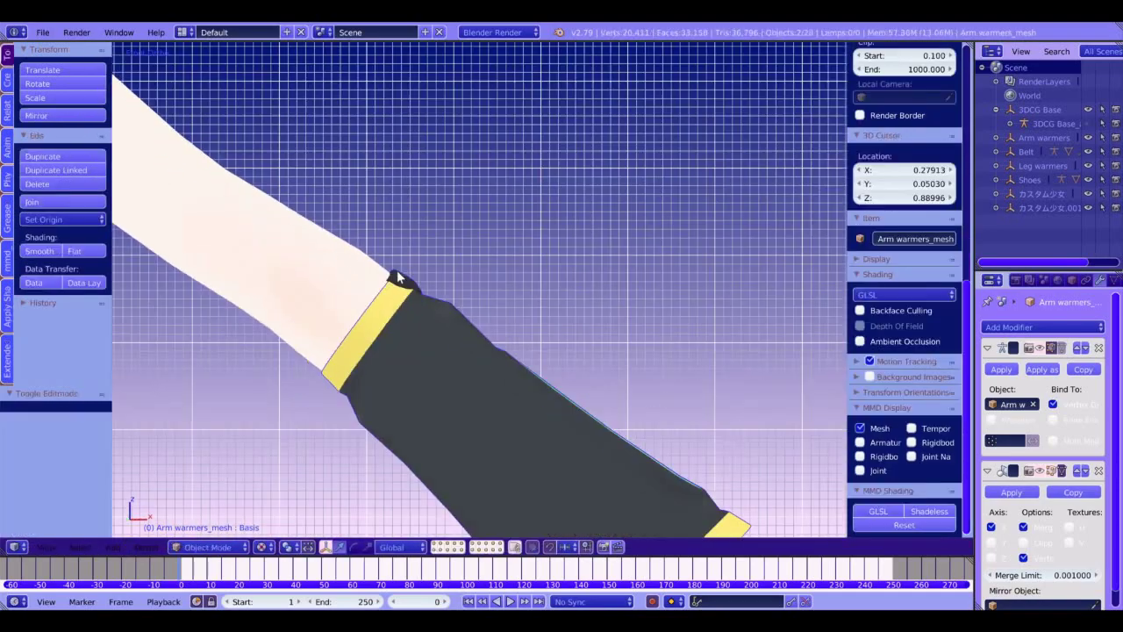
# Step: Raise the selected point at the arm warmer's narrow rim 0.010 along Z and check the rim around the arm
pyautogui.scroll(-4, 439, 193)
pyautogui.scroll(12, 493, 114)
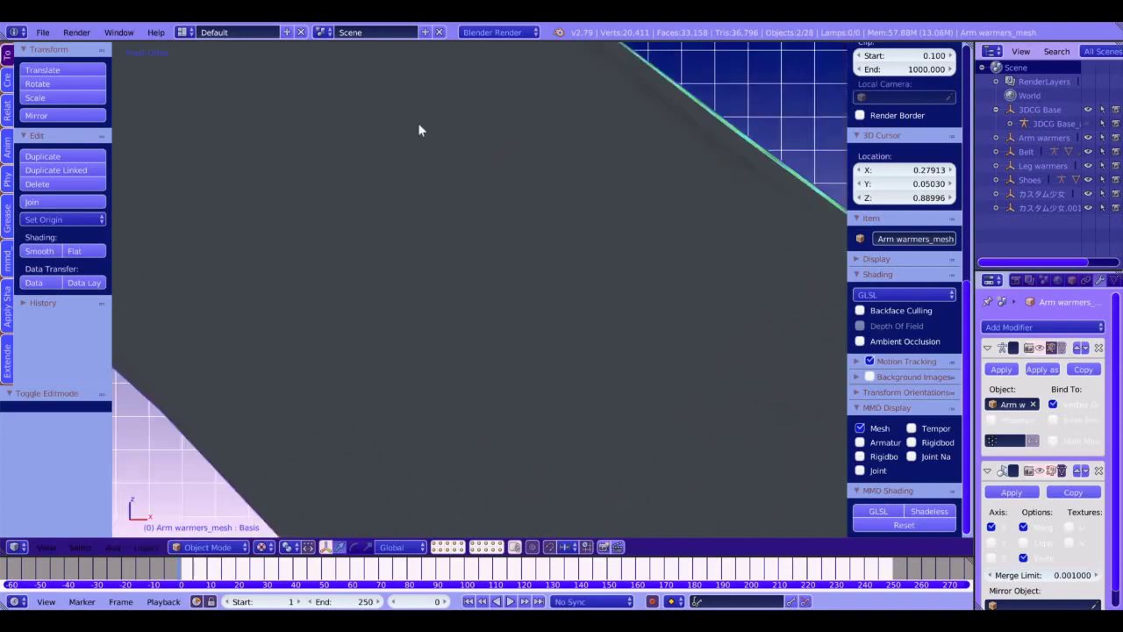
pyautogui.scroll(-10, 464, 187)
pyautogui.scroll(5, 430, 284)
pyautogui.moveTo(431, 284); pyautogui.dragTo(509, 116, button='middle')
pyautogui.press('Tab')
pyautogui.moveTo(388, 165); pyautogui.dragTo(389, 159)
pyautogui.moveTo(389, 159); pyautogui.dragTo(457, 228, button='middle')
pyautogui.moveTo(321, 324); pyautogui.dragTo(394, 304, button='middle')
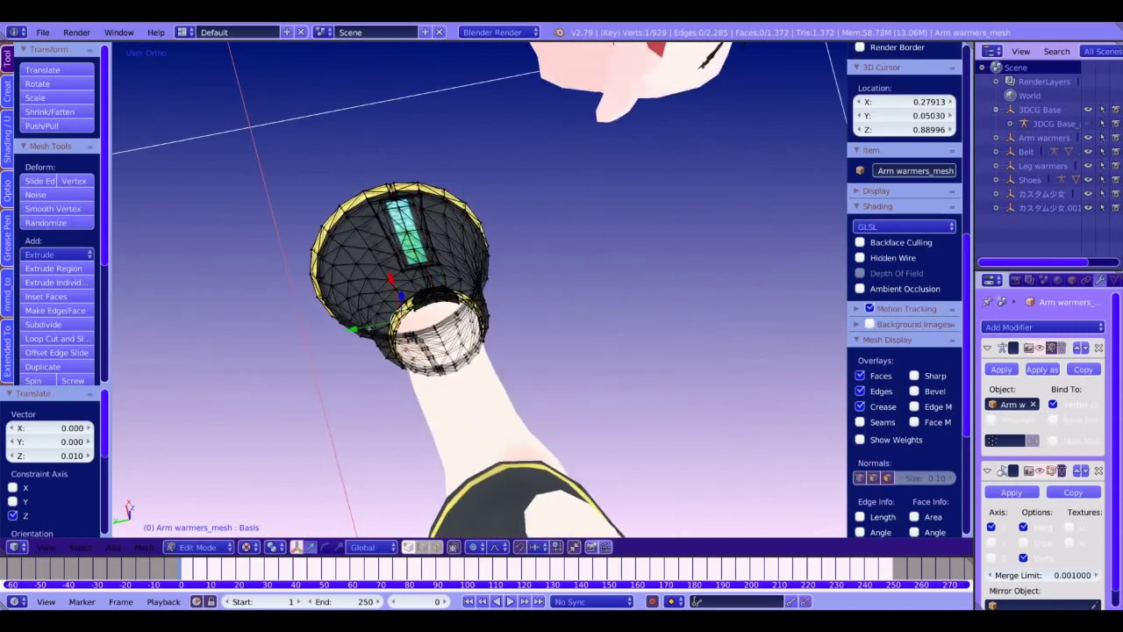
# Step: Nudge the selected point at the arm warmer's narrow rim along Y and Z with proportional editing, checking the fit in object mode
pyautogui.moveTo(360, 328); pyautogui.dragTo(360, 328)
pyautogui.moveTo(360, 327); pyautogui.dragTo(443, 250, button='middle')
pyautogui.moveTo(373, 225); pyautogui.dragTo(373, 231)
pyautogui.moveTo(373, 231); pyautogui.dragTo(417, 228, button='middle')
pyautogui.press('Tab')
pyautogui.press('Tab')
# Step: Move the arm warmer's narrow rim 0.006 along Y with proportional editing
pyautogui.scroll(3, 452, 299)
pyautogui.keyDown('ctrl'); pyautogui.moveTo(539, 216); pyautogui.dragTo(539, 183, button='middle'); pyautogui.keyUp('ctrl')
pyautogui.moveTo(501, 182); pyautogui.dragTo(491, 183)
pyautogui.moveTo(492, 183); pyautogui.dragTo(465, 209, button='middle')
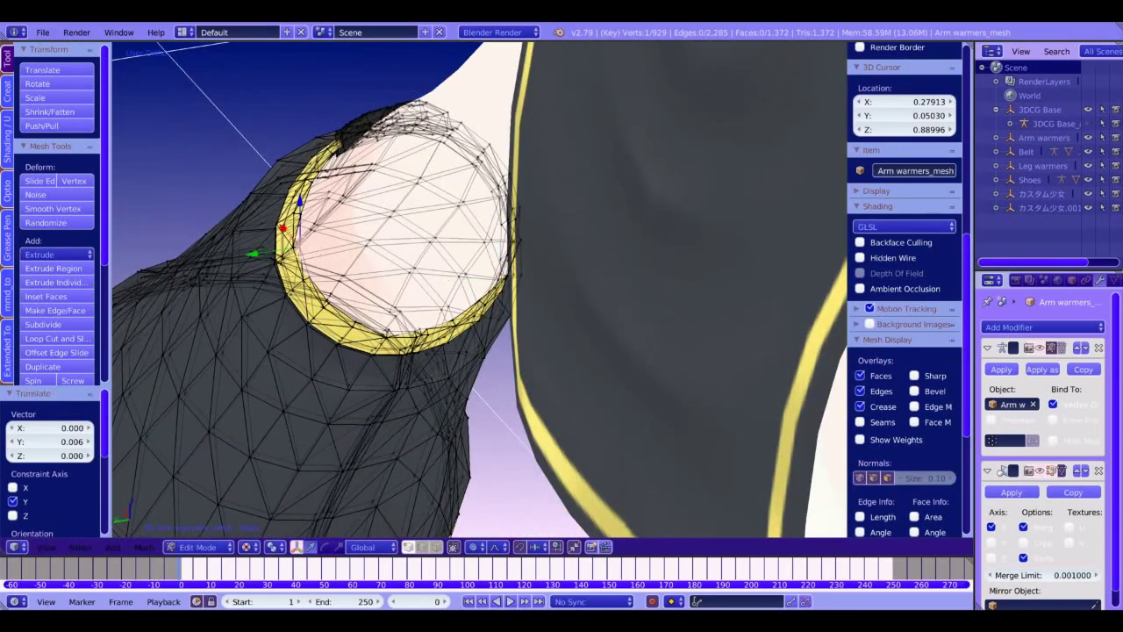
# Step: Adjust the yellow side of the narrow rim along Y with a changed proportional radius and inspect the opening around the arm
pyautogui.press('g')
pyautogui.press('y')
pyautogui.scroll(3, 299, 248)
pyautogui.moveTo(252, 251); pyautogui.dragTo(252, 251)
pyautogui.press('Tab')
pyautogui.moveTo(345, 245); pyautogui.dragTo(329, 153, button='middle')
pyautogui.press('Tab')
# Step: Move a point on the narrow rim's upper edge -0.007 along Z with a proportional size of 0.18
pyautogui.rightClick(330, 153)
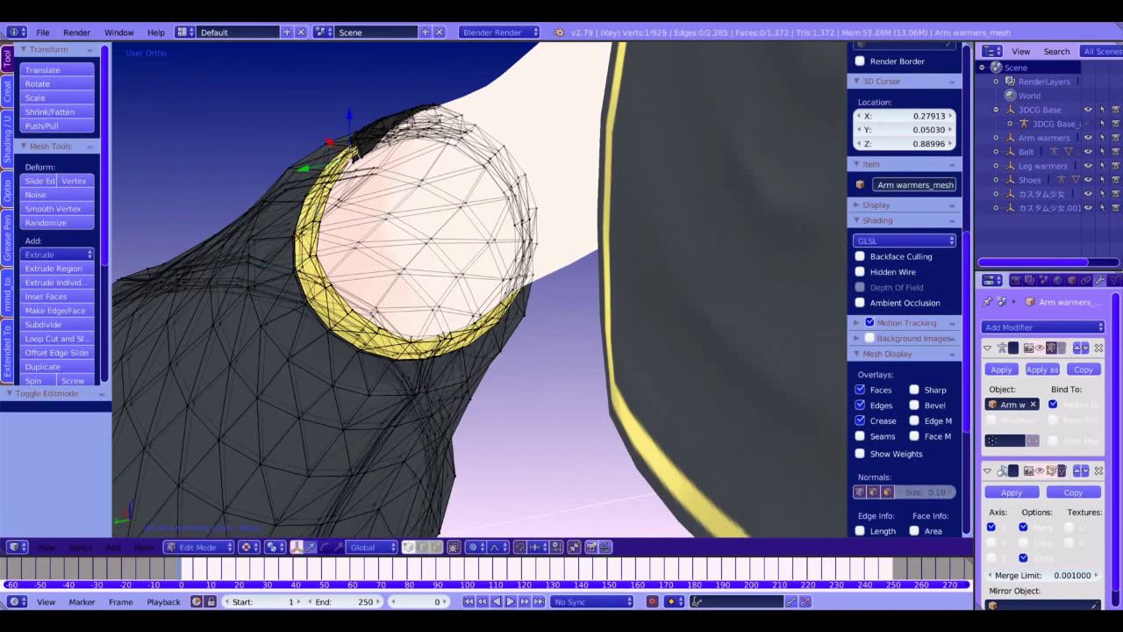
pyautogui.press('g')
pyautogui.press('z')
pyautogui.scroll(-18, 359, 123)
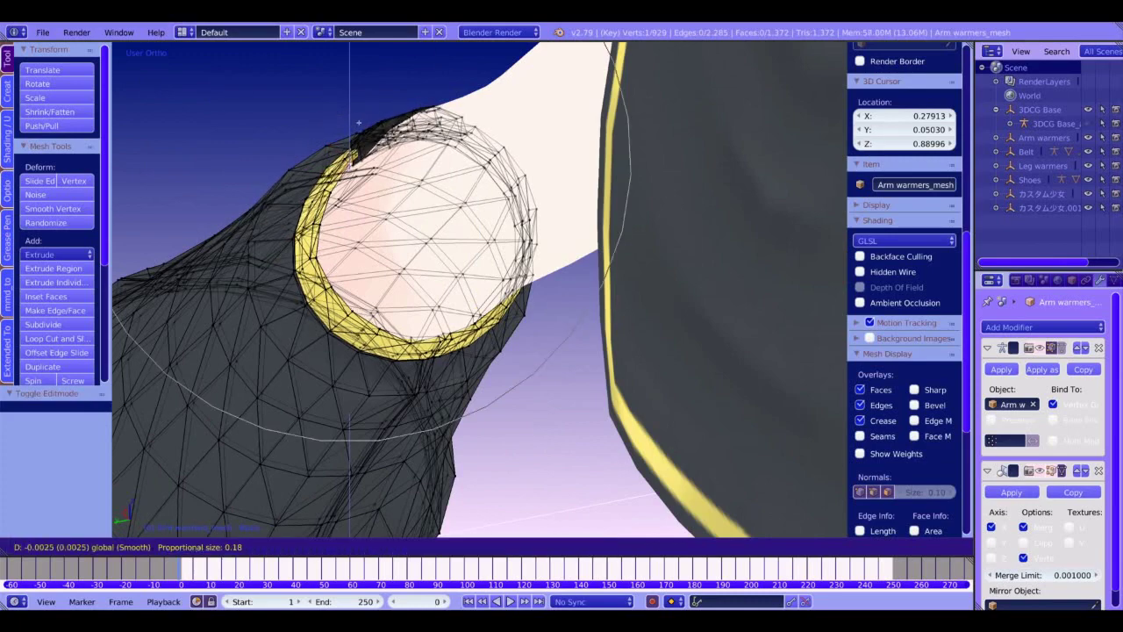
pyautogui.click(369, 131)
pyautogui.moveTo(355, 131); pyautogui.dragTo(419, 157, button='middle')
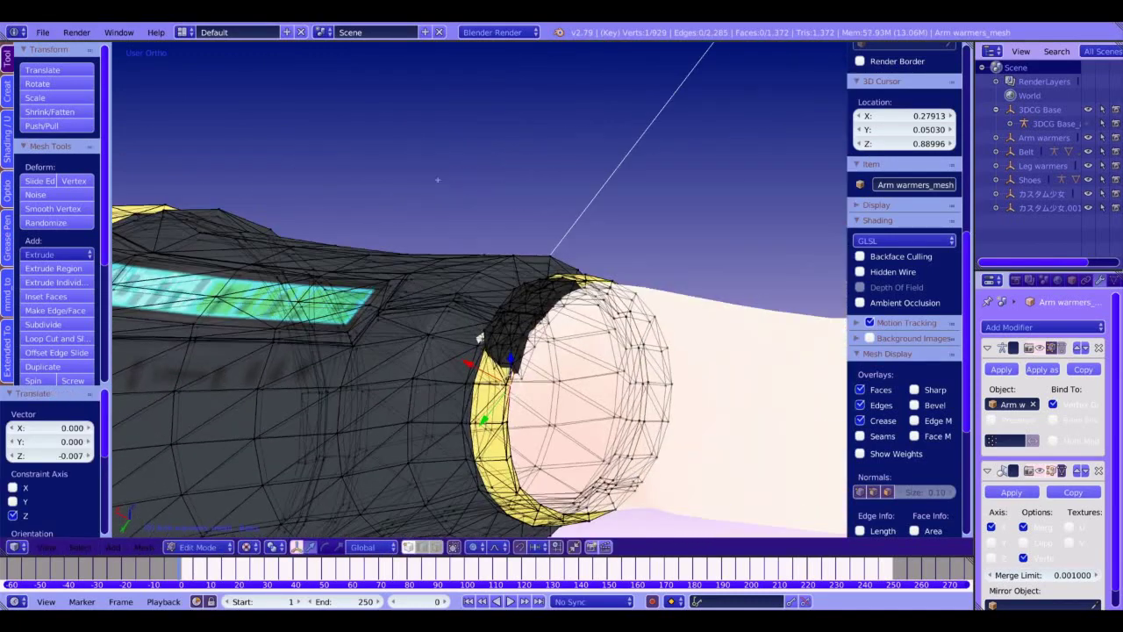
# Step: Adjust the point at the folded edge of the narrow rim along Z and leave mesh editing
pyautogui.rightClick(481, 330)
pyautogui.press('g')
pyautogui.press('z')
pyautogui.click(482, 328)
pyautogui.moveTo(482, 328); pyautogui.dragTo(397, 283, button='middle')
pyautogui.press('Tab')
# Step: In the front view, pull the bulging points below the arm warmer's narrow cuff inward along X and raise them 0.008 along Z
pyautogui.press('KP_1')
pyautogui.scroll(-8, 405, 314)
pyautogui.keyDown('shift'); pyautogui.moveTo(448, 389); pyautogui.dragTo(453, 378, button='middle'); pyautogui.keyUp('shift')
pyautogui.press('Tab')
pyautogui.scroll(7, 453, 379)
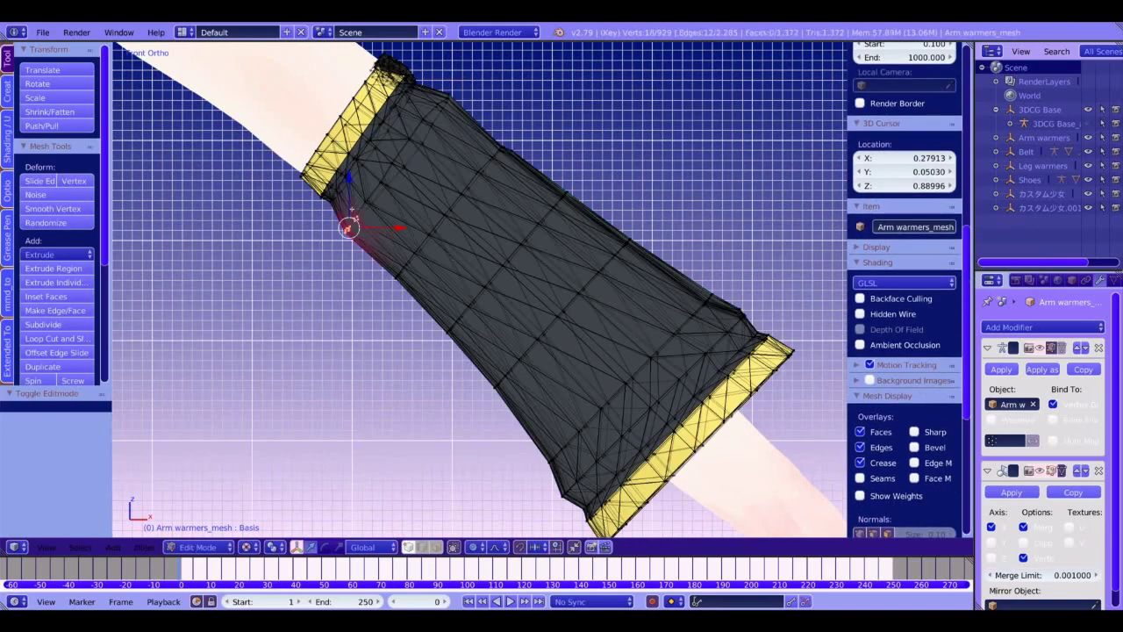
pyautogui.scroll(10, 391, 228)
pyautogui.moveTo(399, 229); pyautogui.dragTo(391, 228)
pyautogui.moveTo(344, 178); pyautogui.dragTo(352, 170)
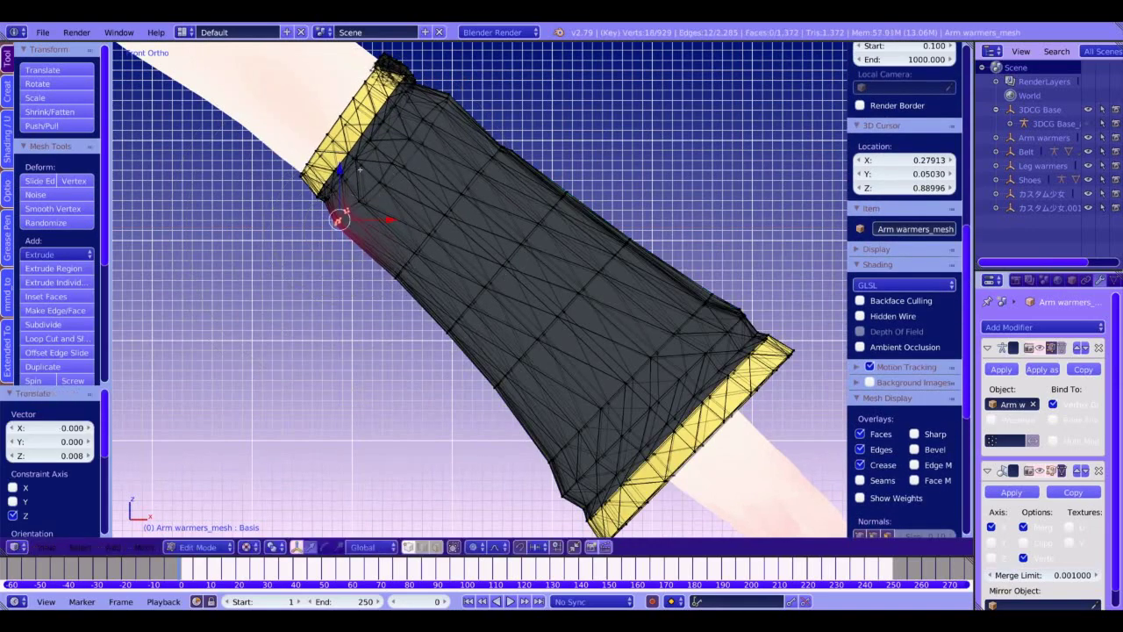
# Step: Reposition three surface points just below the narrow cuff freely in the front view, the second by -0.008 along X and 0.006 along Z
pyautogui.rightClick(366, 203)
pyautogui.press('g')
pyautogui.press('Return')
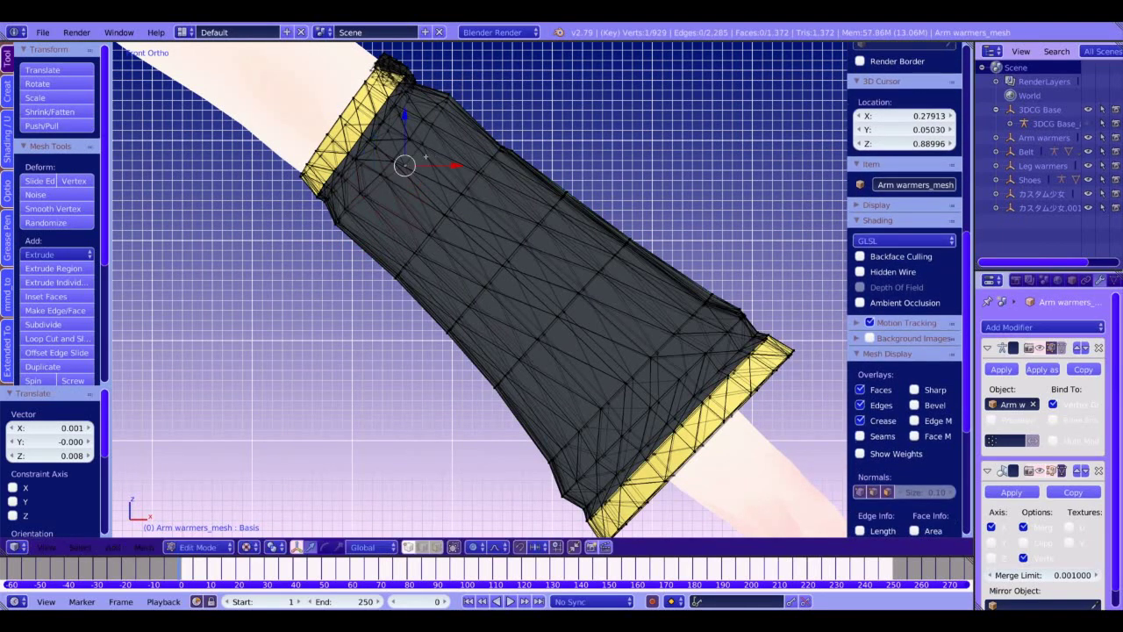
pyautogui.press('g')
pyautogui.press('Return')
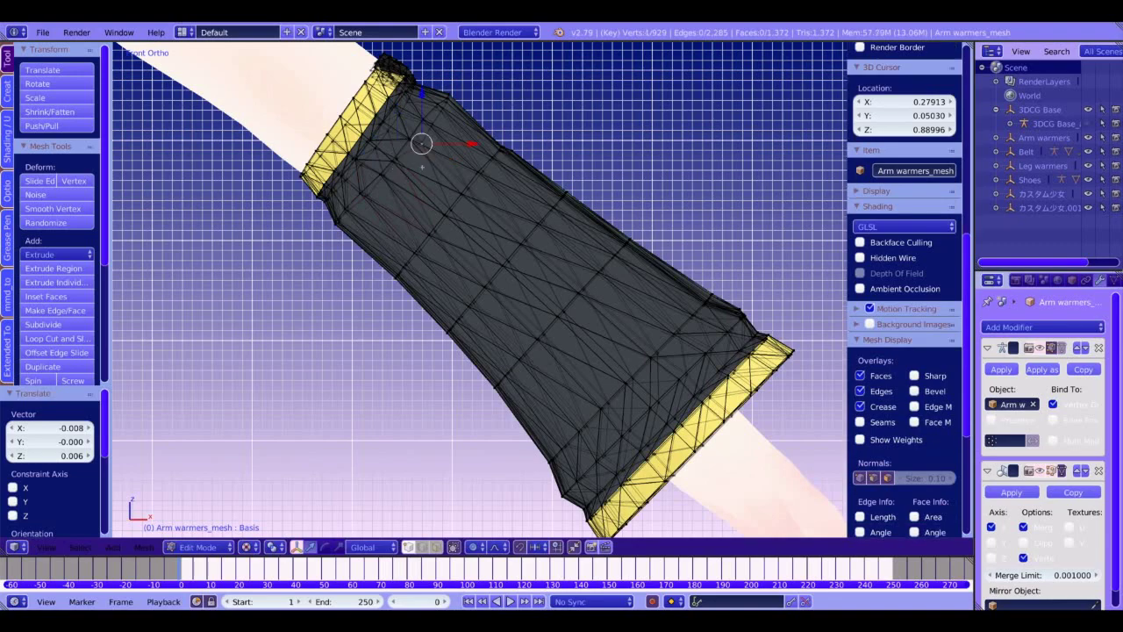
pyautogui.press('g')
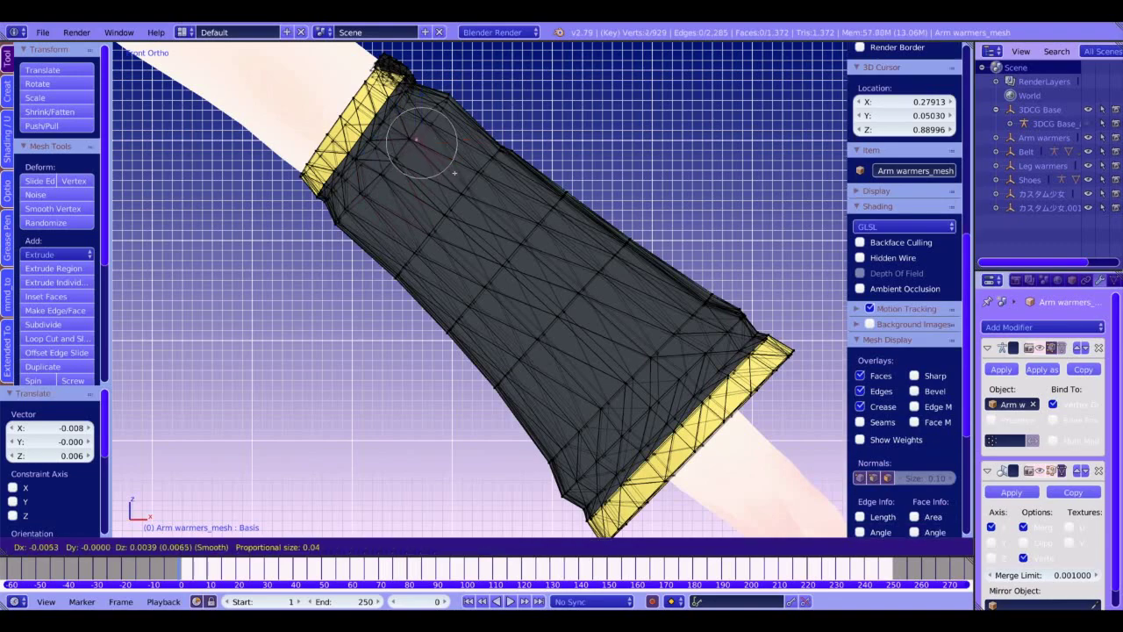
pyautogui.doubleClick(453, 173)
# Step: In the back view, move the selected points below the narrow cuff 0.002 along X and -0.002 along Z
pyautogui.moveTo(452, 173); pyautogui.dragTo(465, 236, button='middle')
pyautogui.press('KP_1')
pyautogui.press('ctrl+KP_1')
pyautogui.press('g')
pyautogui.click(384, 236)
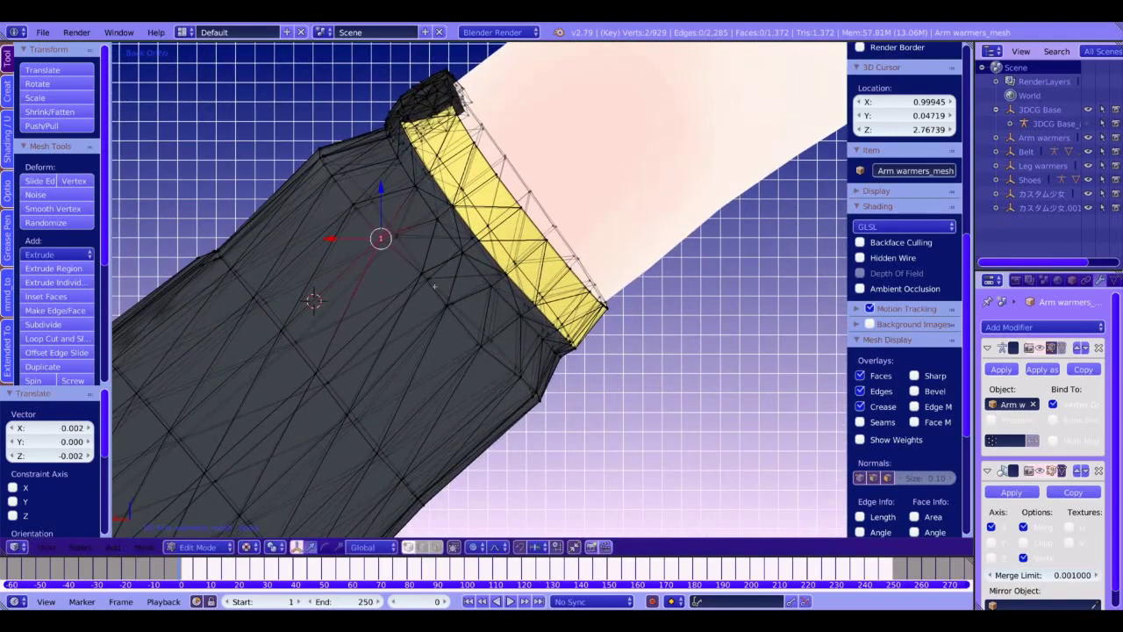
# Step: Move the next point below the cuff 0.004 along X and -0.003 along Z, and lower the point near the outer edge by 0.003
pyautogui.rightClick(420, 274)
pyautogui.press('g')
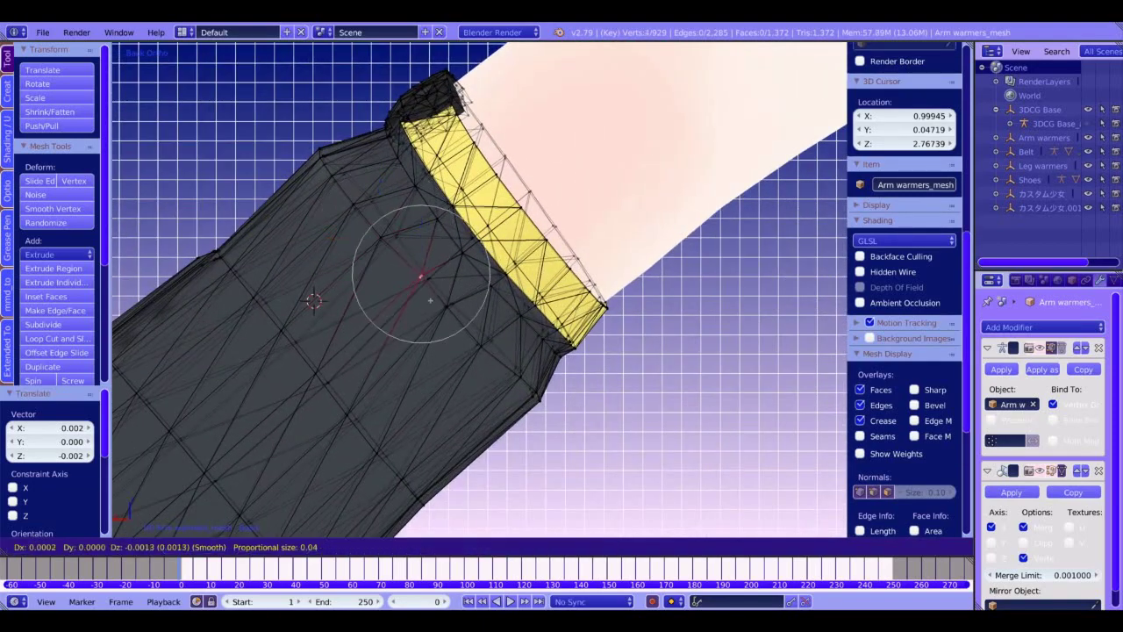
pyautogui.click(422, 302)
pyautogui.rightClick(516, 377)
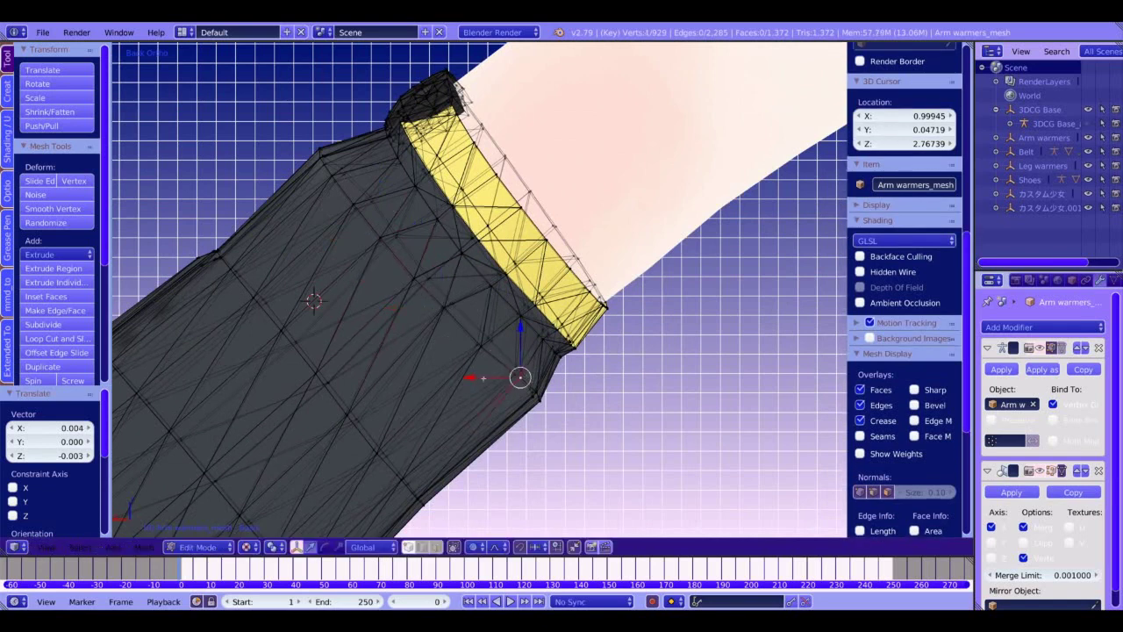
pyautogui.press('g')
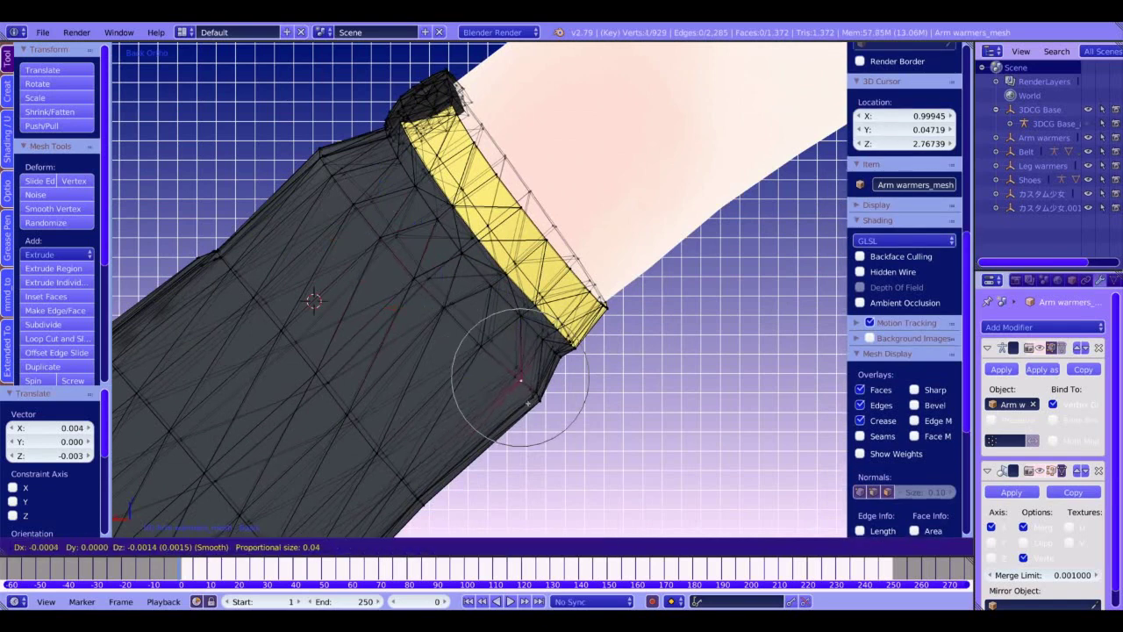
pyautogui.click(533, 397)
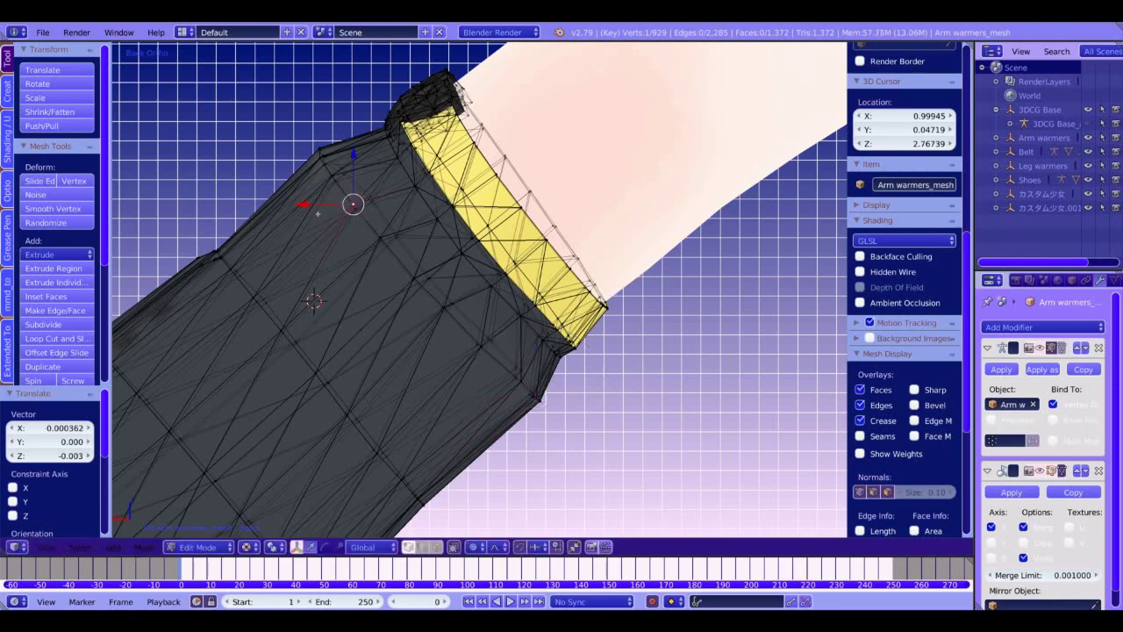
# Step: Select the group of points at the arm warmer's upper bulge and shift them along X with a proportional size of 0.04
pyautogui.keyDown('ctrl'); pyautogui.moveTo(319, 214); pyautogui.dragTo(349, 140); pyautogui.keyUp('ctrl')
pyautogui.moveTo(282, 163); pyautogui.dragTo(287, 163)
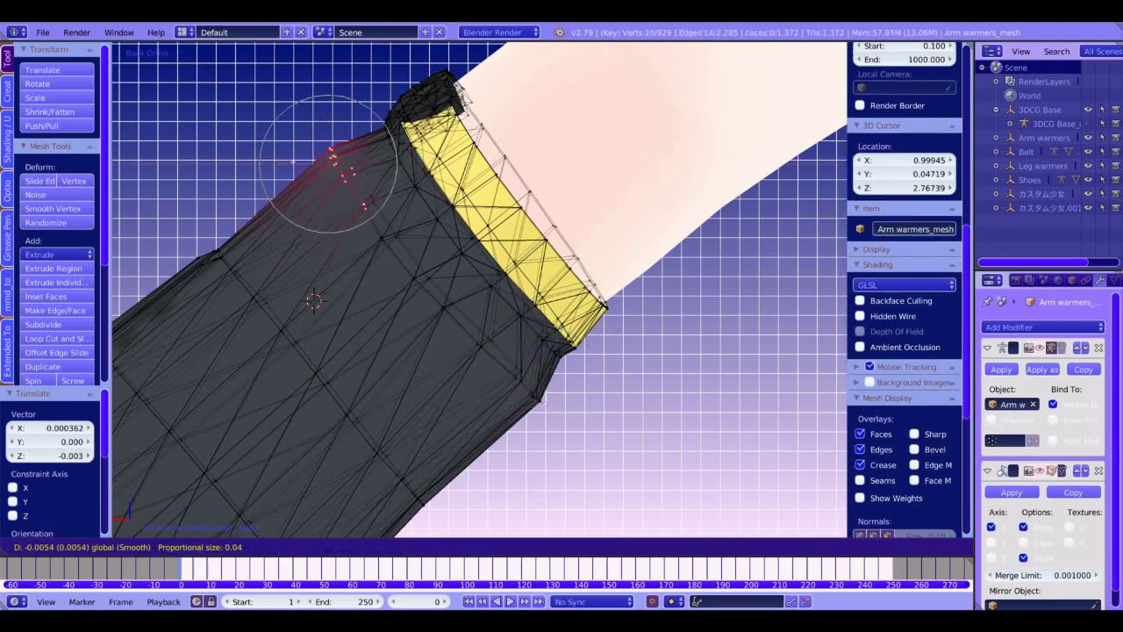
pyautogui.click(298, 162)
pyautogui.keyDown('ctrl'); pyautogui.moveTo(303, 165); pyautogui.dragTo(320, 183, button='middle'); pyautogui.keyUp('ctrl')
# Step: Select the shortest path between two points below the narrow cuff and shift them together toward the cuff
pyautogui.rightClick(404, 251)
pyautogui.keyDown('ctrl'); pyautogui.rightClick(427, 282); pyautogui.keyUp('ctrl')
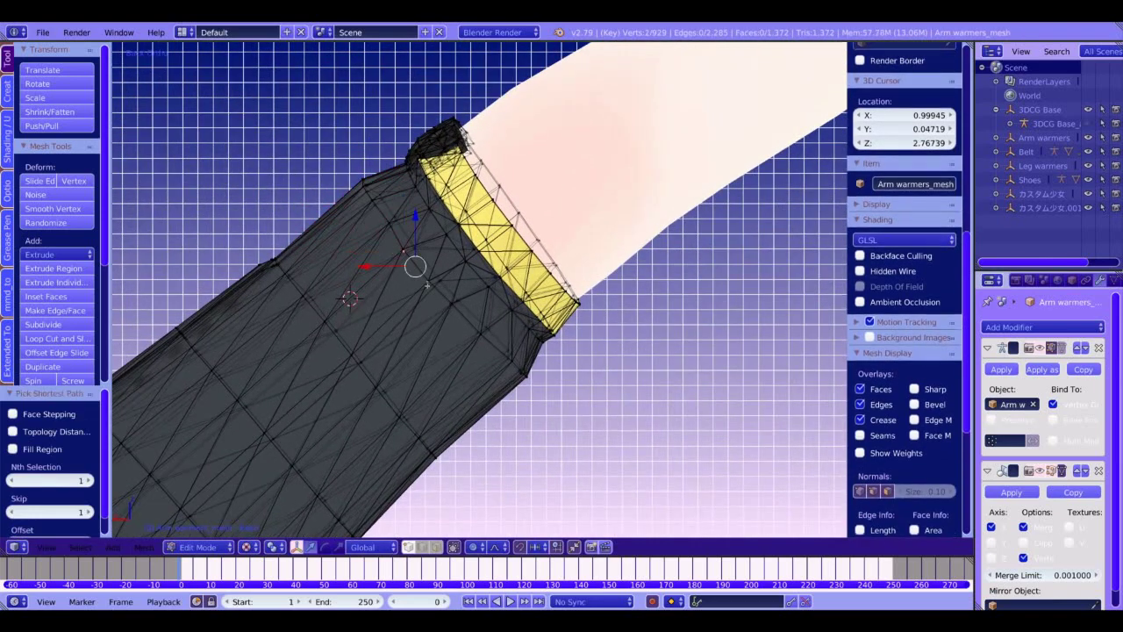
pyautogui.press('g')
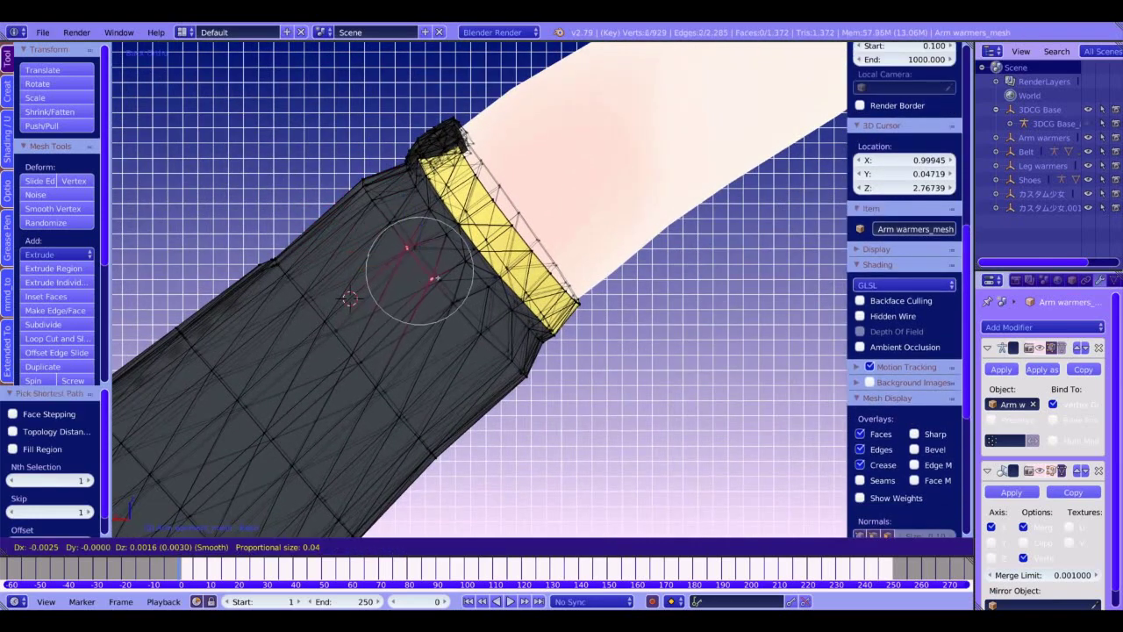
pyautogui.click(439, 279)
# Step: Leave mesh editing and inspect the whole outfit from all around, ending in the front view
pyautogui.press('Tab')
pyautogui.scroll(-7, 444, 275)
pyautogui.moveTo(524, 159); pyautogui.dragTo(628, 298, button='middle')
pyautogui.press('KP_1')
pyautogui.press('ctrl+KP_1')
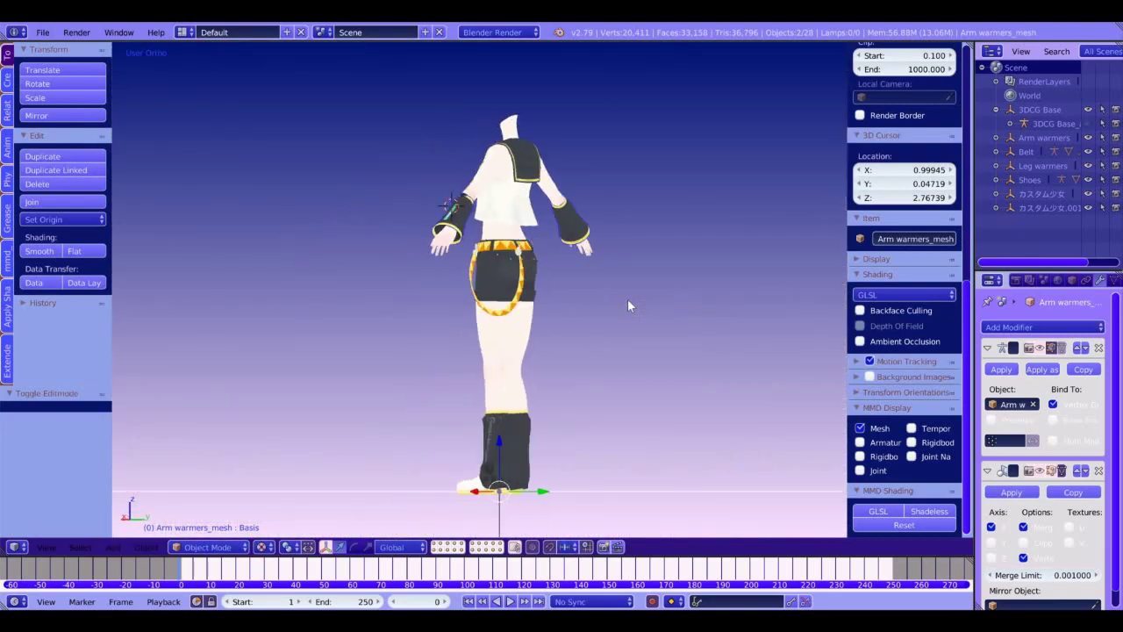
pyautogui.press('KP_6')
pyautogui.press('KP_6')
pyautogui.press('KP_6')
pyautogui.press('KP_6')
pyautogui.press('KP_6')
pyautogui.press('KP_6')
pyautogui.press('KP_6')
pyautogui.press('KP_6')
pyautogui.press('KP_6')
pyautogui.press('KP_6')
pyautogui.press('KP_6')
pyautogui.press('KP_6')
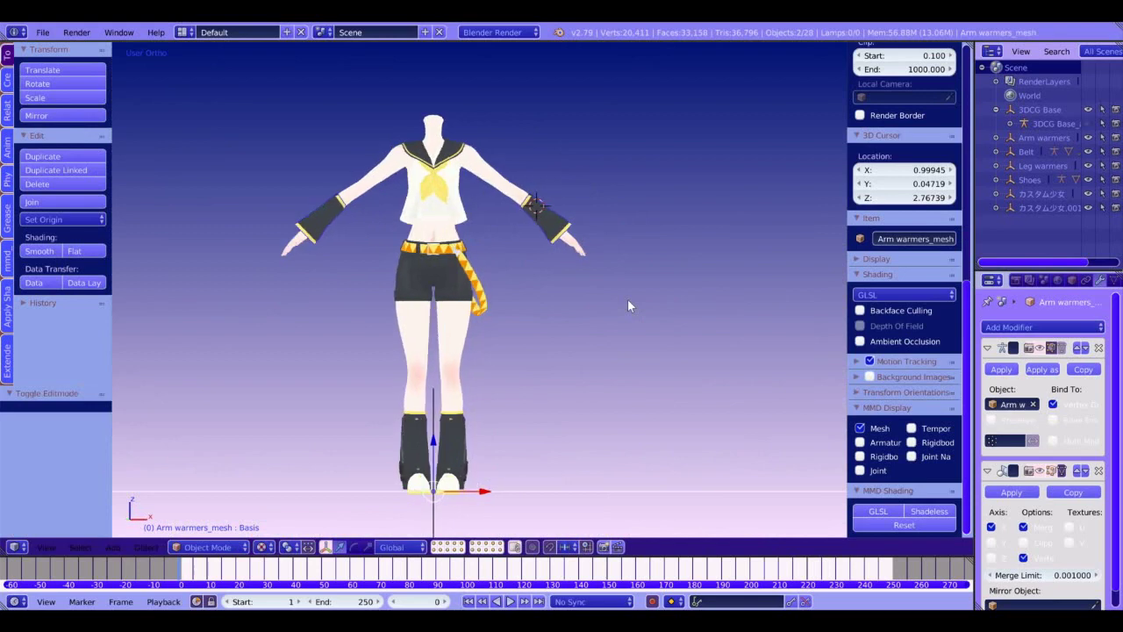
pyautogui.press('KP_1')
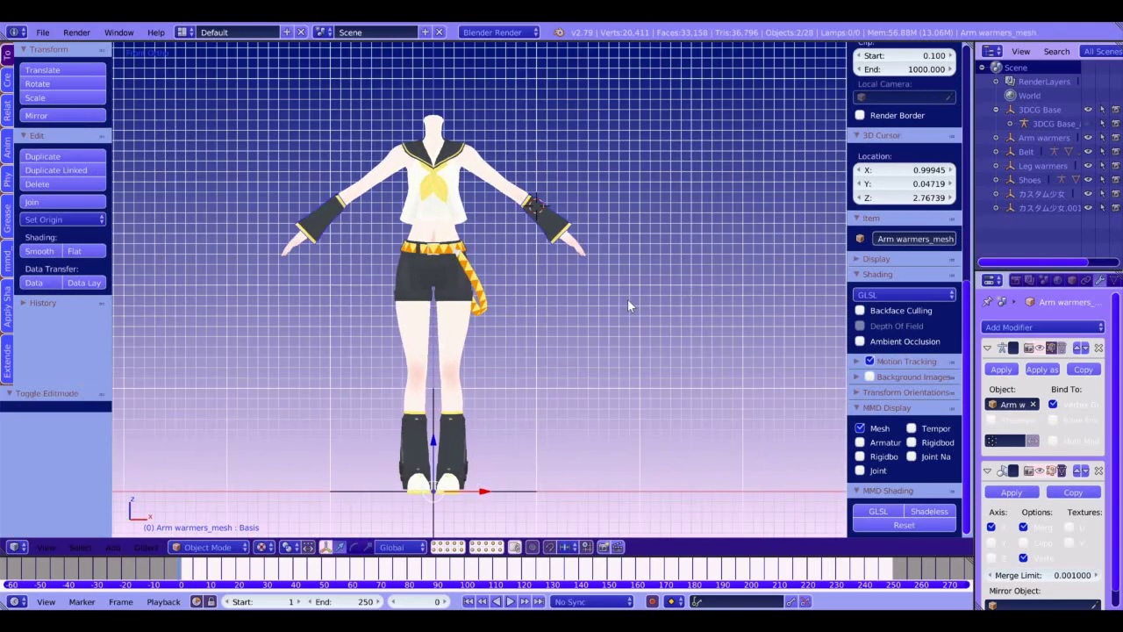
# Step: Import the model file Tattoo.pmx from the Tattoo folder of Outfit 32
pyautogui.click(42, 33)
pyautogui.moveTo(65, 299)
pyautogui.click(292, 452)
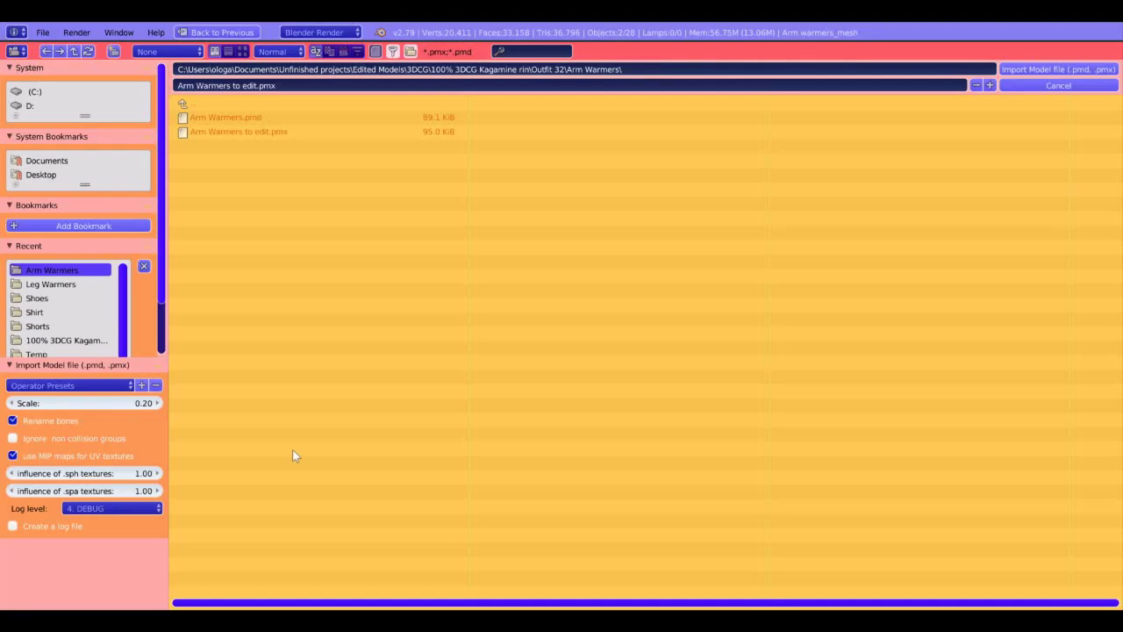
pyautogui.click(227, 103)
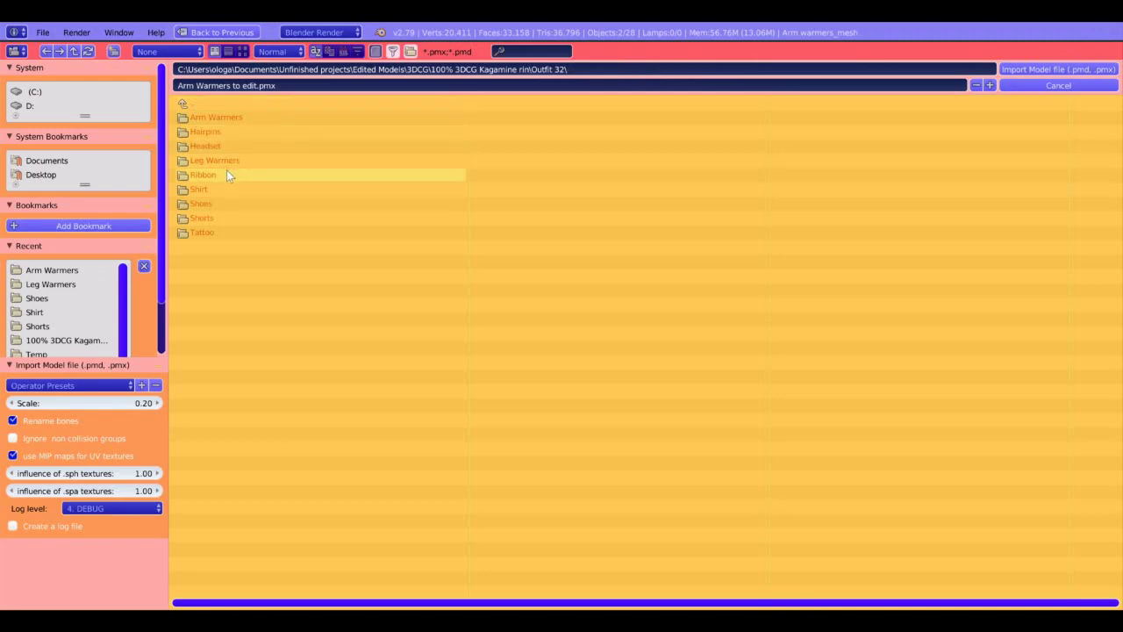
pyautogui.click(214, 234)
pyautogui.click(256, 132)
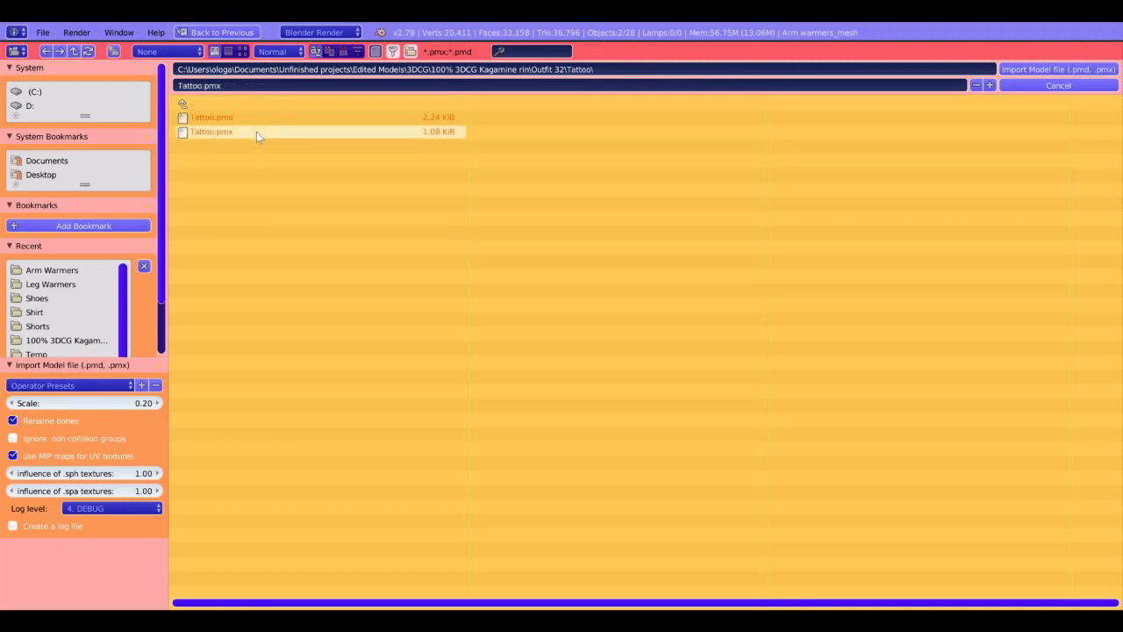
pyautogui.doubleClick(257, 131)
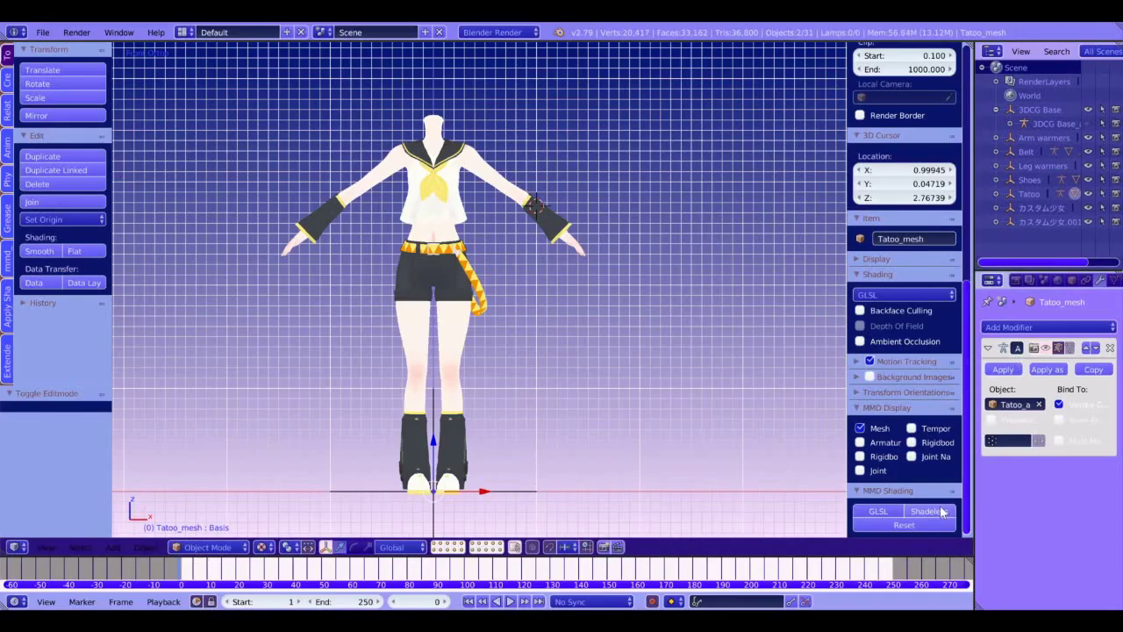
# Step: Move the whole tattoo mesh onto the outer surface of the upper arm and leave mesh editing
pyautogui.press('Tab')
pyautogui.keyDown('shift'); pyautogui.moveTo(490, 165); pyautogui.dragTo(454, 242, button='middle'); pyautogui.keyUp('shift')
pyautogui.scroll(6, 454, 242)
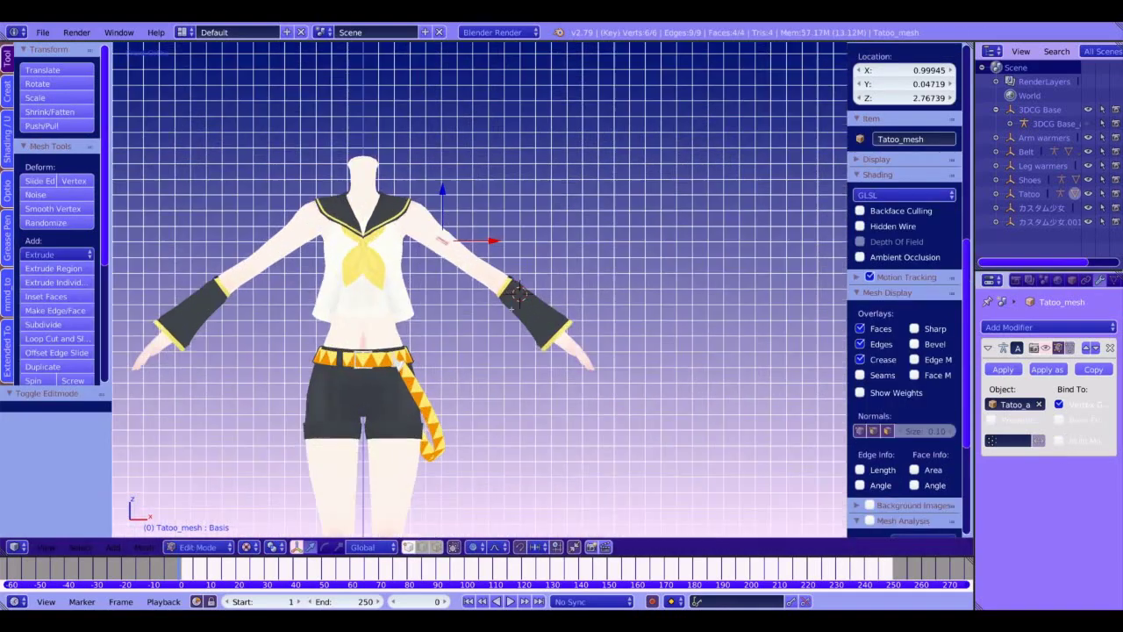
pyautogui.press('g')
pyautogui.click(516, 291)
pyautogui.scroll(4, 516, 291)
pyautogui.moveTo(516, 291); pyautogui.dragTo(491, 329, button='middle')
pyautogui.press('Tab')
# Step: Add a Subdivision Surface modifier to the tattoo mesh and set it to Simple
pyautogui.click(1019, 327)
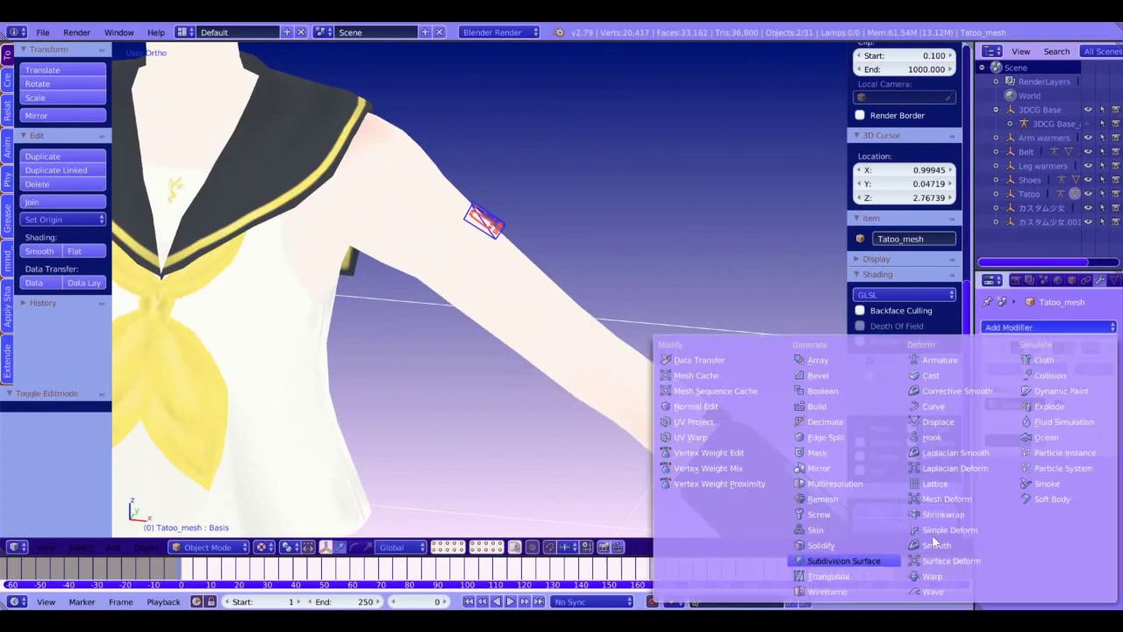
pyautogui.click(842, 561)
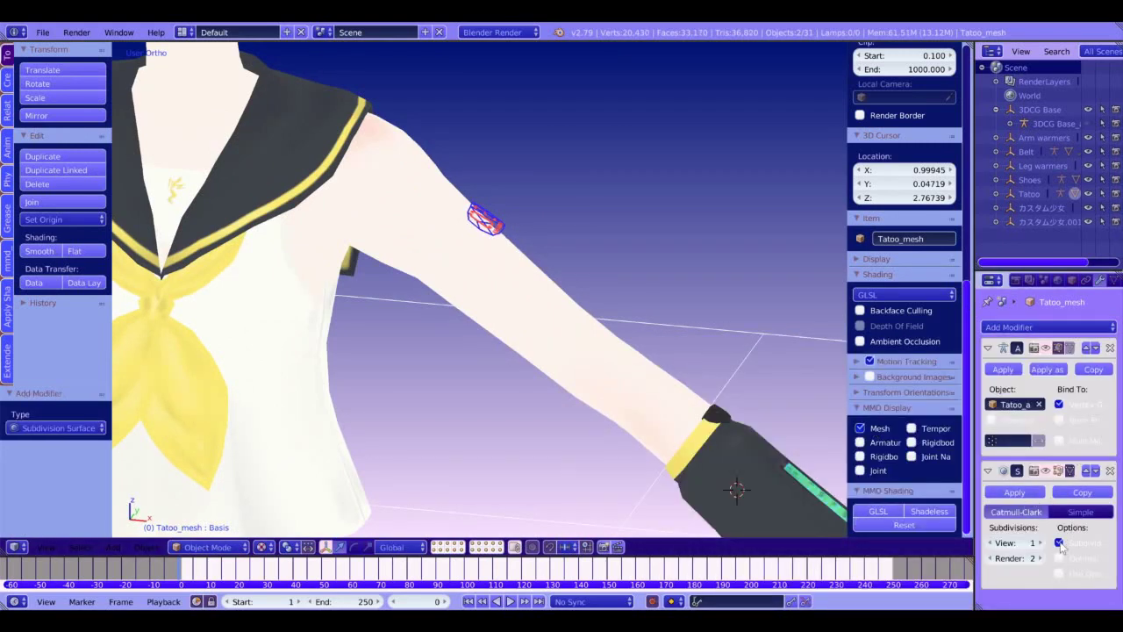
pyautogui.moveTo(756, 409); pyautogui.dragTo(466, 359, button='middle')
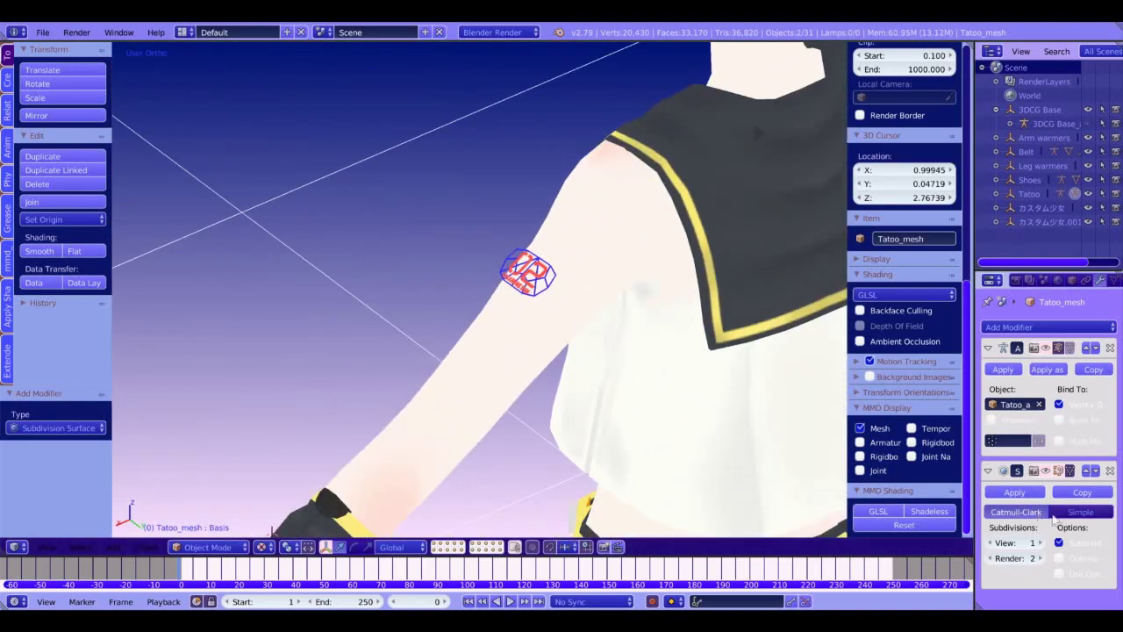
pyautogui.moveTo(702, 445); pyautogui.dragTo(741, 451, button='middle')
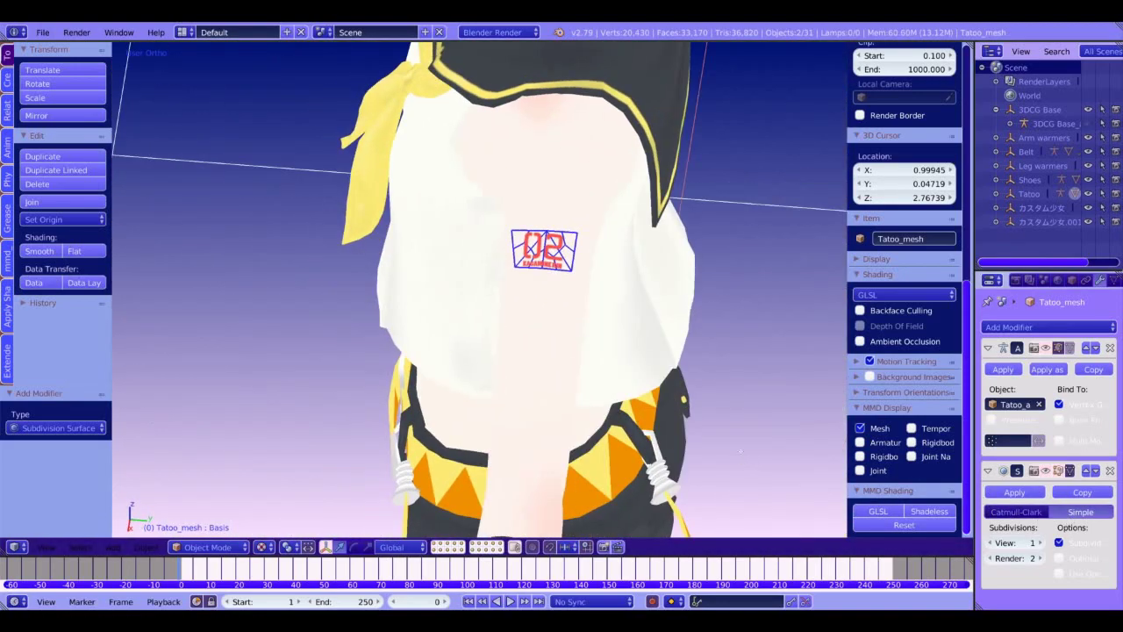
# Step: Convert the tattoo mesh's triangles to quads
pyautogui.press('Tab')
pyautogui.hotkey('ctrl', 'f')
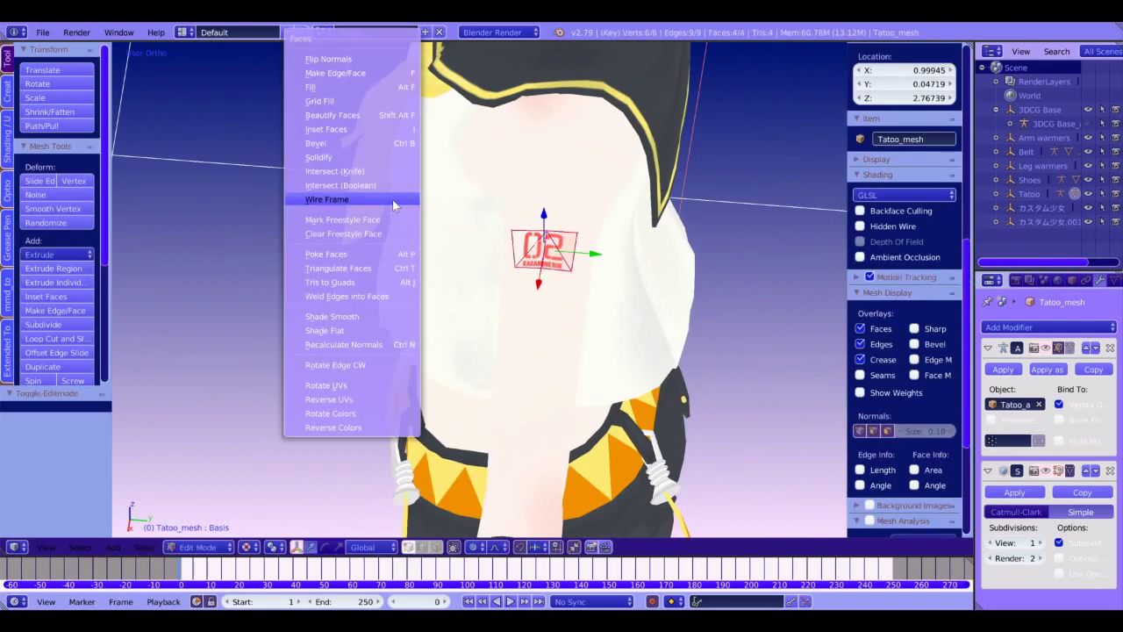
pyautogui.click(374, 282)
pyautogui.press('Tab')
# Step: Remove the tattoo's Basis shape key so its Subdivision Surface modifier can be applied, apply it, and re-create the Basis key
pyautogui.moveTo(644, 331); pyautogui.dragTo(729, 318, button='middle')
pyautogui.click(1024, 496)
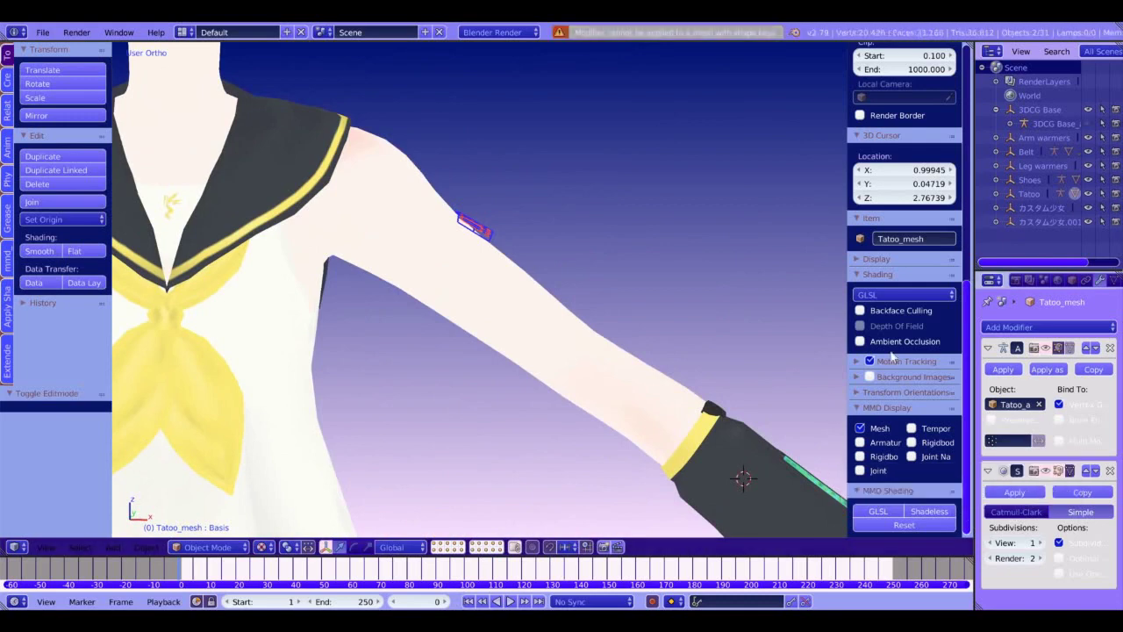
pyautogui.click(1115, 280)
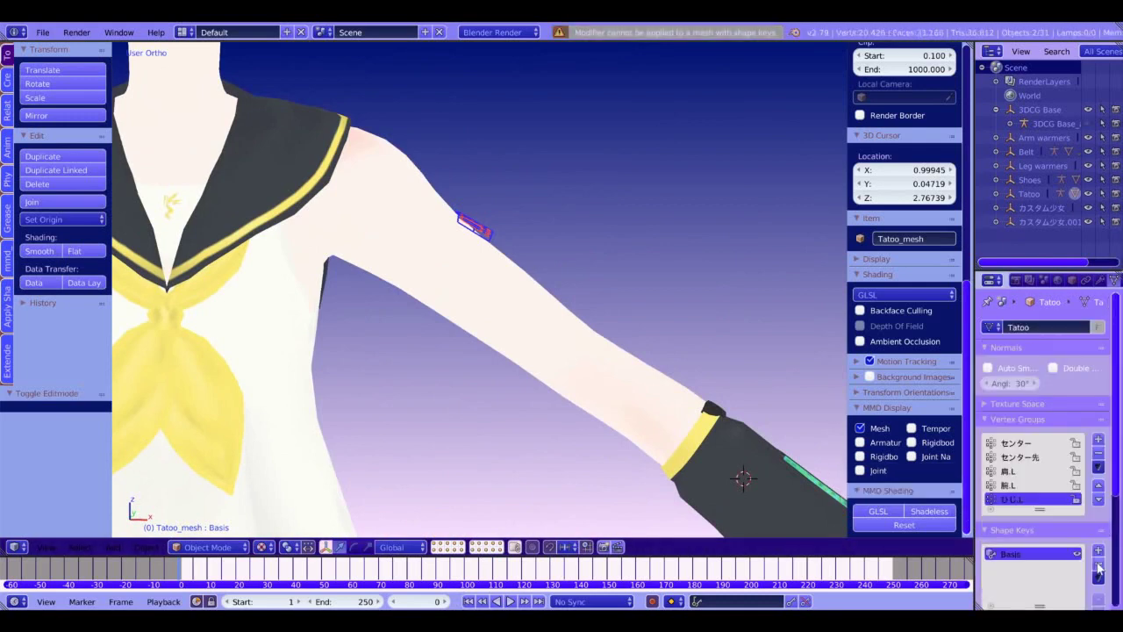
pyautogui.click(1100, 279)
pyautogui.click(1018, 494)
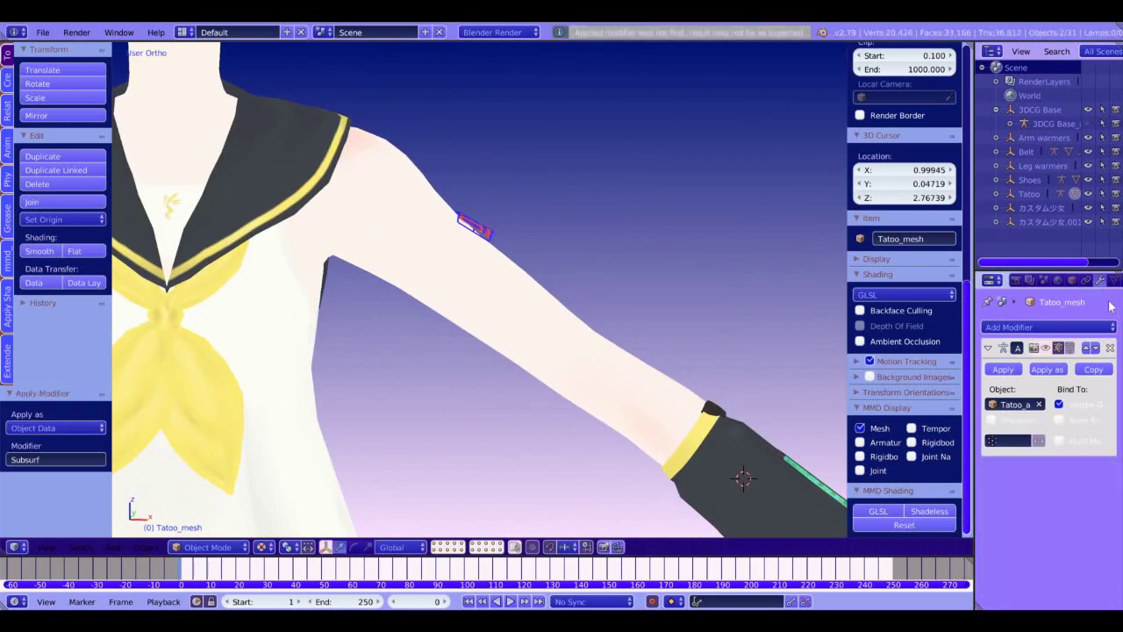
pyautogui.click(1115, 279)
pyautogui.click(1097, 550)
# Step: Align the tattoo mesh to the upper arm by rotating it 11.7° and moving it -0.007 along X and 0.002 along Z
pyautogui.press('Tab')
pyautogui.keyDown('shift'); pyautogui.moveTo(521, 281); pyautogui.dragTo(524, 322, button='middle'); pyautogui.keyUp('shift')
pyautogui.keyDown('ctrl'); pyautogui.moveTo(524, 322); pyautogui.dragTo(524, 271, button='middle'); pyautogui.keyUp('ctrl')
pyautogui.press('g')
pyautogui.click(516, 274)
pyautogui.press('KP_5')
pyautogui.press('r')
pyautogui.click(514, 290)
pyautogui.press('g')
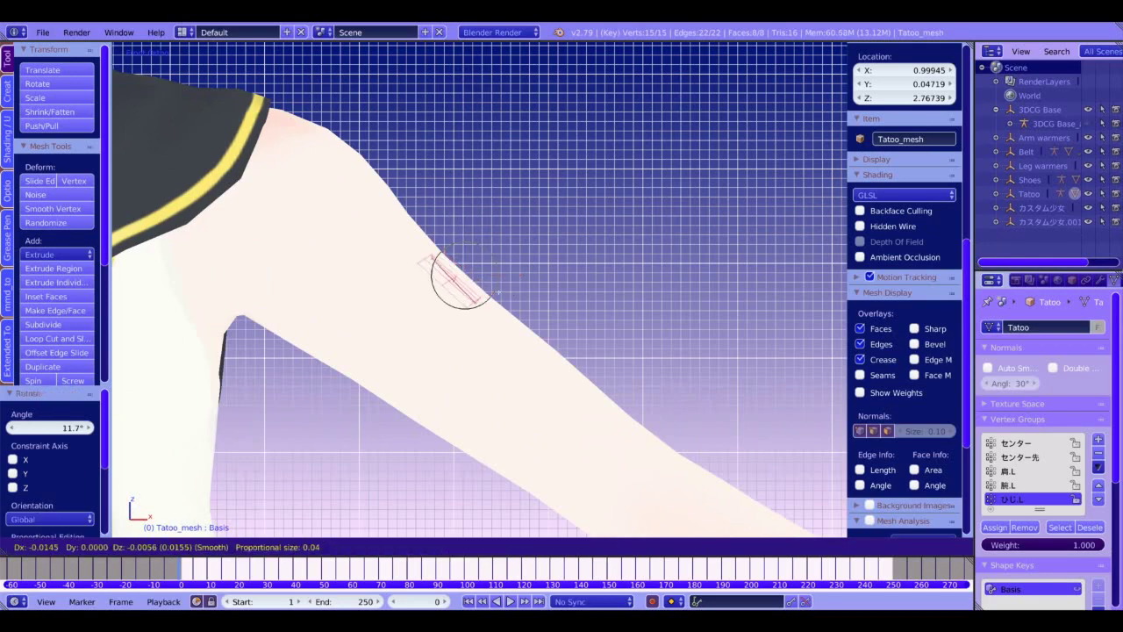
pyautogui.click(505, 286)
# Step: Shift a vertex column near the tattoo mesh's rear edge 0.00091 along X
pyautogui.moveTo(505, 286); pyautogui.dragTo(321, 350, button='middle')
pyautogui.rightClick(612, 256)
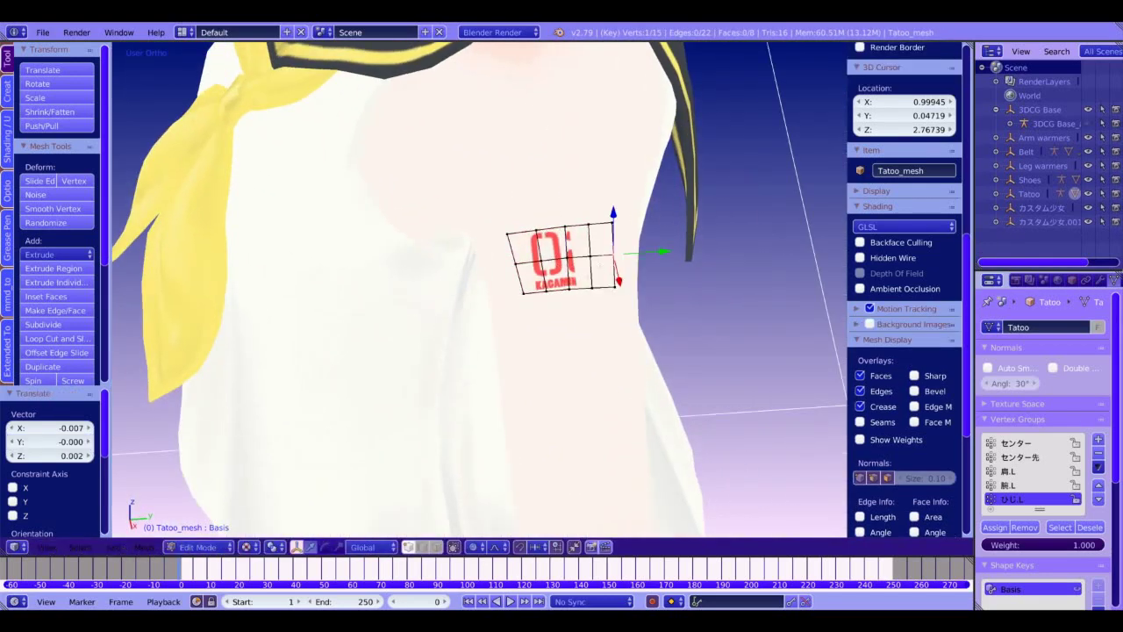
pyautogui.keyDown('ctrl'); pyautogui.click(612, 225); pyautogui.keyUp('ctrl')
pyautogui.moveTo(612, 225); pyautogui.dragTo(619, 230, button='middle')
pyautogui.press('Return')
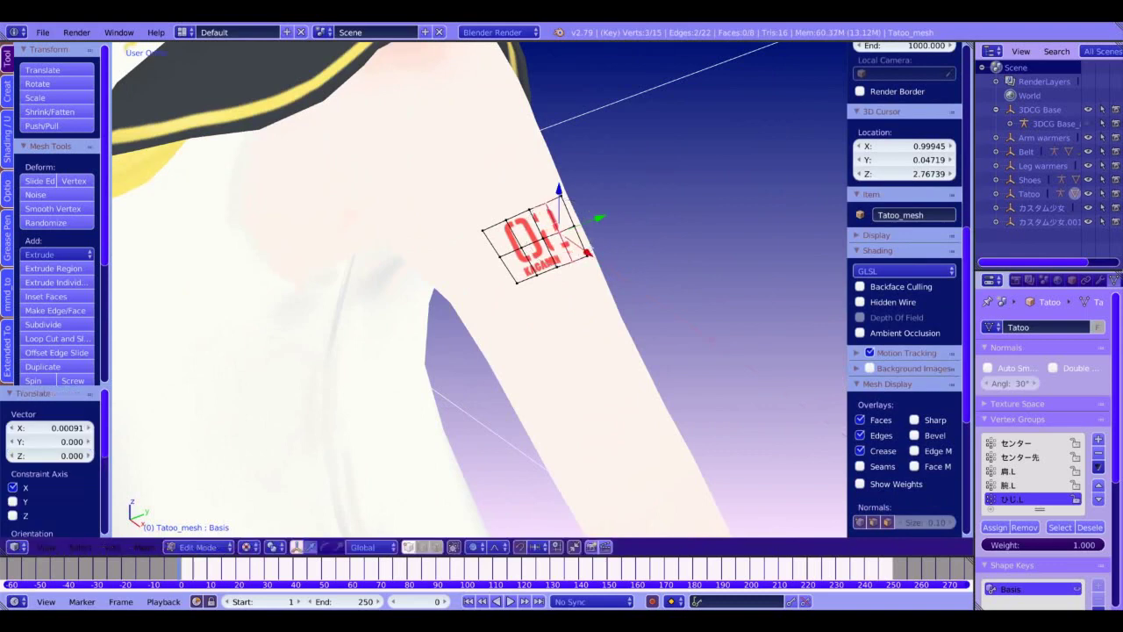
# Step: Move the tattoo's central vertex column 0.003 along X so it sits above the arm surface
pyautogui.rightClick(557, 266)
pyautogui.keyDown('ctrl'); pyautogui.rightClick(530, 211); pyautogui.keyUp('ctrl')
pyautogui.press('g')
pyautogui.press('x')
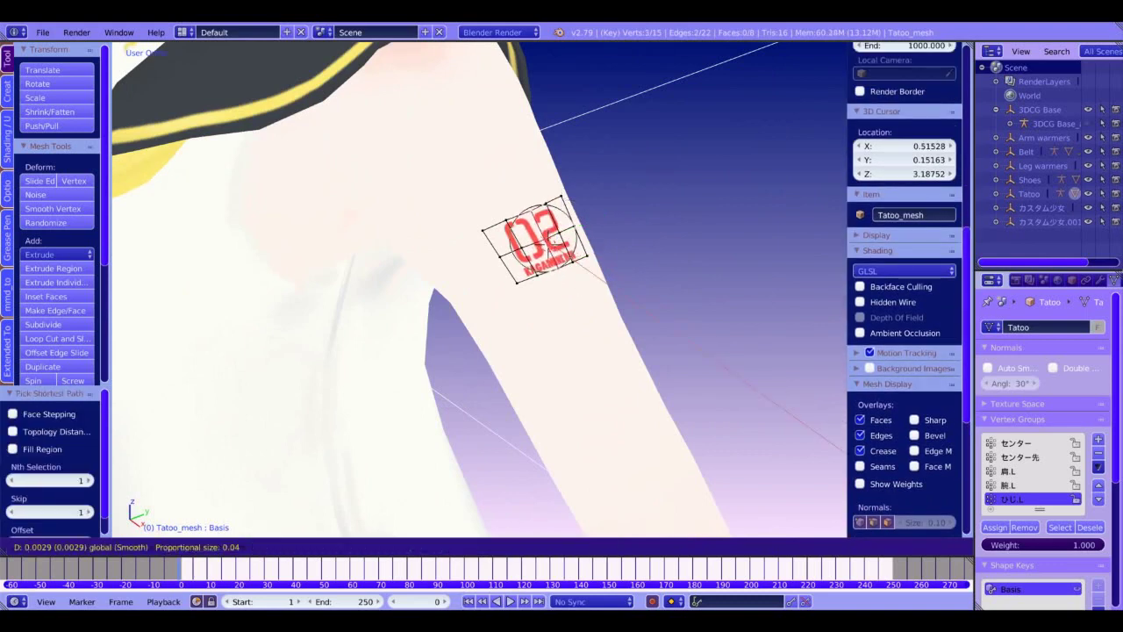
pyautogui.click(607, 228)
# Step: Move the tattoo's upper front corner vertex -0.025 along X
pyautogui.press('KP_1')
pyautogui.moveTo(607, 228); pyautogui.dragTo(507, 261, button='middle')
pyautogui.rightClick(525, 252)
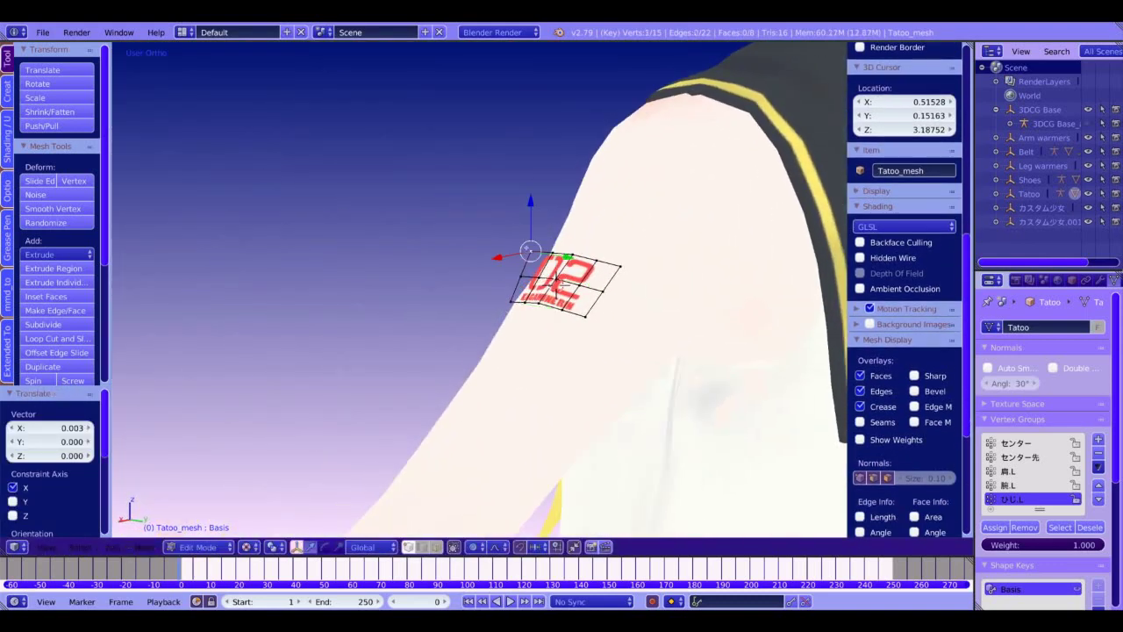
pyautogui.press('g')
pyautogui.press('x')
pyautogui.press('Return')
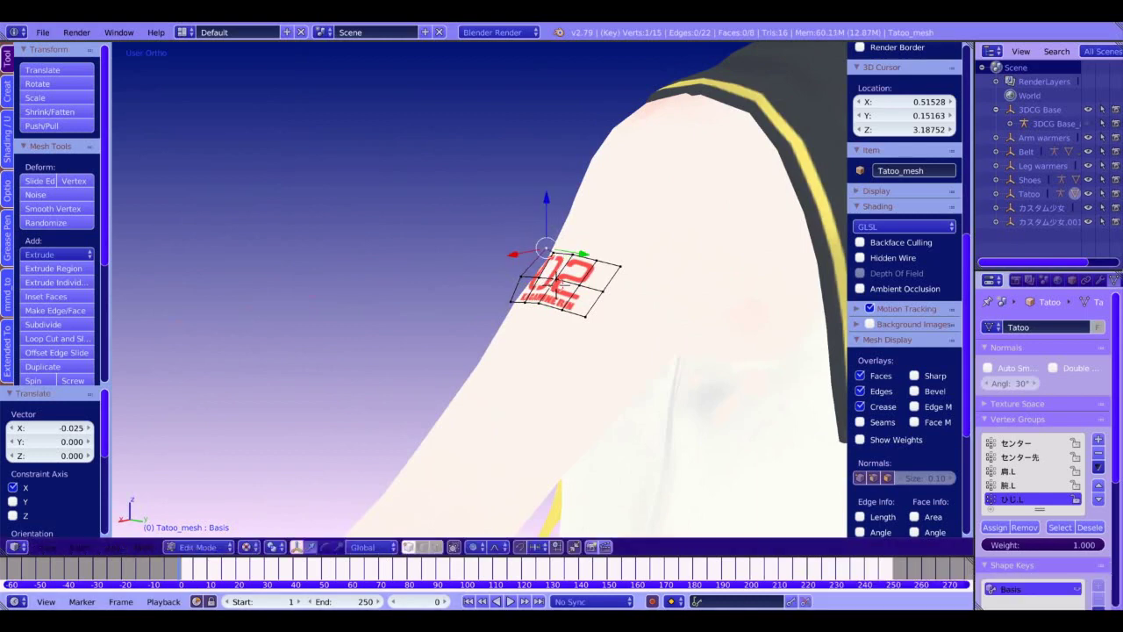
# Step: Move the middle vertex of the tattoo's front edge about -0.018 along X and -0.002 along Y
pyautogui.moveTo(629, 226); pyautogui.dragTo(526, 246, button='middle')
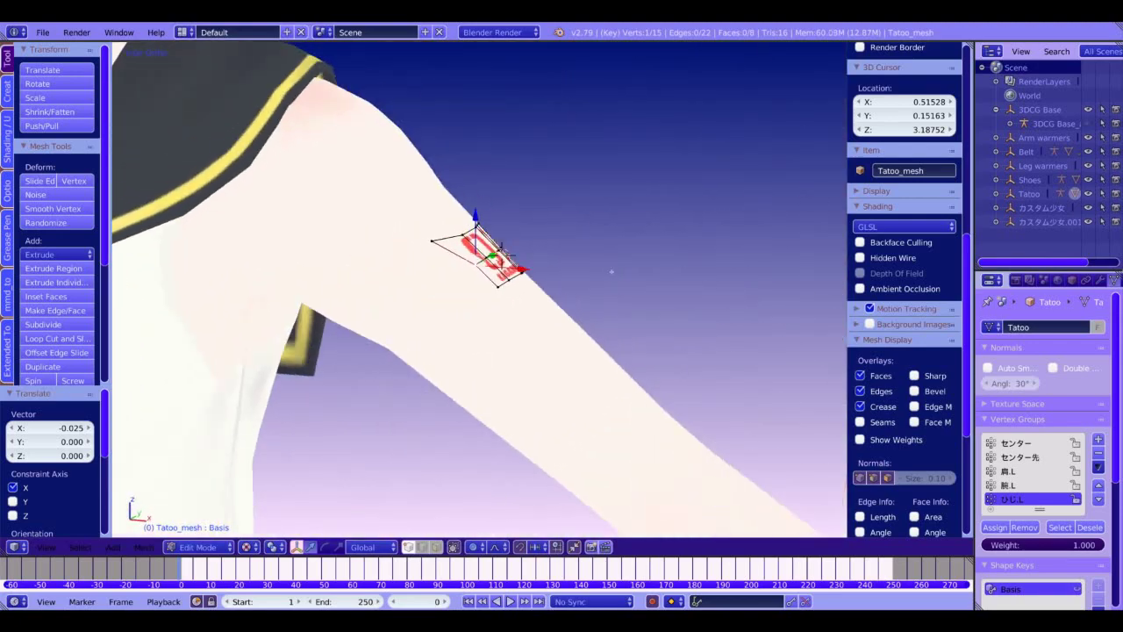
pyautogui.press('g')
pyautogui.scroll(3, 502, 249)
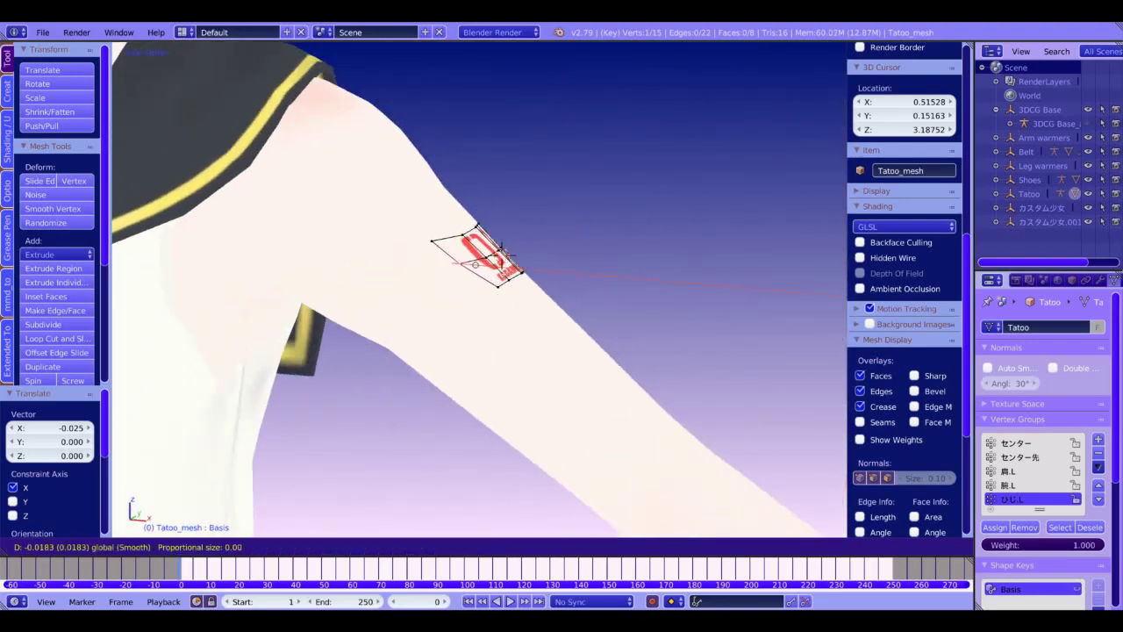
pyautogui.moveTo(511, 266); pyautogui.dragTo(507, 266)
pyautogui.moveTo(508, 267); pyautogui.dragTo(373, 263, button='middle')
pyautogui.moveTo(550, 249); pyautogui.dragTo(549, 248)
pyautogui.click(508, 254)
pyautogui.moveTo(507, 255); pyautogui.dragTo(490, 244, button='middle')
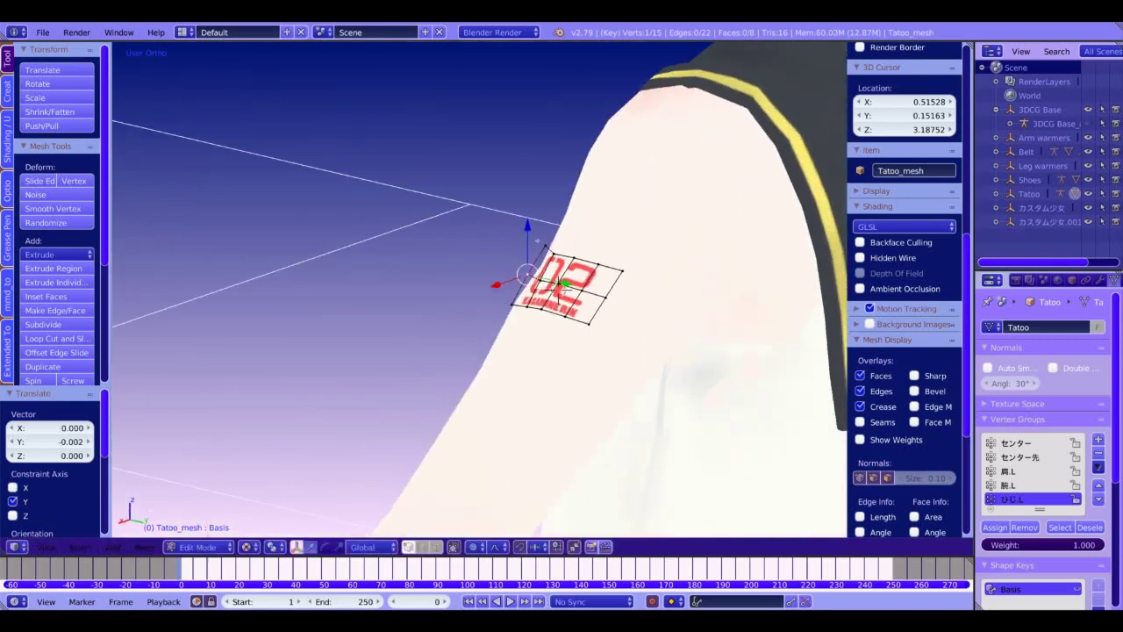
# Step: Shift the upper front edge vertices of the tattoo -0.002 along Y
pyautogui.keyDown('ctrl'); pyautogui.click(546, 248); pyautogui.keyUp('ctrl')
pyautogui.press('g')
pyautogui.press('y')
pyautogui.click(561, 285)
pyautogui.moveTo(561, 285); pyautogui.dragTo(492, 267, button='middle')
# Step: In front view, move the tattoo's lower outer vertices -0.000742 along X and -0.003 along Z
pyautogui.press('KP_3')
pyautogui.press('KP_1')
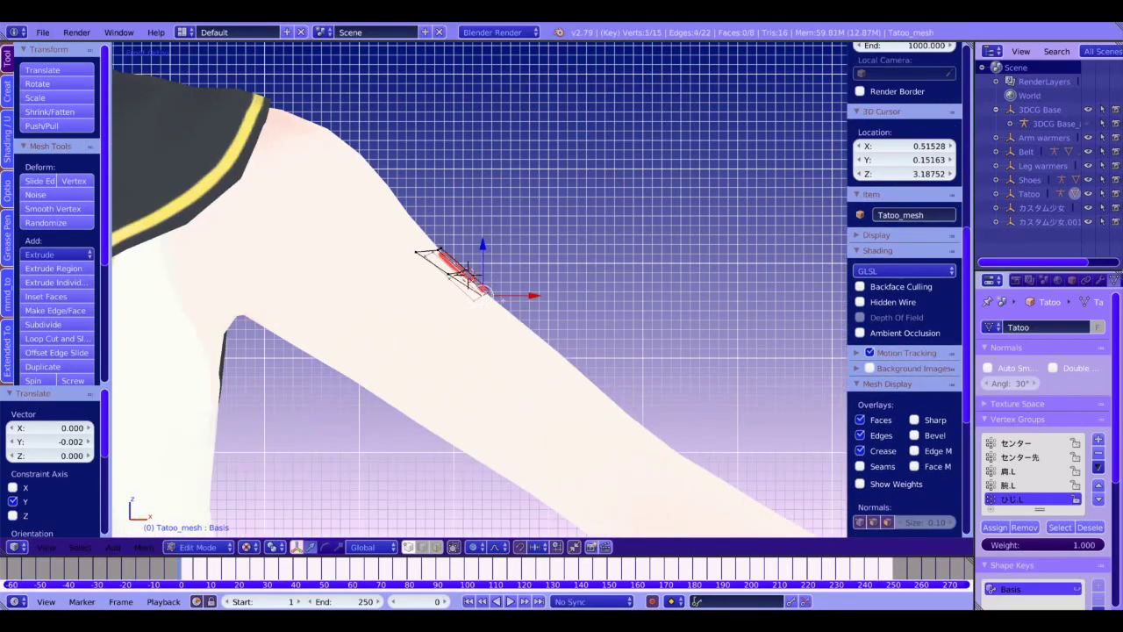
pyautogui.press('g')
pyautogui.click(466, 269)
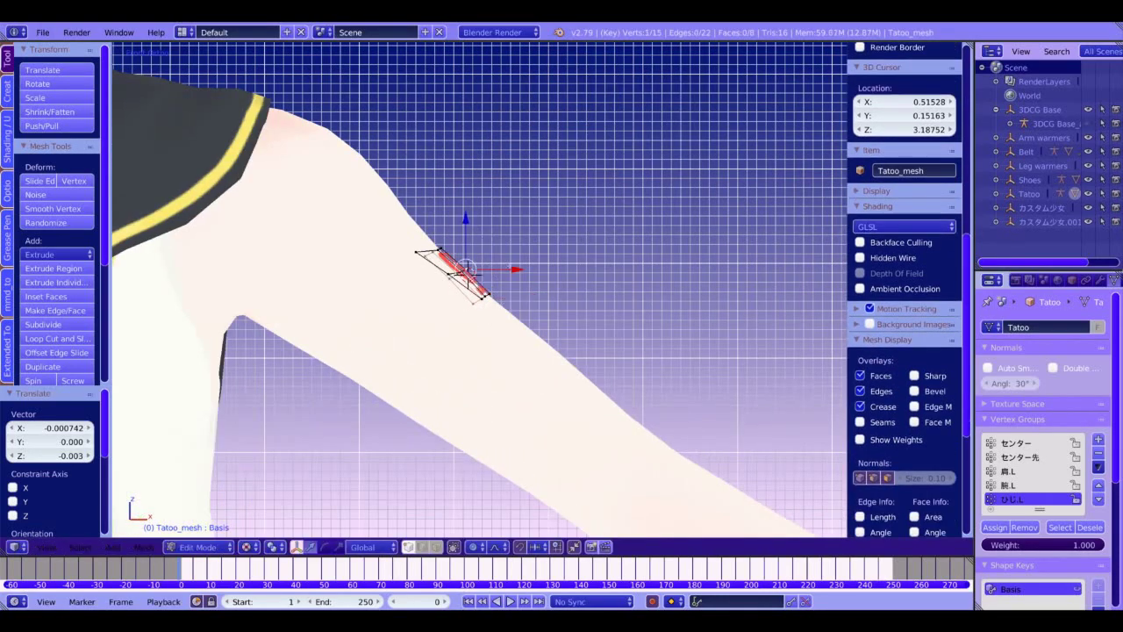
# Step: Nudge the tattoo's middle outer vertex -0.001 along X and Z, and adjust the upper-edge vertex to the arm outline
pyautogui.press('g')
pyautogui.press('x')
pyautogui.click(466, 269)
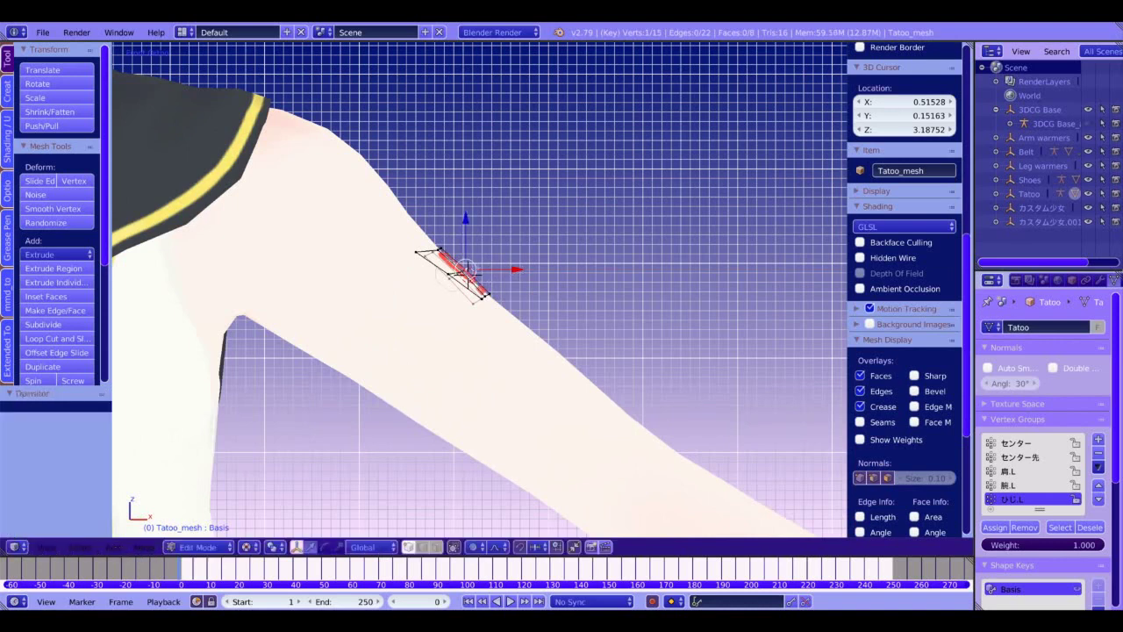
pyautogui.press('g')
pyautogui.click(469, 275)
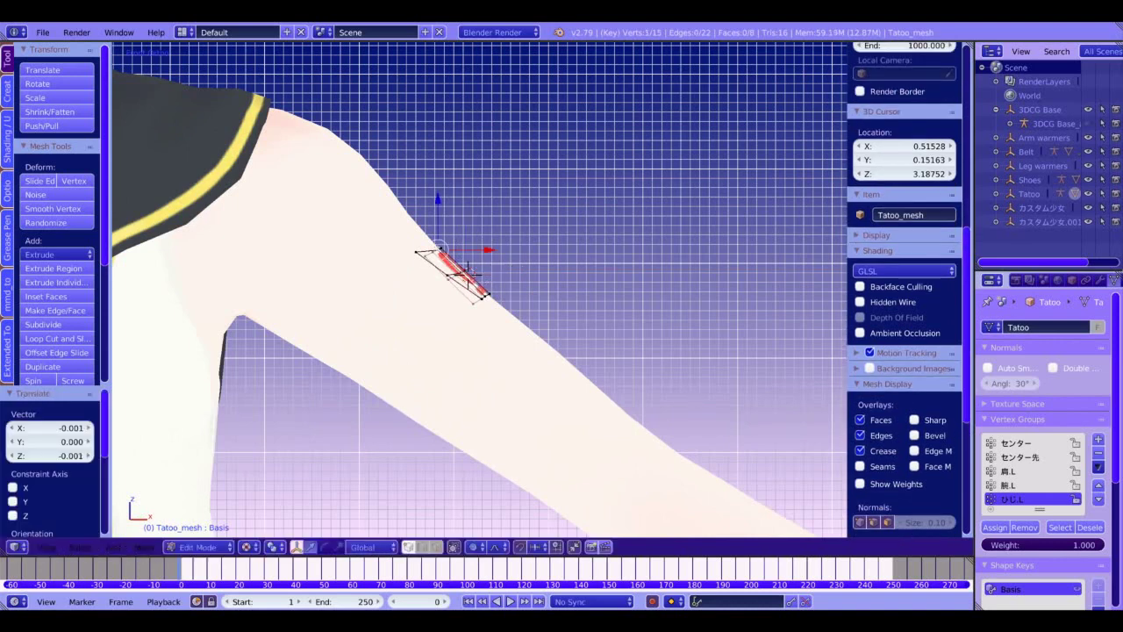
pyautogui.press('g')
pyautogui.click(467, 267)
# Step: Try to shift the vertex column beside the tattoo's rear edge along Z
pyautogui.press('Tab')
pyautogui.moveTo(501, 264); pyautogui.dragTo(373, 269, button='middle')
pyautogui.press('Tab')
pyautogui.rightClick(596, 272)
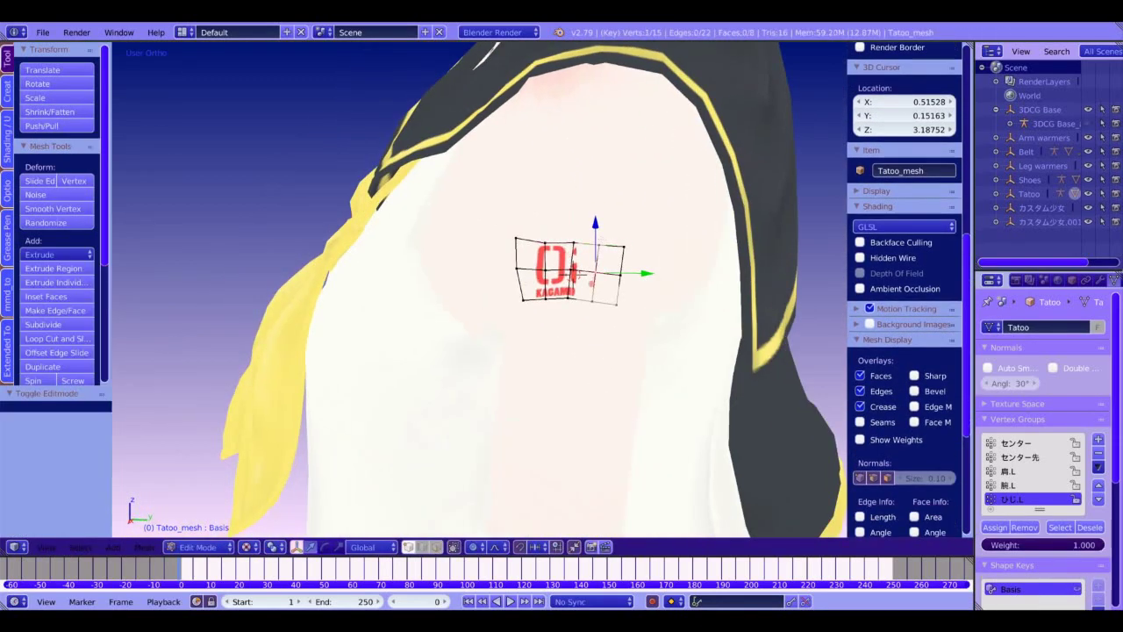
pyautogui.keyDown('alt'); pyautogui.rightClick(590, 310); pyautogui.keyUp('alt')
pyautogui.press('g')
pyautogui.click(649, 241)
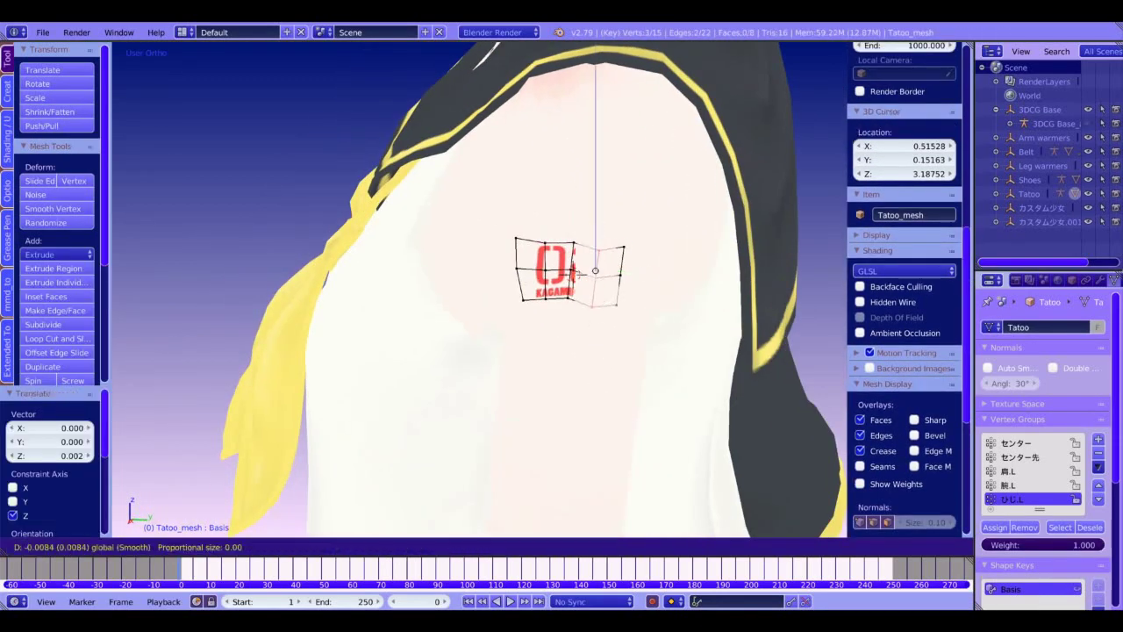
pyautogui.hotkey('ctrl', 'z')
# Step: Pull the tattoo's rear vertices outward by 0.003 along X
pyautogui.moveTo(649, 241); pyautogui.dragTo(500, 261, button='middle')
pyautogui.moveTo(497, 332); pyautogui.dragTo(503, 299)
pyautogui.rightClick(550, 289)
pyautogui.click(502, 298)
pyautogui.moveTo(502, 298); pyautogui.dragTo(451, 319, button='middle')
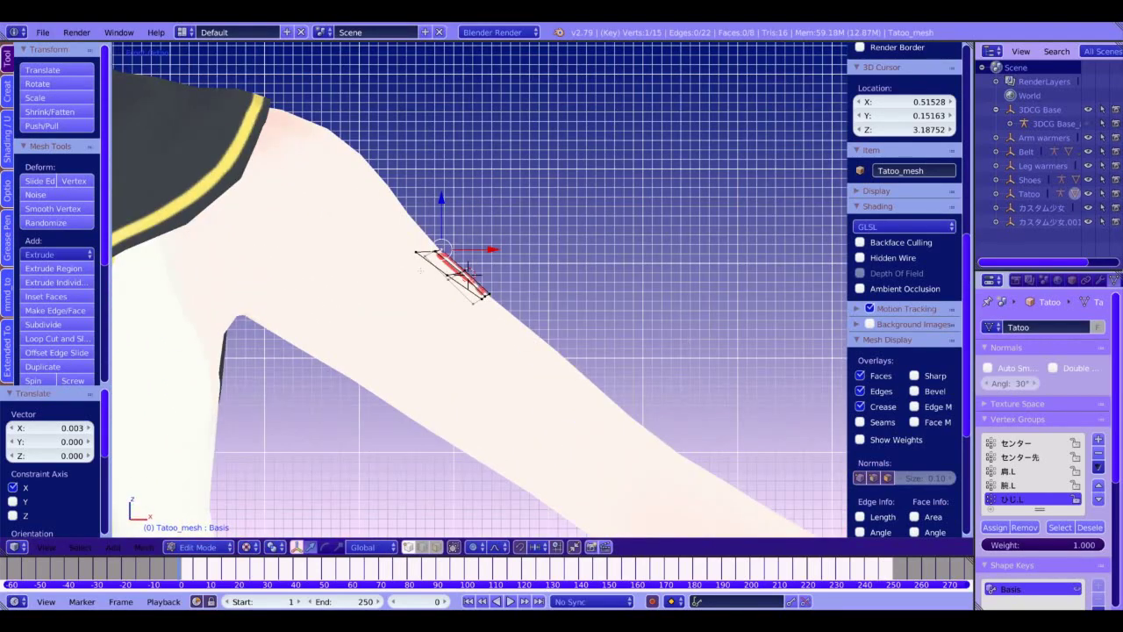
# Step: Move the tattoo's upper inner edge 0.006 along X and -0.003 along Z, and adjust the vertices in the rows below it
pyautogui.keyDown('ctrl'); pyautogui.rightClick(416, 252); pyautogui.keyUp('ctrl')
pyautogui.press('g')
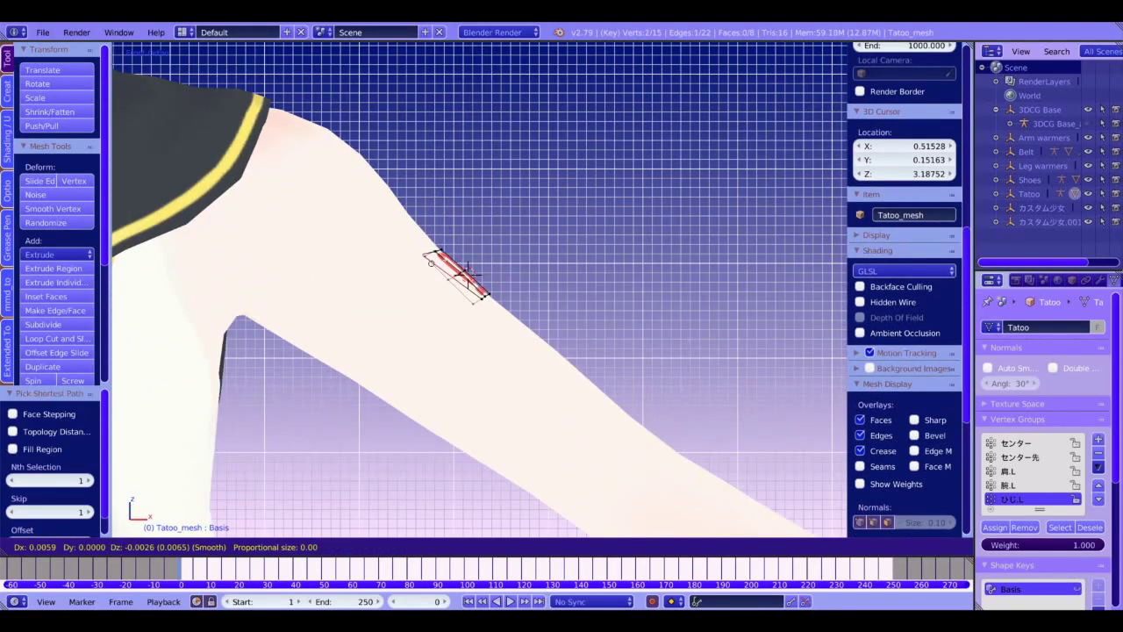
pyautogui.click(424, 256)
pyautogui.rightClick(467, 269)
pyautogui.press('g')
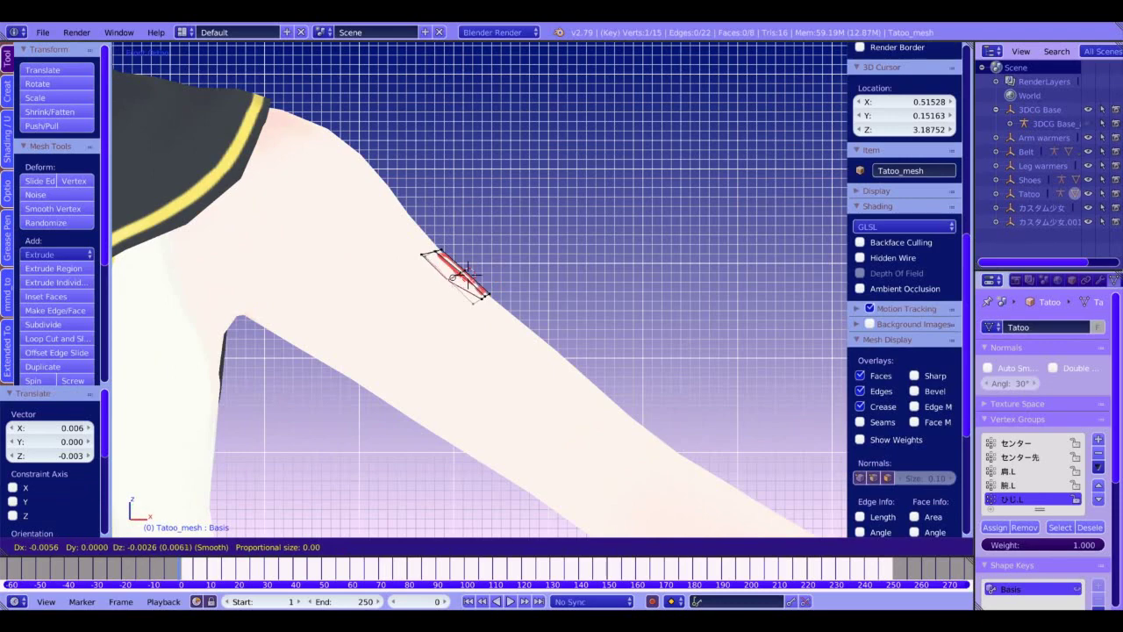
pyautogui.click(468, 269)
pyautogui.press('g')
pyautogui.click(473, 310)
# Step: Adjust individual side vertices of the tattoo to follow the arm's curve, checking the fit in Object Mode
pyautogui.press('Tab')
pyautogui.moveTo(477, 313); pyautogui.dragTo(421, 328, button='middle')
pyautogui.press('Tab')
pyautogui.moveTo(551, 285); pyautogui.dragTo(504, 289)
pyautogui.moveTo(537, 238); pyautogui.dragTo(557, 256)
pyautogui.rightClick(490, 268)
pyautogui.press('Tab')
pyautogui.press('Tab')
pyautogui.moveTo(566, 258); pyautogui.dragTo(530, 466, button='middle')
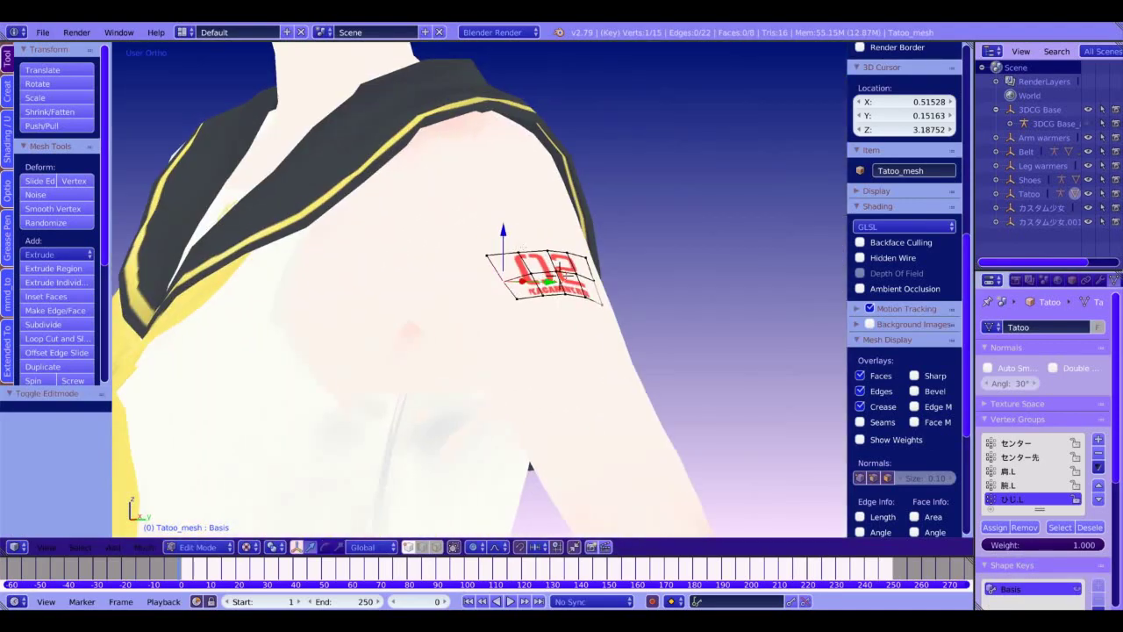
# Step: In a close front view, nudge the tattoo's inner edge vertex 0.000792 along X
pyautogui.press('KP_1')
pyautogui.scroll(5, 523, 249)
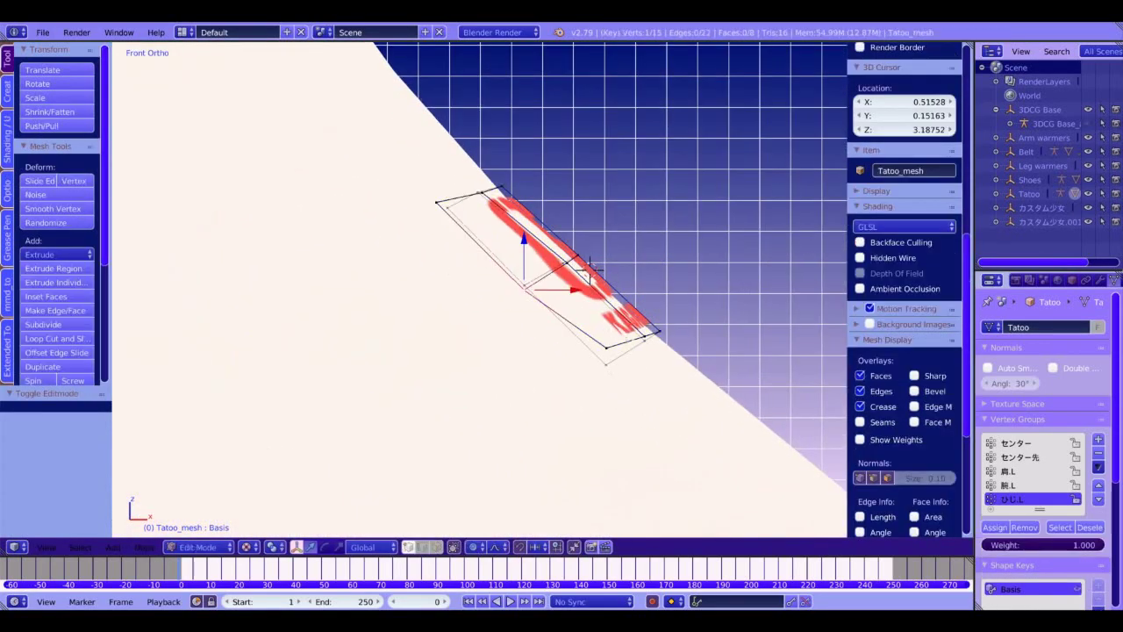
pyautogui.press('g')
pyautogui.press('x')
pyautogui.click(590, 267)
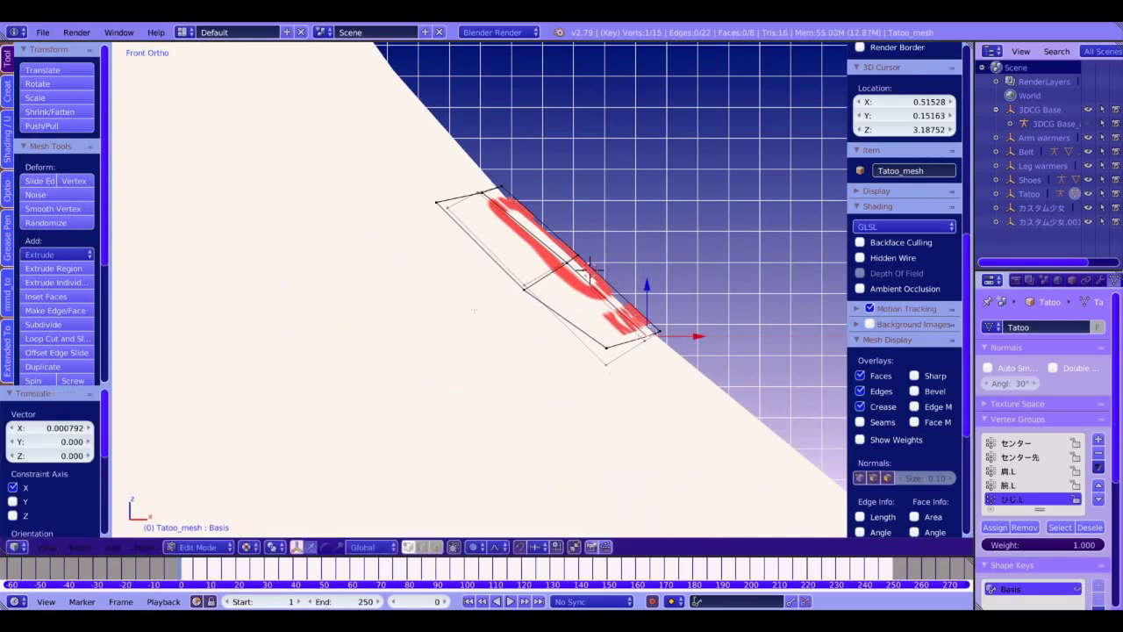
# Step: Move the inner edge's middle vertex slightly up and 0.003 along X, and its upper corner 0.000679 along X
pyautogui.click(413, 342)
pyautogui.moveTo(524, 239); pyautogui.dragTo(524, 234)
pyautogui.moveTo(575, 285); pyautogui.dragTo(585, 284)
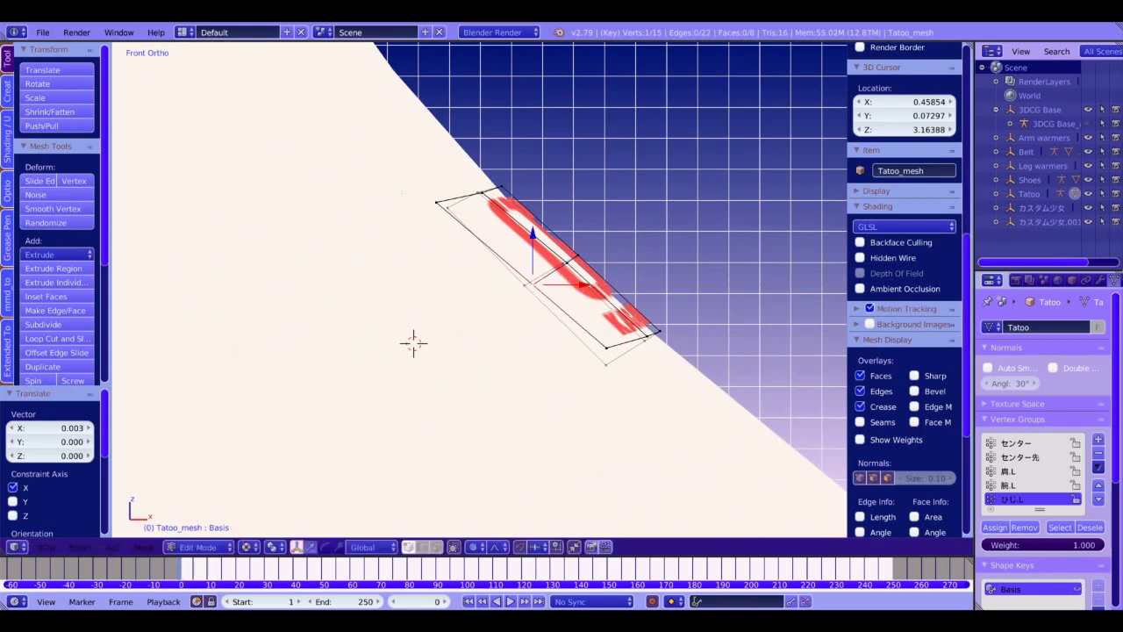
pyautogui.moveTo(487, 201); pyautogui.dragTo(490, 202)
pyautogui.press('g')
pyautogui.press('Escape')
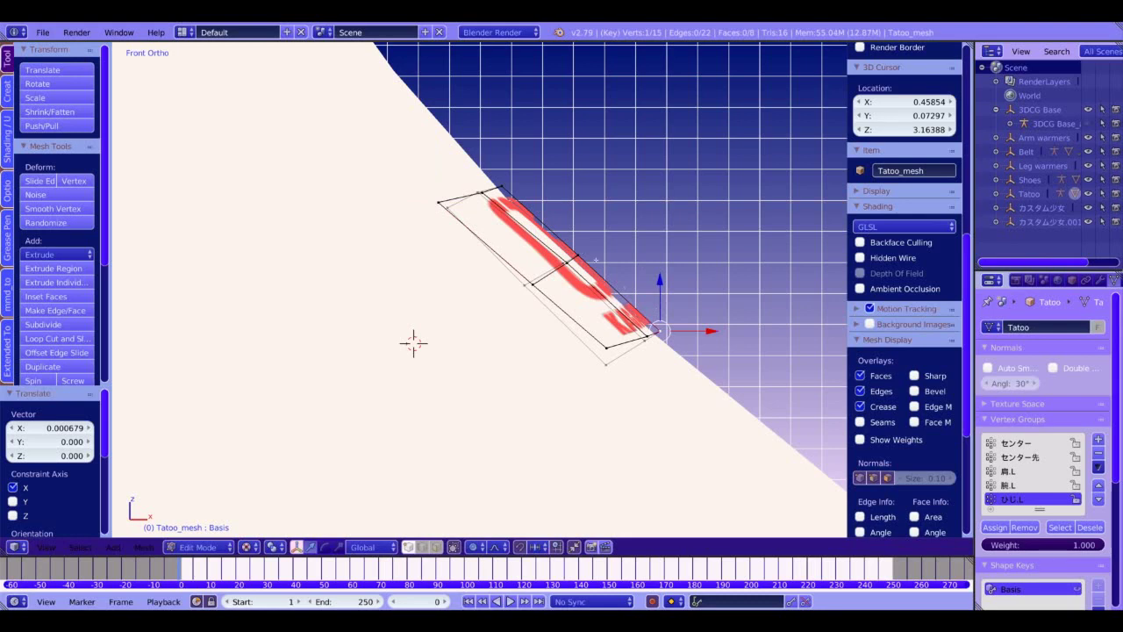
# Step: Move the tattoo's lower outer vertex -0.003 X and -0.000113 Z, and its middle outer vertex -0.001 X and -0.000679 Z
pyautogui.press('g')
pyautogui.click(607, 275)
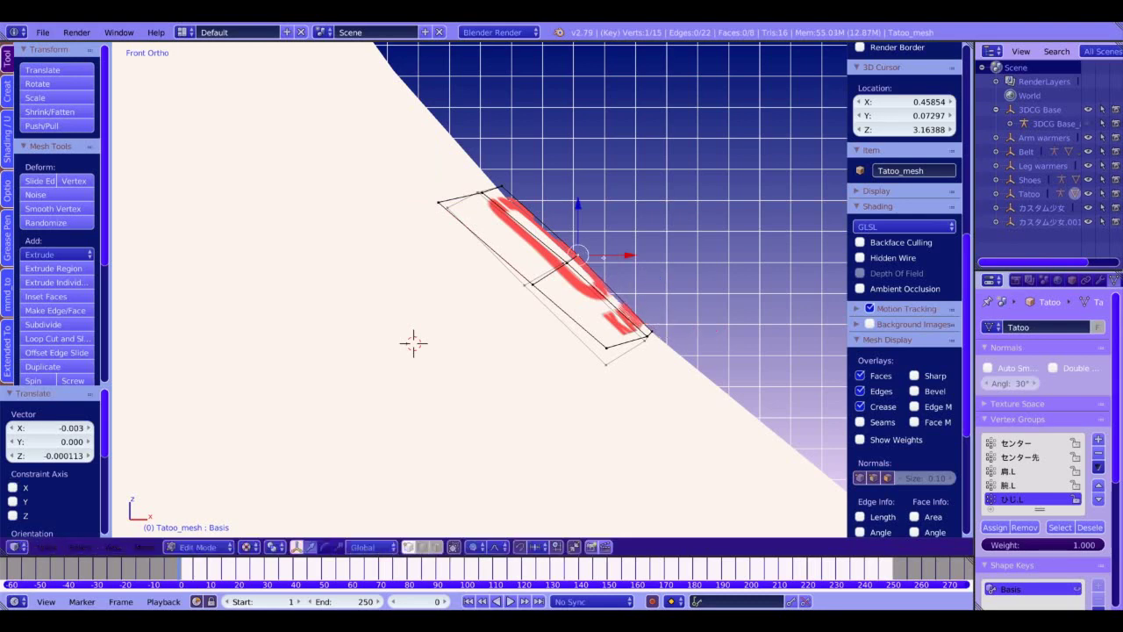
pyautogui.press('g')
pyautogui.click(599, 260)
pyautogui.moveTo(598, 260); pyautogui.dragTo(473, 290, button='middle')
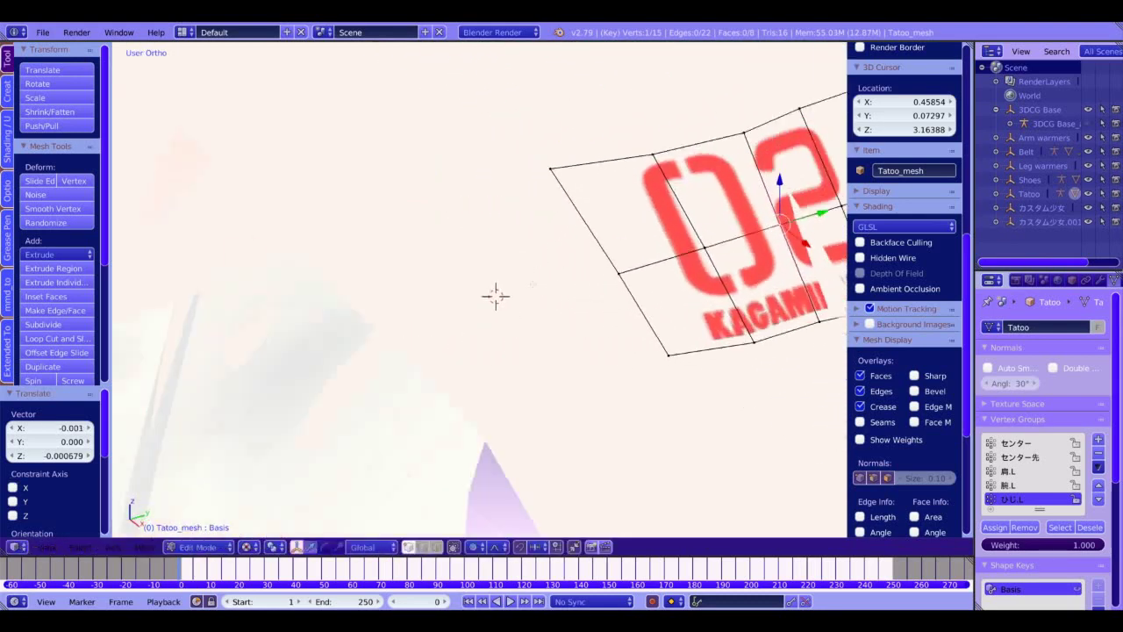
# Step: Nudge the tattoo's lower-edge and central vertices to lay the mesh evenly over the arm
pyautogui.keyDown('shift'); pyautogui.moveTo(666, 264); pyautogui.dragTo(474, 246, button='middle'); pyautogui.keyUp('shift')
pyautogui.rightClick(632, 318)
pyautogui.moveTo(658, 339); pyautogui.dragTo(662, 341)
pyautogui.moveTo(633, 277); pyautogui.dragTo(622, 244)
pyautogui.rightClick(593, 220)
pyautogui.press('Return')
pyautogui.moveTo(659, 338); pyautogui.dragTo(663, 342)
pyautogui.moveTo(637, 279); pyautogui.dragTo(637, 278)
# Step: Return to Object Mode in front view and deselect all objects
pyautogui.press('KP_3')
pyautogui.press('KP_1')
pyautogui.press('Tab')
pyautogui.scroll(-6, 587, 280)
pyautogui.press('a')
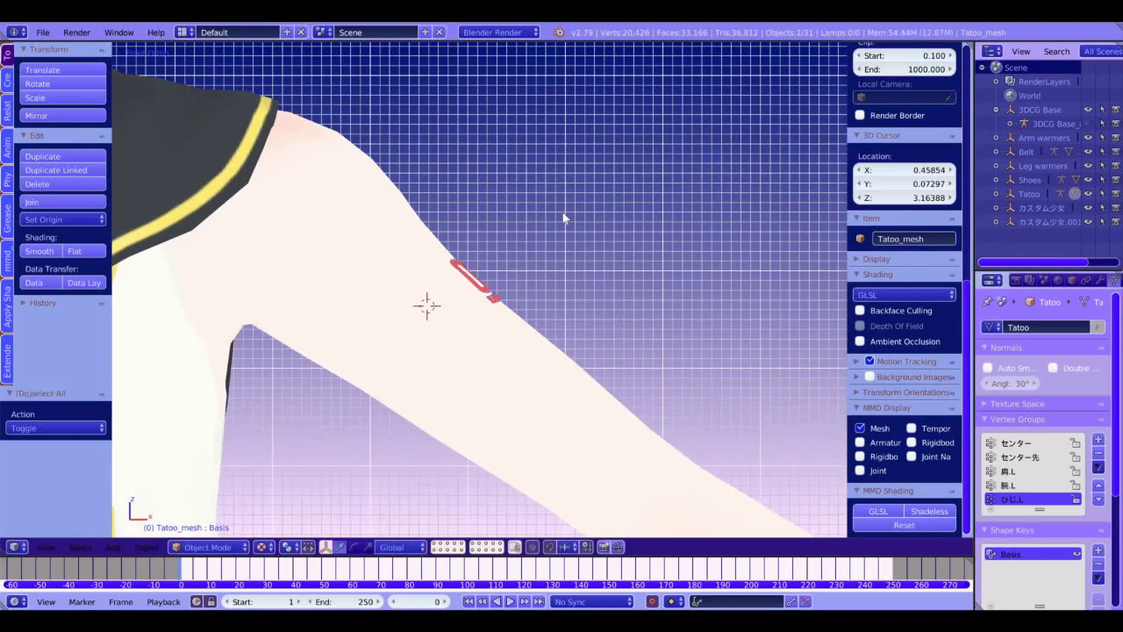
# Step: Inspect the tattoo's fit up close and examine the full outfit from all sides
pyautogui.scroll(-6, 563, 218)
pyautogui.moveTo(535, 359); pyautogui.dragTo(467, 375, button='middle')
pyautogui.scroll(4, 504, 296)
pyautogui.scroll(3, 513, 272)
pyautogui.scroll(-8, 519, 256)
pyautogui.press('KP_1')
pyautogui.scroll(-2, 492, 88)
pyautogui.keyDown('shift'); pyautogui.moveTo(493, 83); pyautogui.dragTo(516, 462, button='middle'); pyautogui.keyUp('shift')
pyautogui.press('KP_6')
pyautogui.press('KP_6')
pyautogui.press('KP_6')
pyautogui.press('KP_6')
pyautogui.press('KP_6')
pyautogui.press('KP_6')
pyautogui.press('KP_6')
pyautogui.press('KP_6')
pyautogui.press('KP_6')
pyautogui.press('KP_6')
pyautogui.press('KP_6')
pyautogui.press('KP_6')
pyautogui.press('KP_6')
pyautogui.press('KP_6')
pyautogui.press('KP_6')
pyautogui.press('KP_6')
pyautogui.press('KP_6')
pyautogui.press('KP_6')
pyautogui.press('KP_6')
pyautogui.press('KP_6')
pyautogui.press('KP_6')
pyautogui.press('KP_6')
pyautogui.press('KP_6')
pyautogui.press('KP_1')
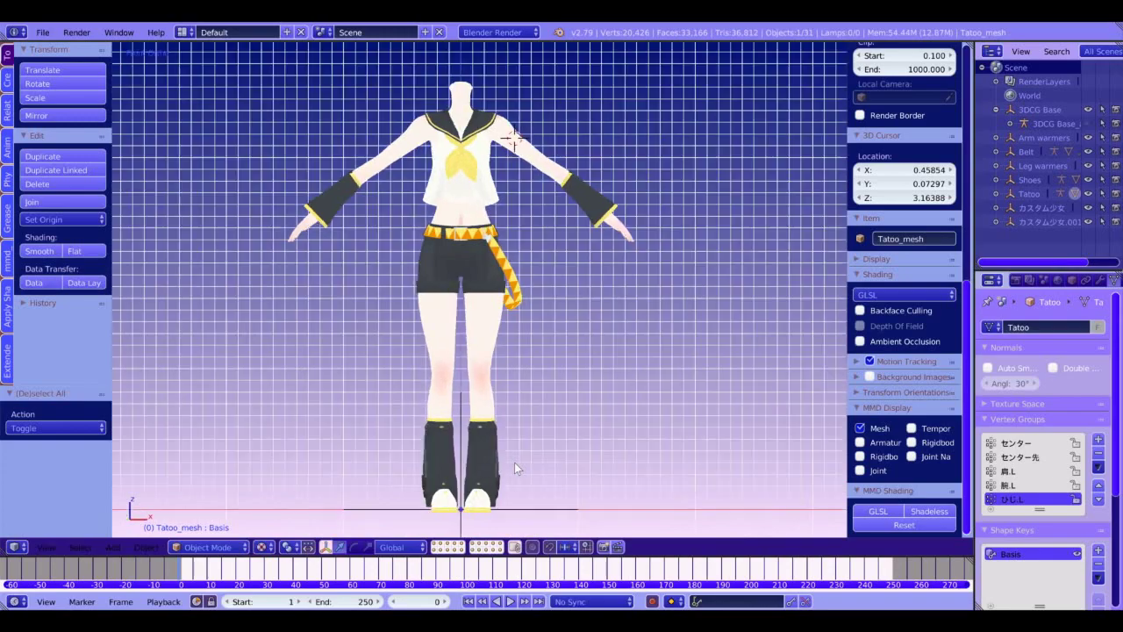
# Step: Try to move a vertex on the outer side of the base body's knee about 0.006 along X
pyautogui.rightClick(482, 404)
pyautogui.press('Tab')
pyautogui.keyDown('shift'); pyautogui.moveTo(483, 404); pyautogui.dragTo(498, 330, button='middle'); pyautogui.keyUp('shift')
pyautogui.scroll(6, 513, 269)
pyautogui.scroll(-1, 514, 269)
pyautogui.rightClick(545, 278)
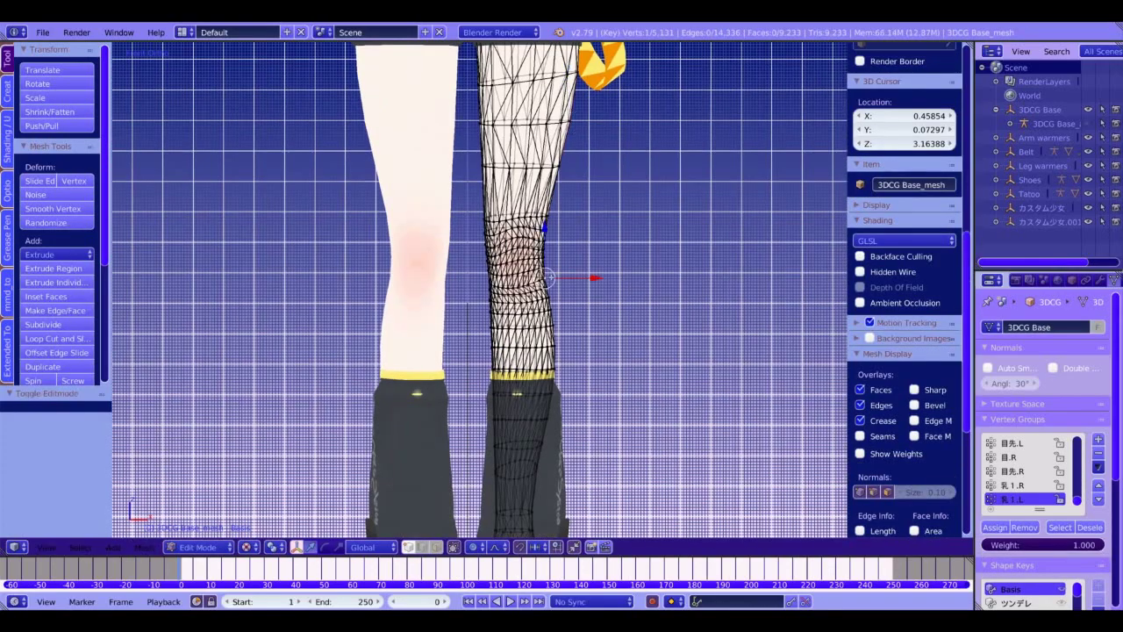
pyautogui.press('g')
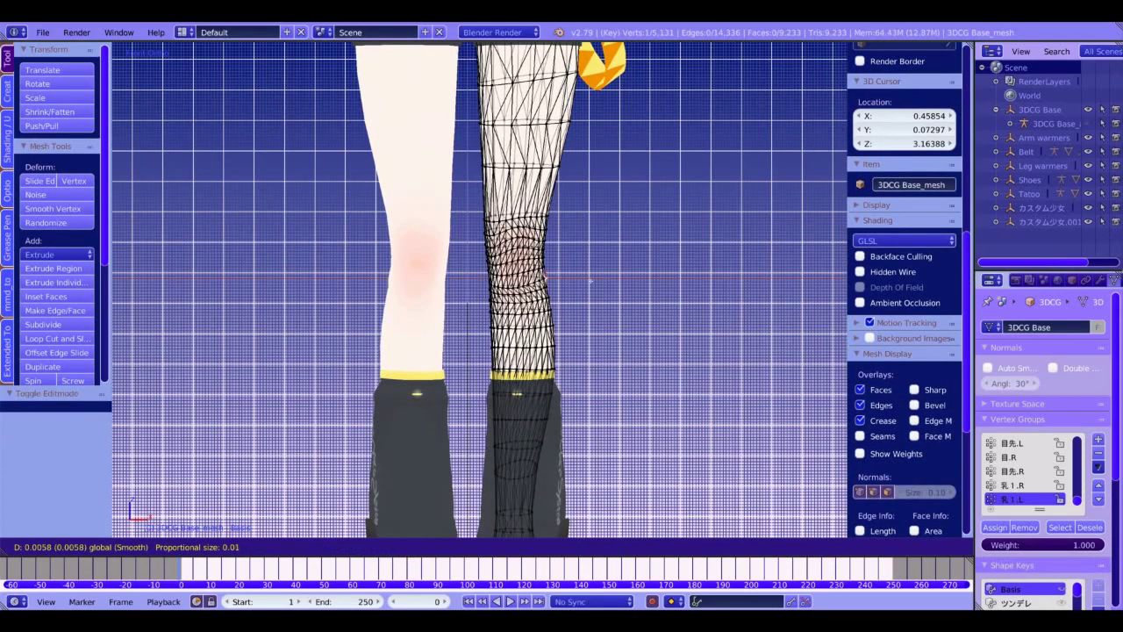
pyautogui.click(591, 281)
pyautogui.hotkey('ctrl', 'z')
# Step: Raise the top section of the leg warmers 0.121 along Z with proportional editing
pyautogui.press('Tab')
pyautogui.rightClick(551, 456)
pyautogui.press('Tab')
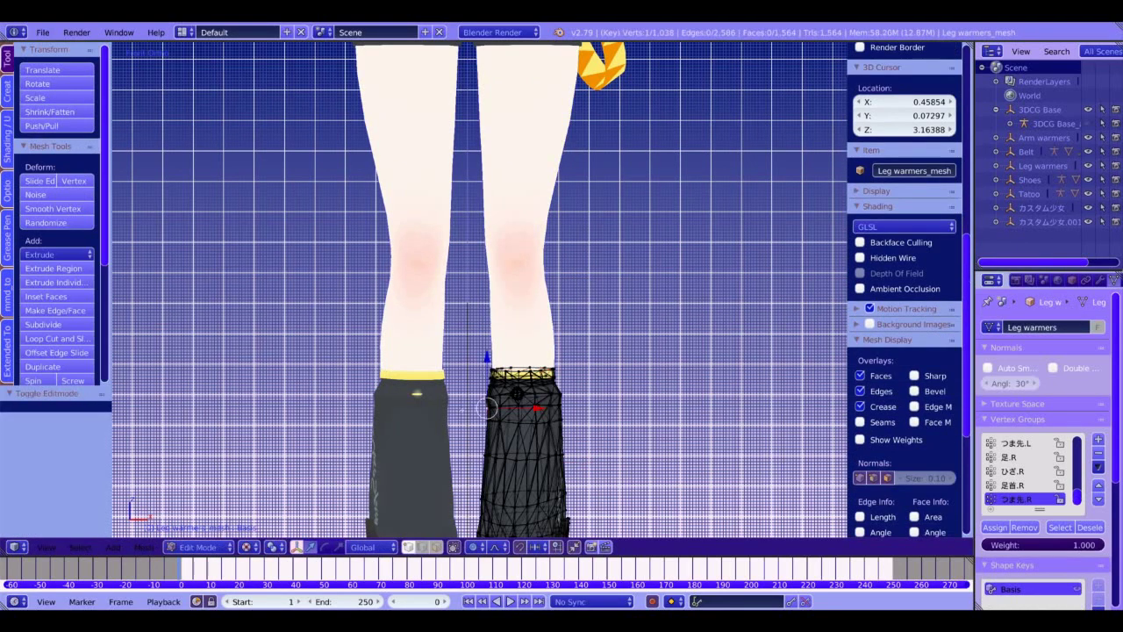
pyautogui.moveTo(492, 435)
pyautogui.keyDown('ctrl'); pyautogui.mouseDown()
pyautogui.moveTo(446, 388)
pyautogui.moveTo(444, 413)
pyautogui.mouseUp(); pyautogui.keyUp('ctrl')
pyautogui.moveTo(517, 342); pyautogui.dragTo(541, 307)
pyautogui.scroll(-2, 540, 305)
pyautogui.scroll(-9, 540, 306)
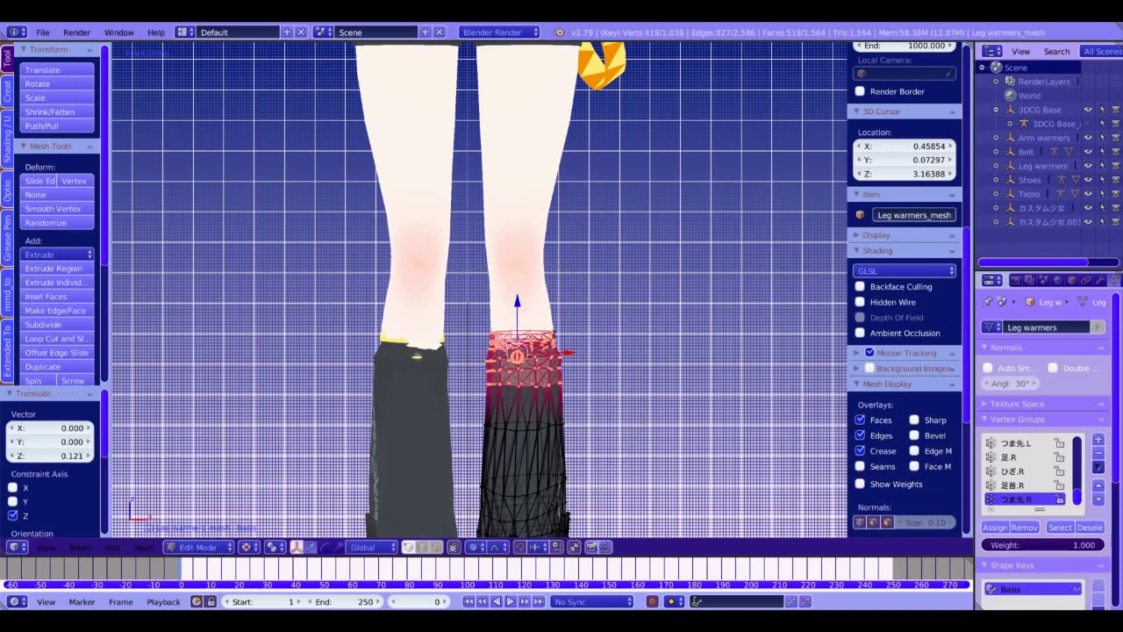
# Step: In side view, shift the upper part of the leg warmers -0.015 along Y to fit the calf
pyautogui.keyDown('shift'); pyautogui.moveTo(540, 309); pyautogui.dragTo(567, 248, button='middle'); pyautogui.keyUp('shift')
pyautogui.press('KP_3')
pyautogui.moveTo(516, 294); pyautogui.dragTo(506, 272)
pyautogui.rightClick(440, 273)
pyautogui.scroll(11, 489, 273)
pyautogui.rightClick(460, 272)
pyautogui.rightClick(512, 360)
# Step: In side view, pull the back of the leg warmers outward along Y around the heel and bottom edge with proportional editing
pyautogui.keyDown('shift'); pyautogui.moveTo(511, 360); pyautogui.dragTo(548, 236, button='middle'); pyautogui.keyUp('shift')
pyautogui.rightClick(544, 409)
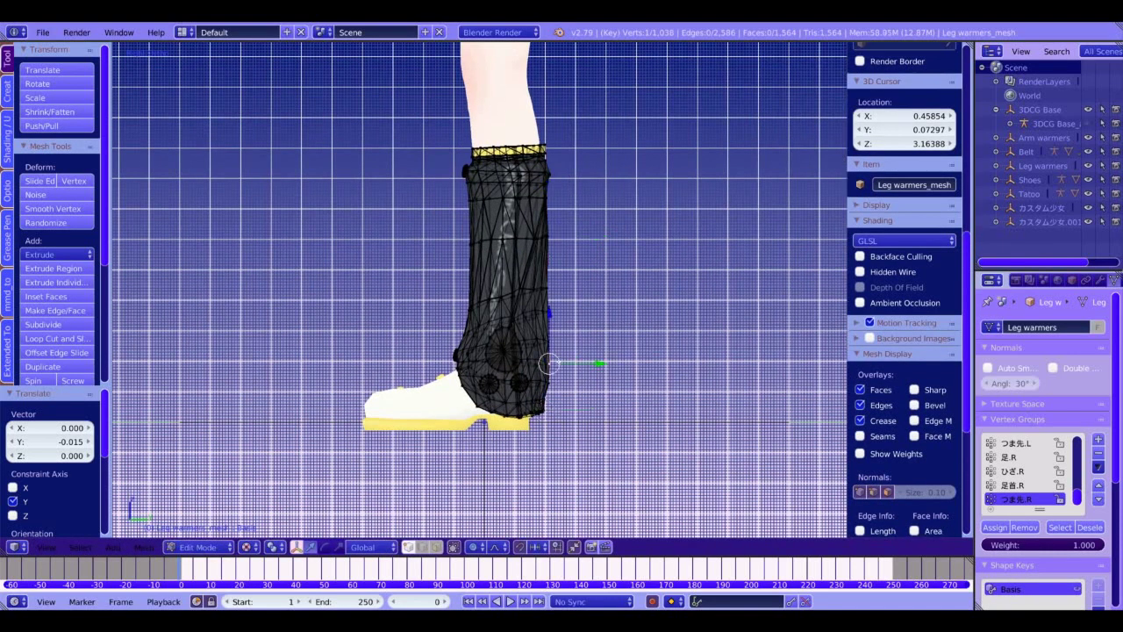
pyautogui.press('g')
pyautogui.scroll(-6, 611, 336)
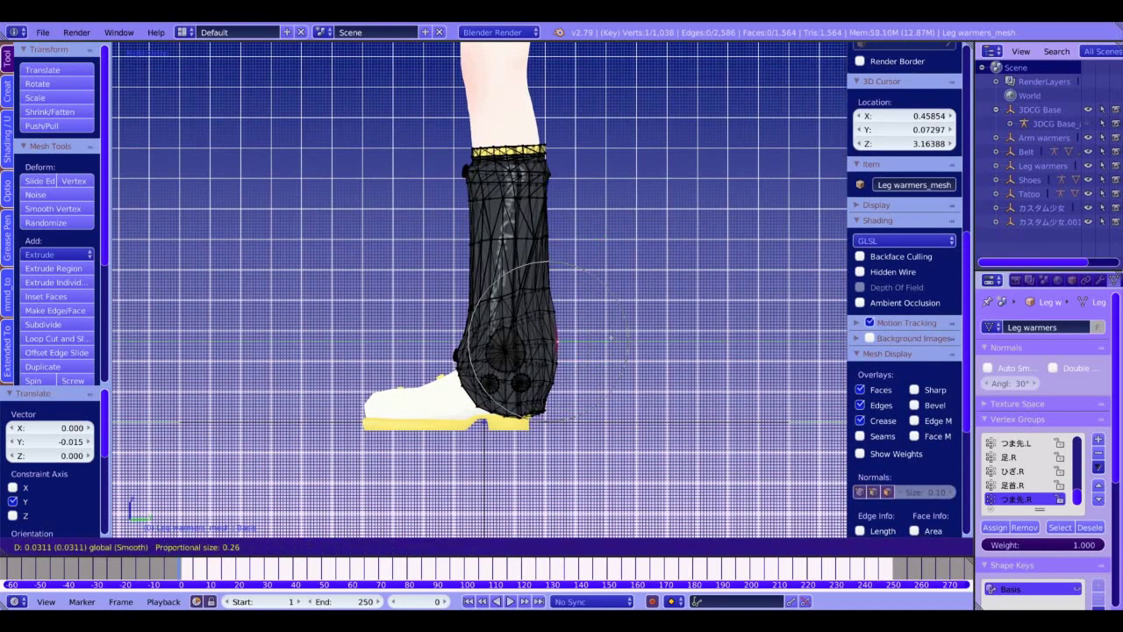
pyautogui.click(612, 336)
pyautogui.moveTo(584, 413); pyautogui.dragTo(594, 412)
pyautogui.moveTo(542, 160); pyautogui.dragTo(551, 160, button='right')
pyautogui.rightClick(553, 156)
# Step: Fit the front of the leg warmers' top rim to the shin by shifting vertices along Y, the last by -0.008
pyautogui.moveTo(566, 97); pyautogui.dragTo(592, 535, button='middle')
pyautogui.scroll(8, 623, 460)
pyautogui.rightClick(598, 137)
pyautogui.rightClick(625, 151)
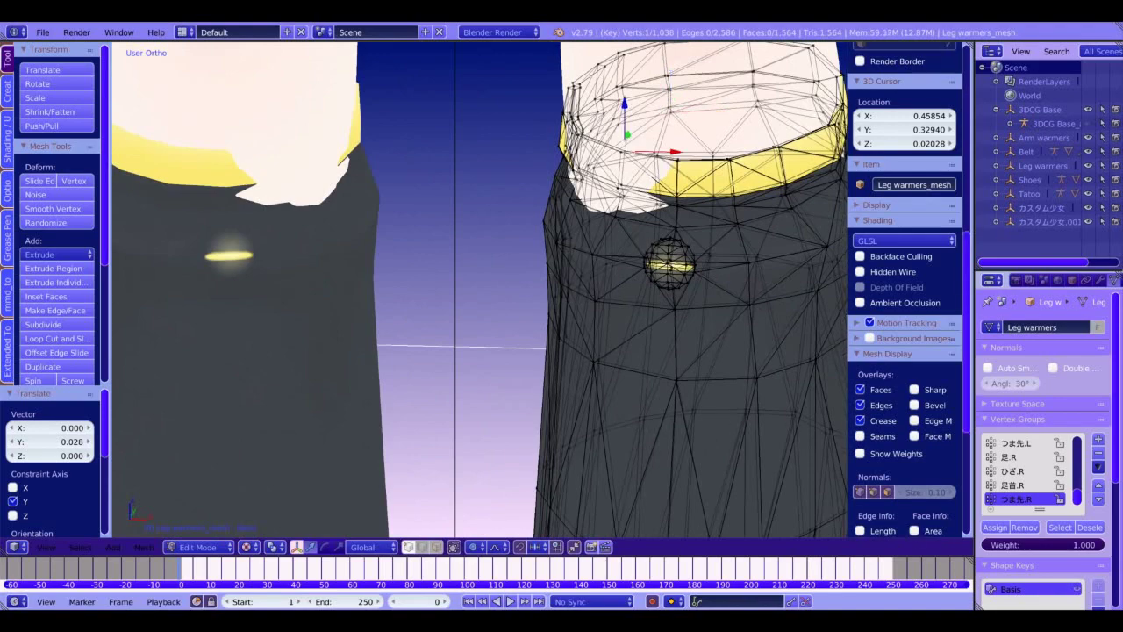
pyautogui.moveTo(628, 134); pyautogui.dragTo(669, 155)
pyautogui.moveTo(669, 156); pyautogui.dragTo(714, 155, button='middle')
pyautogui.moveTo(649, 139); pyautogui.dragTo(655, 144)
pyautogui.press('KP_1')
# Step: Shift a vertex on the leg warmers' top rim 0.005 along X and one at its back about -0.013 along Y
pyautogui.scroll(-8, 607, 139)
pyautogui.keyDown('shift'); pyautogui.moveTo(608, 139); pyautogui.dragTo(600, 93, button='middle'); pyautogui.keyUp('shift')
pyautogui.moveTo(675, 101); pyautogui.dragTo(574, 127, button='middle')
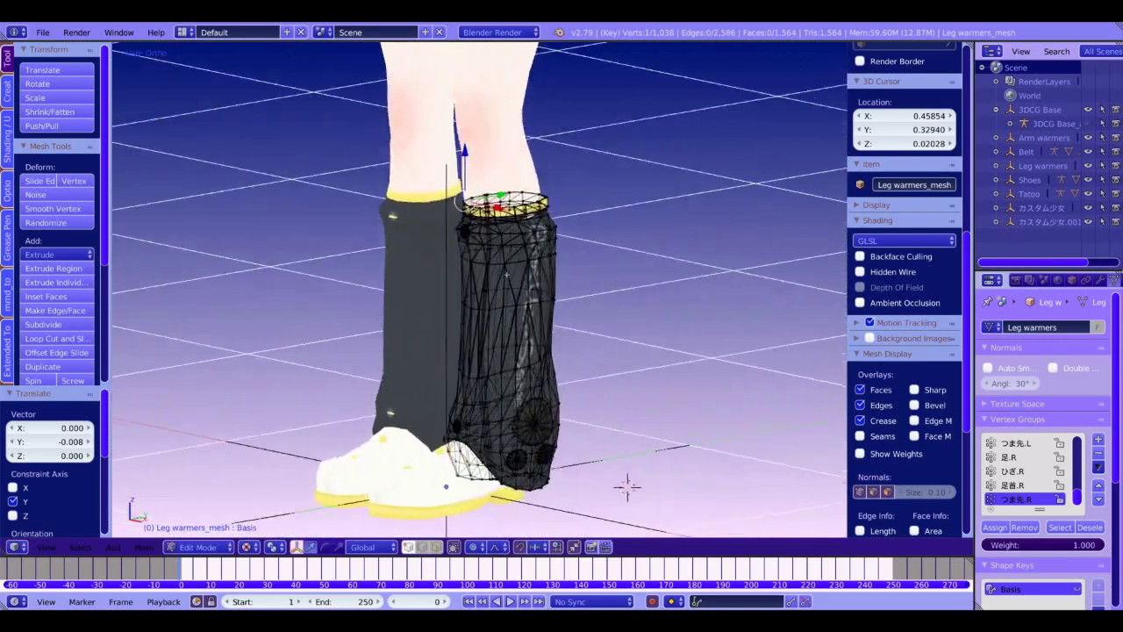
pyautogui.scroll(4, 574, 127)
pyautogui.rightClick(594, 107)
pyautogui.moveTo(625, 113); pyautogui.dragTo(629, 114)
pyautogui.rightClick(651, 59)
pyautogui.keyDown('shift'); pyautogui.moveTo(654, 58); pyautogui.dragTo(655, 179, button='middle'); pyautogui.keyUp('shift')
pyautogui.press('g')
pyautogui.press('y')
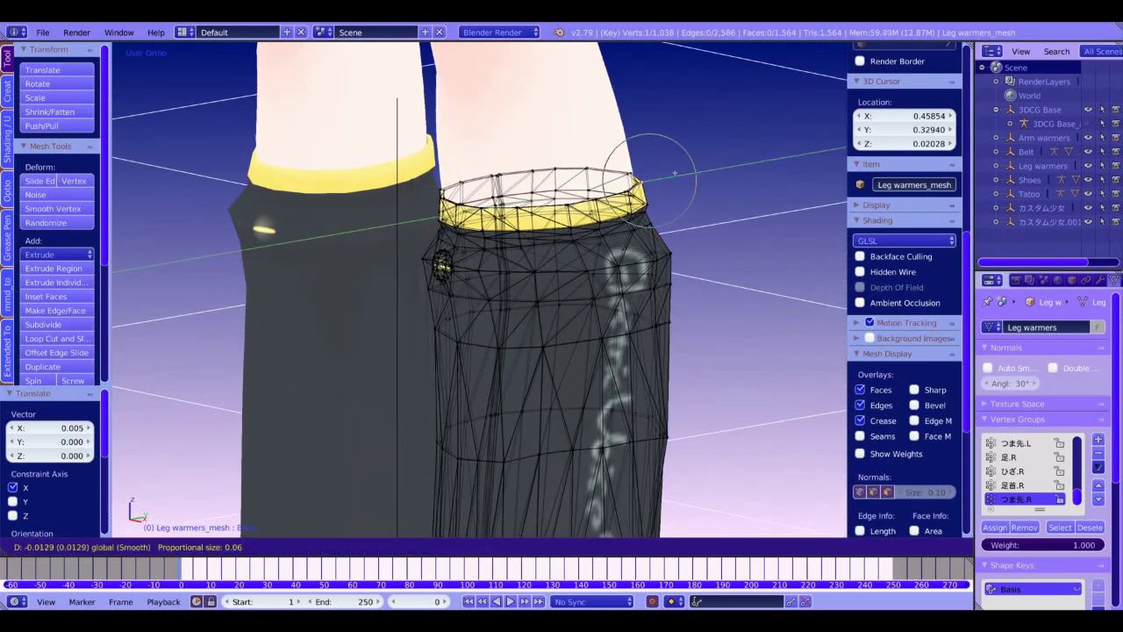
pyautogui.moveTo(672, 174); pyautogui.dragTo(670, 173)
# Step: Shift two more vertices of the leg warmers' top rim along Y, the first by -0.011, and finish the mesh edit
pyautogui.moveTo(669, 174); pyautogui.dragTo(574, 185, button='middle')
pyautogui.rightClick(539, 195)
pyautogui.moveTo(585, 196); pyautogui.dragTo(576, 196)
pyautogui.press('Return')
pyautogui.moveTo(583, 185); pyautogui.dragTo(580, 304, button='middle')
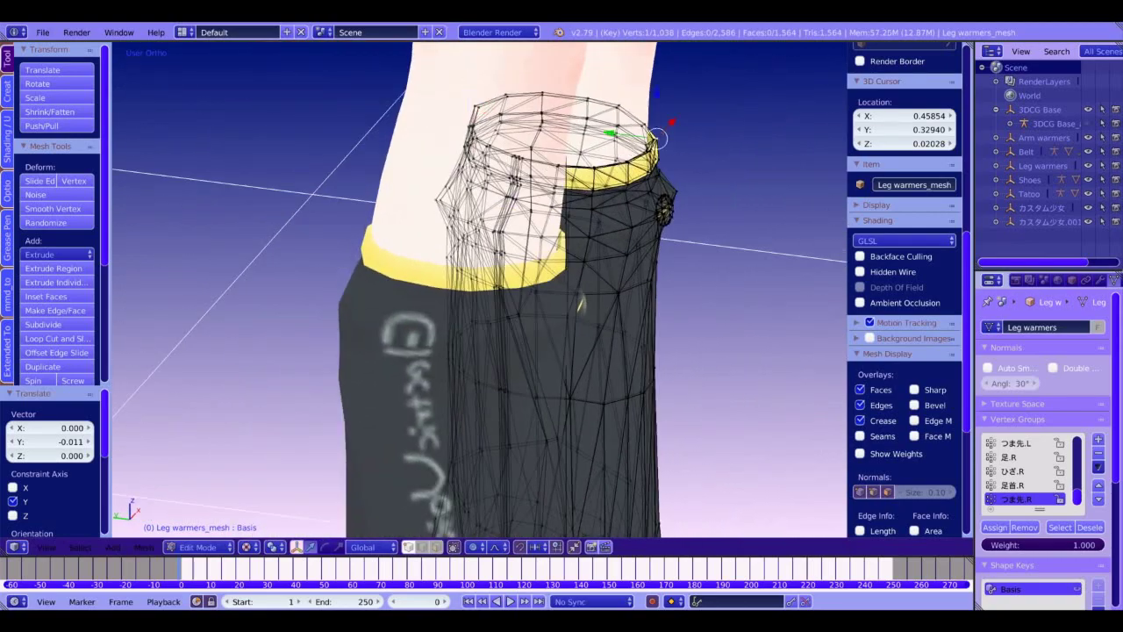
pyautogui.press('g')
pyautogui.press('y')
pyautogui.click(621, 138)
pyautogui.press('KP_1')
pyautogui.press('Tab')
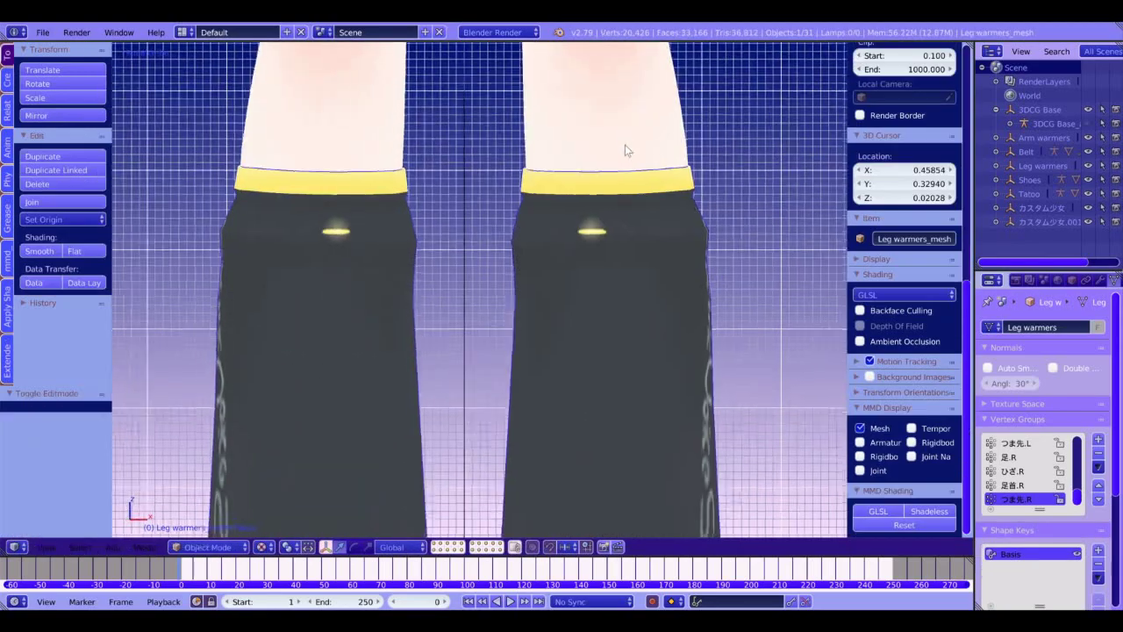
# Step: Move a vertex on the outer side of the base body's knee outward along X with a larger proportional radius
pyautogui.scroll(-10, 614, 175)
pyautogui.keyDown('shift'); pyautogui.moveTo(596, 344); pyautogui.dragTo(601, 441, button='middle'); pyautogui.keyUp('shift')
pyautogui.rightClick(505, 304)
pyautogui.scroll(3, 505, 303)
pyautogui.press('Tab')
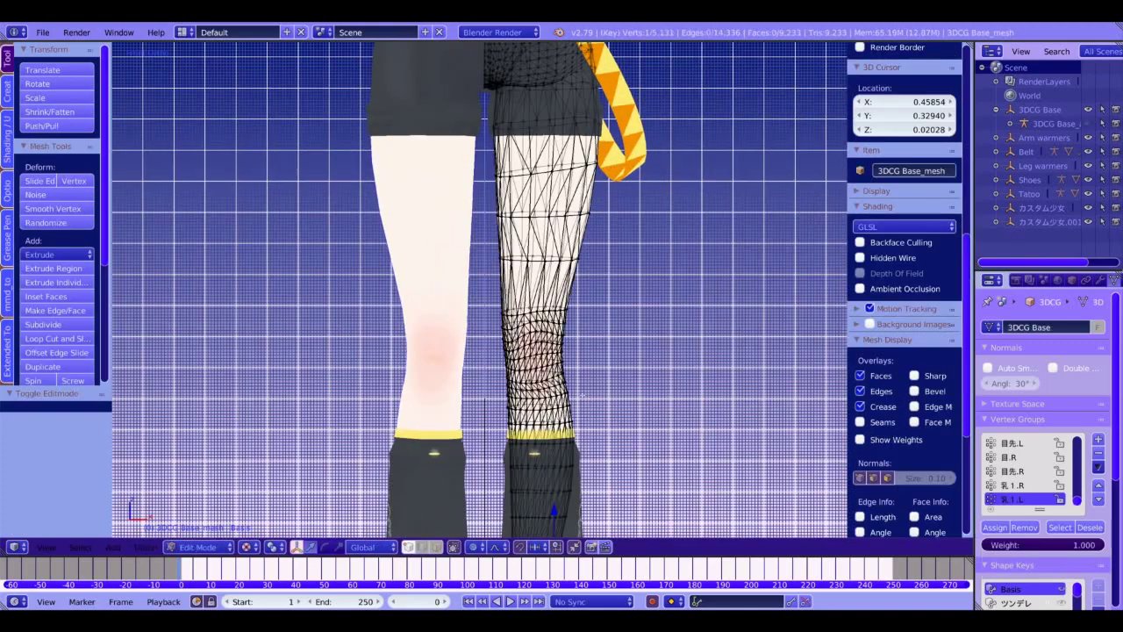
pyautogui.press('g')
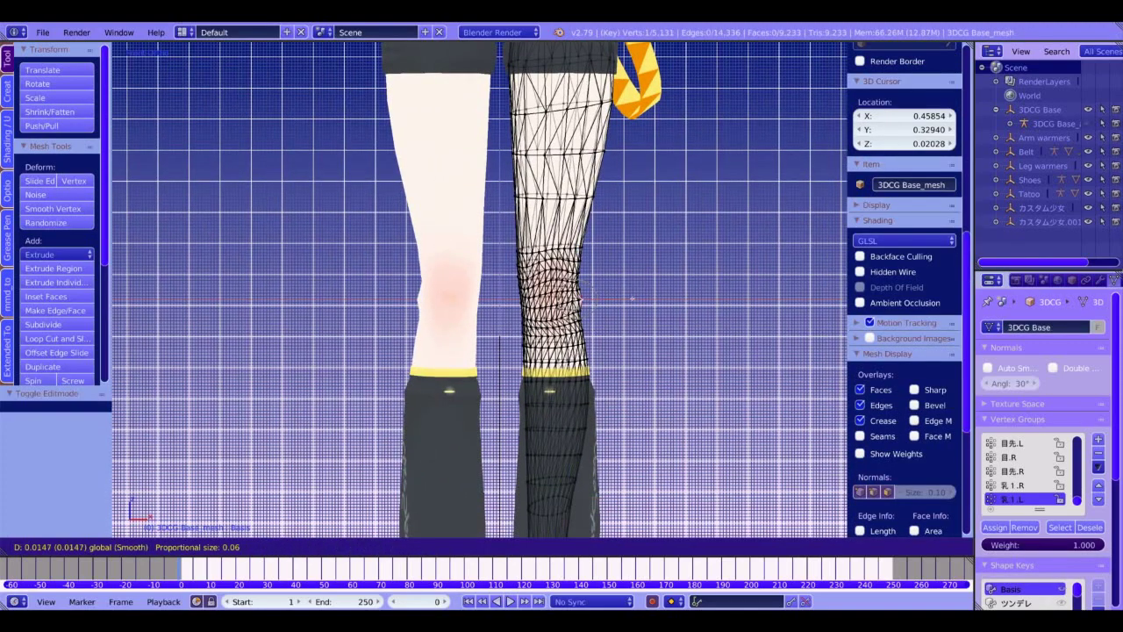
pyautogui.scroll(15, 631, 299)
pyautogui.click(629, 298)
pyautogui.keyDown('shift'); pyautogui.moveTo(588, 350); pyautogui.dragTo(603, 227, button='middle'); pyautogui.keyUp('shift')
pyautogui.rightClick(608, 251)
pyautogui.press('Tab')
# Step: Try to pull two vertices on the outer side of the base body's leg slightly inward along X
pyautogui.scroll(-5, 561, 422)
pyautogui.scroll(8, 564, 337)
pyautogui.press('Tab')
pyautogui.rightClick(622, 444)
pyautogui.moveTo(671, 444); pyautogui.dragTo(668, 444)
pyautogui.moveTo(634, 378); pyautogui.dragTo(658, 380, button='right')
pyautogui.press('Escape')
pyautogui.moveTo(685, 372); pyautogui.dragTo(679, 372)
pyautogui.press('Tab')
pyautogui.scroll(-8, 649, 473)
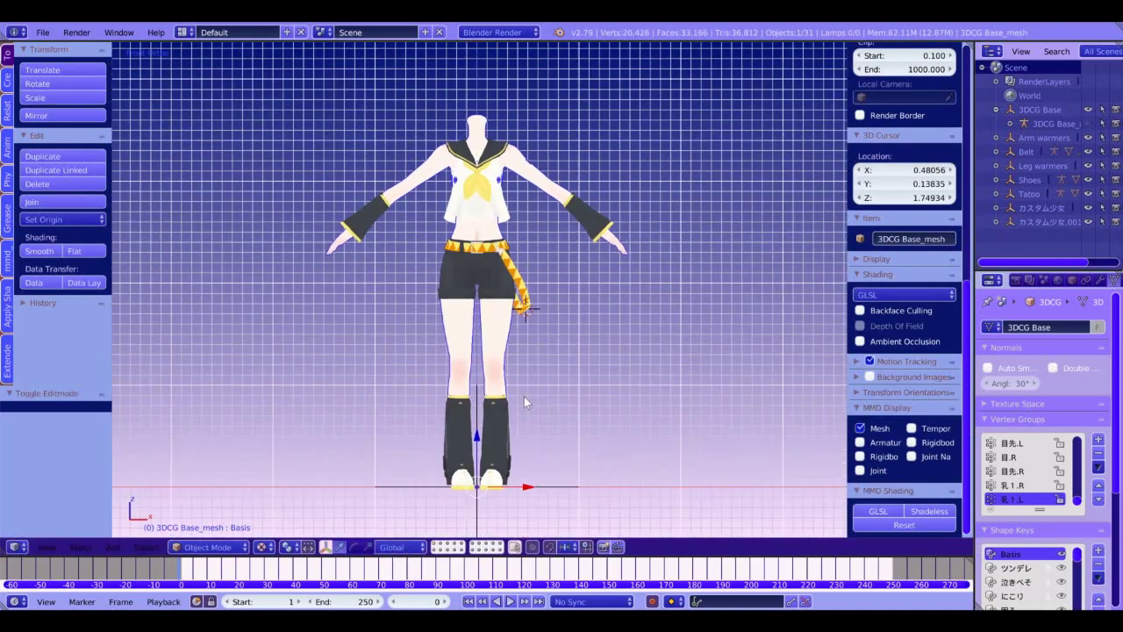
pyautogui.hotkey('ctrl', 'z')
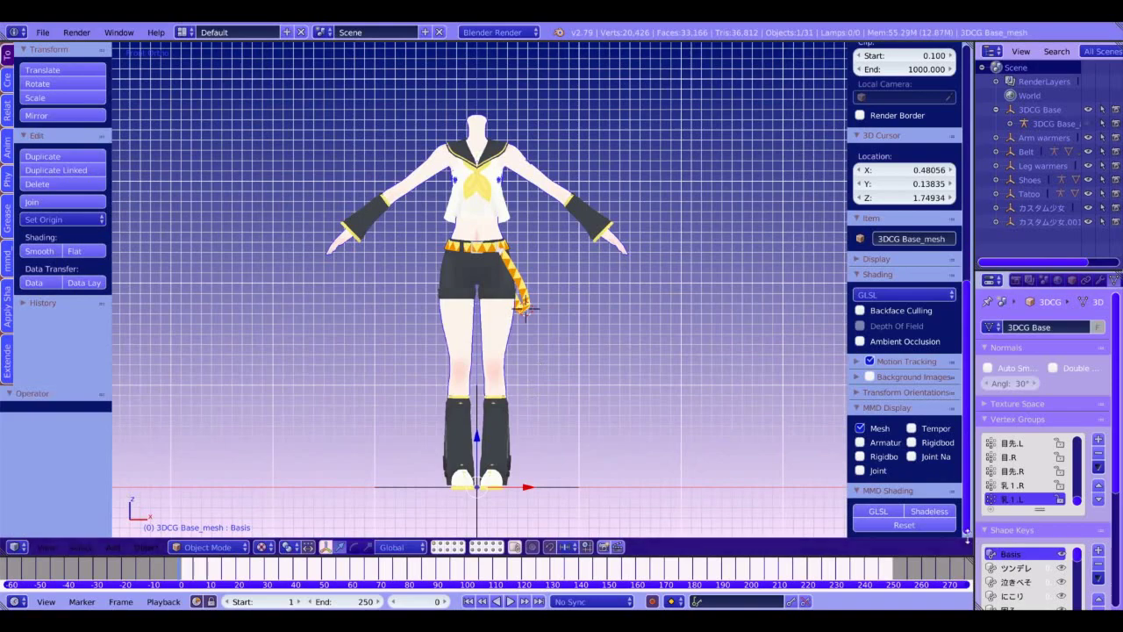
# Step: Raise the hem of the sailor top 0.072 along Z and scale it to about 0.91 along X with proportional editing
pyautogui.press('a')
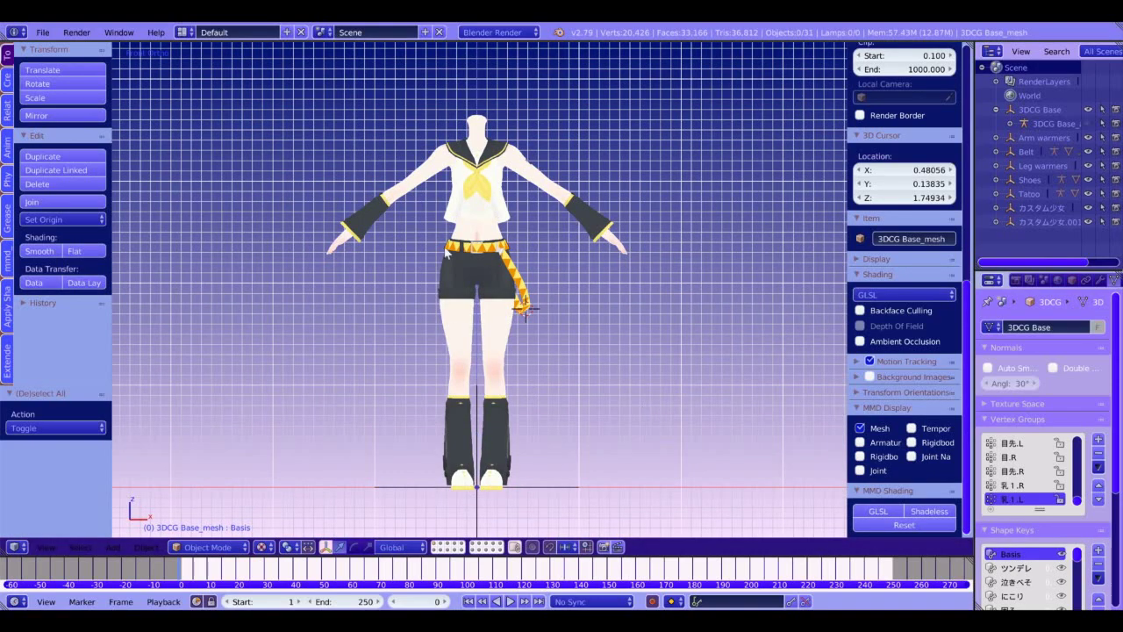
pyautogui.rightClick(474, 197)
pyautogui.press('Tab')
pyautogui.keyDown('shift'); pyautogui.moveTo(473, 211); pyautogui.dragTo(474, 299, button='middle'); pyautogui.keyUp('shift')
pyautogui.keyDown('ctrl'); pyautogui.moveTo(474, 351); pyautogui.dragTo(474, 251, button='middle'); pyautogui.keyUp('ctrl')
pyautogui.rightClick(454, 336)
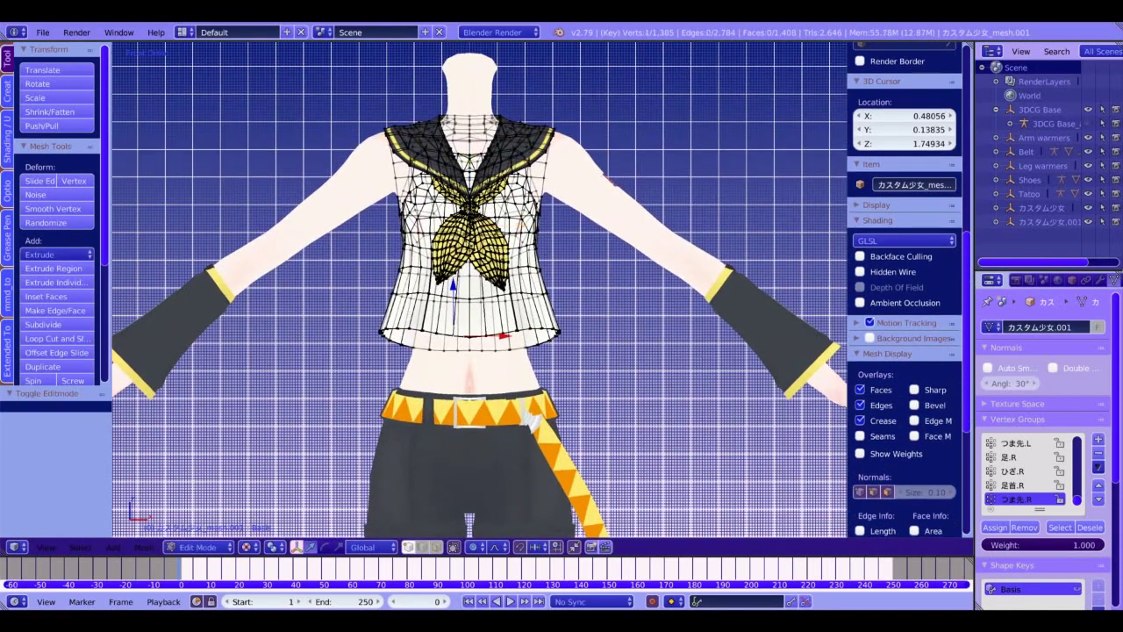
pyautogui.keyDown('ctrl'); pyautogui.moveTo(536, 391); pyautogui.dragTo(571, 307); pyautogui.keyUp('ctrl')
pyautogui.moveTo(470, 285); pyautogui.dragTo(470, 267)
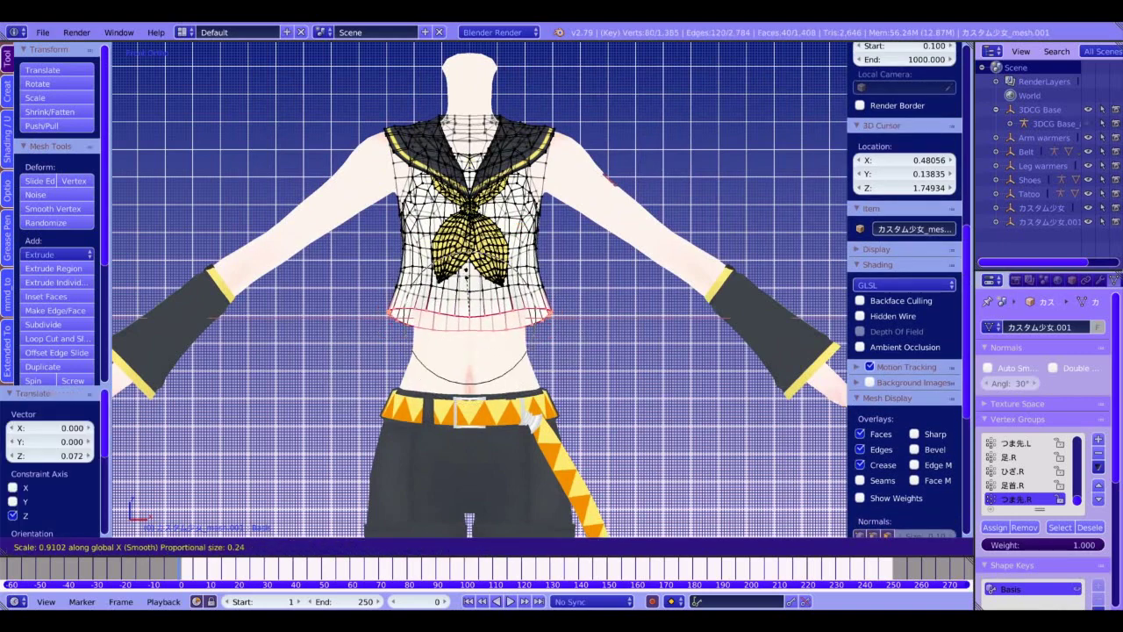
pyautogui.press('Tab')
# Step: Examine the complete outfit from all sides in a full turn, ending in front view
pyautogui.keyDown('ctrl'); pyautogui.moveTo(517, 363); pyautogui.dragTo(527, 536, button='middle'); pyautogui.keyUp('ctrl')
pyautogui.keyDown('shift'); pyautogui.moveTo(536, 174); pyautogui.dragTo(533, 101, button='middle'); pyautogui.keyUp('shift')
pyautogui.keyDown('ctrl'); pyautogui.moveTo(517, 213); pyautogui.dragTo(537, 182, button='middle'); pyautogui.keyUp('ctrl')
pyautogui.press('a')
pyautogui.press('KP_6')
pyautogui.press('KP_6')
pyautogui.press('KP_6')
pyautogui.press('KP_6')
pyautogui.press('KP_6')
pyautogui.press('KP_6')
pyautogui.press('KP_6')
pyautogui.press('KP_6')
pyautogui.press('KP_6')
pyautogui.press('KP_6')
pyautogui.press('KP_6')
pyautogui.press('KP_6')
pyautogui.press('KP_6')
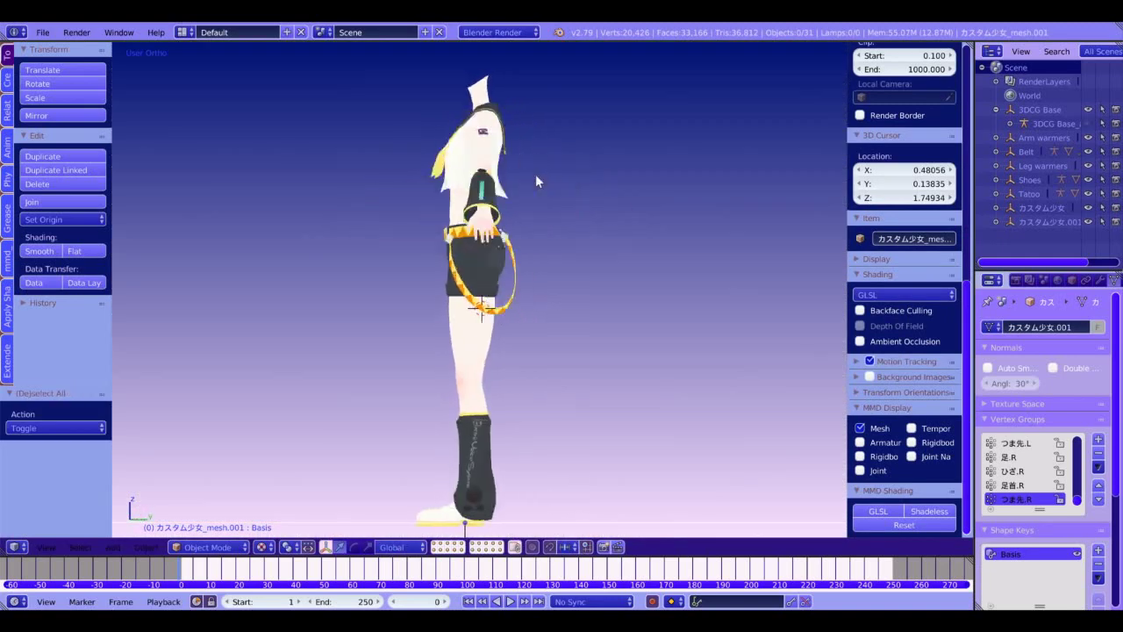
pyautogui.press('KP_6')
pyautogui.press('KP_6')
pyautogui.press('KP_6')
pyautogui.press('KP_6')
pyautogui.press('KP_6')
pyautogui.press('KP_6')
pyautogui.press('KP_6')
pyautogui.press('KP_6')
pyautogui.press('KP_6')
pyautogui.press('KP_6')
pyautogui.press('KP_6')
pyautogui.press('KP_6')
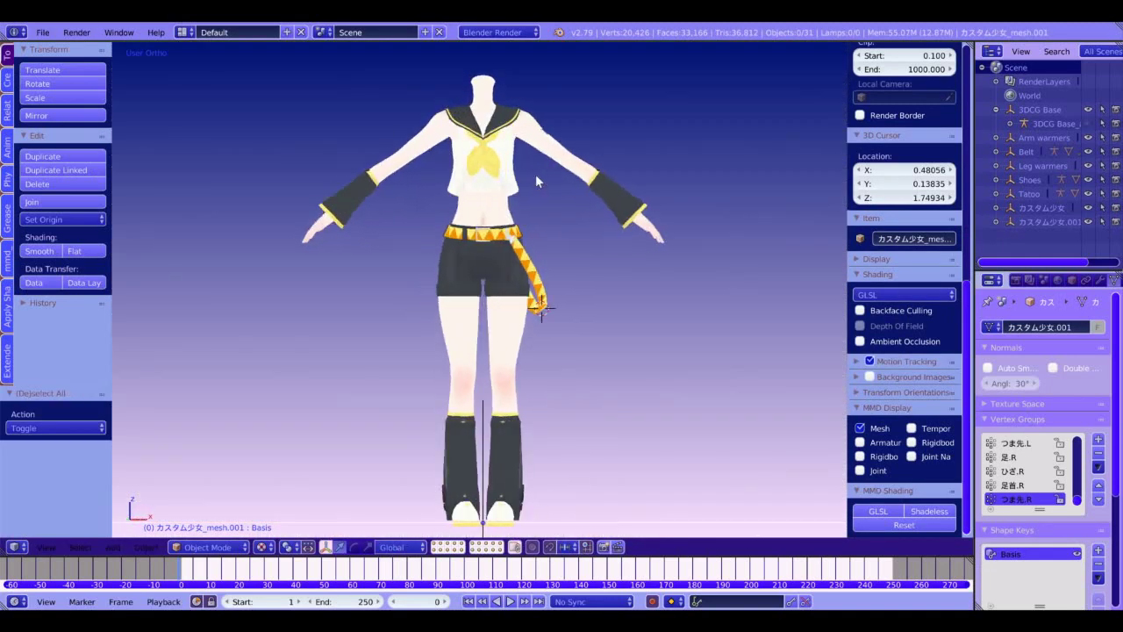
pyautogui.press('KP_1')
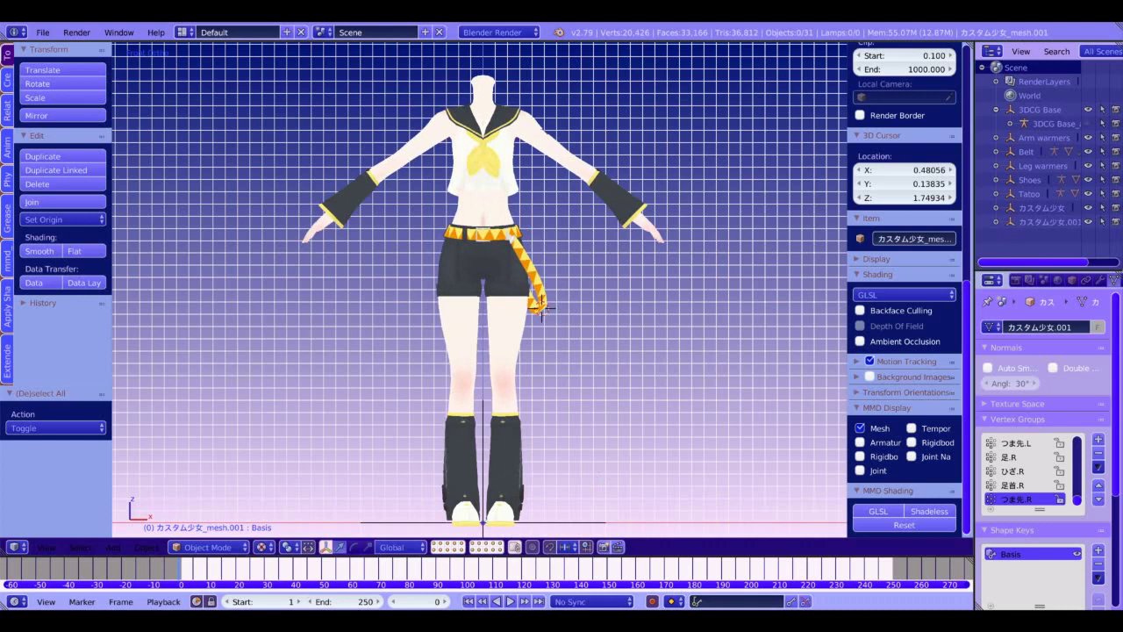